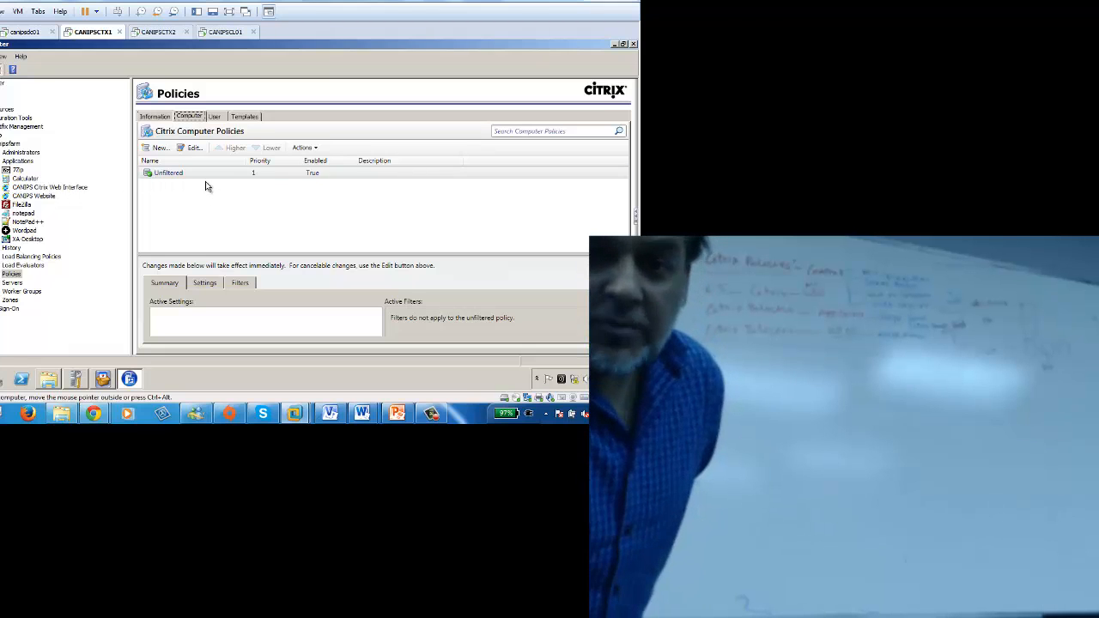
Step: Show the Policies node's Information: name Policies, last discovered 11/4/2015 2:16 AM
left_click(156, 116)
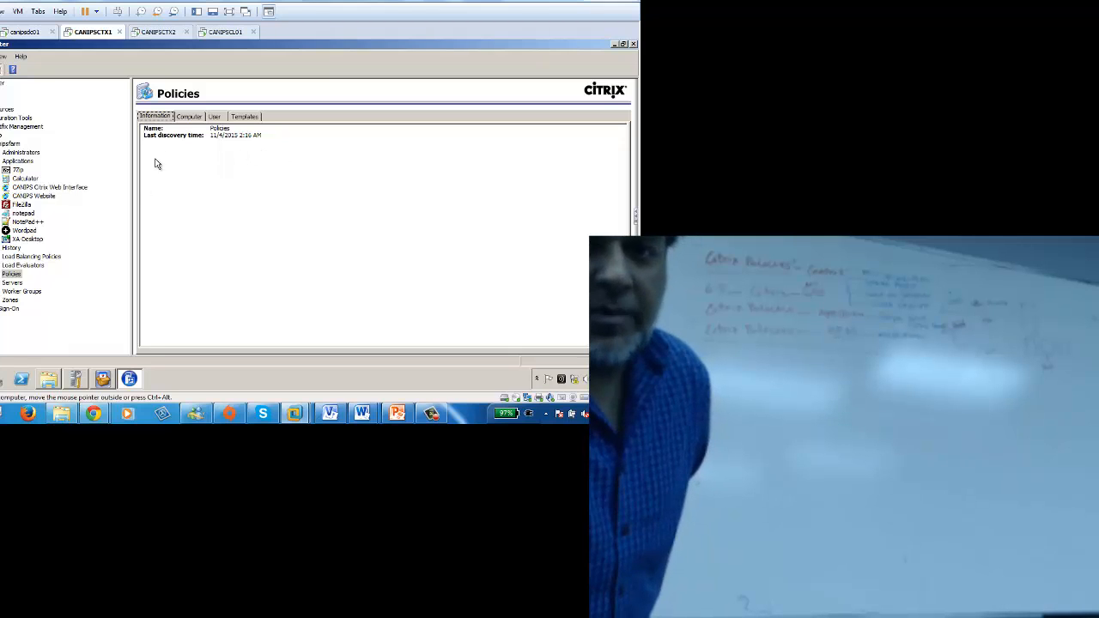
Step: Select the farm's Policies node to list the Unfiltered computer policy at priority 1
left_click(190, 117)
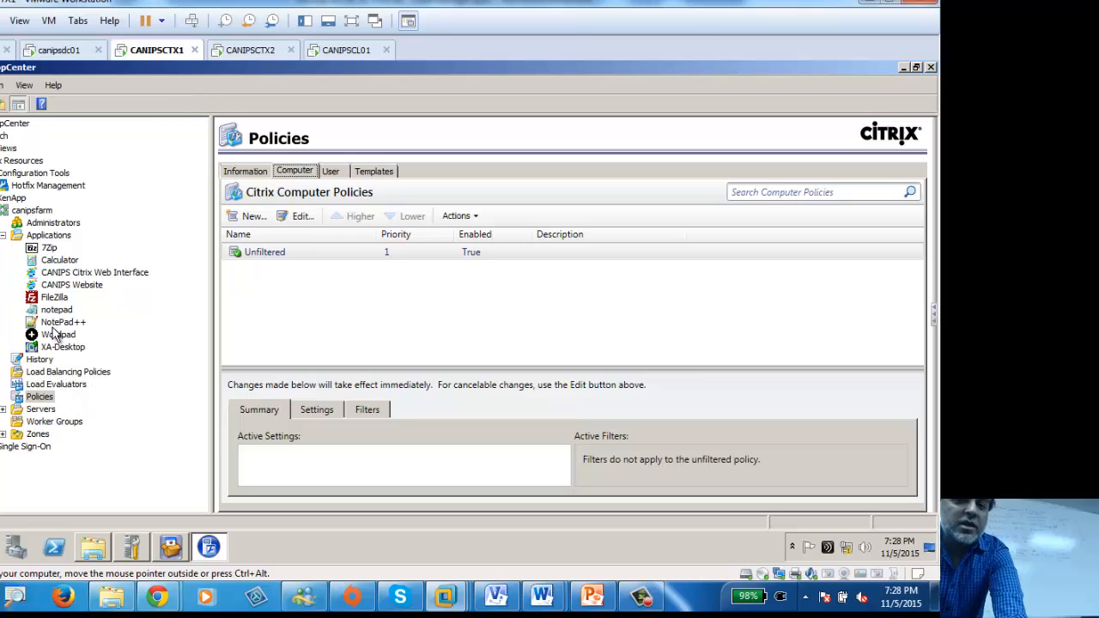
Step: Switch the Policies pane to User policies and select the Unfiltered user policy
left_click(35, 399)
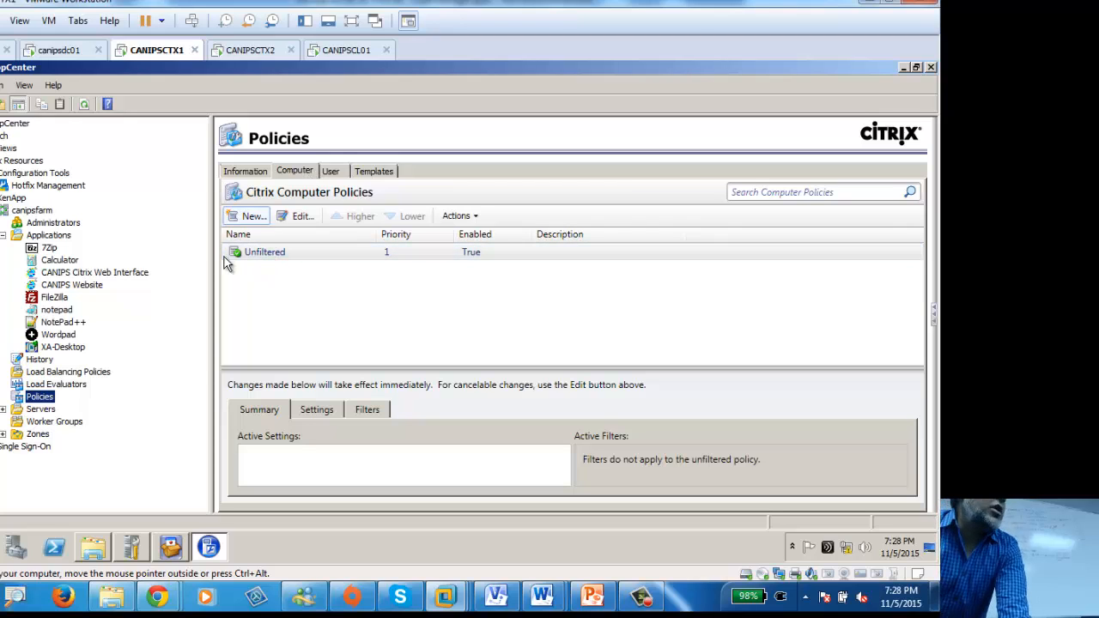
left_click(284, 171)
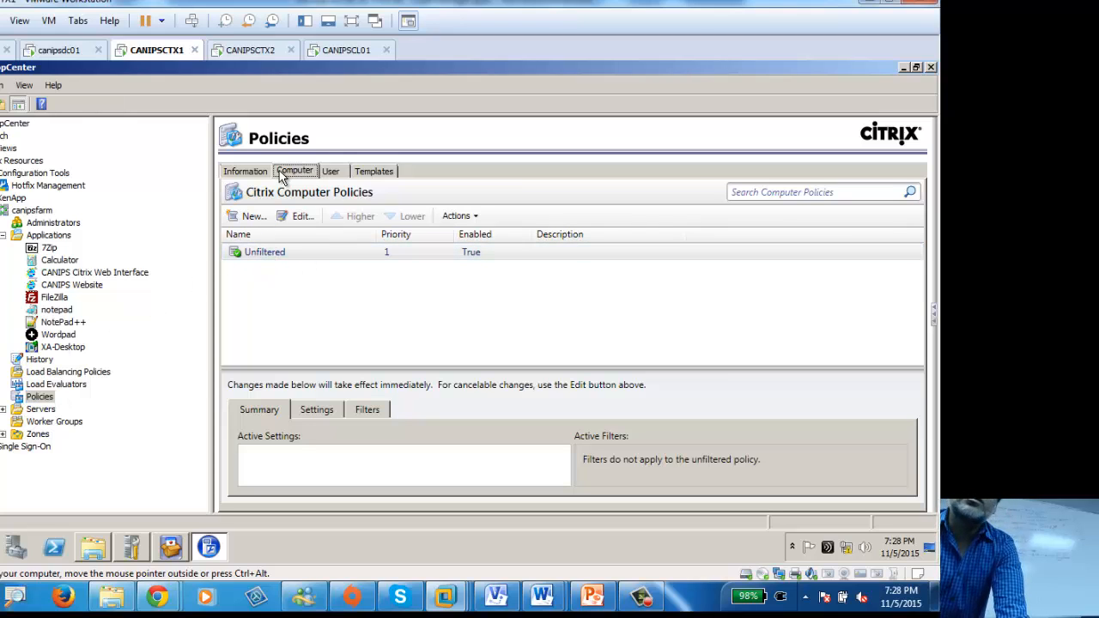
left_click(337, 175)
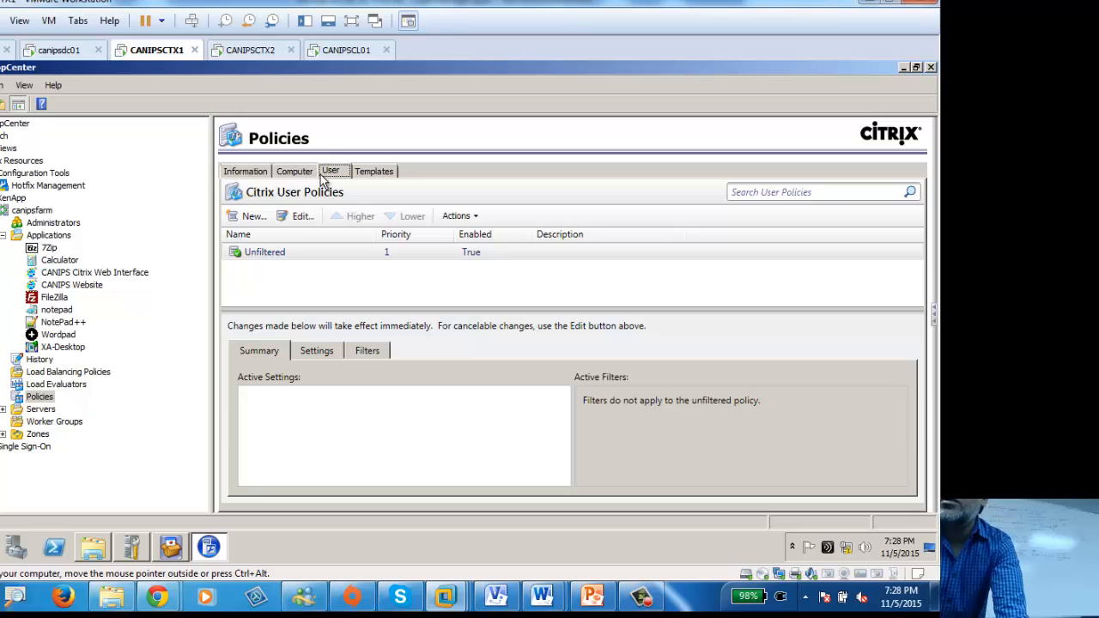
left_click(304, 171)
left_click(332, 174)
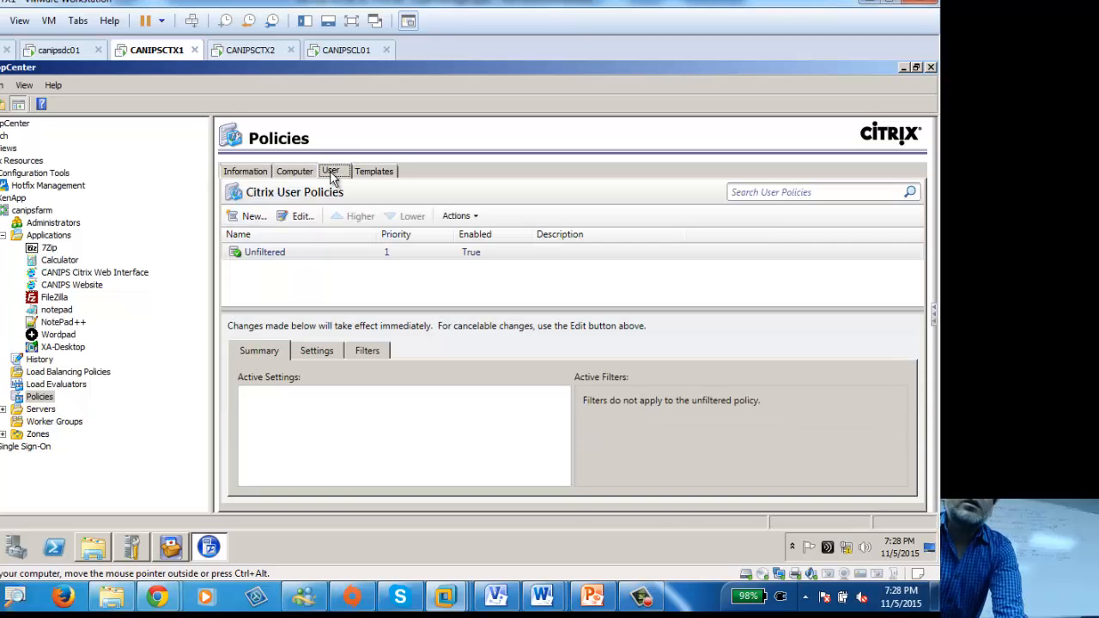
left_click(328, 255)
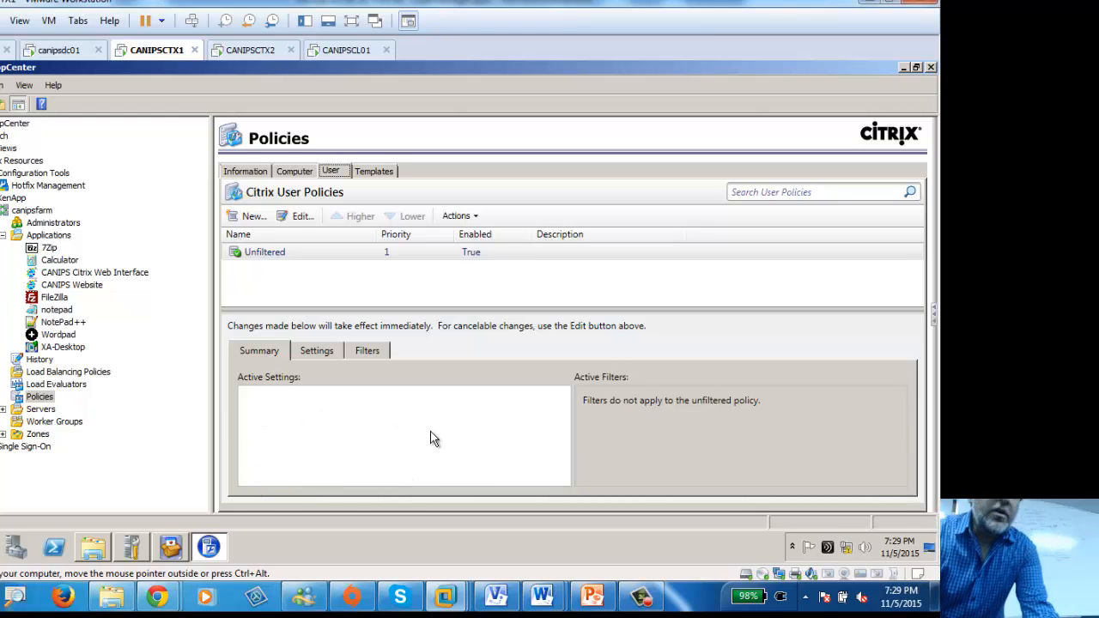
left_click(319, 351)
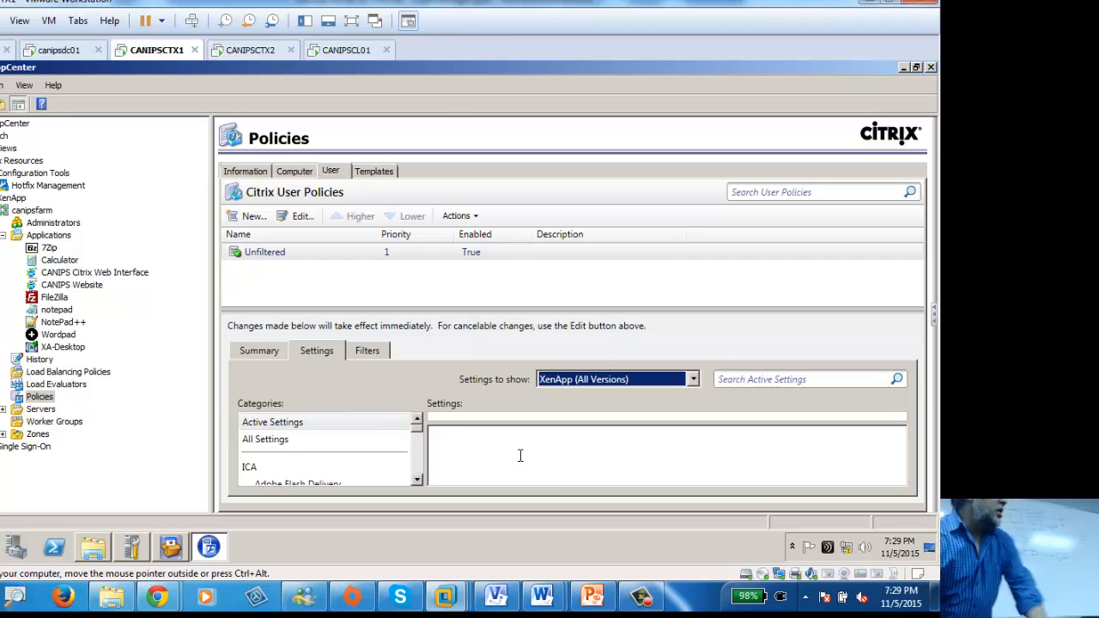
left_click(259, 352)
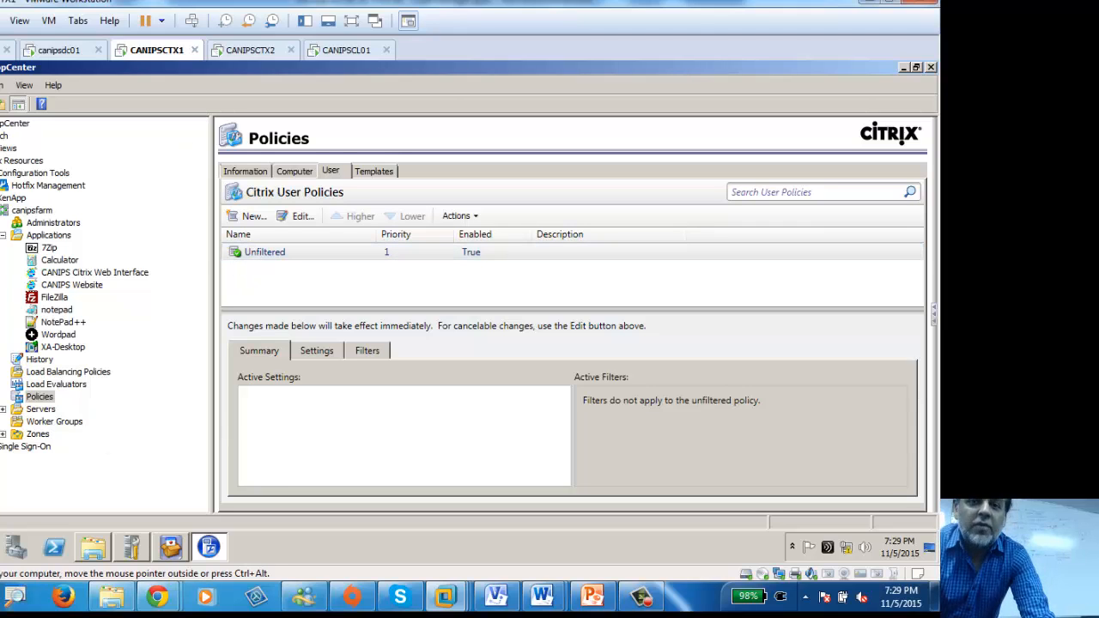
Step: Launch Group Policy Management from Administrative Tools on CANIPSCTX1
key("super")
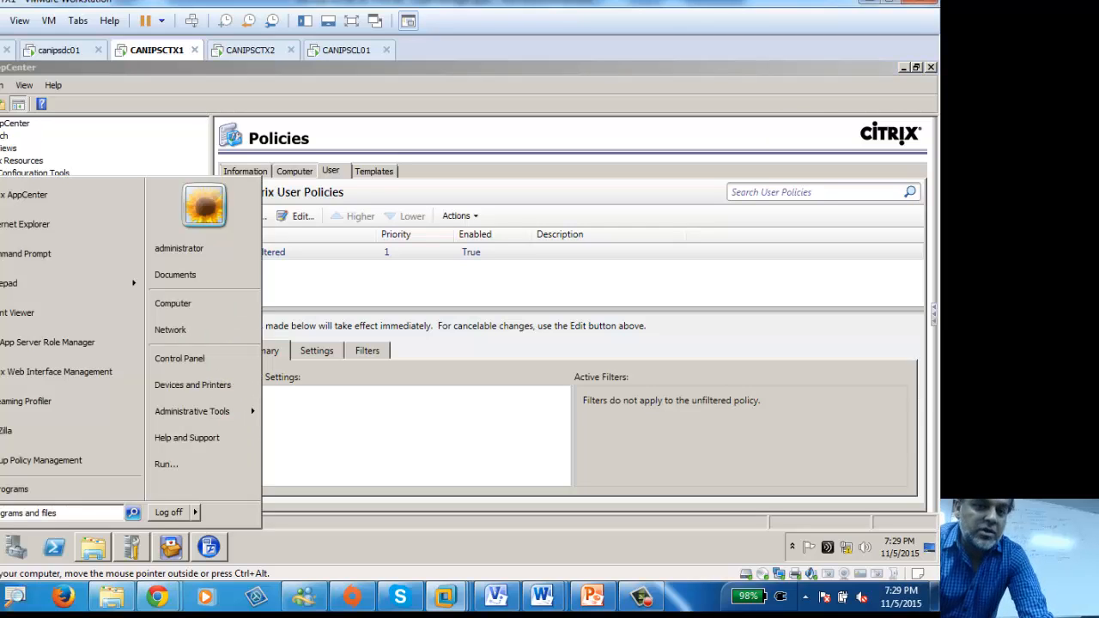
mouse_move(221, 421)
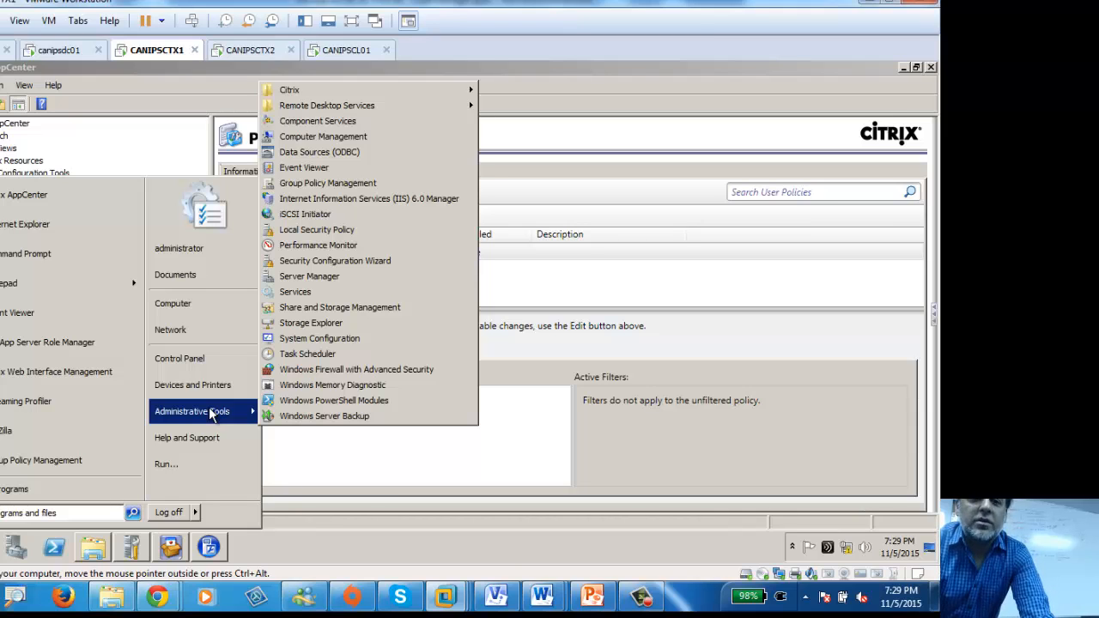
left_click(340, 190)
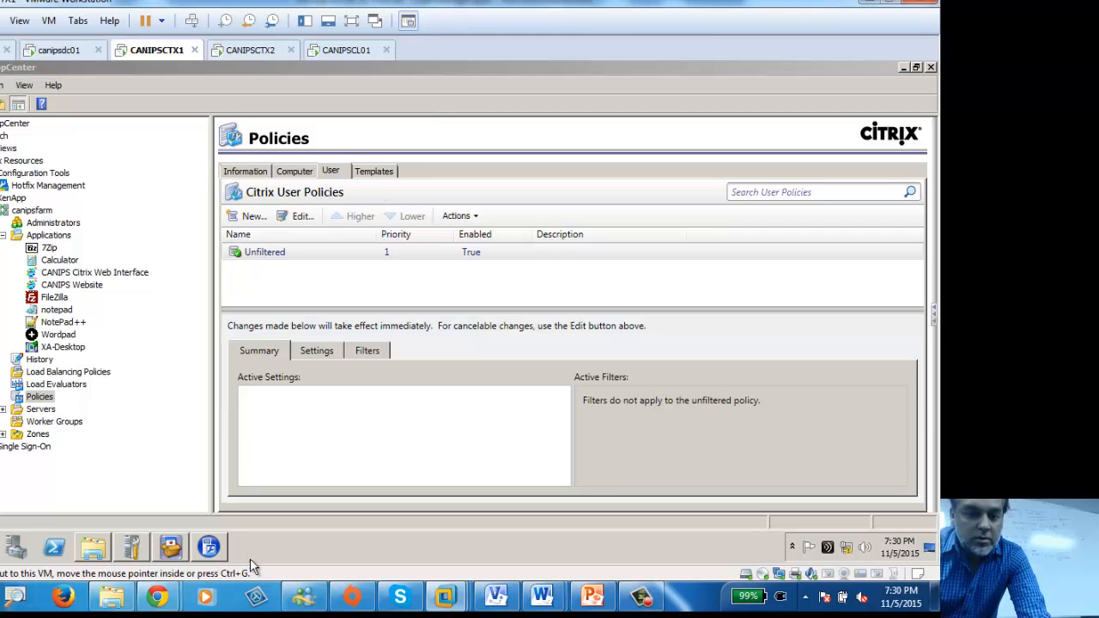
double_click(754, 70)
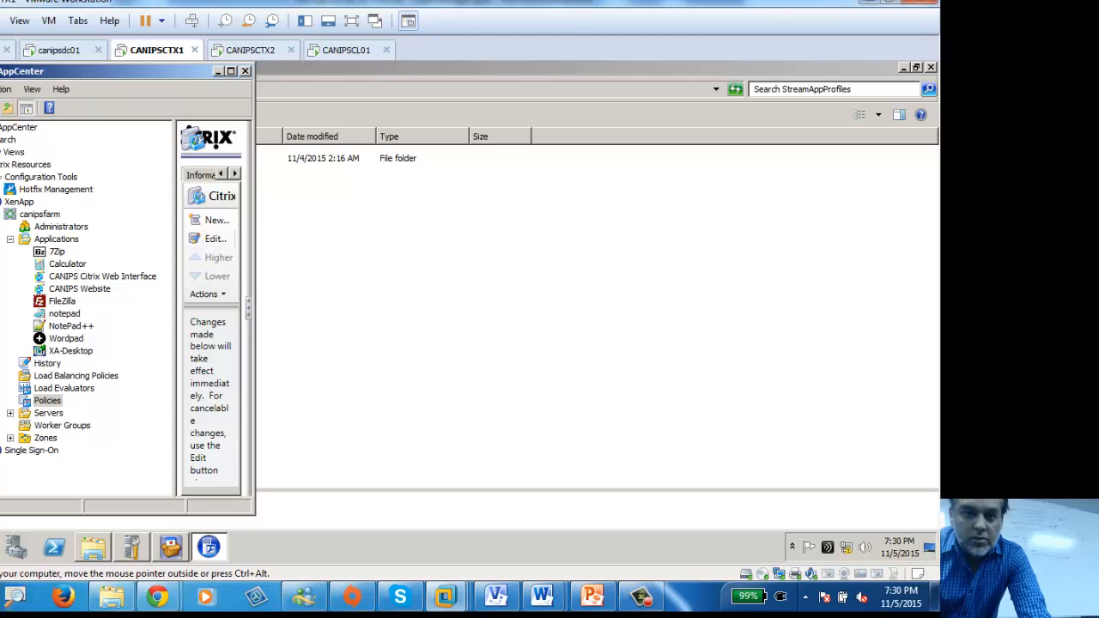
key("super")
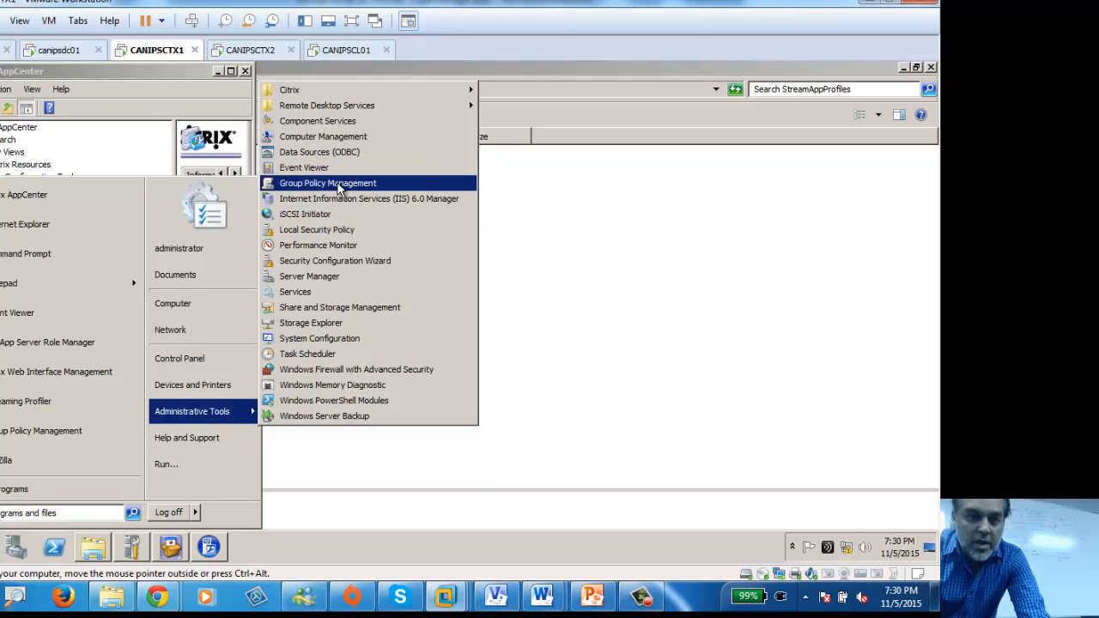
left_click(338, 183)
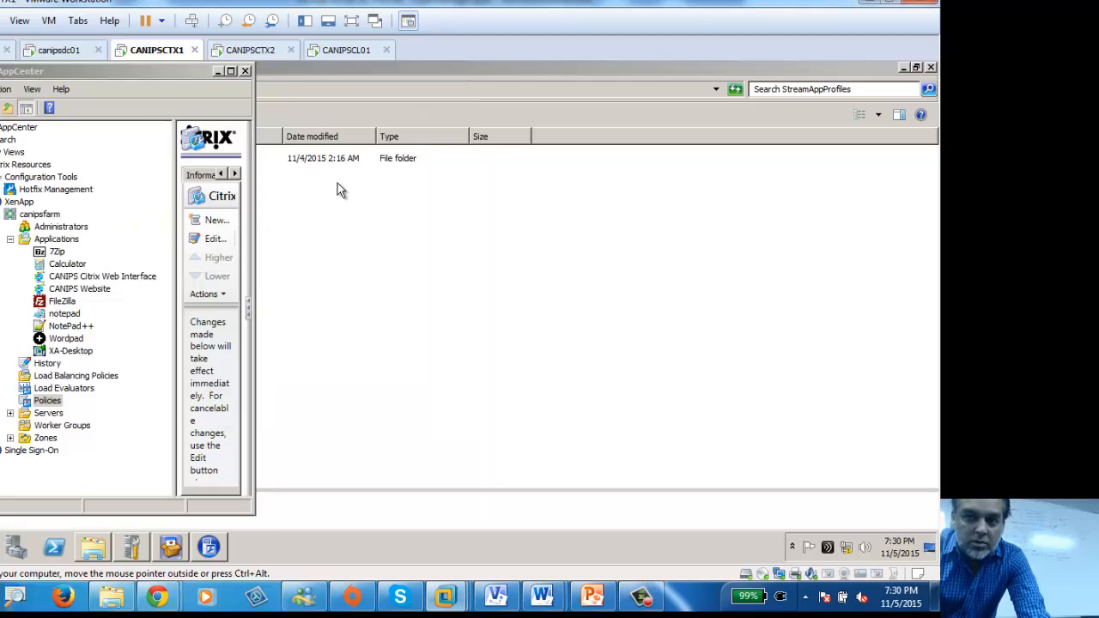
Step: Move AppCenter aside and close Notepad++ profile, Initial Configuration Tasks, Server Manager and StreamAppProfiles windows
left_click(250, 165)
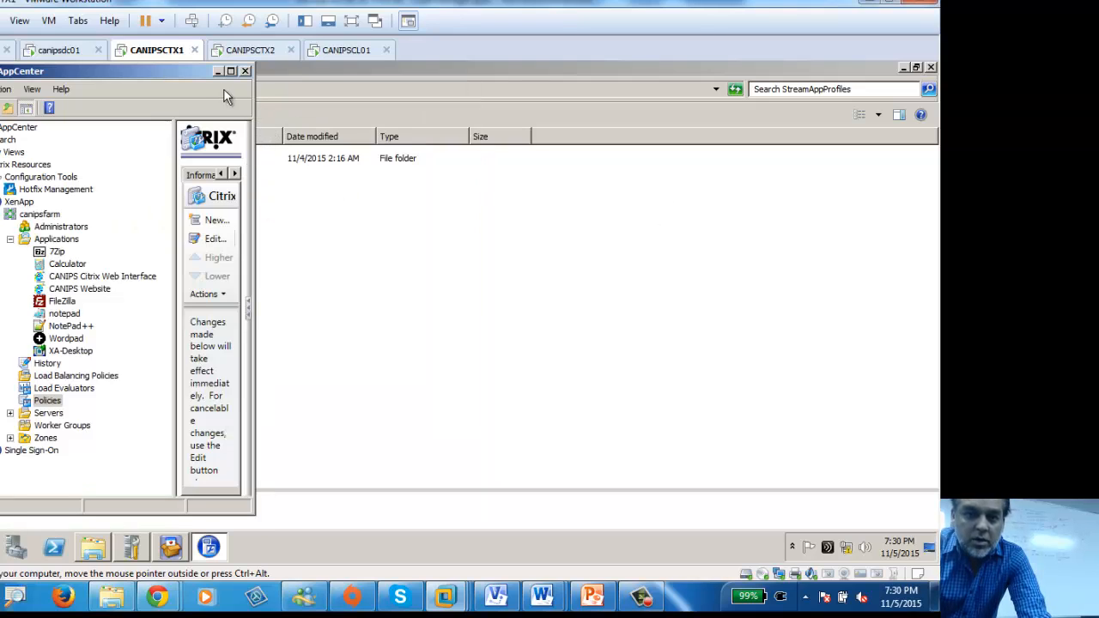
left_click_drag(168, 75, 762, 90)
left_click(132, 547)
left_click(209, 547)
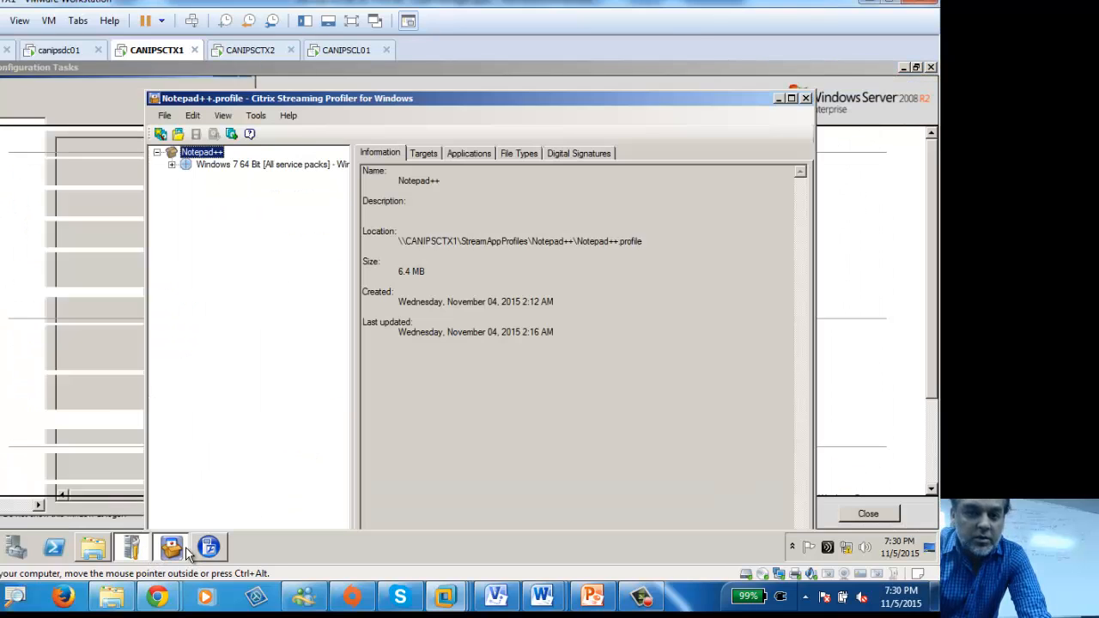
left_click(210, 549)
left_click(454, 477)
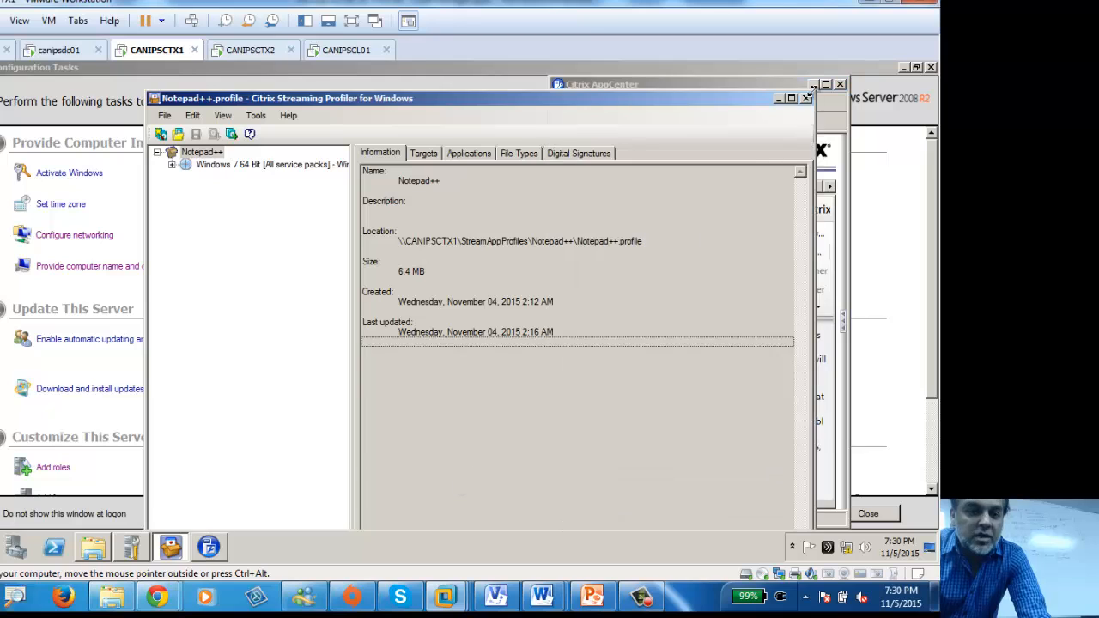
left_click(805, 99)
left_click(228, 221)
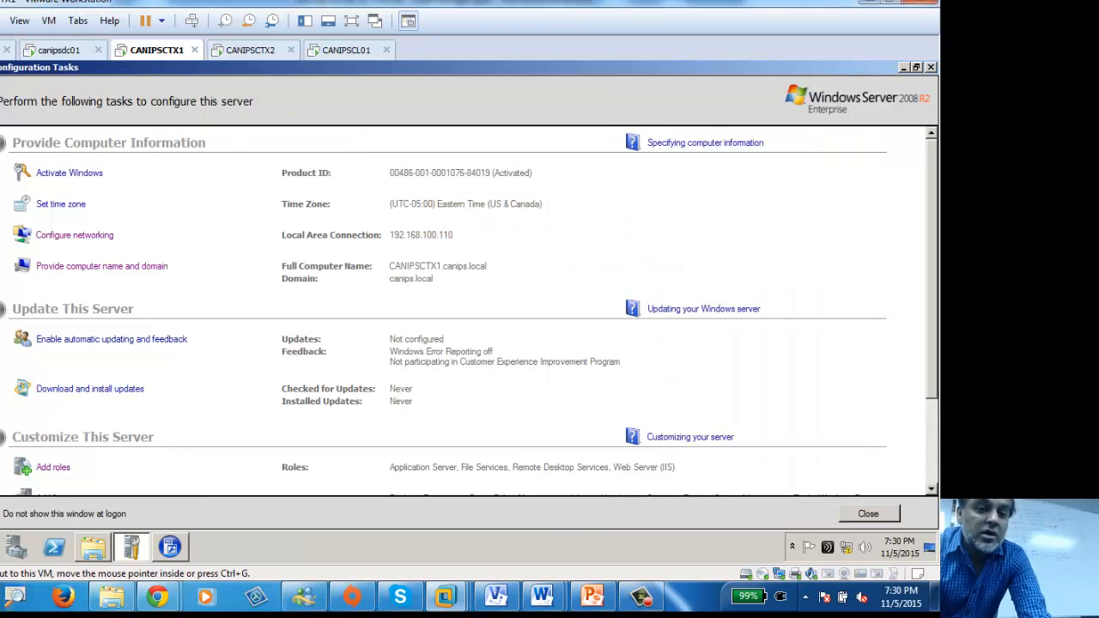
left_click(931, 66)
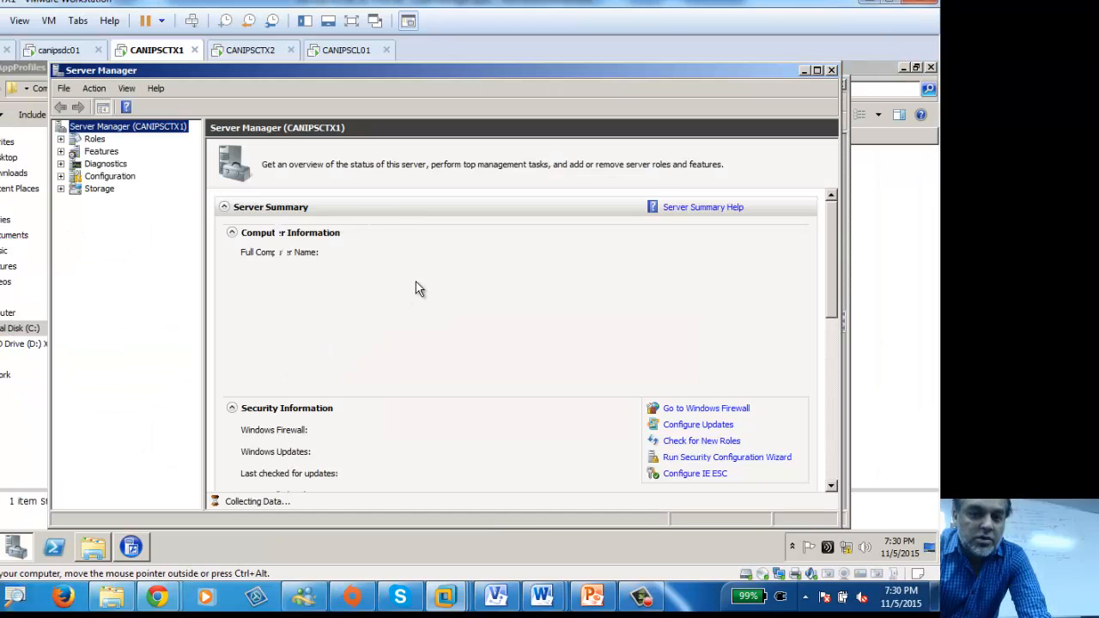
left_click(833, 71)
left_click(930, 67)
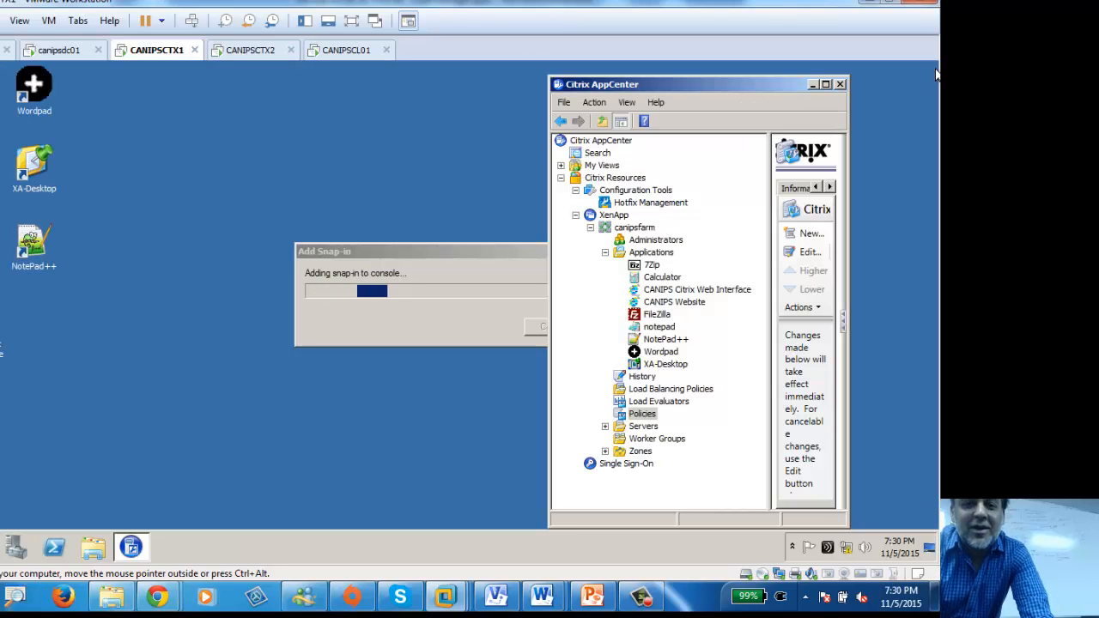
Step: Separate the two snap-in progress windows, then switch to the CANIPSCTX2 desktop
left_click_drag(382, 261, 206, 275)
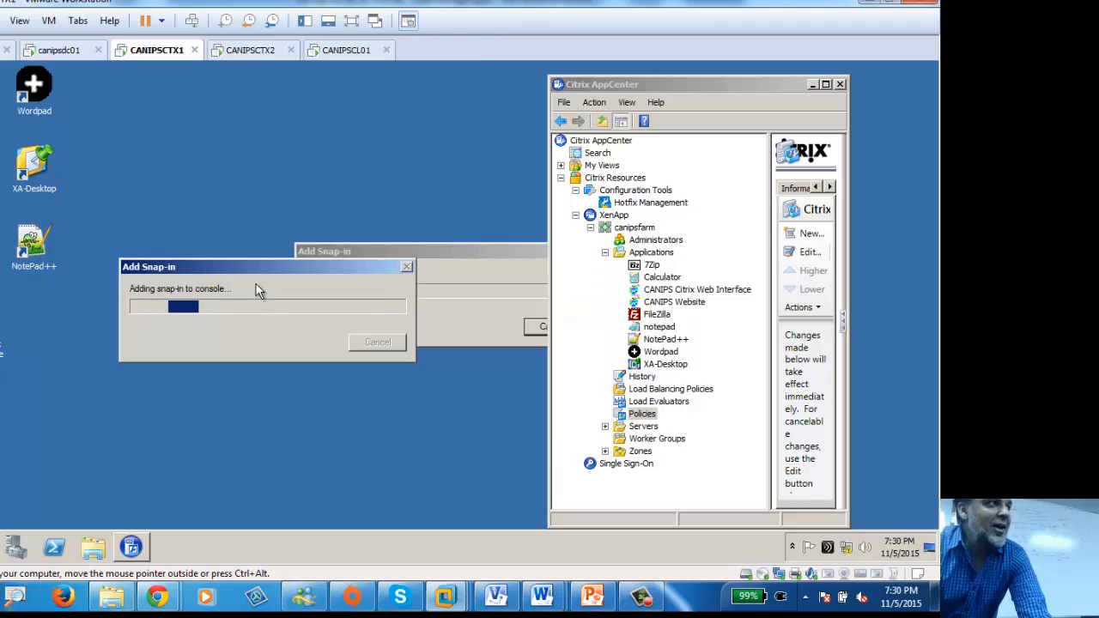
left_click_drag(463, 245, 429, 164)
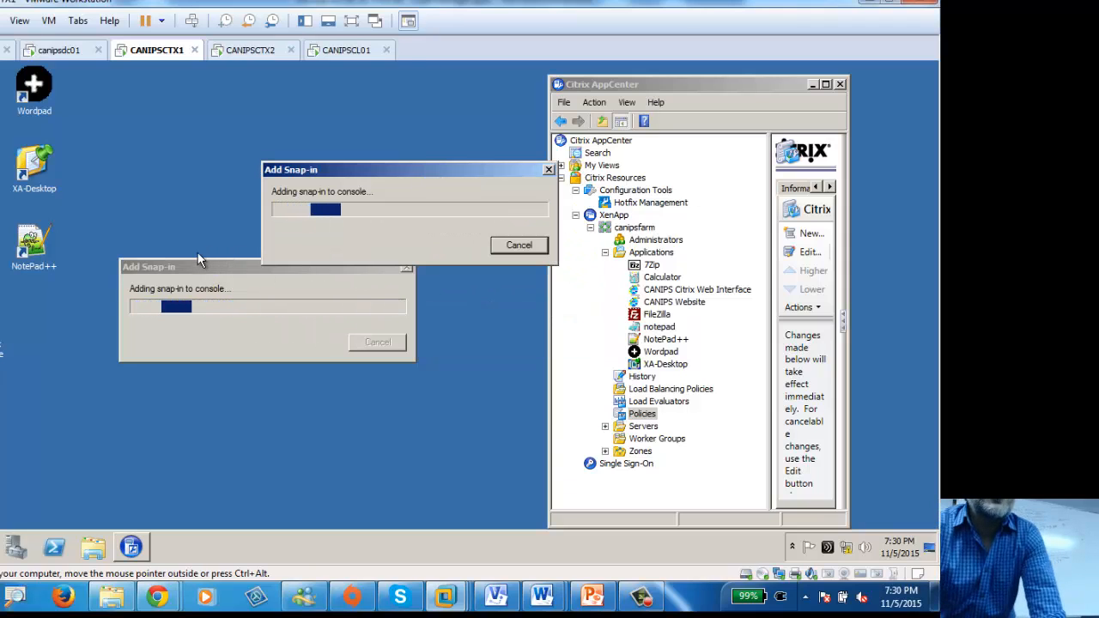
left_click_drag(199, 267, 200, 324)
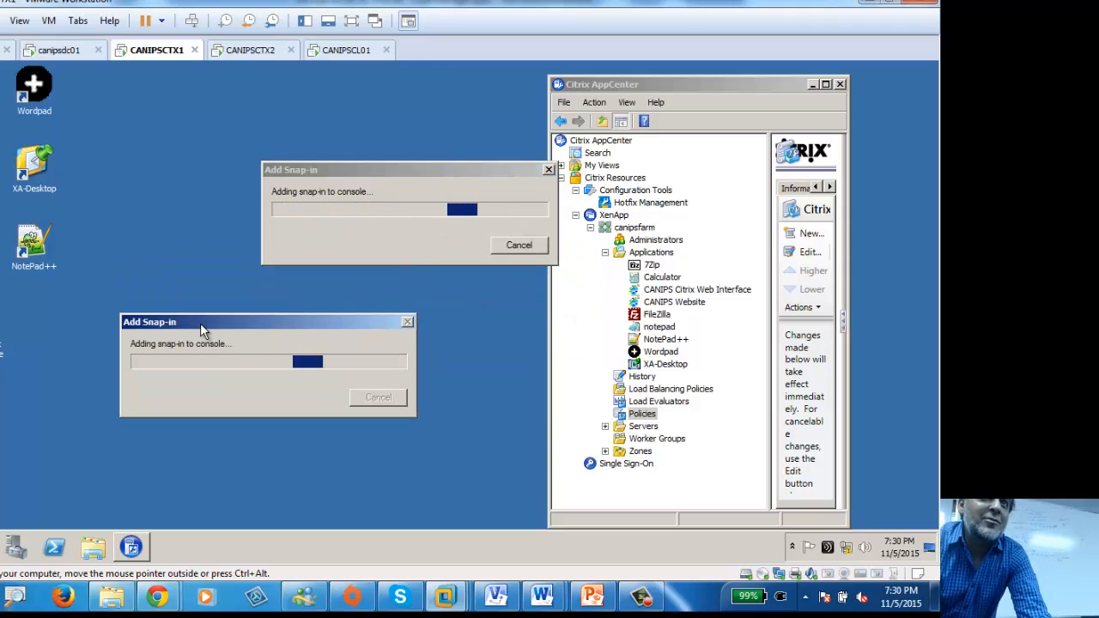
left_click(243, 50)
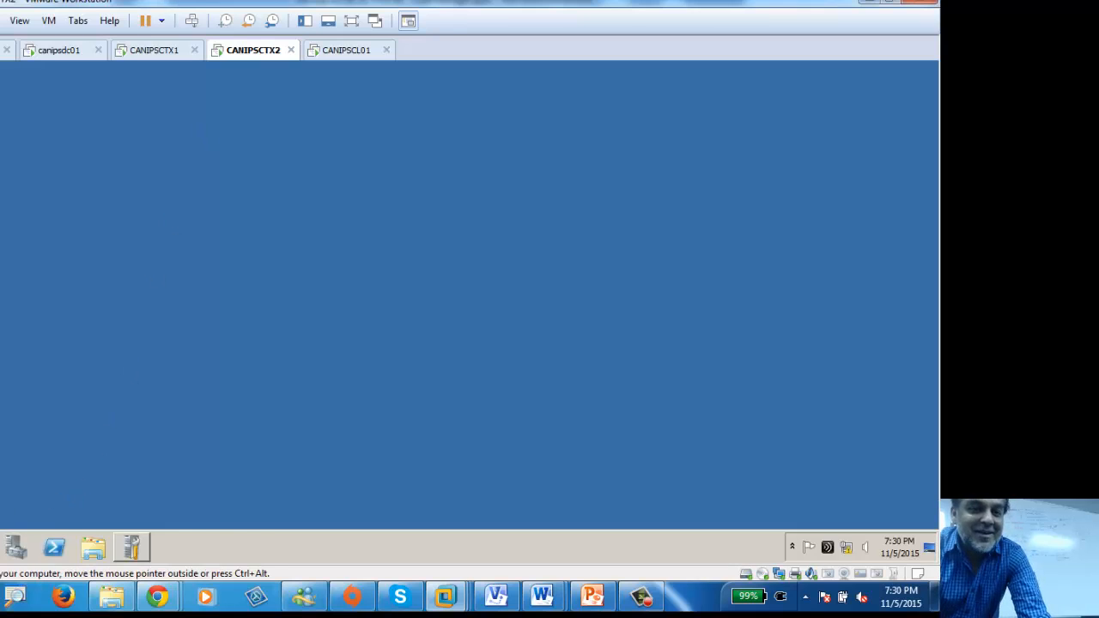
Step: Launch Group Policy Management on CANIPSCTX2 and maximize the console
key("super")
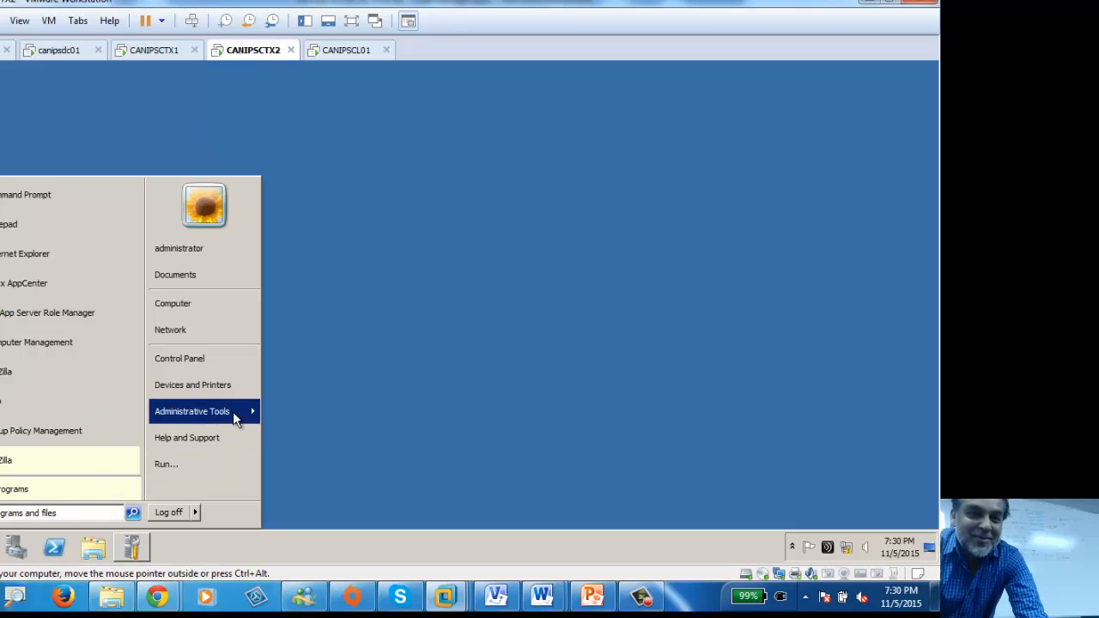
mouse_move(233, 411)
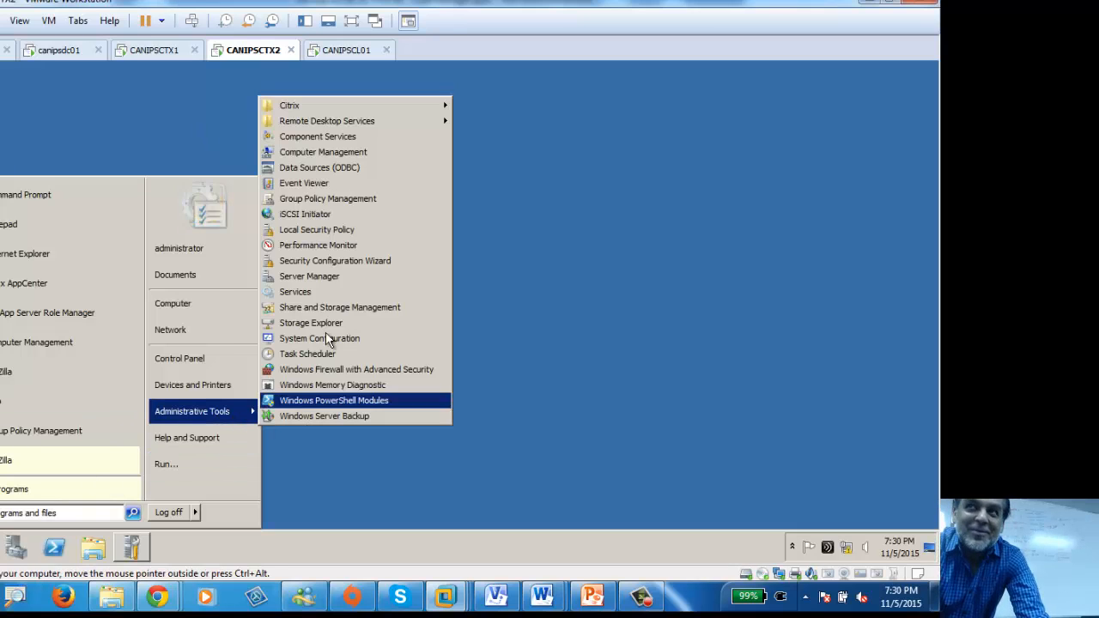
left_click(336, 204)
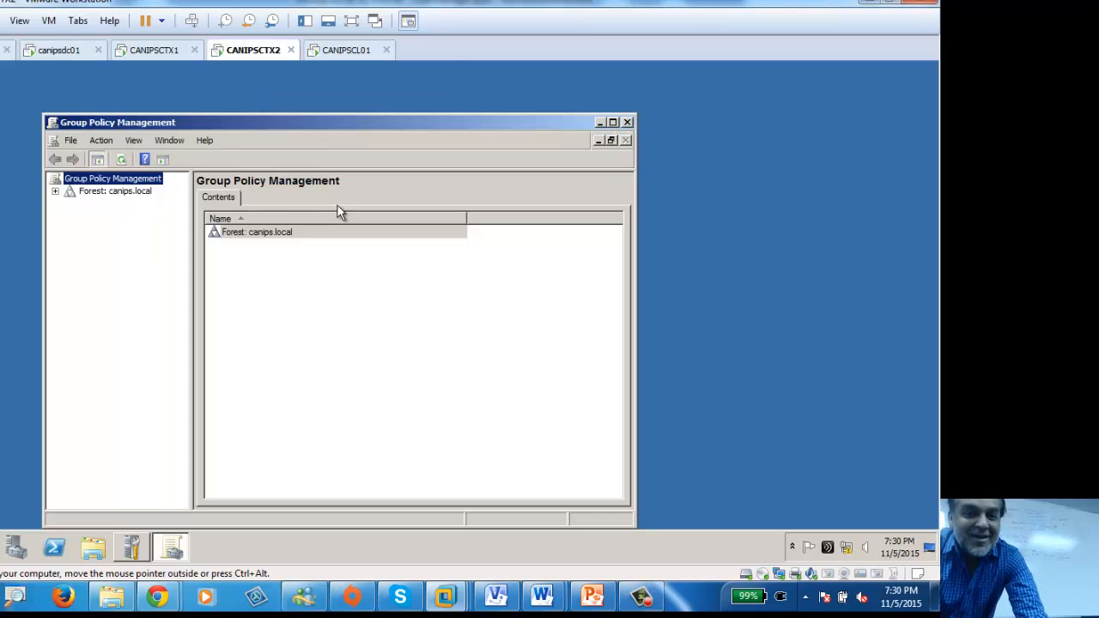
double_click(365, 121)
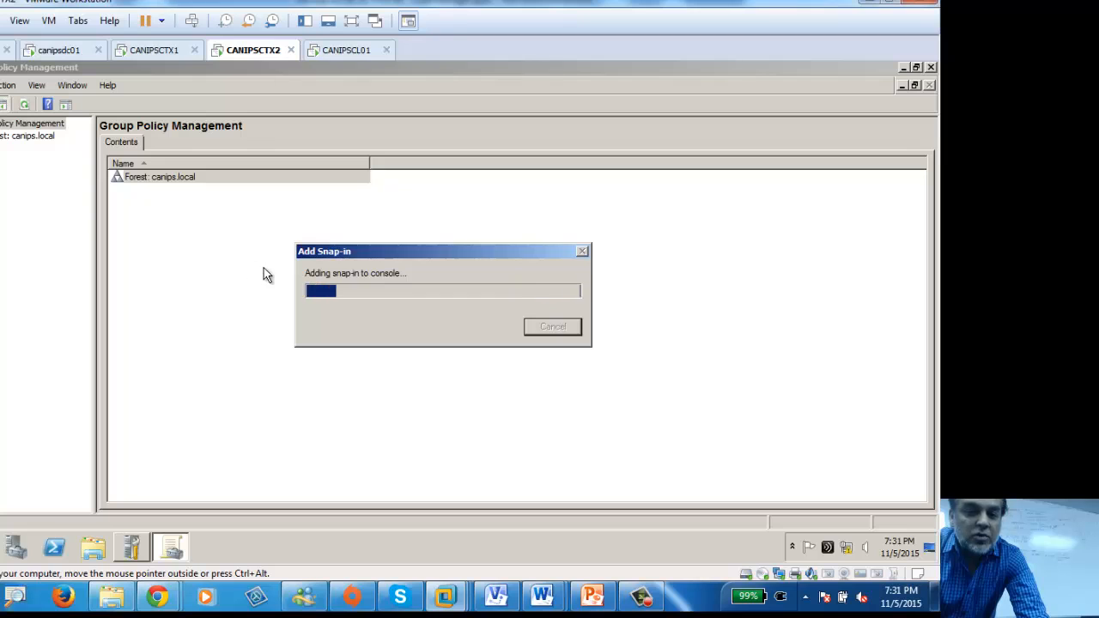
Step: Switch back to the CANIPSCTX1 virtual machine
left_click(153, 53)
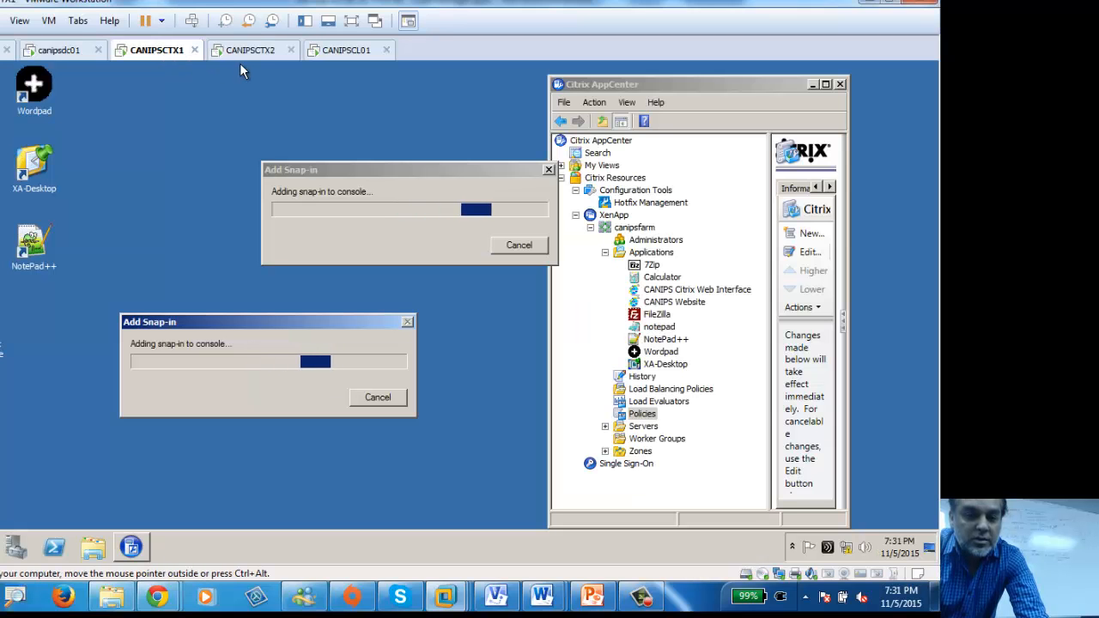
left_click(238, 53)
left_click(158, 52)
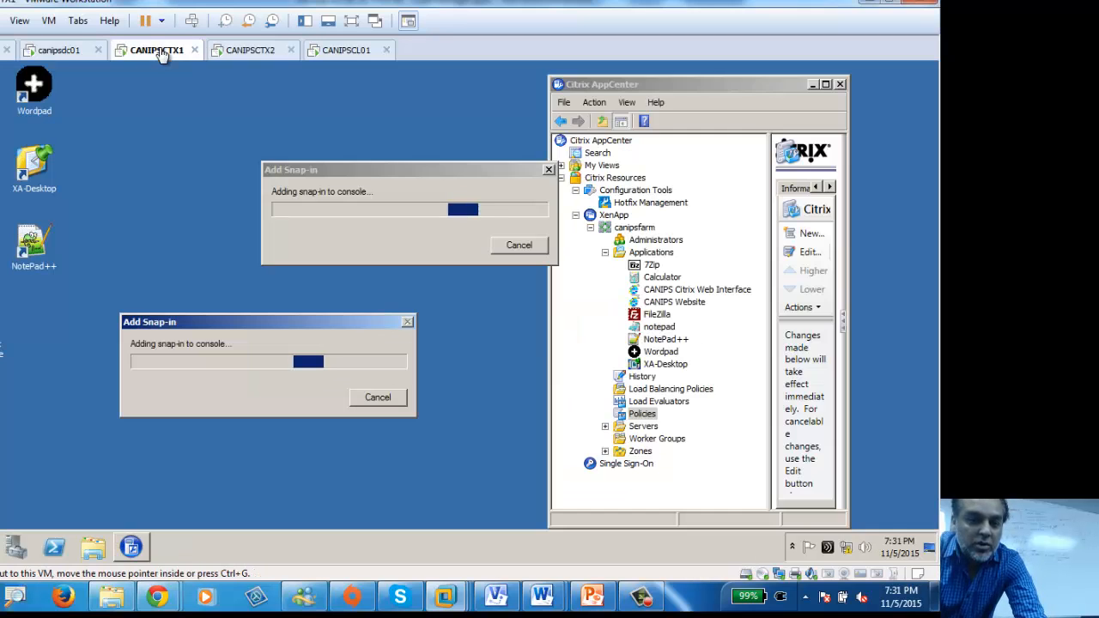
left_click(69, 50)
Step: Cancel the stuck snap-in dialogs, bring Group Policy Management forward and expand canips.local
left_click(149, 51)
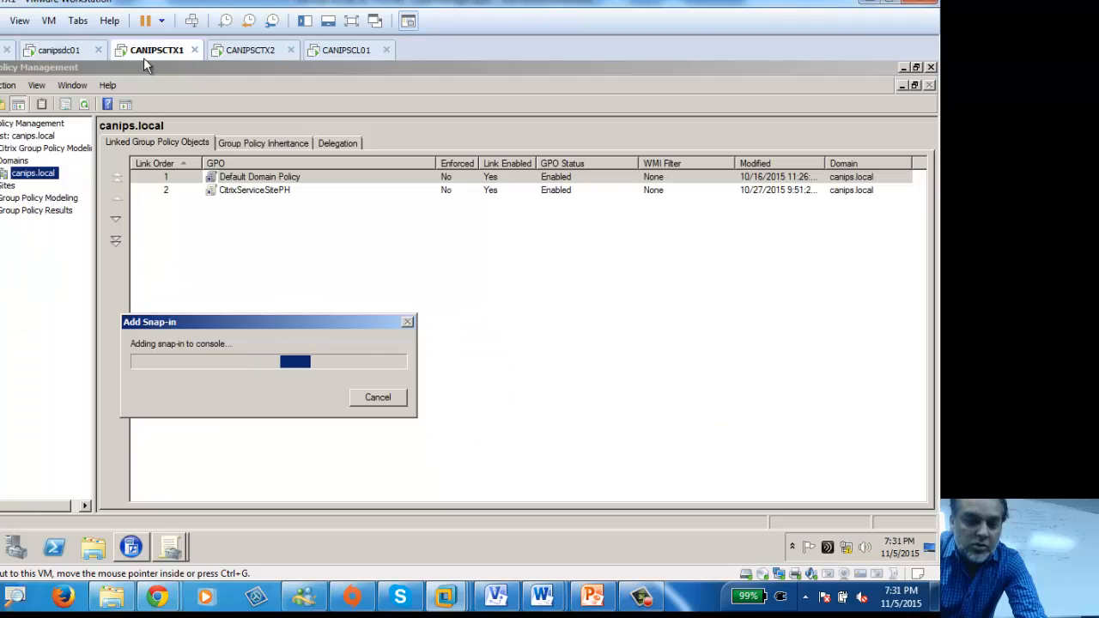
left_click(378, 398)
left_click(378, 410)
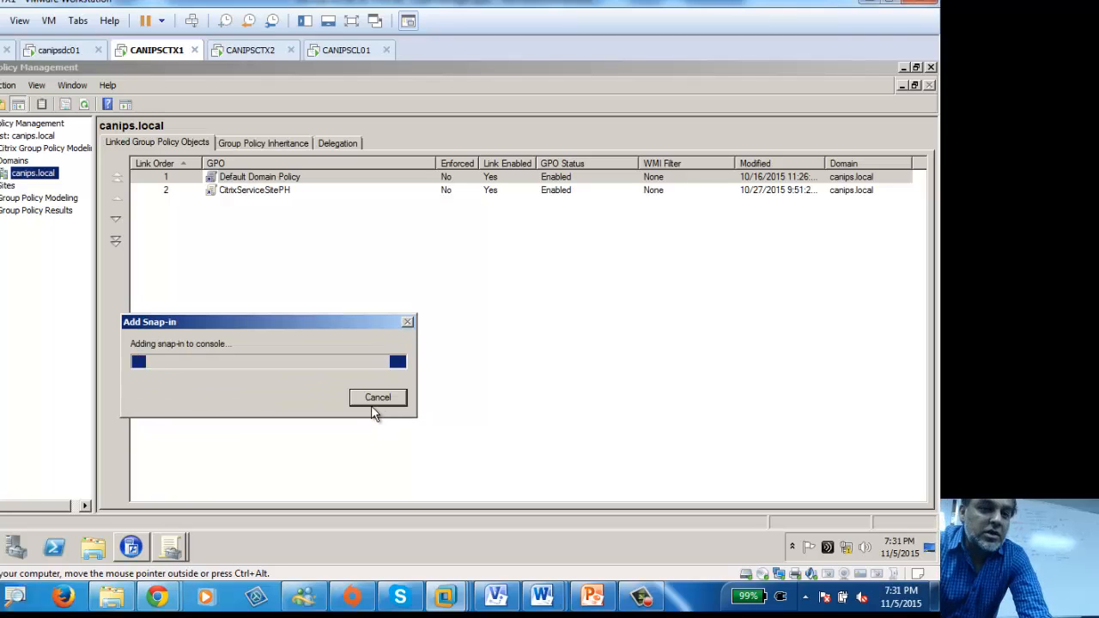
left_click(378, 410)
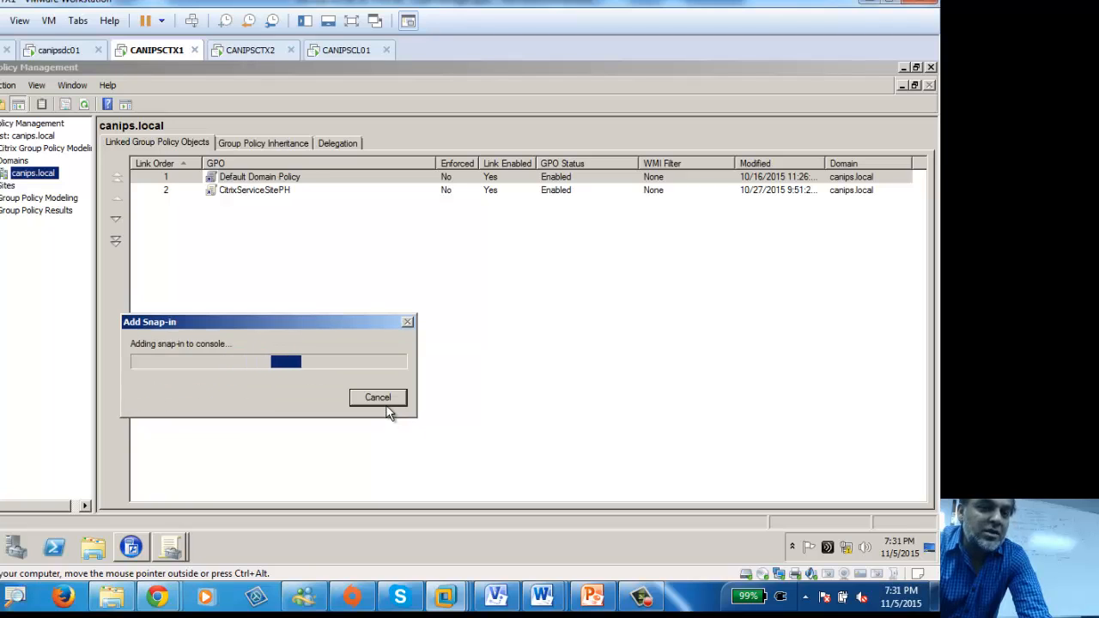
left_click_drag(307, 316, 863, 502)
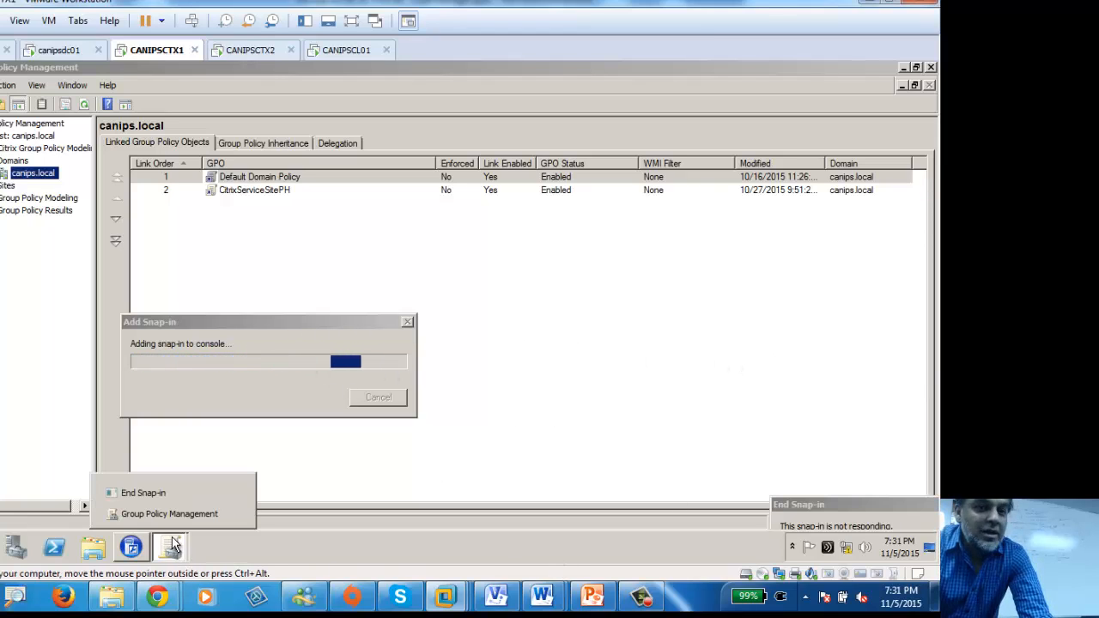
left_click(166, 515)
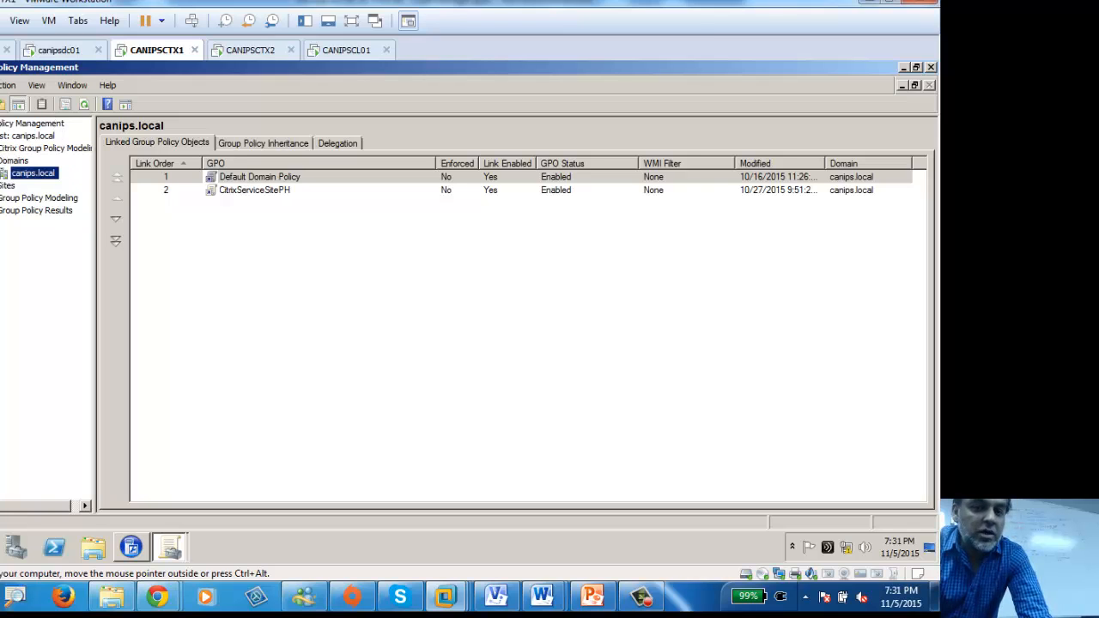
left_click(541, 343)
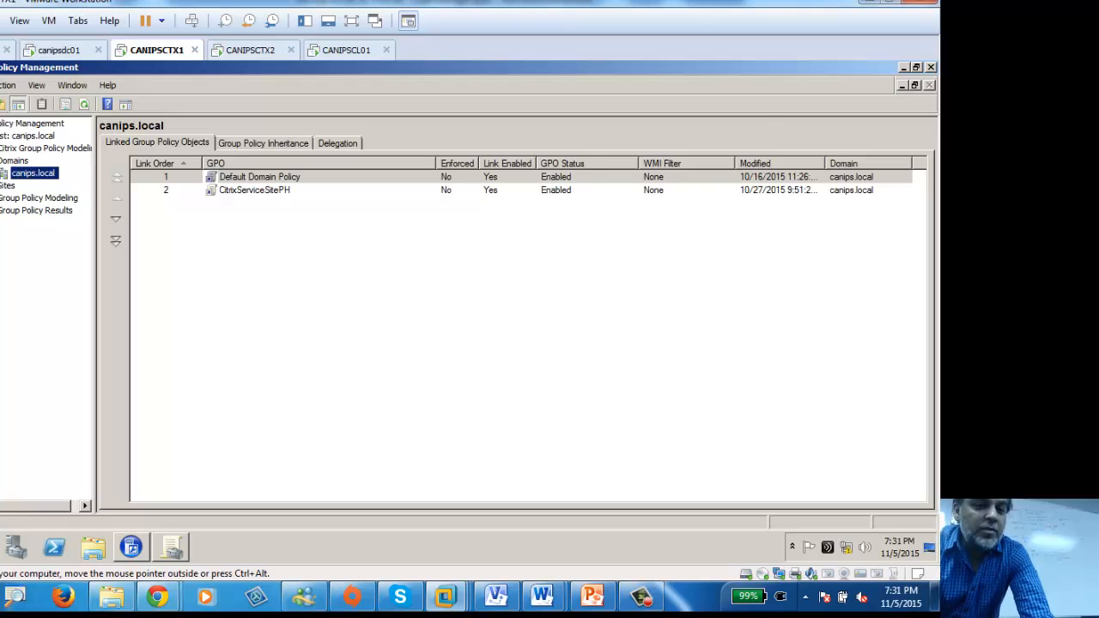
key("Right")
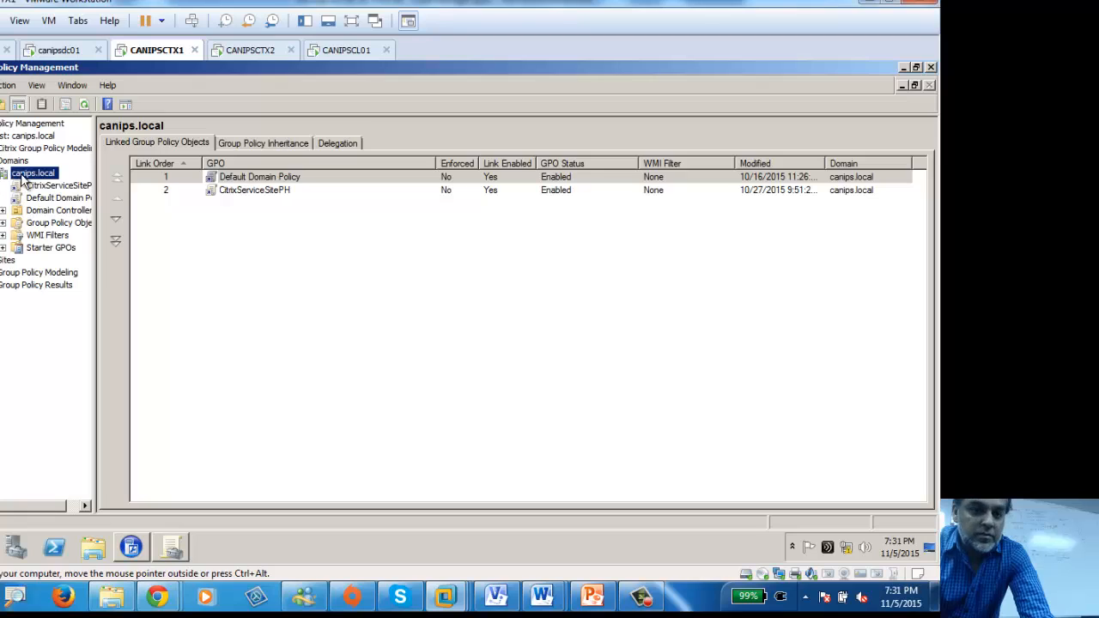
Step: Review the Default Domain Policy and CitrixServiceSitePH links, then Edit the Default Domain Policy
left_click(50, 200)
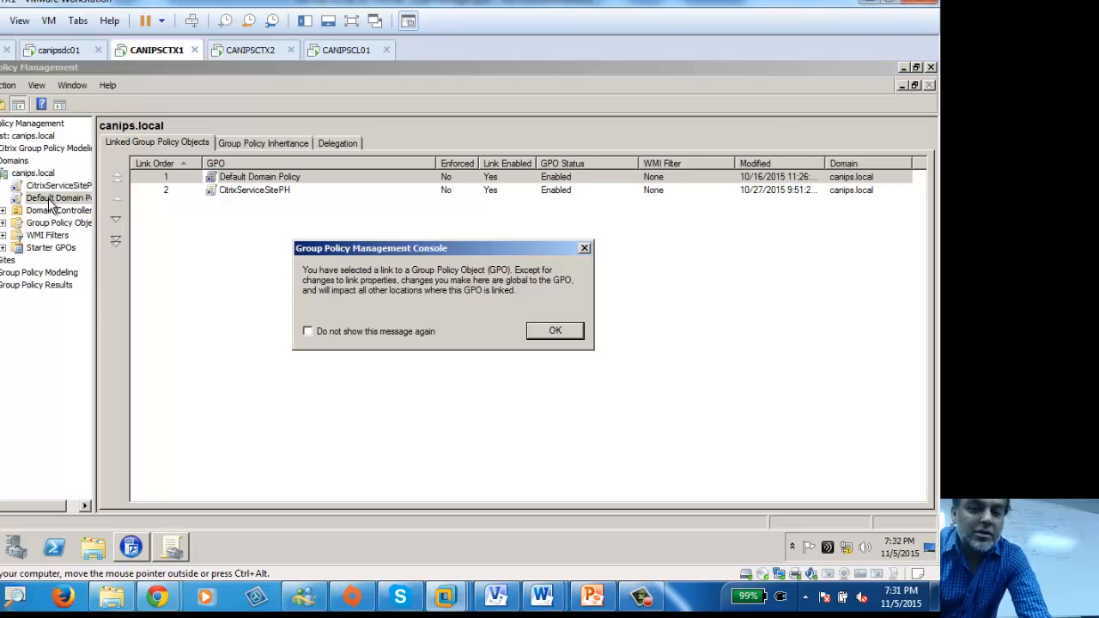
left_click(555, 332)
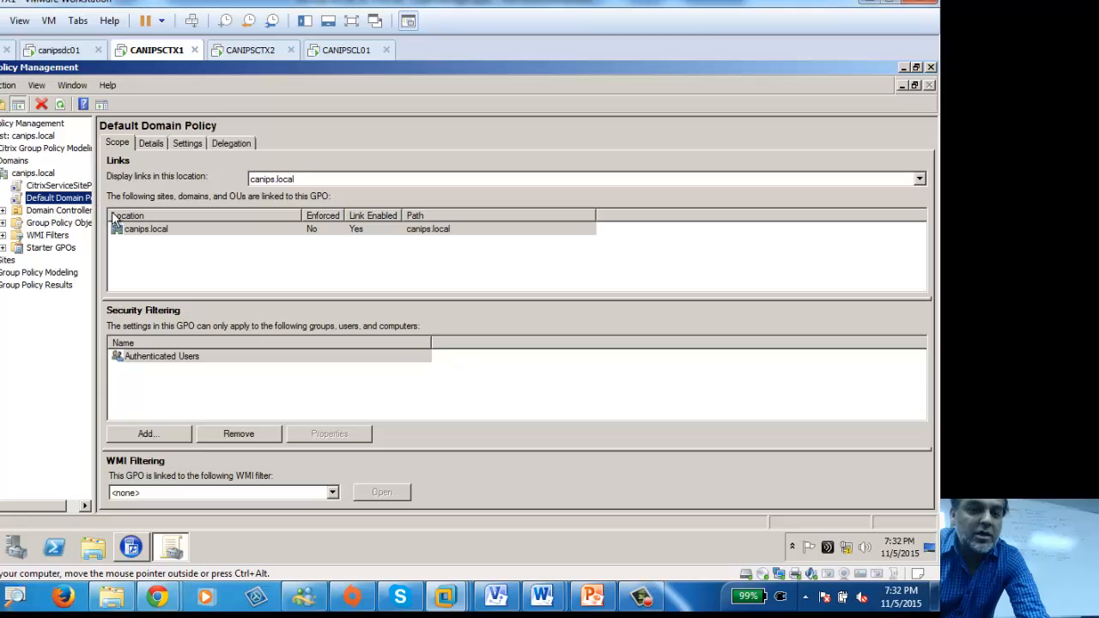
left_click_drag(96, 211, 207, 216)
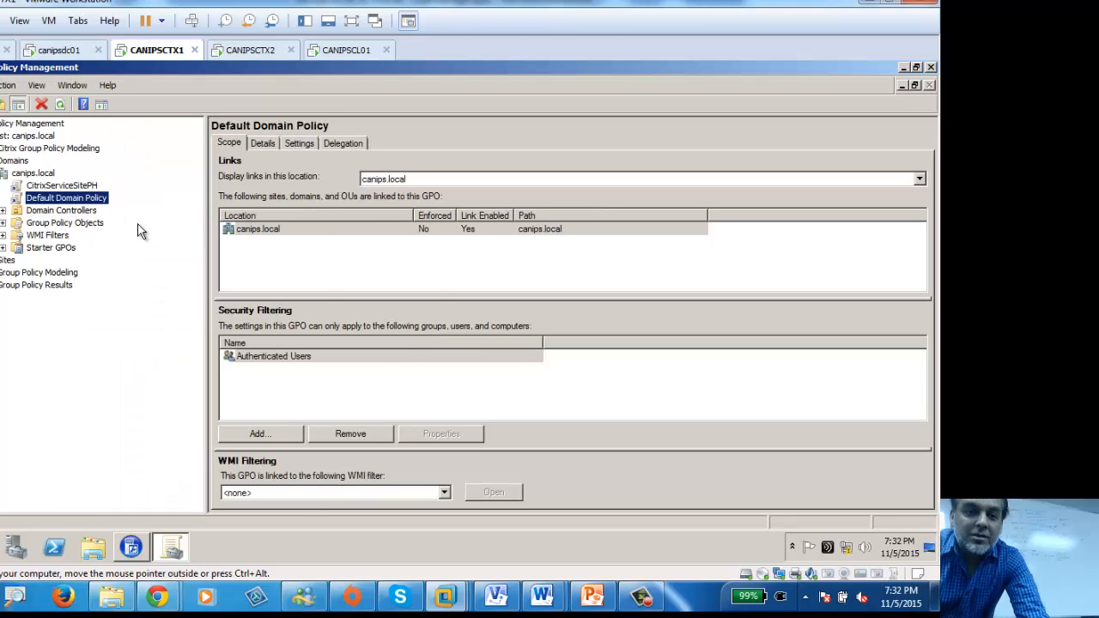
left_click(60, 186)
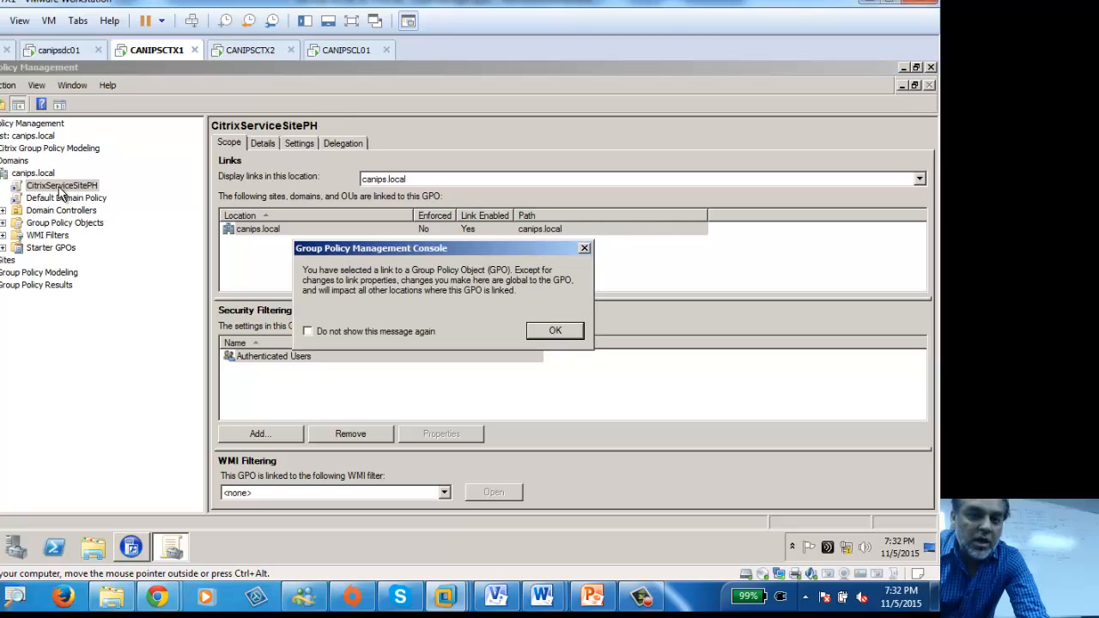
left_click(555, 331)
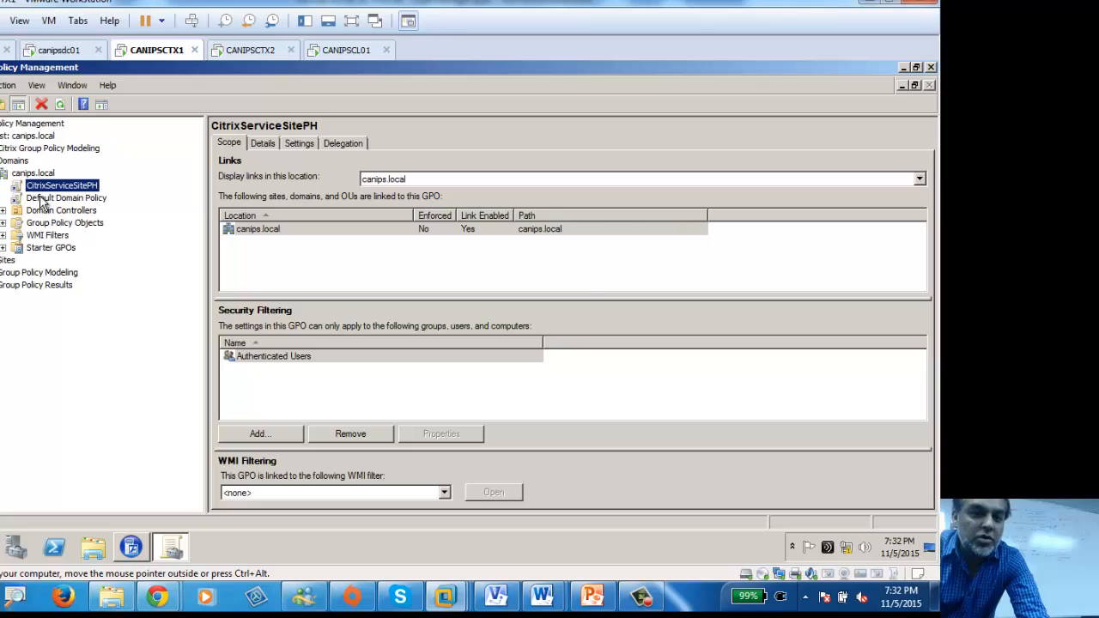
left_click(48, 198)
left_click(555, 332)
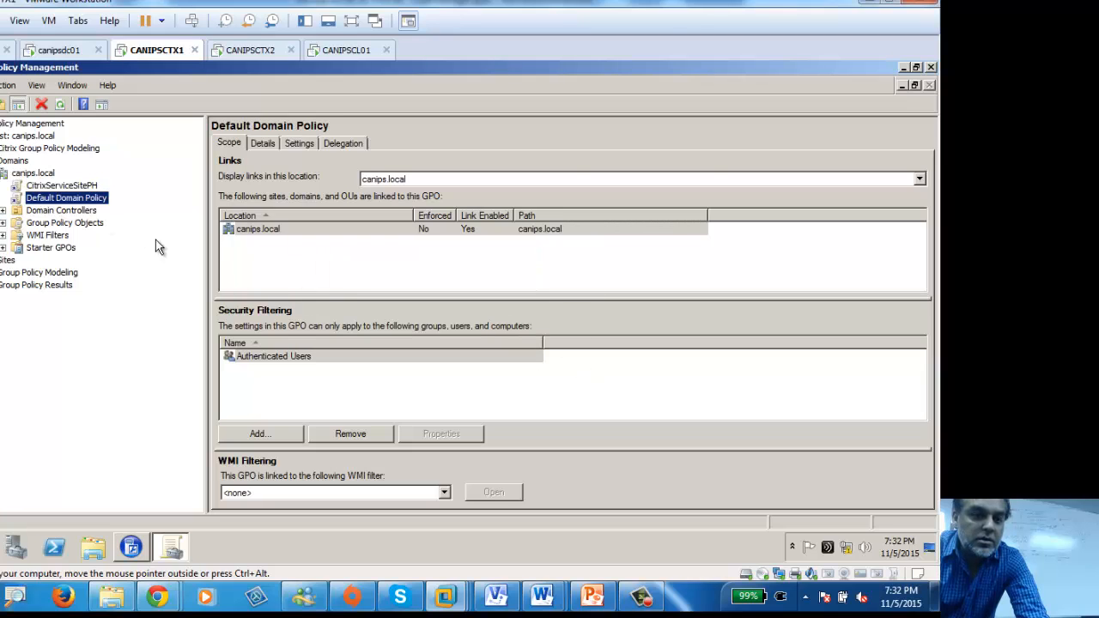
right_click(48, 199)
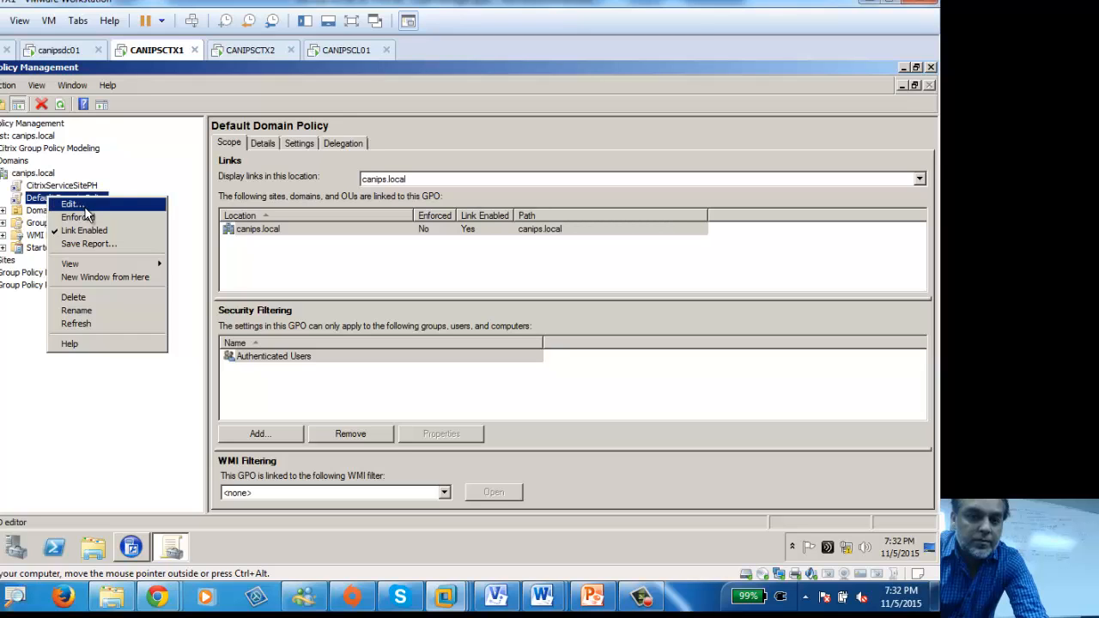
left_click(86, 206)
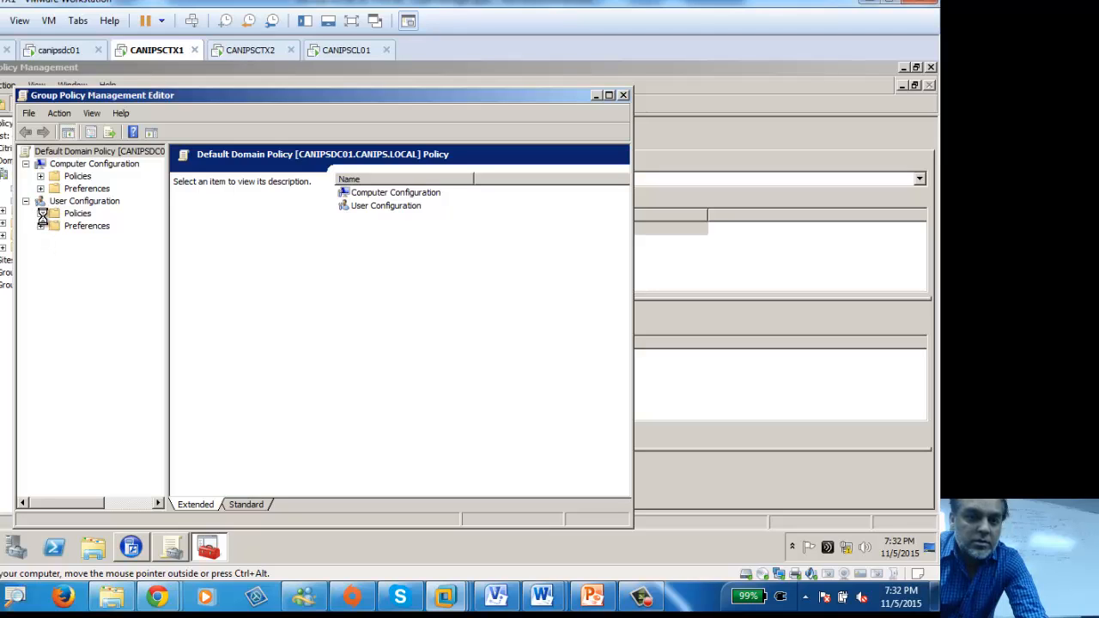
Step: On CANIPSCTX2, expand Domains > canips.local and Edit Default Domain Policy, then return to CANIPSCTX1
left_click(257, 49)
left_click(0, 160)
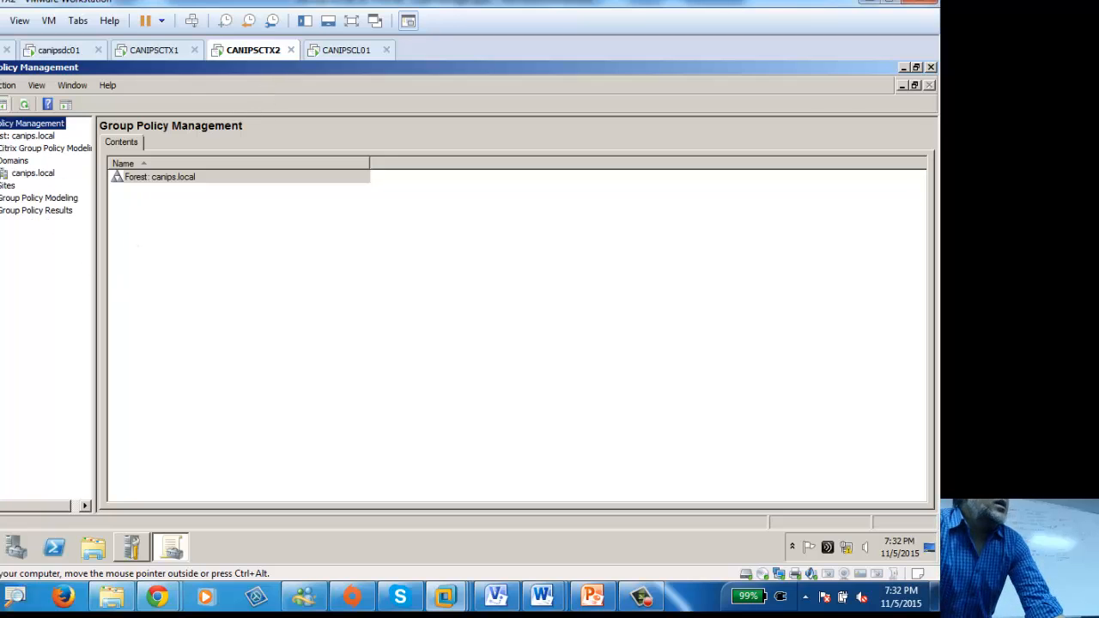
left_click(3, 173)
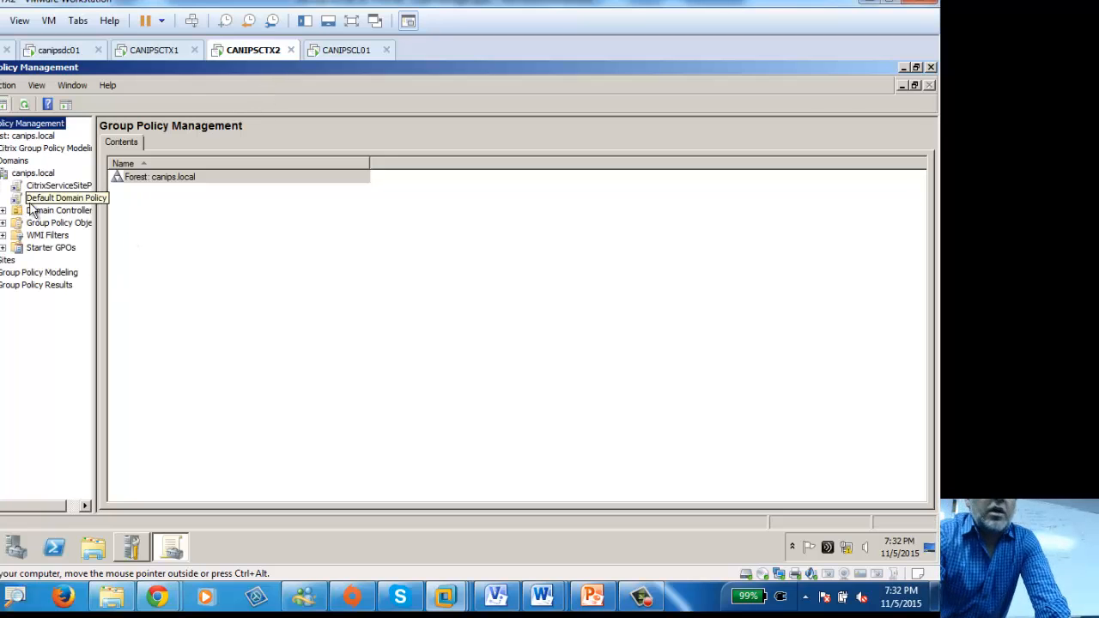
left_click(38, 200)
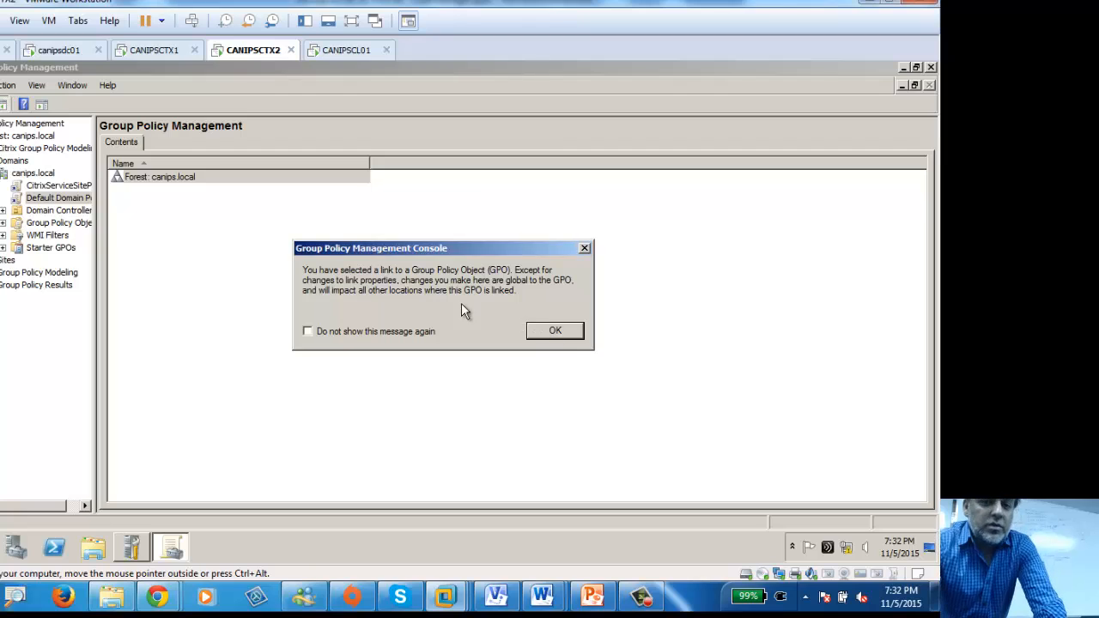
left_click(556, 332)
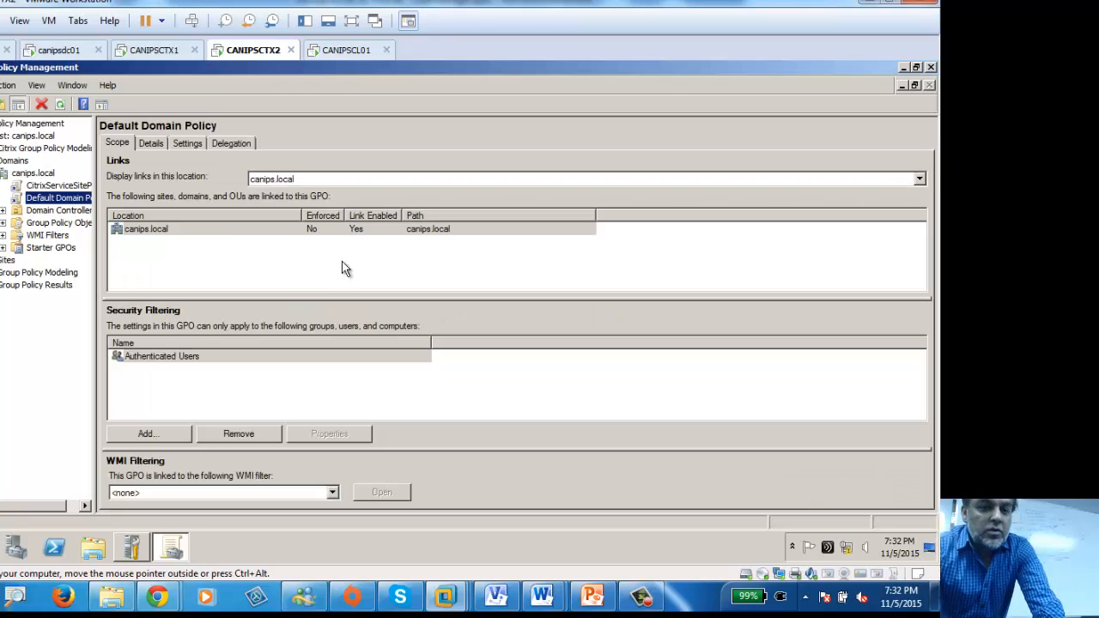
right_click(25, 198)
left_click(62, 207)
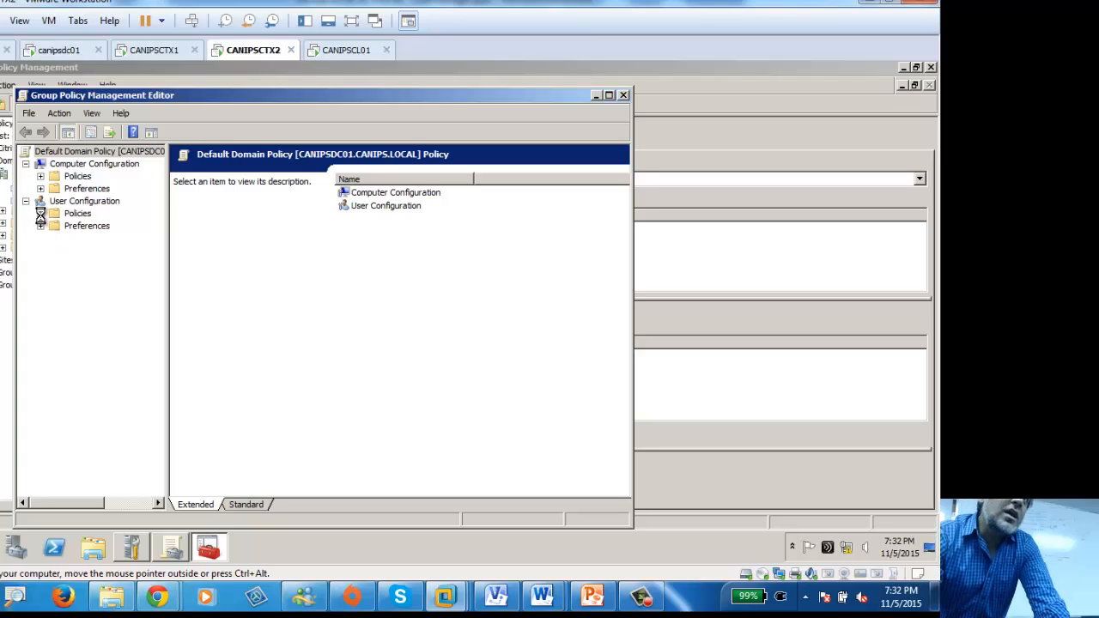
left_click(154, 50)
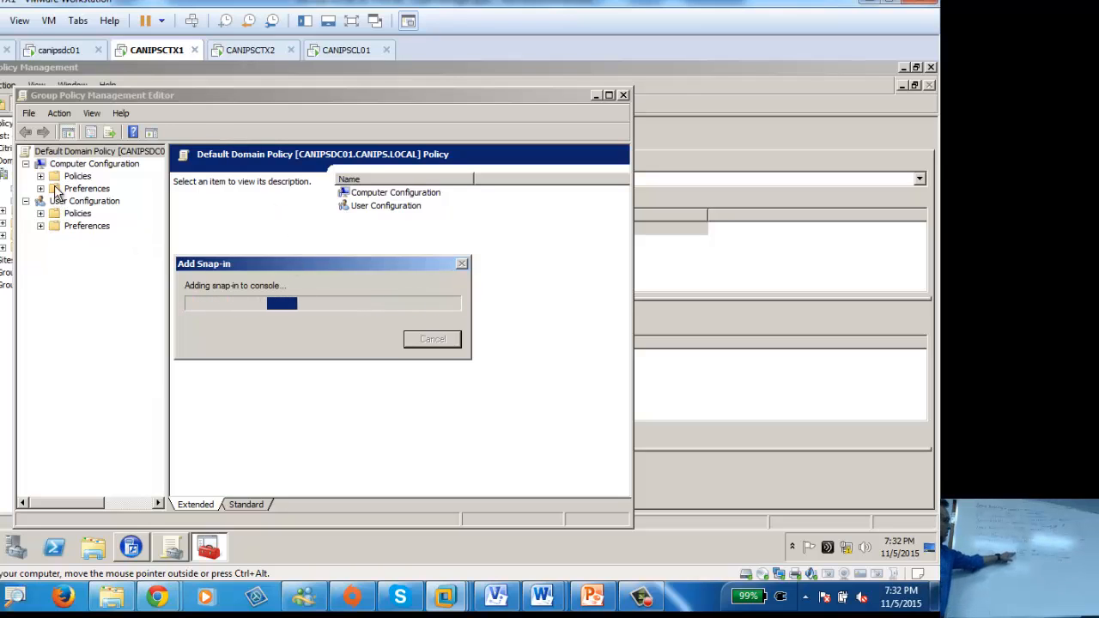
Step: Check the other virtual machines, settle on CANIPSCTX2 and move its snap-in progress window aside
left_click(258, 53)
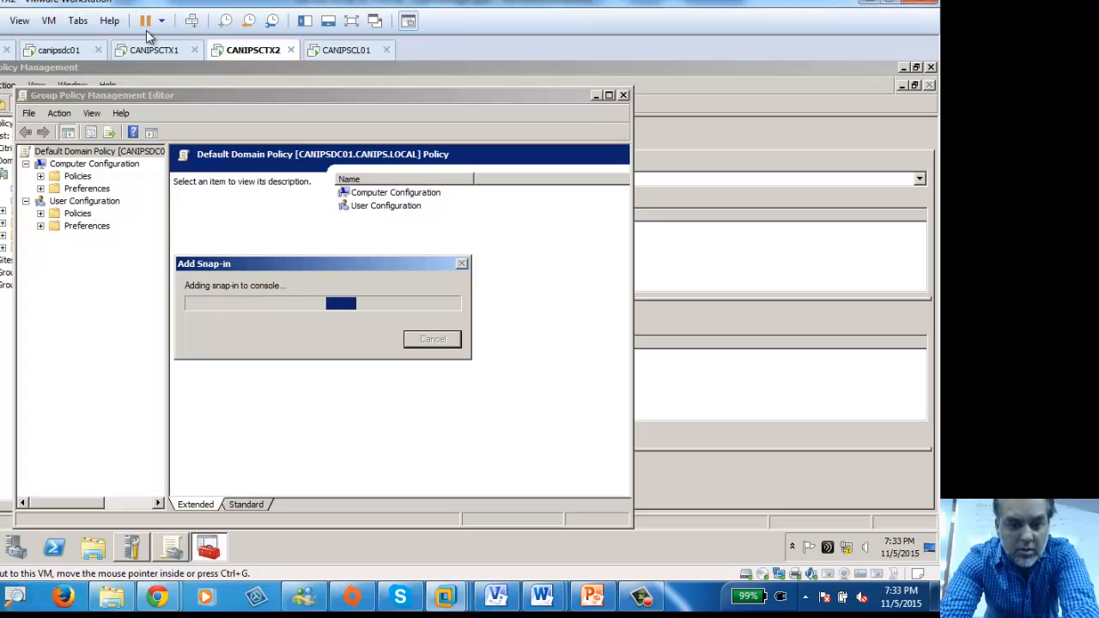
left_click(178, 52)
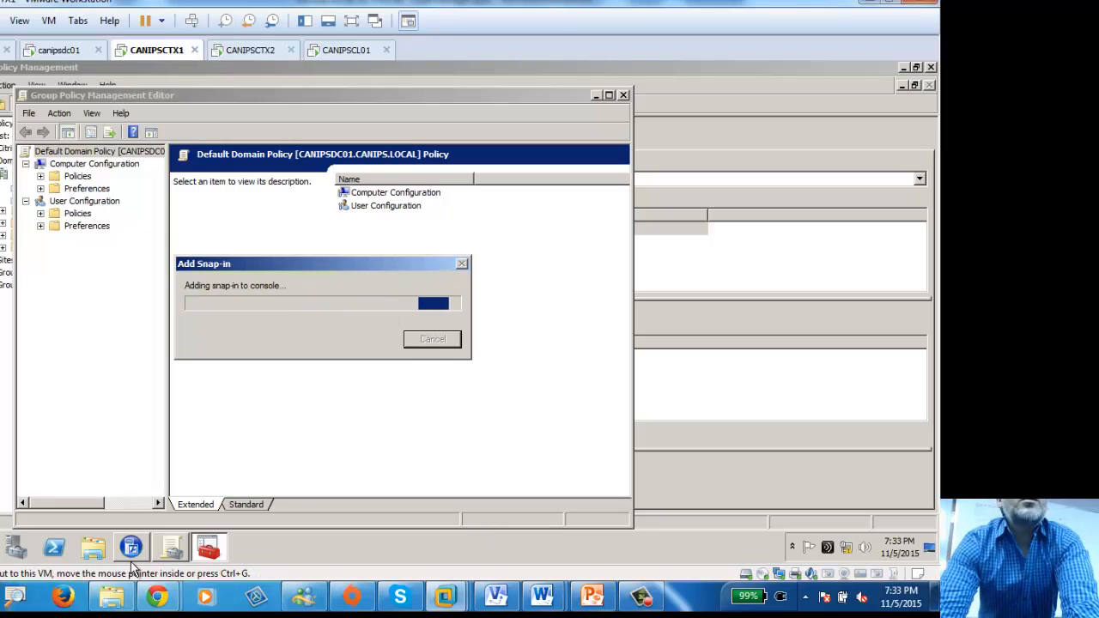
left_click(270, 52)
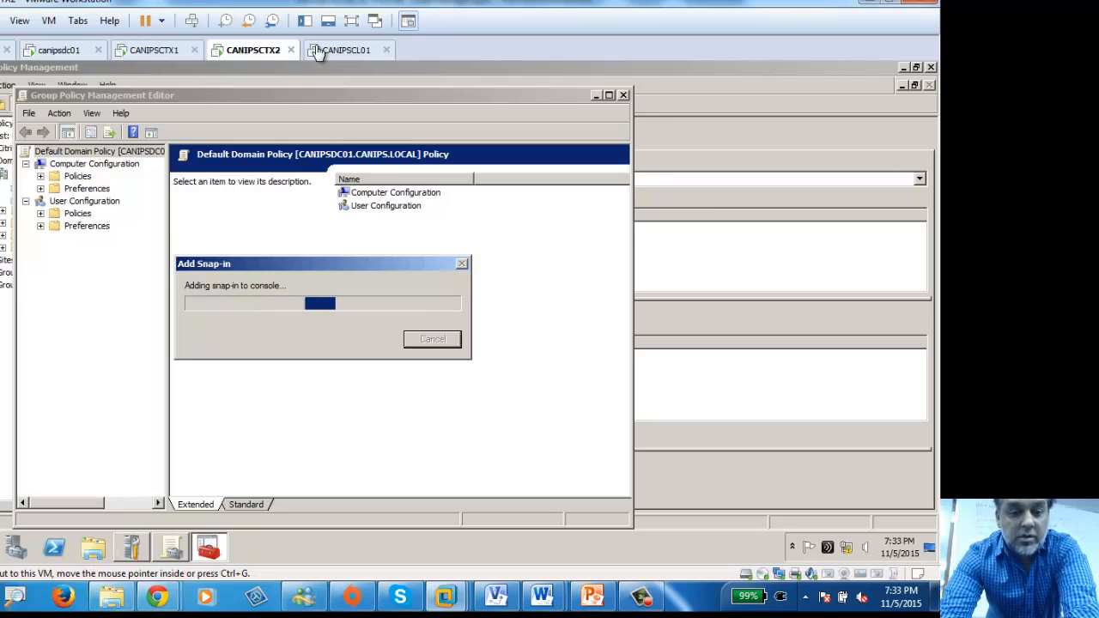
left_click(339, 51)
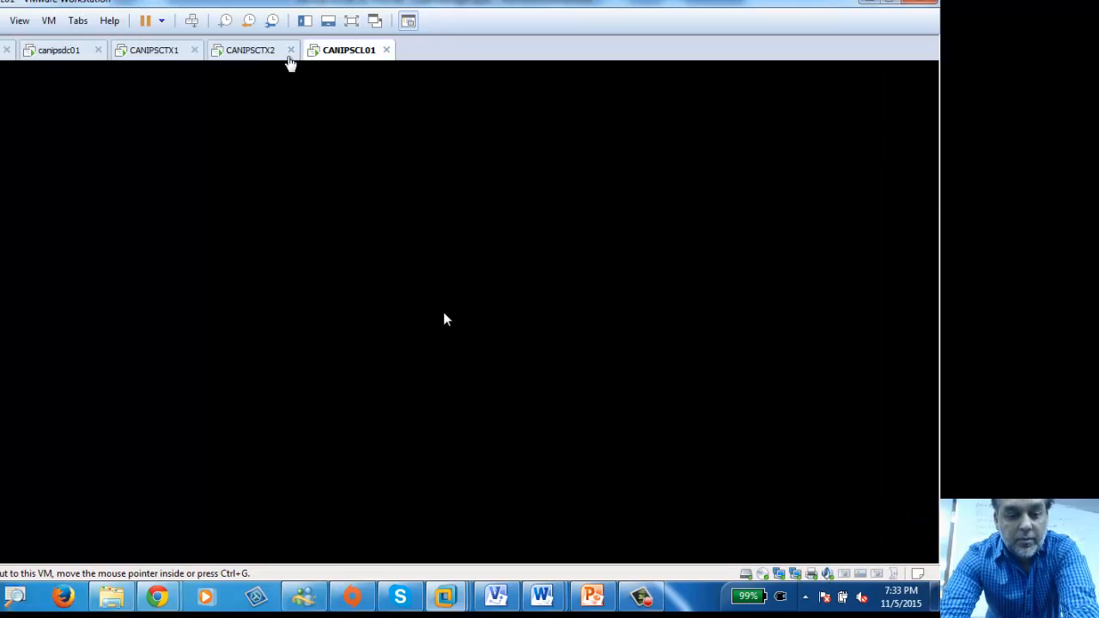
left_click(261, 53)
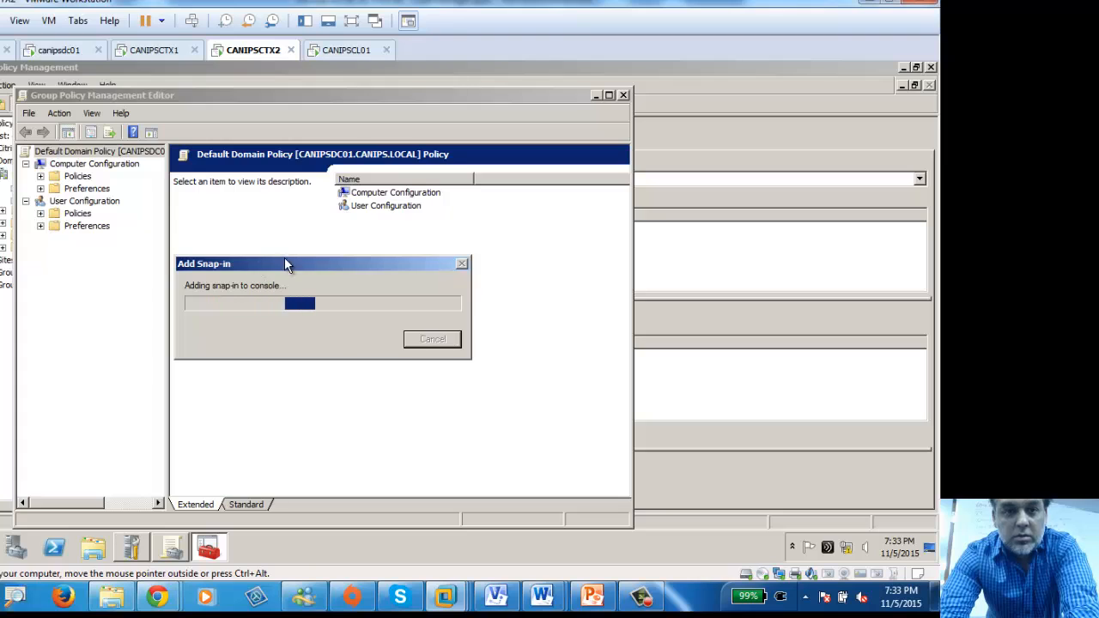
left_click_drag(284, 264, 528, 231)
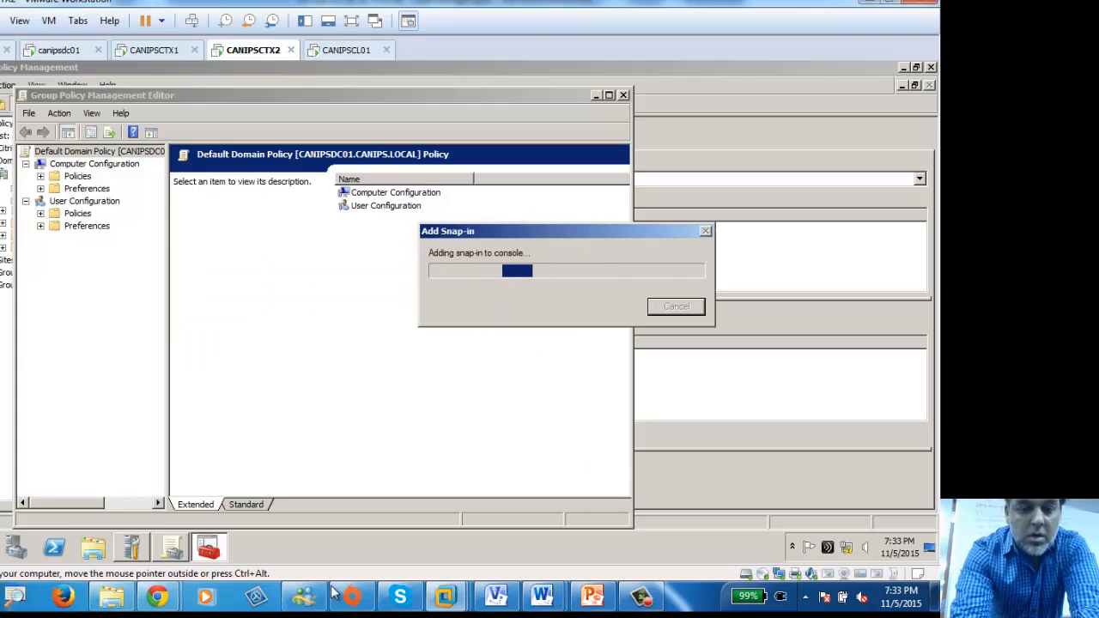
mouse_move(174, 599)
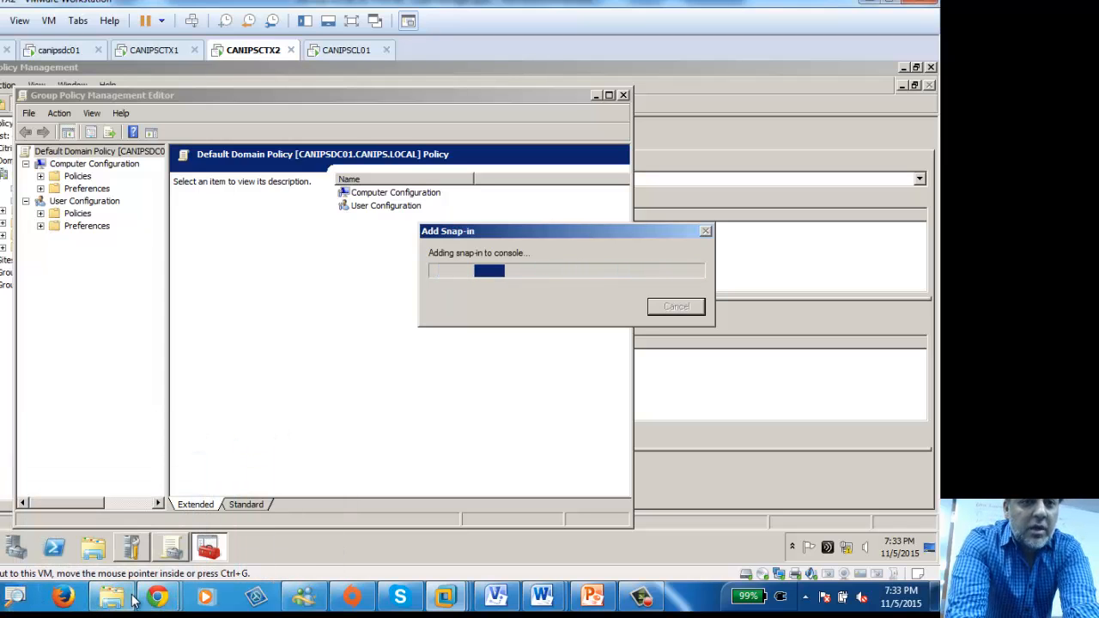
Step: In a new Chrome tab, search Google for 'citrix server gpm take long time'
left_click(260, 503)
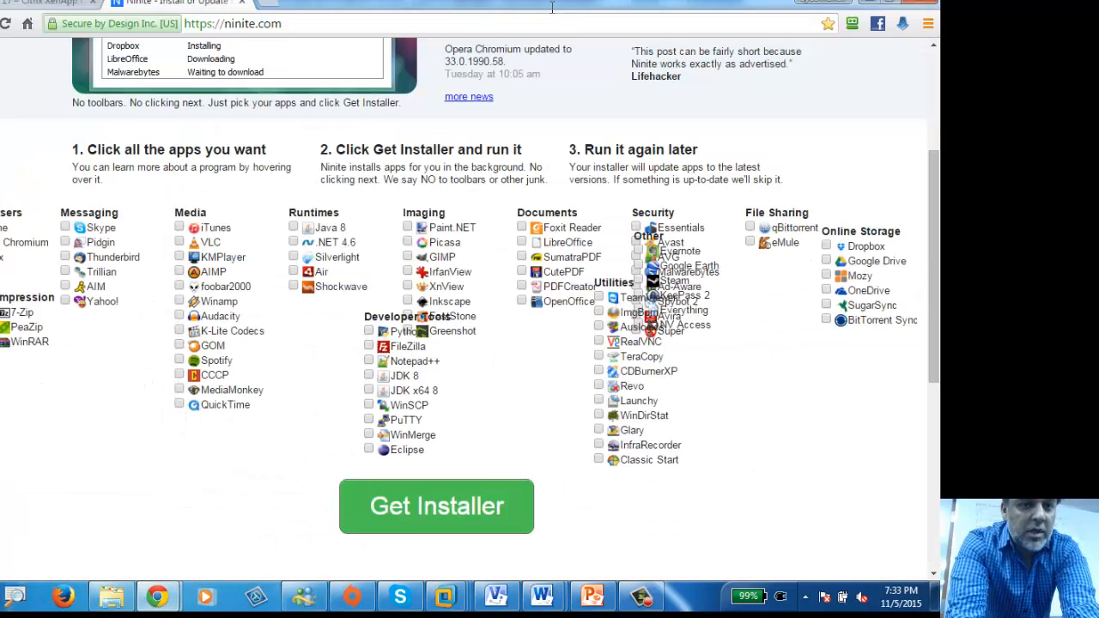
left_click(269, 4)
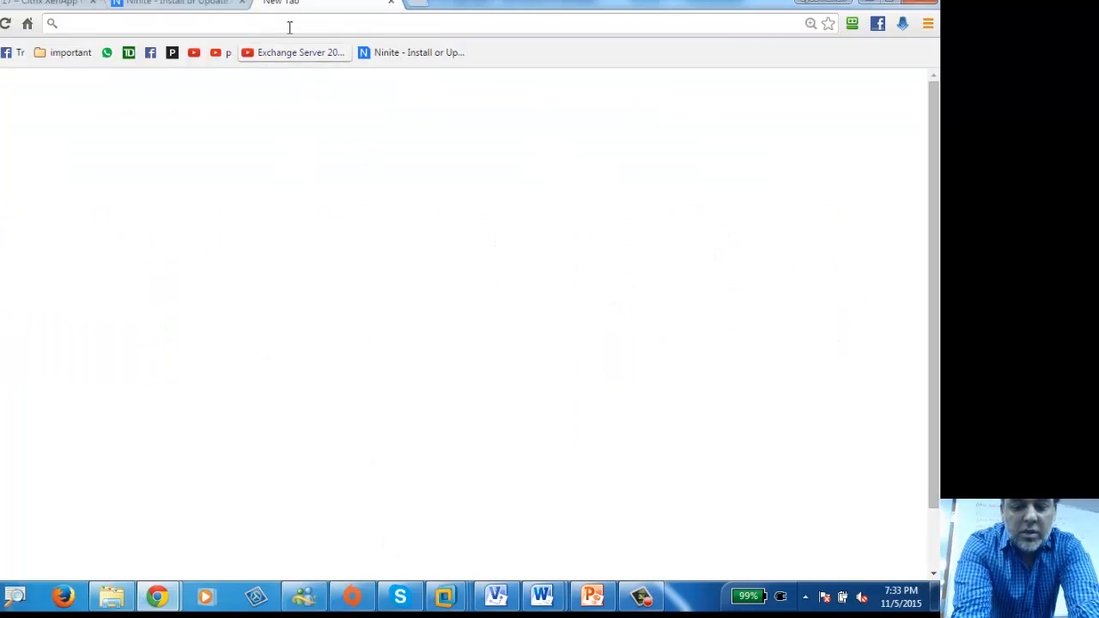
type("citrix")
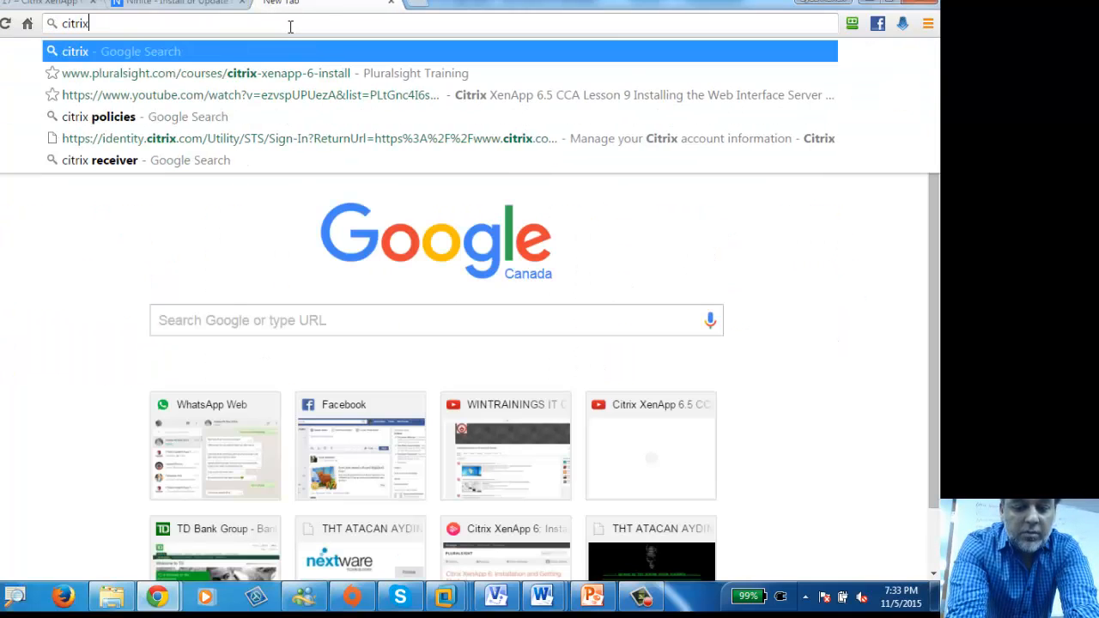
type(" server")
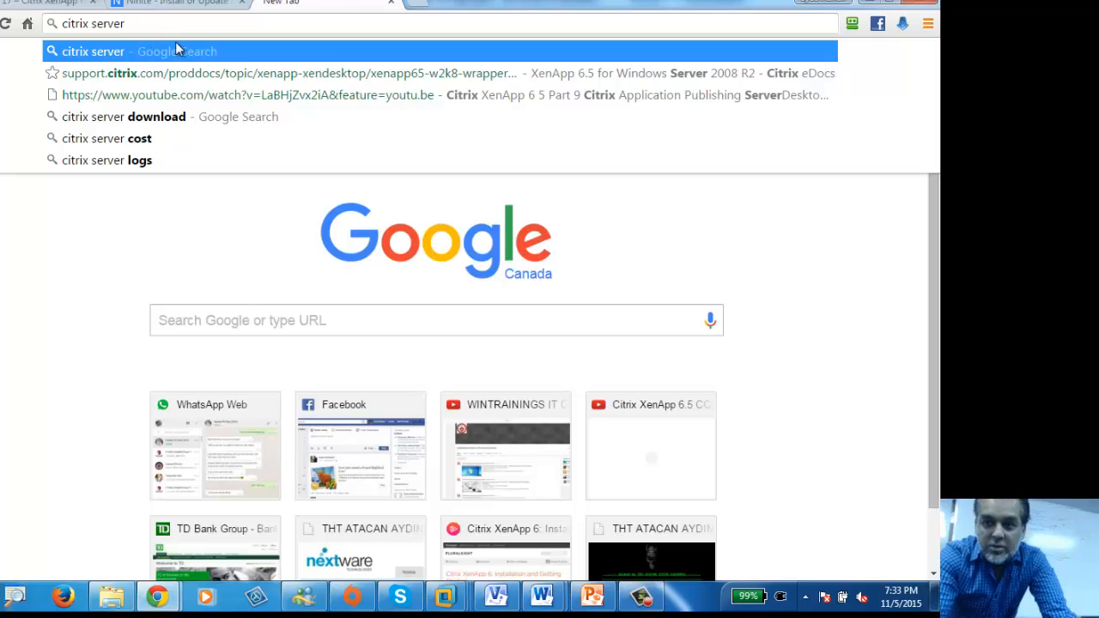
type("gpm tak")
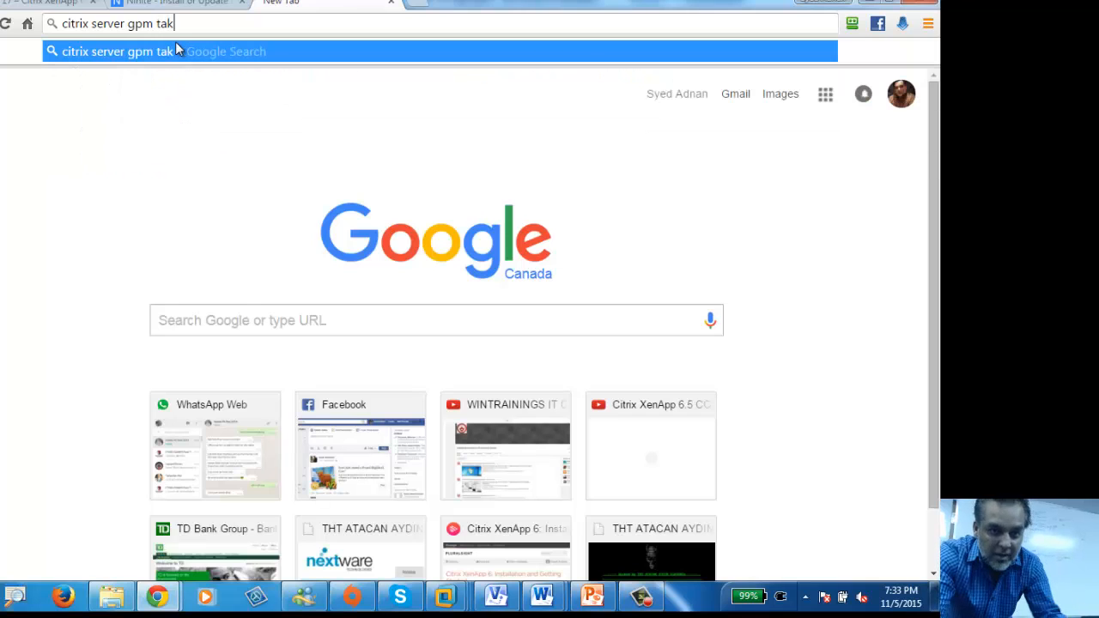
type("e long tom")
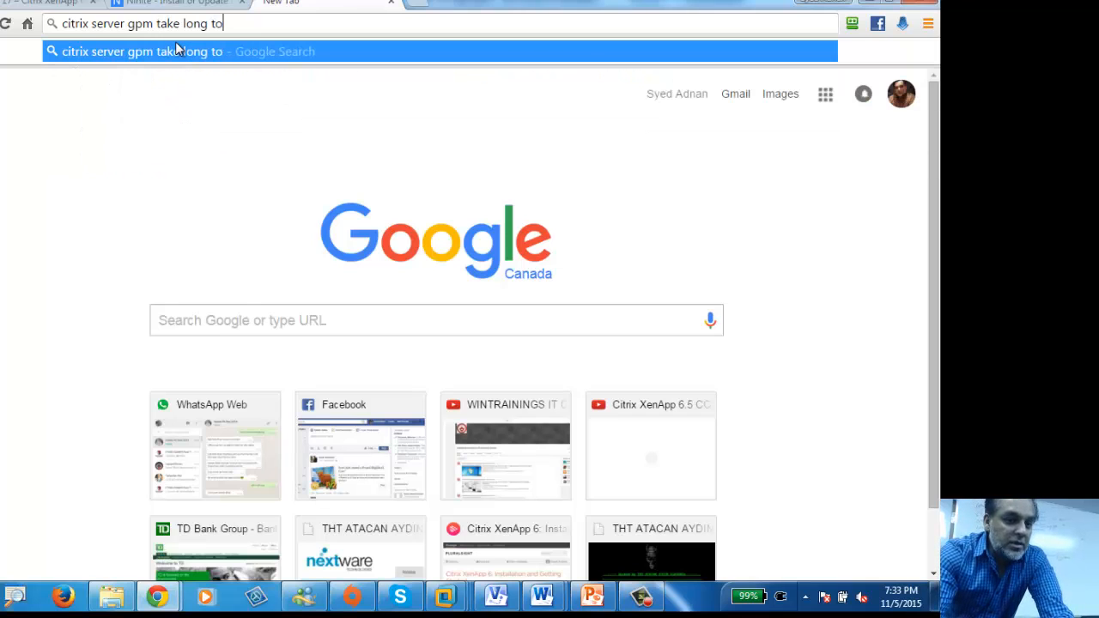
key("BackSpace")
key("BackSpace")
type("ime")
key("Return")
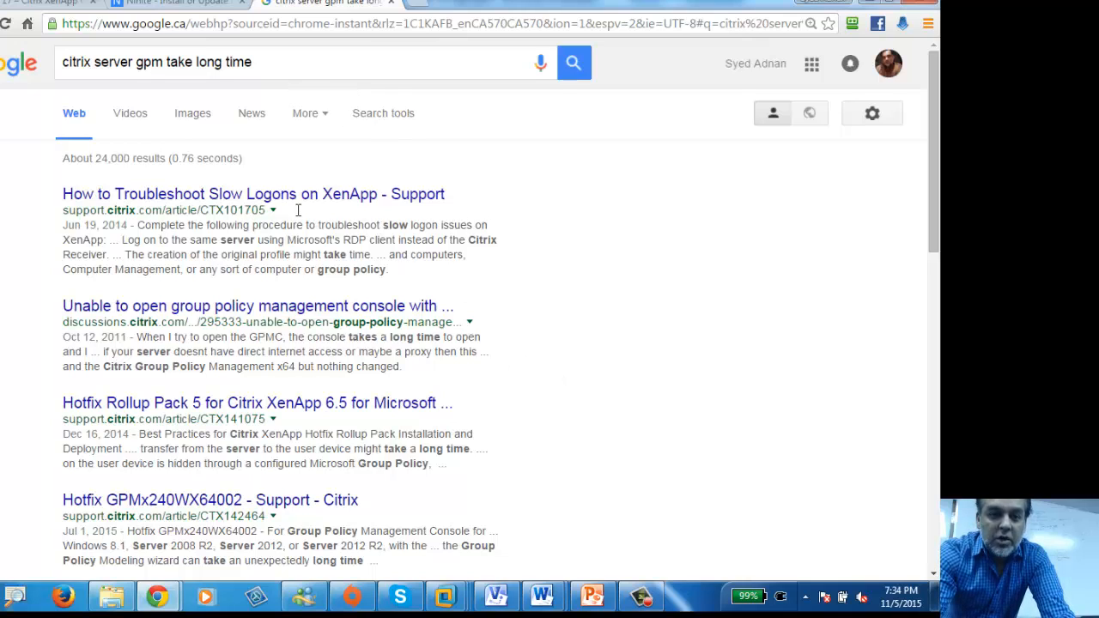
Step: Wait past the not-responding warnings and open Computer Configuration Citrix Policies on CANIPSCTX1
left_click(865, 2)
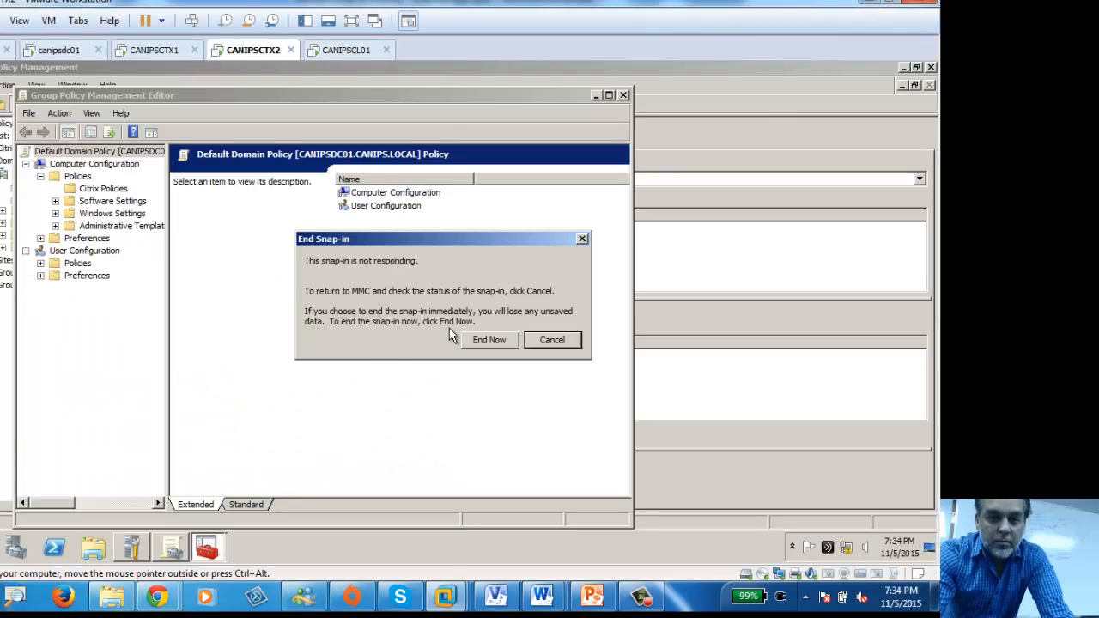
left_click(547, 343)
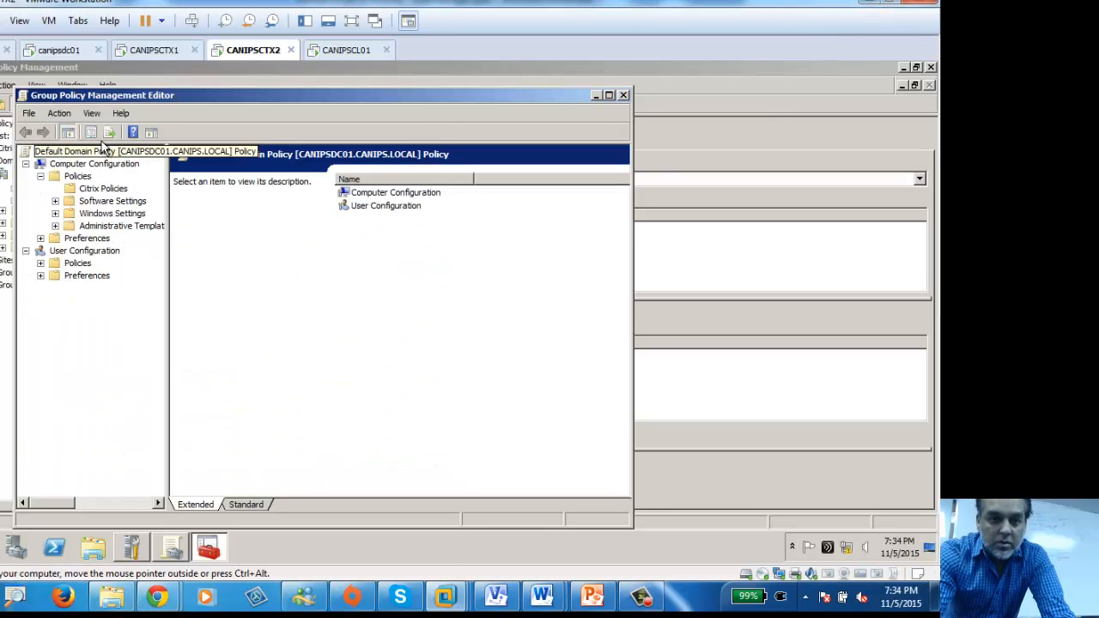
left_click(41, 263)
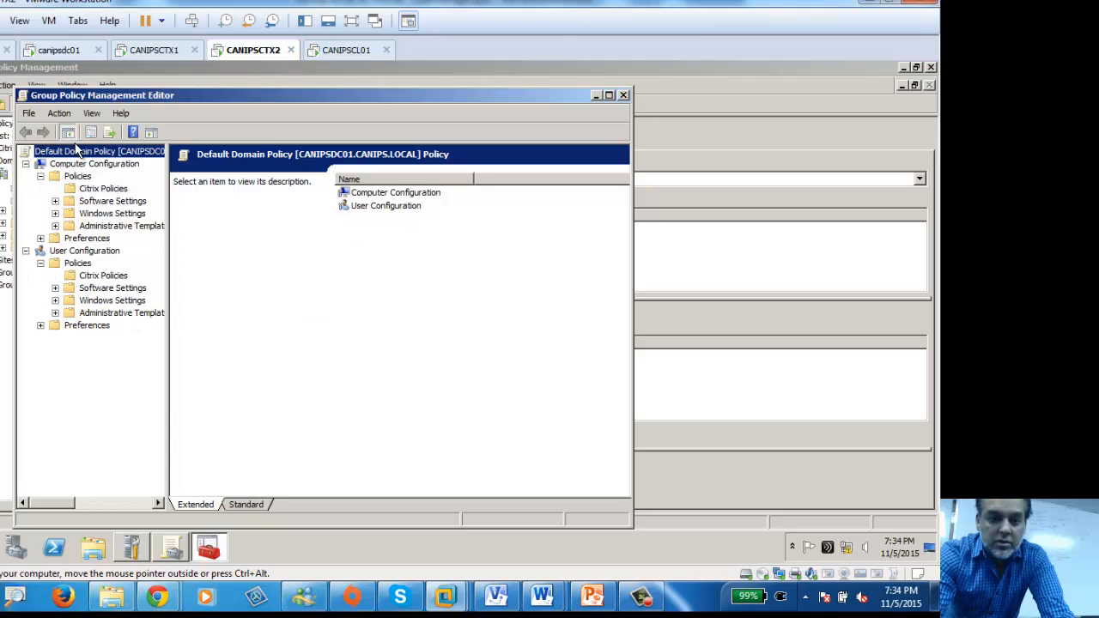
left_click(156, 49)
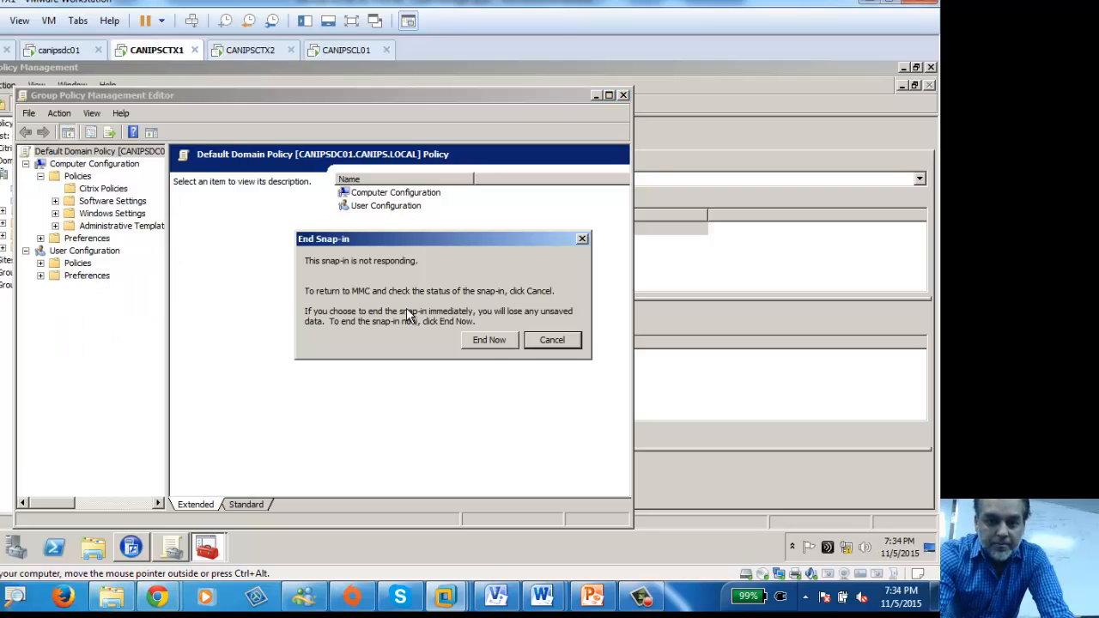
left_click(546, 340)
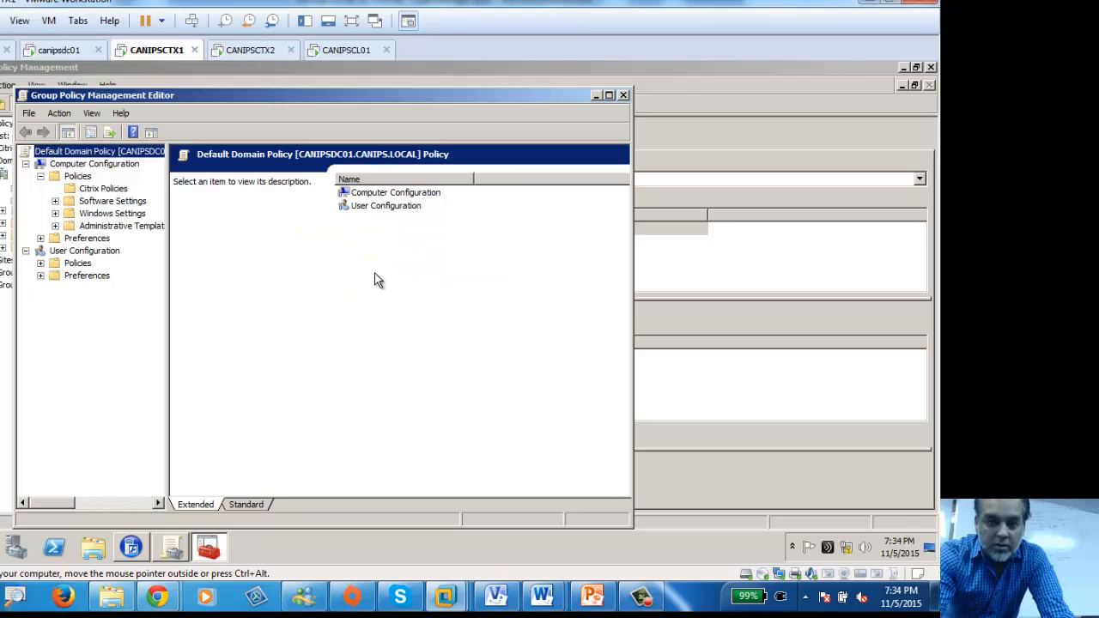
left_click(78, 176)
left_click(88, 190)
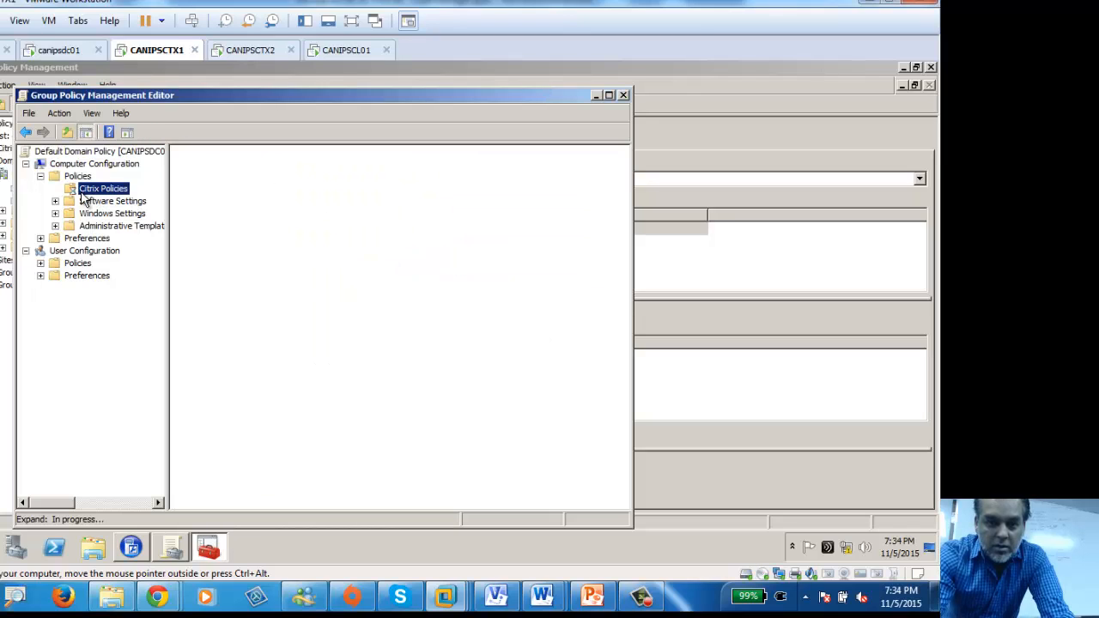
Step: On CANIPSCTX2, open Computer Configuration Citrix Policies and maximize the policy editor
left_click(250, 50)
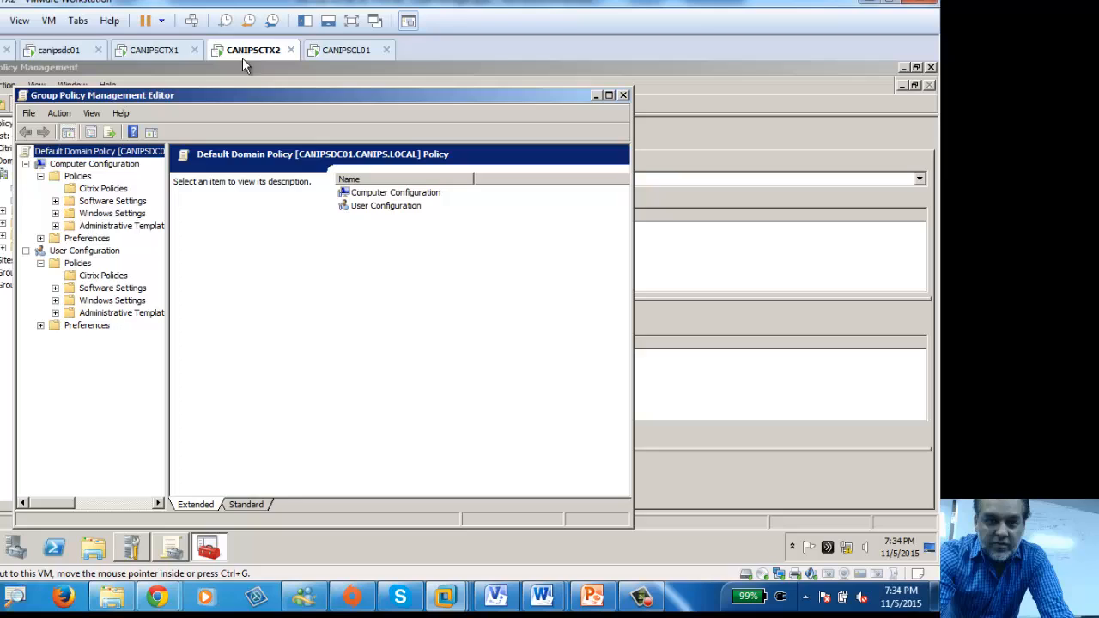
left_click(100, 189)
double_click(392, 99)
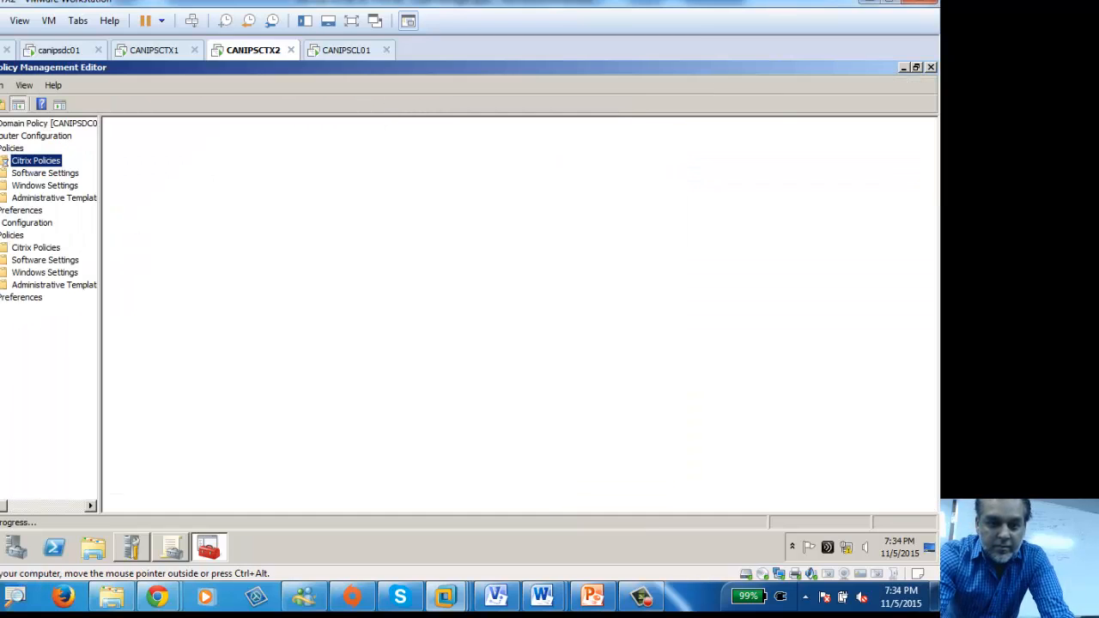
Step: Cancel the log off on CANIPSCTX2 and stay signed in, after reaching Administrative Tools
left_click(0, 547)
left_click(187, 512)
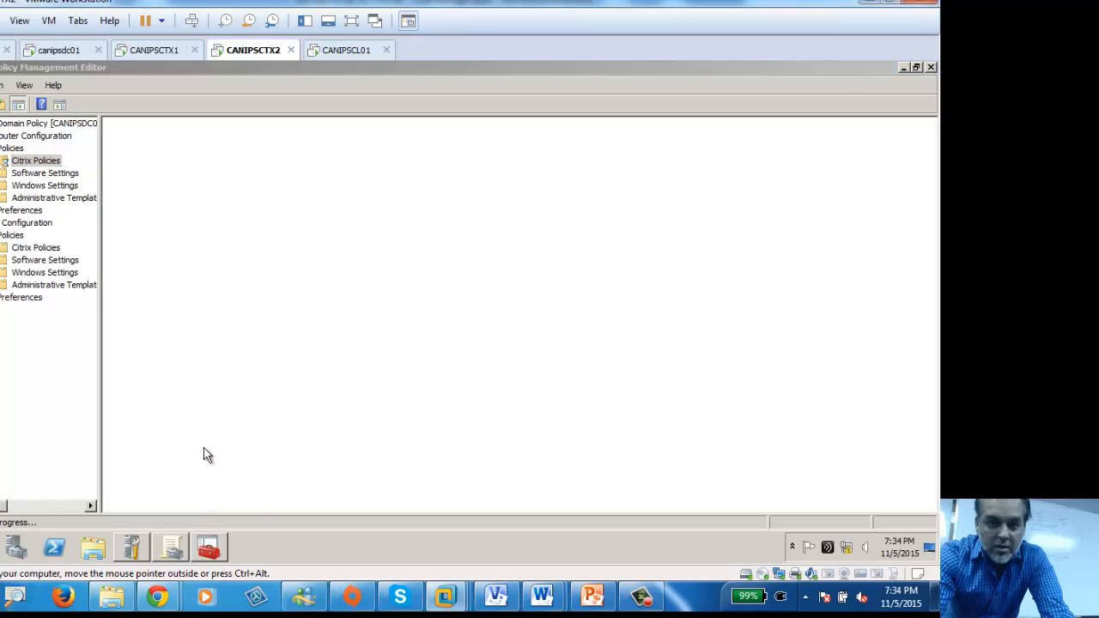
left_click(0, 547)
left_click(182, 359)
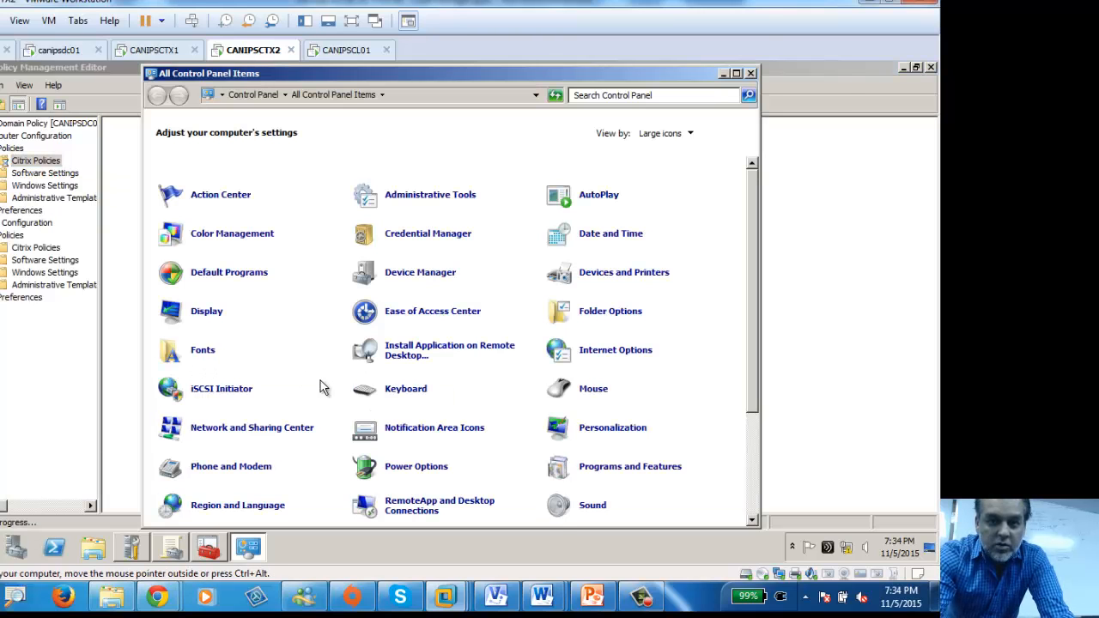
left_click(424, 198)
left_click(423, 198)
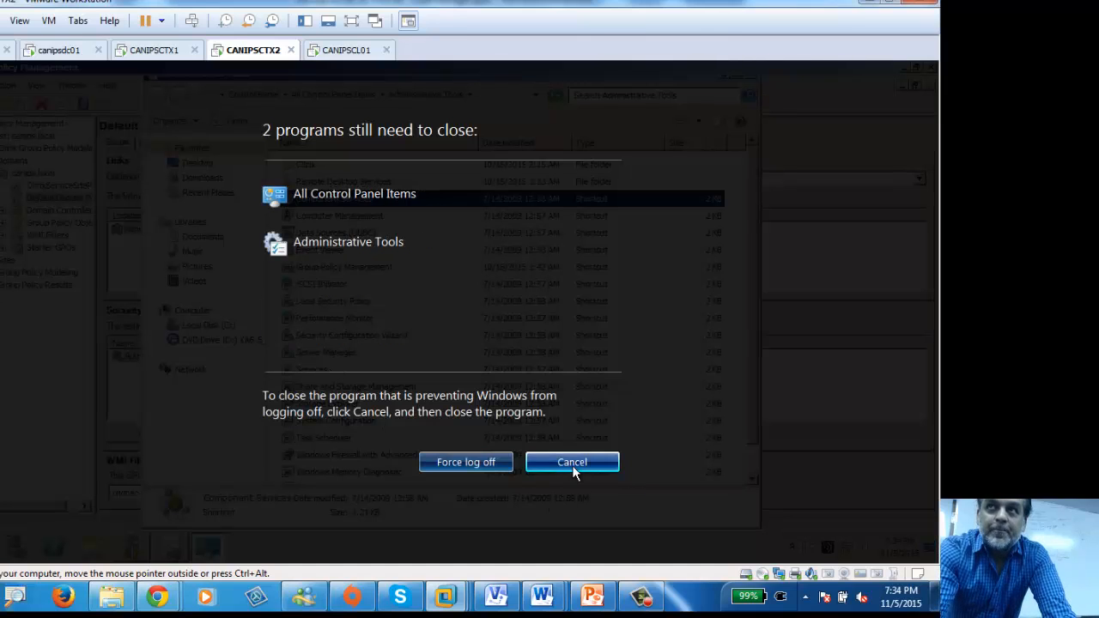
left_click(573, 468)
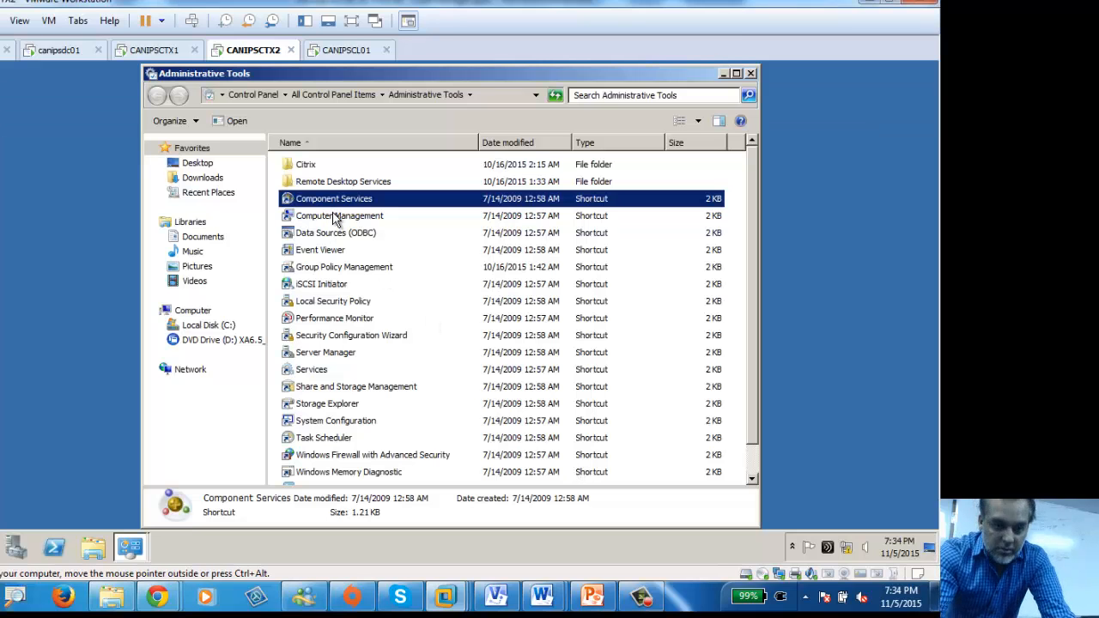
Step: Launch the Services console on CANIPSCTX1 from the Start menu
left_click(155, 50)
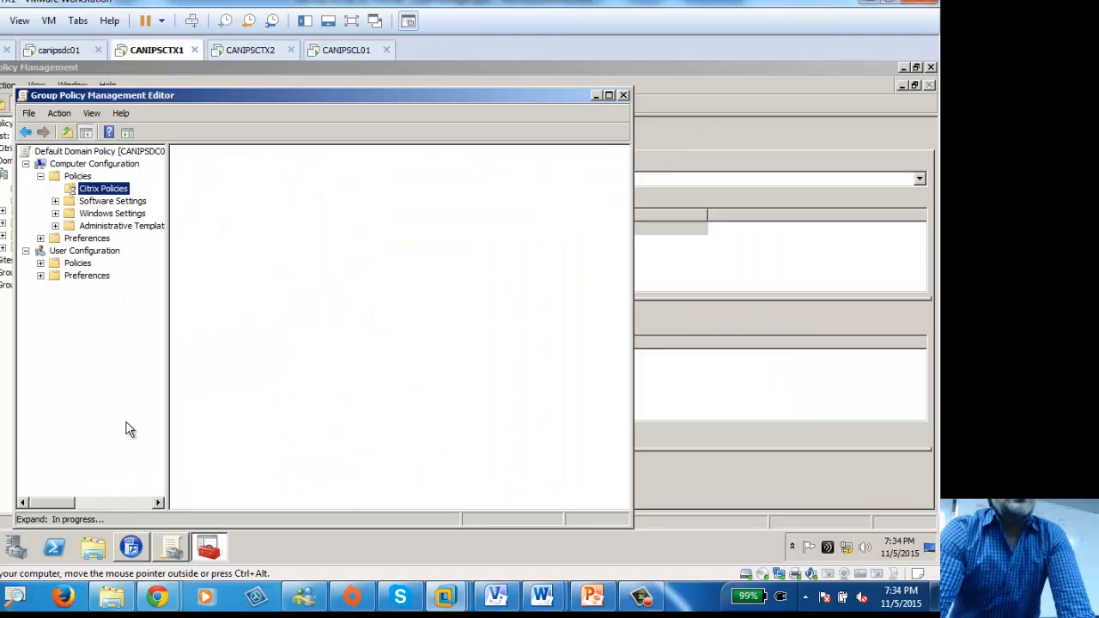
key("super")
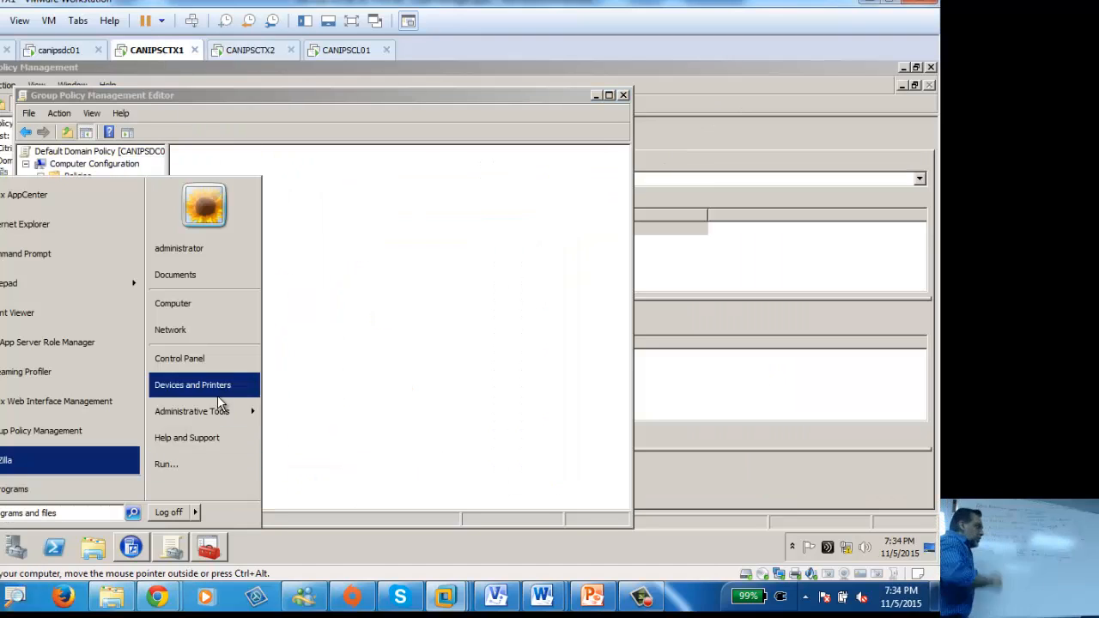
mouse_move(249, 411)
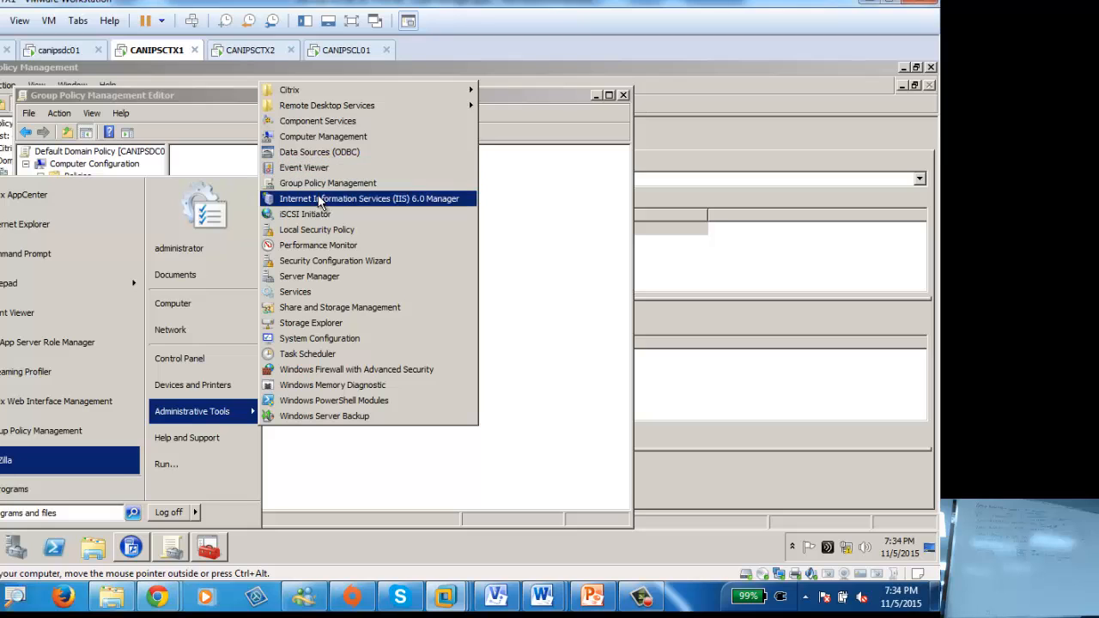
left_click(317, 292)
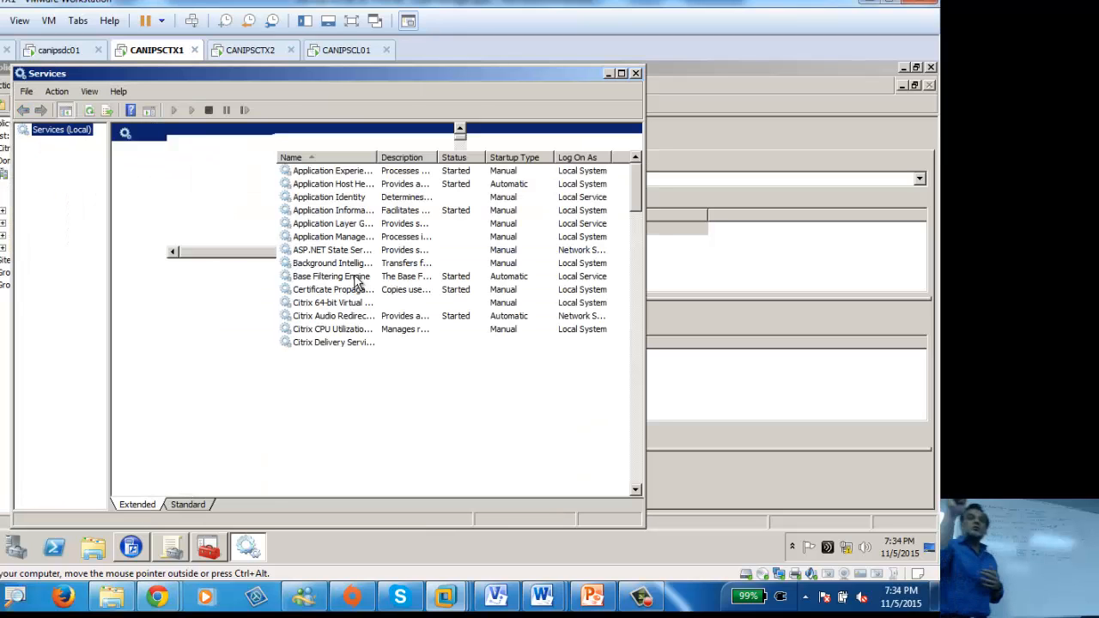
Step: Close Services and maximize the policy editor showing the Unfiltered Citrix computer policy
left_click(609, 75)
double_click(359, 99)
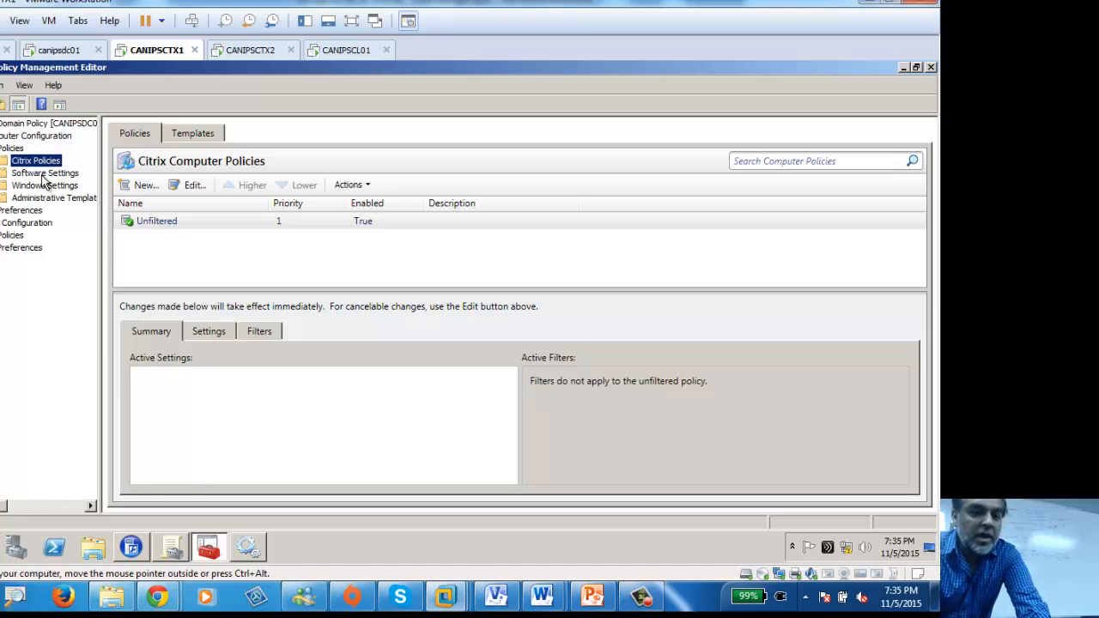
Step: View canips.local's linked GPOs, Default Domain Policy and CitrixServiceSitePH, then bring up Administrative Tools
left_click(905, 68)
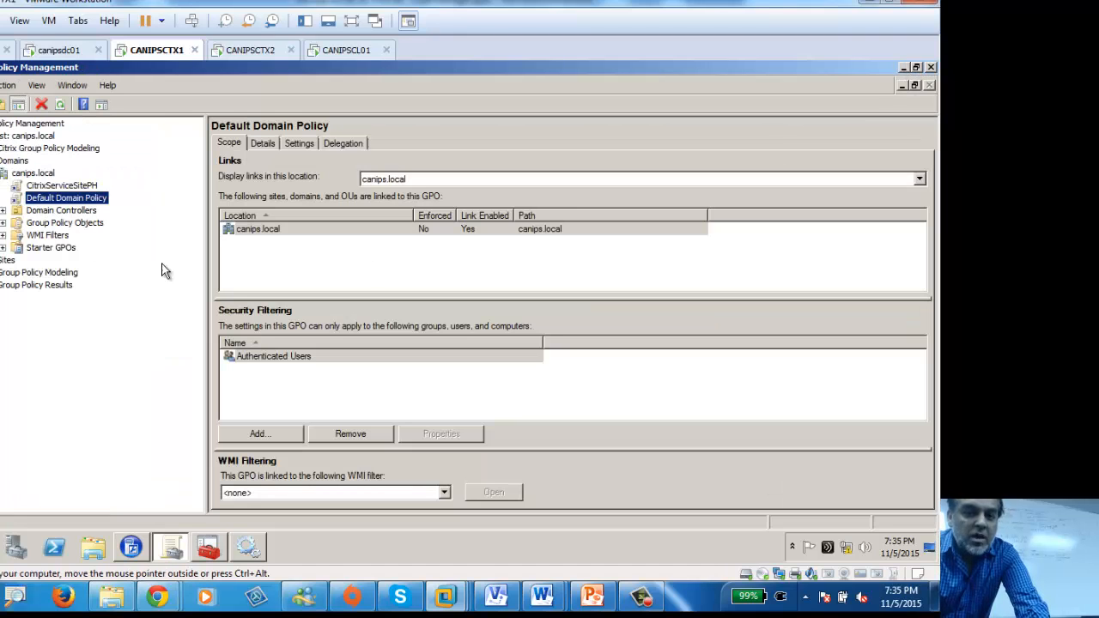
left_click(33, 173)
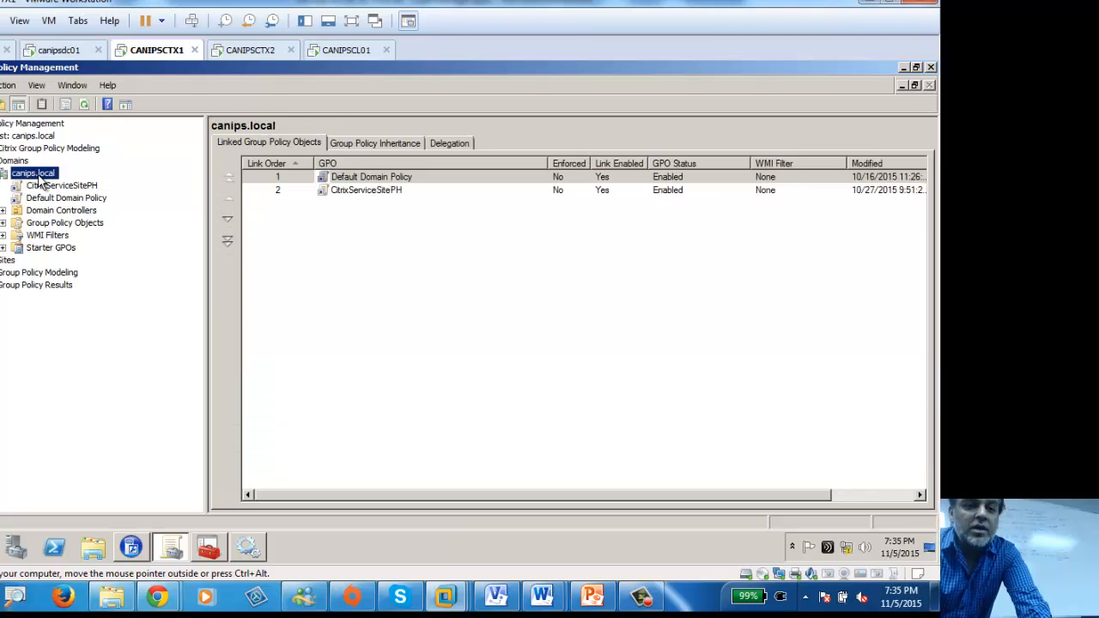
right_click(39, 176)
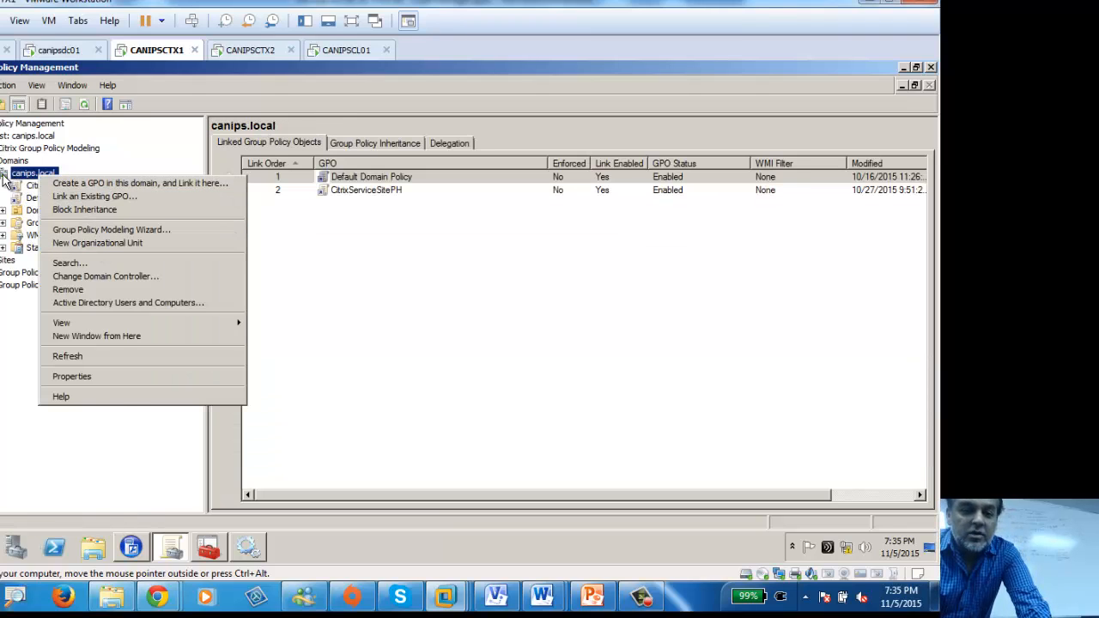
key("Escape")
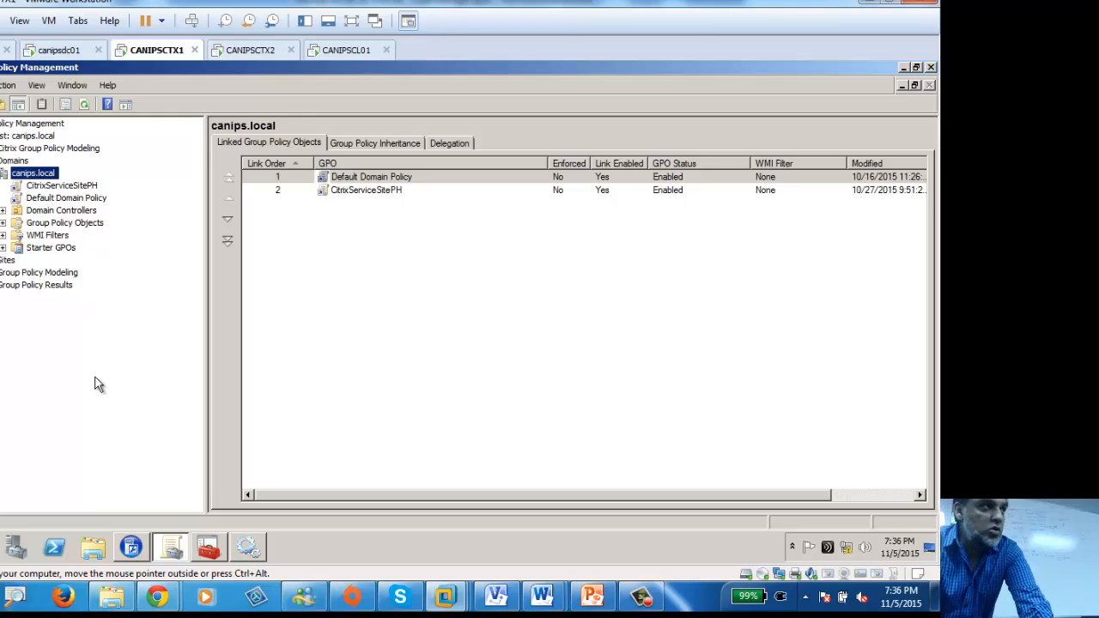
key("super")
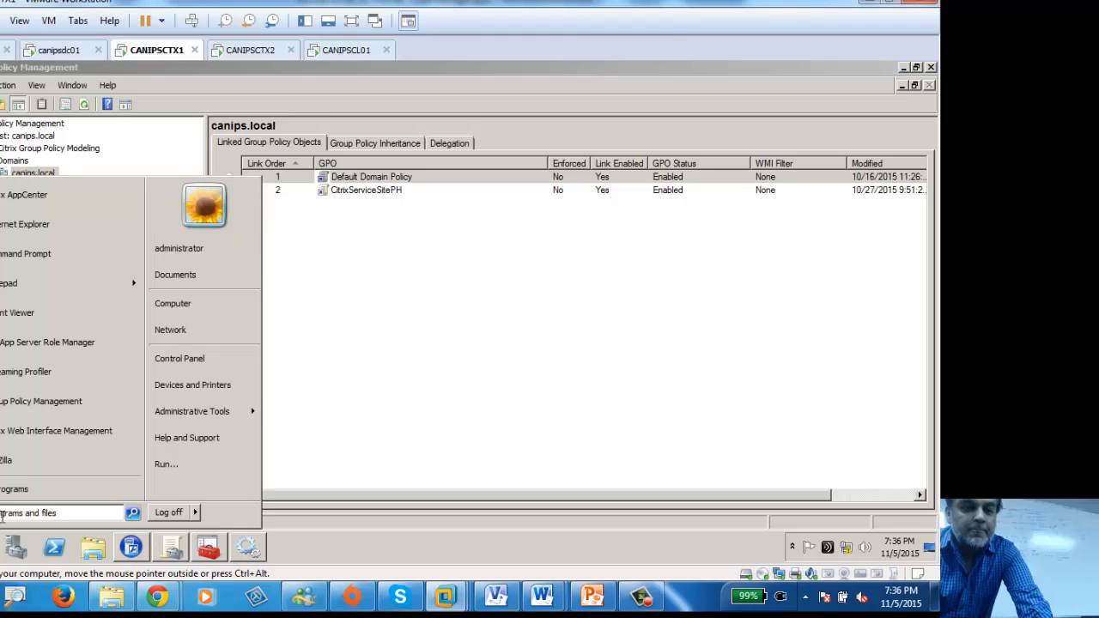
mouse_move(232, 412)
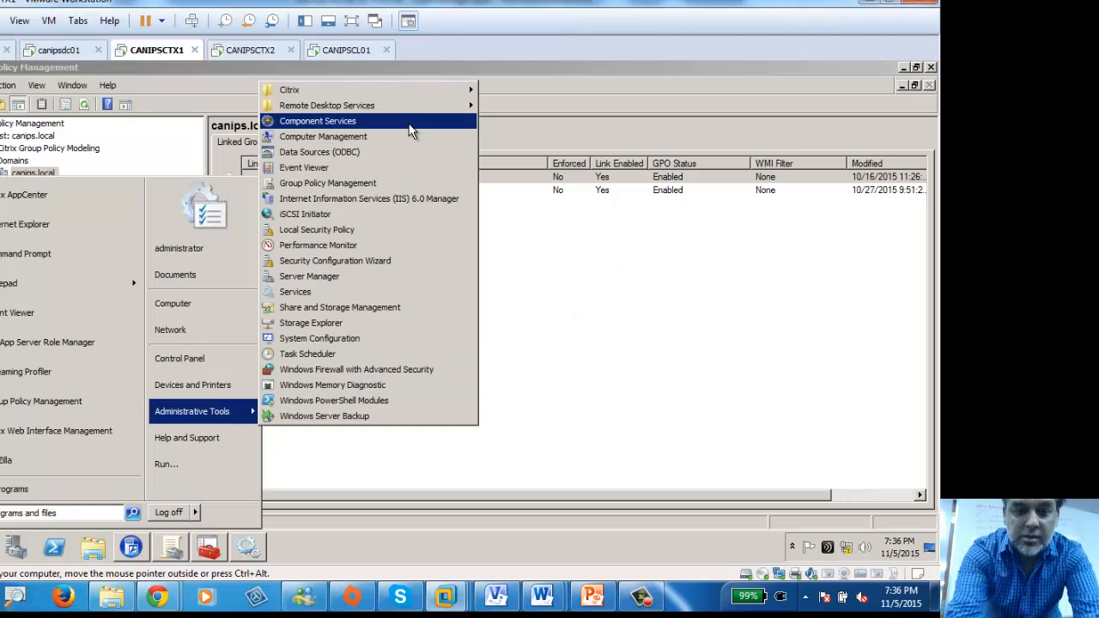
Step: On canipsdc01, launch Active Directory Users and Computers and expand canips.local
left_click(553, 302)
left_click(51, 50)
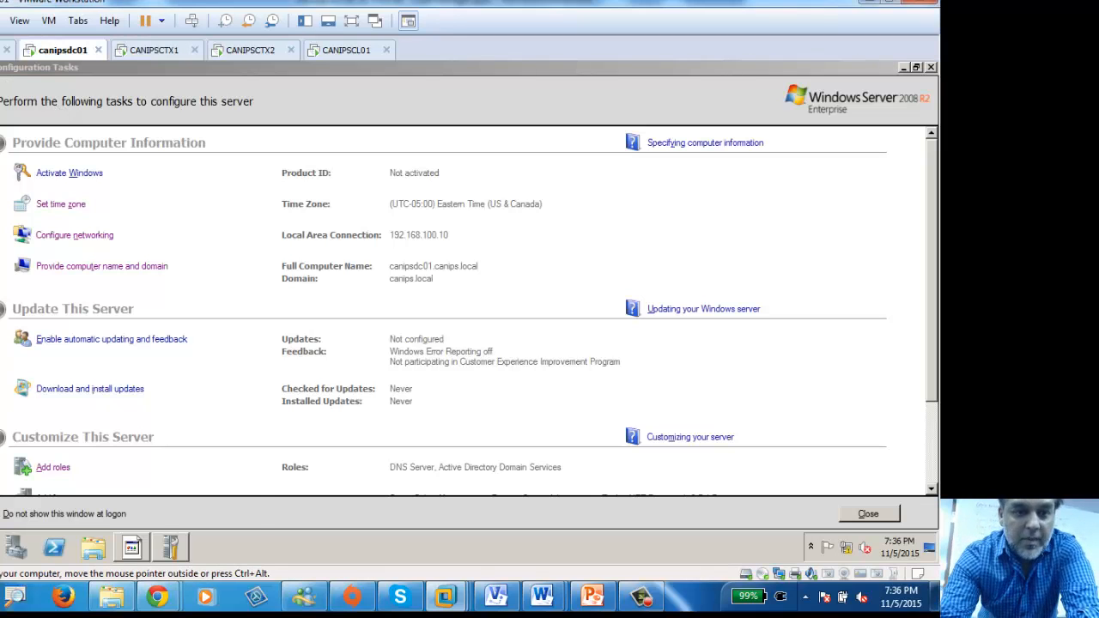
key("super")
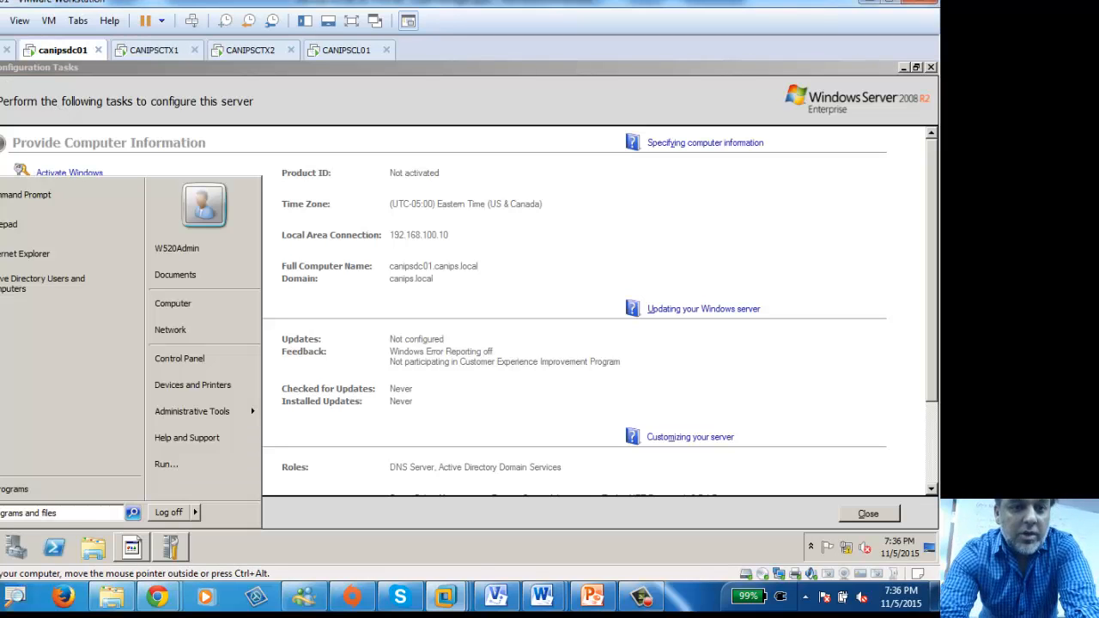
left_click(17, 288)
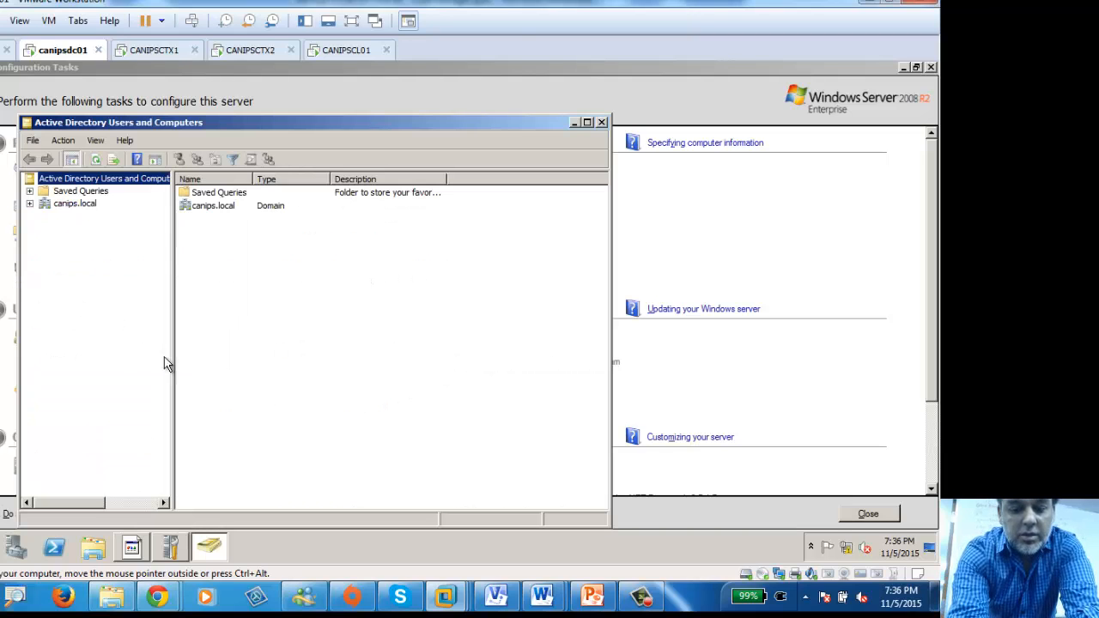
left_click(30, 203)
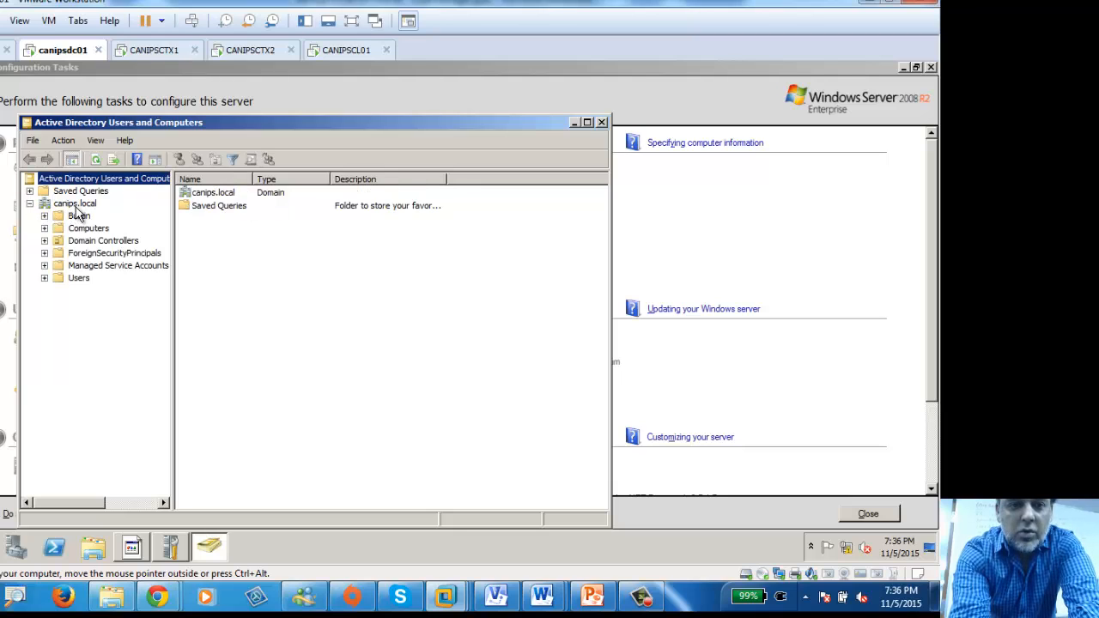
left_click(74, 206)
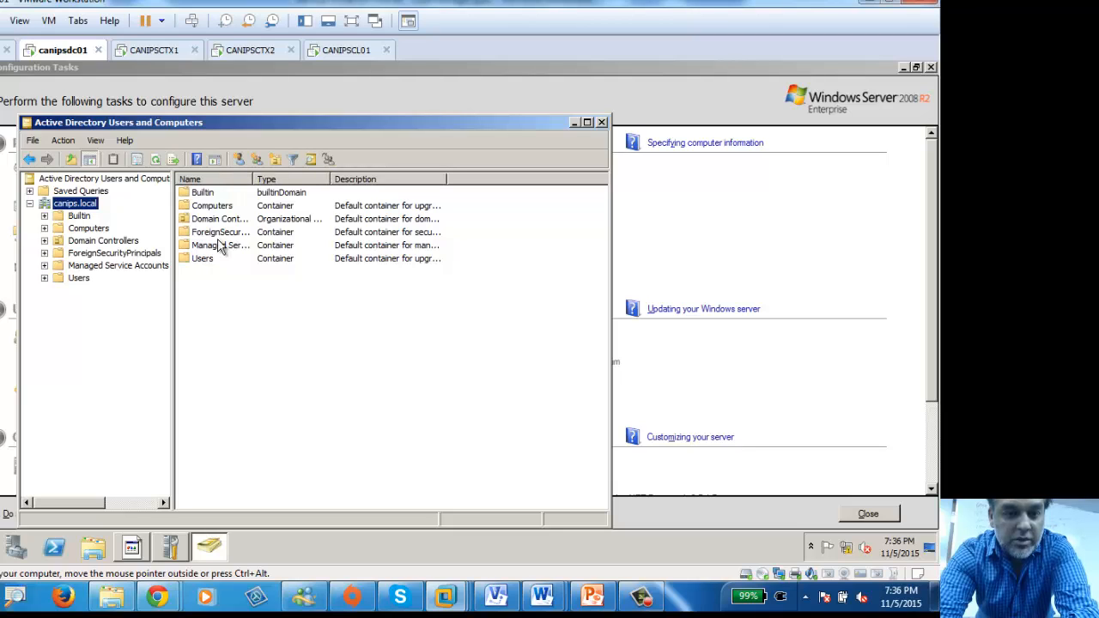
Step: Create a Toronto OU in canips.local and a Montreal OU inside it
left_click(275, 160)
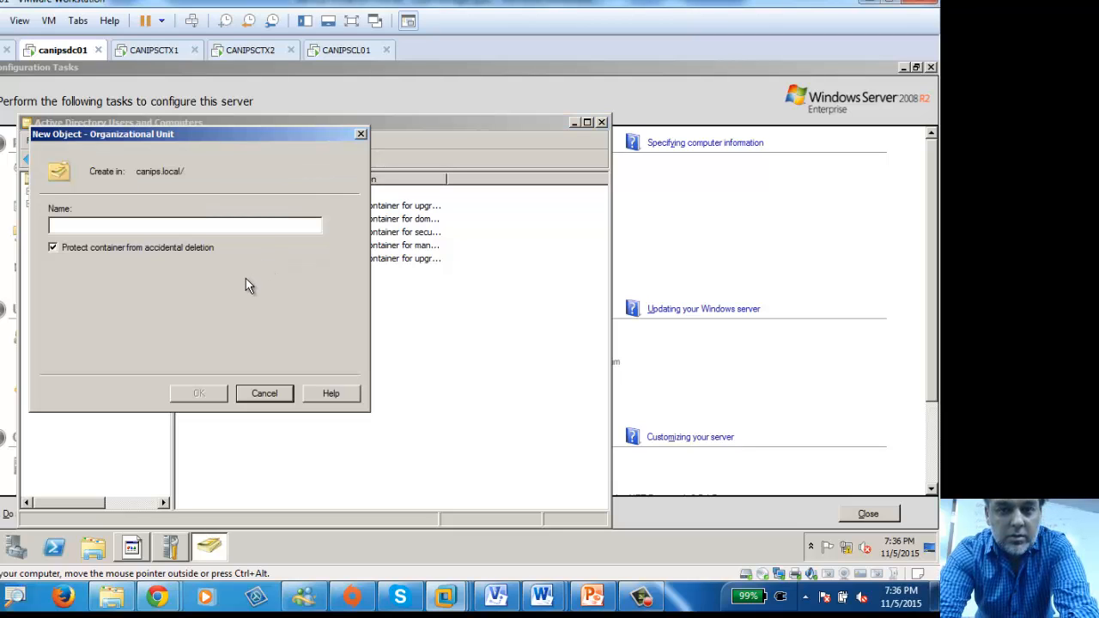
type("Toronto")
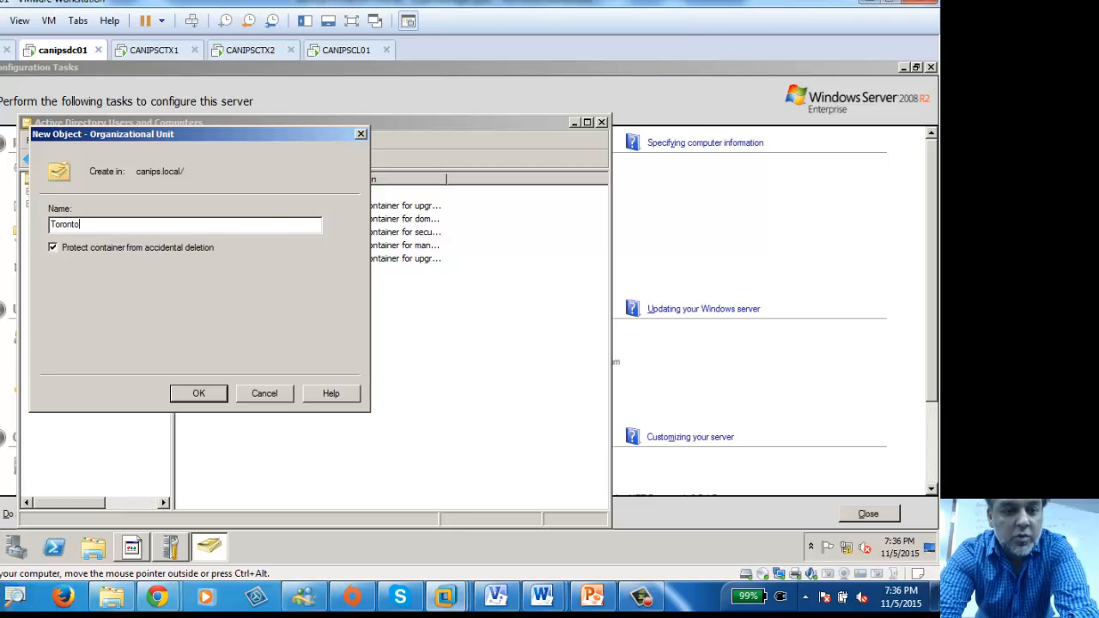
key("Return")
double_click(245, 277)
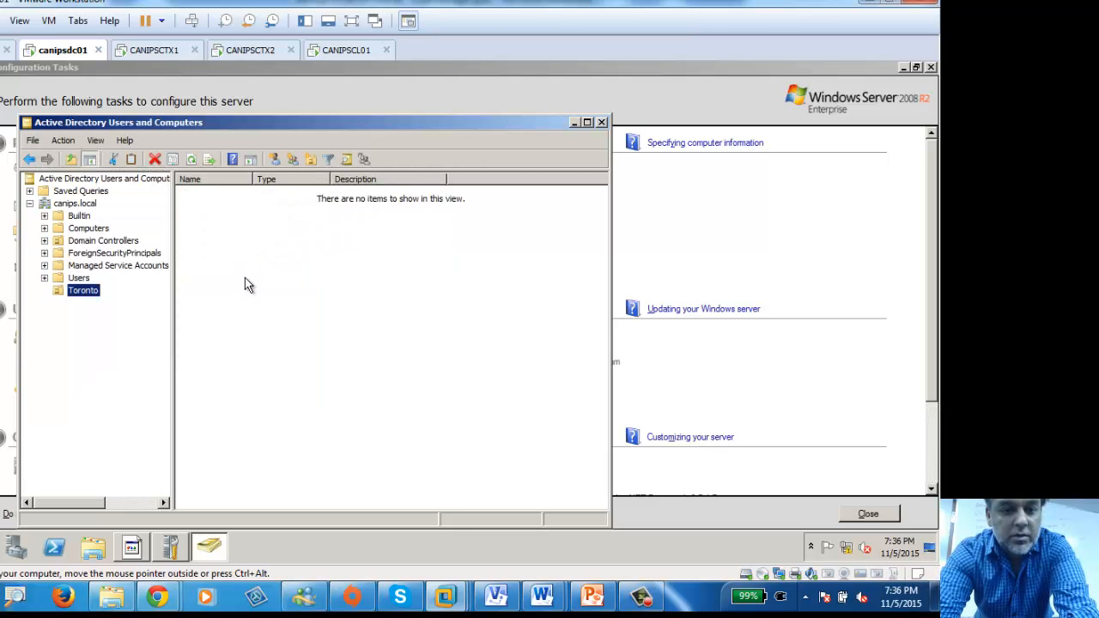
left_click(313, 163)
type("Montreal")
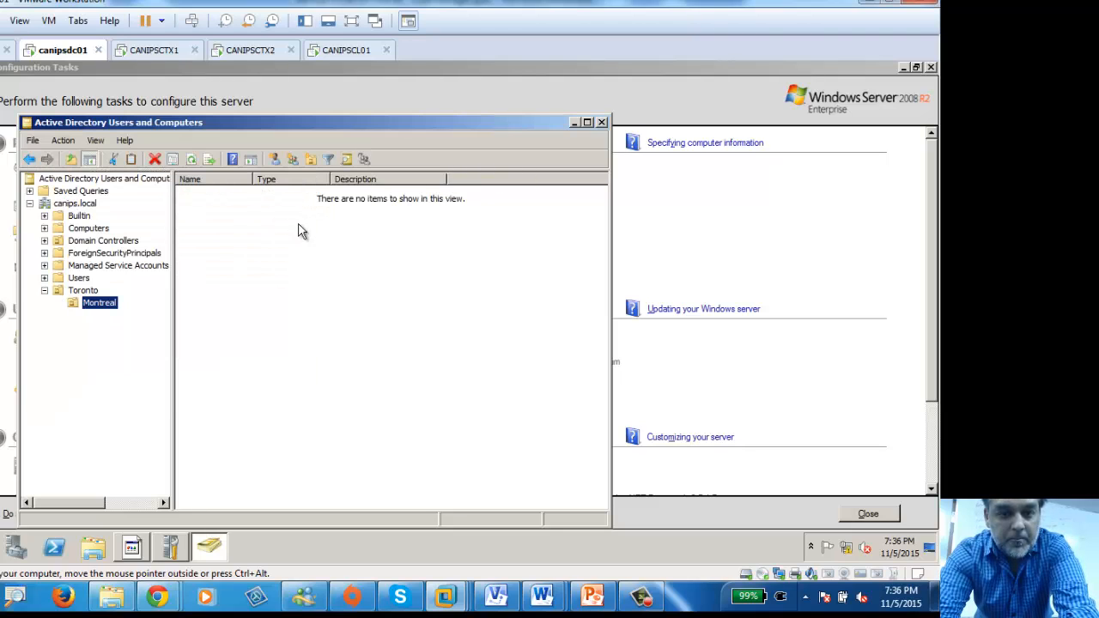
Step: Turn on Advanced Features in the View menu
right_click(76, 309)
left_click(125, 486)
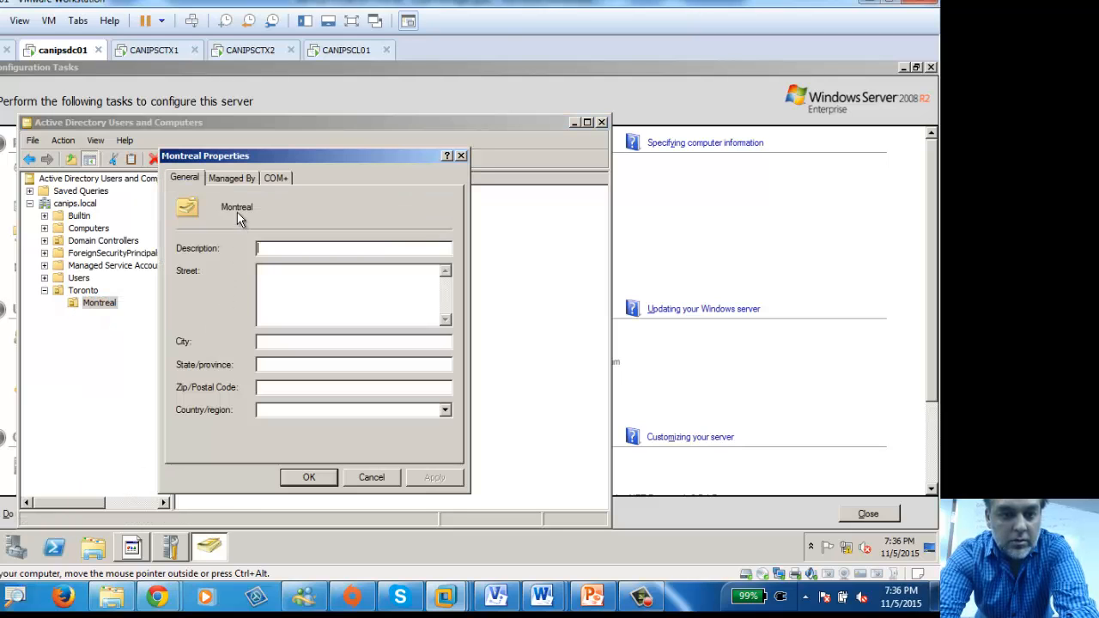
left_click(462, 156)
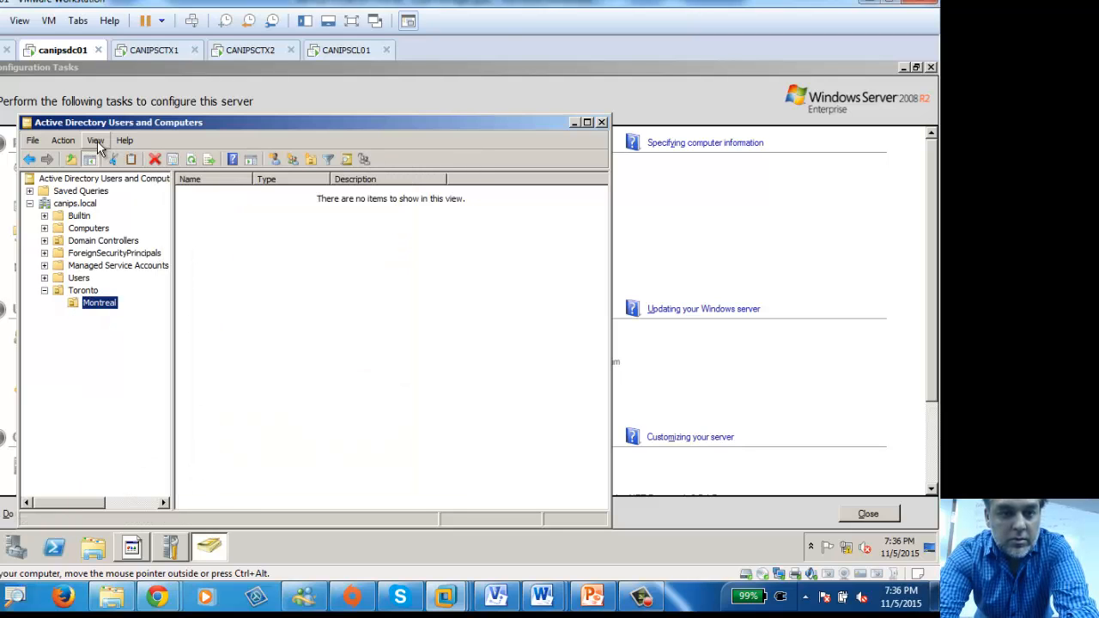
left_click(96, 141)
left_click(129, 250)
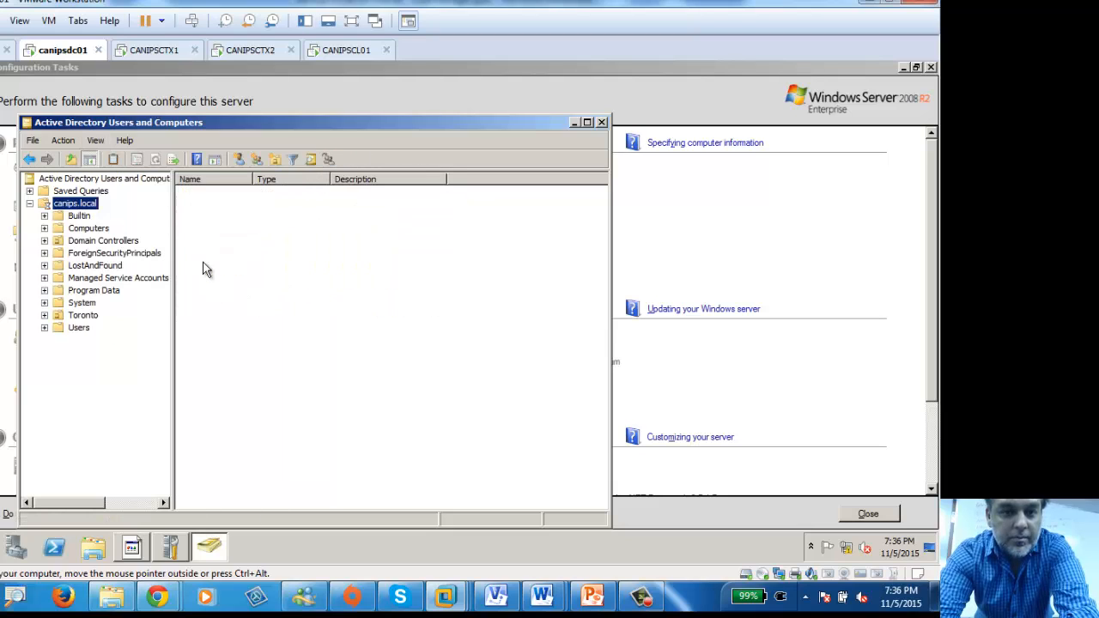
Step: Untick Montreal's accidental-deletion protection and move Montreal directly under canips.local
left_click(44, 315)
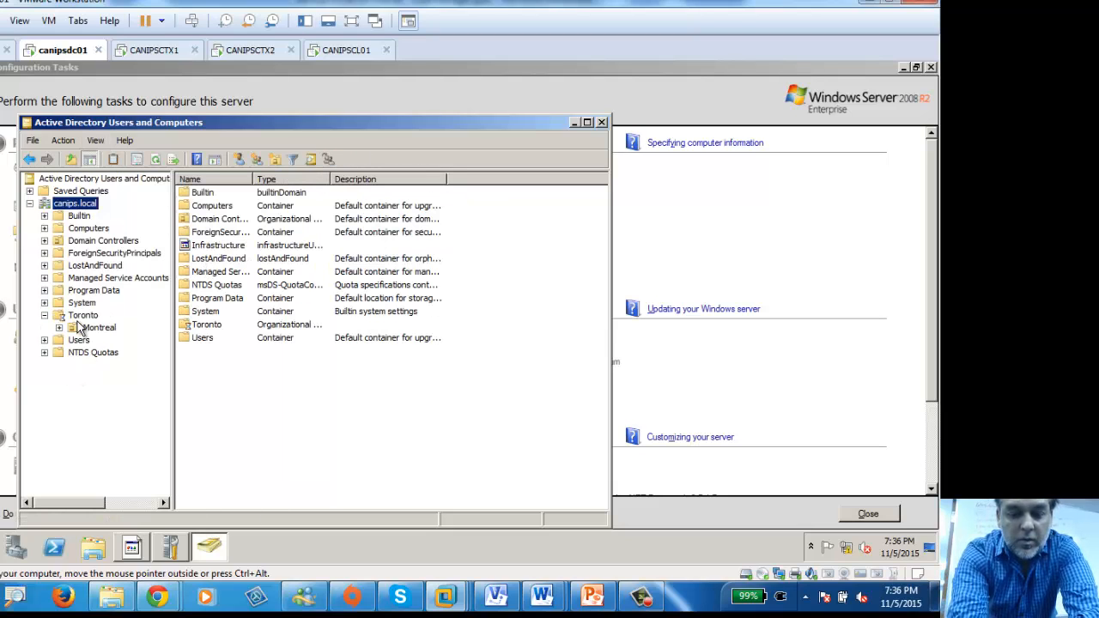
left_click(96, 331)
right_click(96, 331)
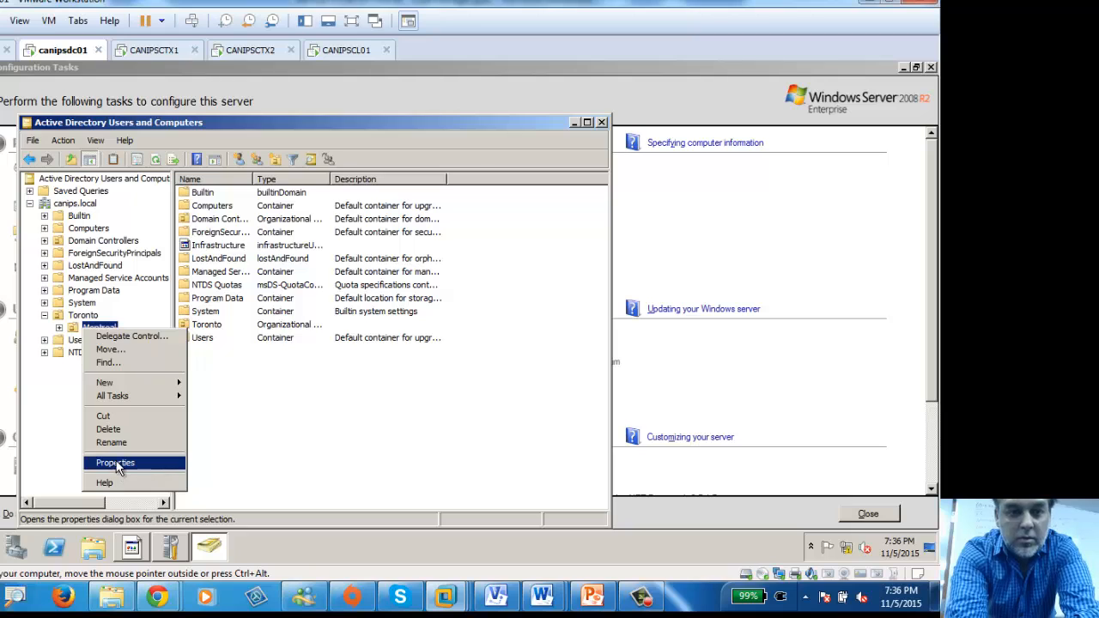
left_click(118, 464)
left_click(279, 181)
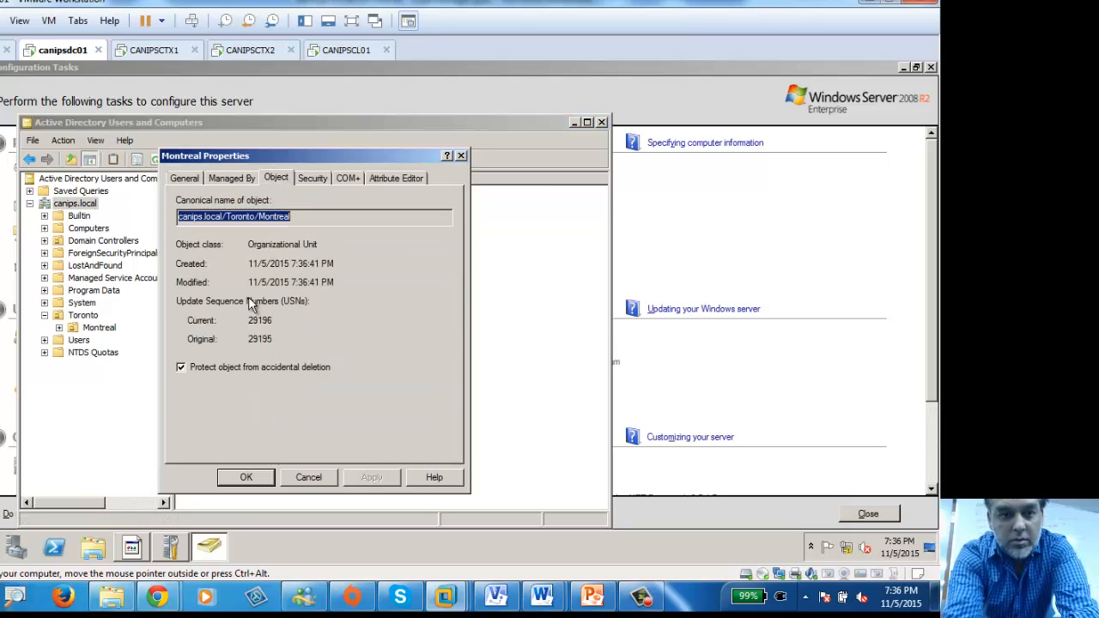
left_click(181, 366)
left_click(369, 477)
left_click(249, 480)
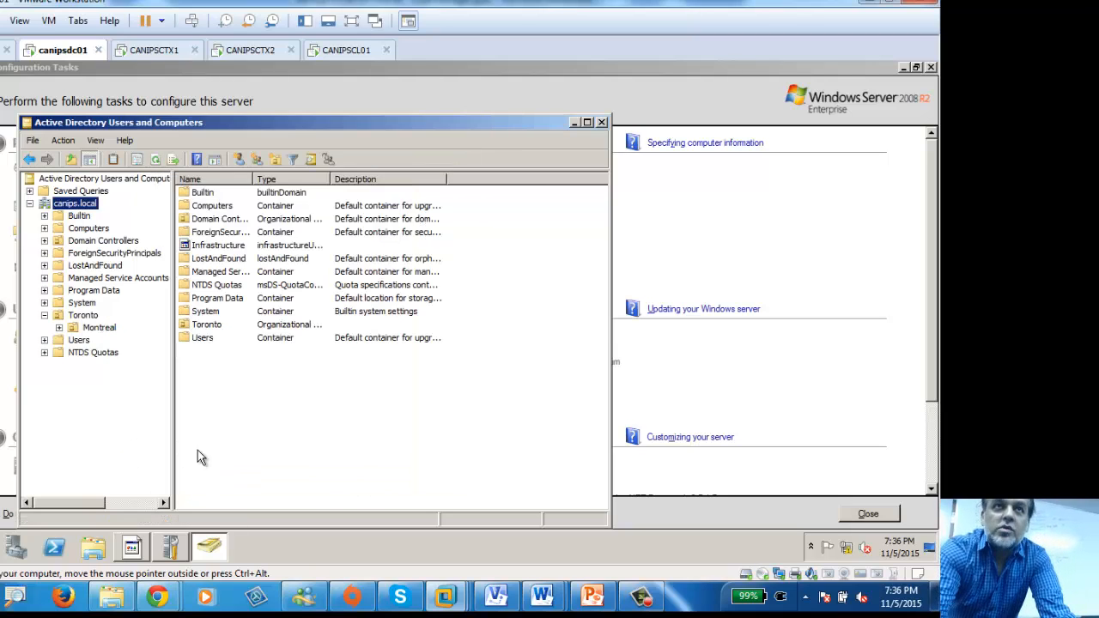
left_click_drag(74, 273, 73, 204)
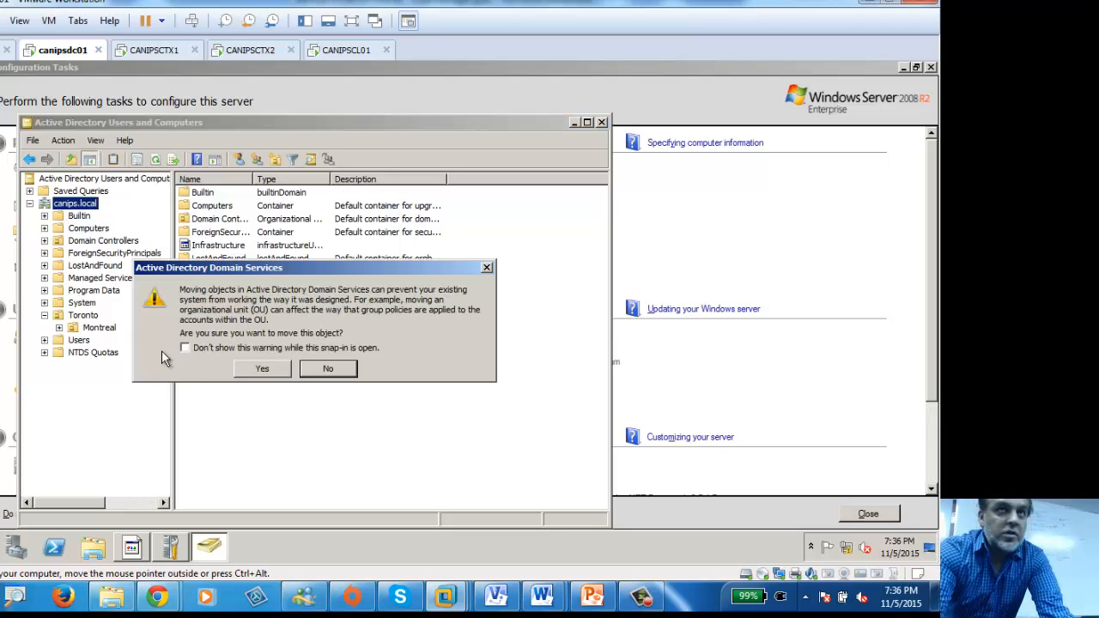
left_click(263, 370)
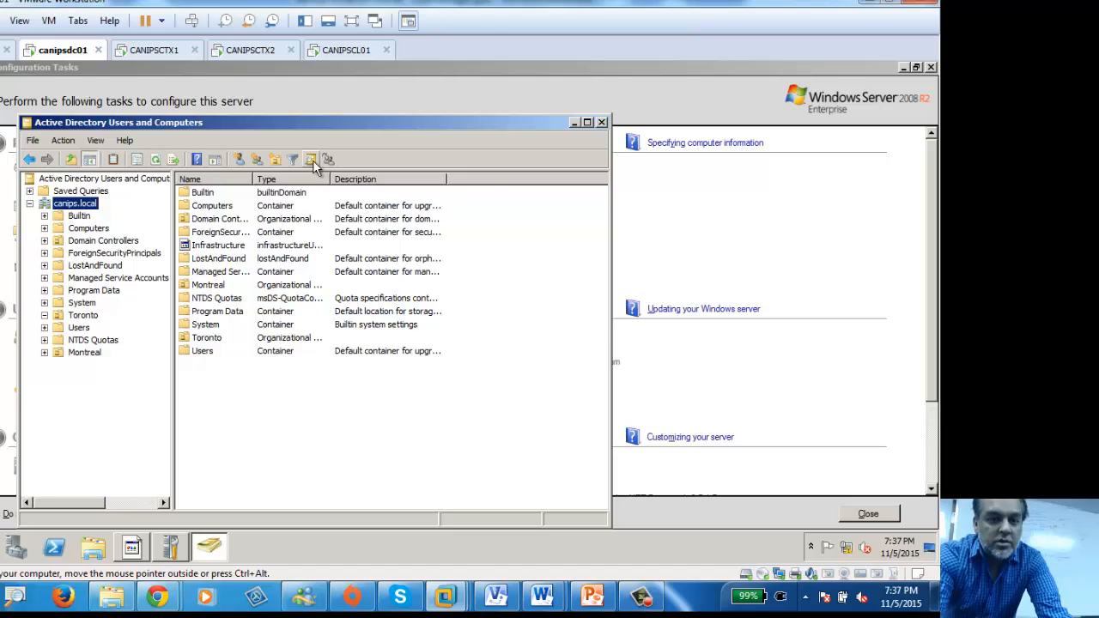
Step: Create a new OU named Vancouver at the root of canips.local
left_click(275, 161)
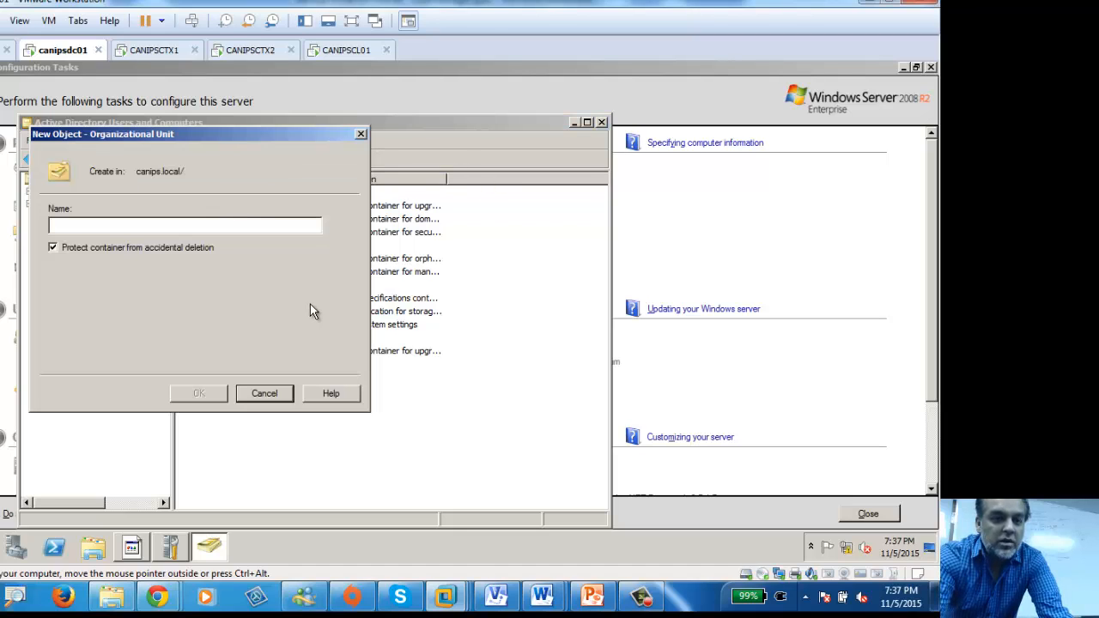
type("Vancouver")
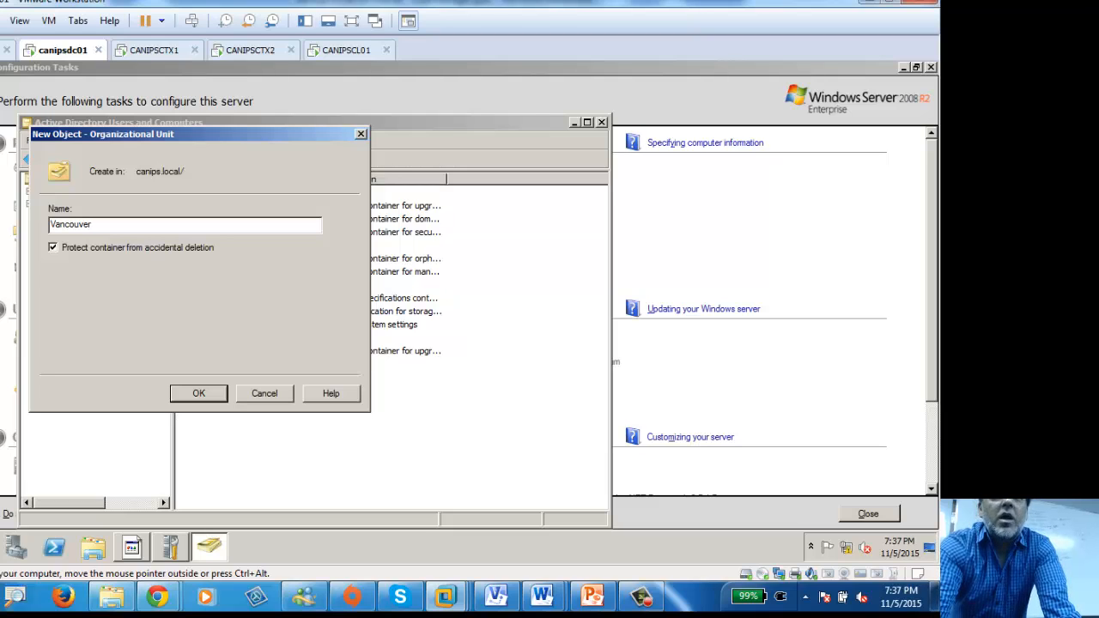
key("Return")
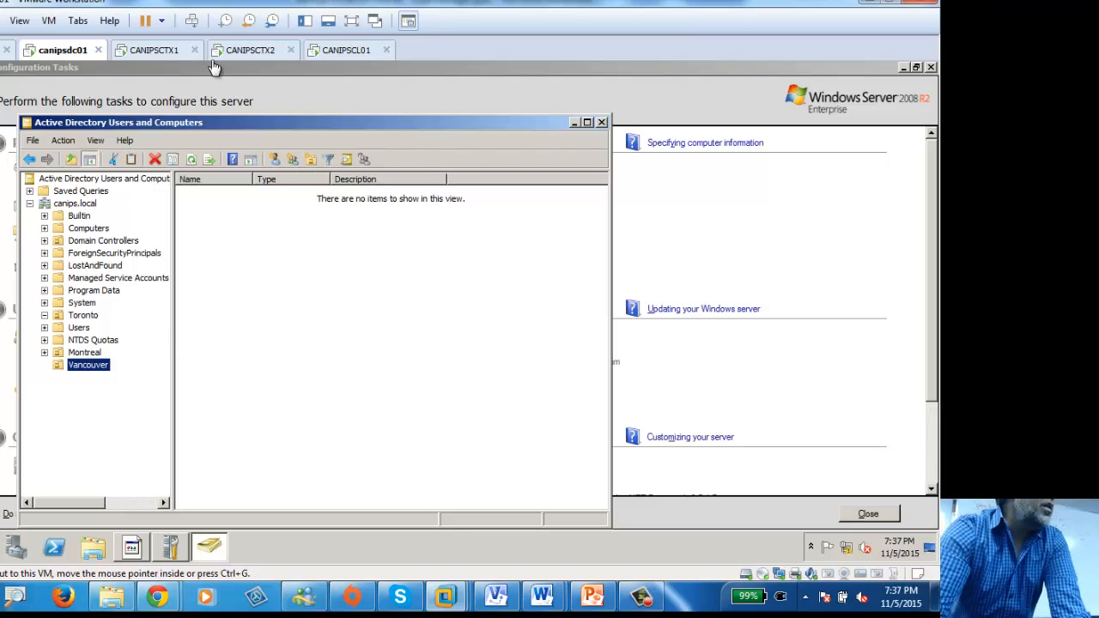
Step: Refresh Group Policy Management until Montreal, Toronto and Vancouver appear, then select Toronto
left_click(156, 52)
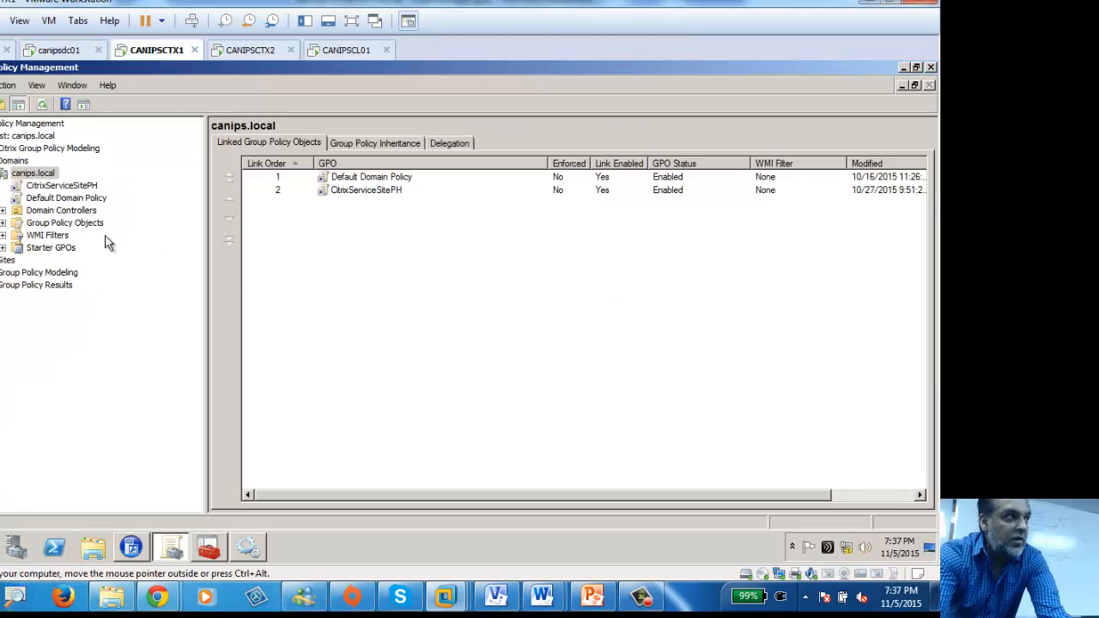
left_click(42, 106)
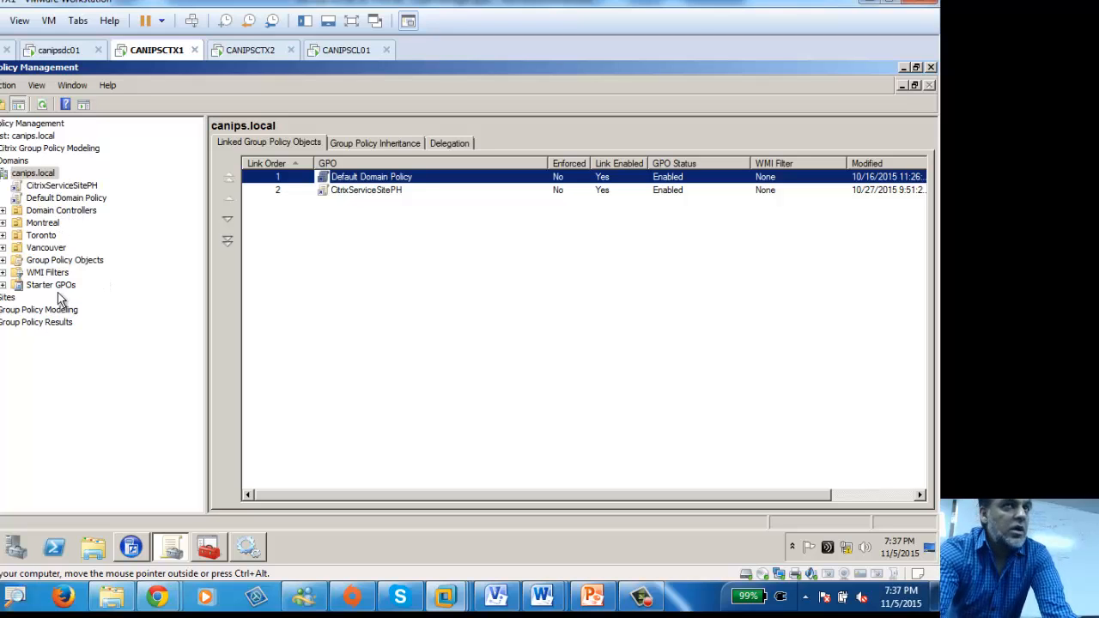
left_click(29, 237)
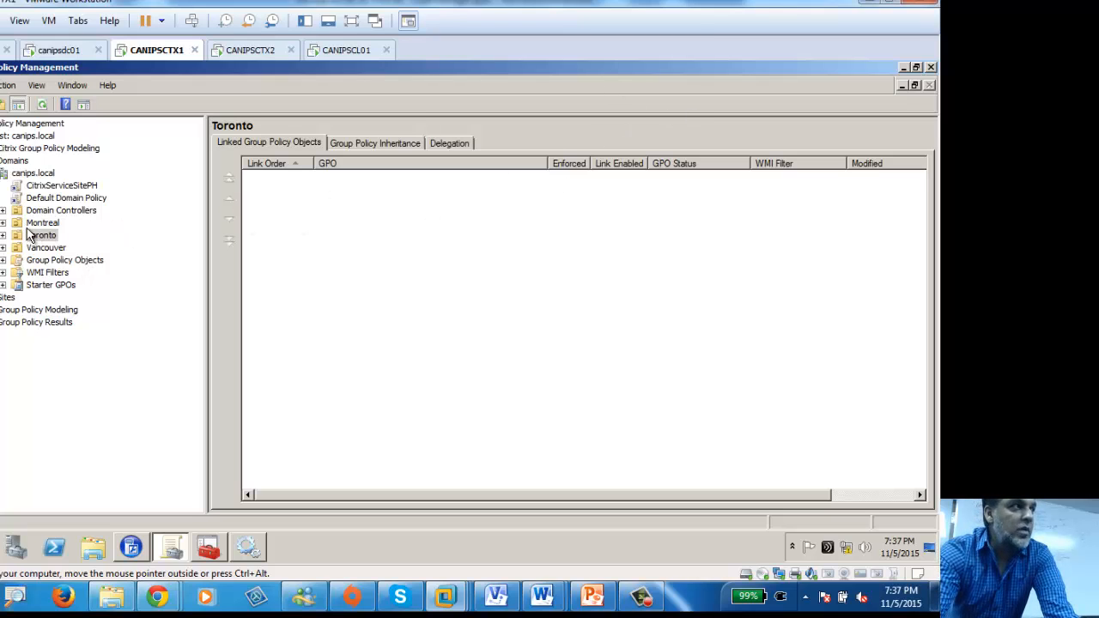
left_click(56, 51)
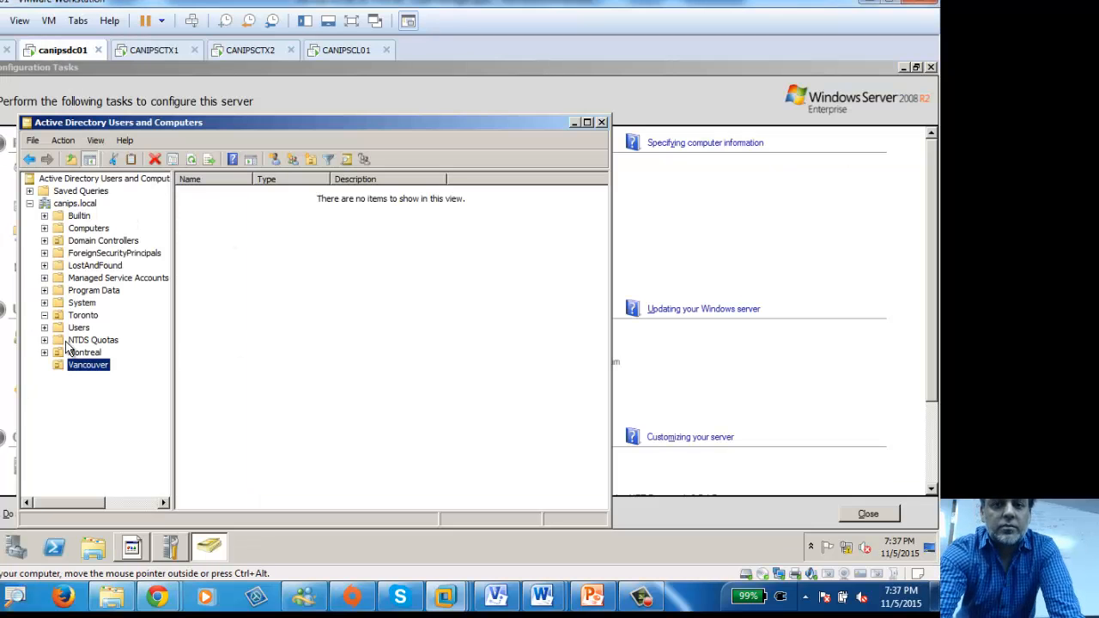
left_click(153, 52)
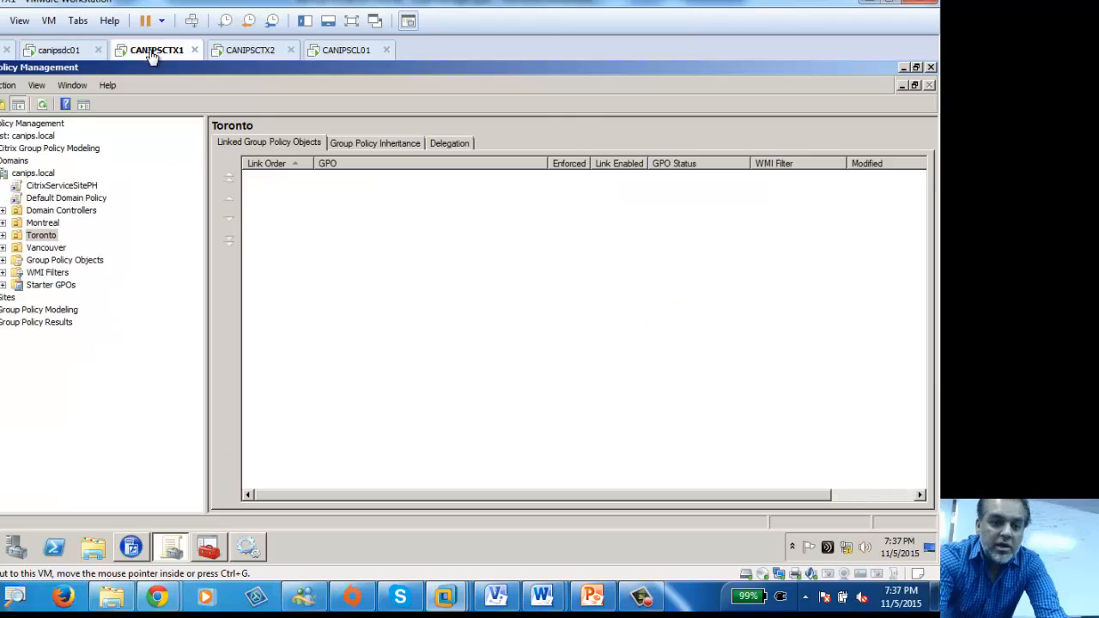
left_click(41, 107)
left_click(41, 108)
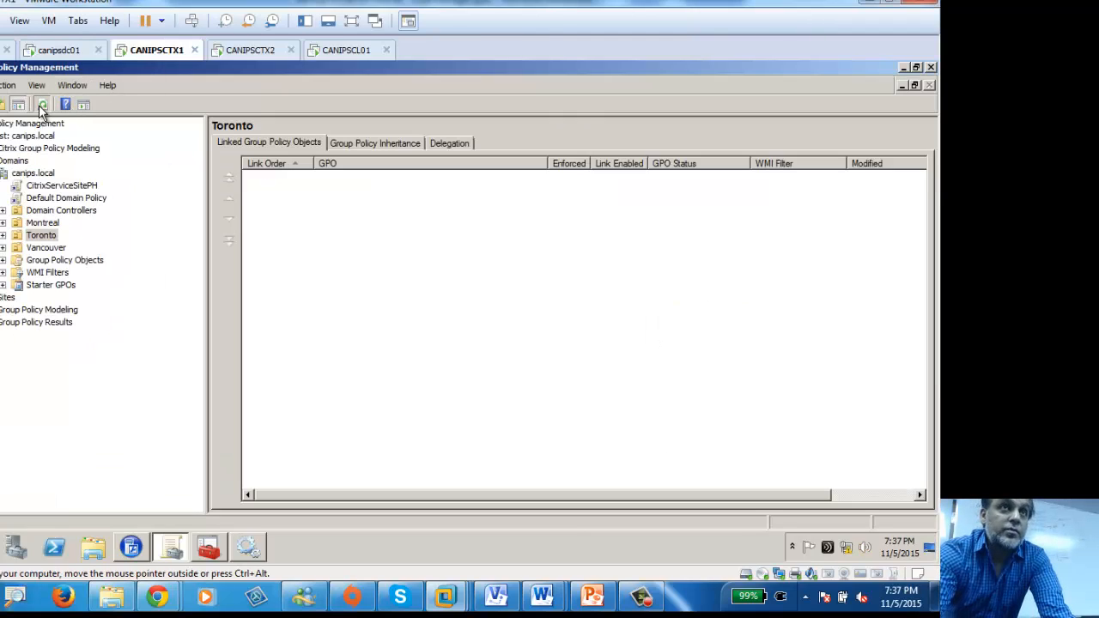
left_click(42, 107)
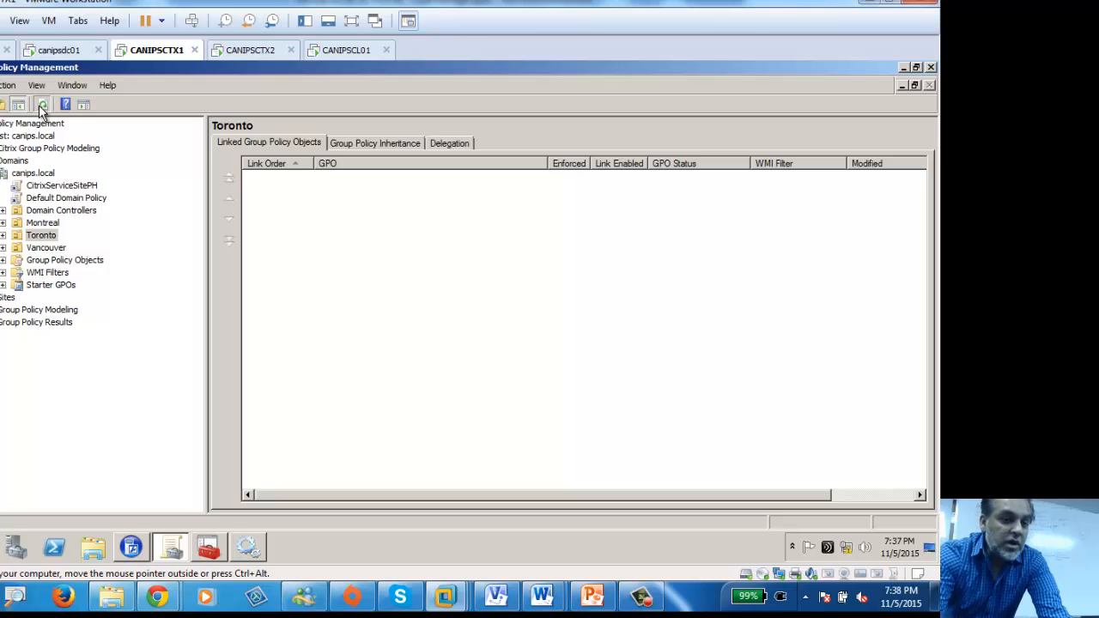
left_click(42, 106)
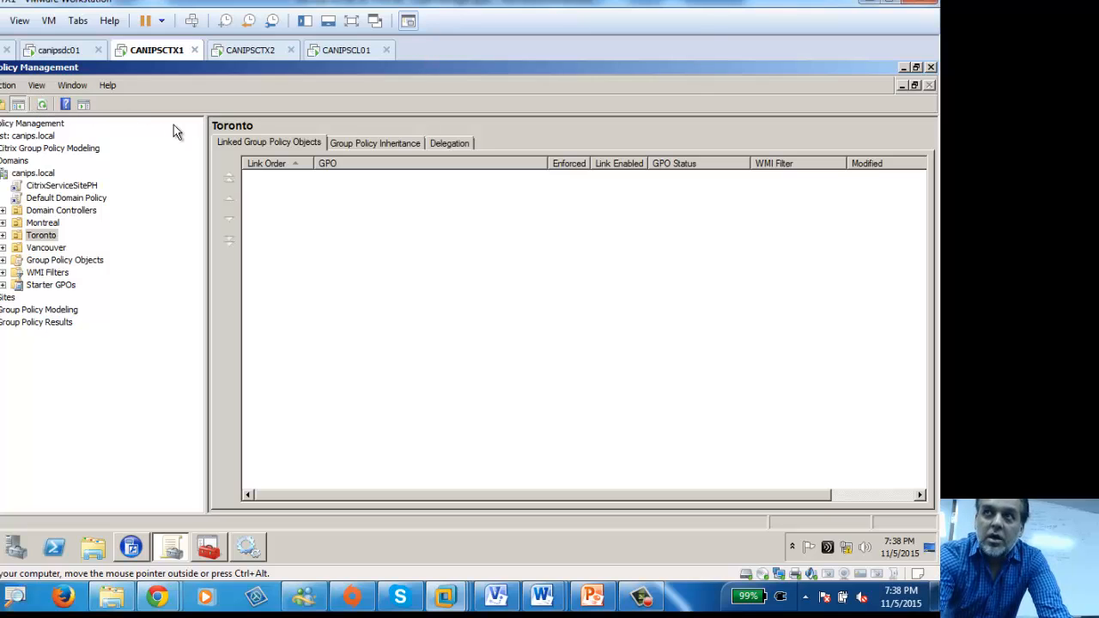
left_click(18, 241)
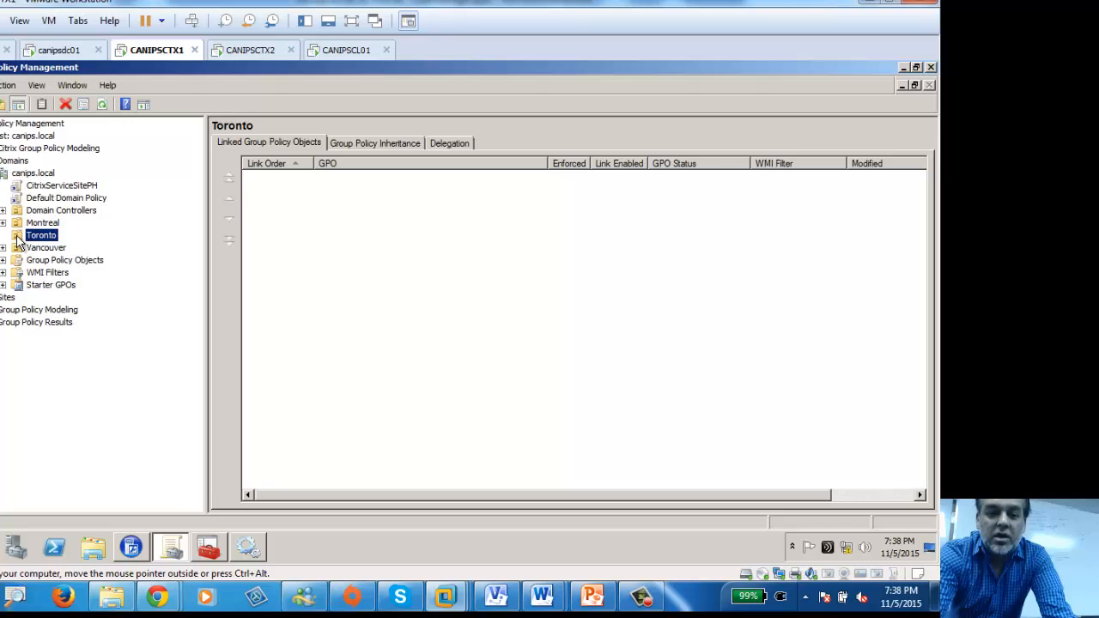
Step: Create a GPO named CitrixIdleTime and link it to Toronto
right_click(17, 238)
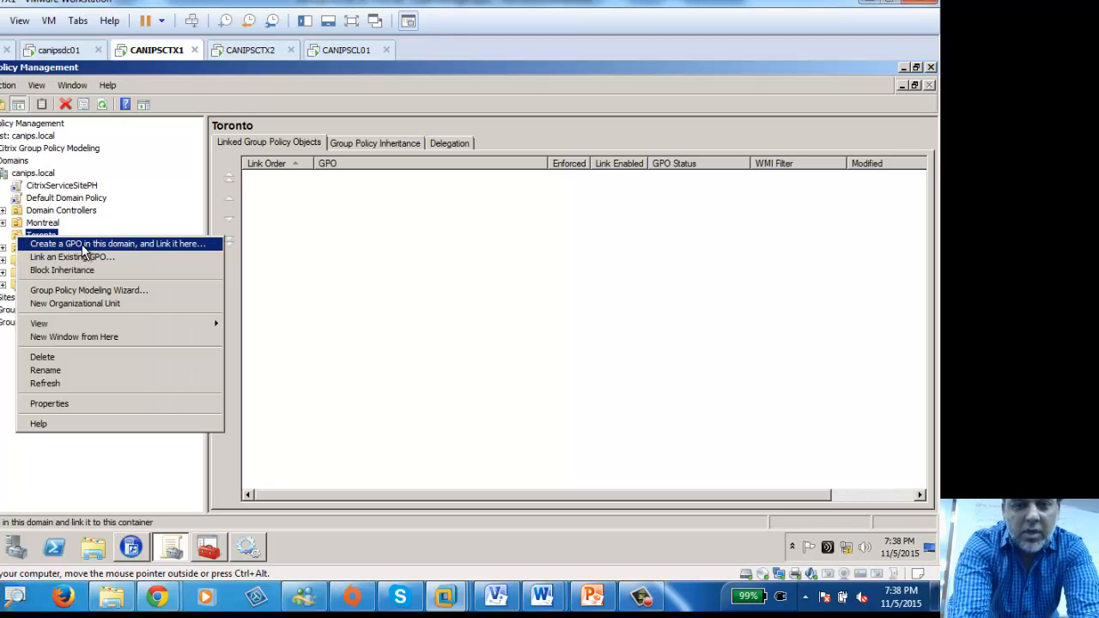
left_click(142, 251)
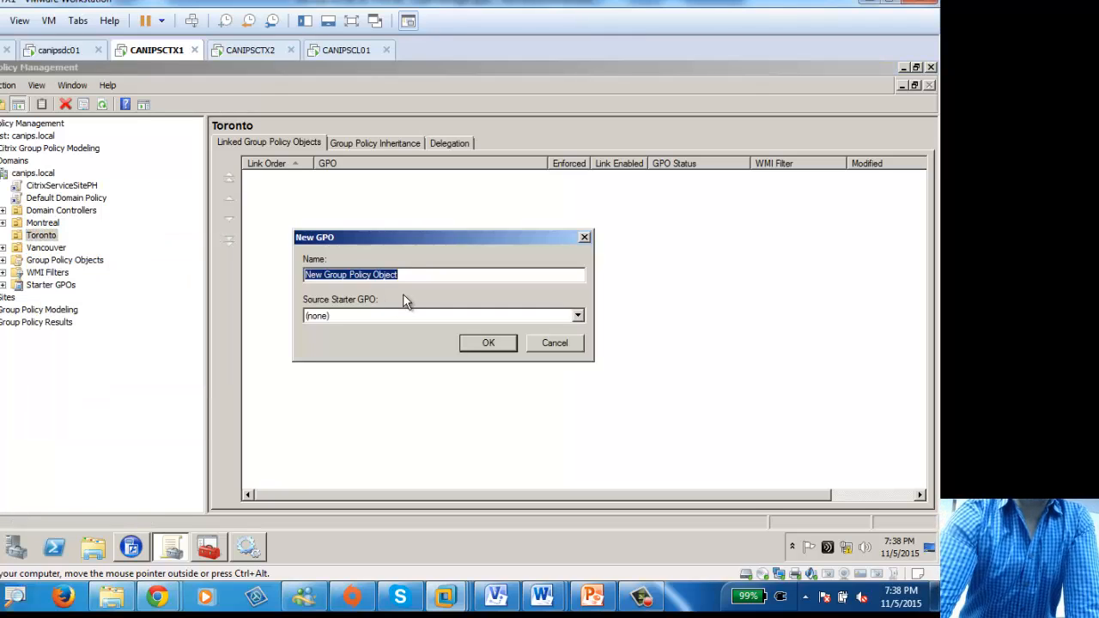
type("Citrix")
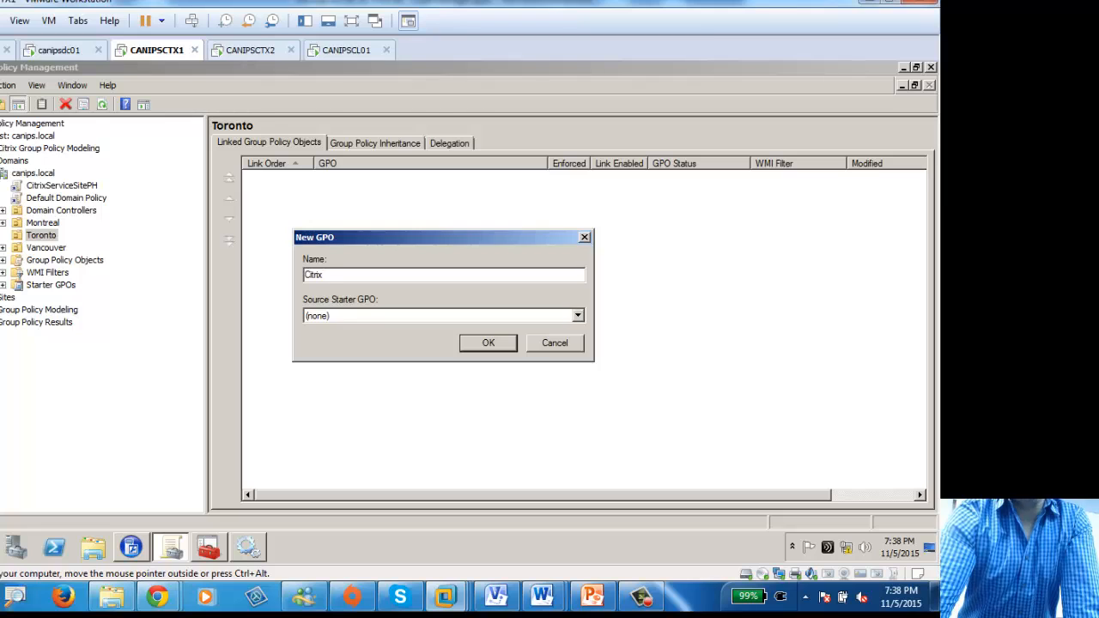
type("Idle")
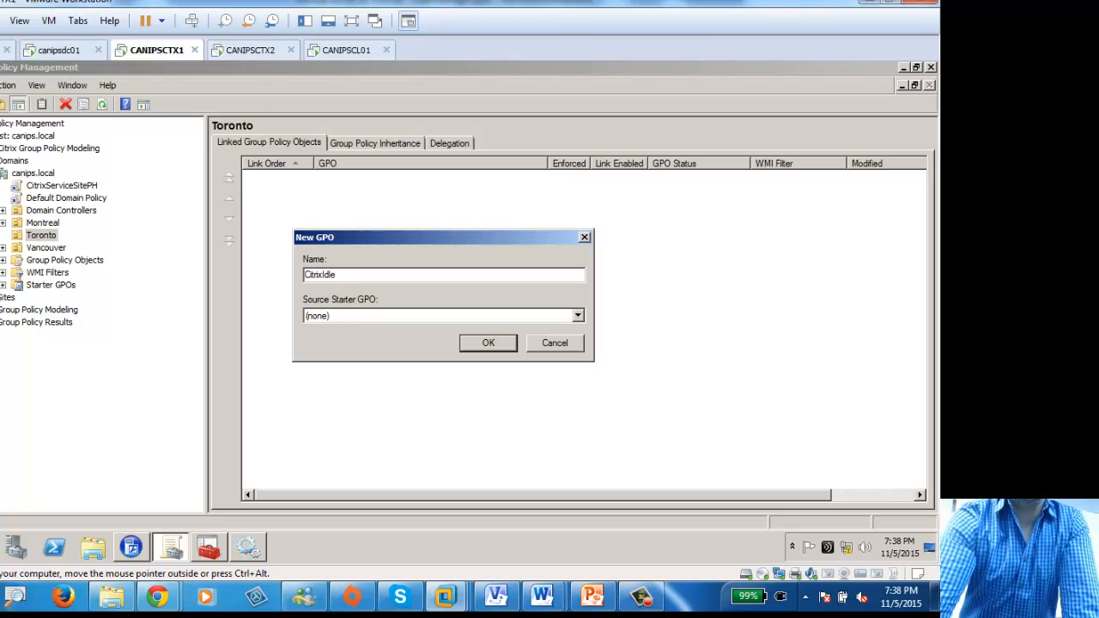
type("Time")
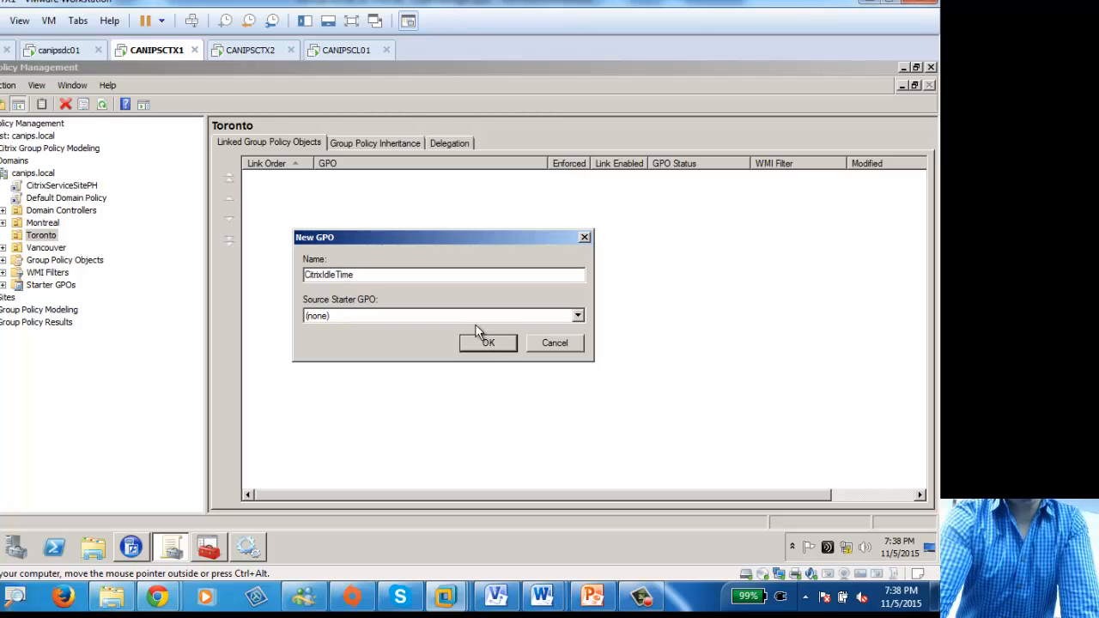
left_click(489, 344)
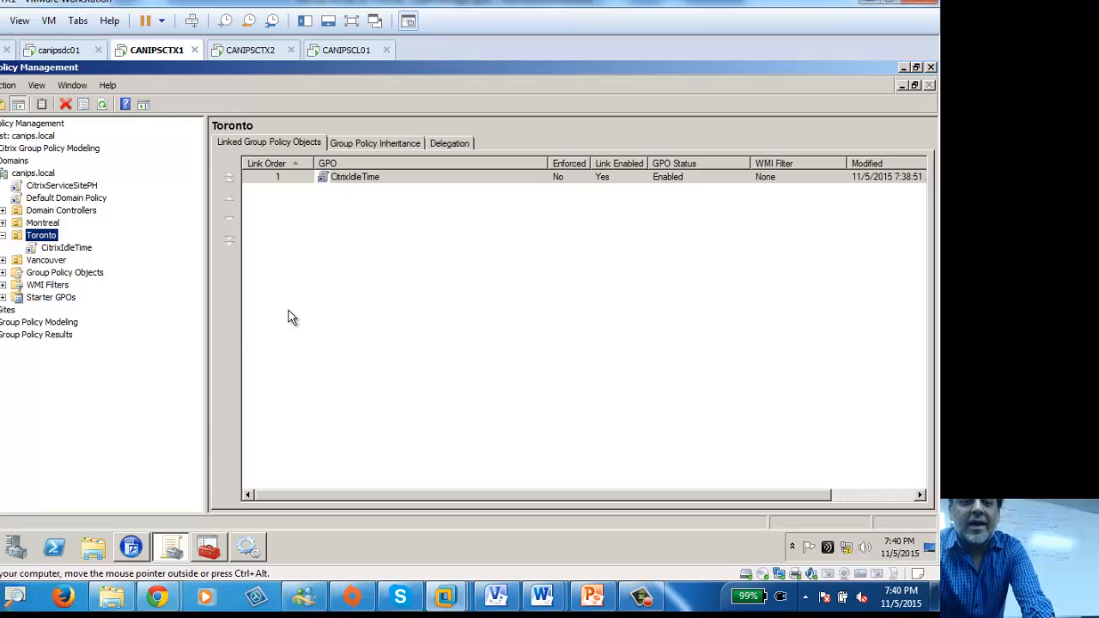
Step: Edit the CitrixIdleTime link under Toronto in a maximized Group Policy Management Editor
left_click(59, 247)
right_click(60, 247)
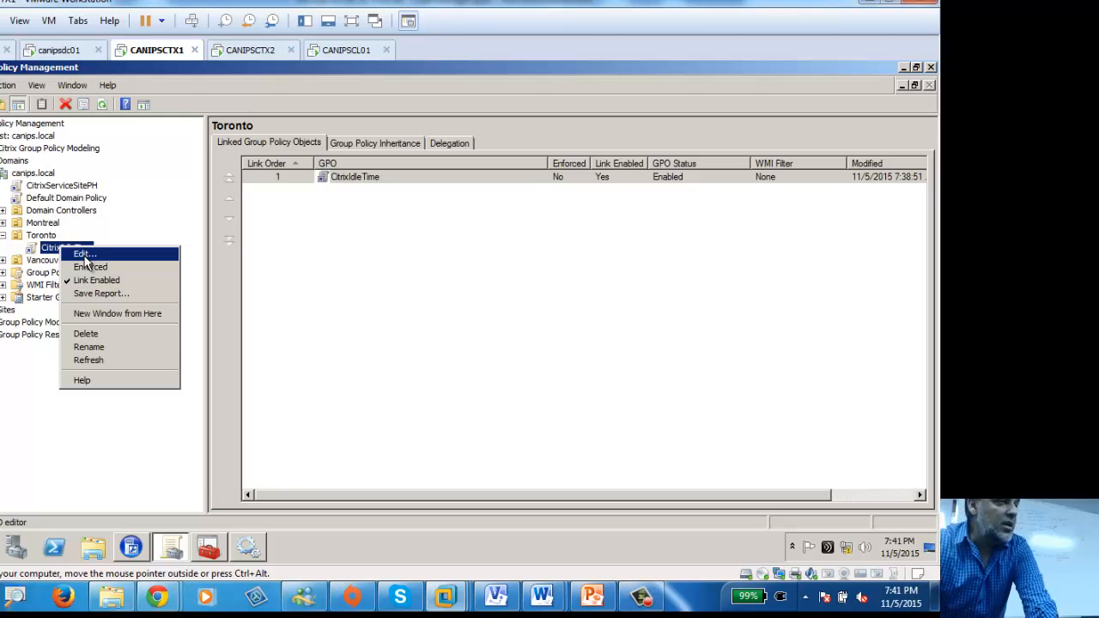
left_click(85, 256)
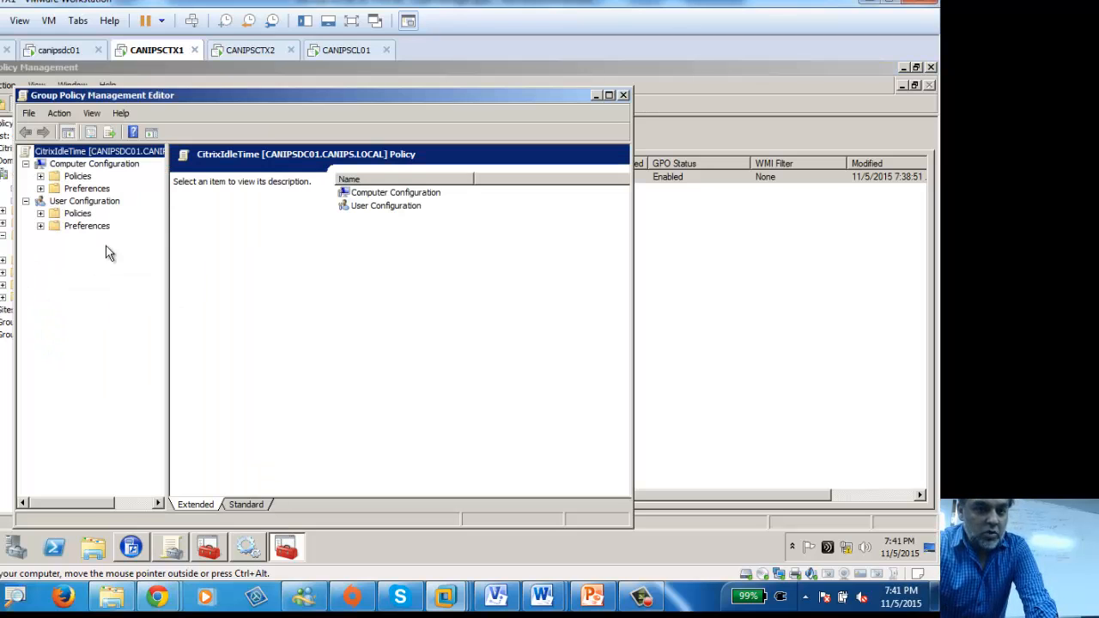
double_click(273, 95)
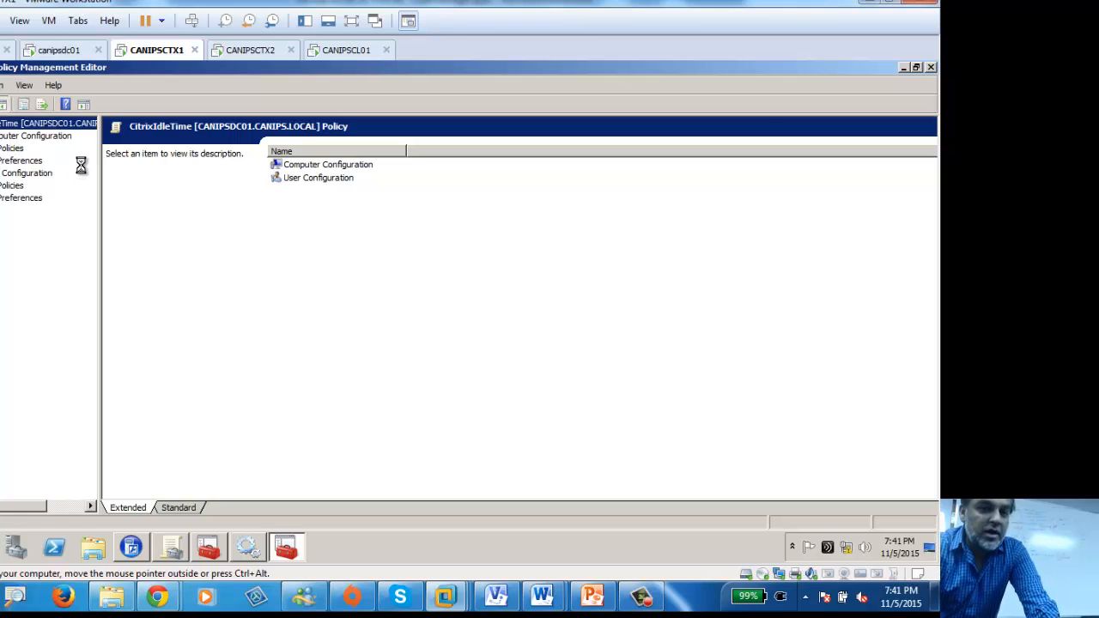
left_click(264, 51)
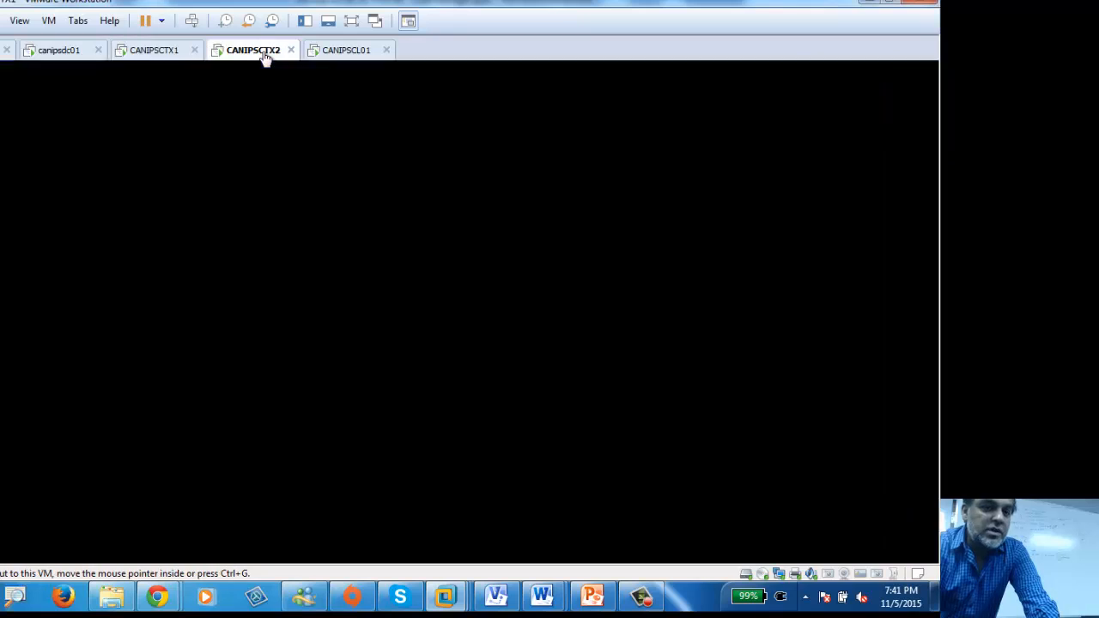
left_click(154, 50)
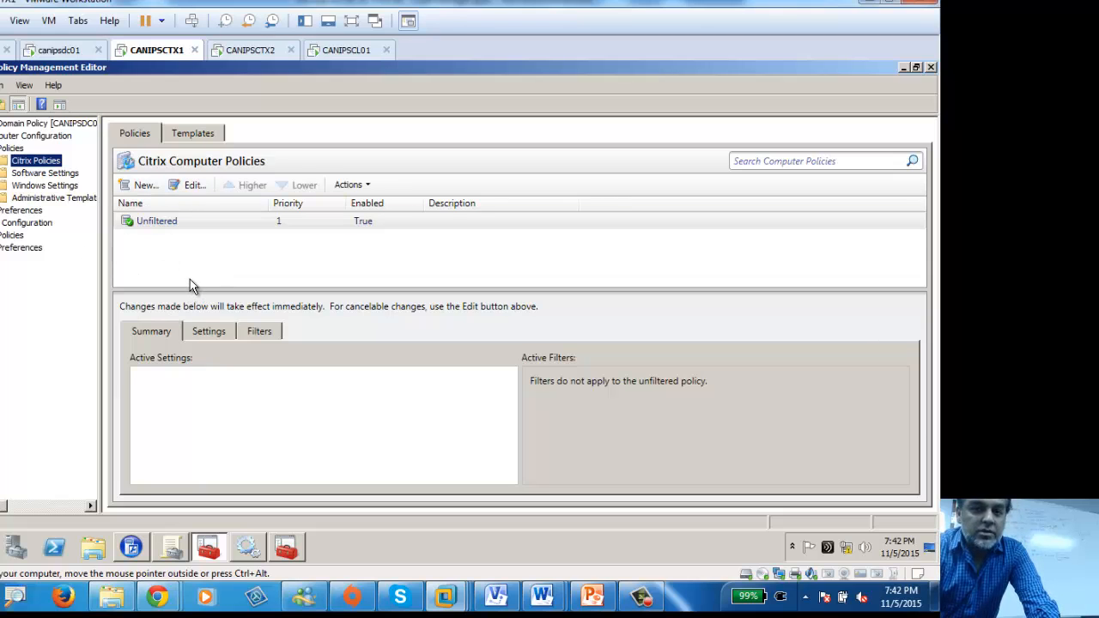
left_click(129, 549)
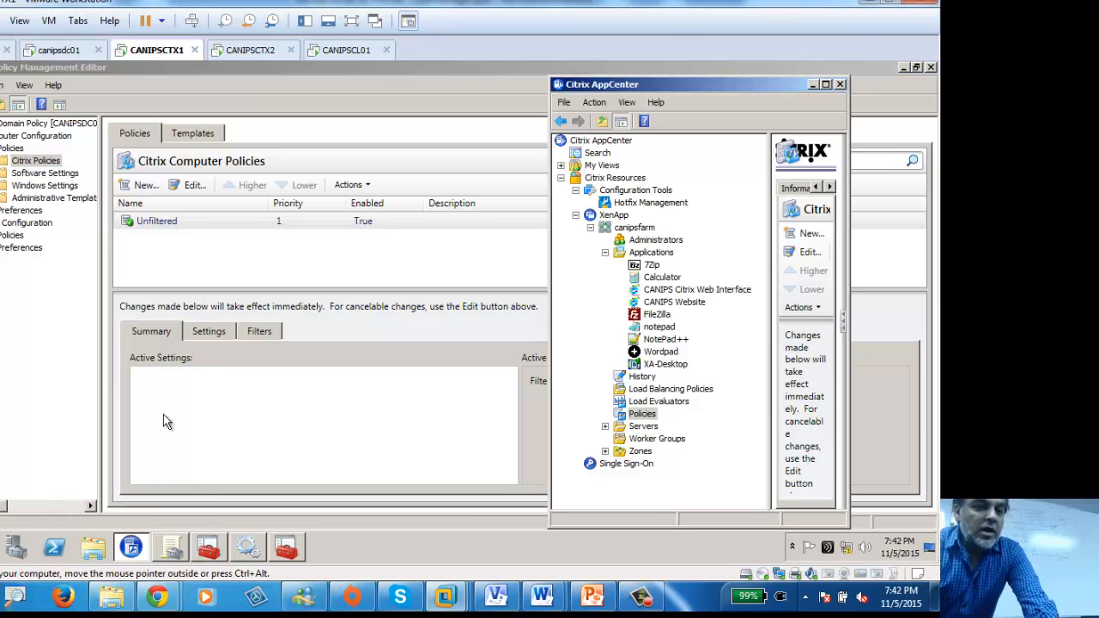
double_click(635, 80)
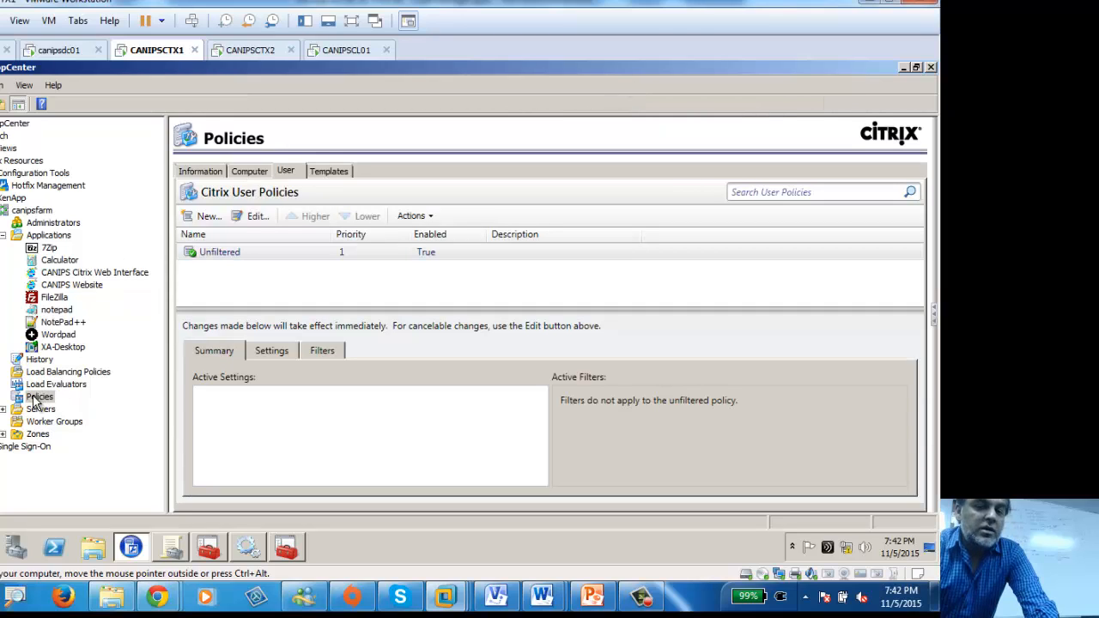
left_click(247, 169)
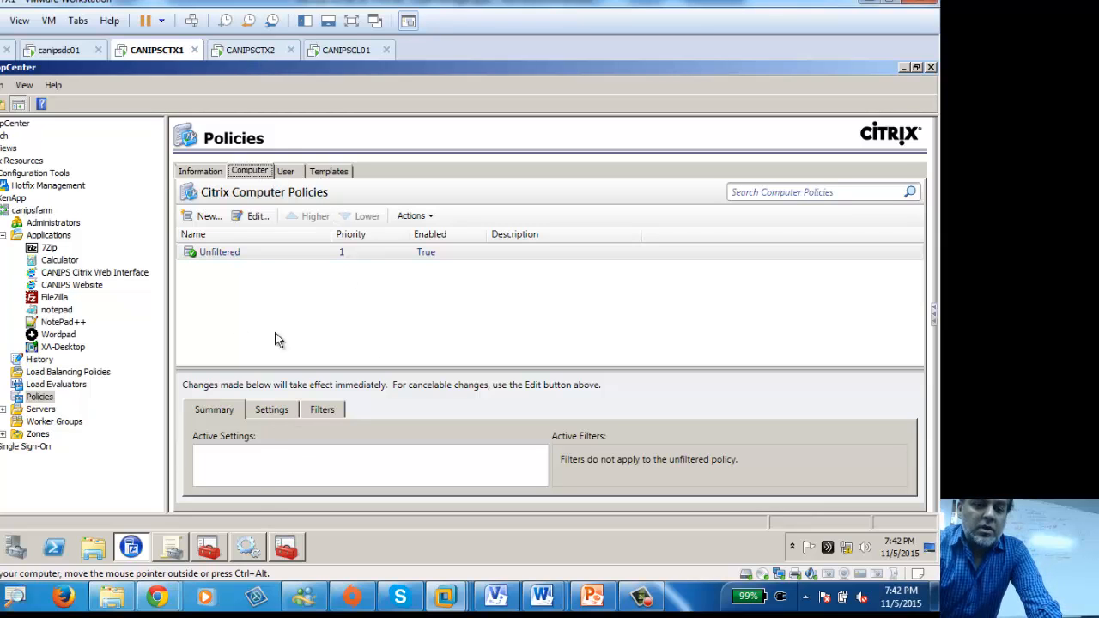
left_click(208, 547)
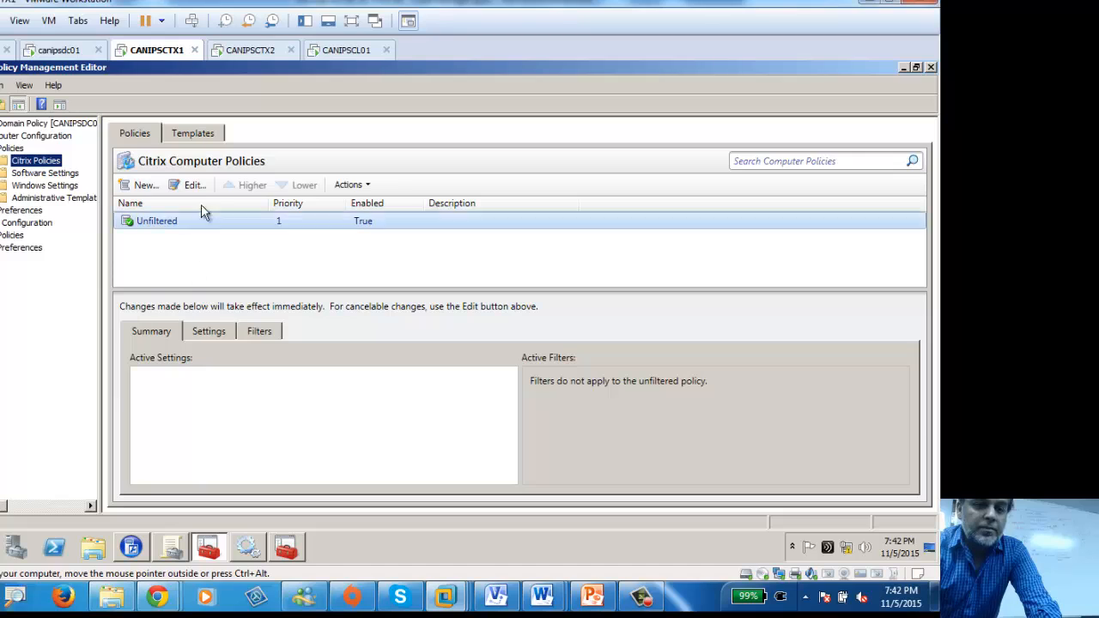
Step: In the CitrixIdleTime editor window, open Citrix Policies and start editing the Unfiltered policy
left_click(174, 223)
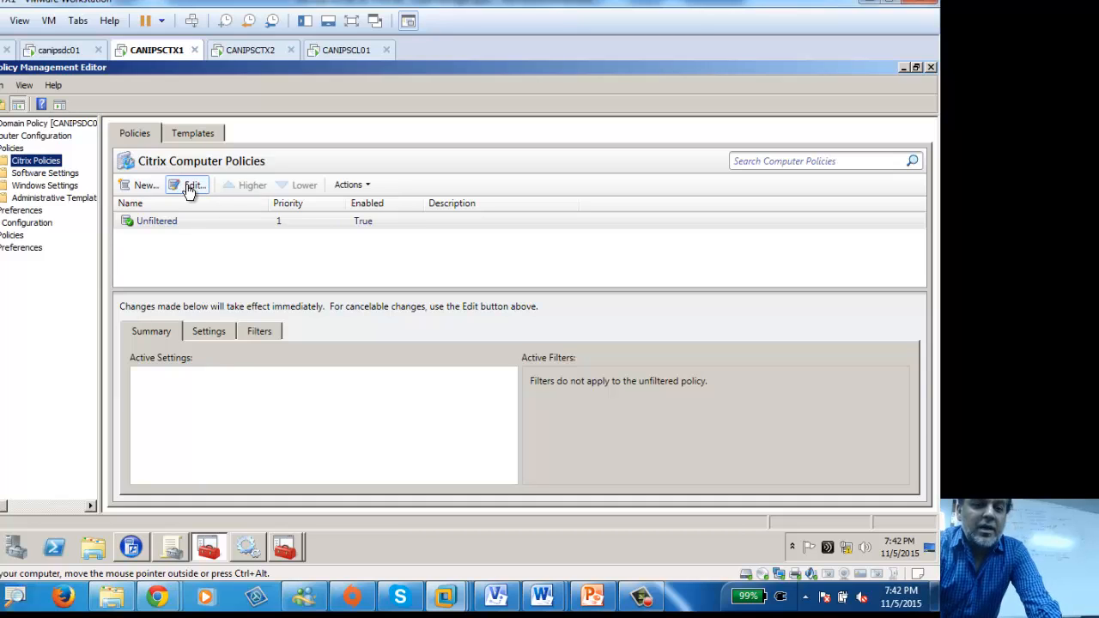
left_click(284, 547)
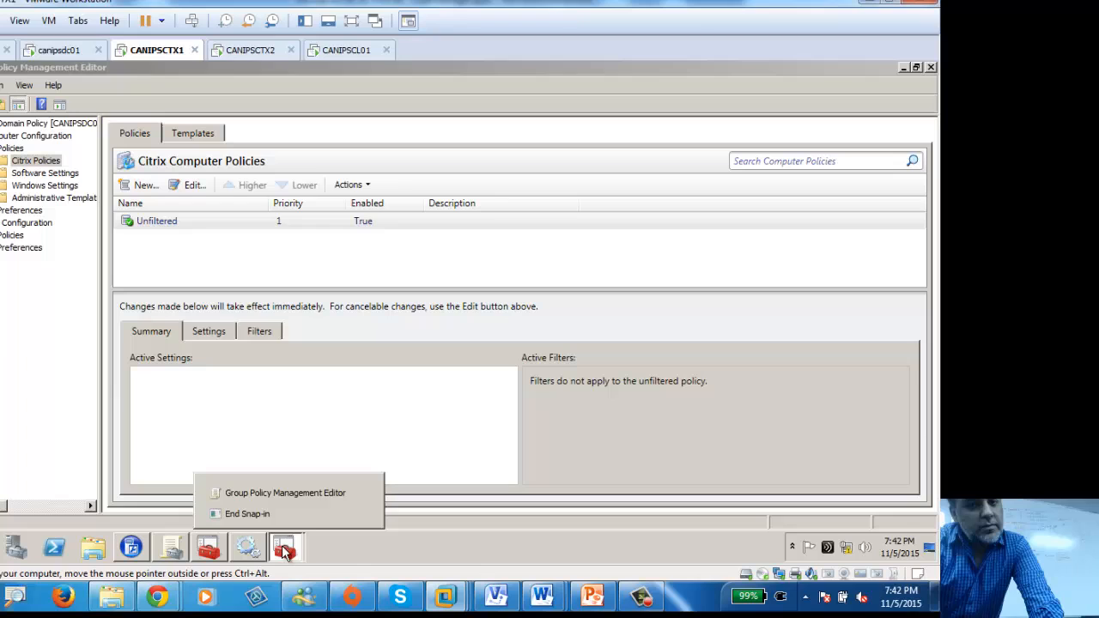
left_click(287, 495)
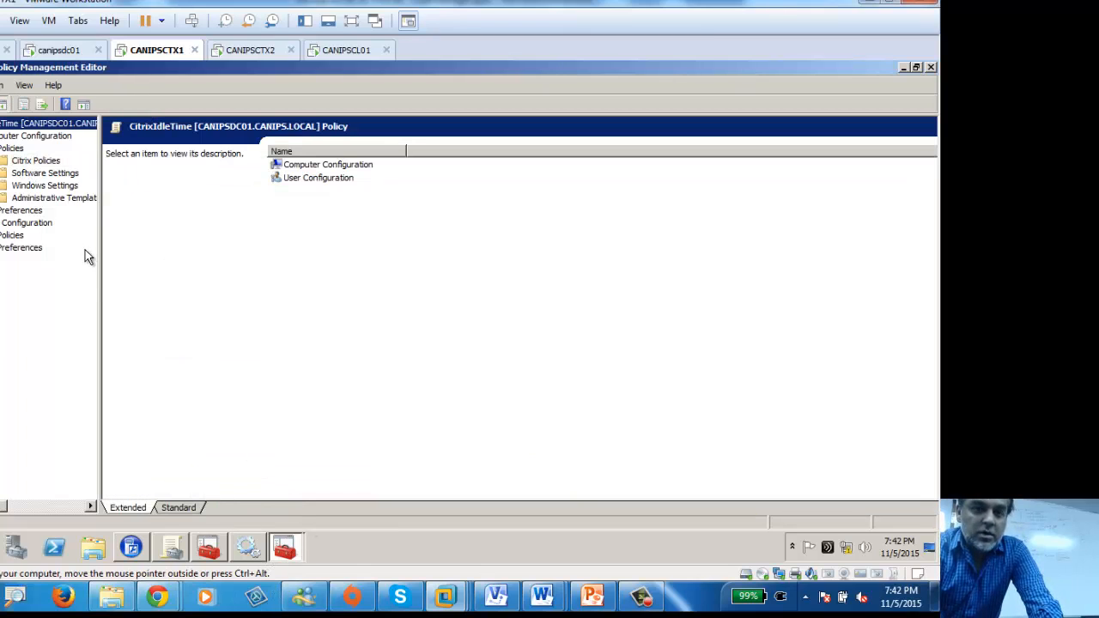
left_click(34, 161)
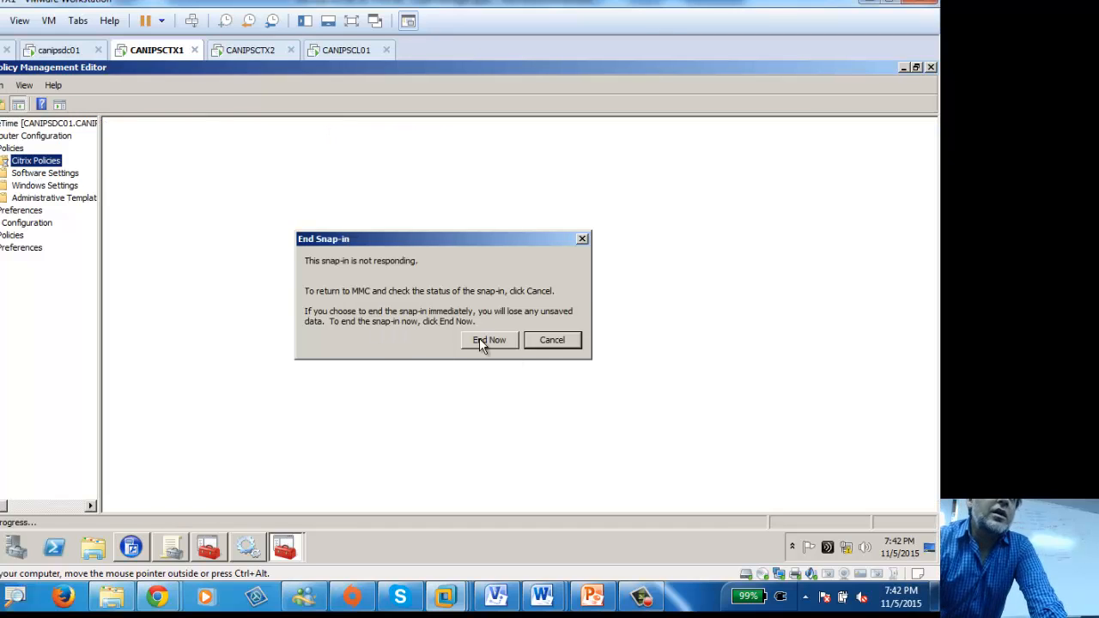
left_click(550, 344)
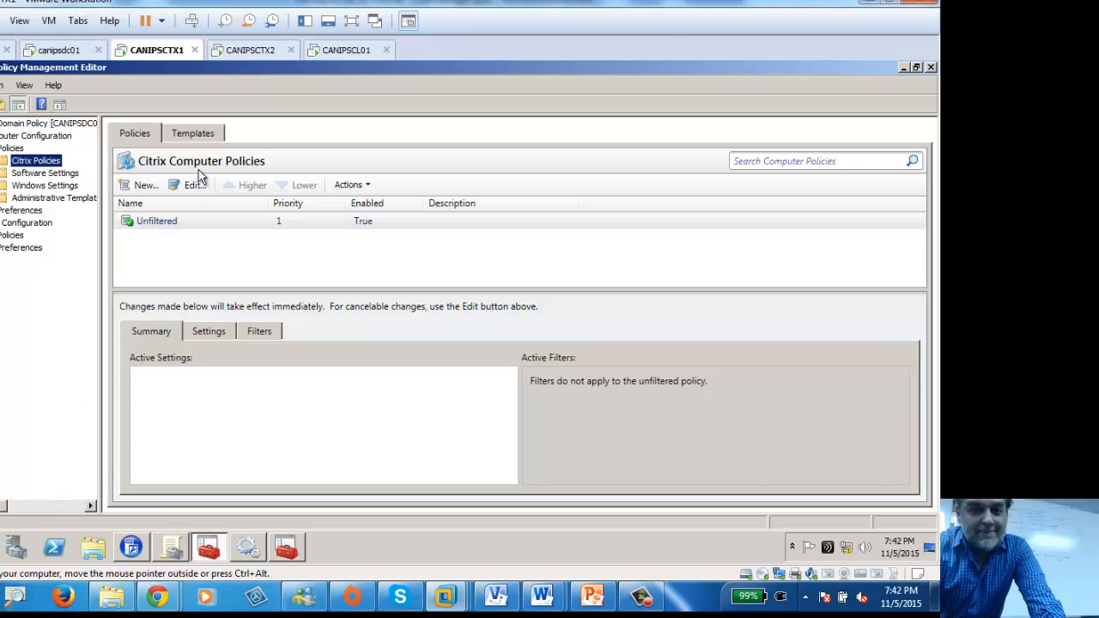
left_click(195, 188)
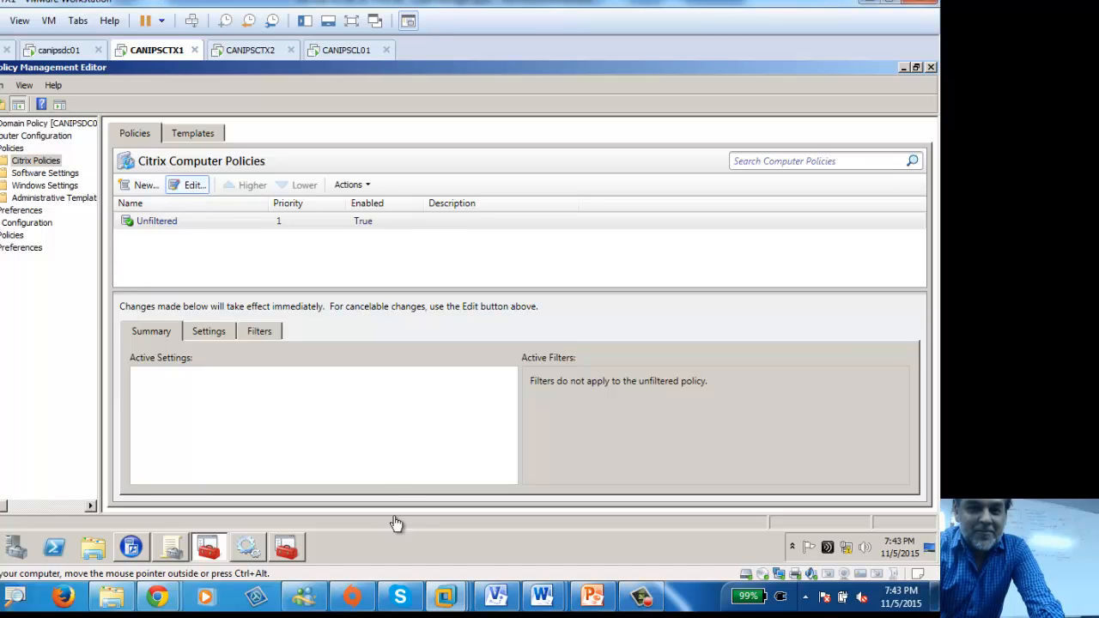
Step: Reset the CANIPSCTX1 and CANIPSCTX2 VMs via Power > Reset, then switch to canipsdc01
right_click(162, 57)
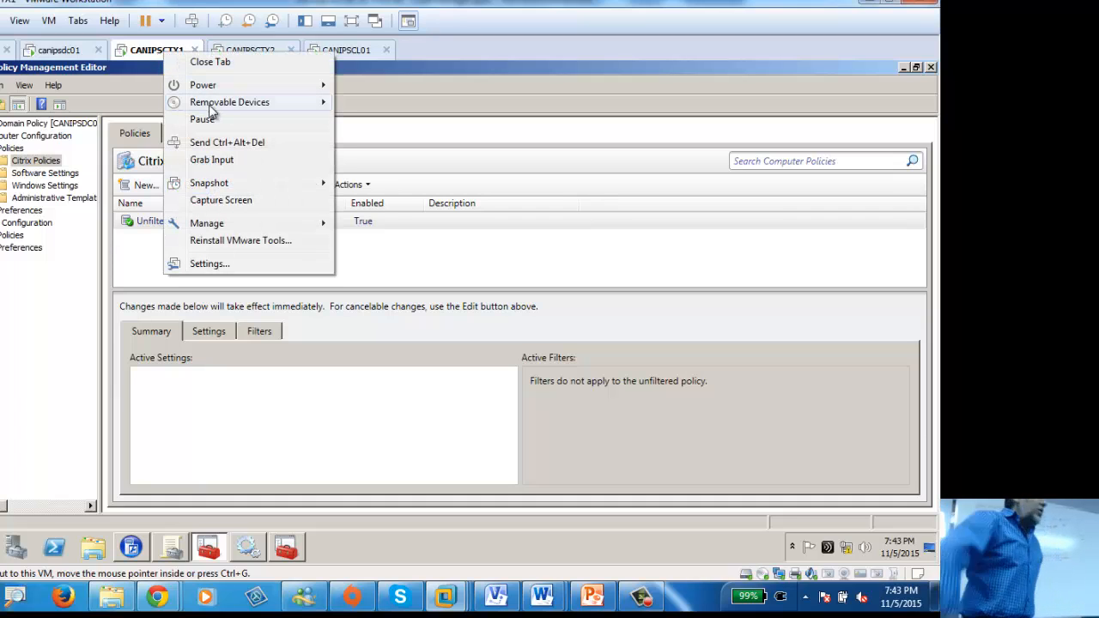
mouse_move(235, 86)
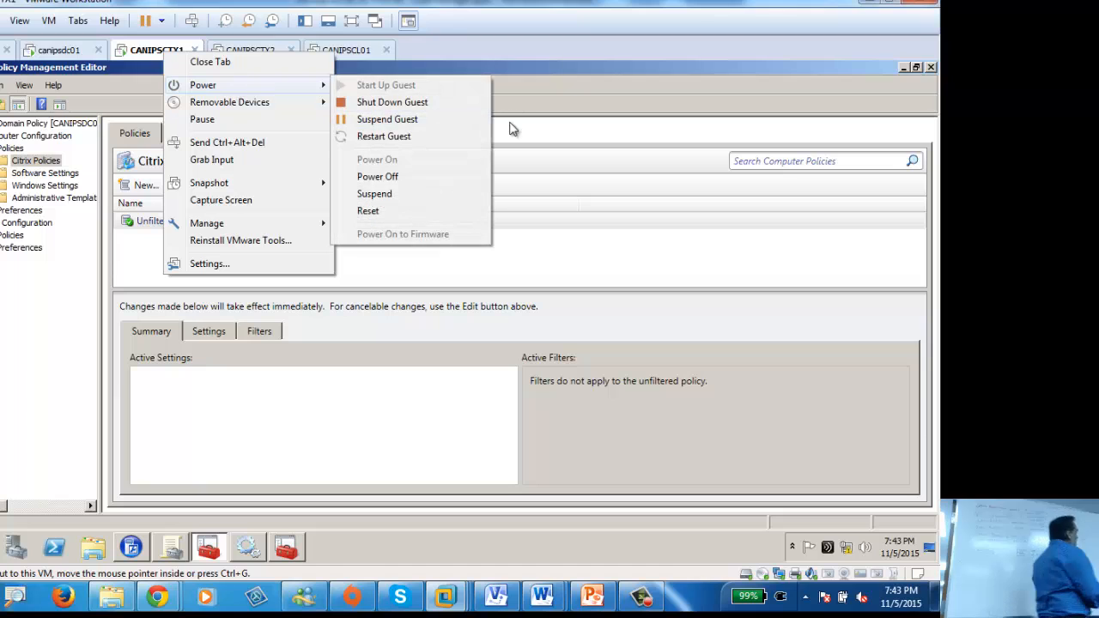
left_click(395, 215)
left_click(451, 322)
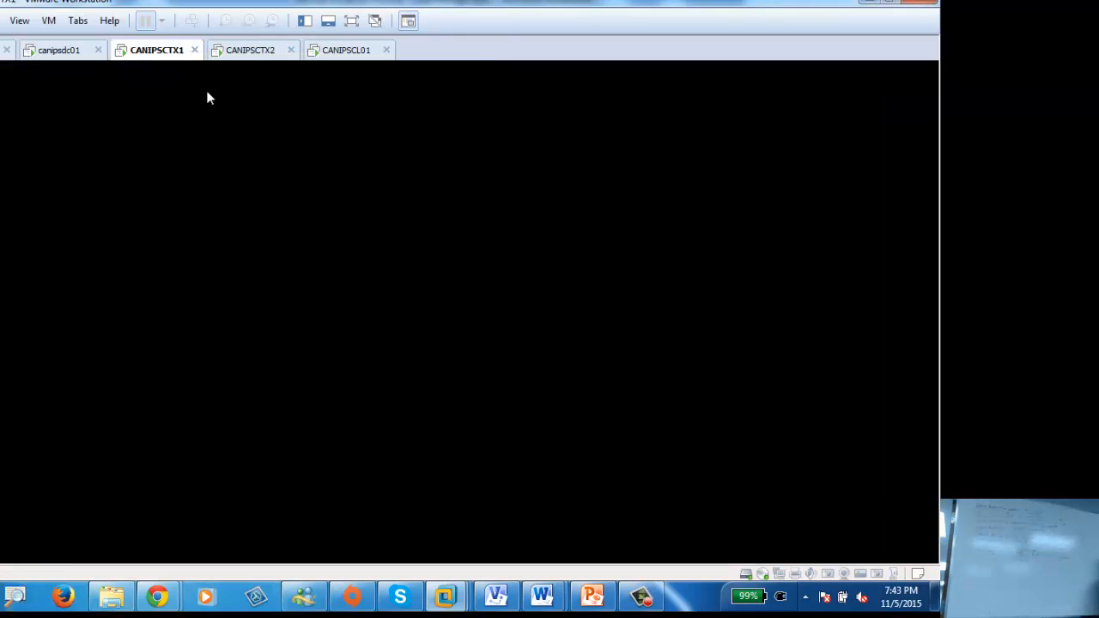
right_click(252, 54)
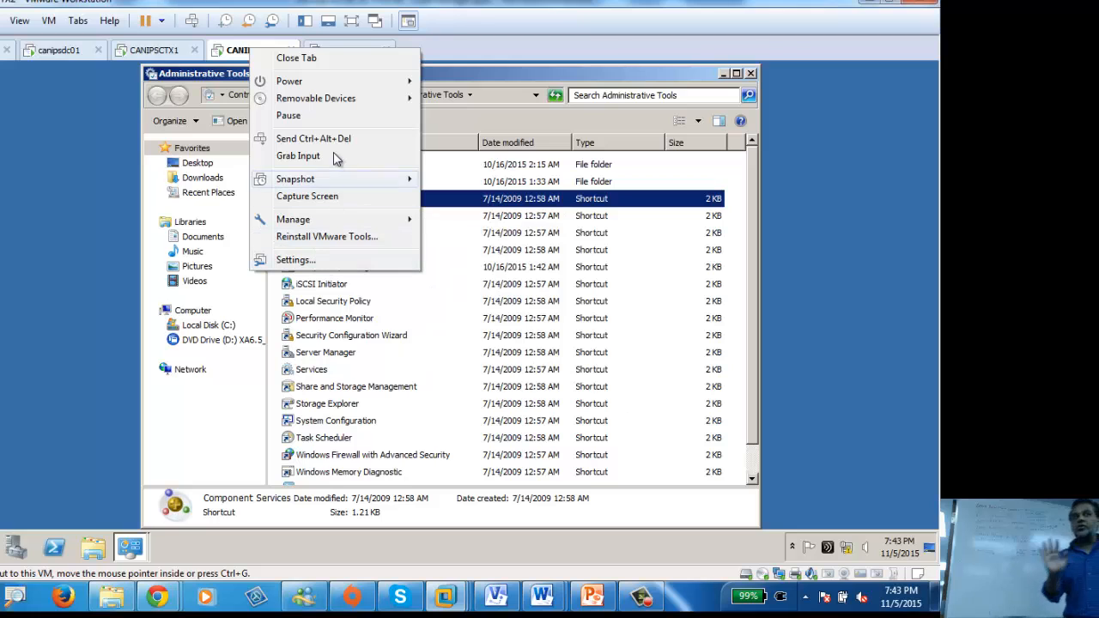
mouse_move(321, 81)
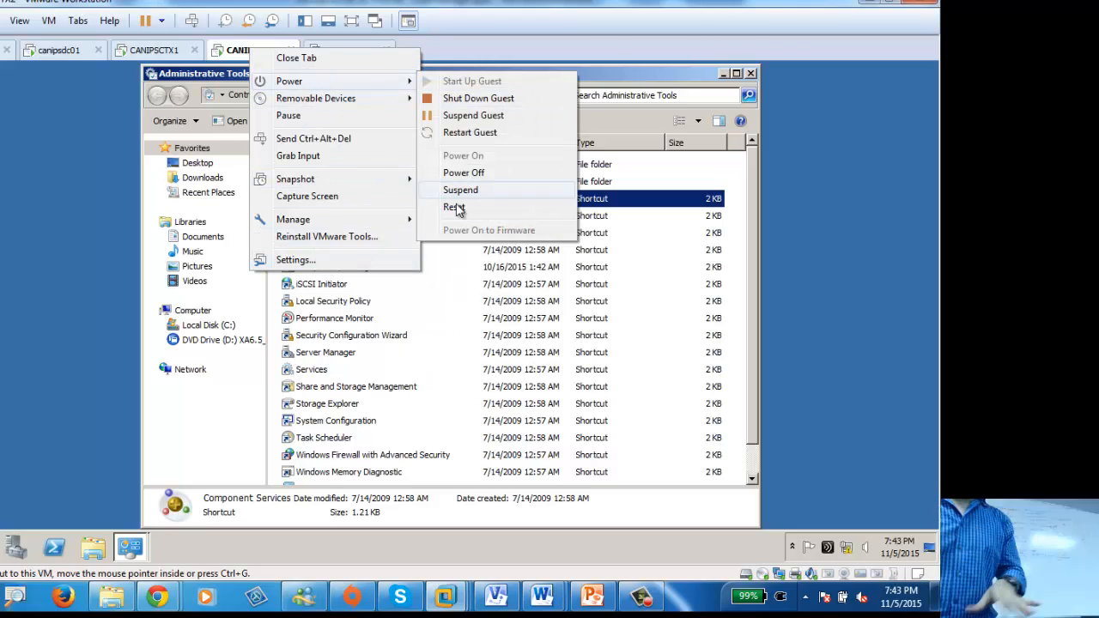
left_click(454, 207)
left_click(465, 323)
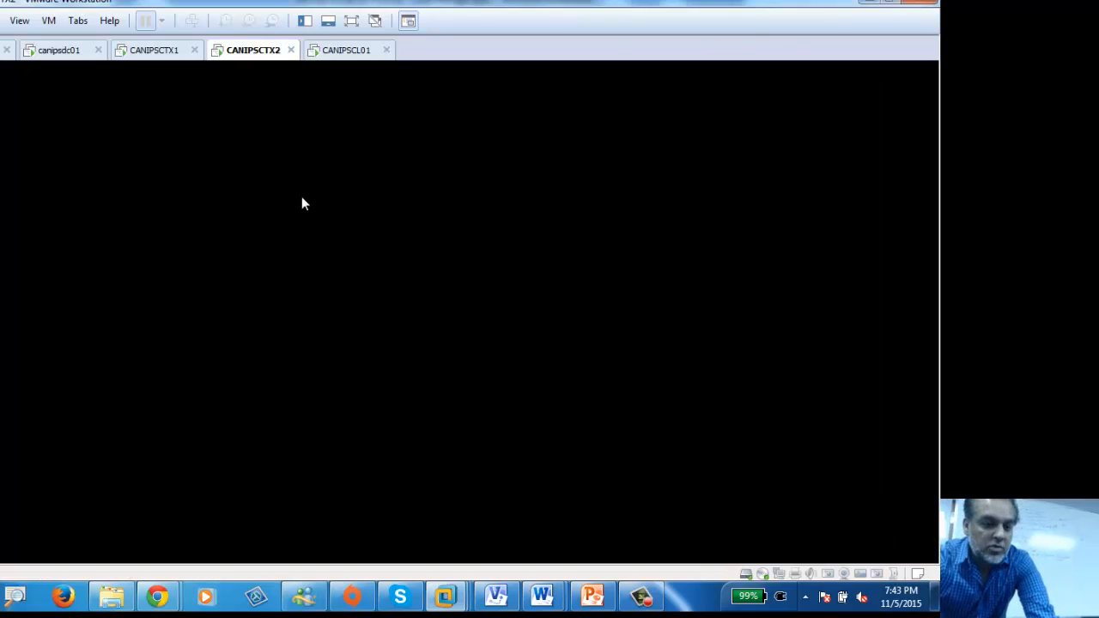
right_click(57, 51)
left_click(329, 321)
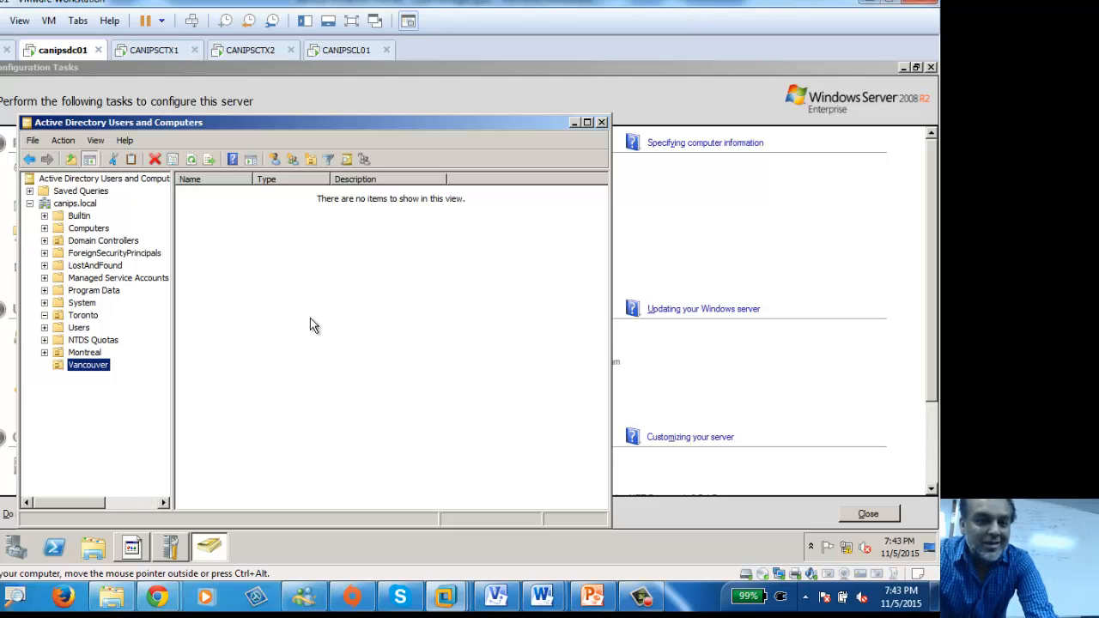
Step: Launch Group Policy Management from Administrative Tools on the canipsdc01 server
left_click(0, 547)
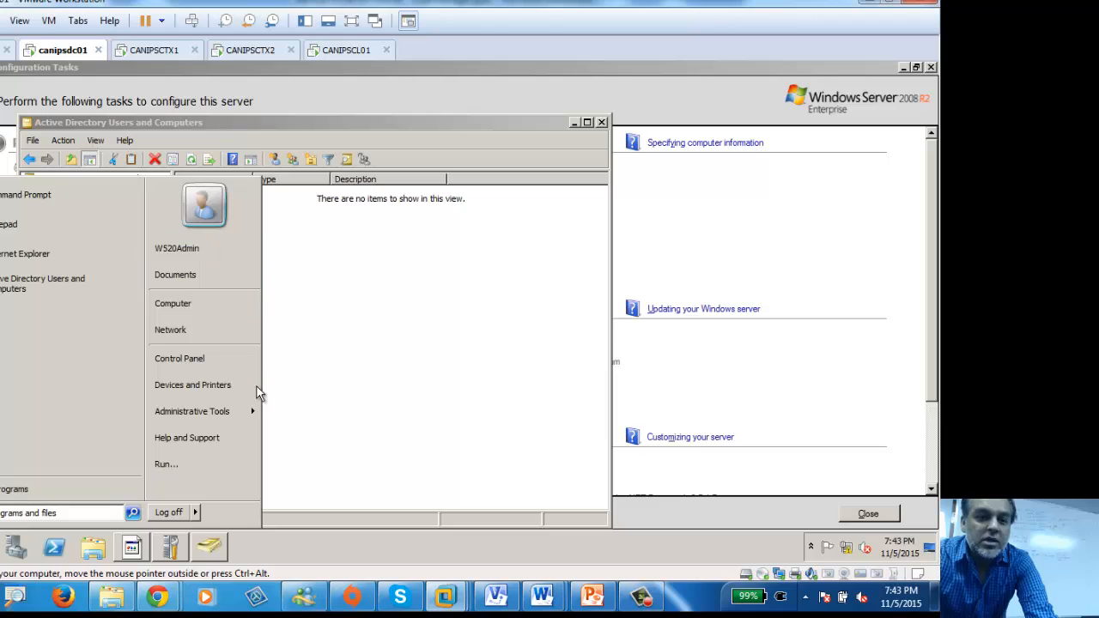
mouse_move(217, 413)
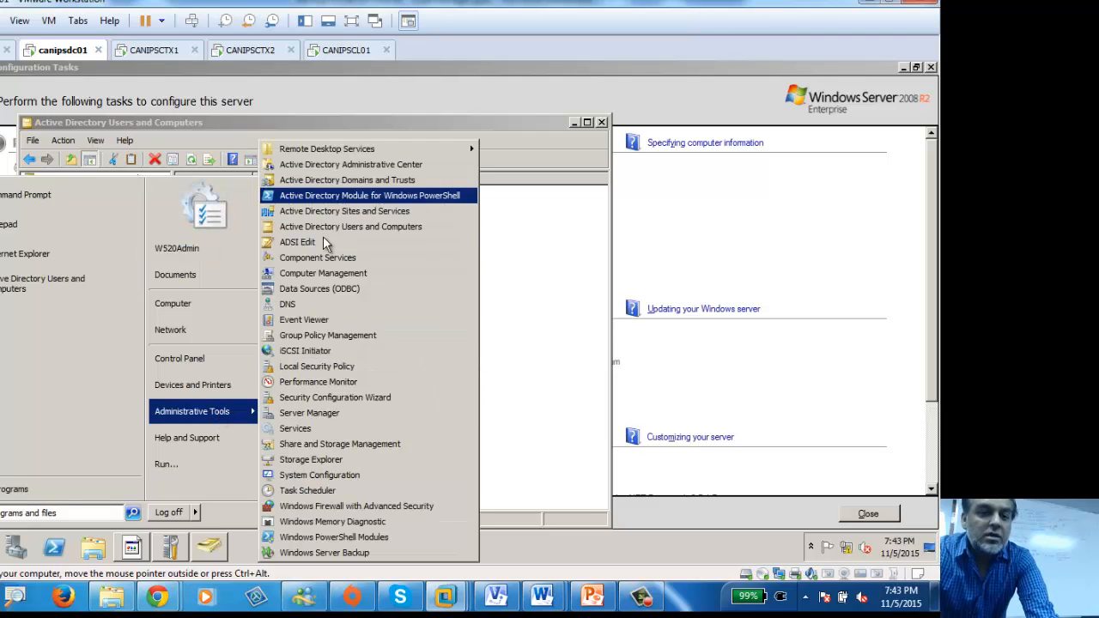
left_click(332, 335)
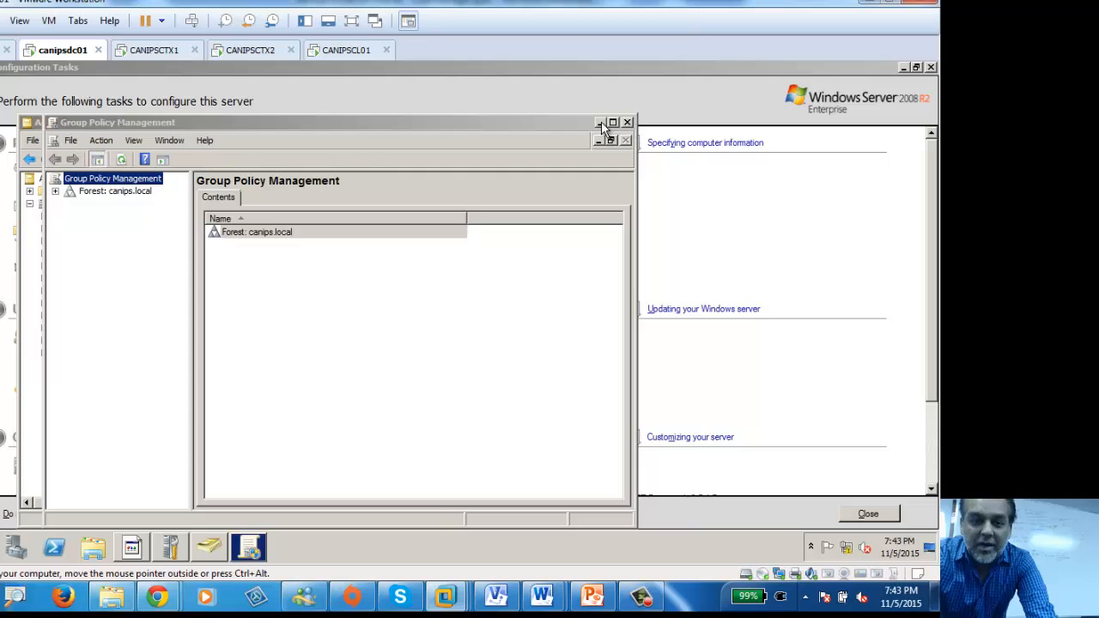
left_click(600, 121)
left_click(250, 547)
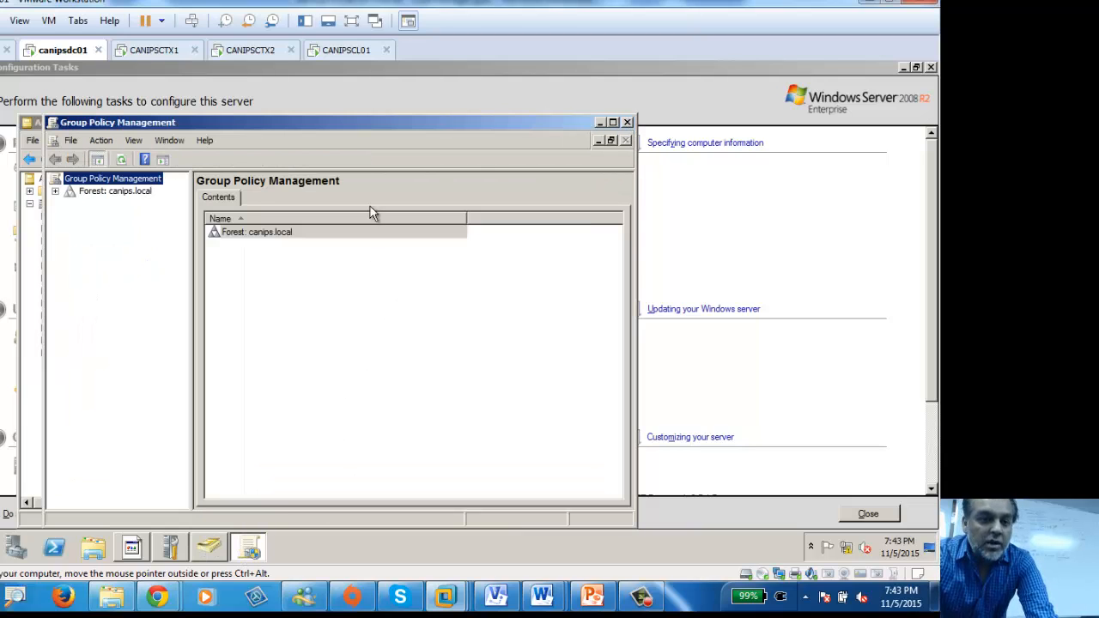
Step: Expand Forest: canips.local > Domains > canips.local to show the Montreal, Toronto and Vancouver OUs
left_click(55, 191)
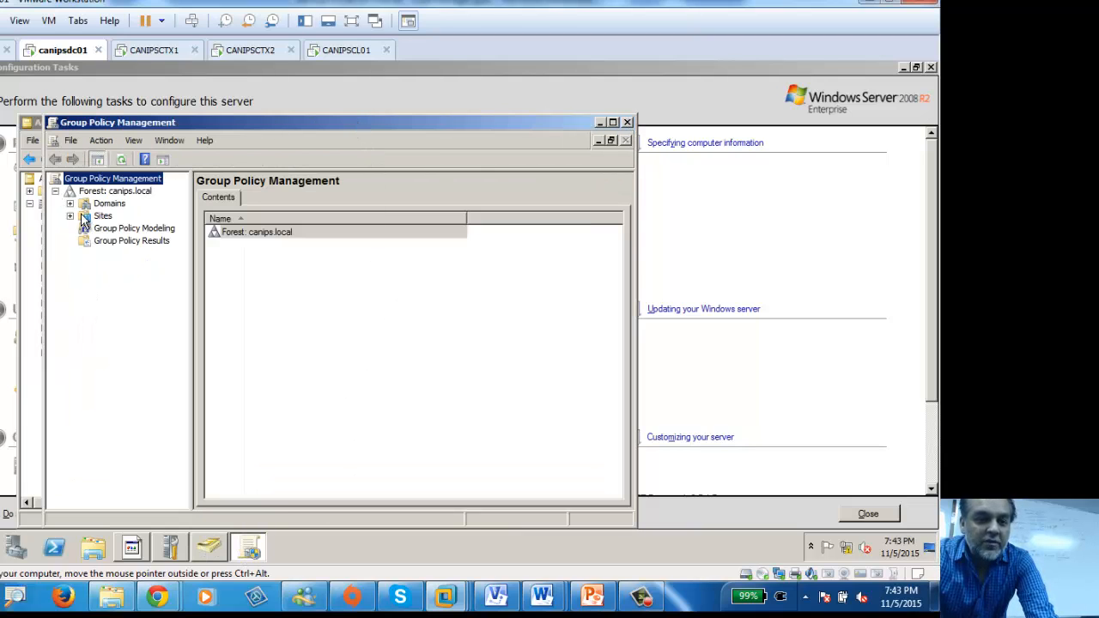
left_click(70, 204)
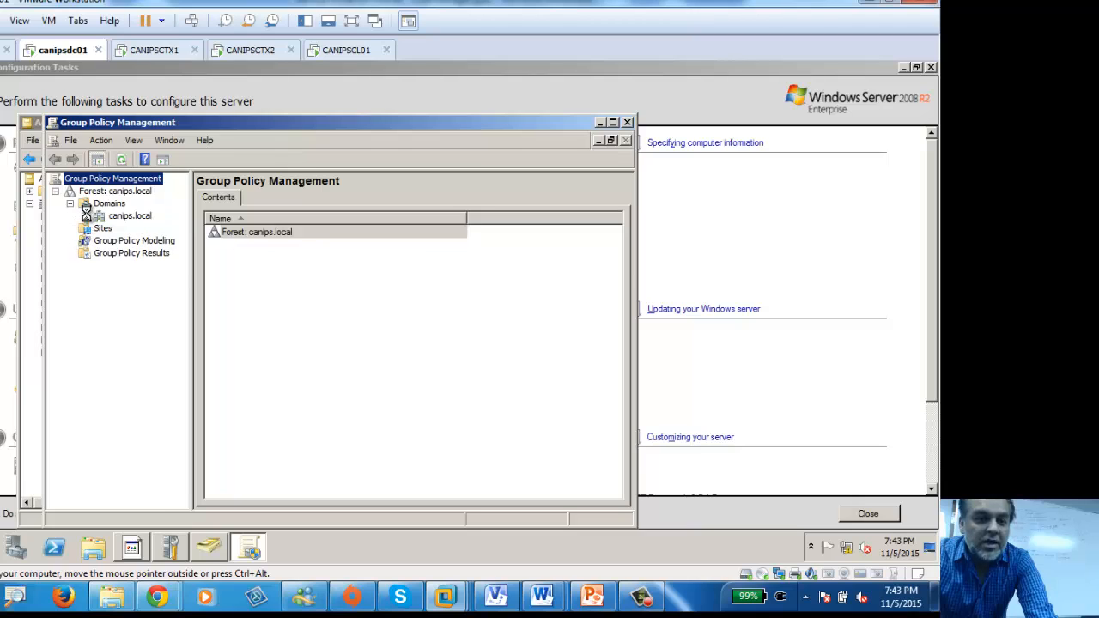
left_click(84, 215)
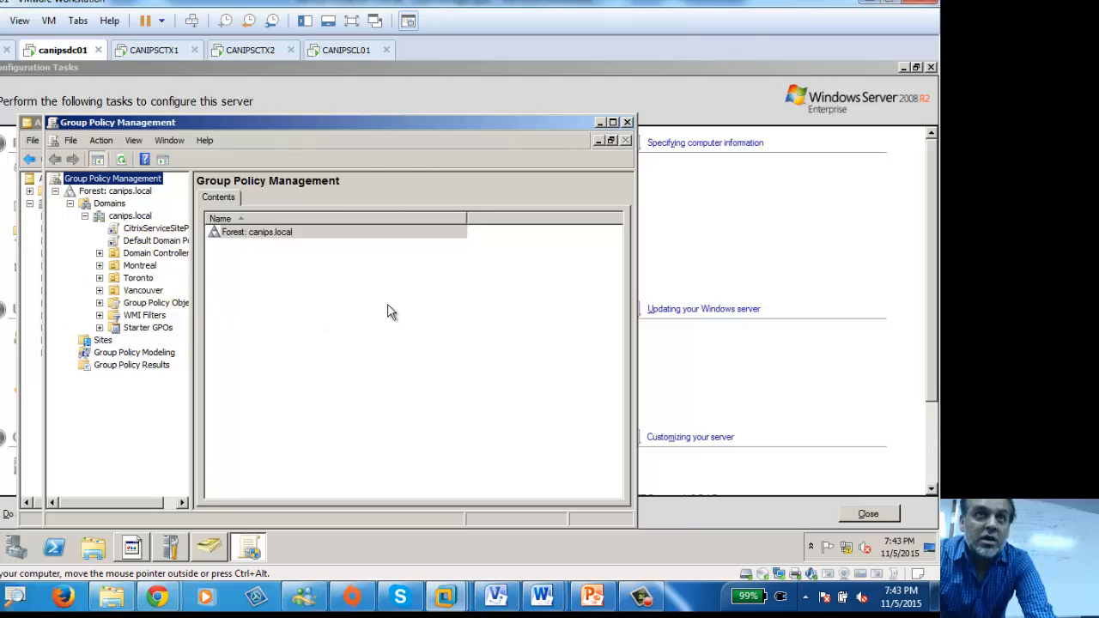
Step: Maximize the console and select the Default Domain Policy link, acknowledging the link message
double_click(290, 123)
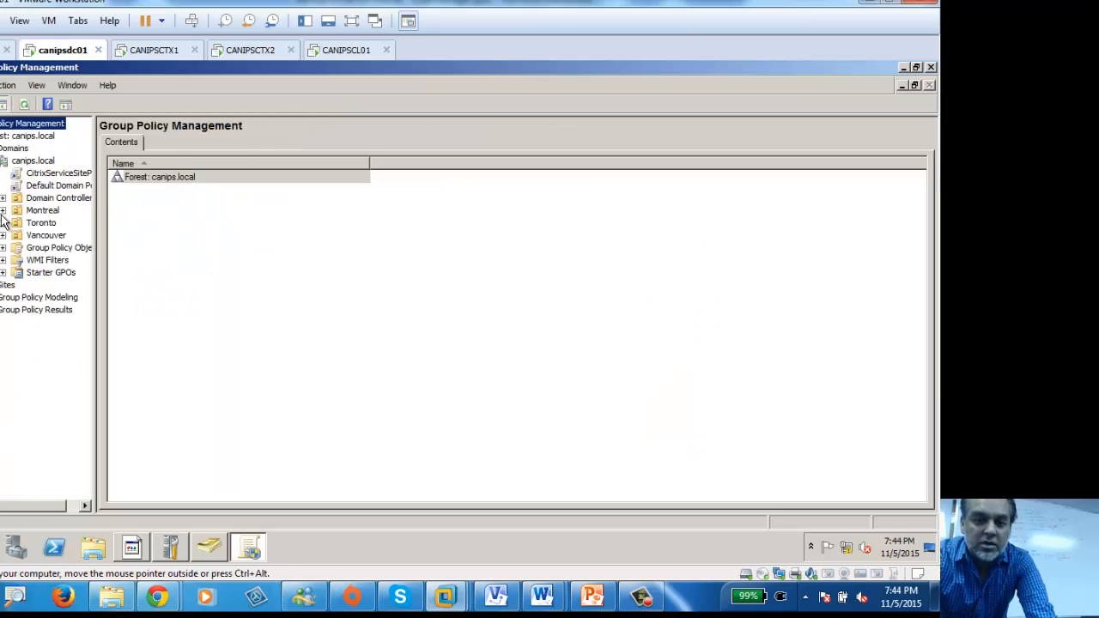
right_click(35, 185)
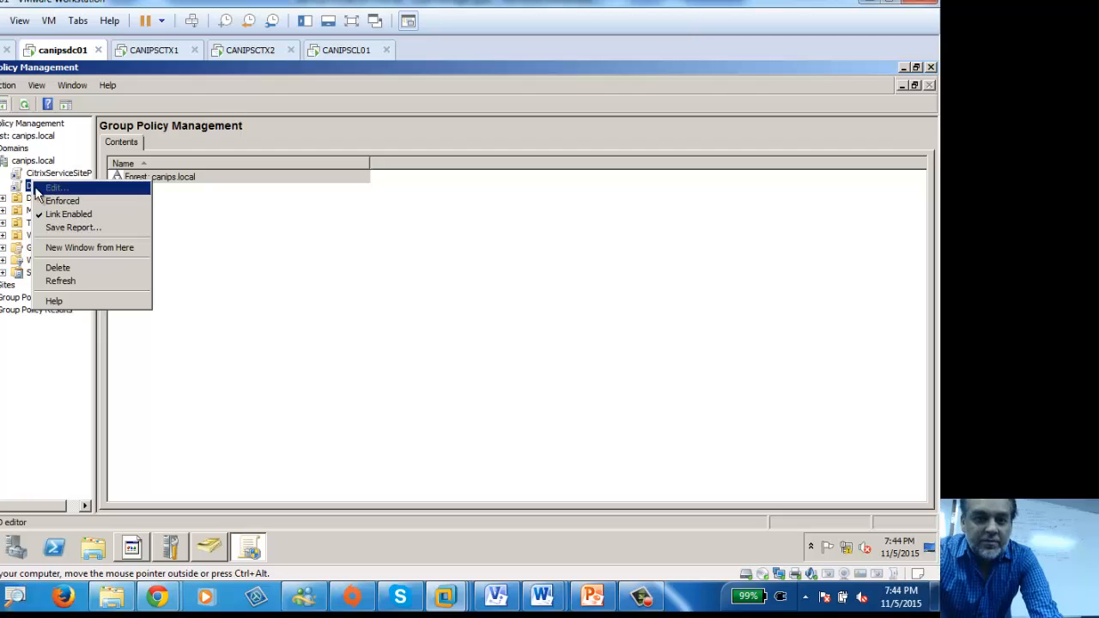
right_click(25, 187)
left_click(25, 188)
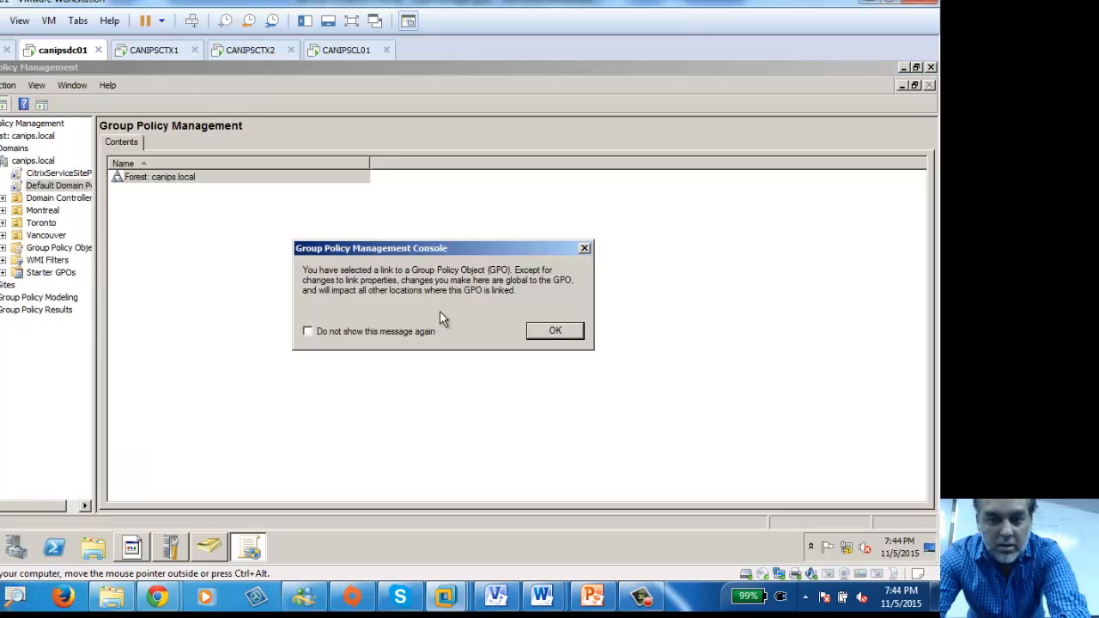
left_click(556, 333)
Step: Log off the canipsdc01 Windows session from the Start menu
right_click(59, 187)
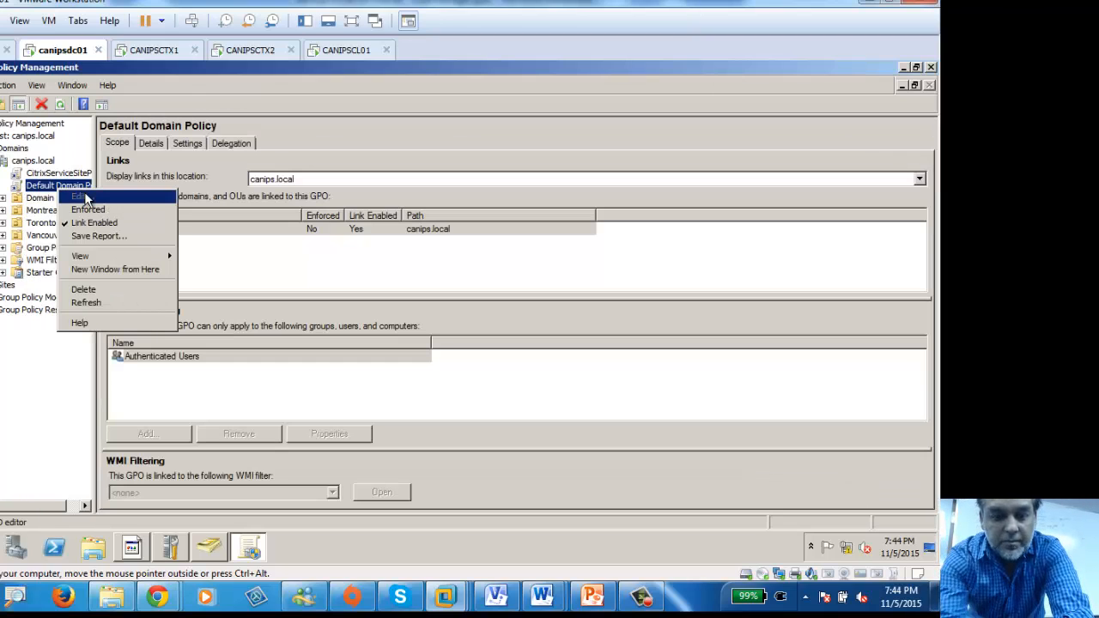
key("super")
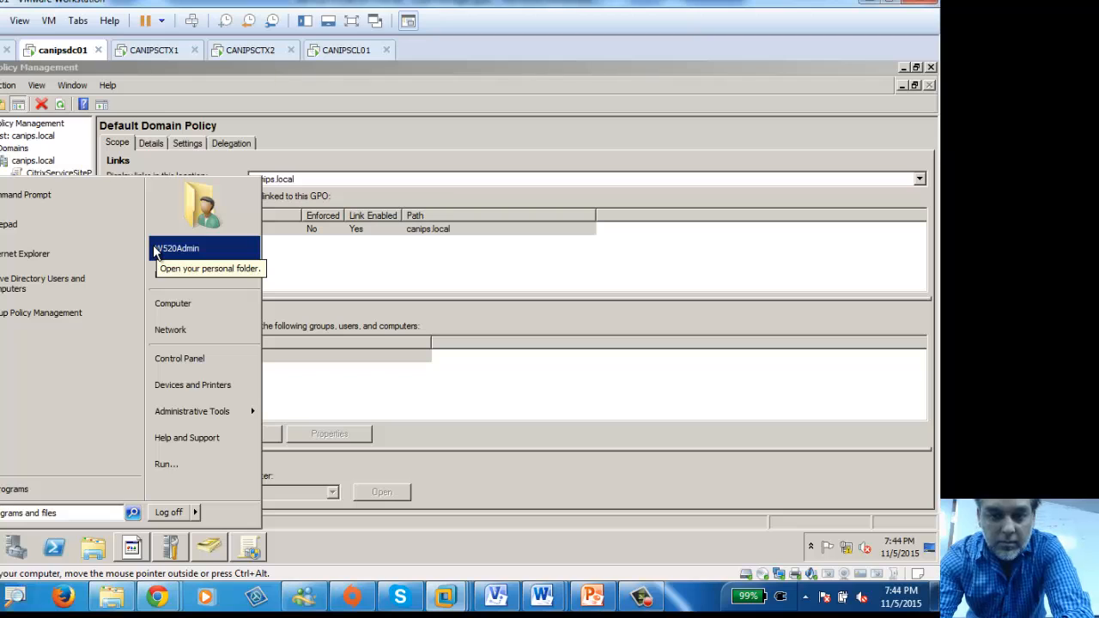
left_click(169, 512)
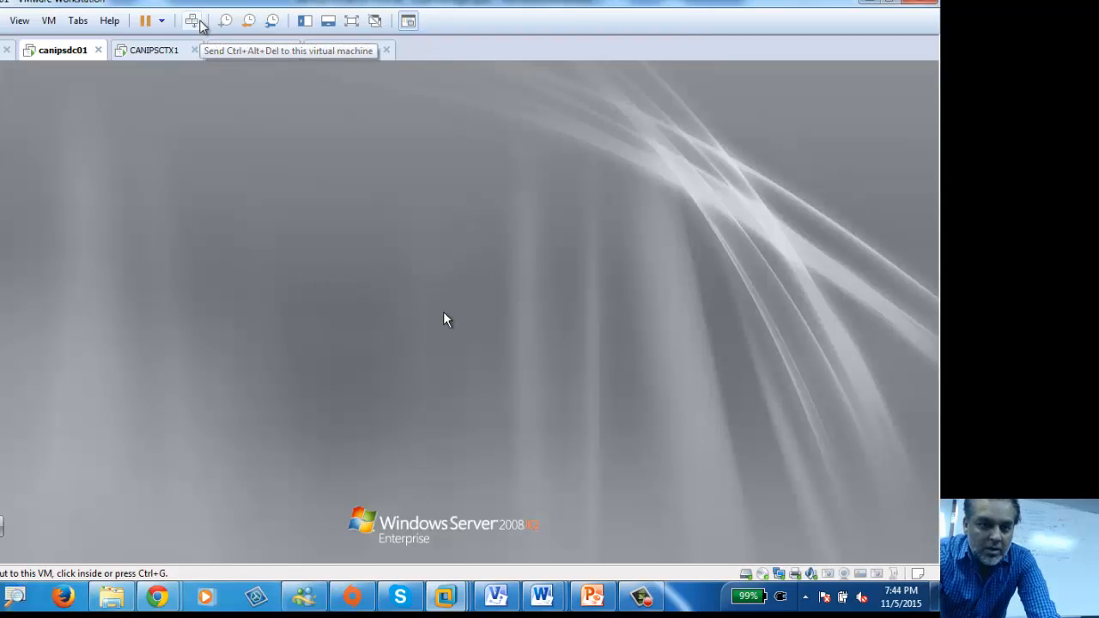
Step: Sign in to canipsdc01 as Other User with the canips domain administrator account and password
left_click(194, 22)
left_click(457, 468)
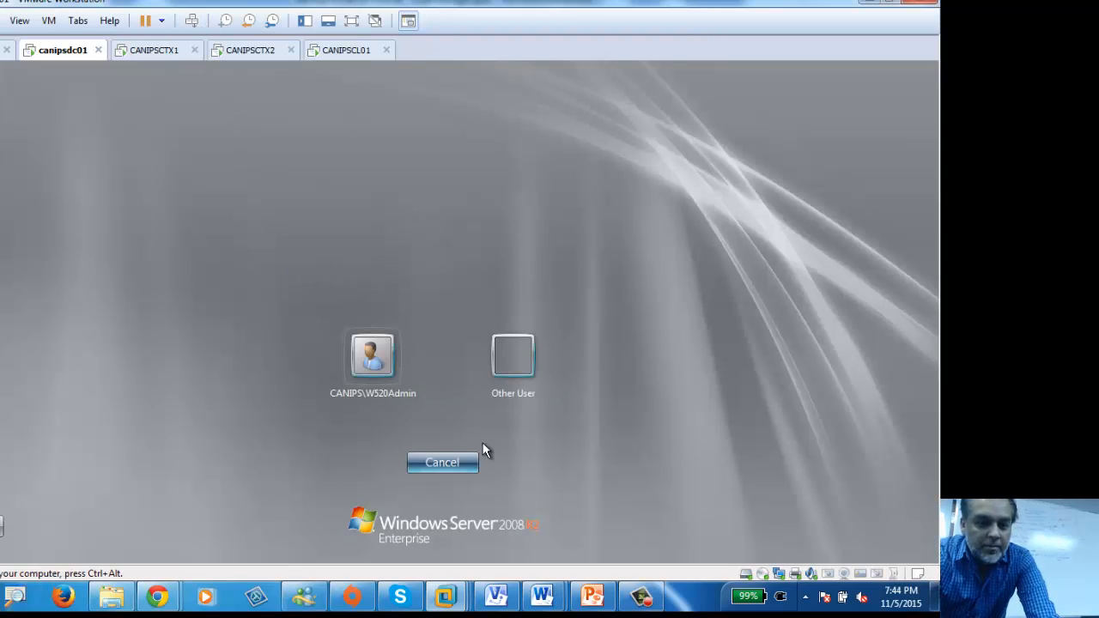
left_click(522, 356)
type("canip")
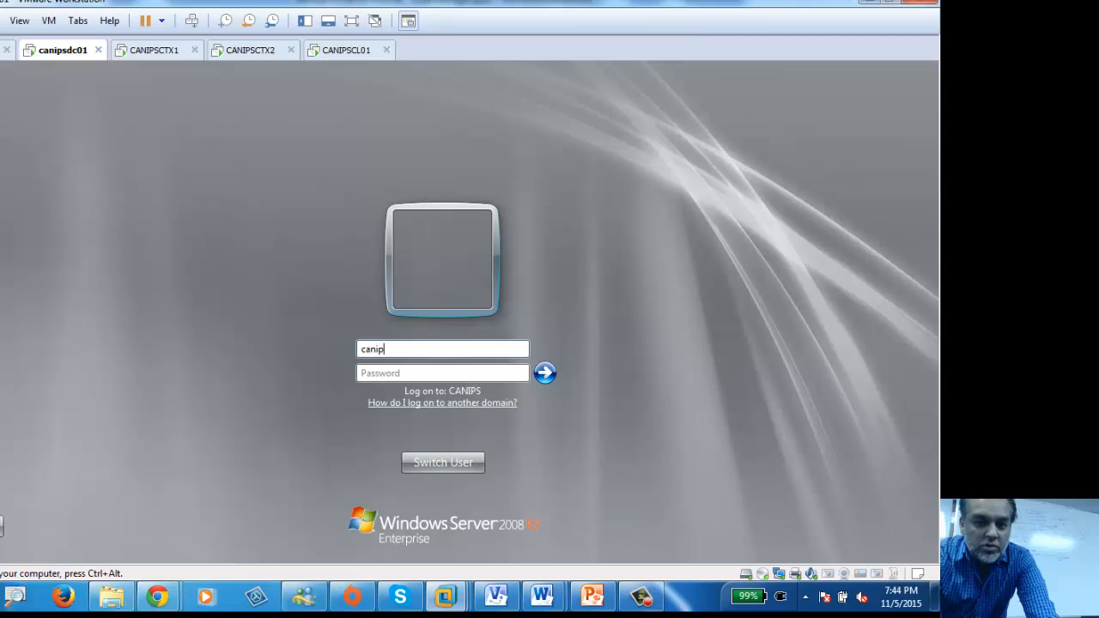
type("s\\adminis")
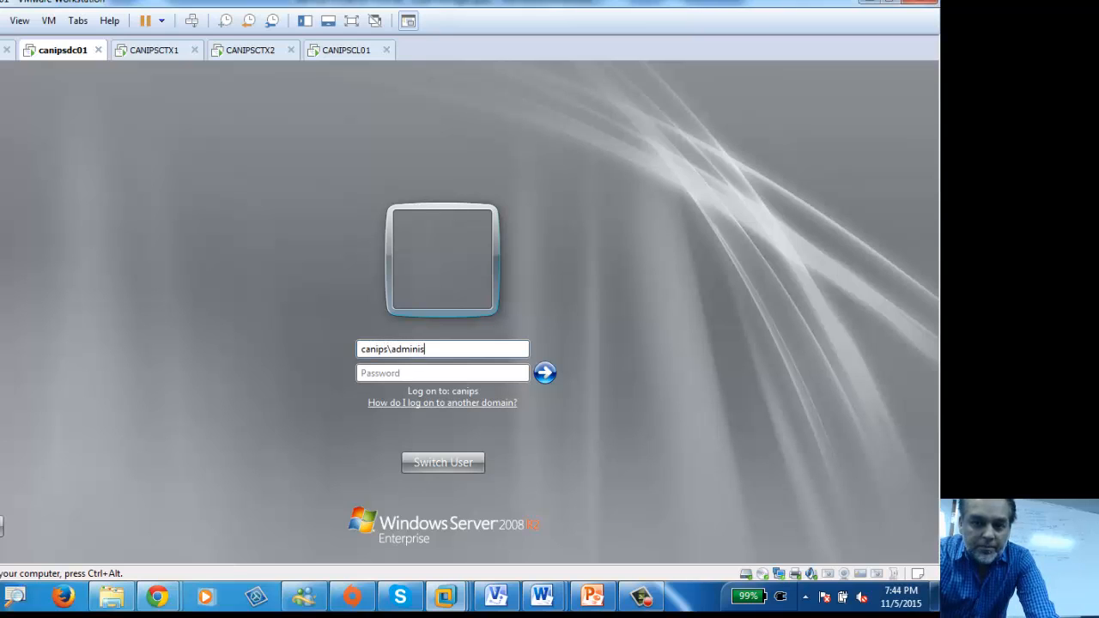
type("trator")
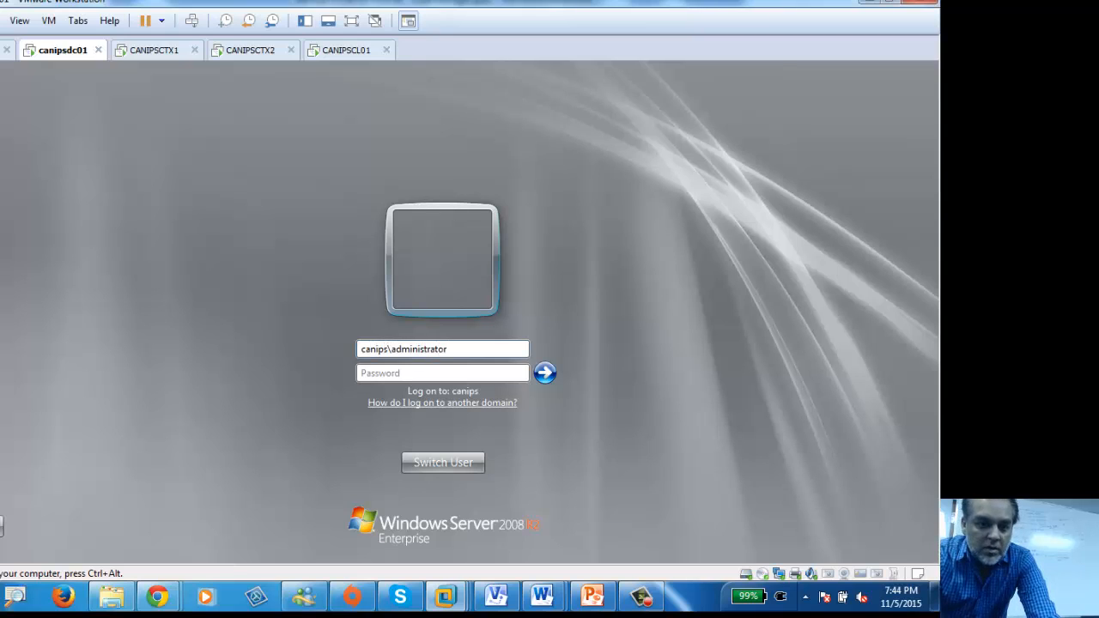
left_click(440, 372)
type("P")
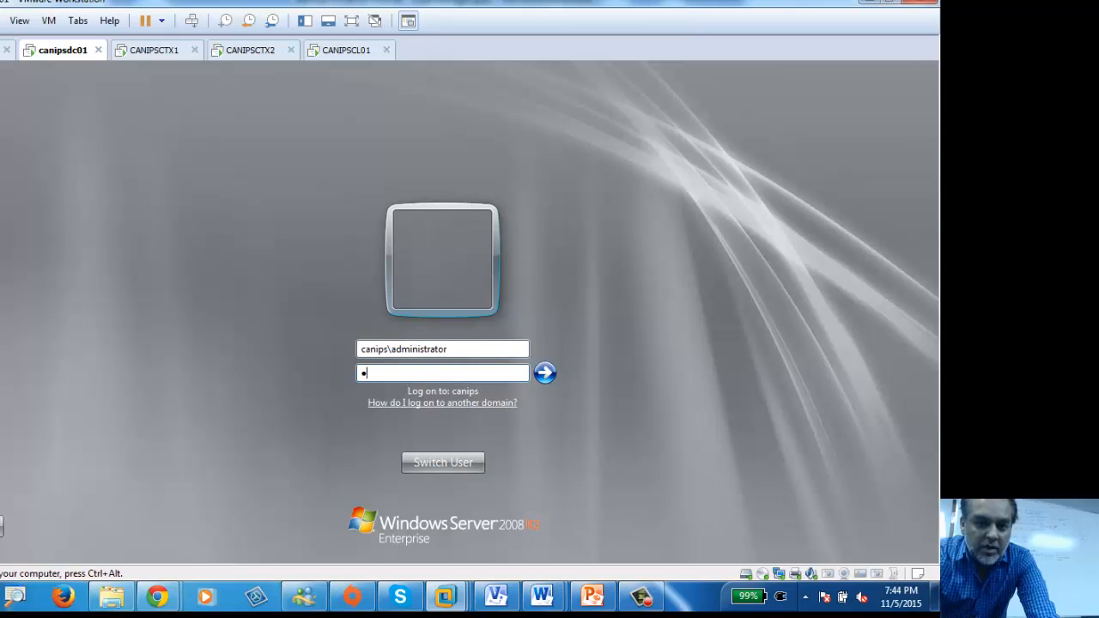
key("Return")
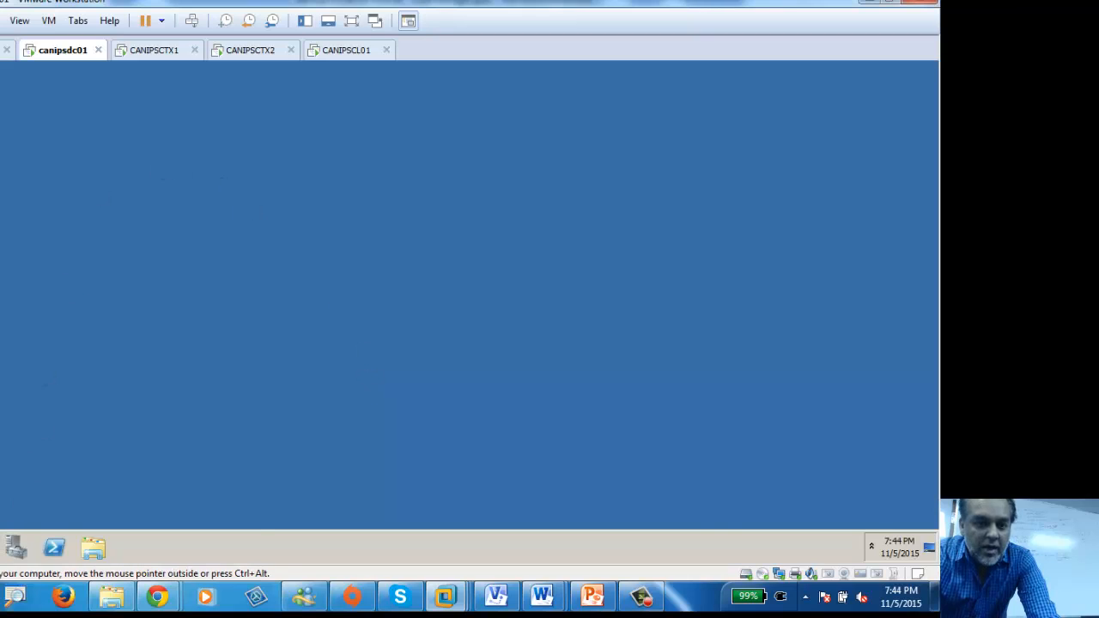
Step: Dismiss the shutdown prompt, minimize Initial Configuration Tasks, and launch Group Policy Management
key("super")
mouse_move(227, 411)
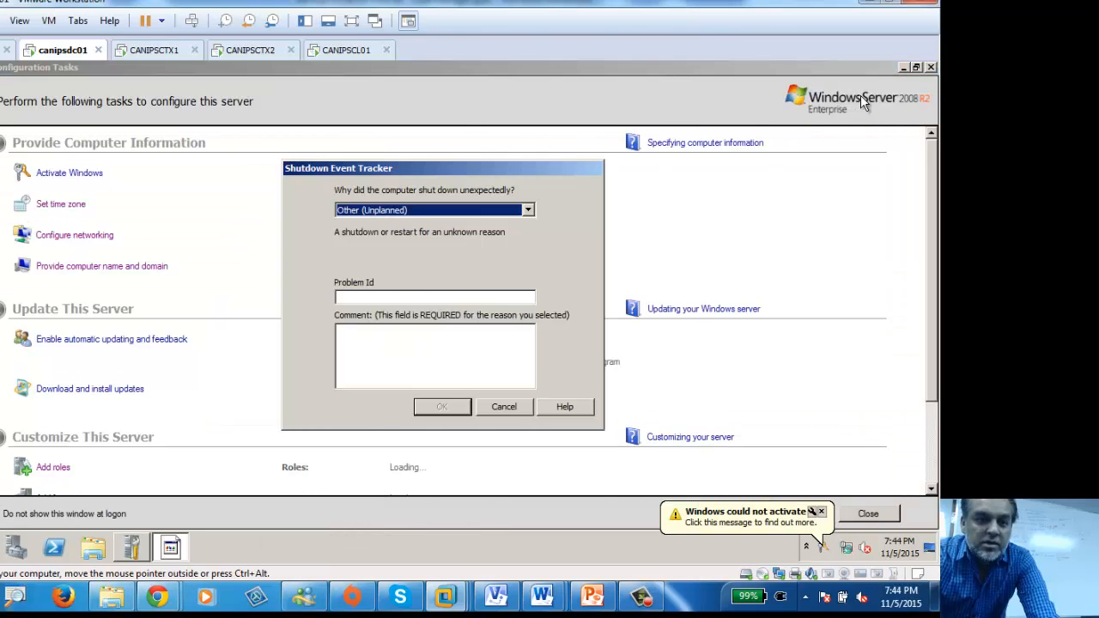
left_click(504, 407)
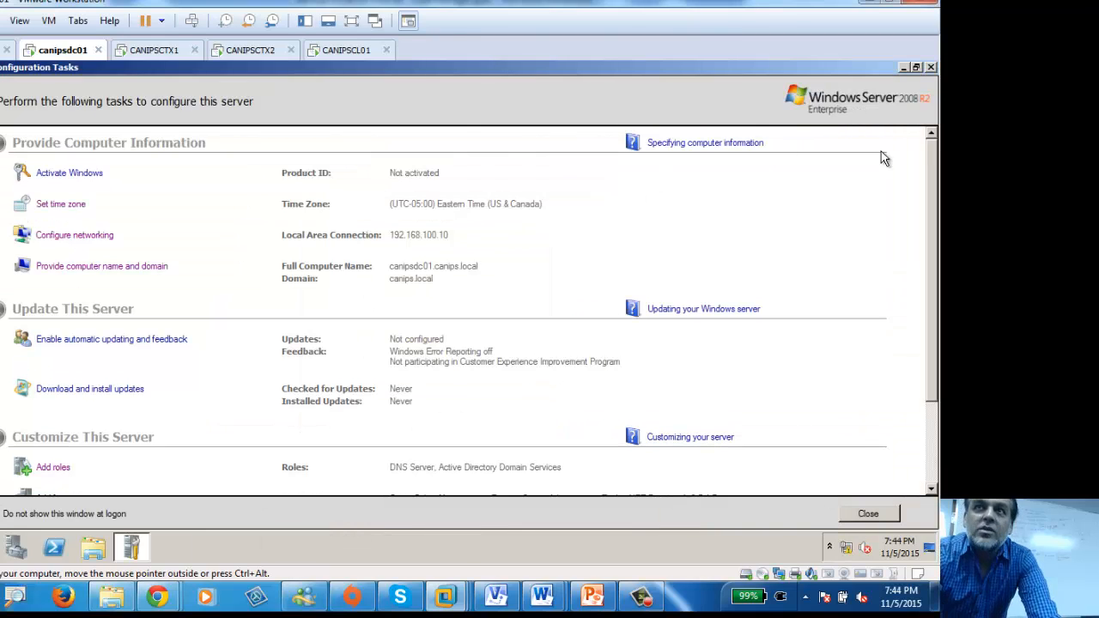
left_click(903, 68)
left_click(14, 547)
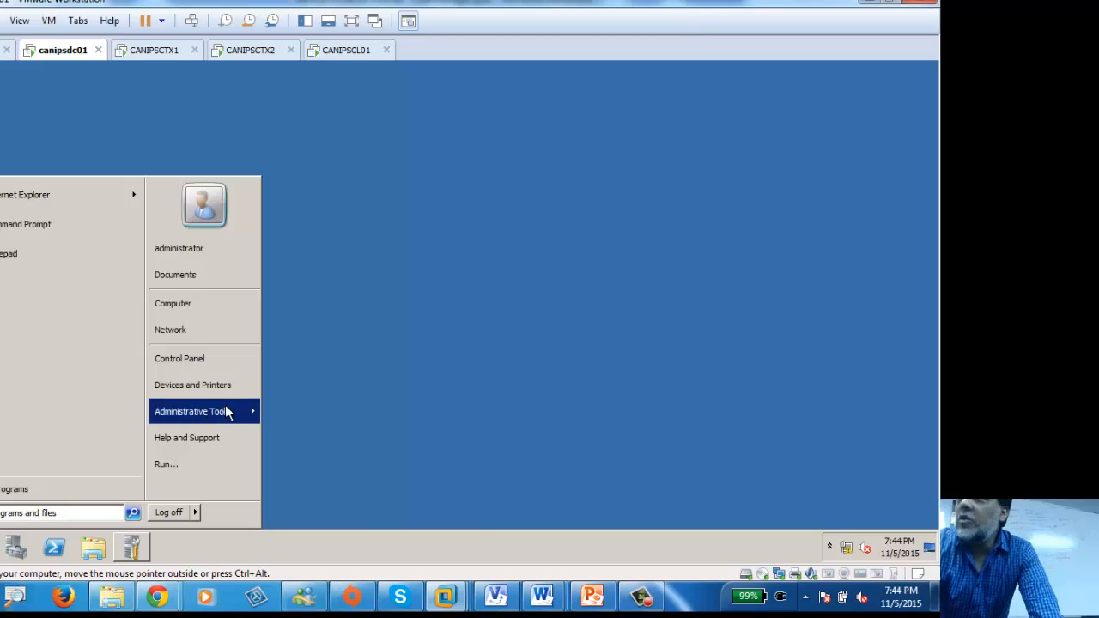
mouse_move(201, 412)
left_click(420, 335)
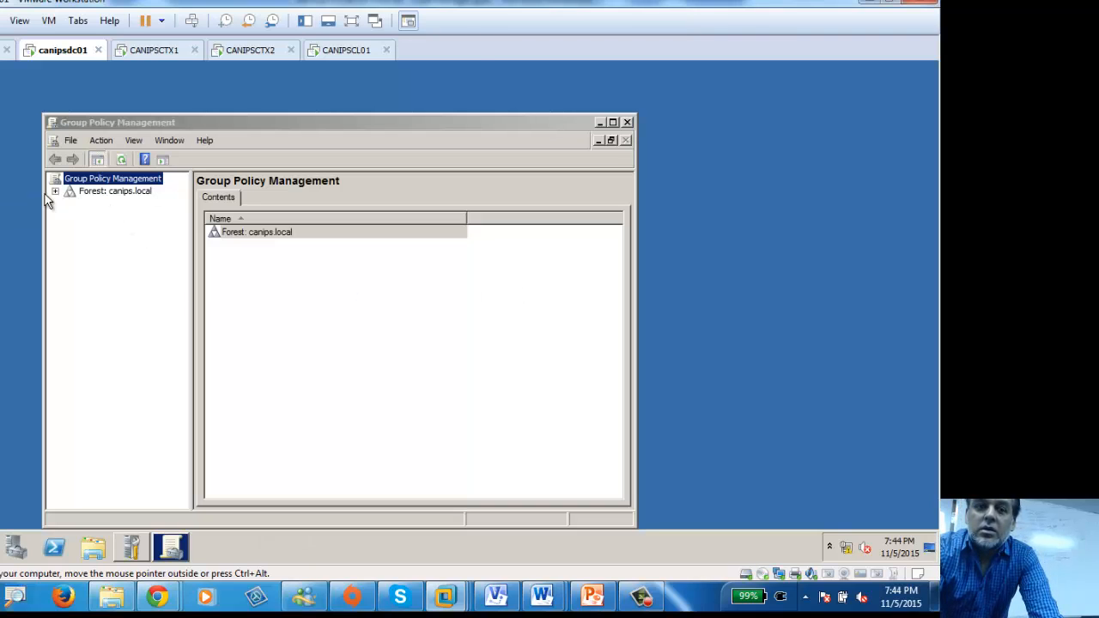
Step: Expand Forest > Domains > canips.local and edit the Default Domain Policy
left_click(57, 192)
left_click(69, 204)
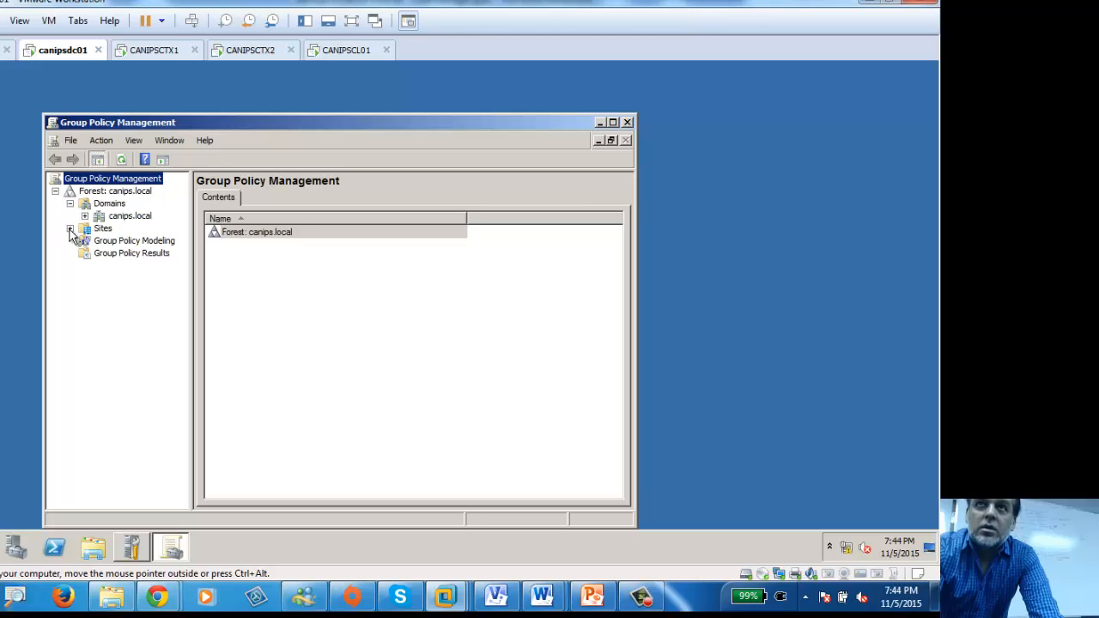
left_click(84, 216)
right_click(135, 240)
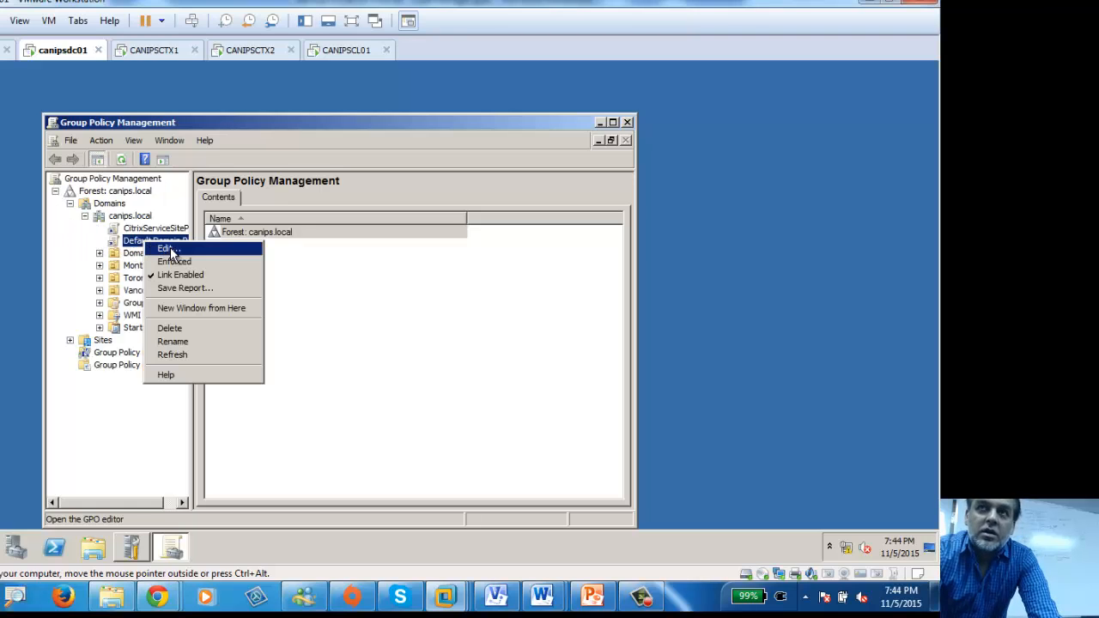
left_click(150, 248)
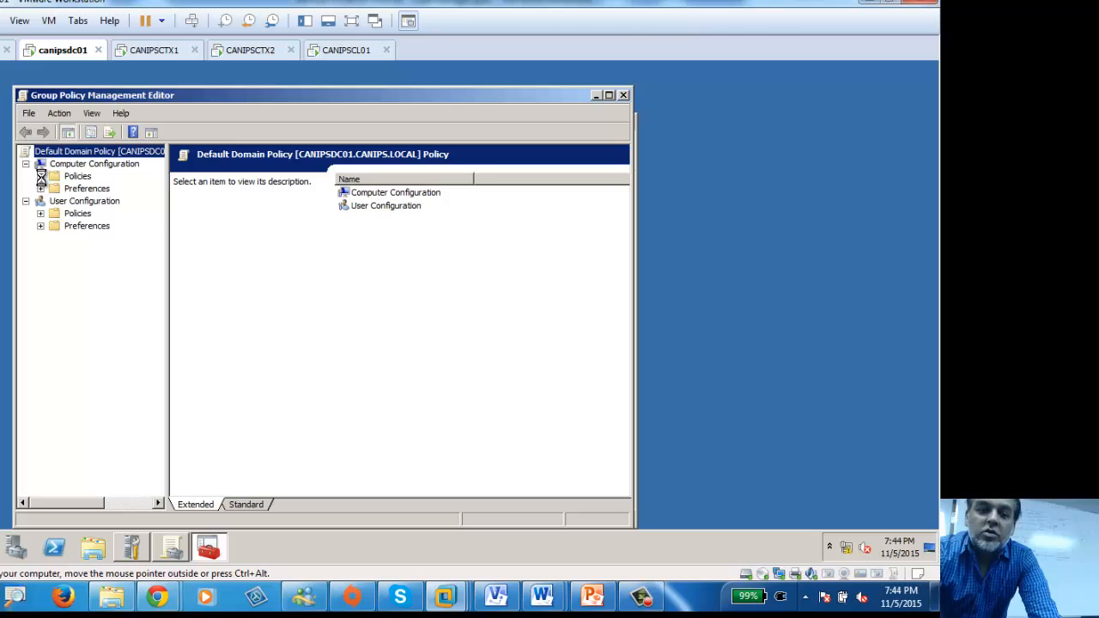
Step: Expand Policies under both Computer Configuration and User Configuration in the Default Domain Policy
left_click(40, 176)
left_click(40, 250)
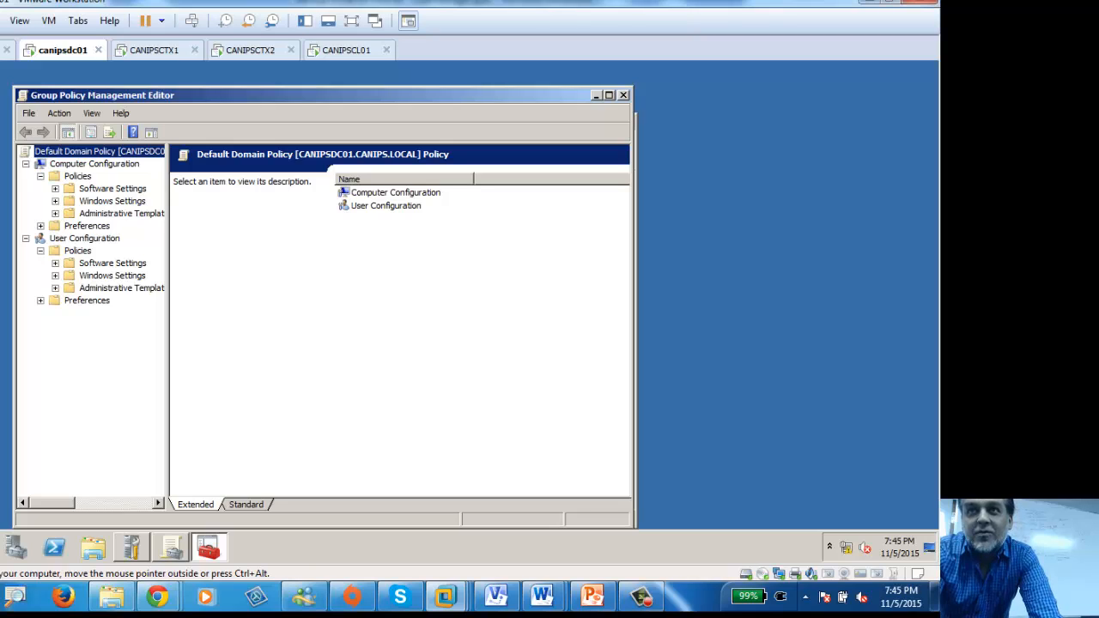
key("super")
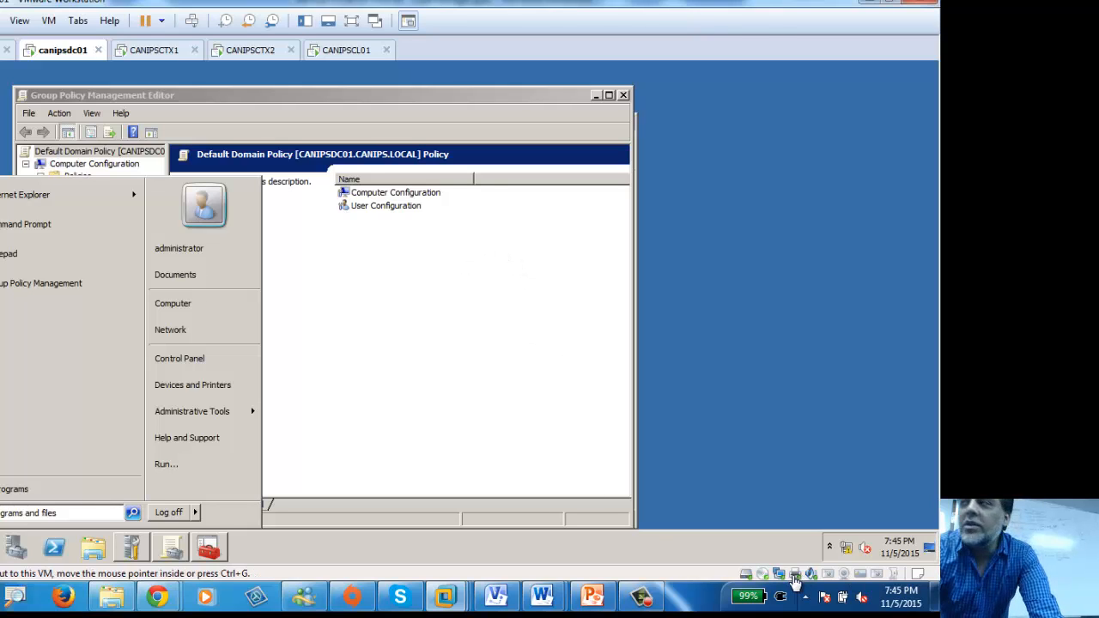
Step: Verify in VM Settings that the CD/DVD drive uses the Citrix XenApp 6.5 ISO, cancelling unchanged
double_click(764, 581)
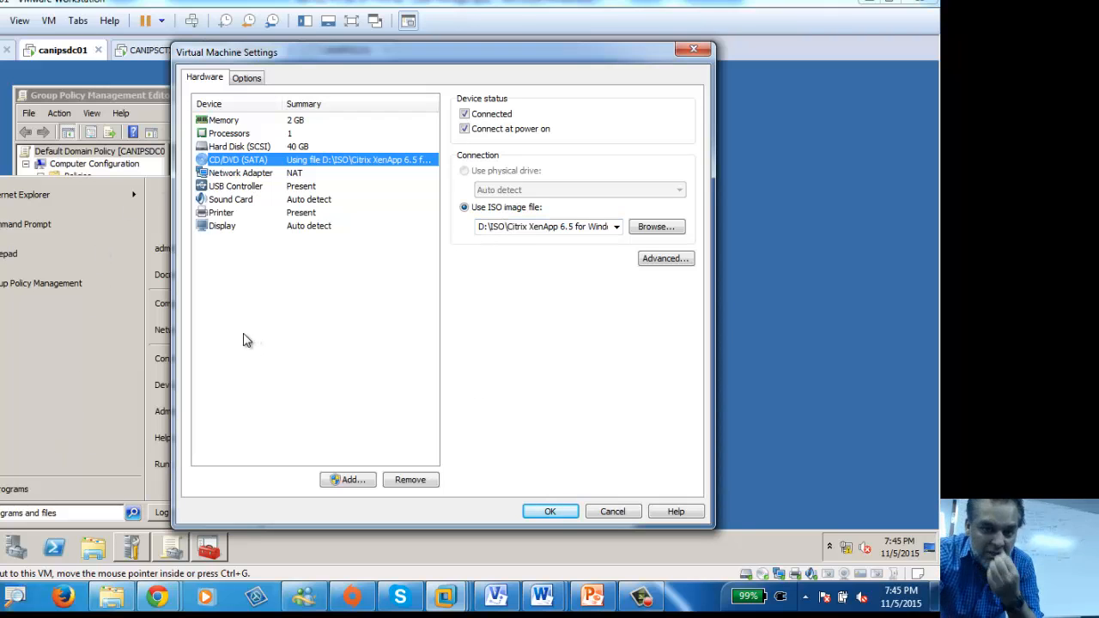
left_click(611, 511)
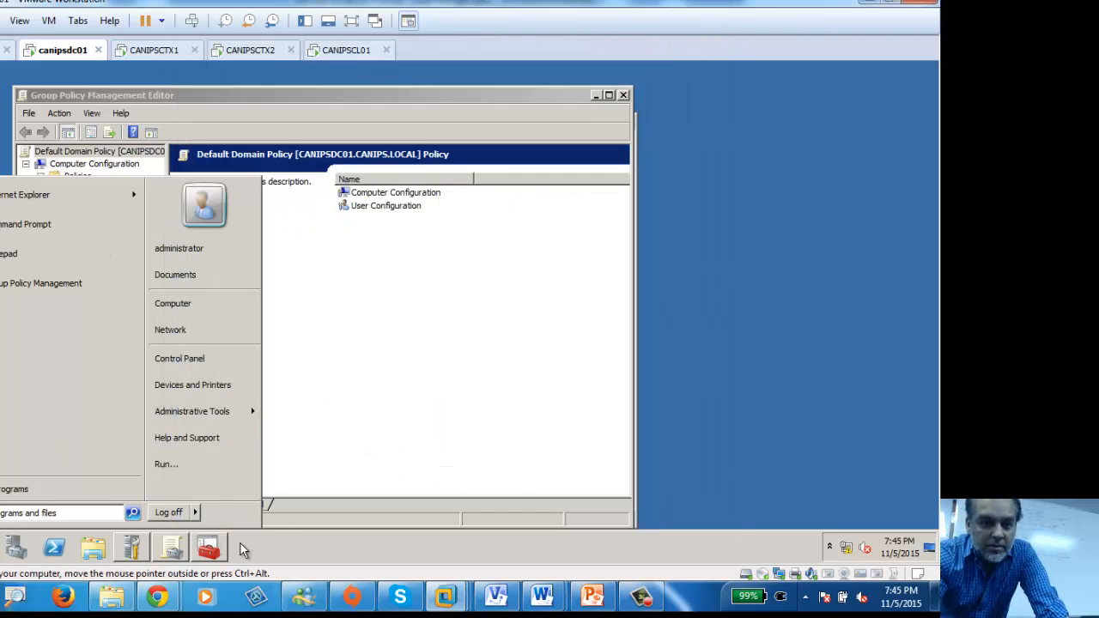
left_click(310, 409)
left_click(93, 549)
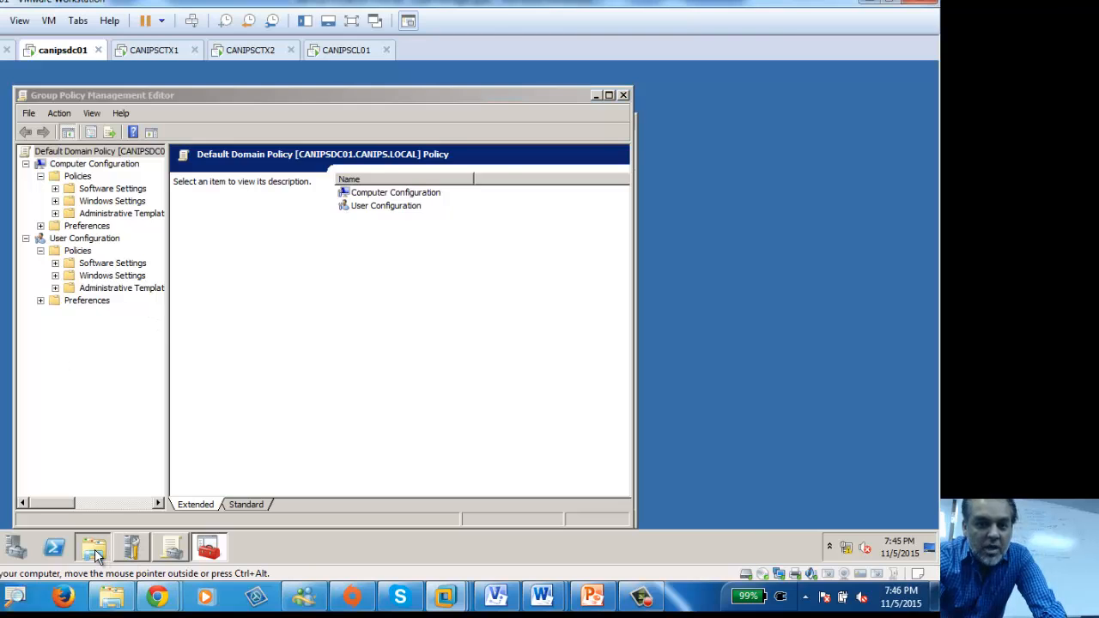
Step: Expand Computer > DVD Drive (D:) > Administration in the widened folder tree
left_click(183, 311)
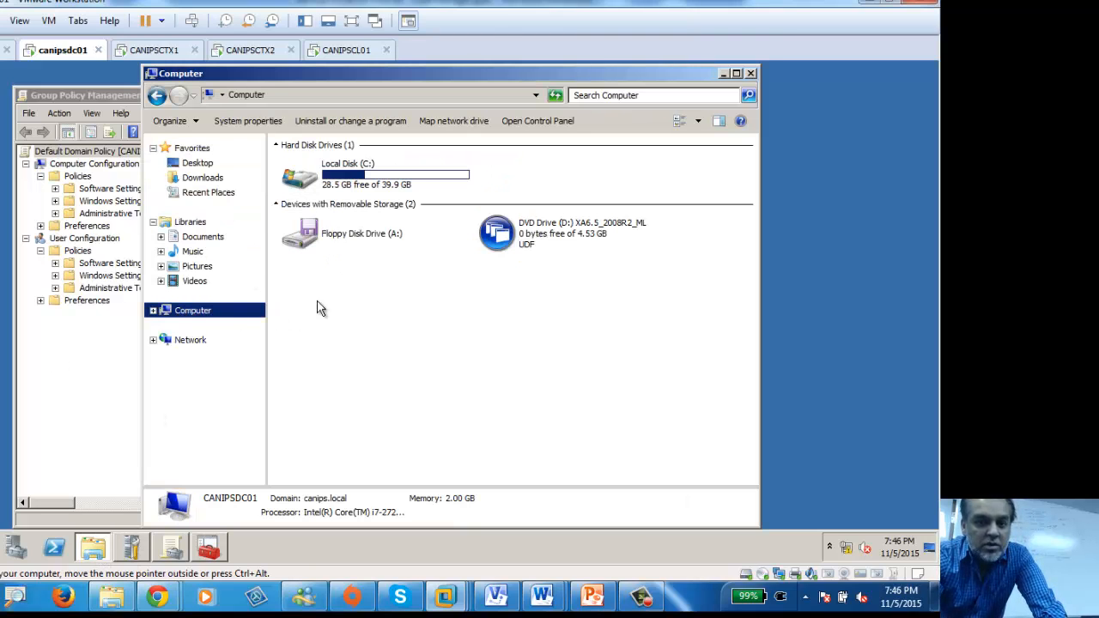
left_click(153, 310)
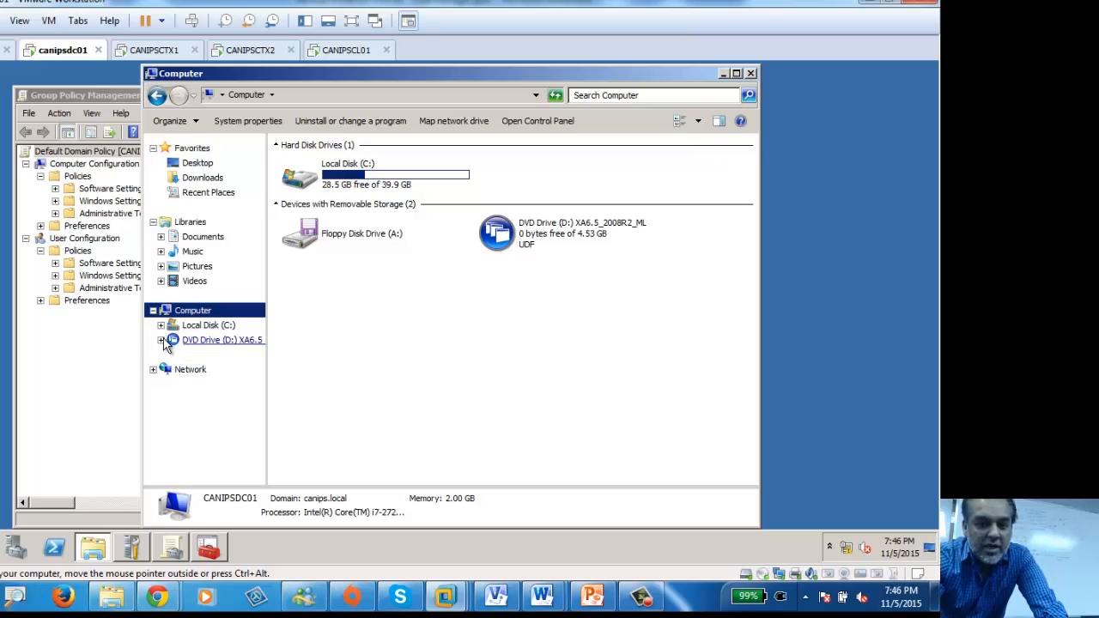
left_click(161, 340)
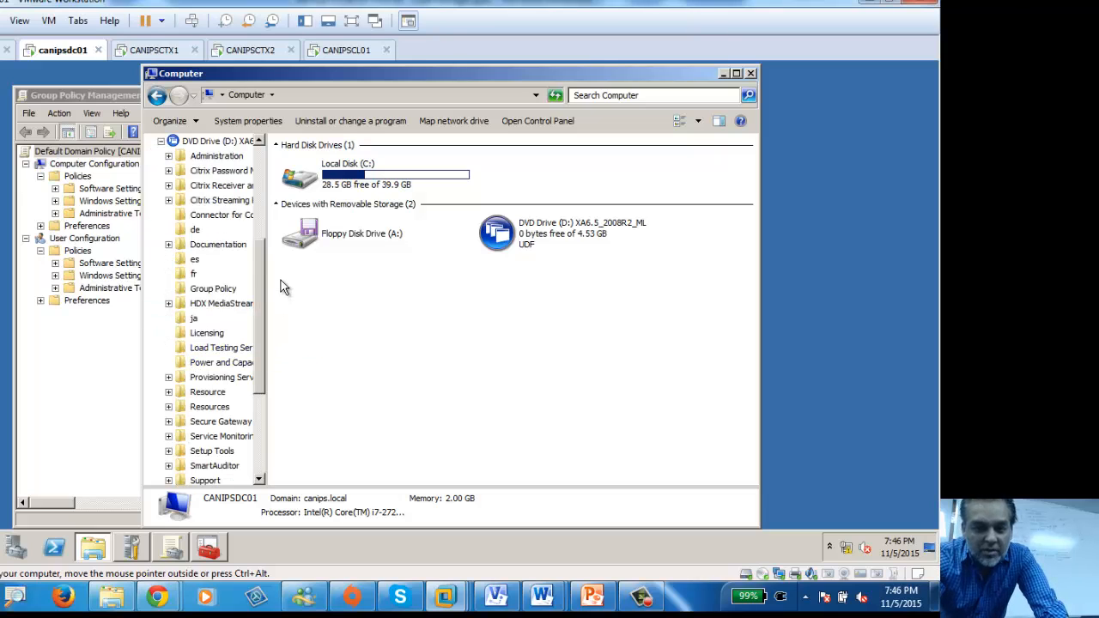
left_click_drag(267, 210, 347, 232)
left_click(210, 158)
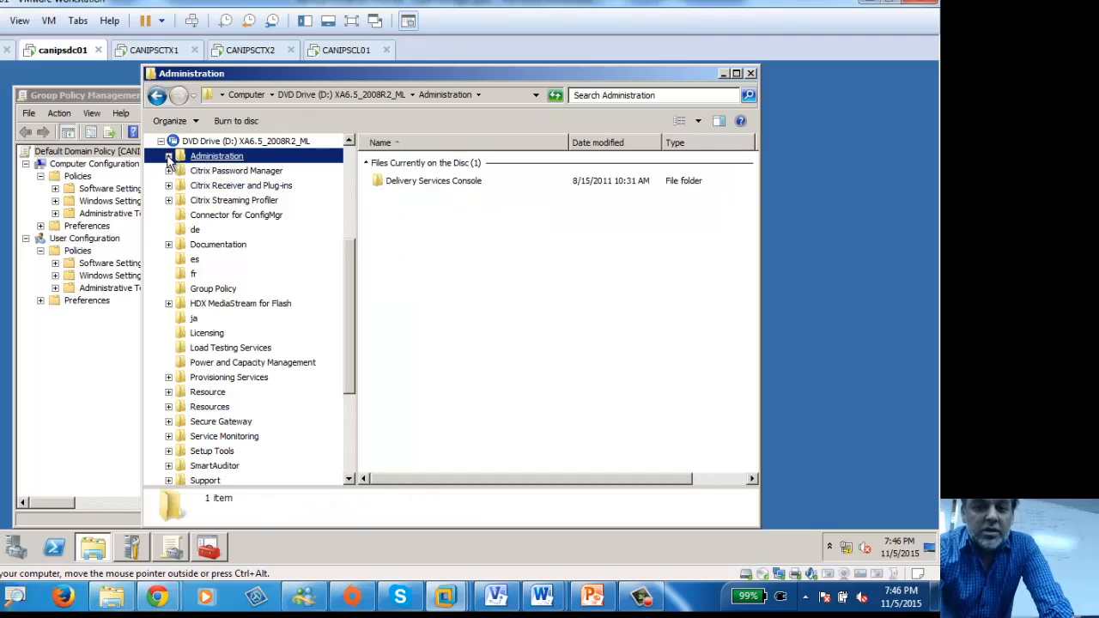
left_click(170, 157)
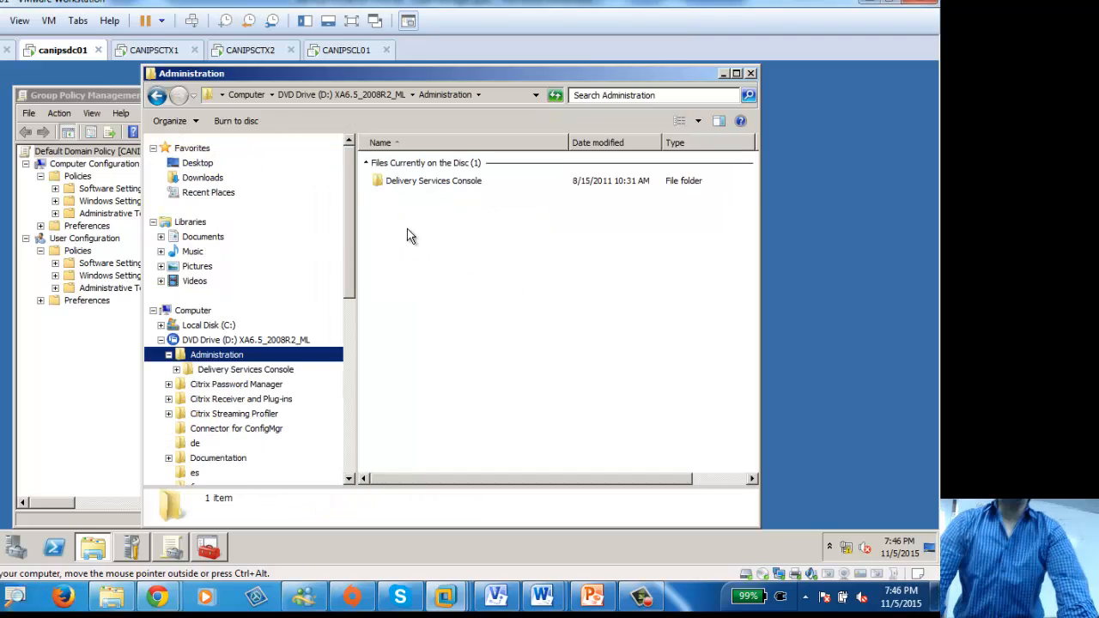
Step: Open Delivery Services Console > setup and select the CitrixGroupPolicyManagement_x64 installer
left_click(225, 370)
left_click(177, 370)
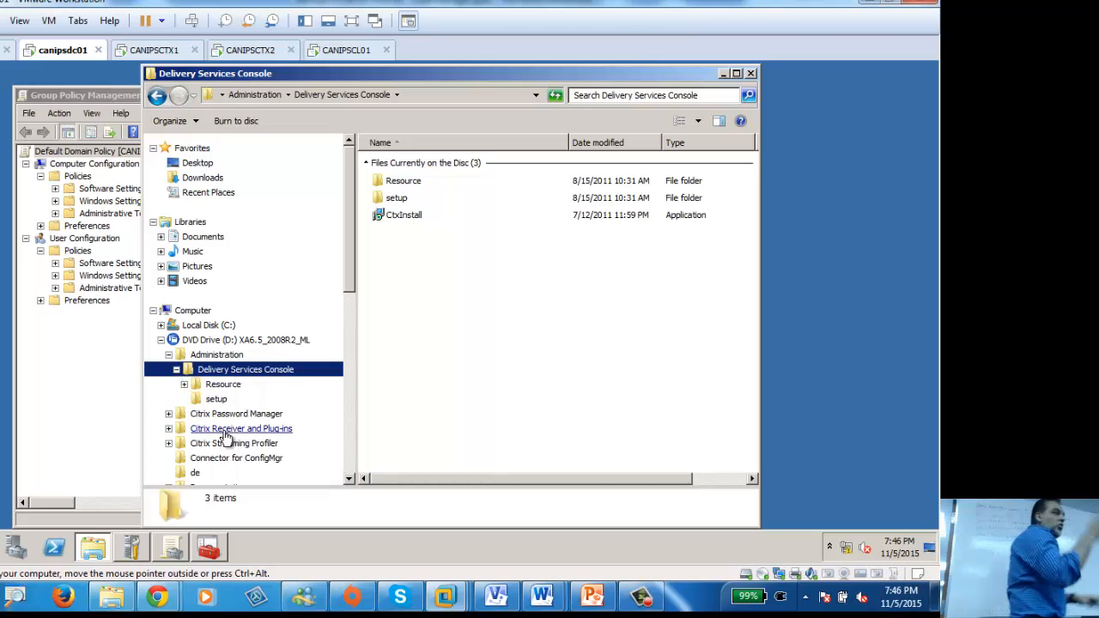
left_click(220, 387)
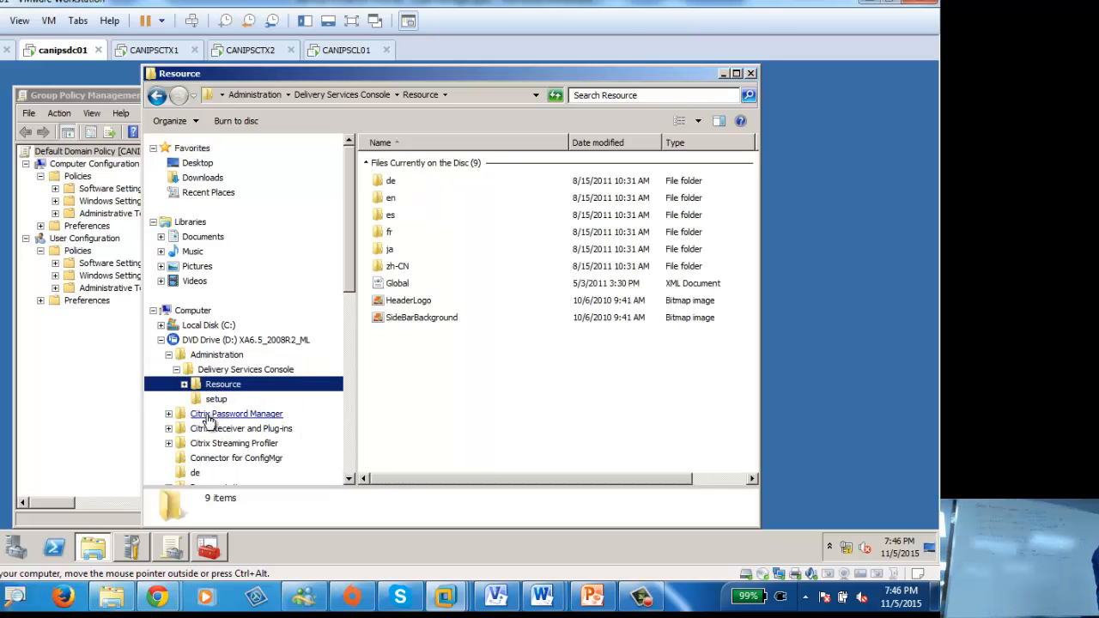
left_click(220, 401)
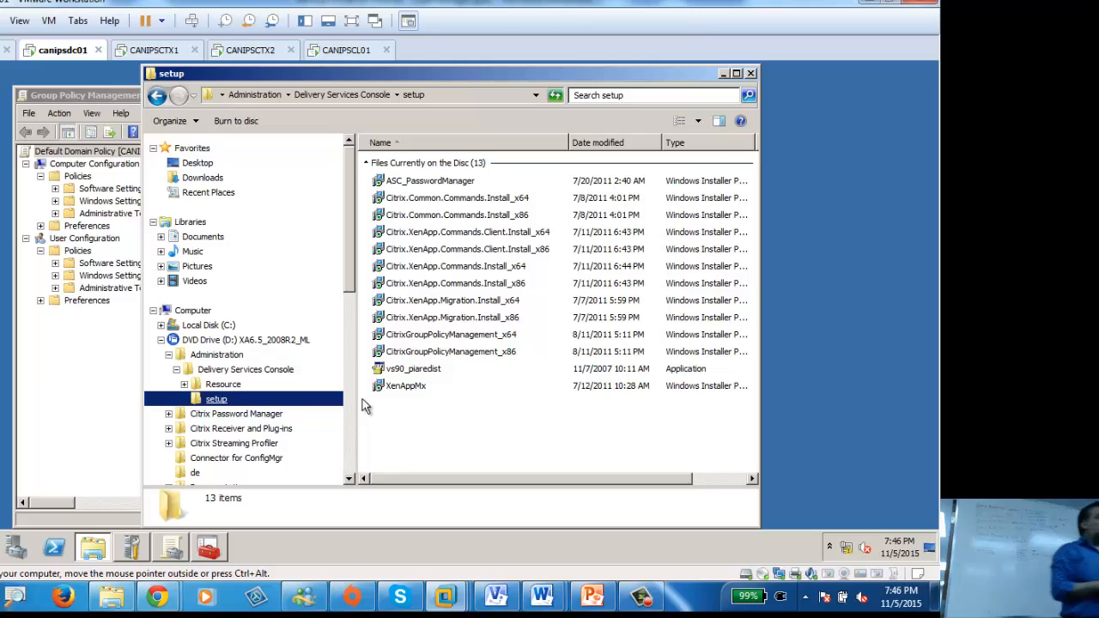
left_click(412, 338)
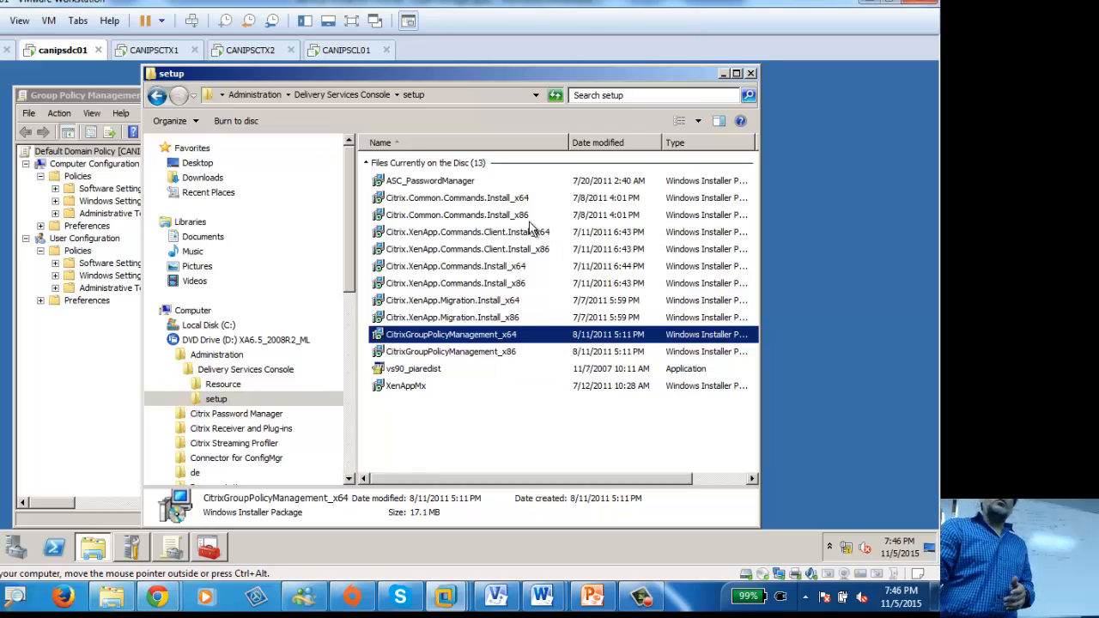
Step: Maximize Explorer, show the folder path, and run CitrixGroupPolicyManagement_x64 from the DVD setup folder
double_click(492, 75)
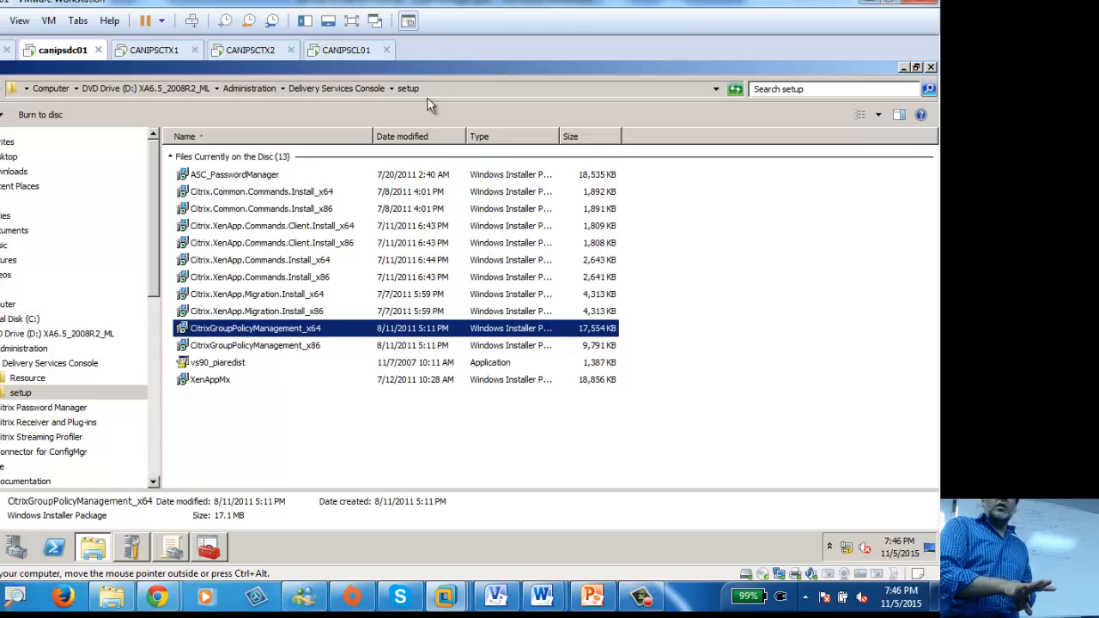
left_click(459, 88)
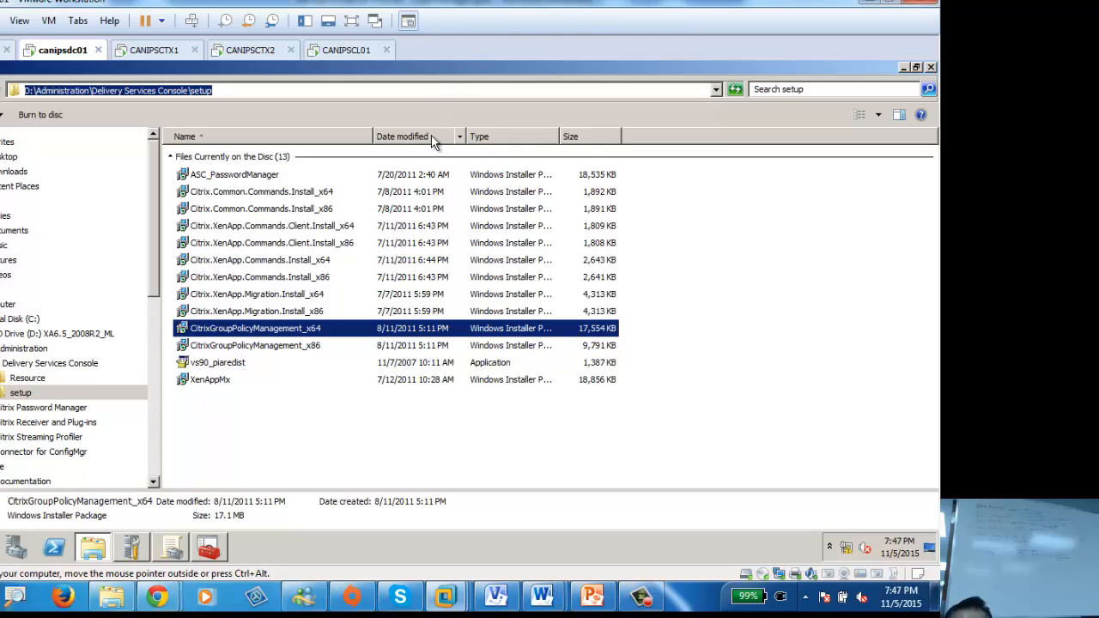
double_click(250, 332)
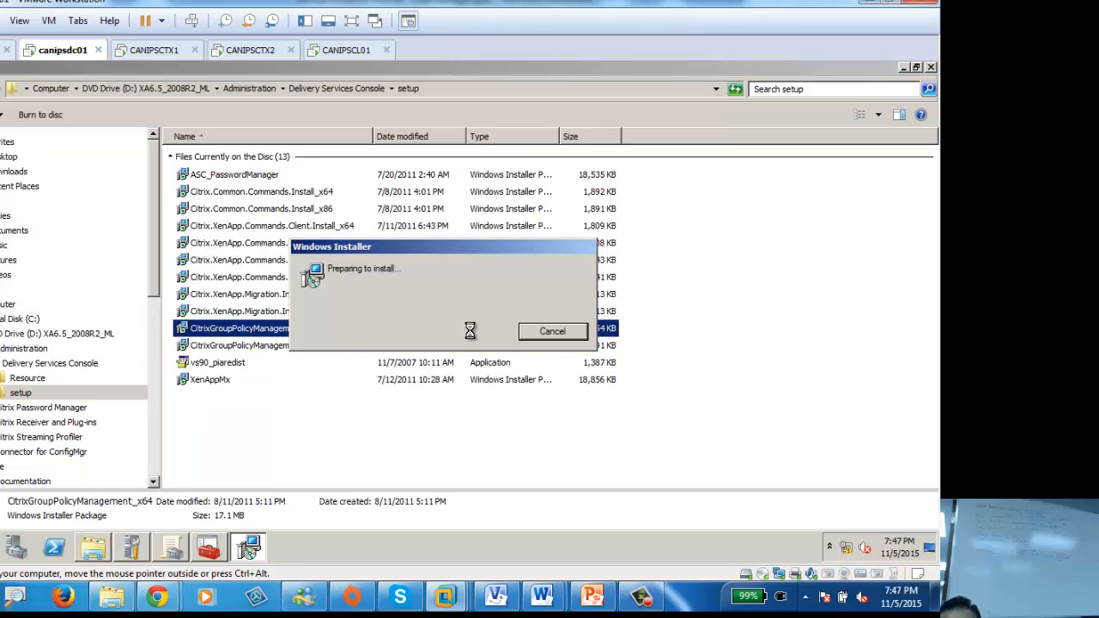
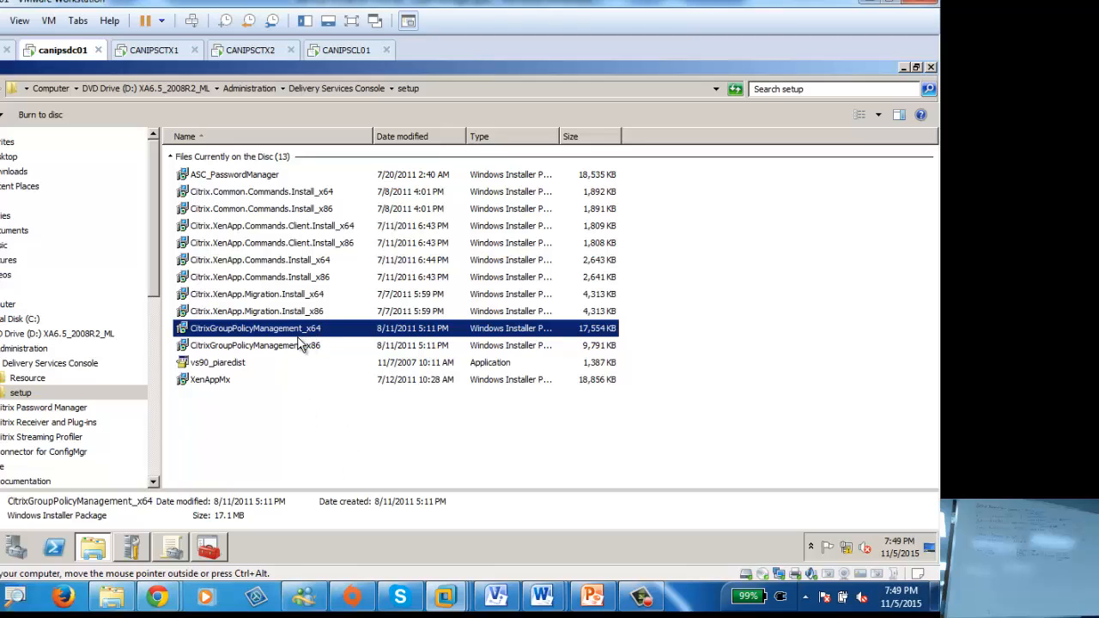
Step: Run the CitrixGroupPolicyManagement_x64 installer from the DVD setup folder and let it finish
double_click(273, 332)
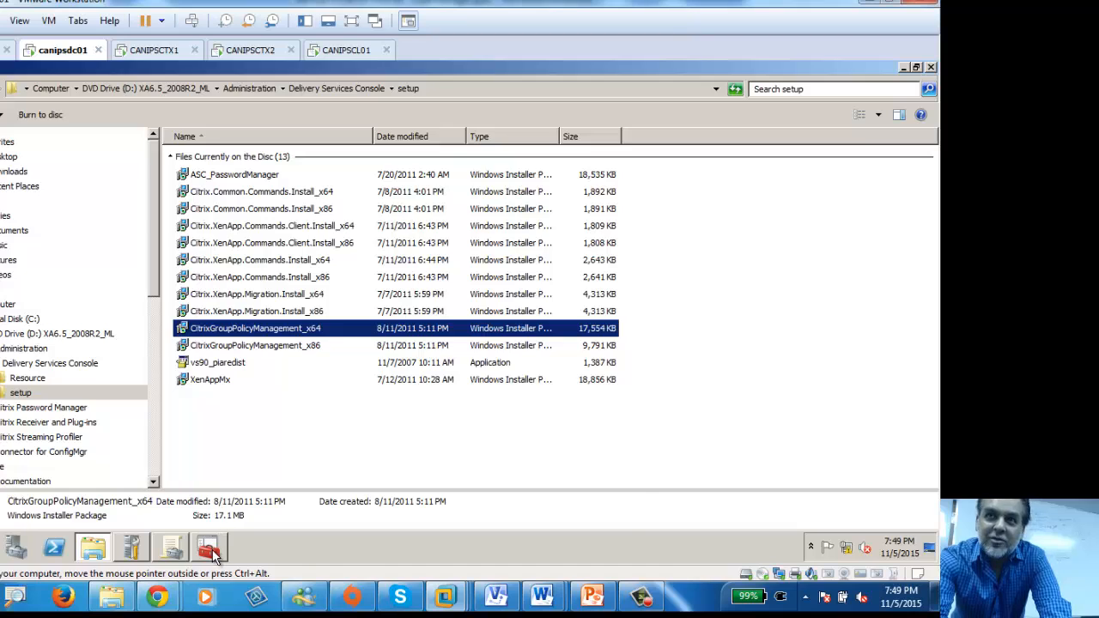
Step: Close and relaunch Group Policy Management so the Citrix snap-in loads, then switch to CANIPSCTX1
left_click(624, 95)
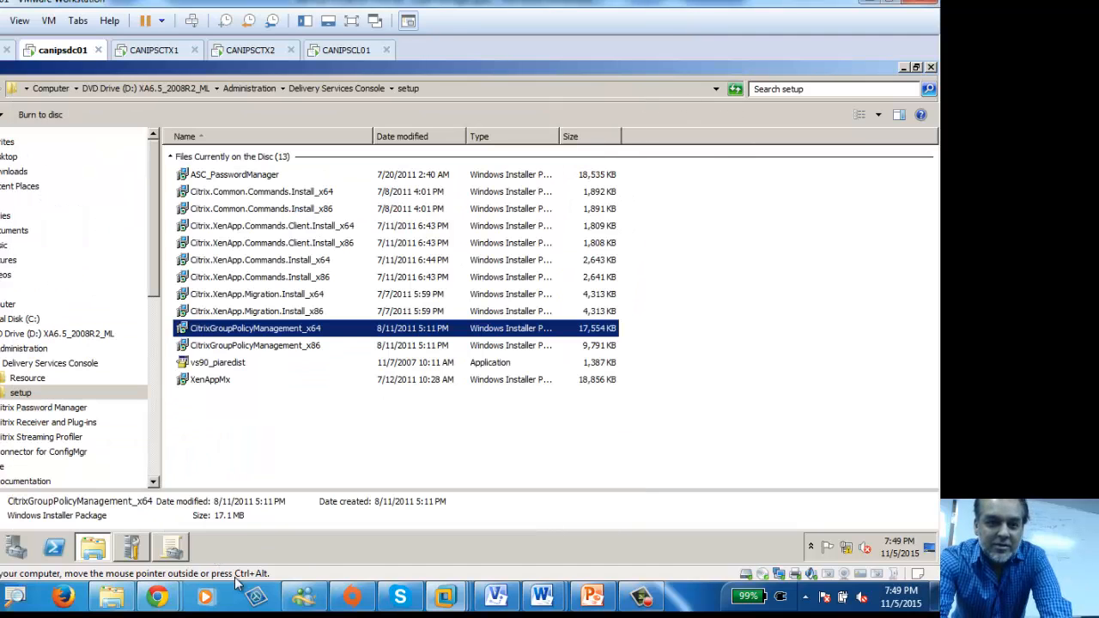
left_click(171, 547)
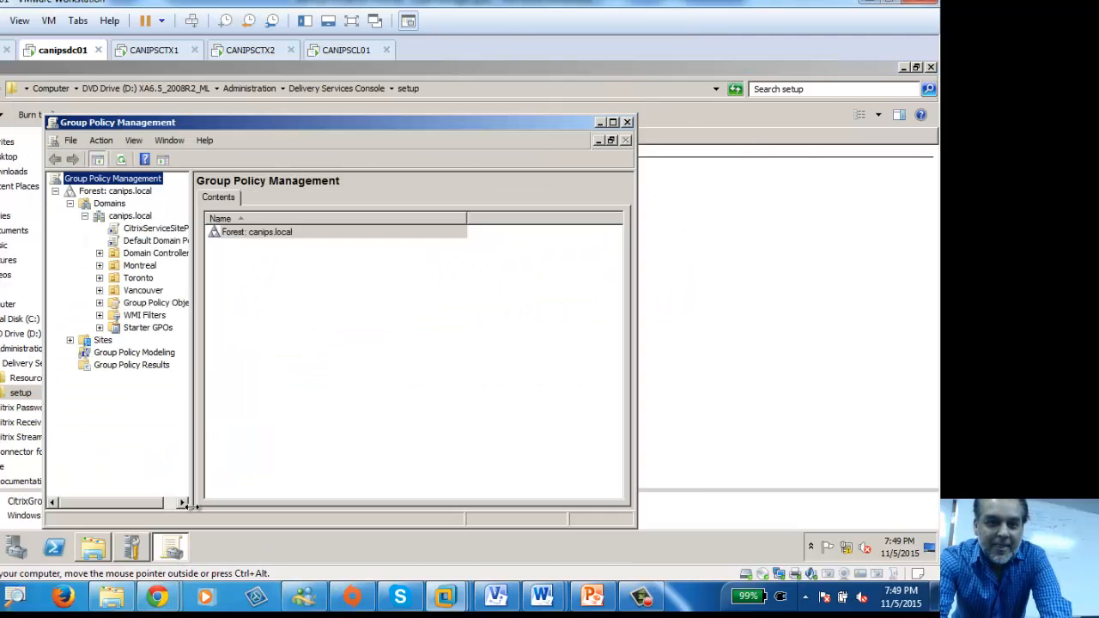
left_click(628, 122)
key("super")
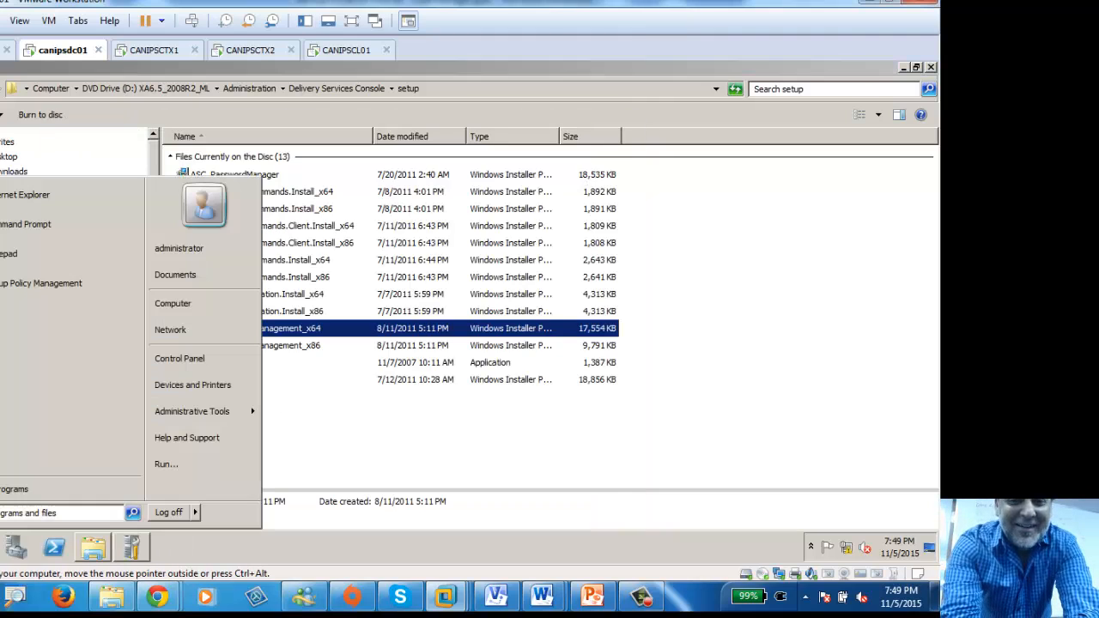
left_click(49, 283)
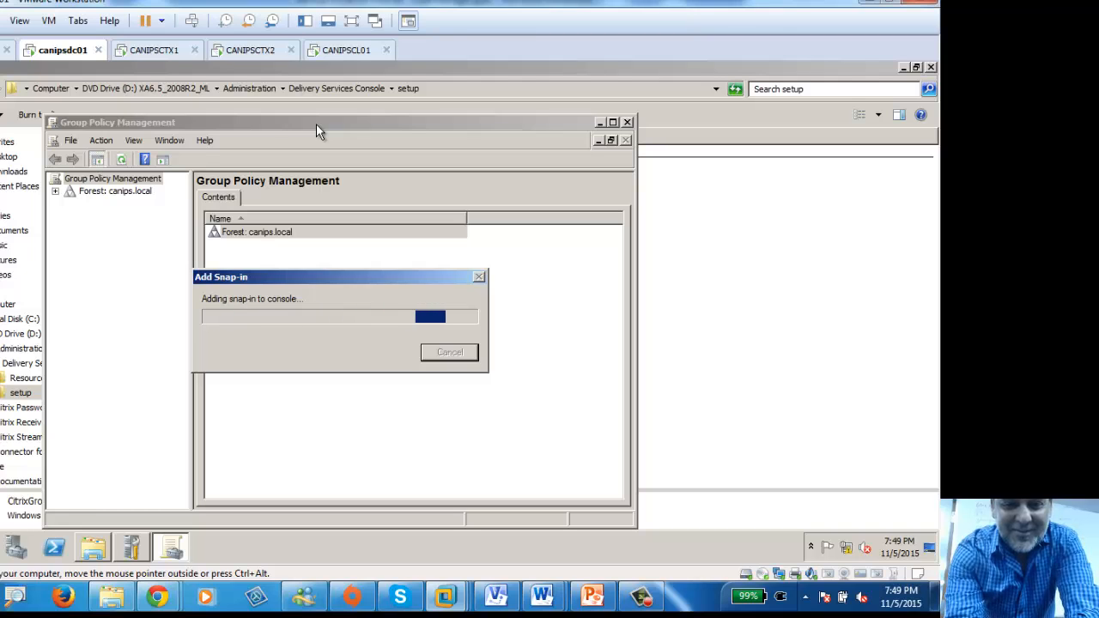
left_click(171, 51)
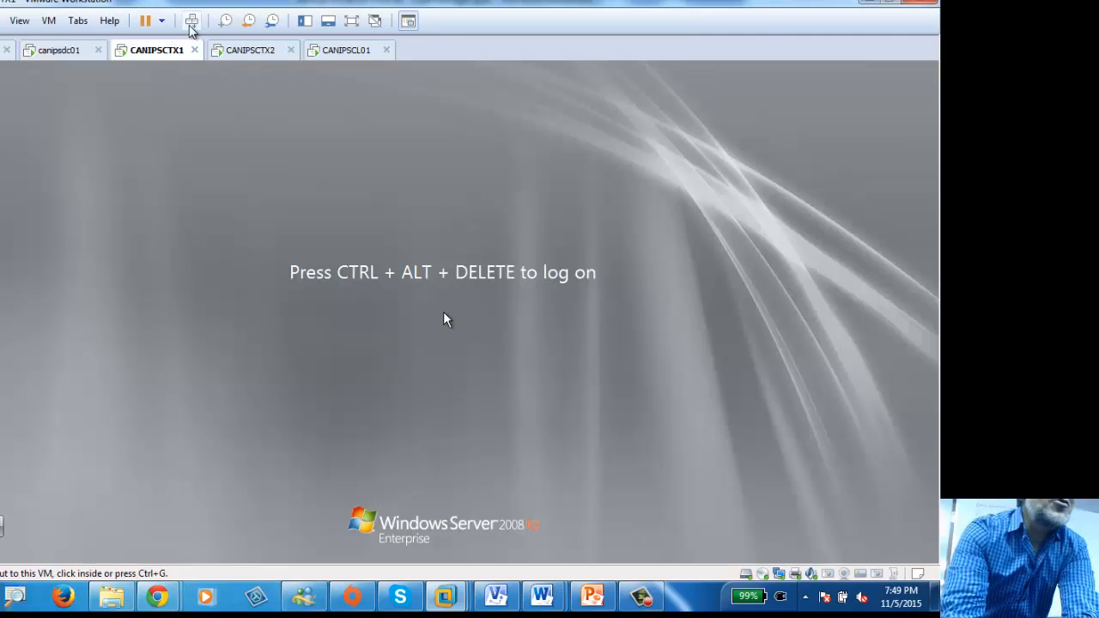
Step: Log on to CANIPSCTX1 with the domain administrator account and its password
left_click(190, 24)
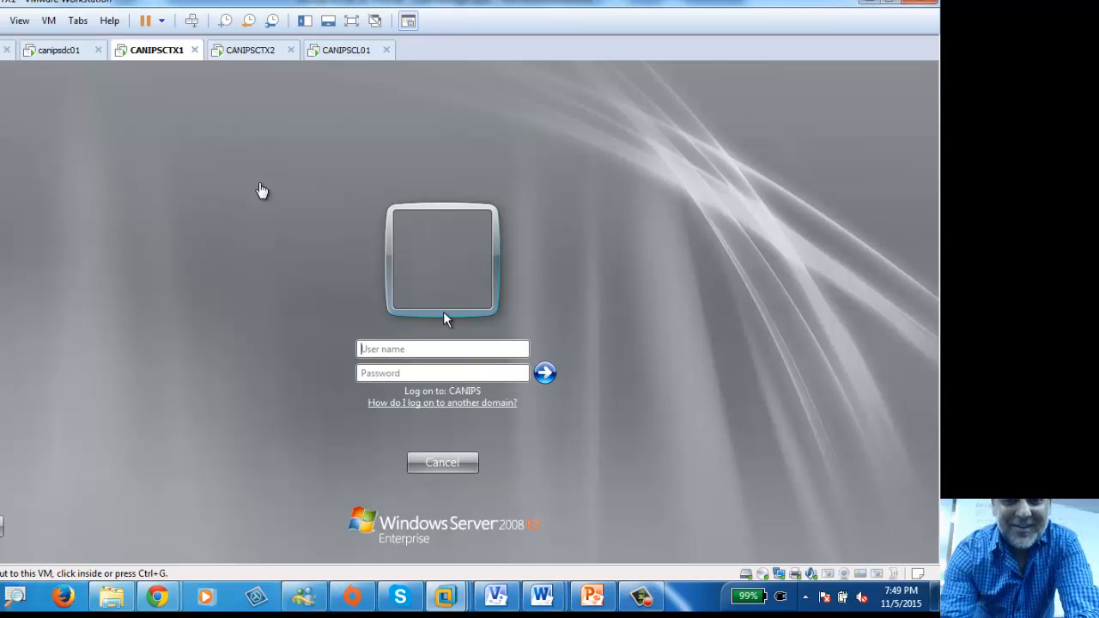
left_click(401, 349)
type("d")
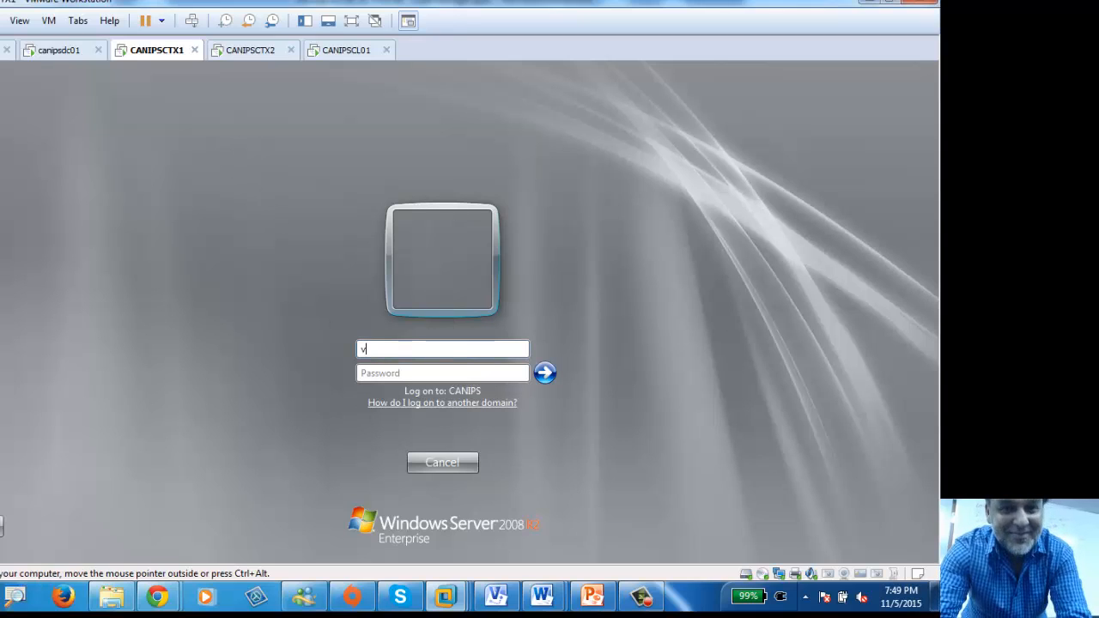
key("BackSpace")
type("canips\\ad")
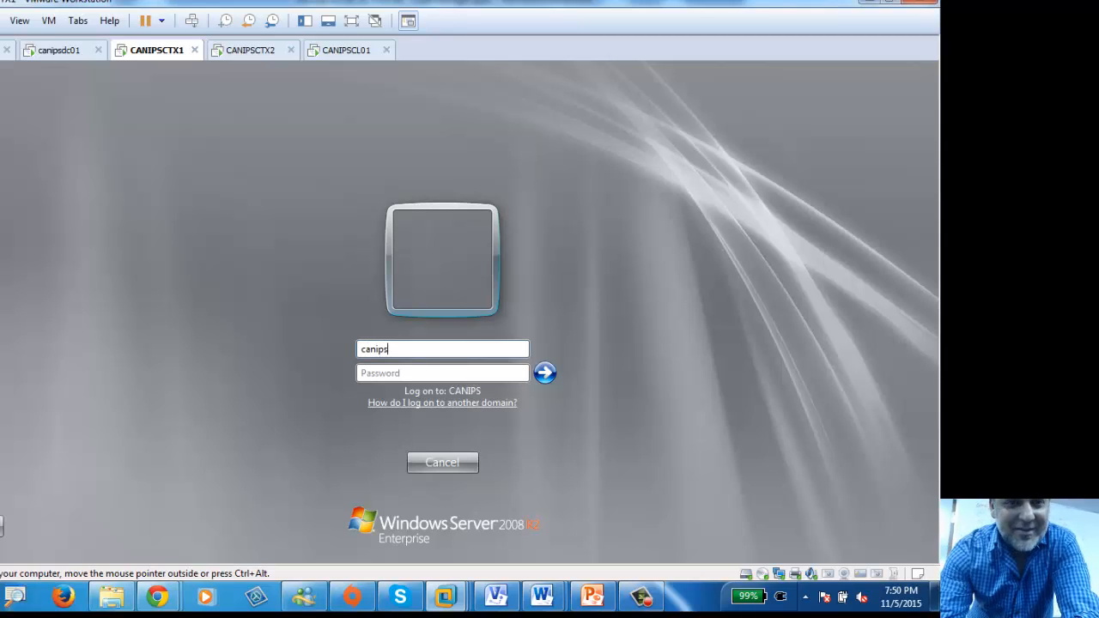
key("BackSpace")
type("\\administar\\")
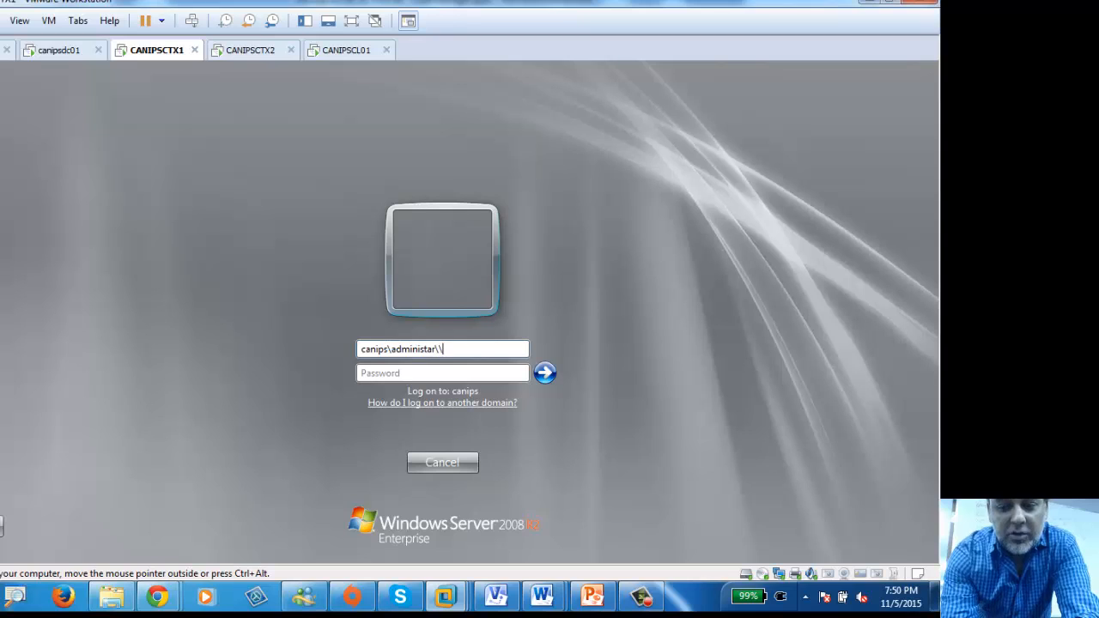
key("BackSpace")
key("BackSpace")
type("rator")
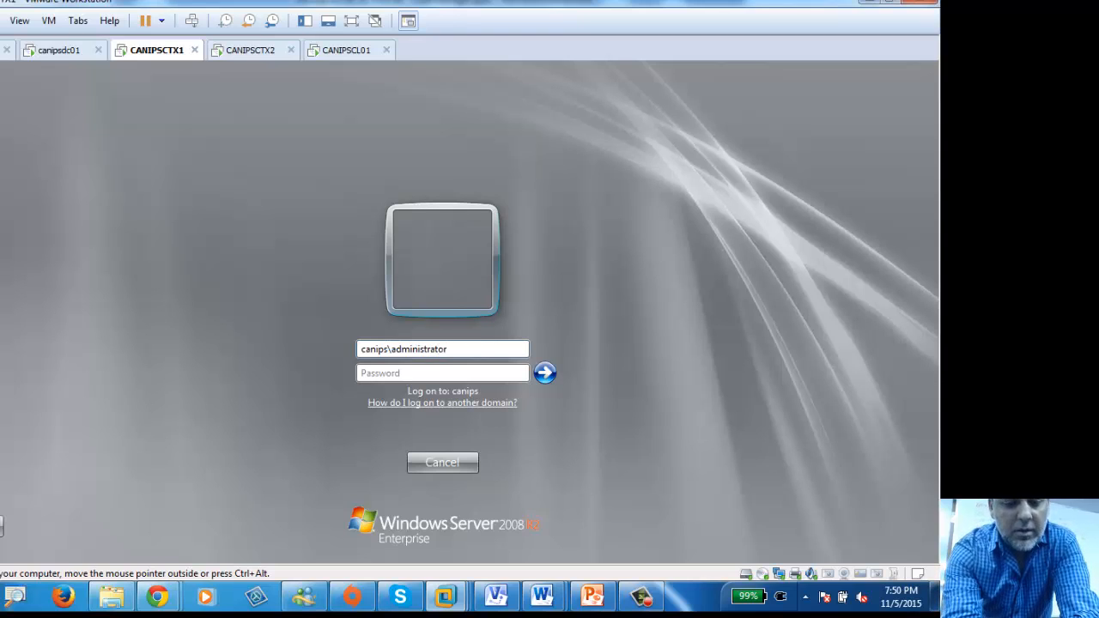
key("Tab")
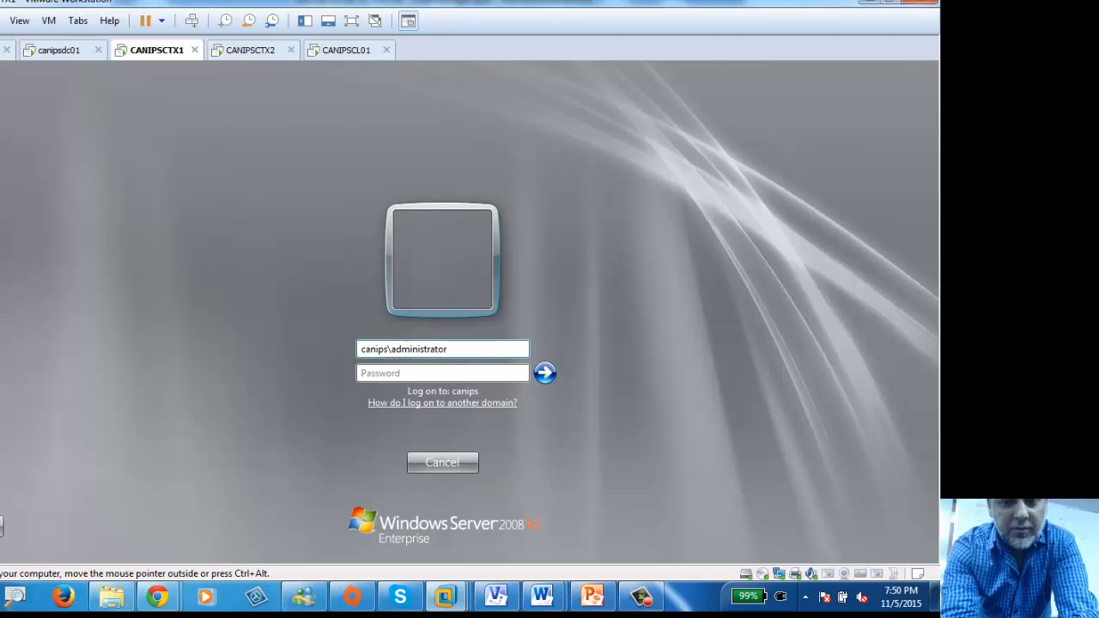
type("••••••")
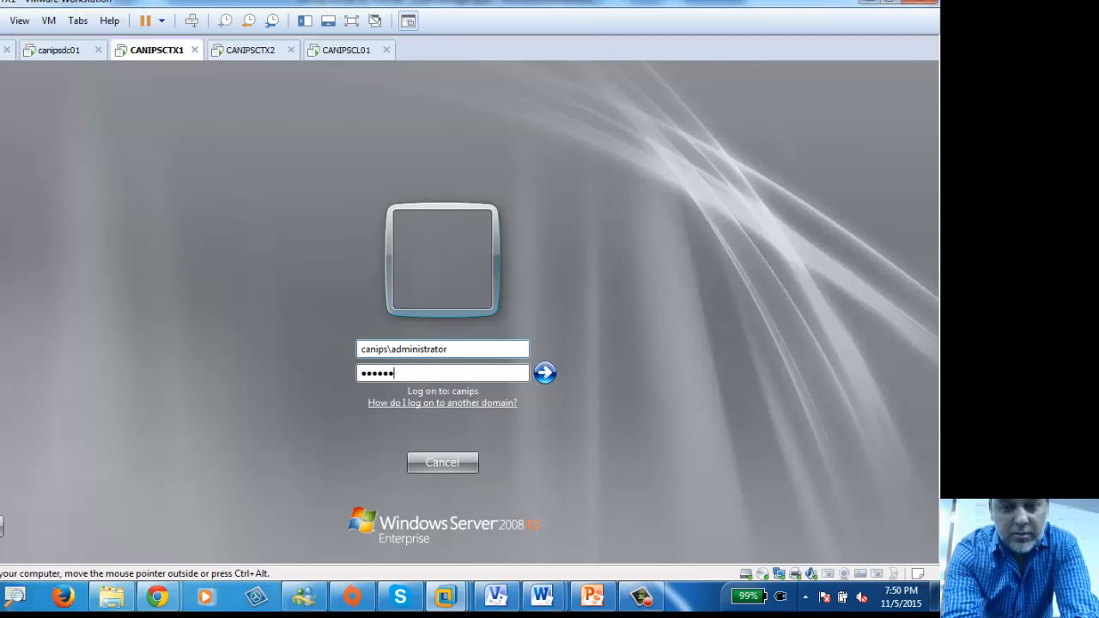
type("•••")
key("Return")
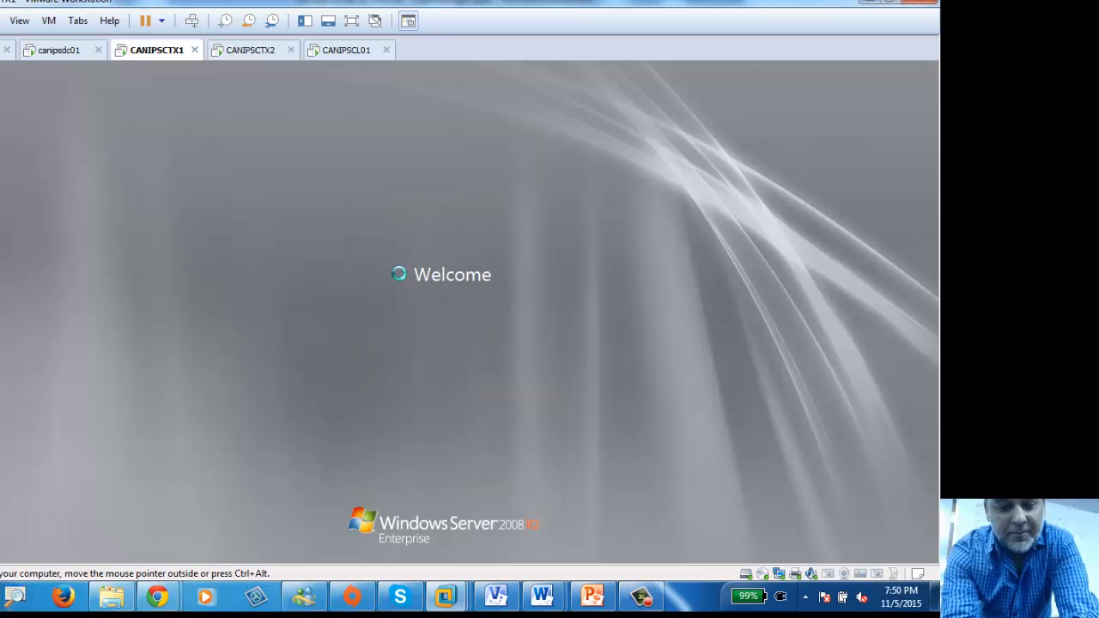
Step: Log on to CANIPSCTX2 with the same domain administrator account and password
left_click(241, 53)
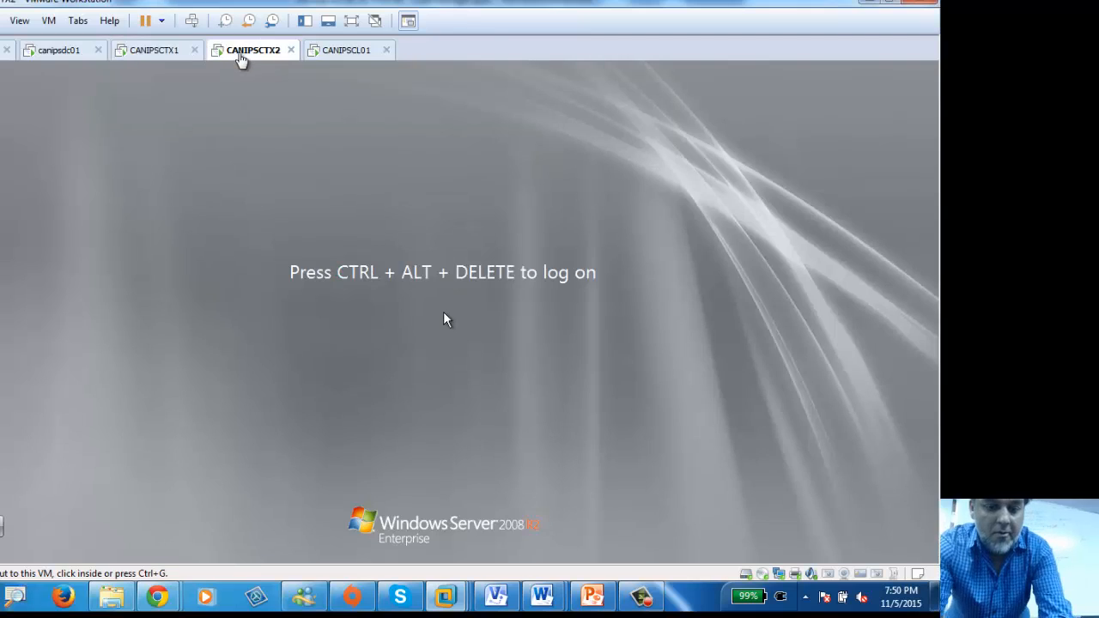
left_click(191, 20)
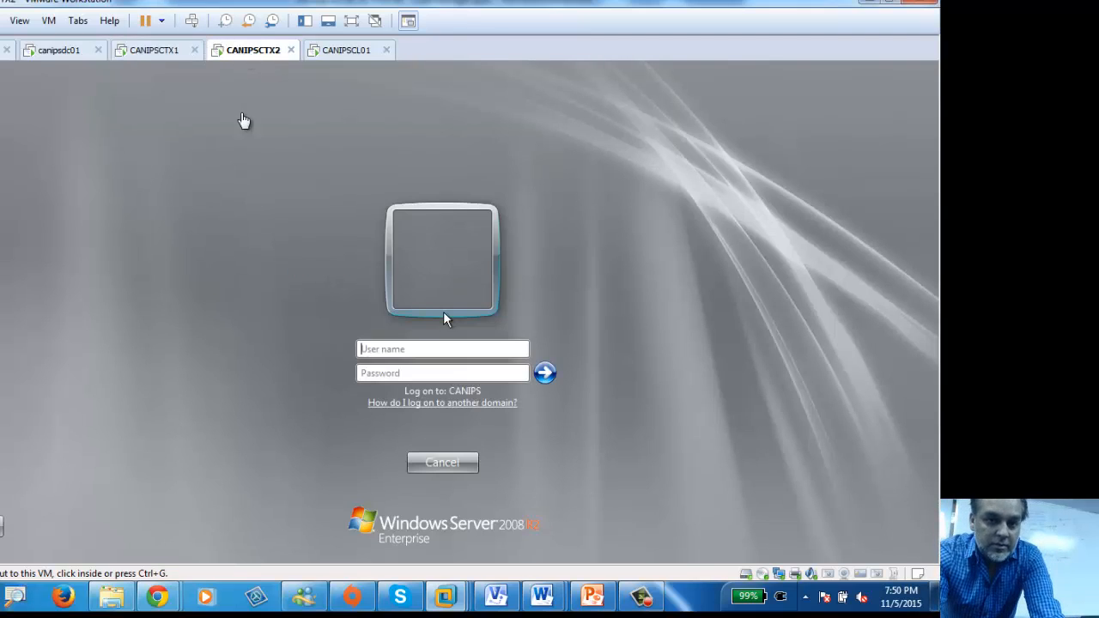
left_click(444, 317)
type("c")
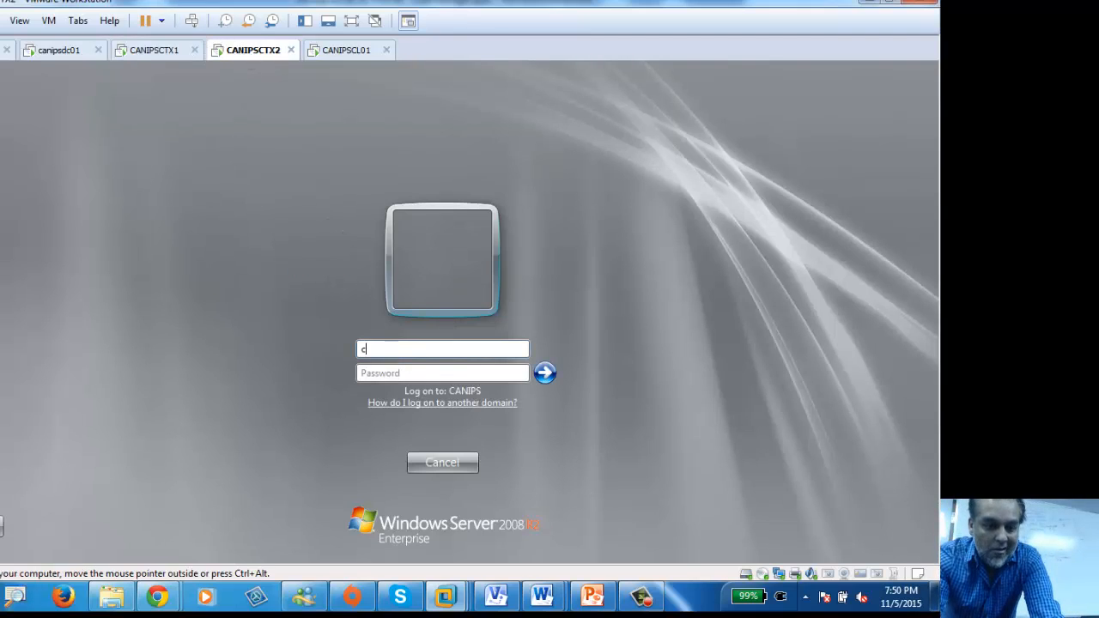
type("anips\\")
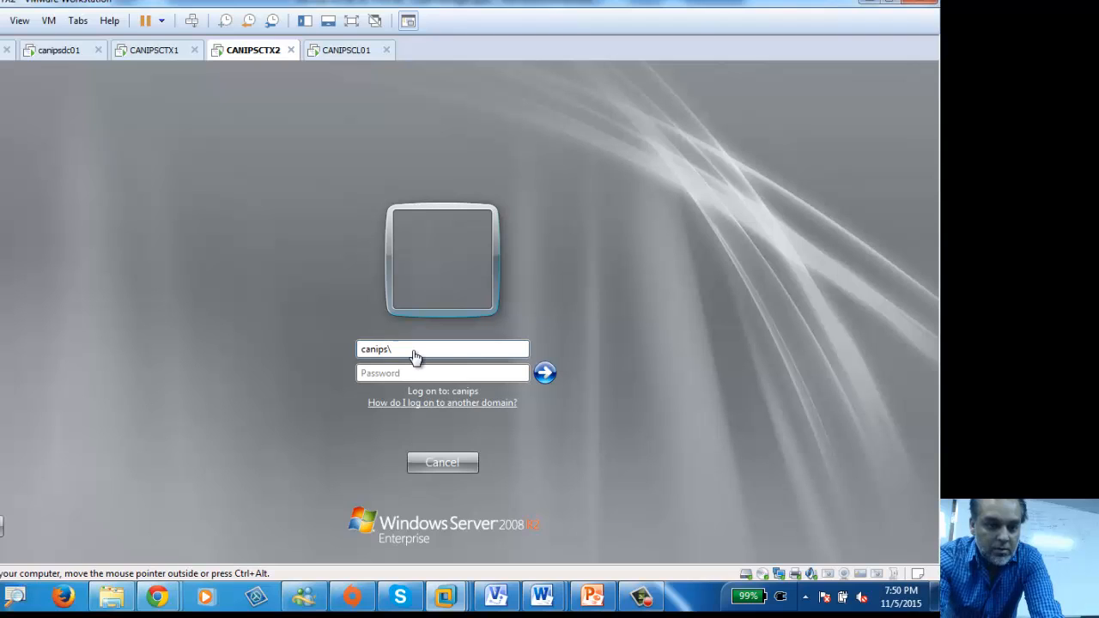
type("administr")
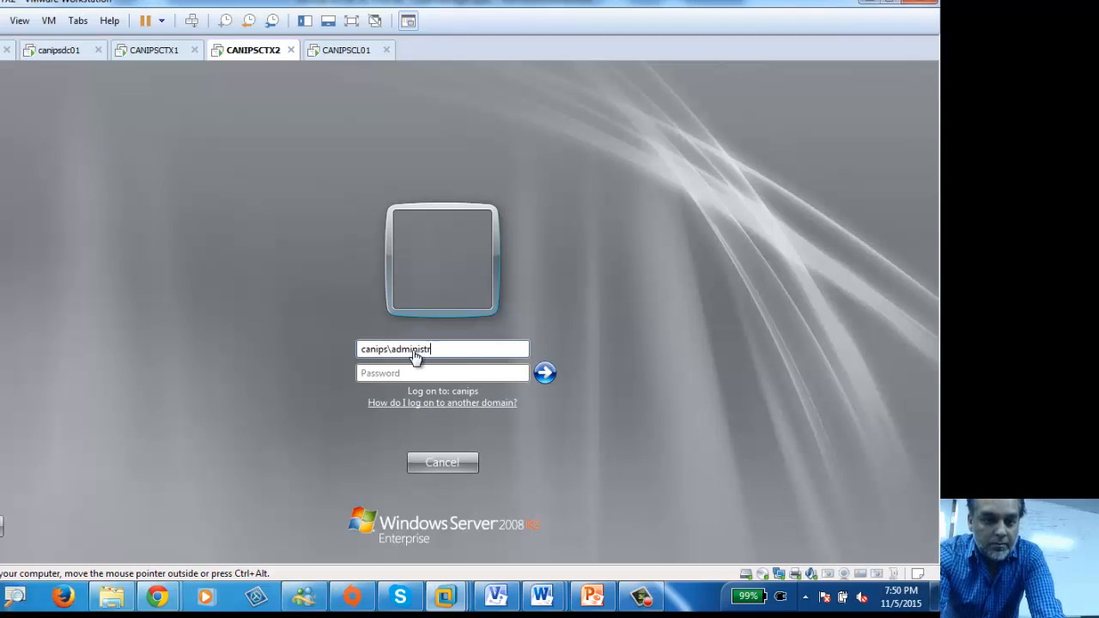
type("ator")
key("Tab")
type("•••••")
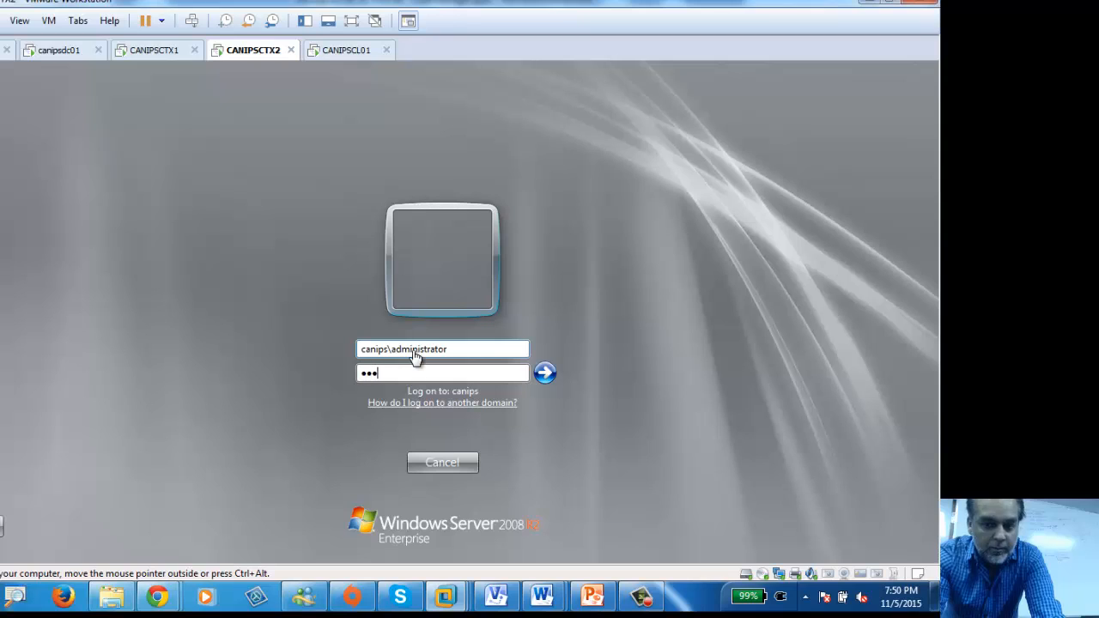
key("BackSpace")
key("BackSpace")
key("BackSpace")
key("BackSpace")
key("BackSpace")
type("•••••")
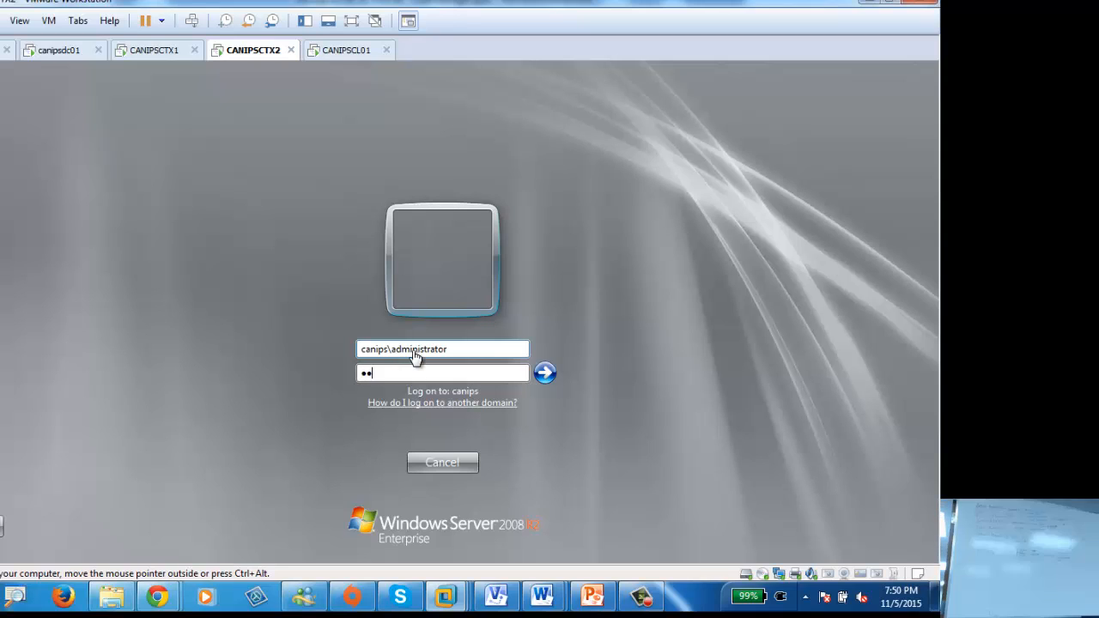
type("••••")
key("Return")
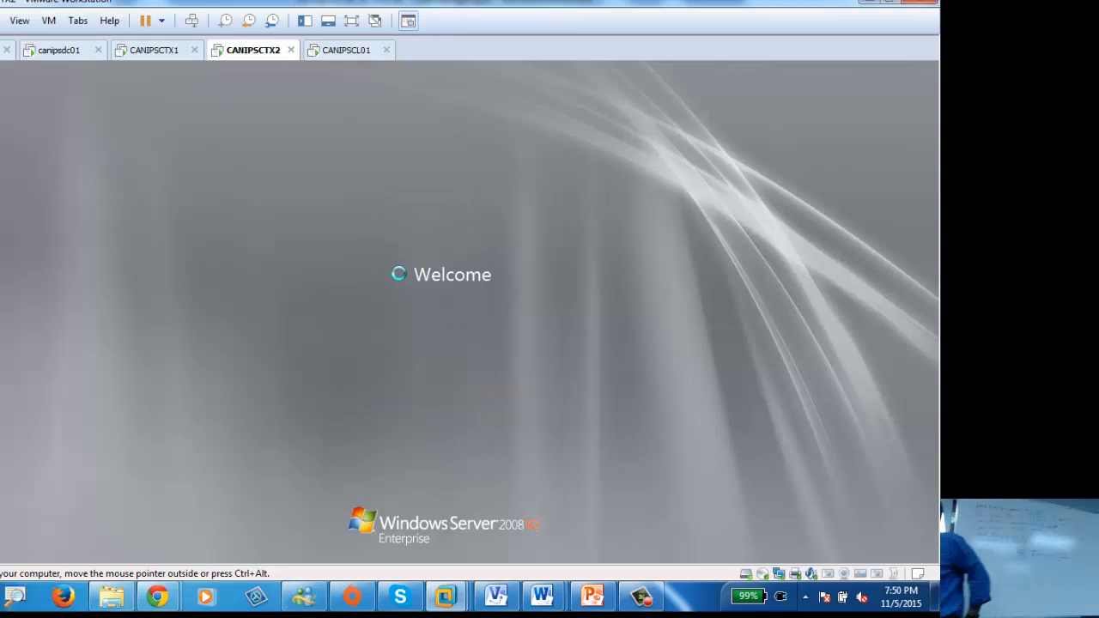
Step: Launch Group Policy Management on CANIPSCTX1, then return to the canipsdc01 domain controller
left_click(155, 50)
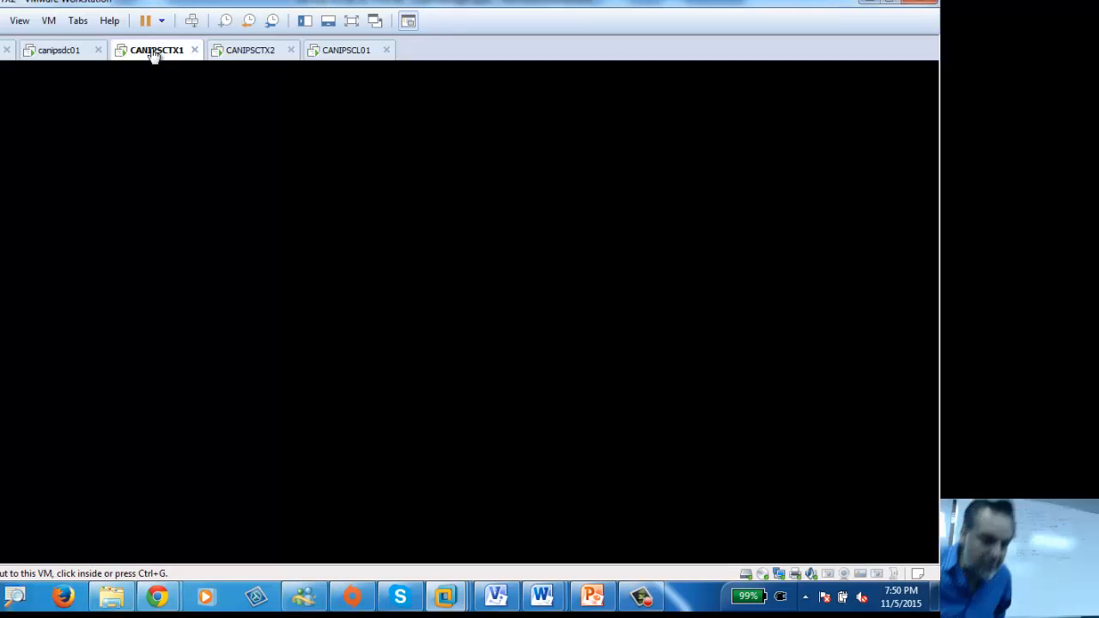
left_click(61, 50)
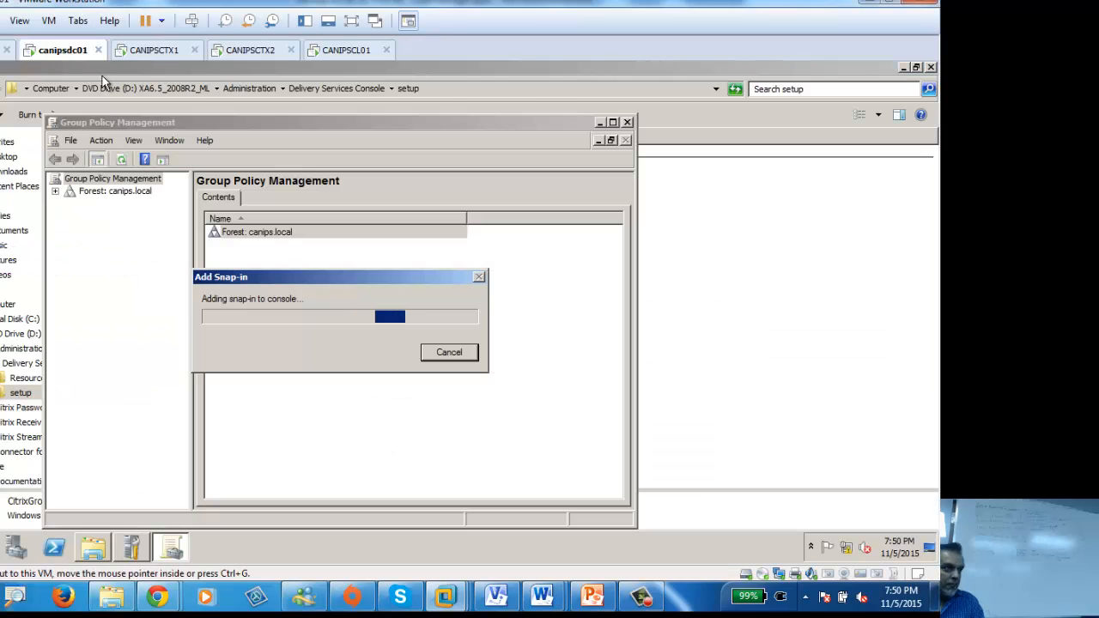
left_click(160, 50)
left_click(1, 547)
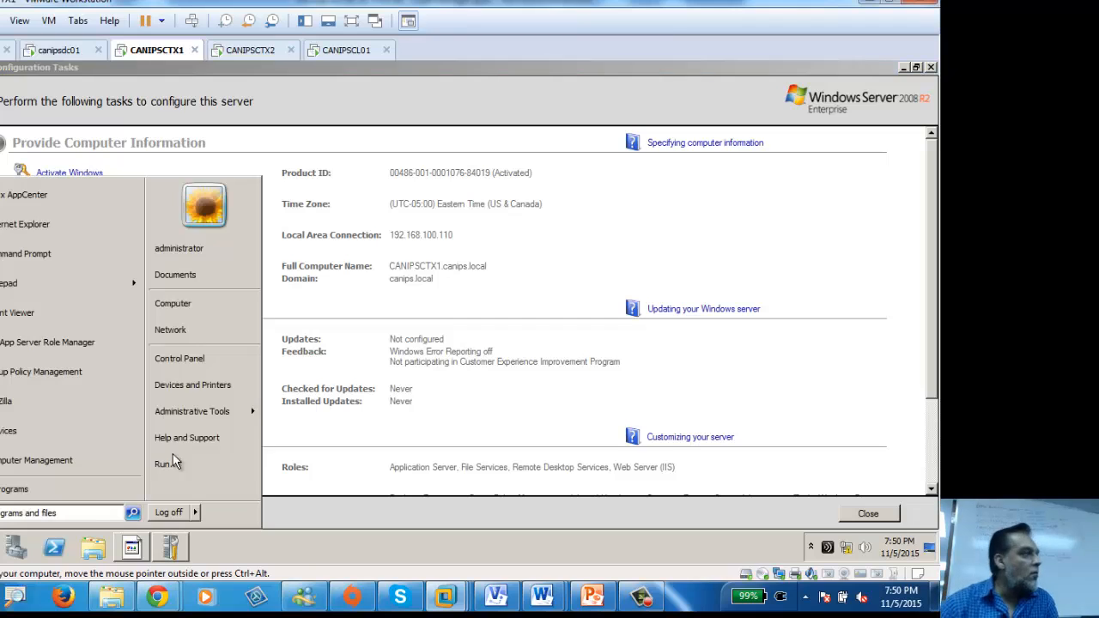
left_click(65, 371)
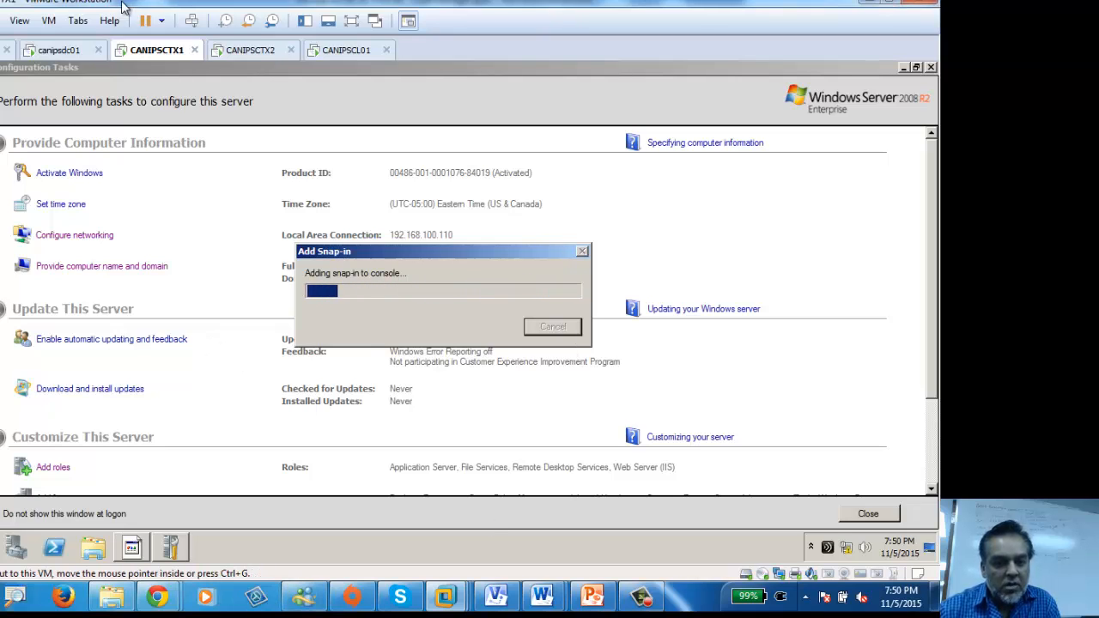
left_click(54, 52)
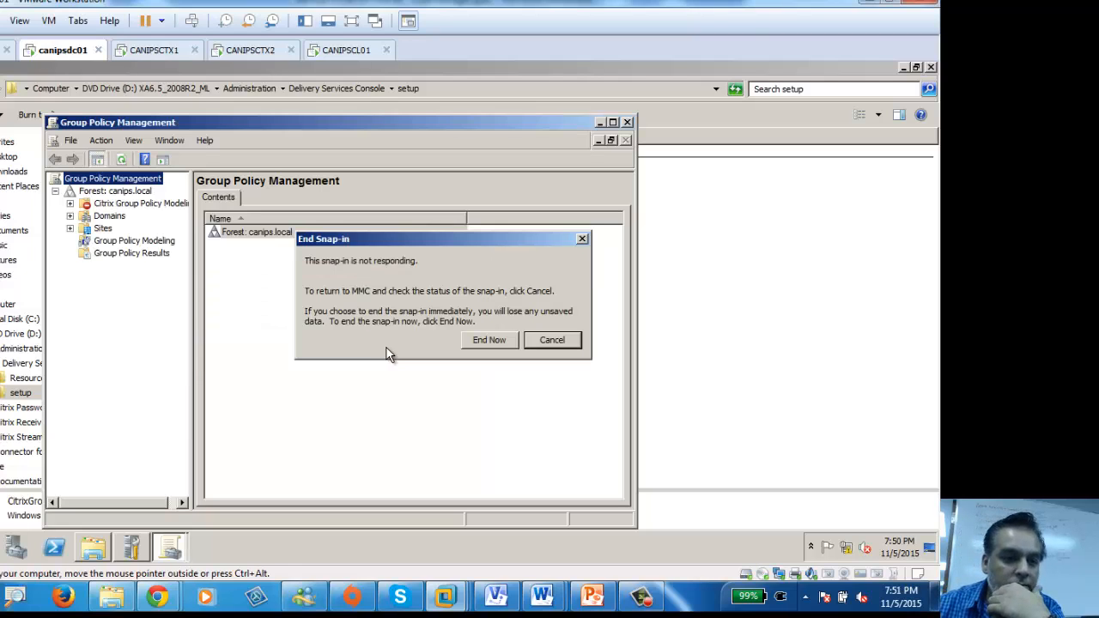
Step: Keep the snap-in running, expand canips.local, and open Default Domain Policy for editing
left_click(551, 341)
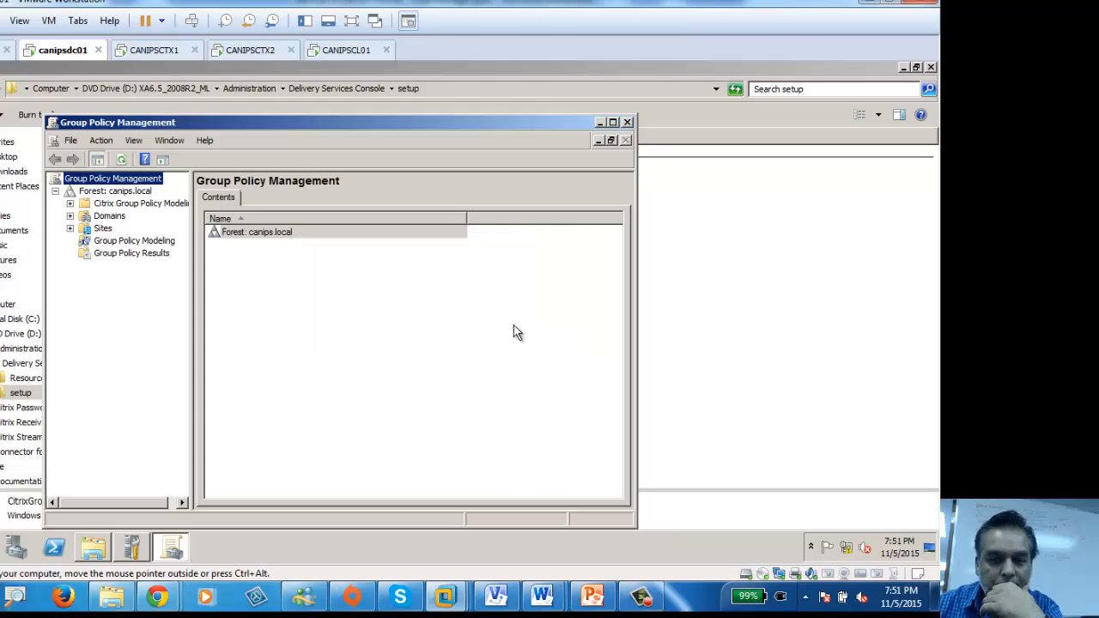
left_click(103, 205)
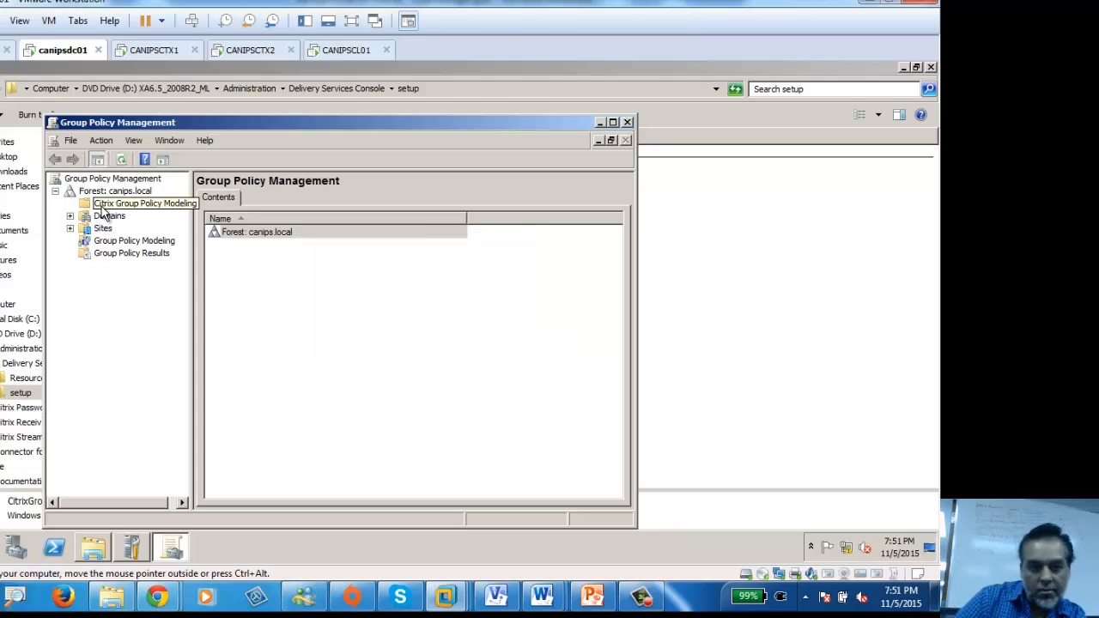
left_click(70, 216)
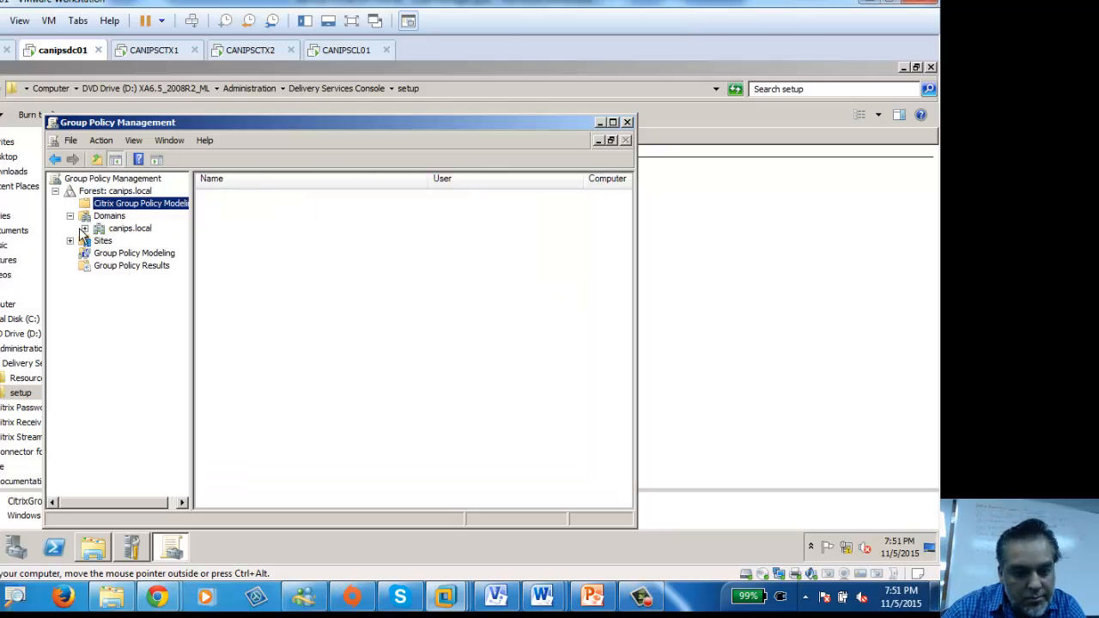
left_click(84, 228)
left_click(152, 253)
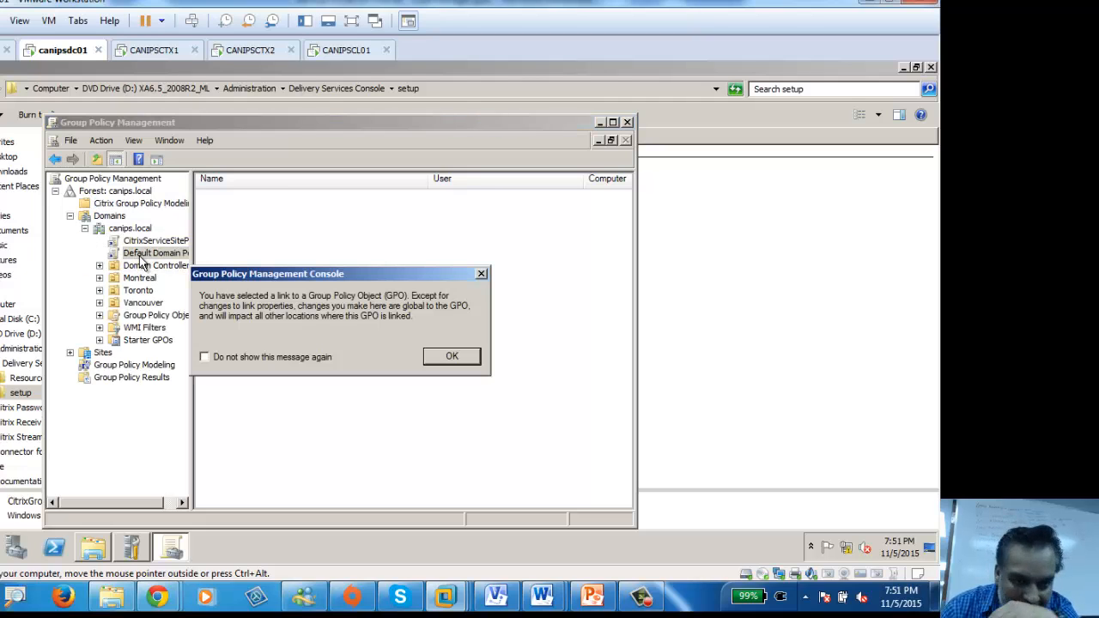
left_click(453, 358)
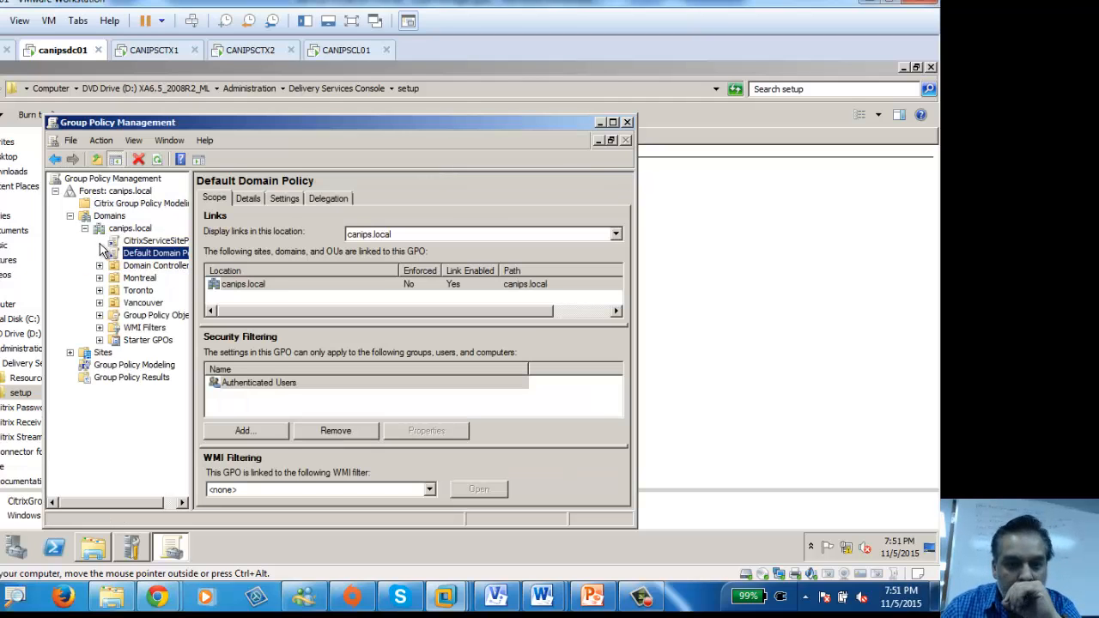
right_click(152, 254)
left_click(182, 261)
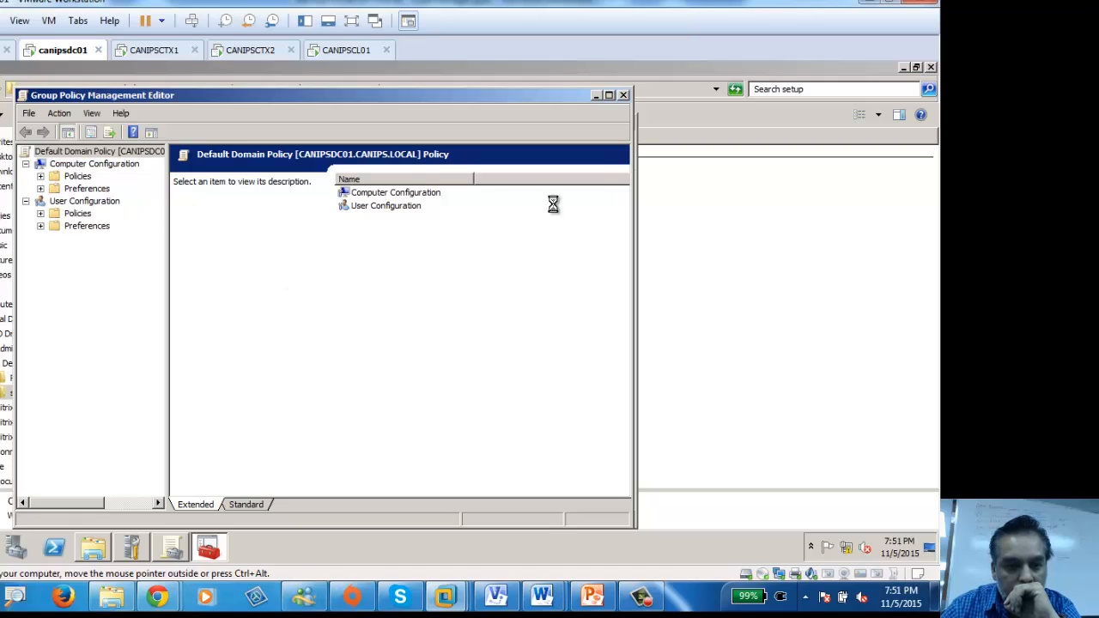
left_click(138, 50)
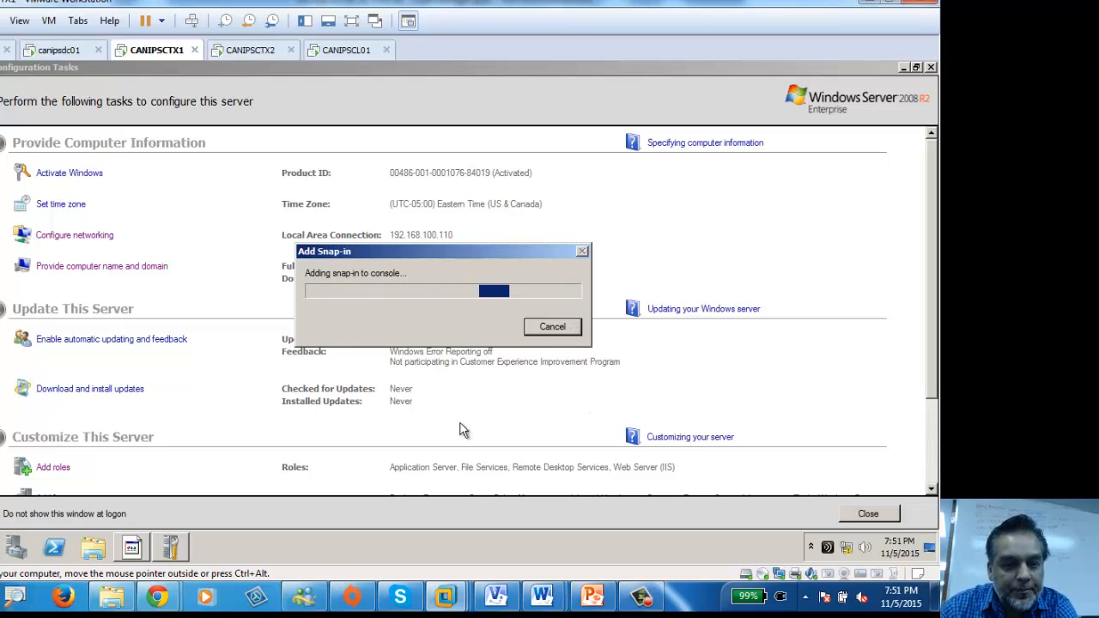
Step: Bring up Chrome's Google results for 'citrix server gpm take long time' and scroll through them
mouse_move(169, 602)
left_click(289, 507)
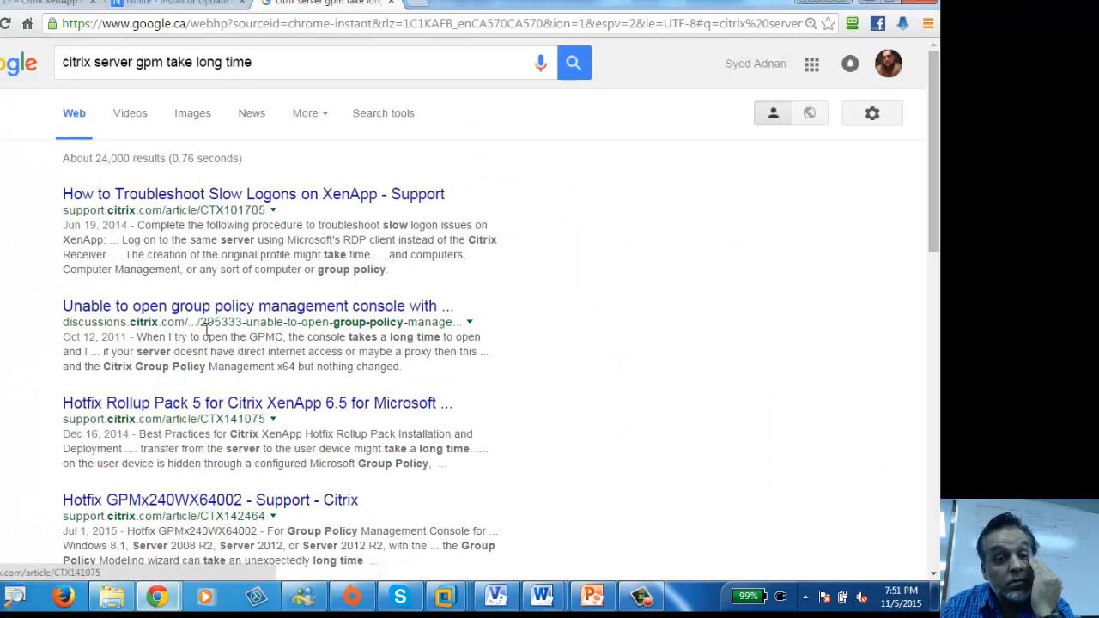
scroll(328, 330, "down", 2)
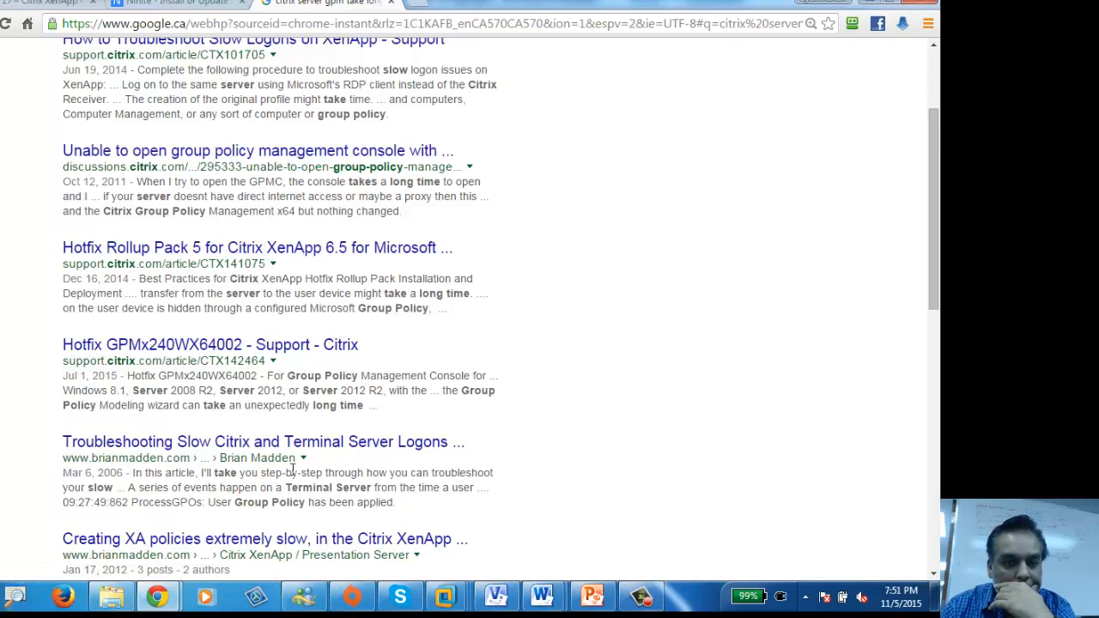
scroll(294, 469, "down", 1)
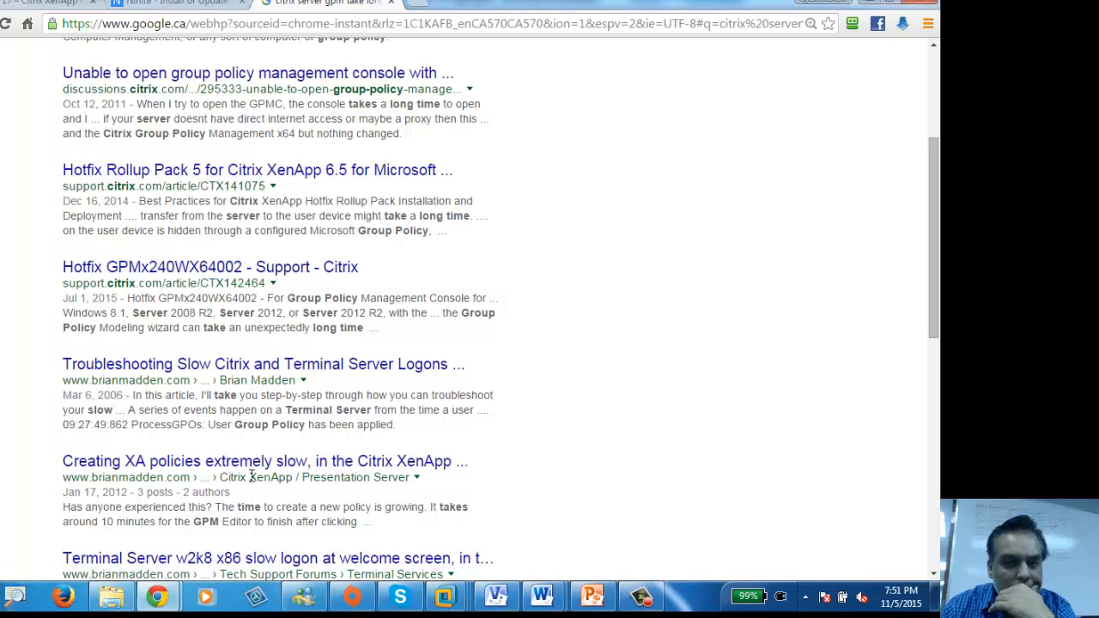
scroll(251, 474, "up", 3)
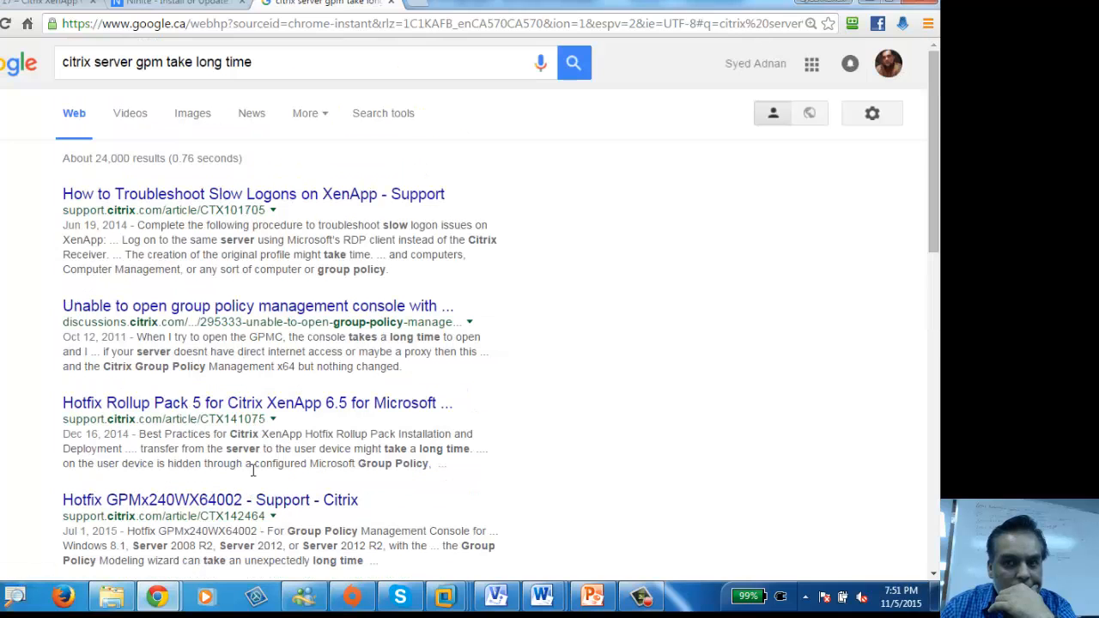
Step: Read Citrix's slow-logon troubleshooting article, then go back to the results and minimize Chrome
left_click(281, 203)
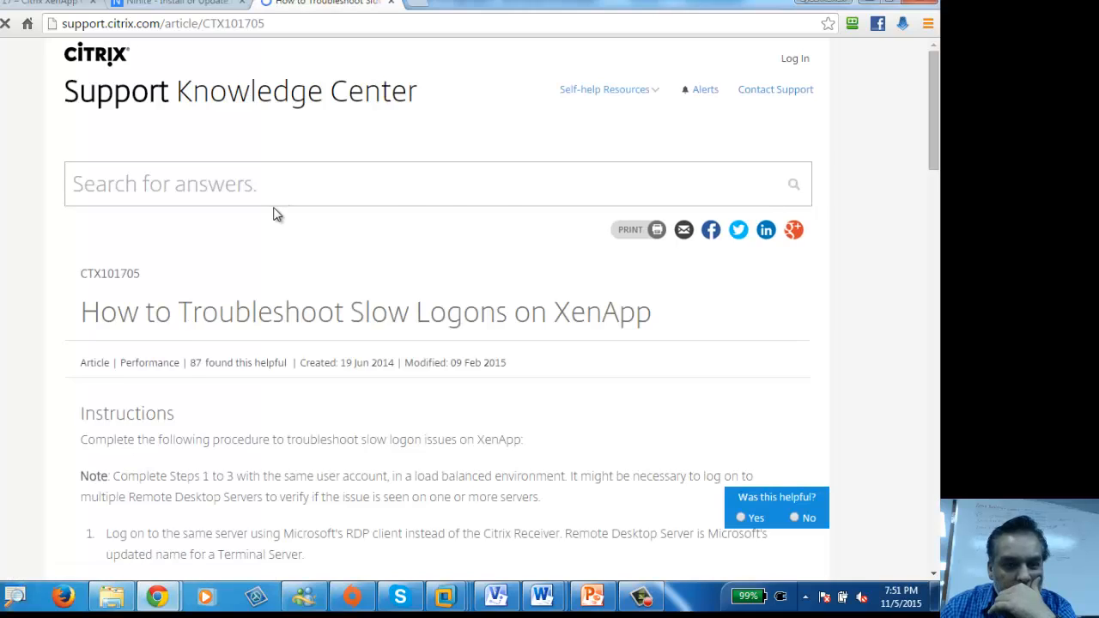
scroll(300, 258, "down", 1)
scroll(316, 292, "down", 3)
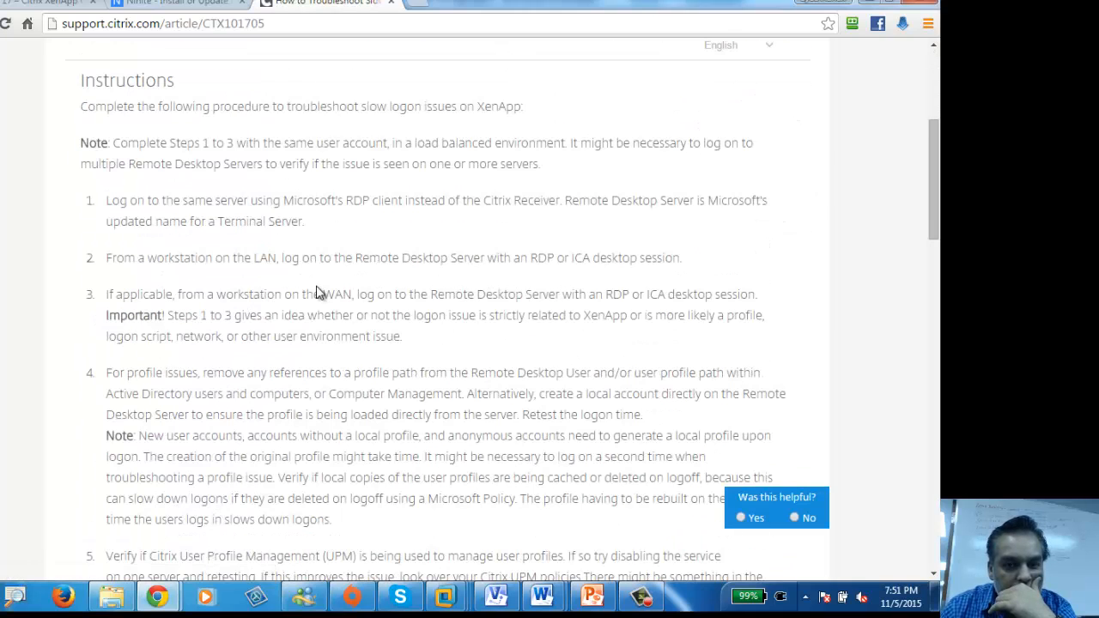
scroll(318, 294, "down", 12)
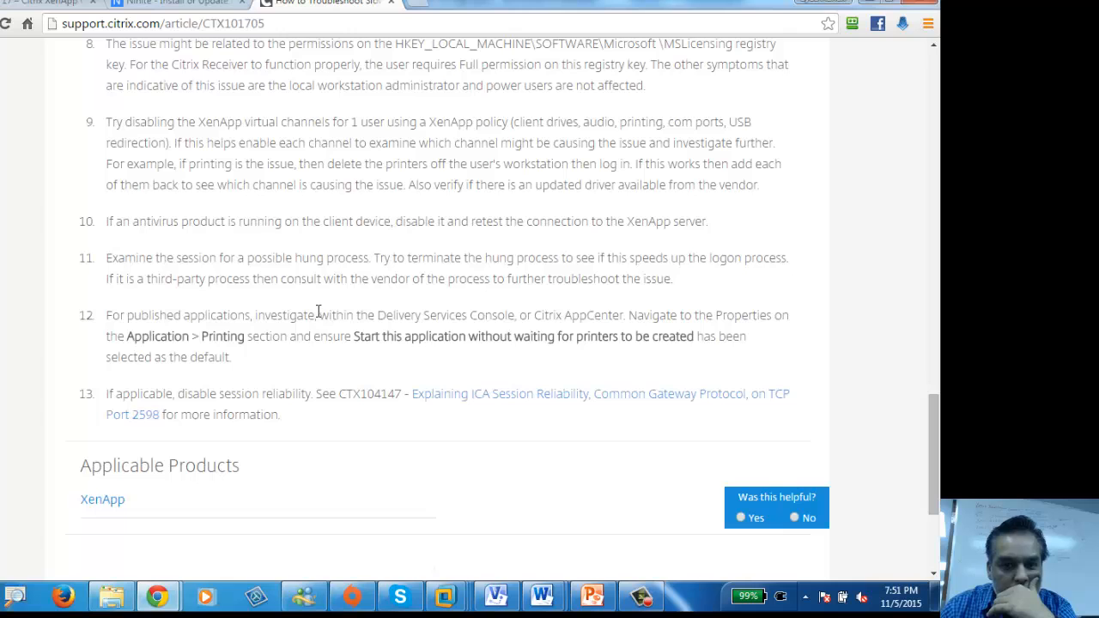
scroll(318, 311, "down", 3)
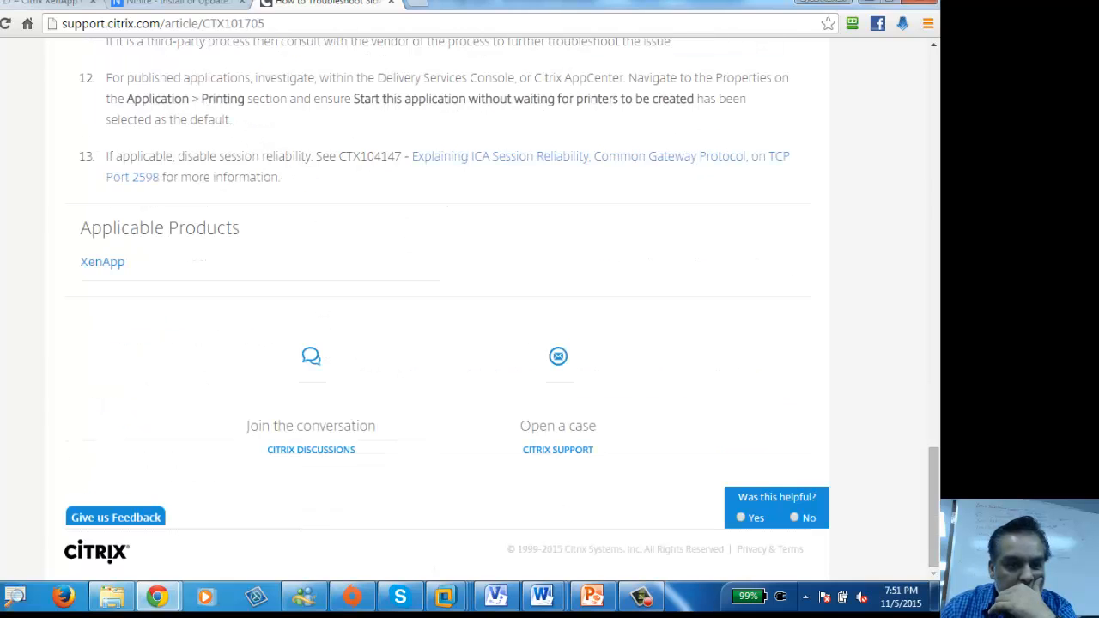
key("alt+Left")
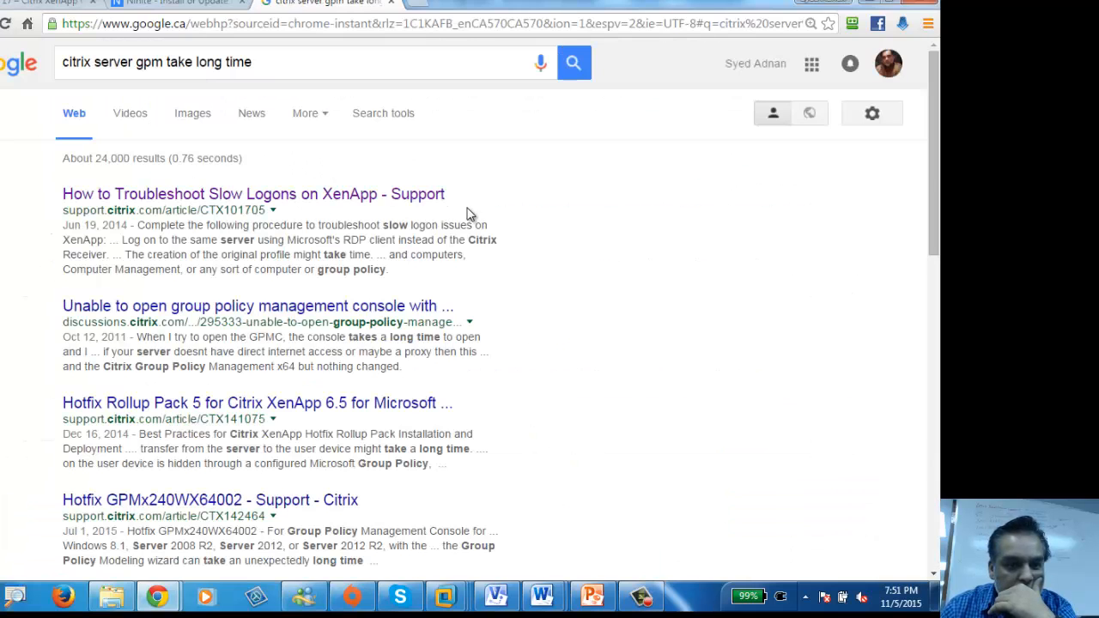
left_click(870, 2)
Step: Launch Internet Explorer and open its Internet Options
left_click(0, 547)
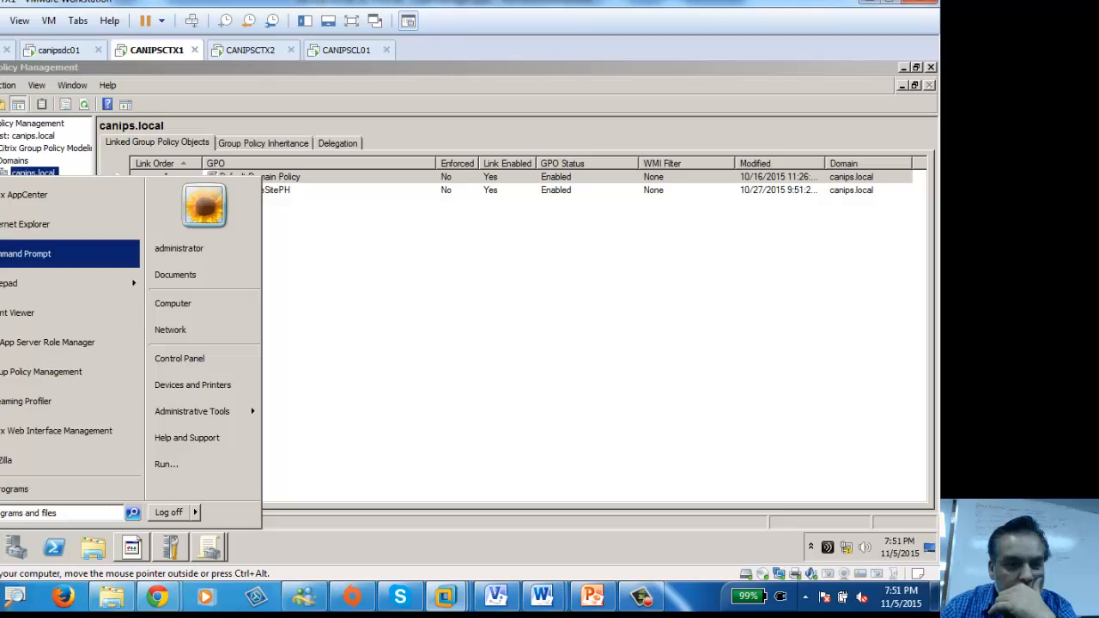
left_click(25, 224)
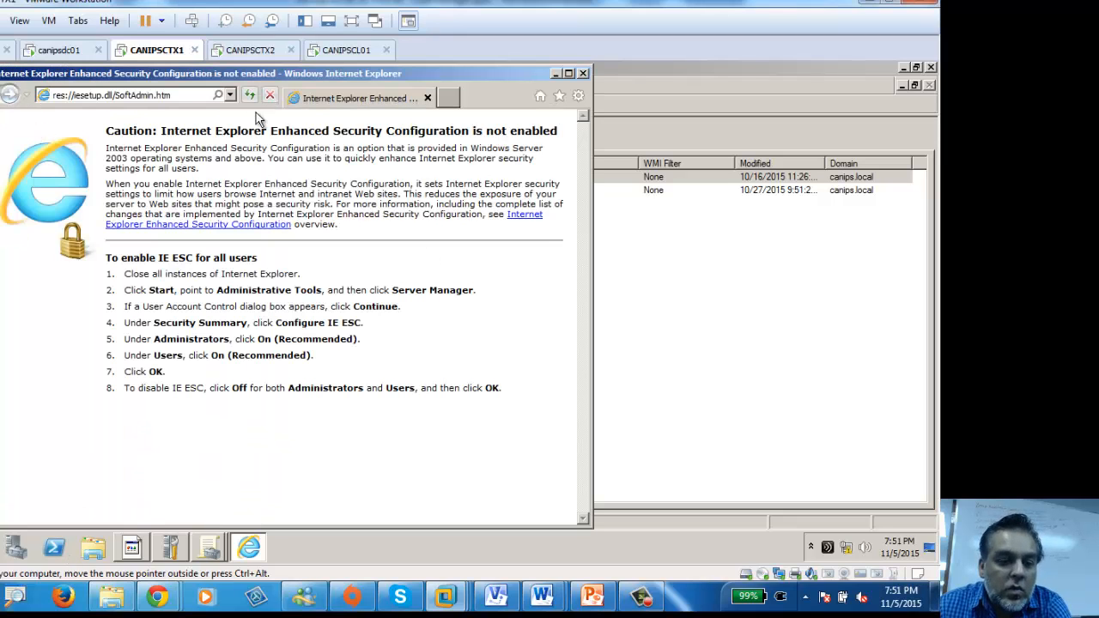
left_click(577, 96)
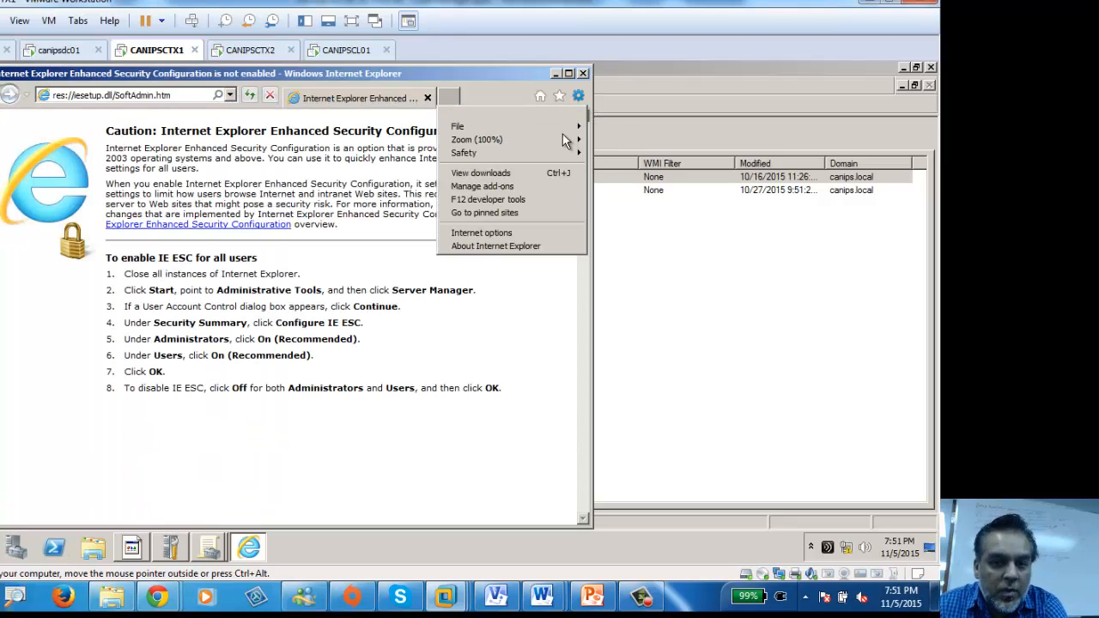
left_click(468, 230)
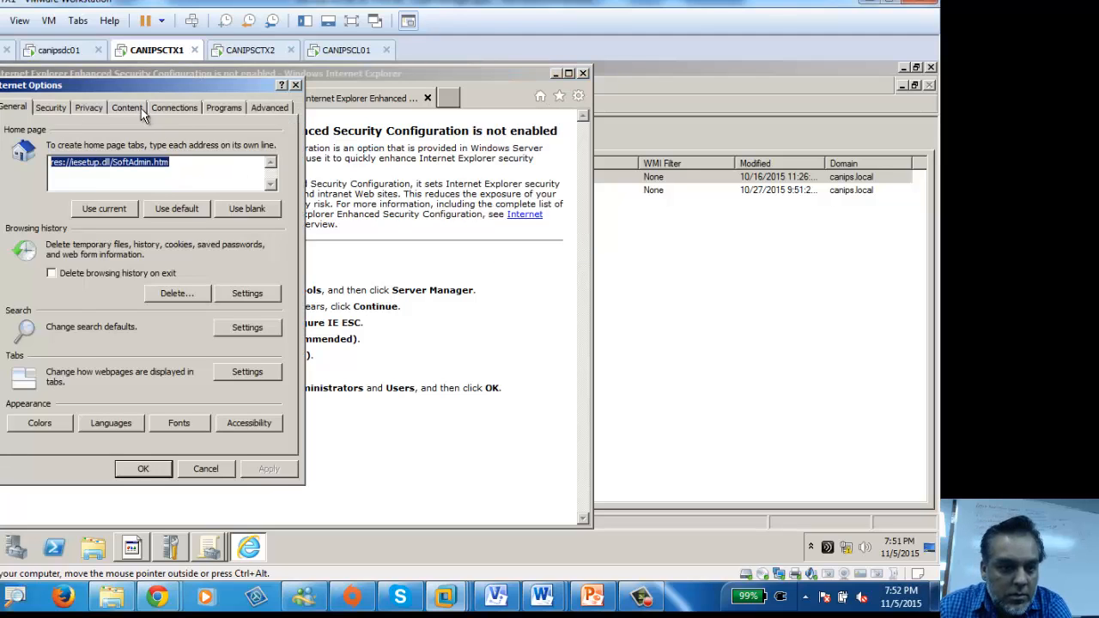
Step: On the Advanced tab, uncheck 'Check for publisher's certificate revocation' and confirm with OK
left_click(174, 109)
left_click(216, 110)
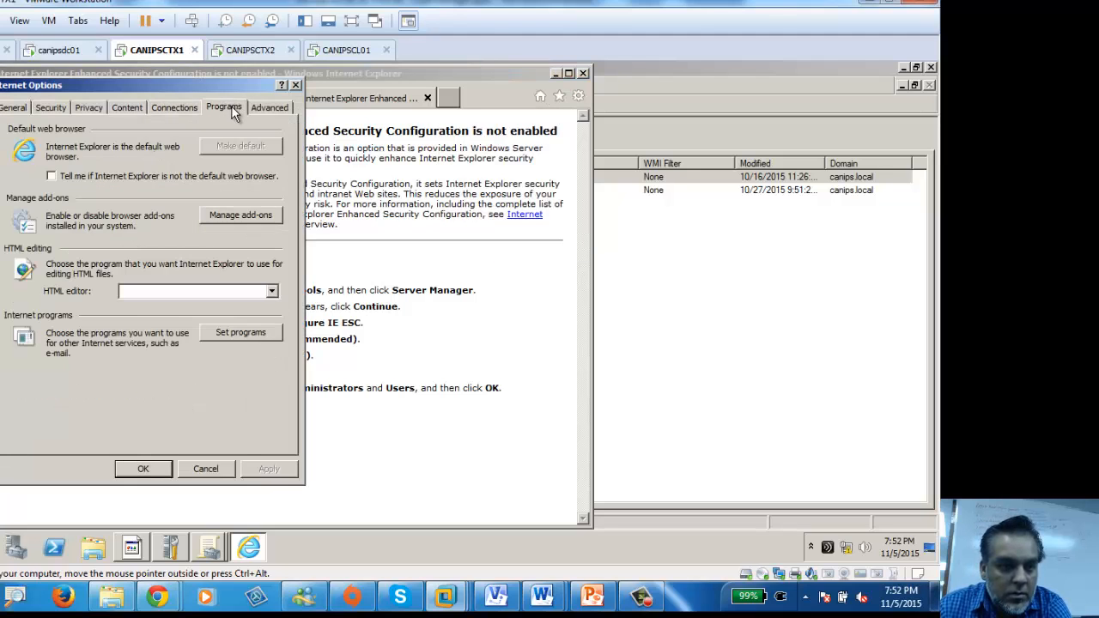
left_click(269, 108)
scroll(146, 247, "down", 5)
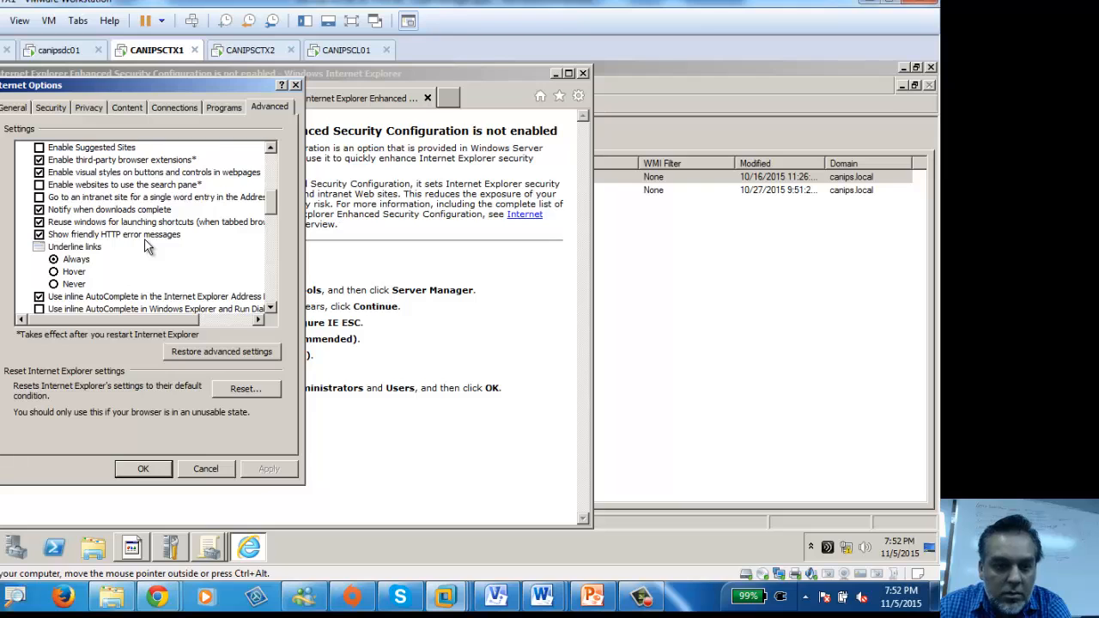
scroll(146, 247, "up", 1)
scroll(146, 247, "down", 9)
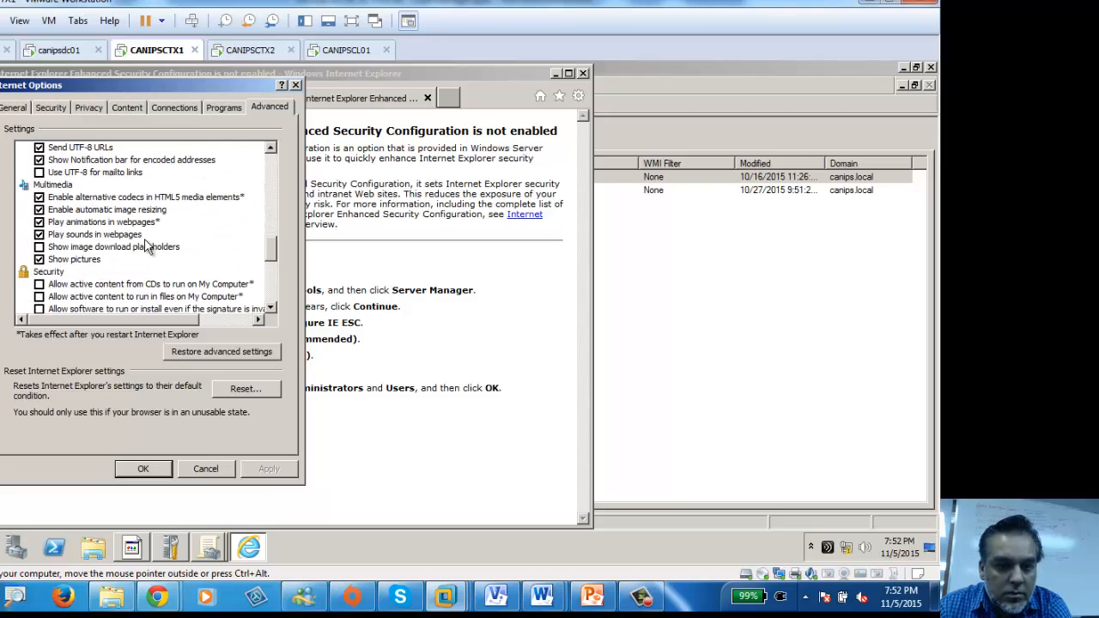
scroll(146, 247, "down", 4)
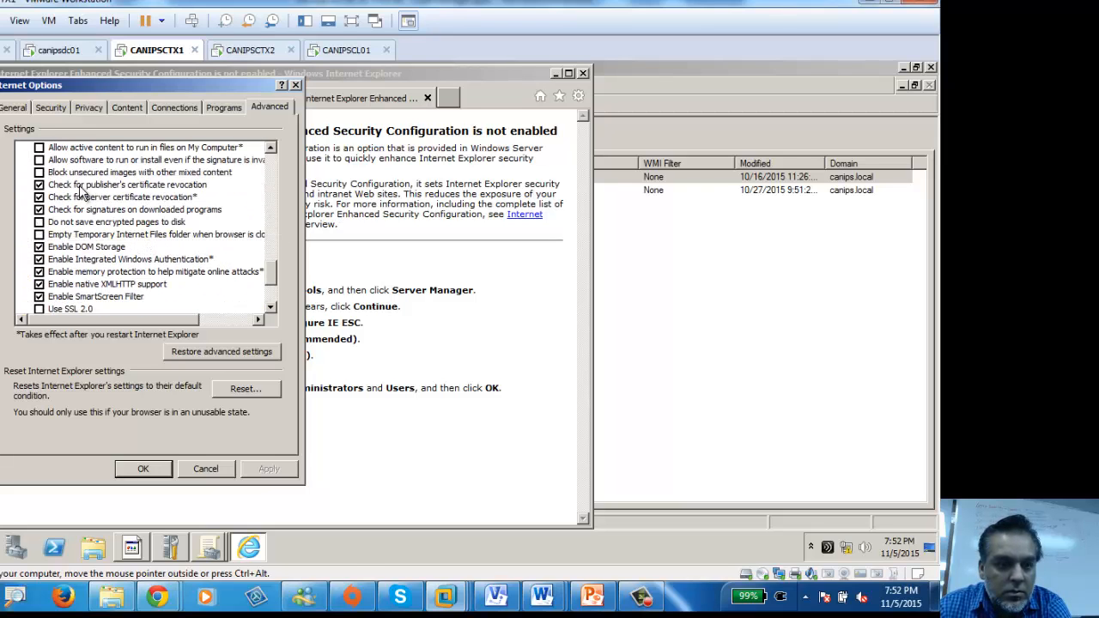
left_click(119, 187)
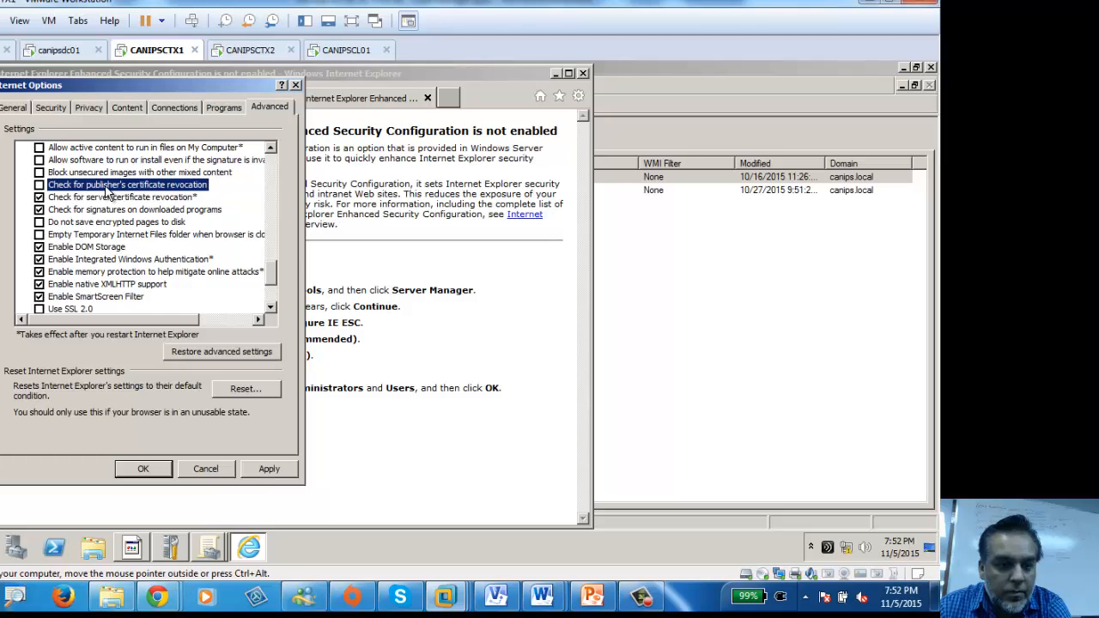
left_click(153, 469)
Step: Close Internet Explorer and open Default Domain Policy under canips.local in the policy editor
left_click(582, 74)
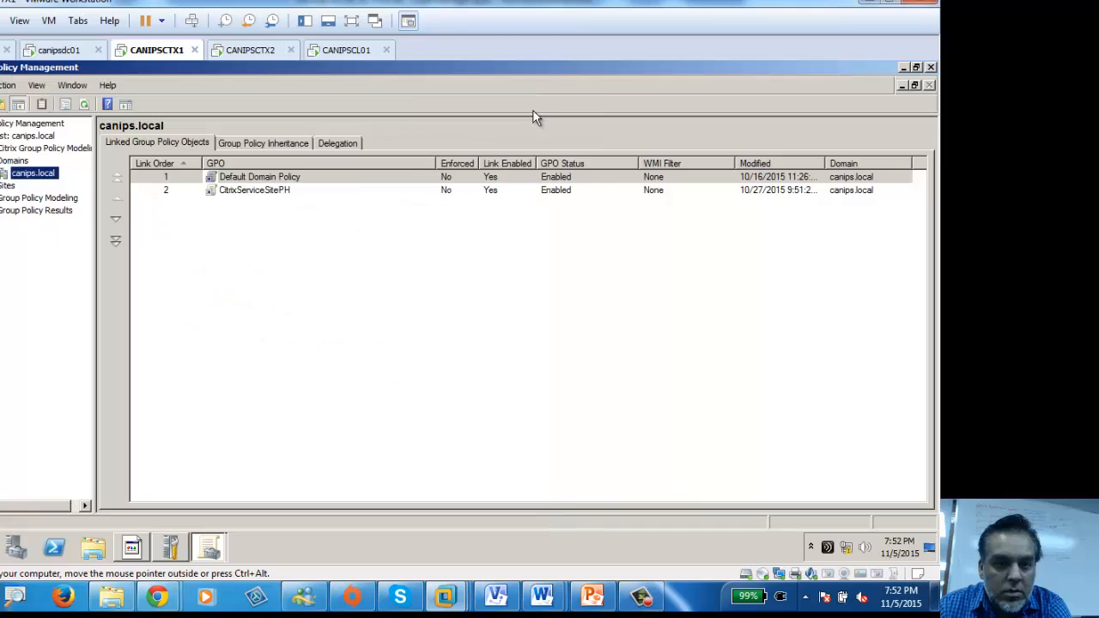
left_click(224, 314)
left_click(1, 174)
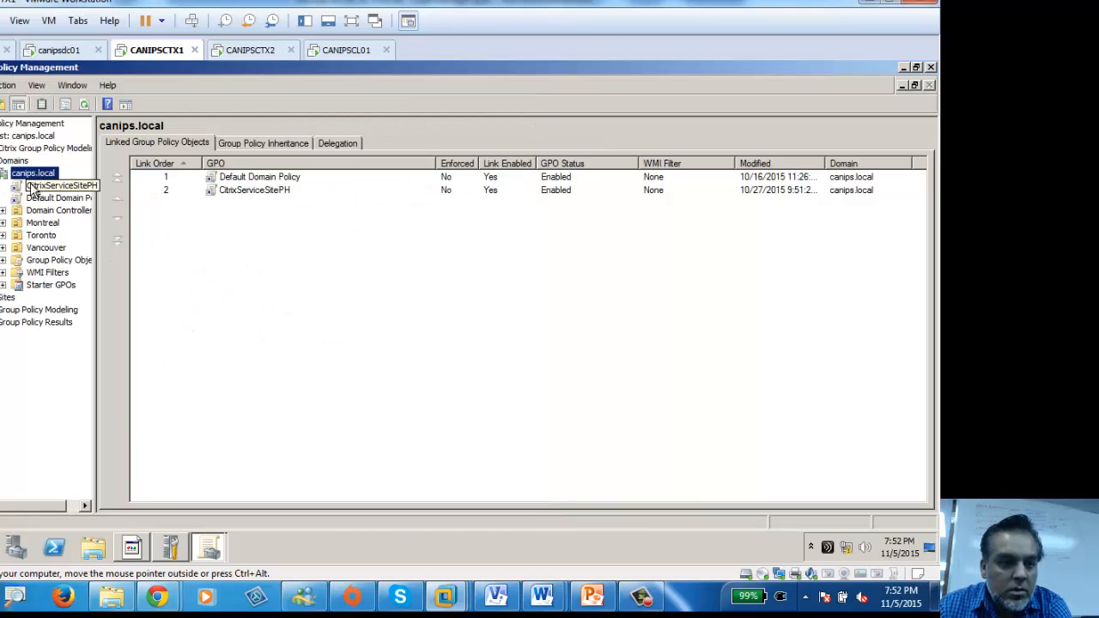
left_click(28, 210)
left_click(28, 198)
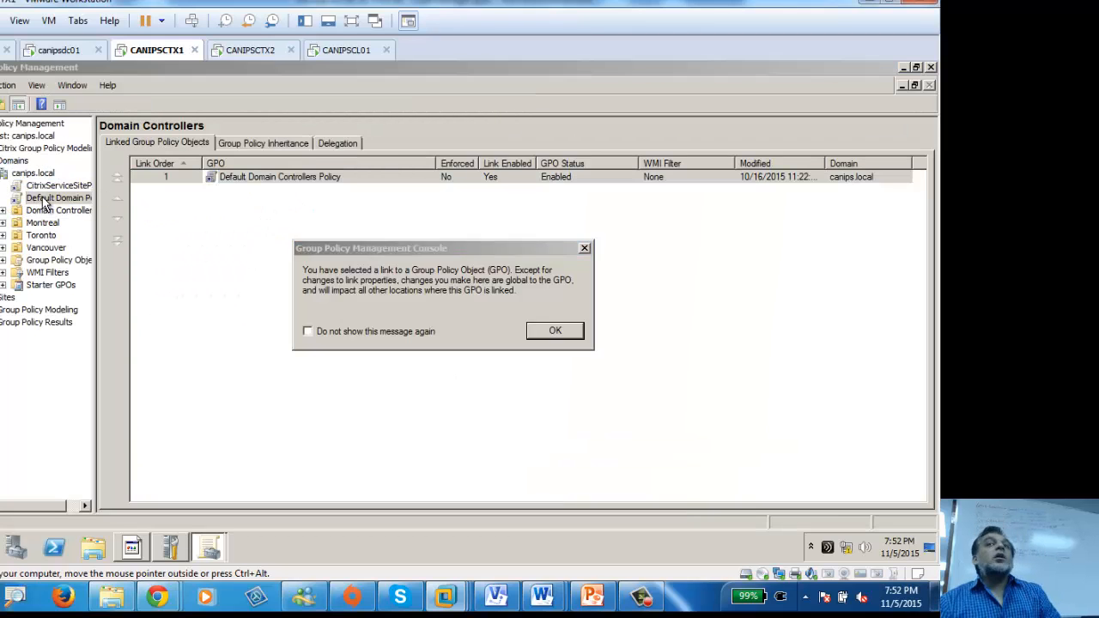
key("Return")
right_click(29, 195)
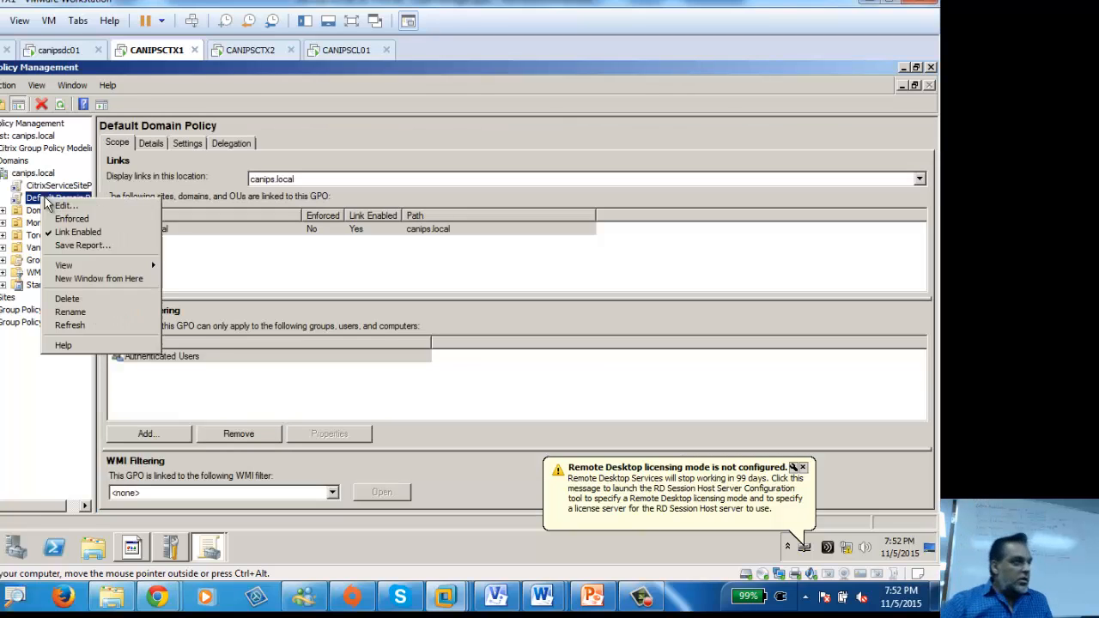
left_click(76, 204)
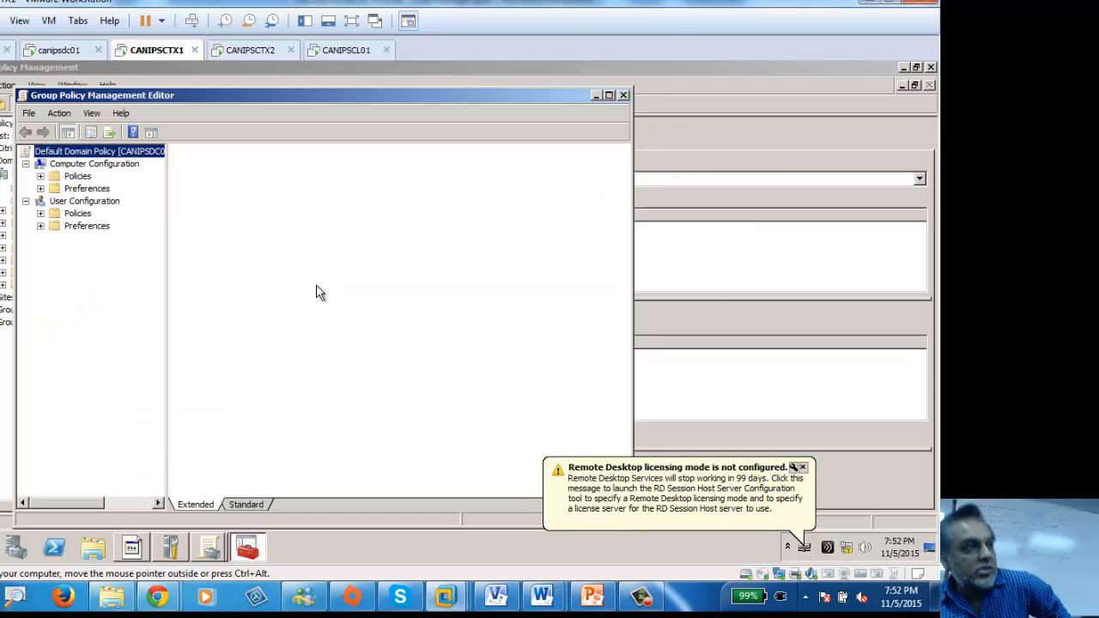
Step: Expand Computer and User Configuration policies, maximize the editor, and show the computer Citrix Policies
left_click(40, 176)
left_click(98, 190)
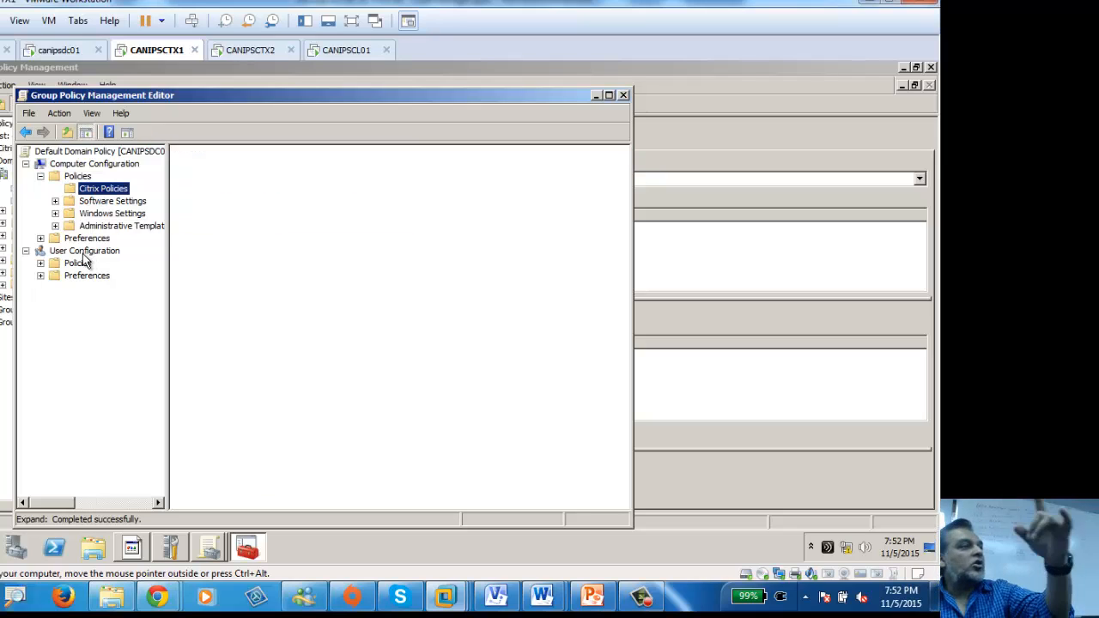
left_click(41, 263)
left_click(99, 275)
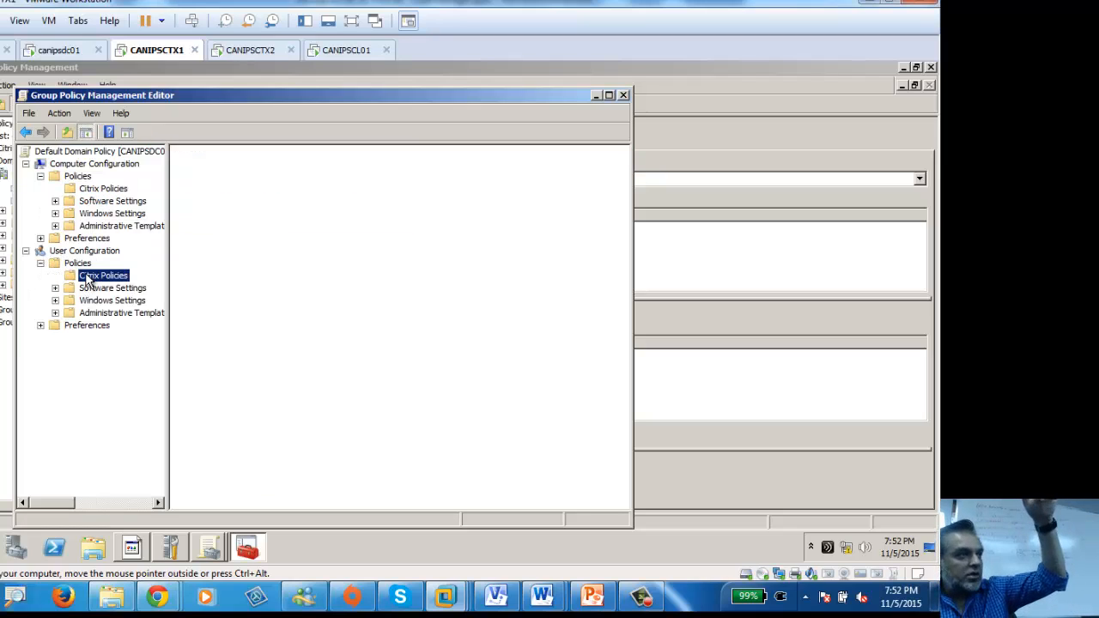
double_click(399, 101)
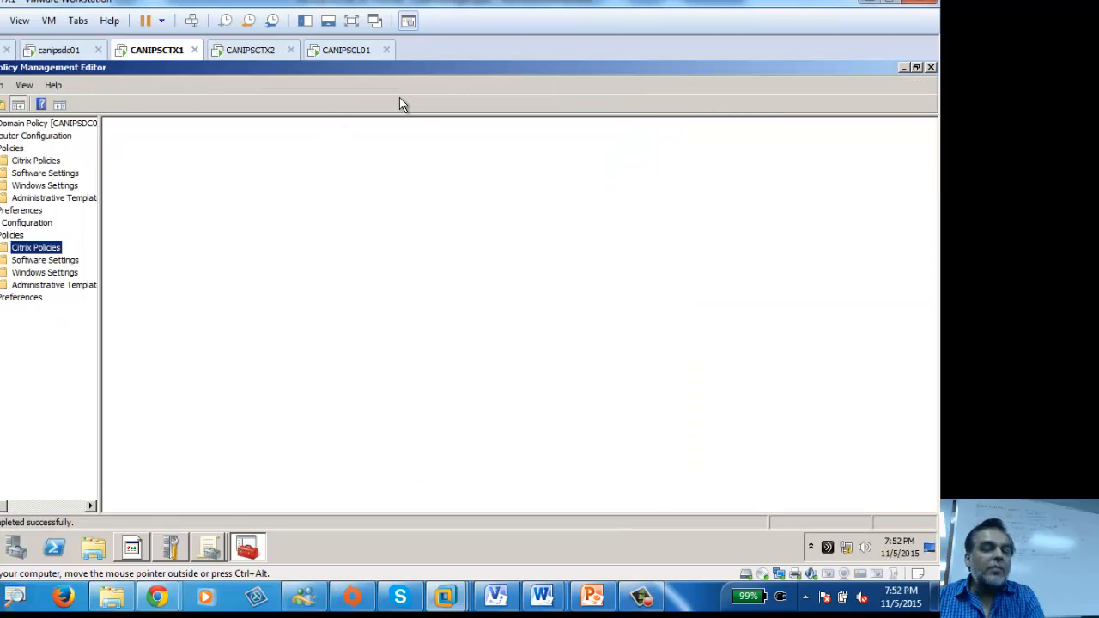
left_click(30, 161)
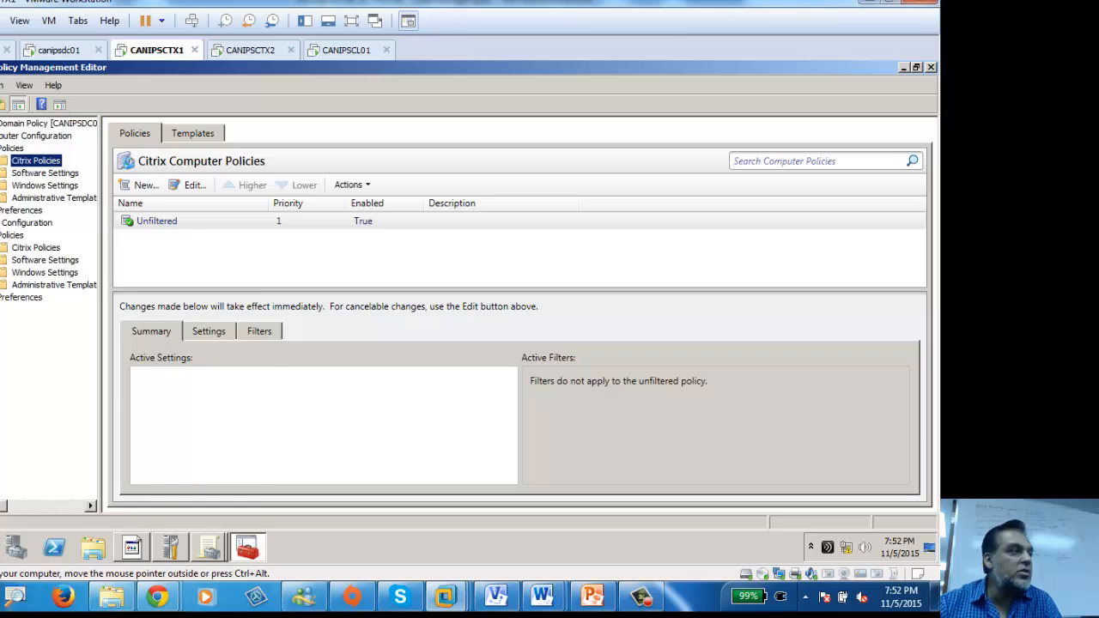
key("super")
left_click(30, 146)
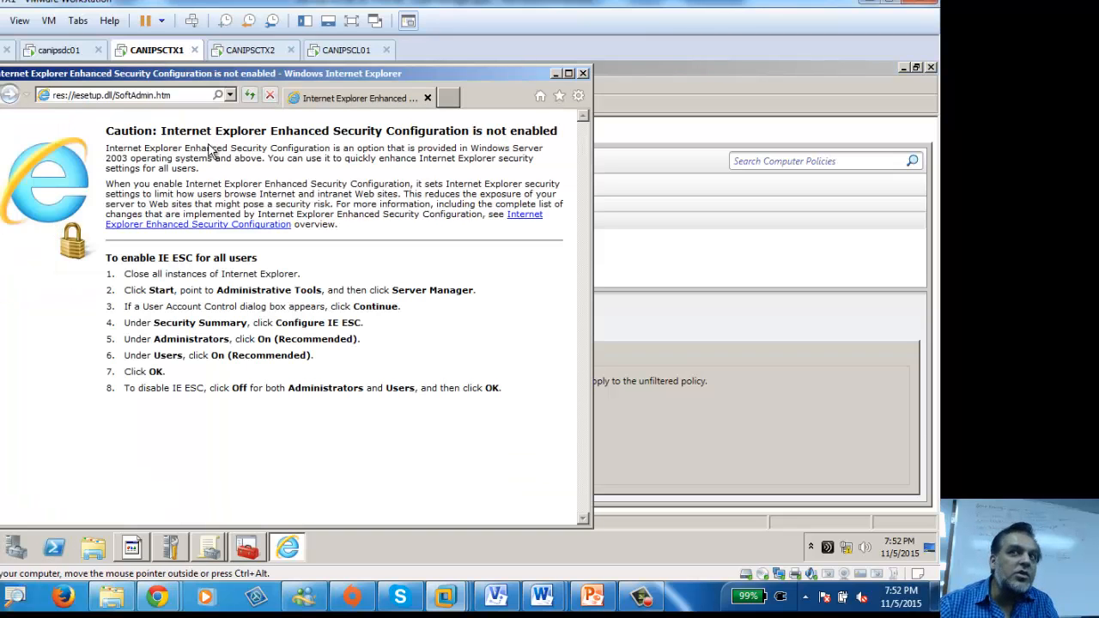
left_click(580, 96)
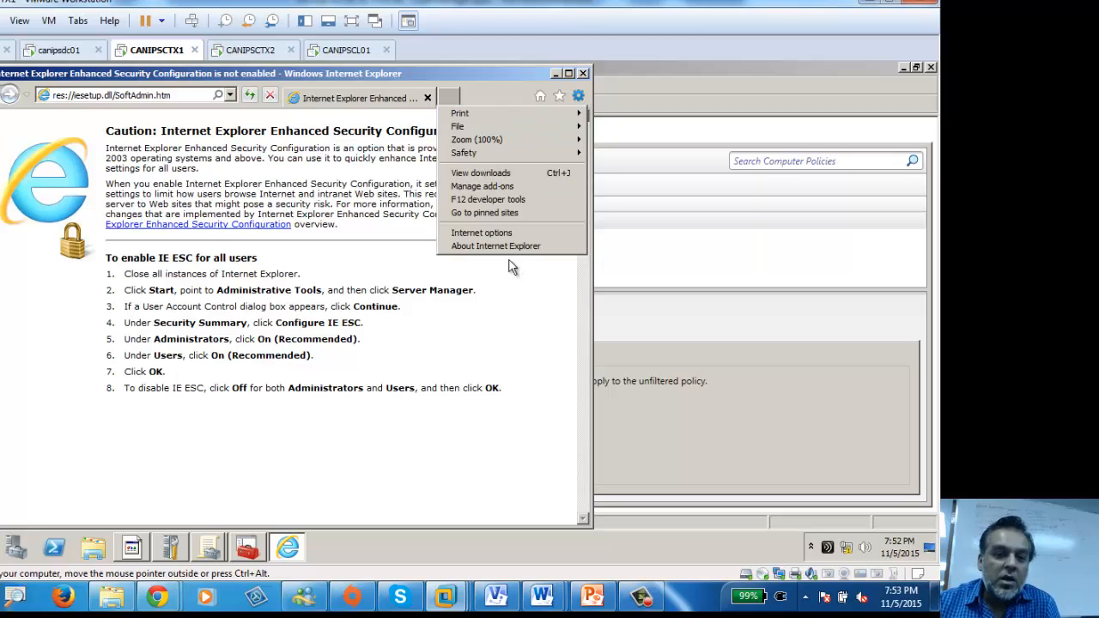
left_click(484, 231)
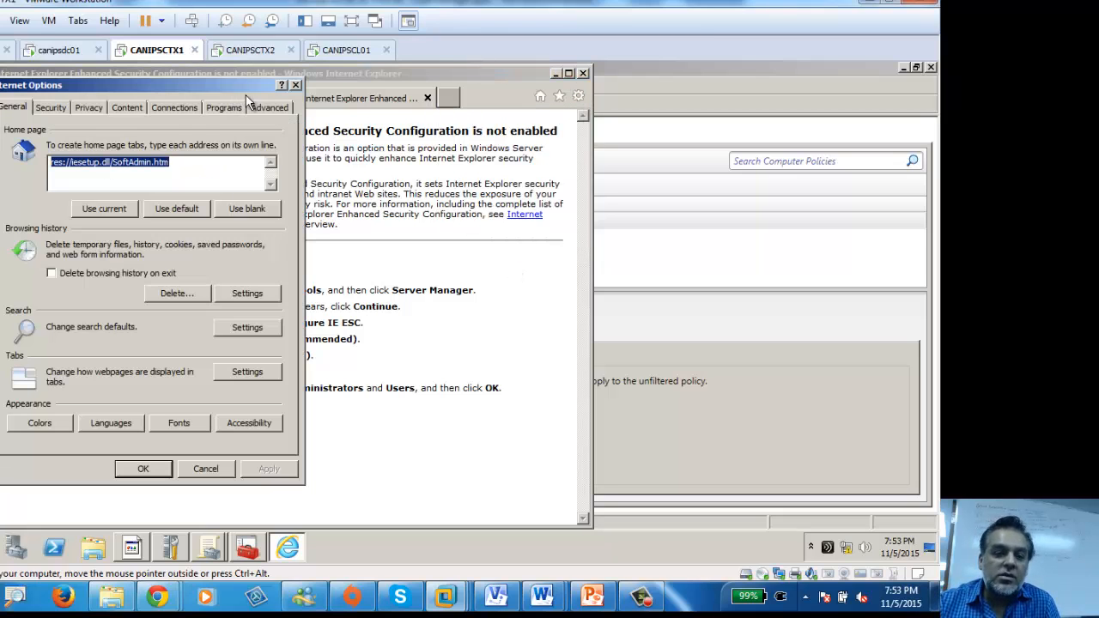
left_click(268, 106)
scroll(138, 225, "down", 10)
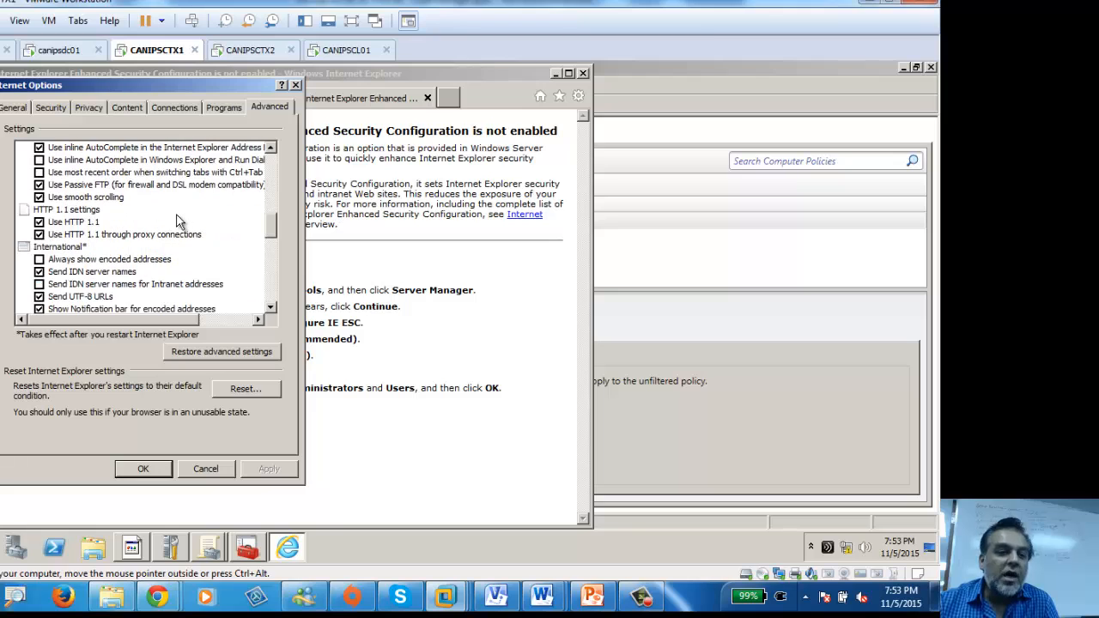
scroll(176, 221, "down", 5)
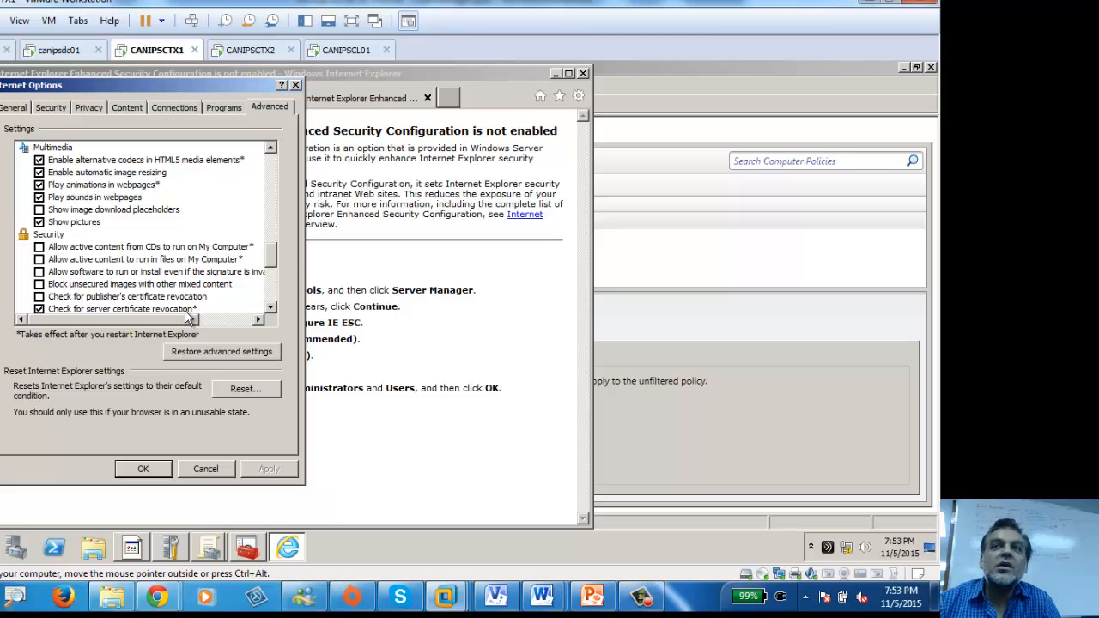
left_click(297, 86)
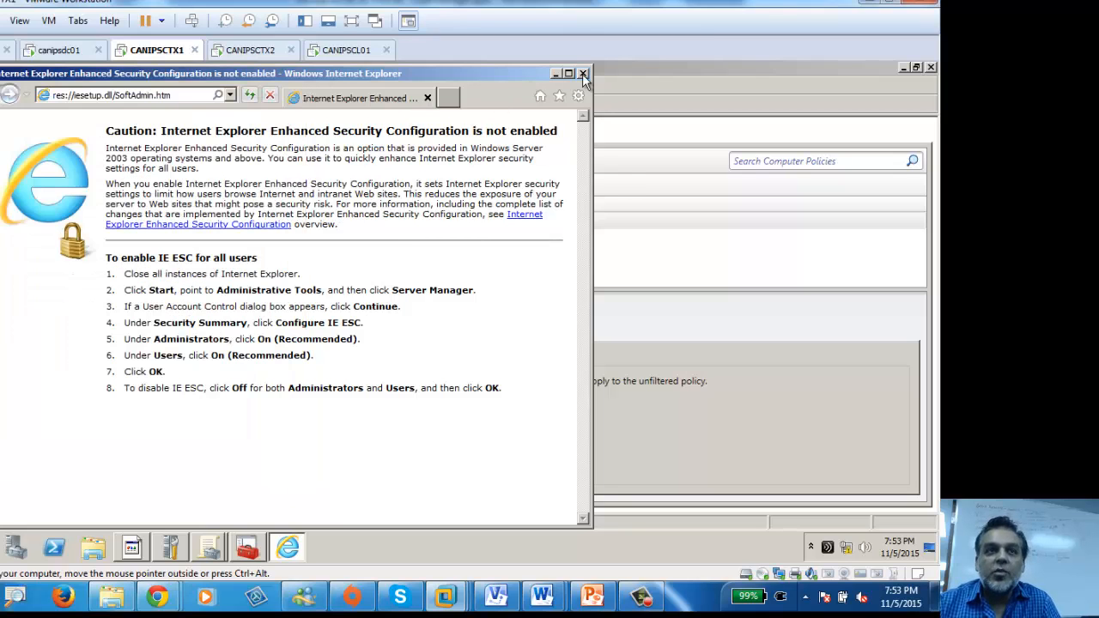
left_click(582, 74)
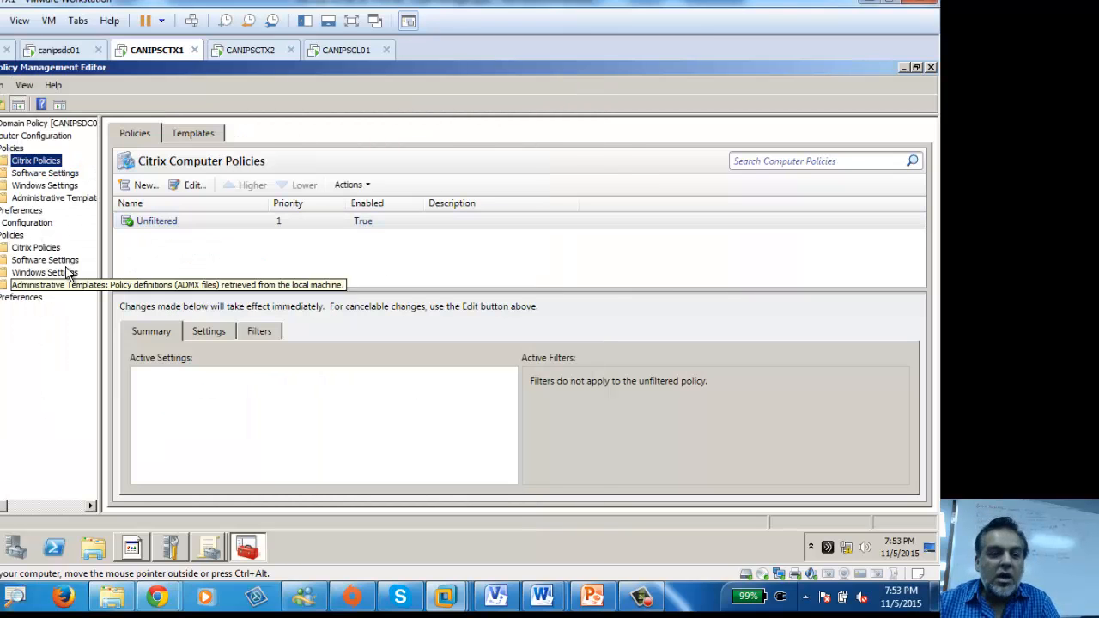
Step: Close the Default Domain Policy editor and open the Toronto-linked CitrixIdleTime GPO for editing
left_click(160, 222)
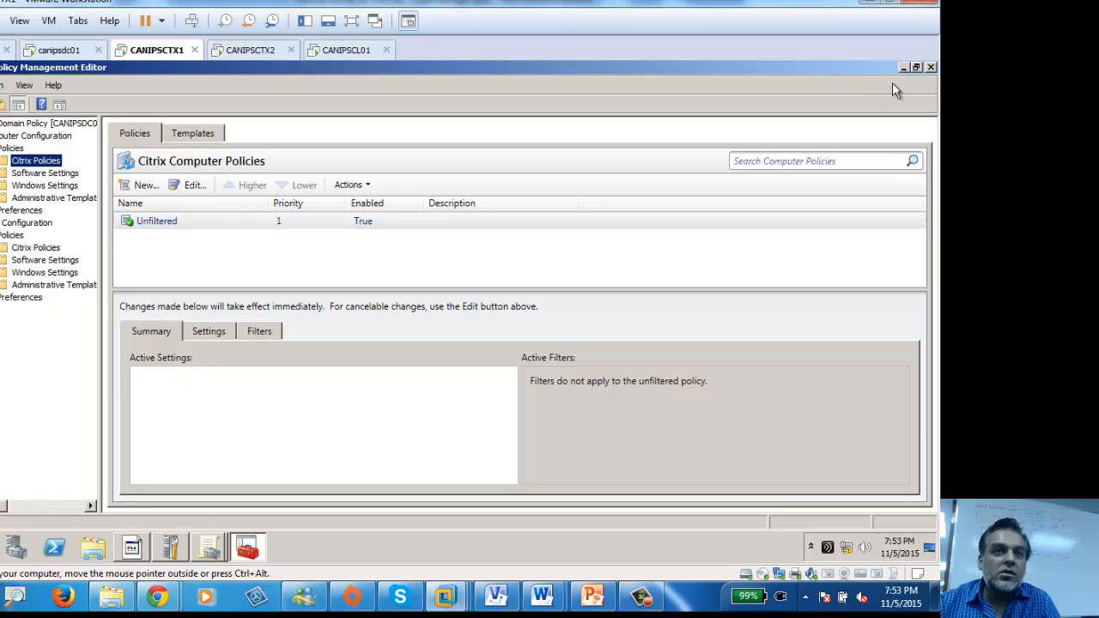
left_click(930, 67)
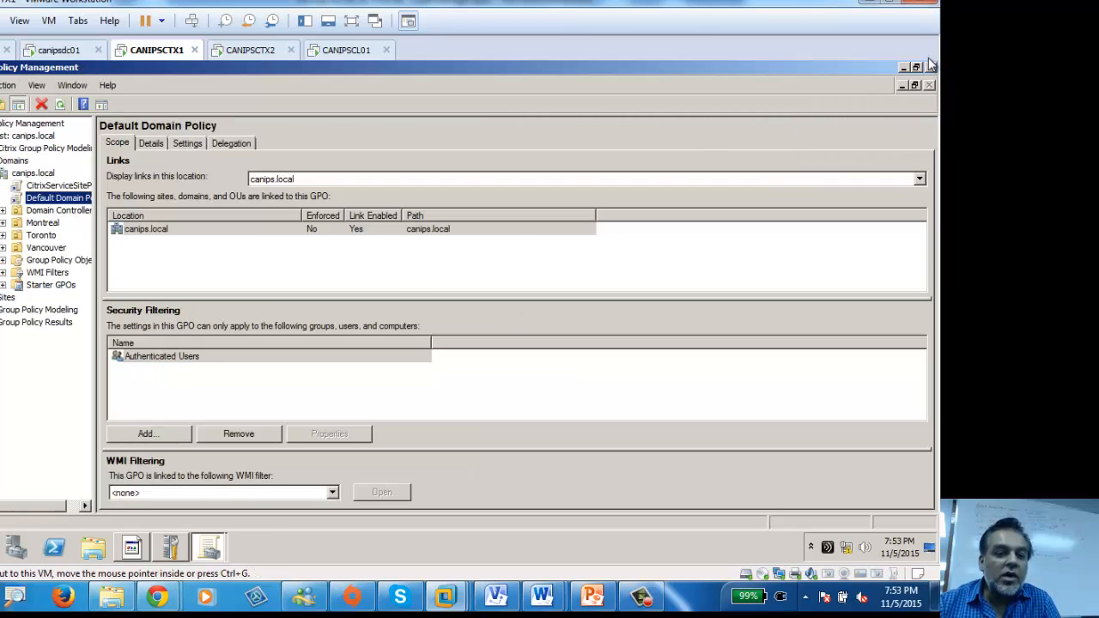
left_click(4, 235)
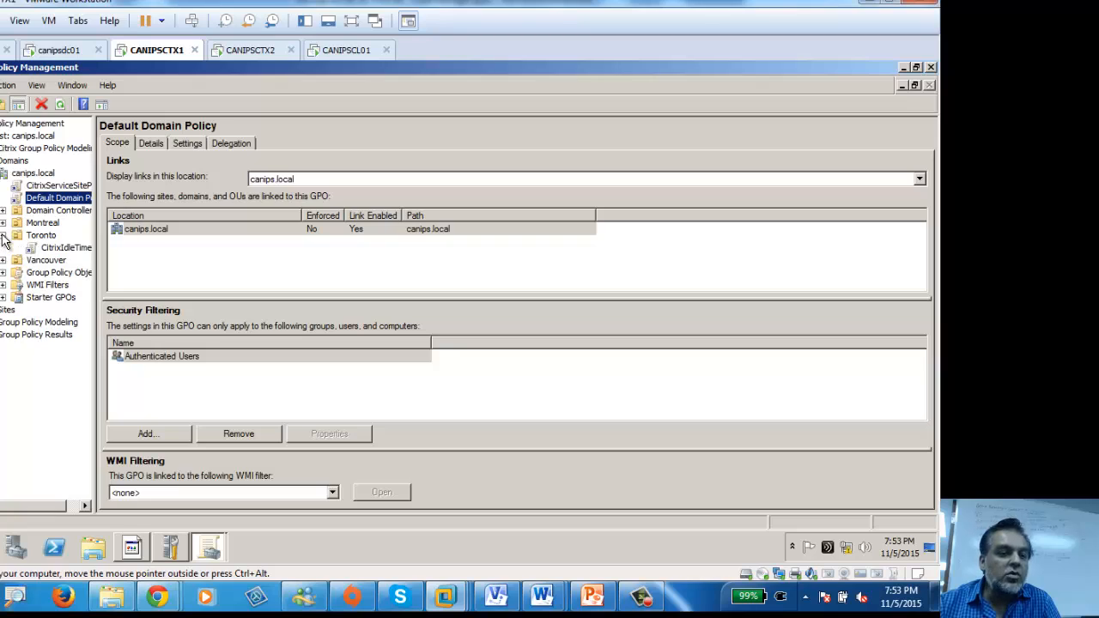
right_click(68, 252)
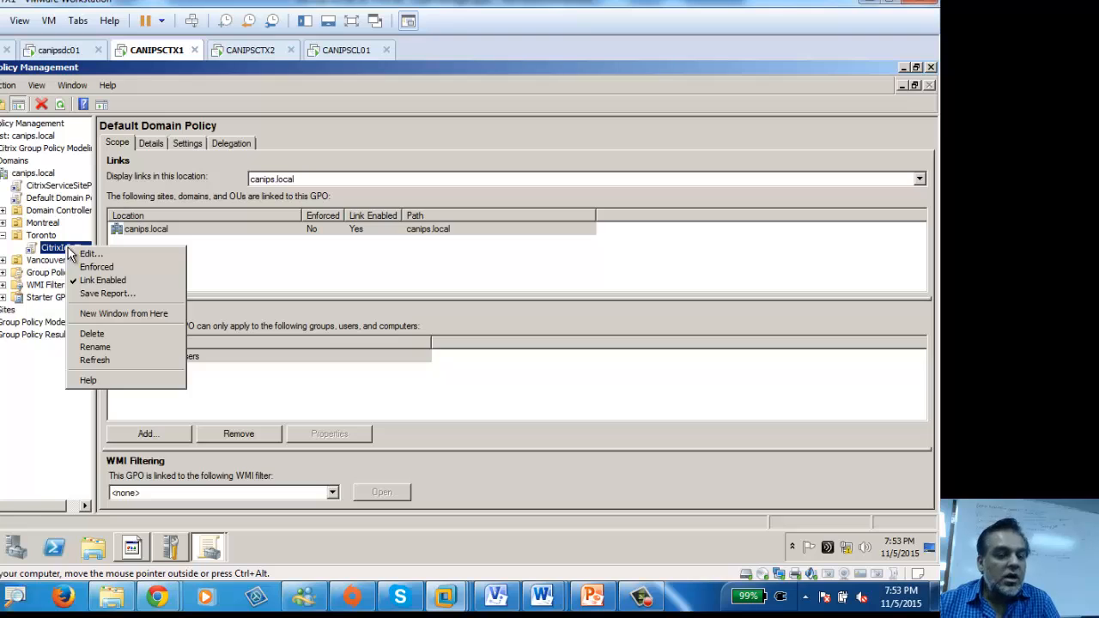
left_click(95, 254)
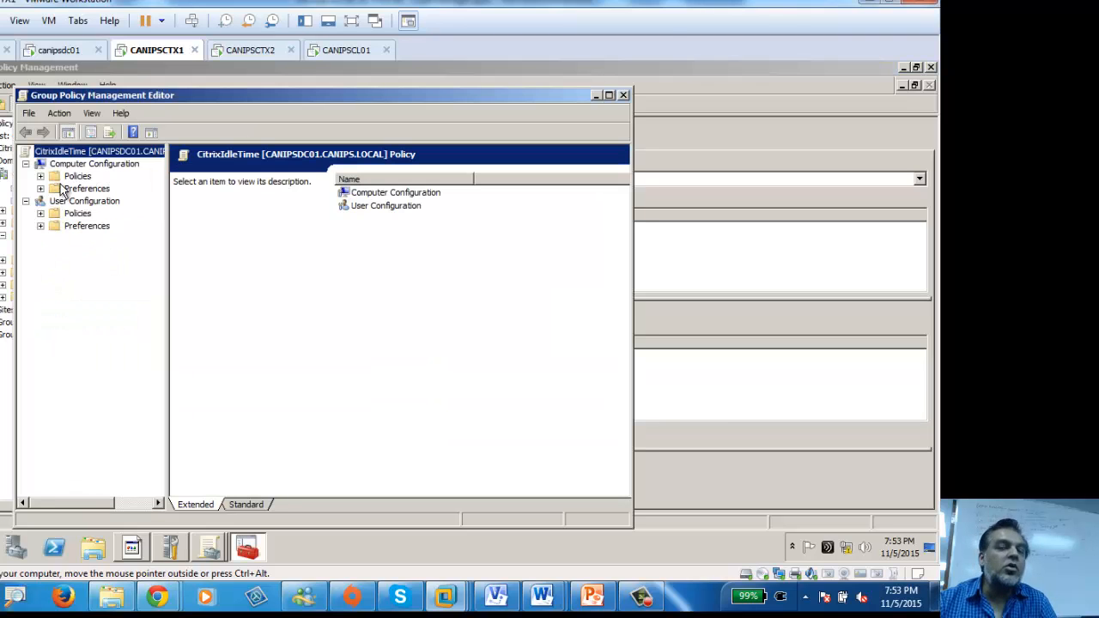
Step: Maximize the editor and show CitrixIdleTime's computer Citrix Policies listing the Unfiltered policy
left_click(40, 176)
double_click(339, 94)
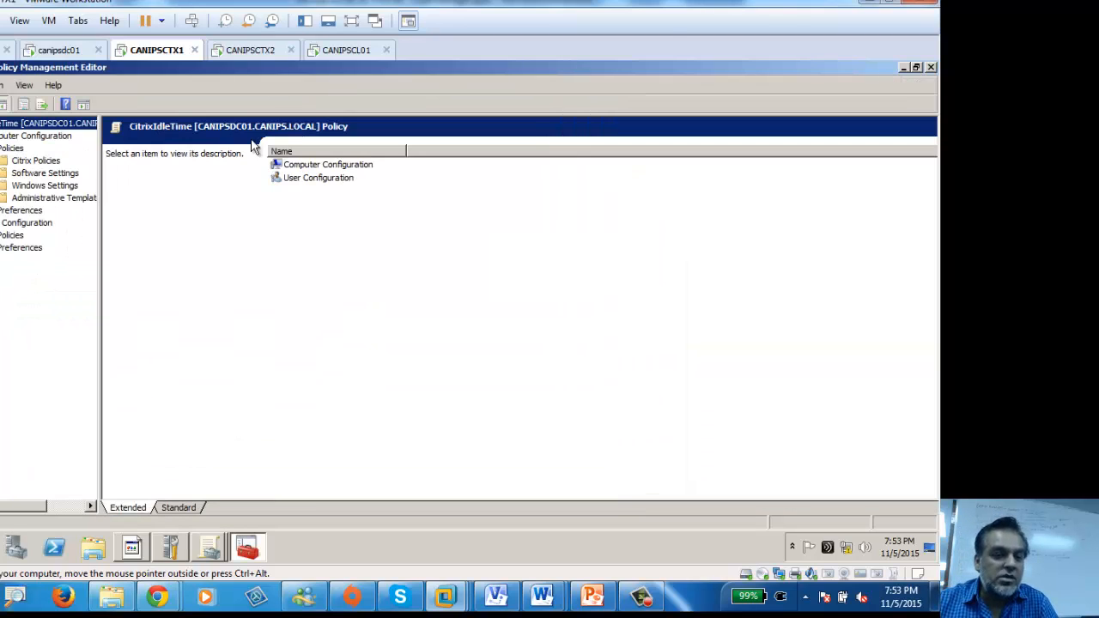
left_click(1, 236)
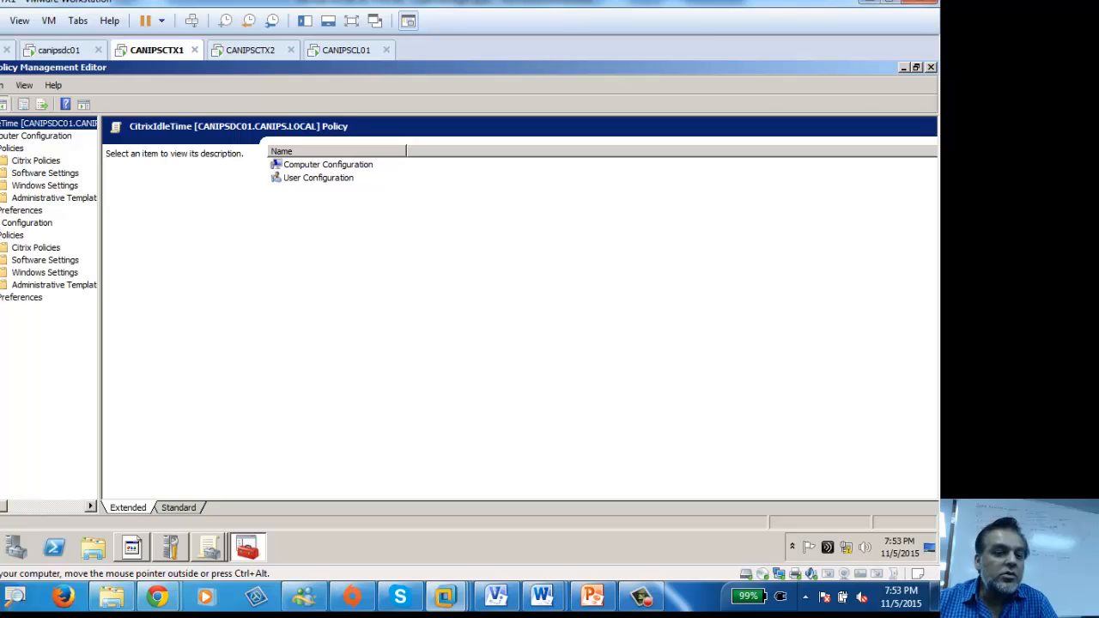
left_click(26, 161)
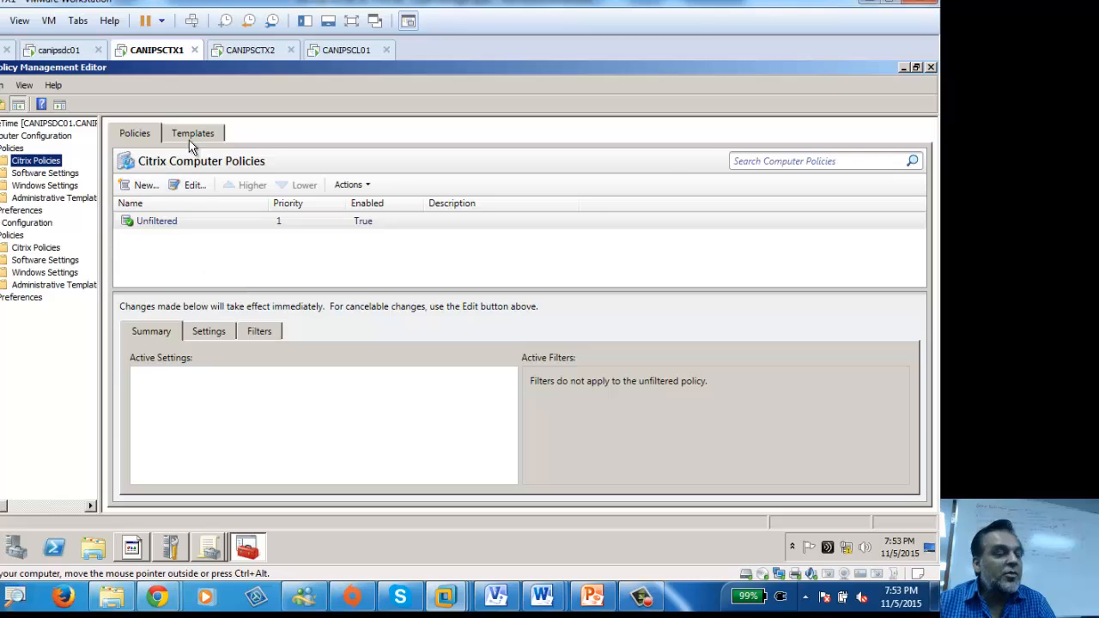
left_click(144, 225)
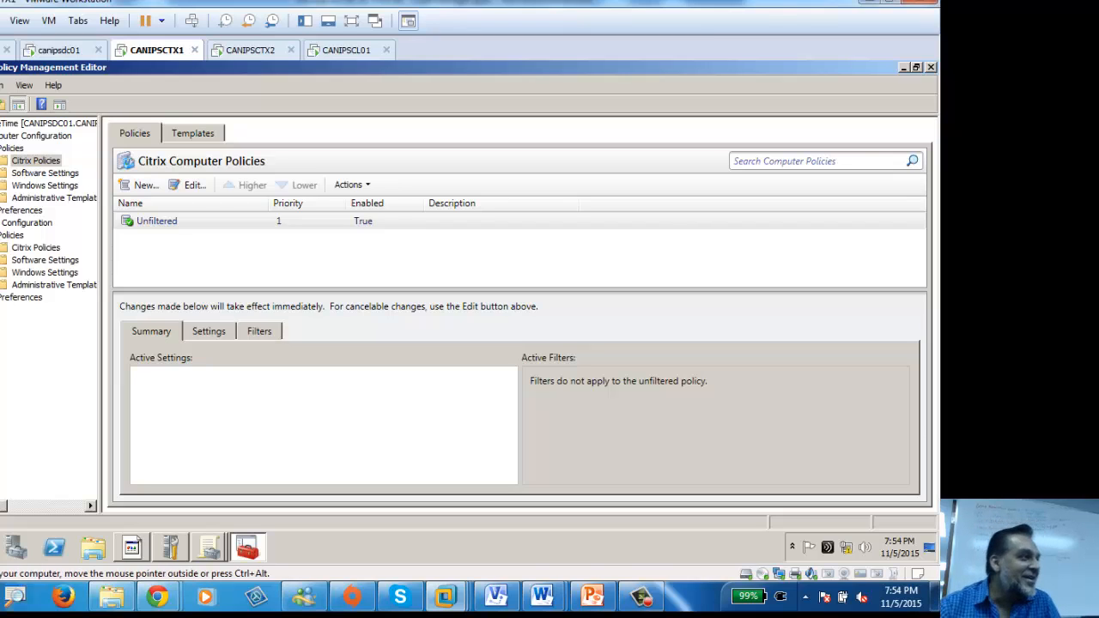
left_click(1, 547)
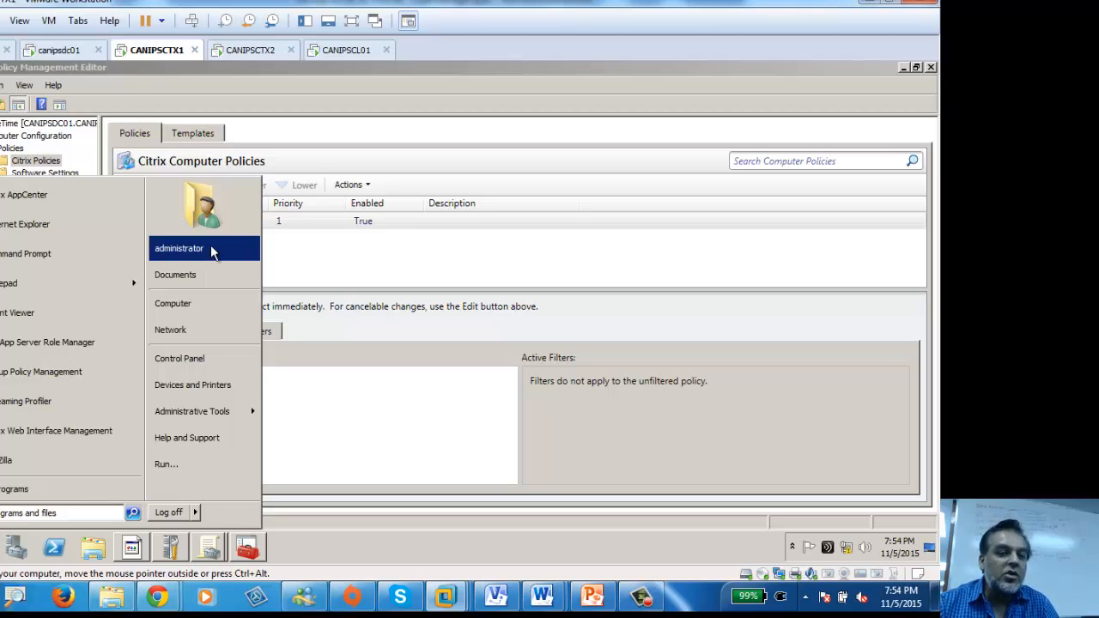
left_click(310, 226)
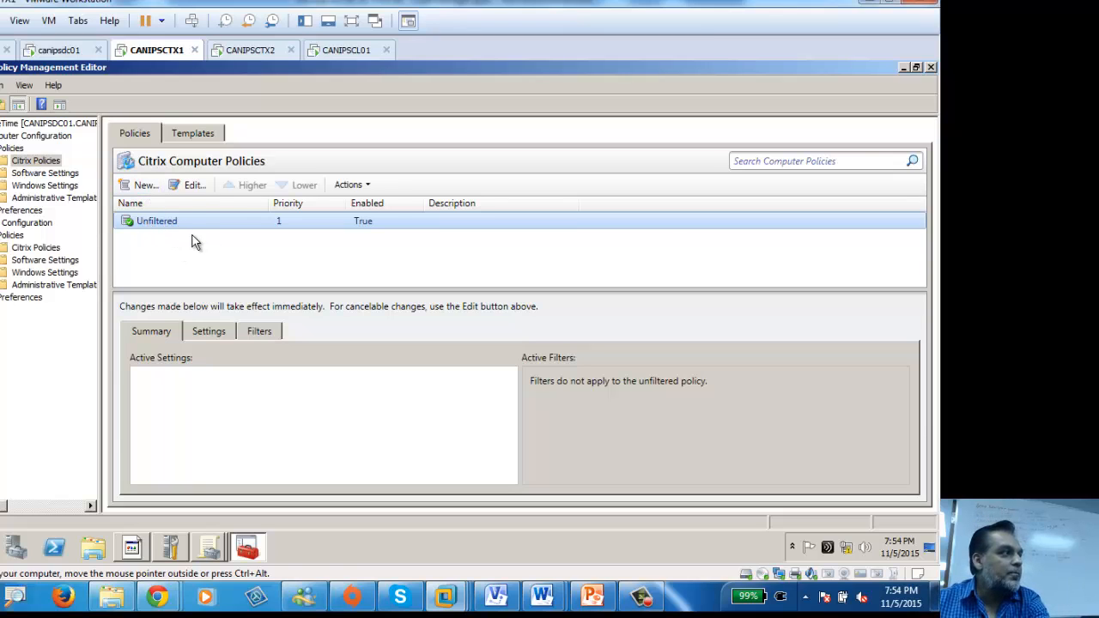
left_click(187, 189)
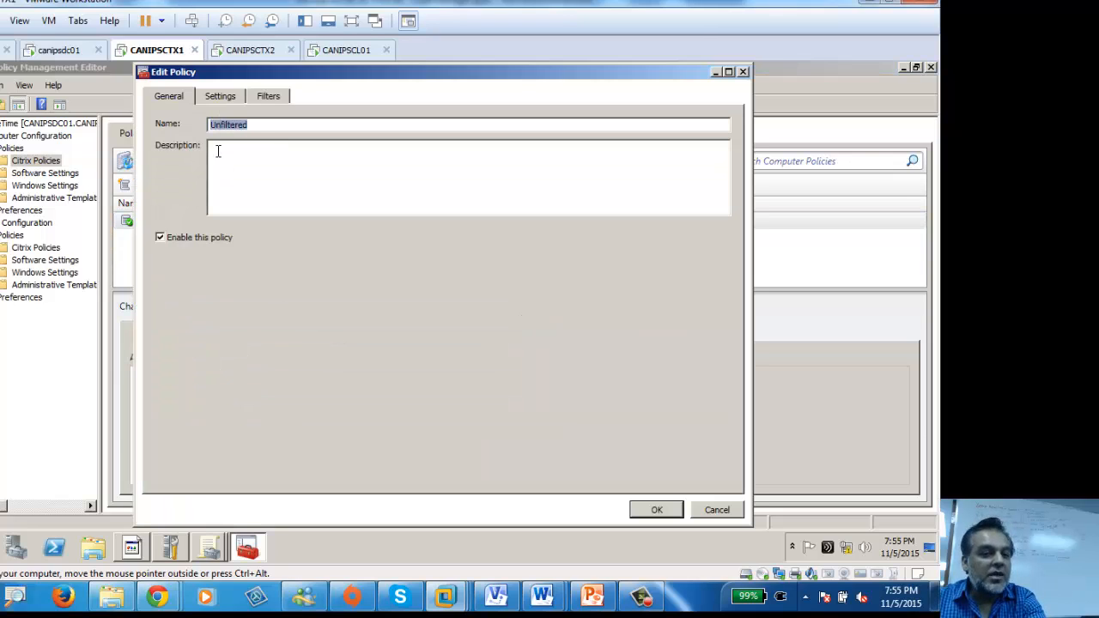
left_click(264, 125)
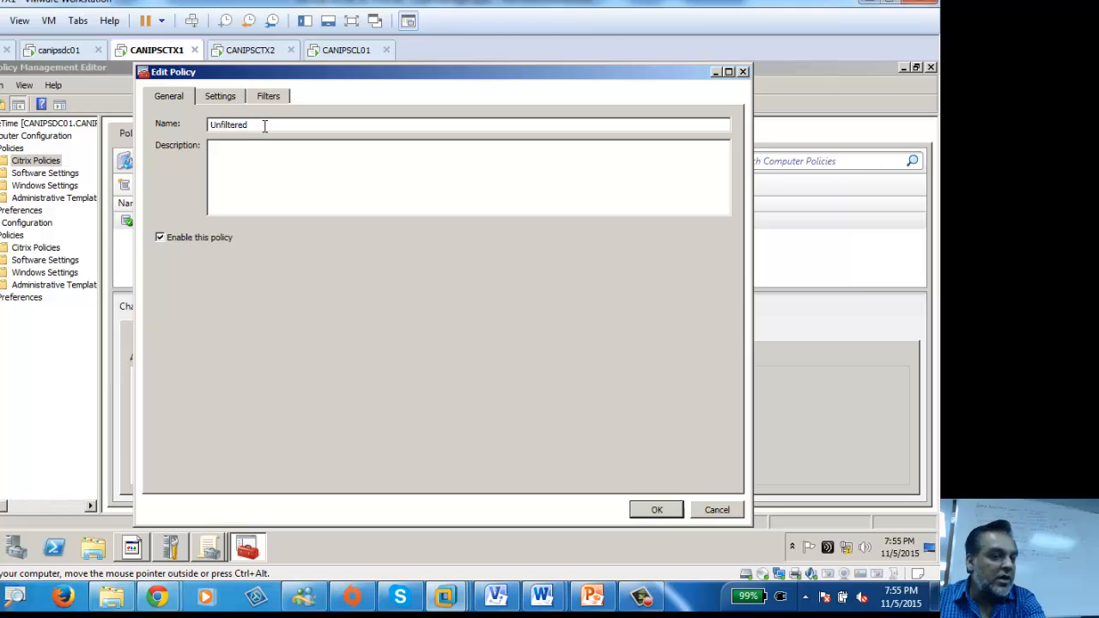
left_click(743, 73)
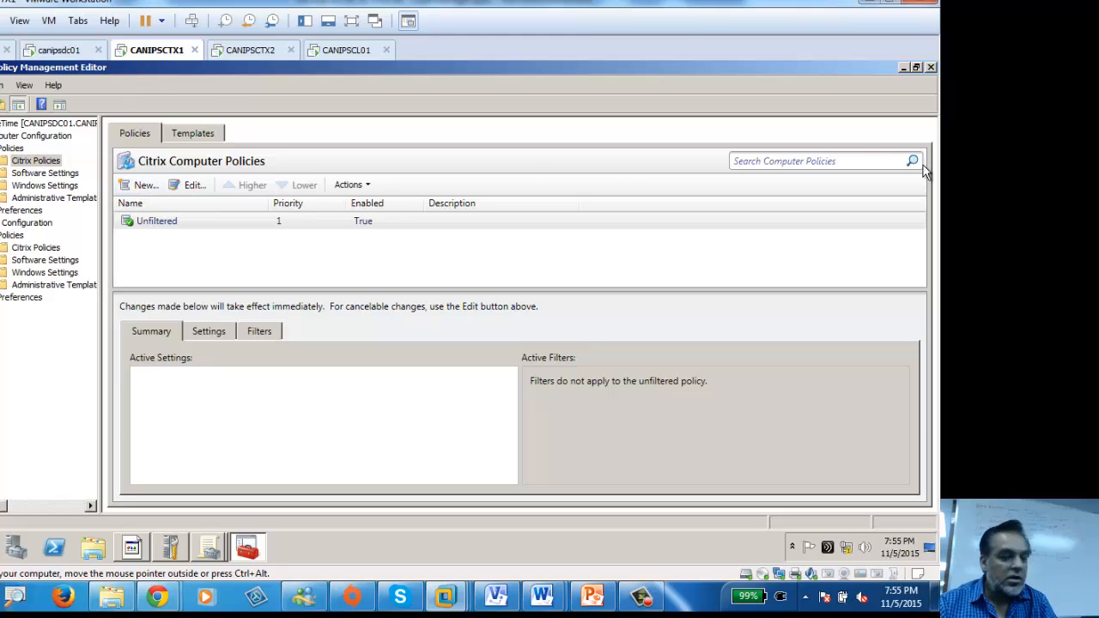
Step: Close the CitrixIdleTime editor and select its link under Toronto, acknowledging the notice
left_click(932, 68)
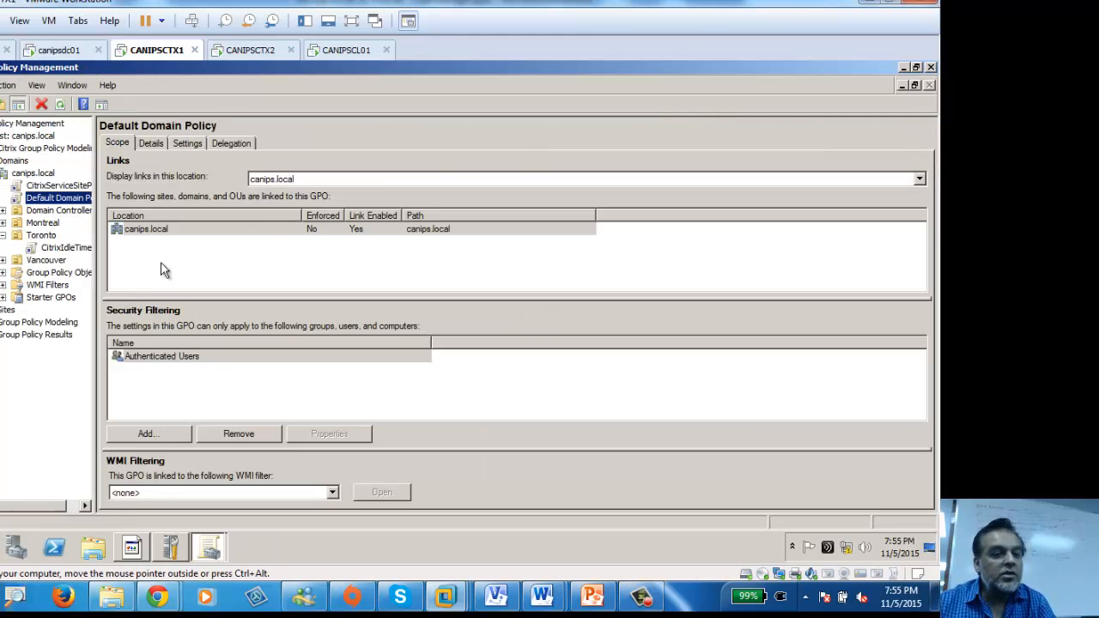
left_click(42, 236)
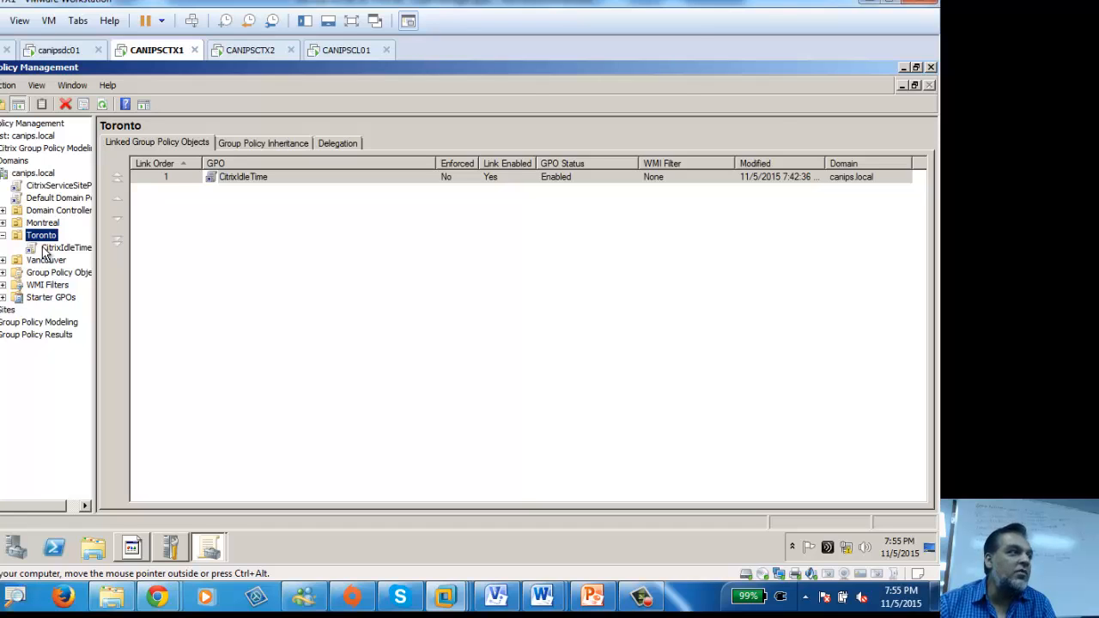
left_click(52, 248)
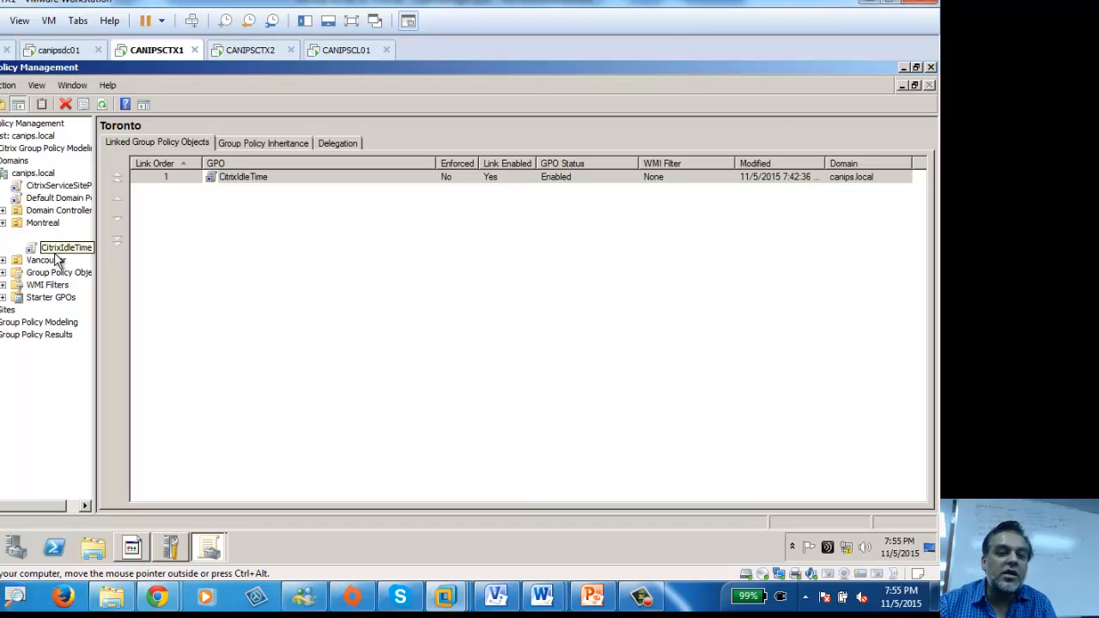
left_click(555, 332)
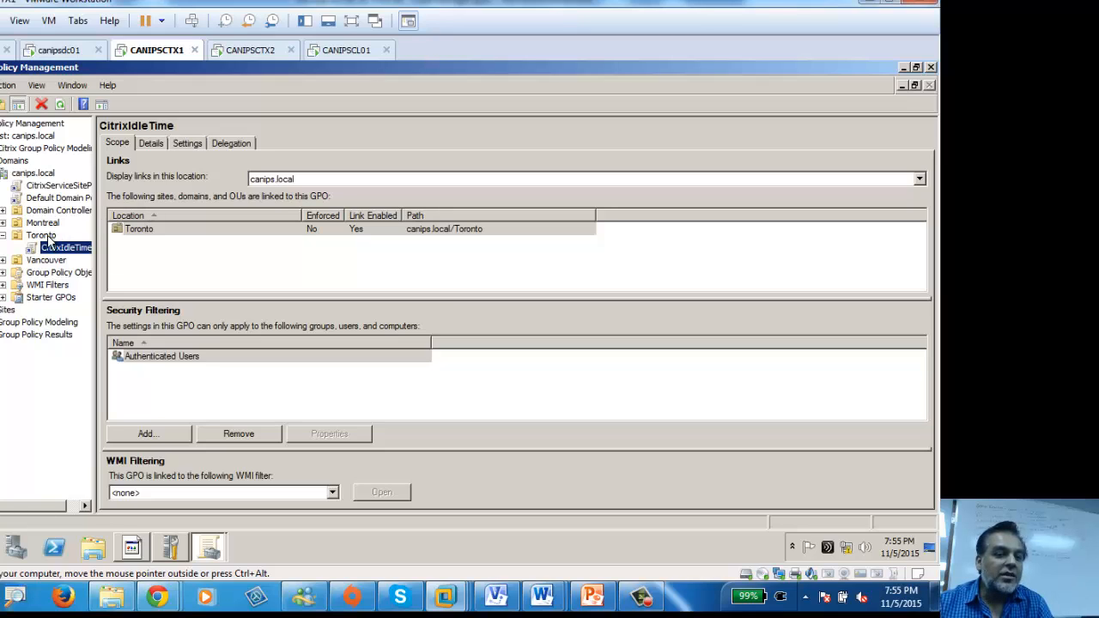
Step: View the CitrixIdleTime Settings report with all sections shown, which lists no settings defined
left_click(194, 144)
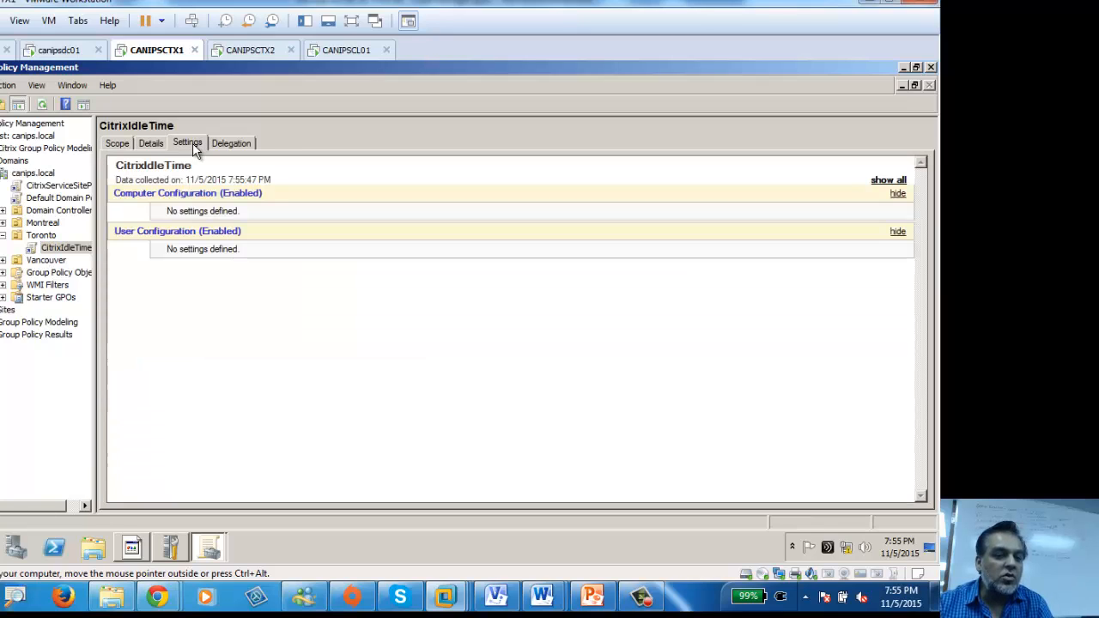
left_click(899, 184)
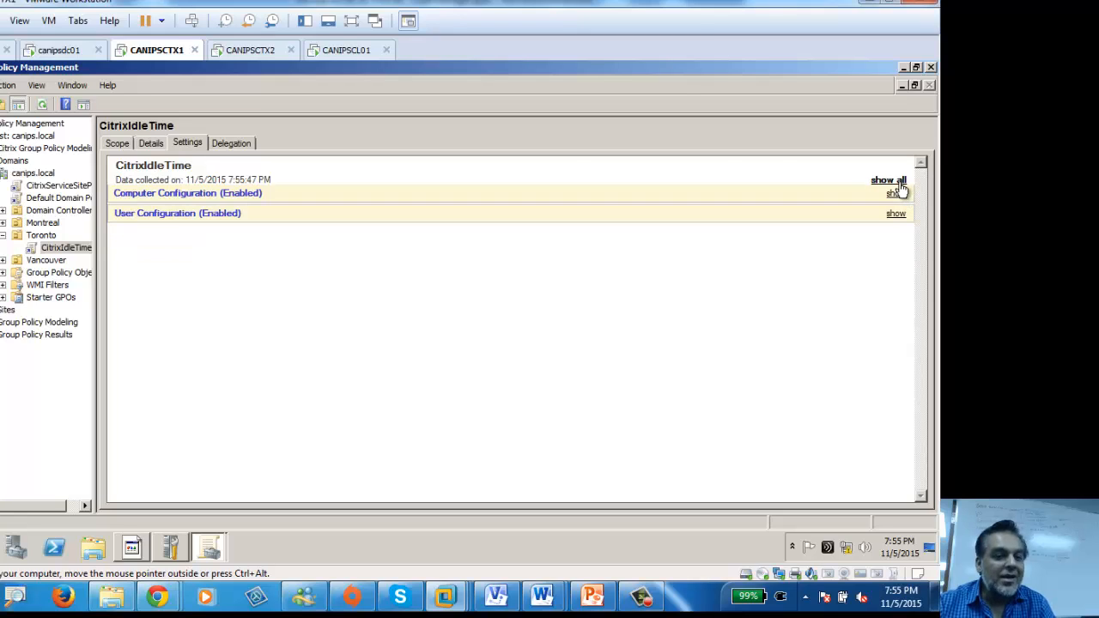
left_click(899, 184)
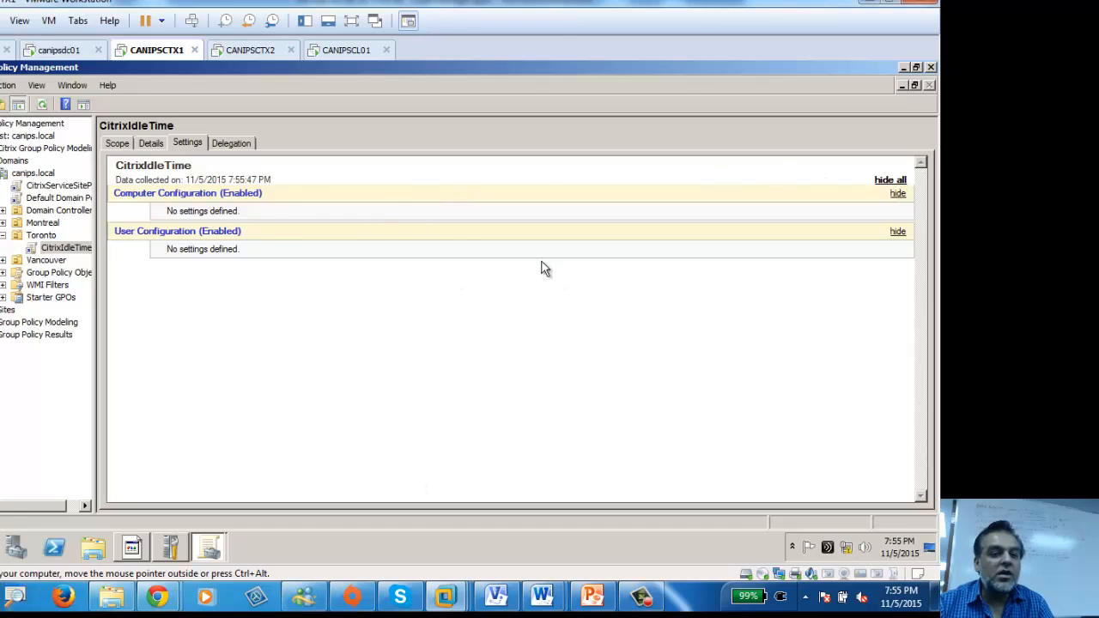
right_click(44, 248)
Step: Open the CitrixIdleTime GPO in a maximized editor at Computer Configuration's Citrix Policies
left_click(69, 258)
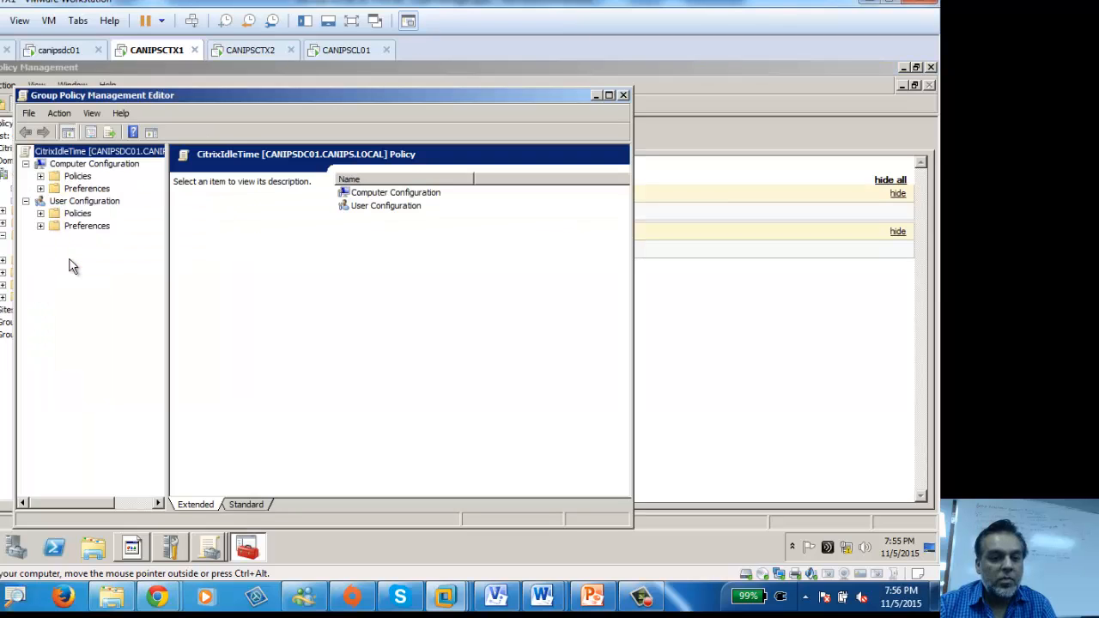
left_click(40, 176)
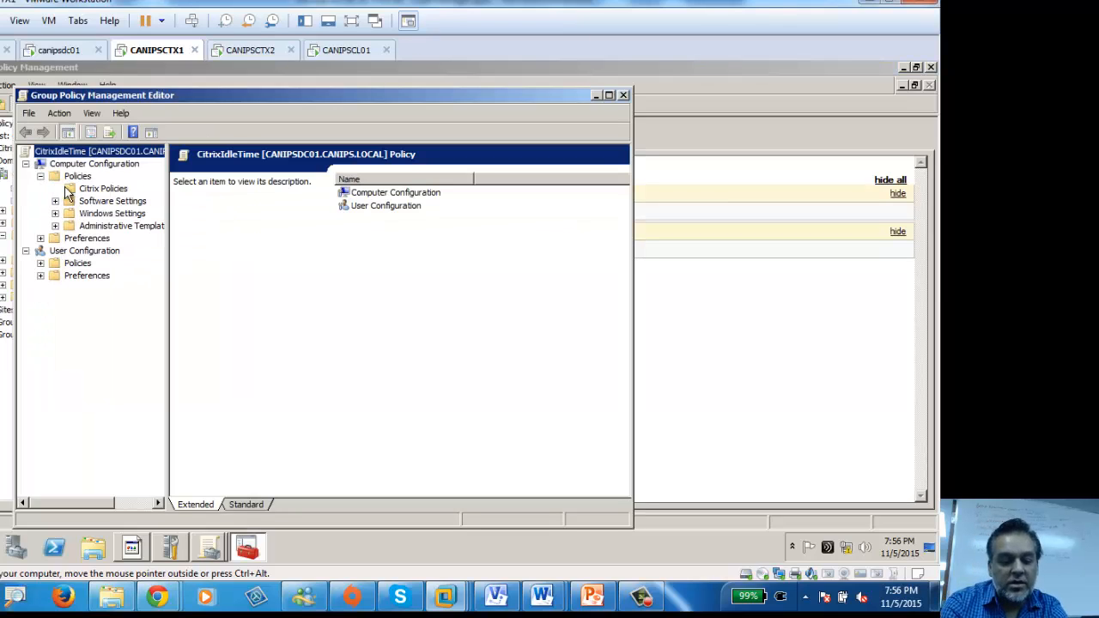
left_click(99, 189)
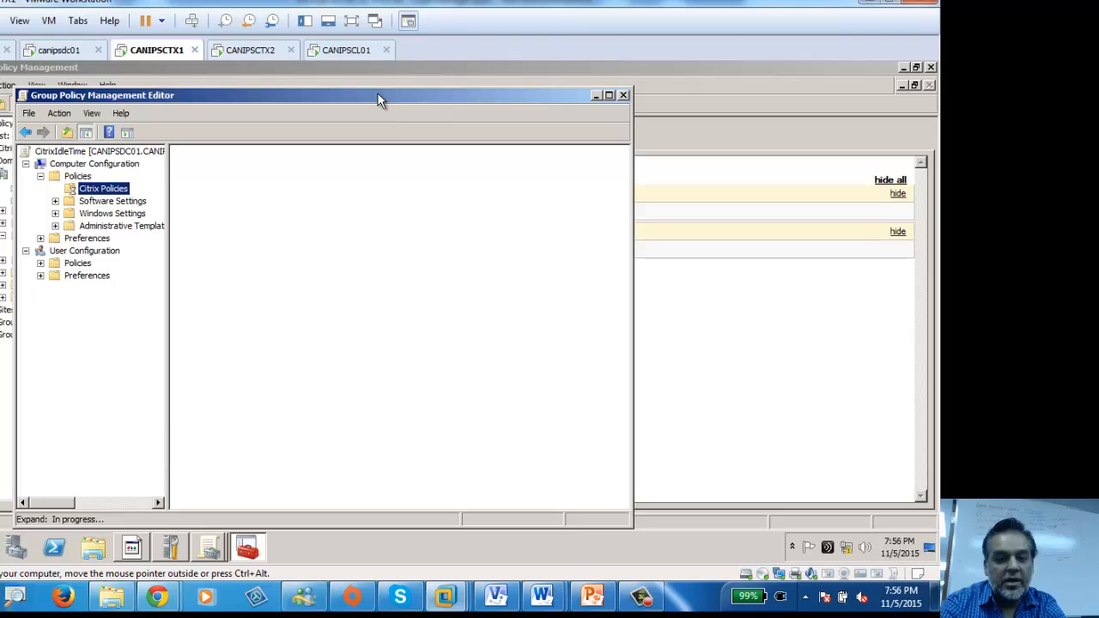
double_click(378, 93)
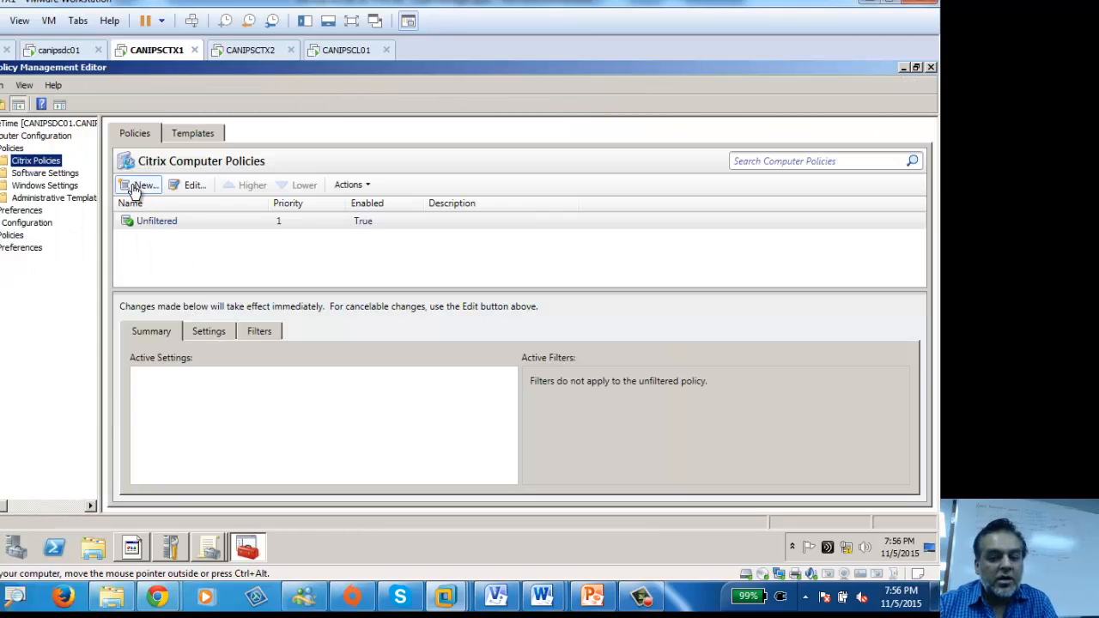
left_click(134, 192)
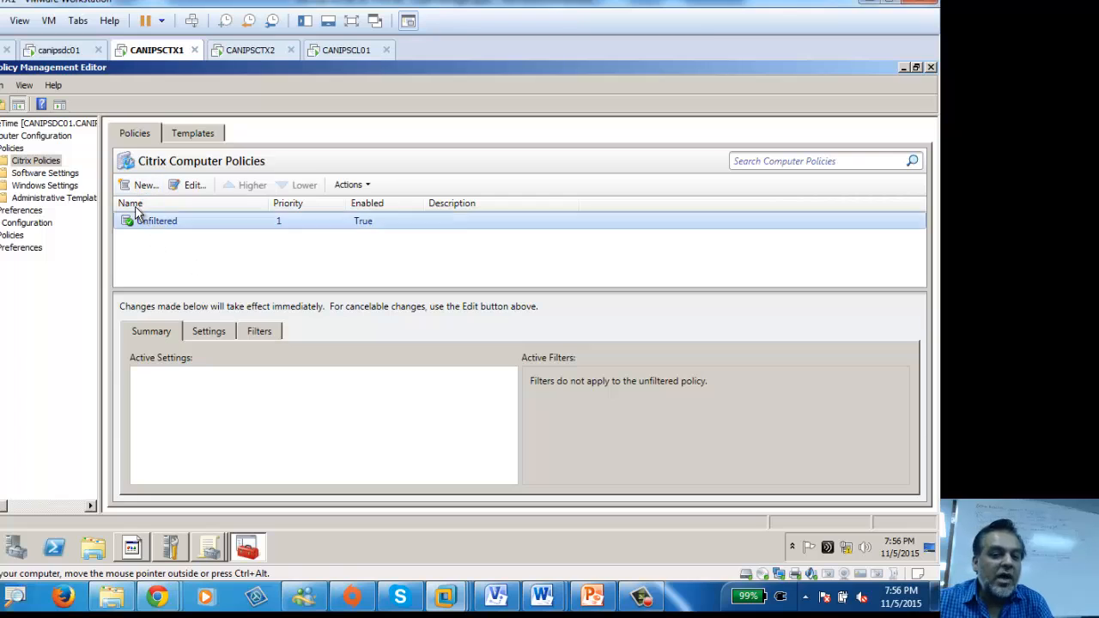
Step: Start a new Citrix computer policy named CitrixIdleTime and continue to its settings
left_click(142, 188)
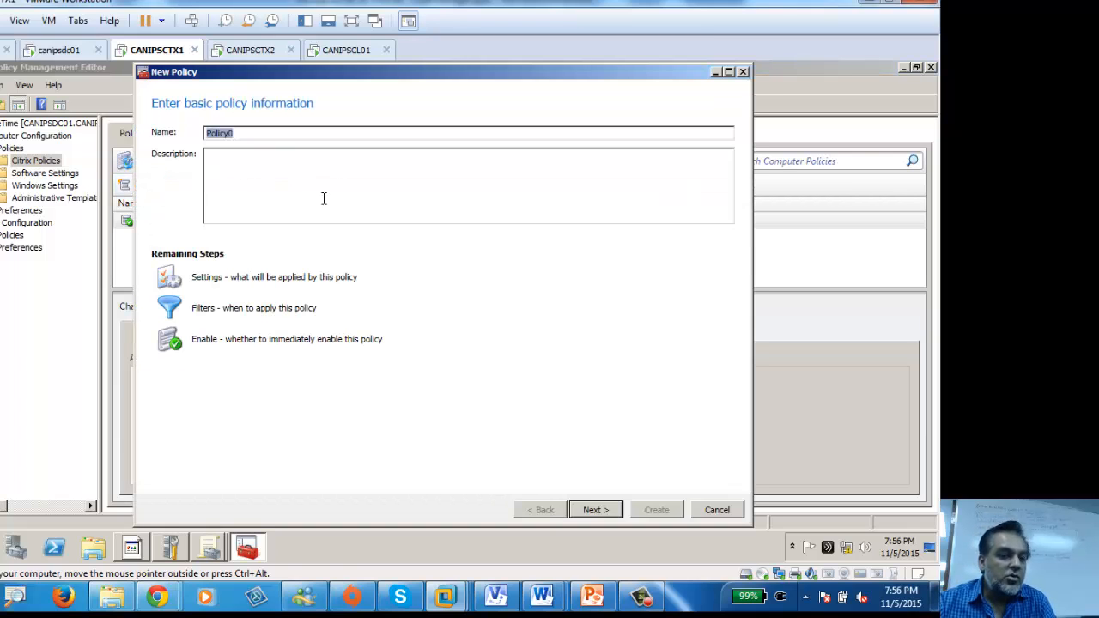
type("Citrix")
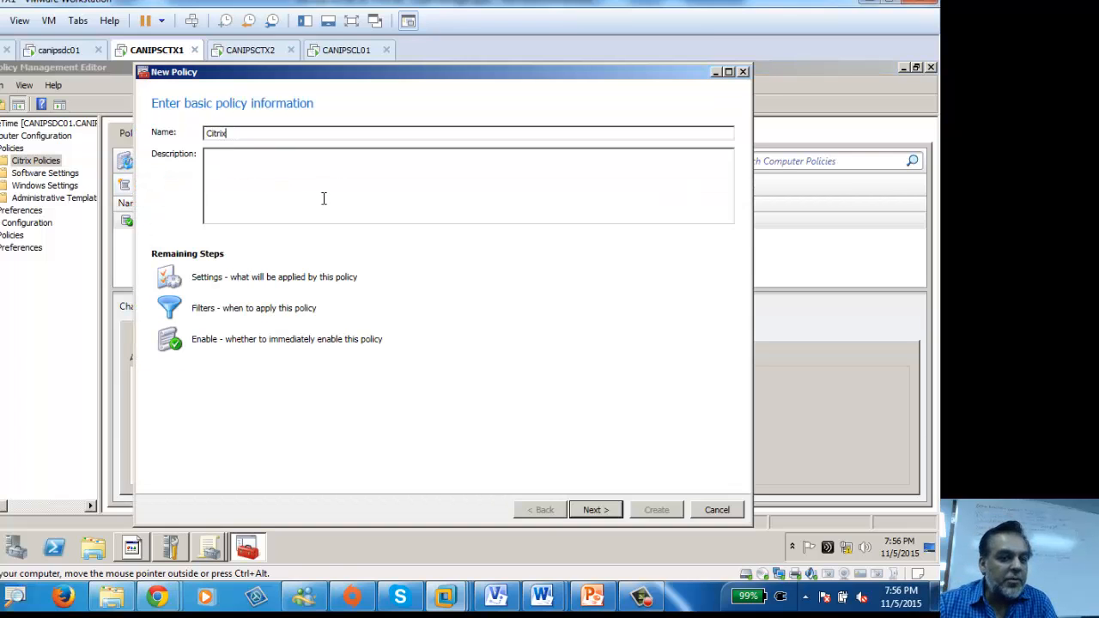
type("Icle")
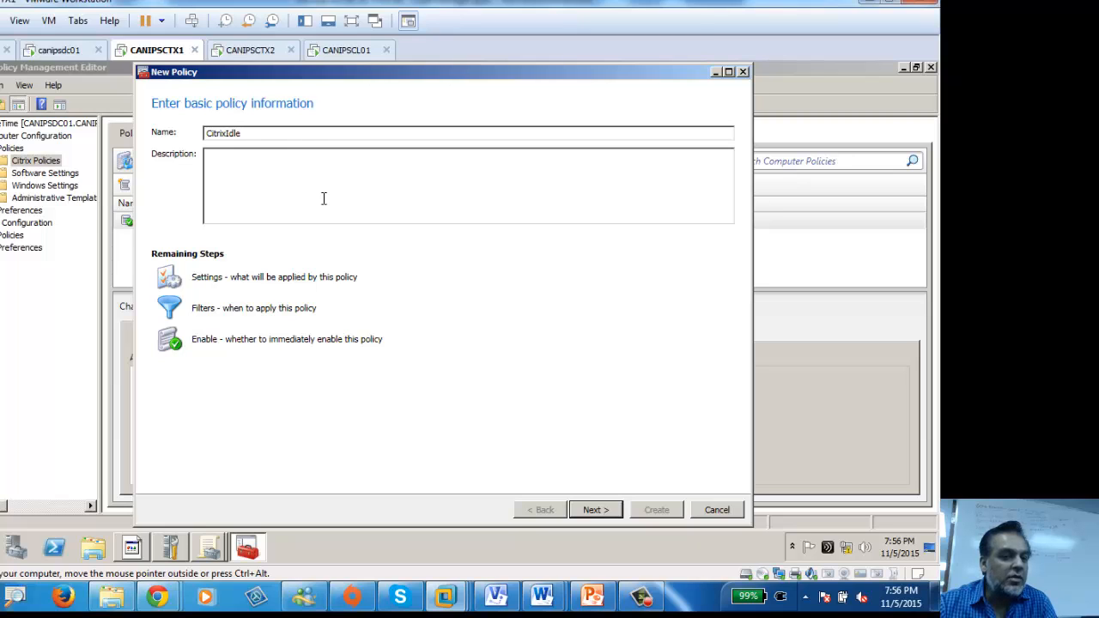
type("Time")
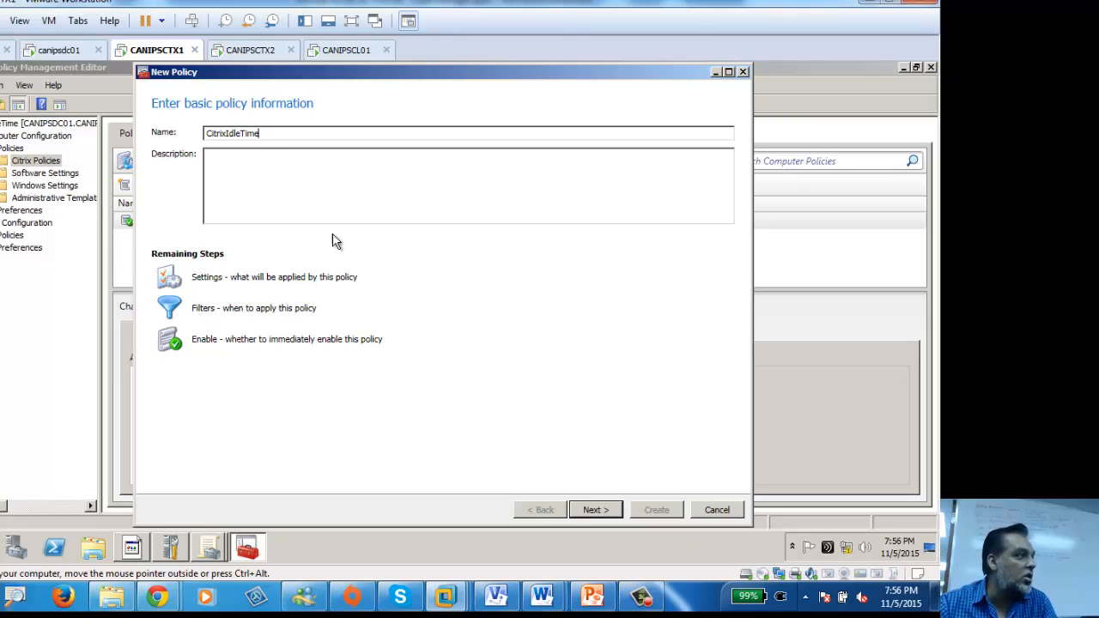
left_click(597, 513)
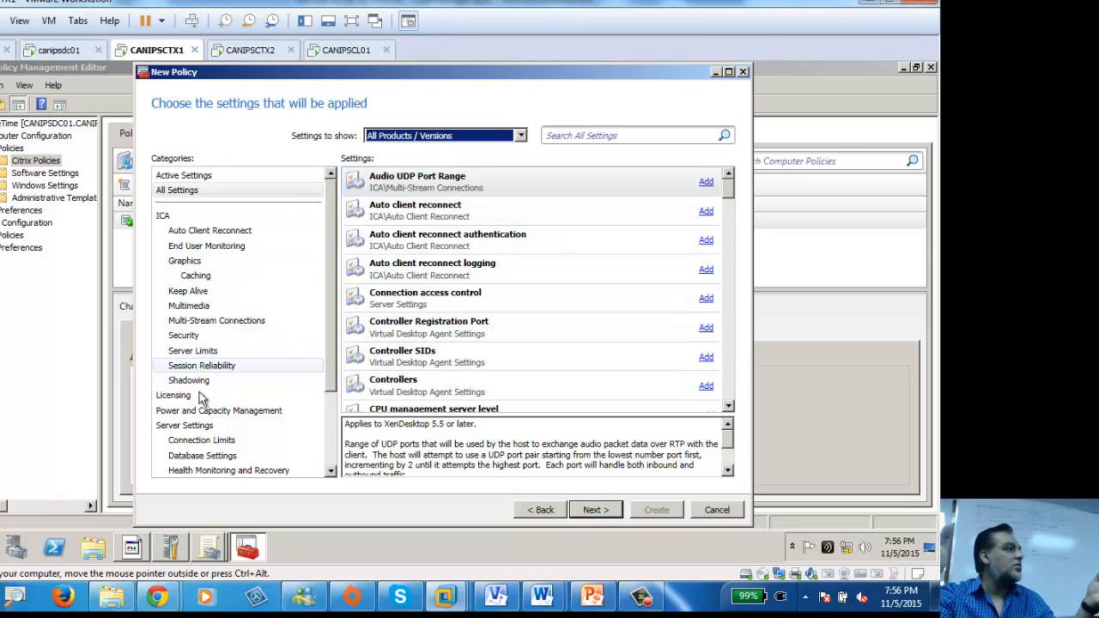
Step: Browse ICA, Auto Client Reconnect, End User Monitoring and Graphics, then filter to Keep Alive
left_click(164, 217)
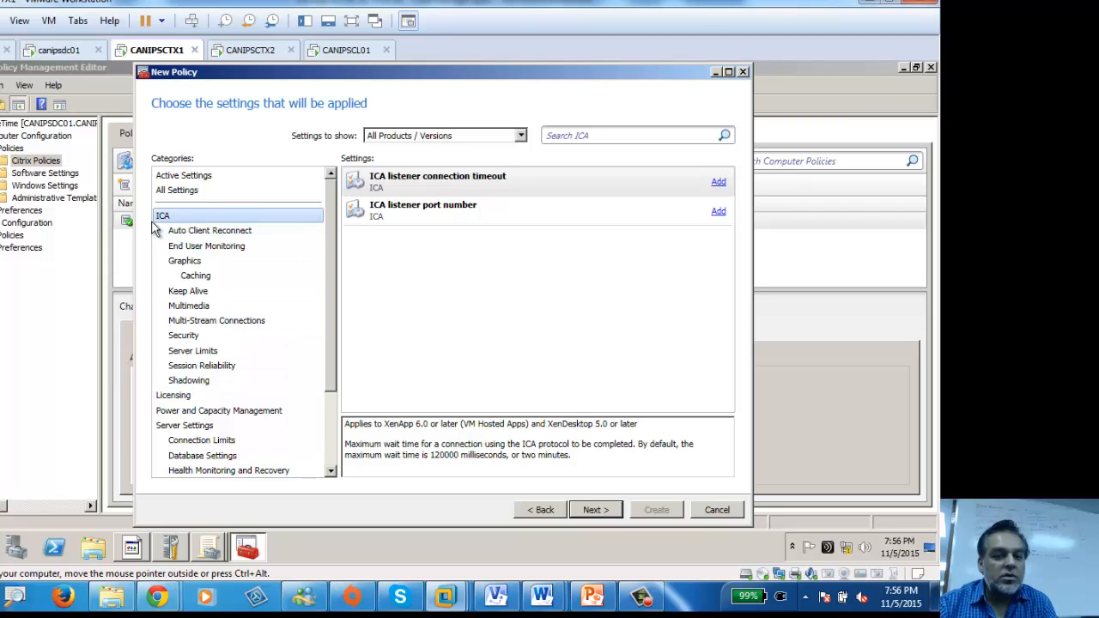
left_click(209, 235)
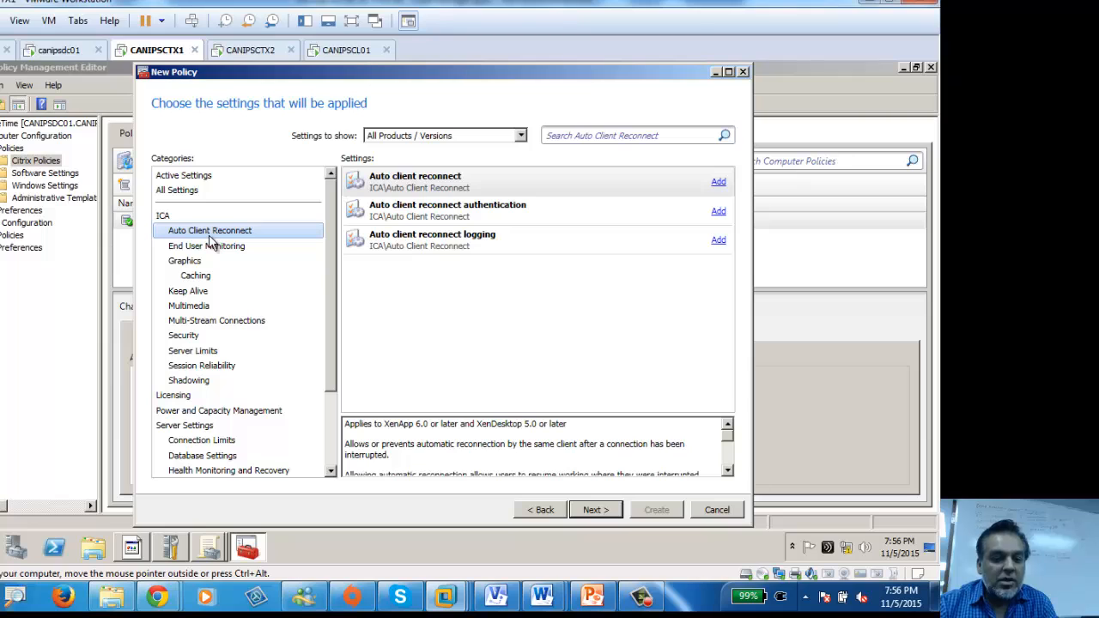
left_click(214, 254)
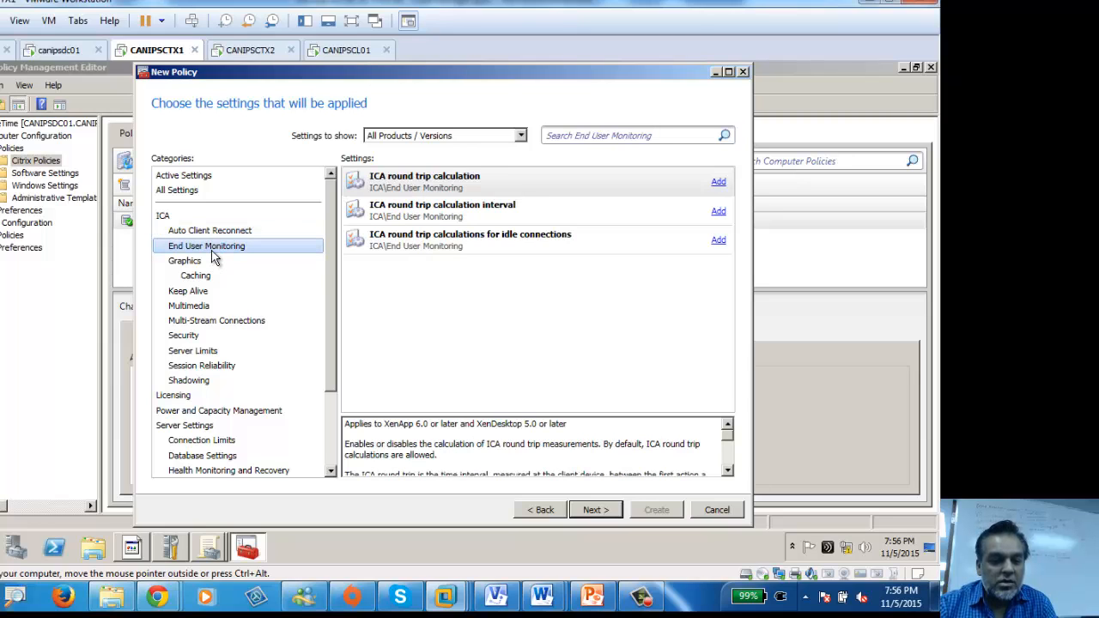
left_click(191, 262)
left_click(193, 293)
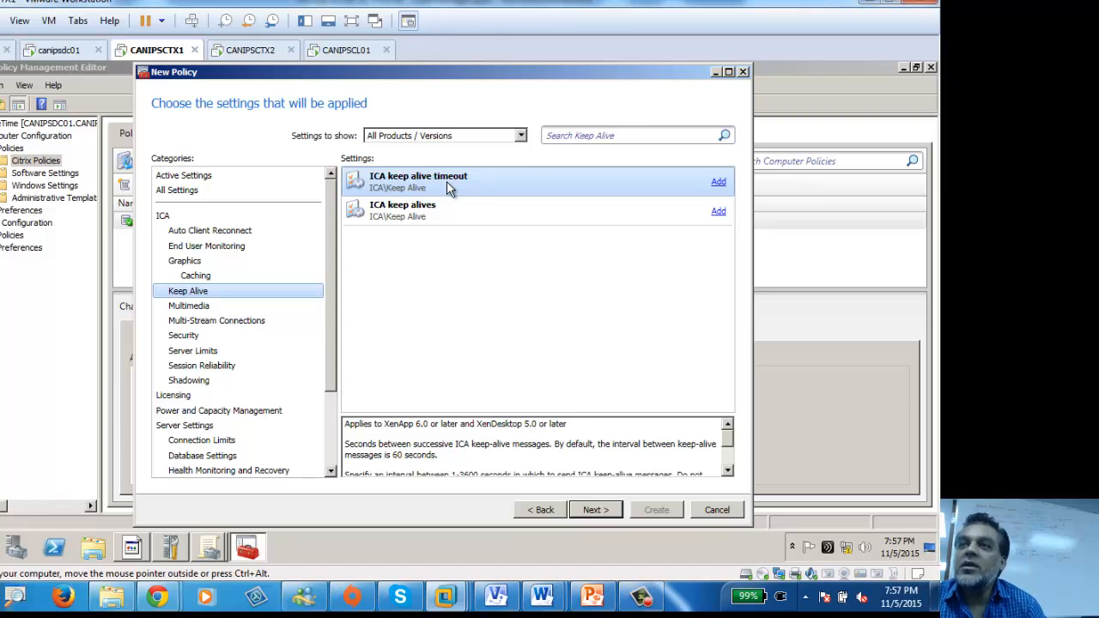
Step: Inspect ICA keep alive timeout and return to the Keep Alive category listing
left_click(474, 188)
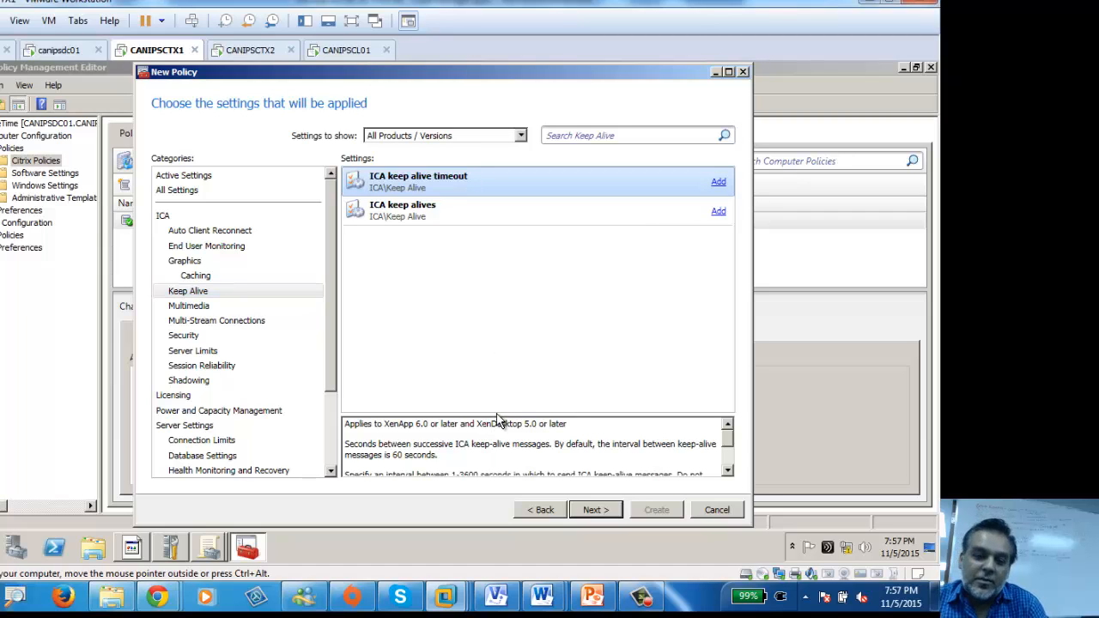
left_click(727, 471)
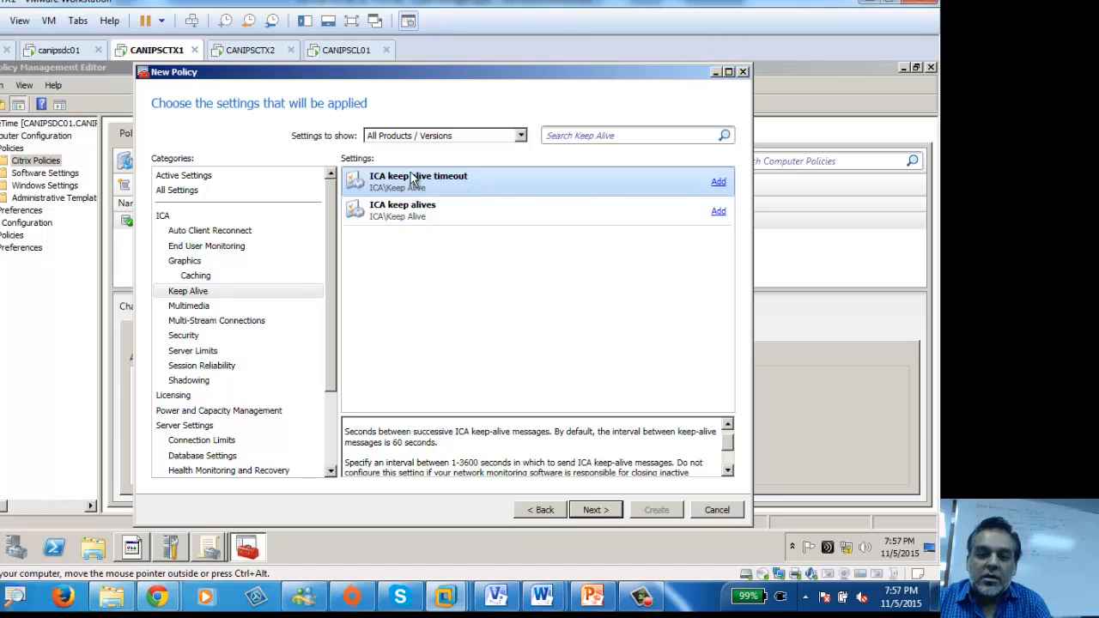
left_click(191, 293)
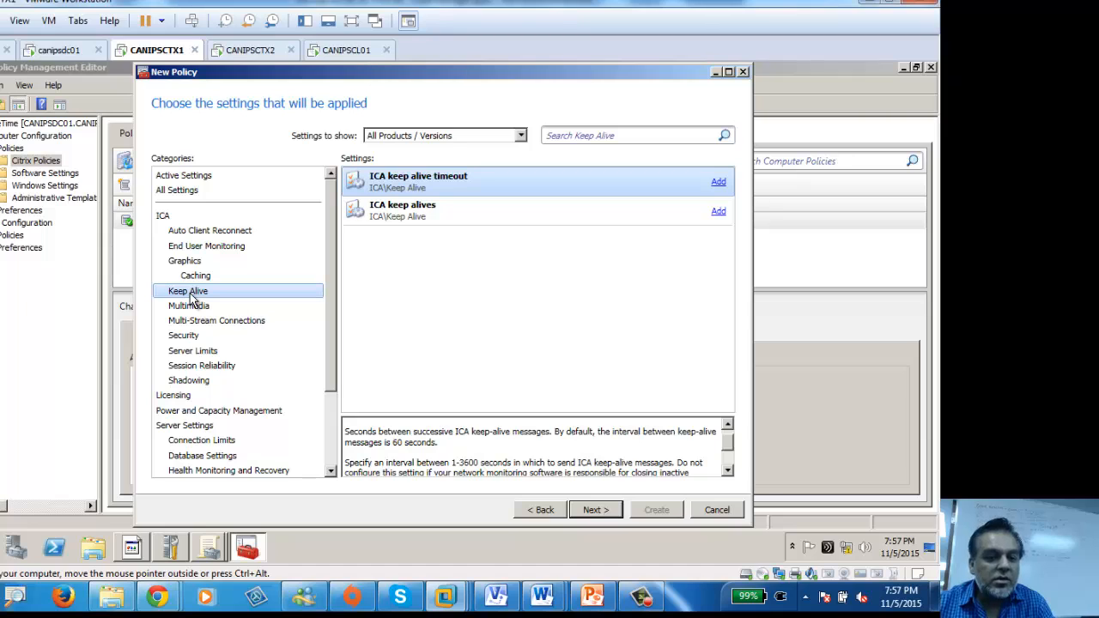
left_click(409, 238)
left_click(174, 291)
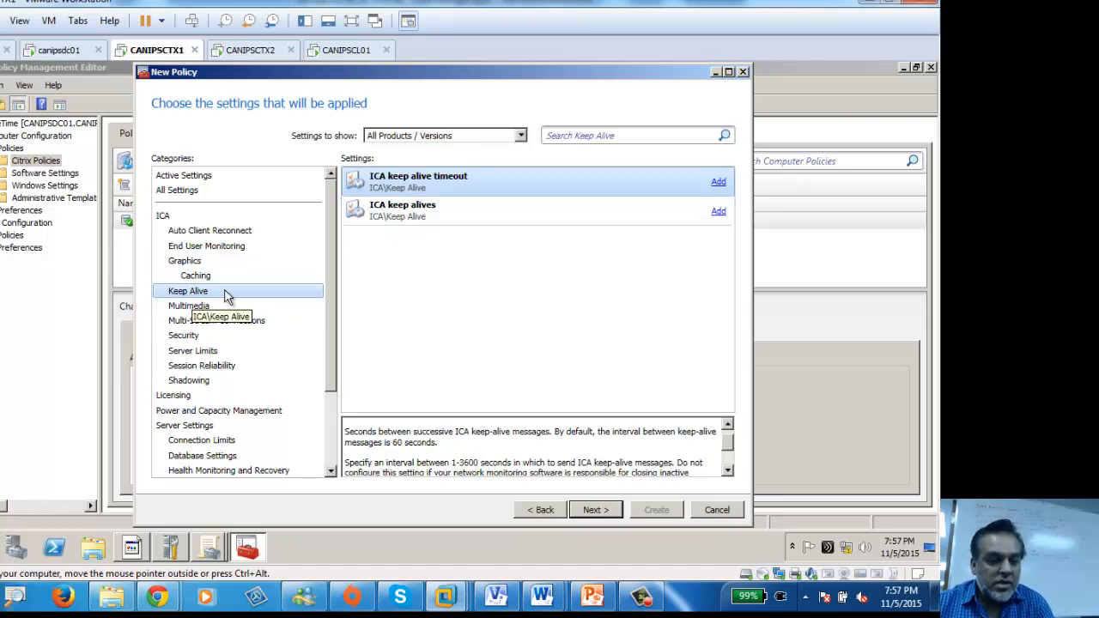
left_click(724, 184)
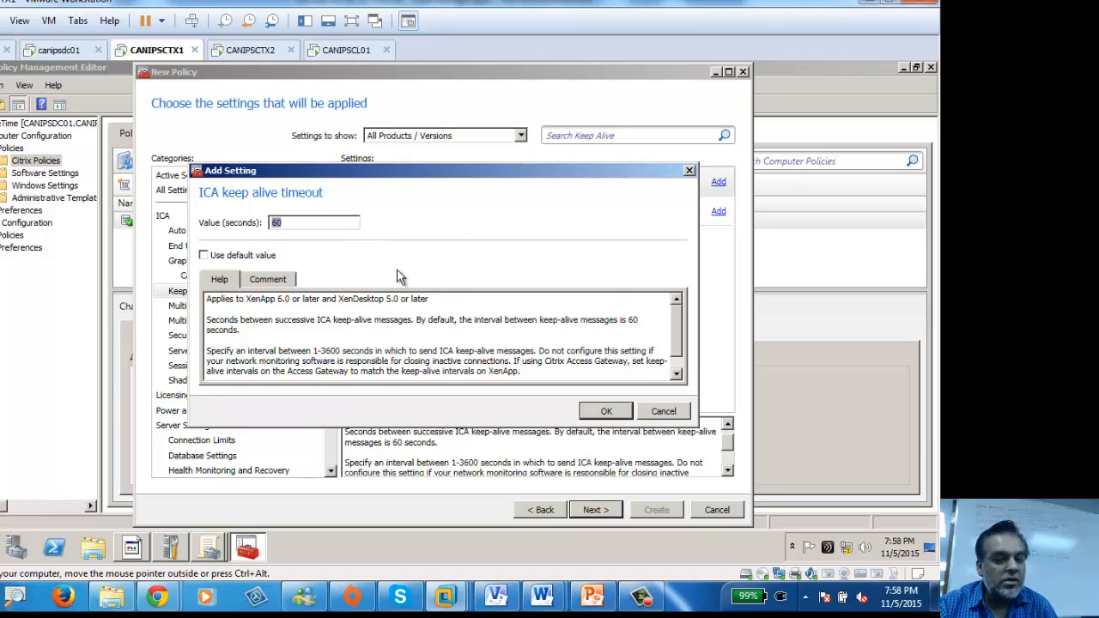
left_click(690, 171)
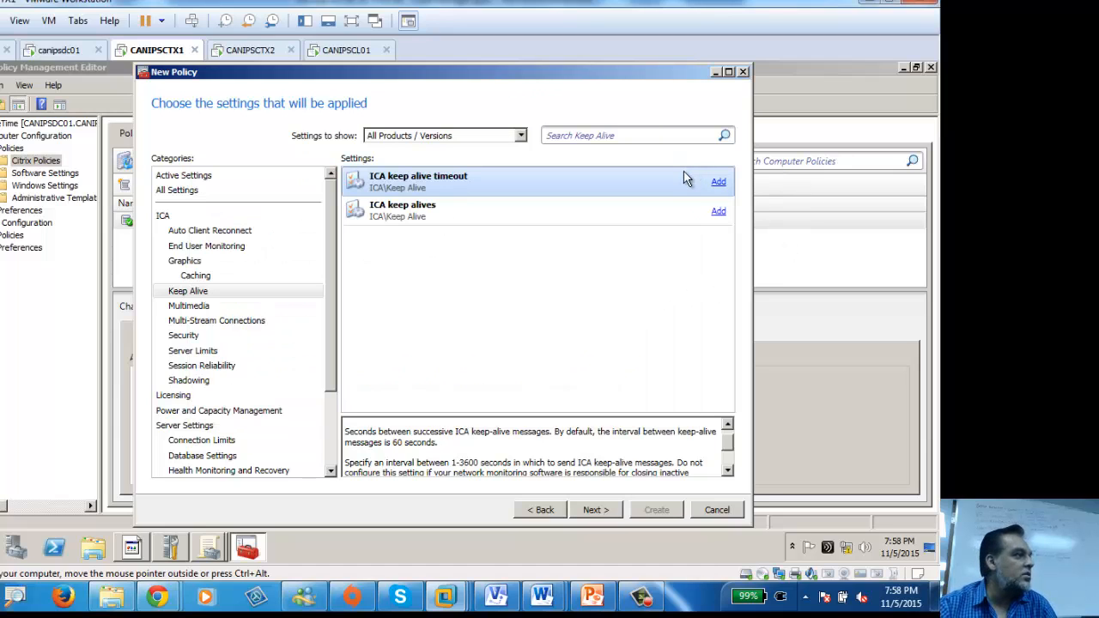
left_click(445, 208)
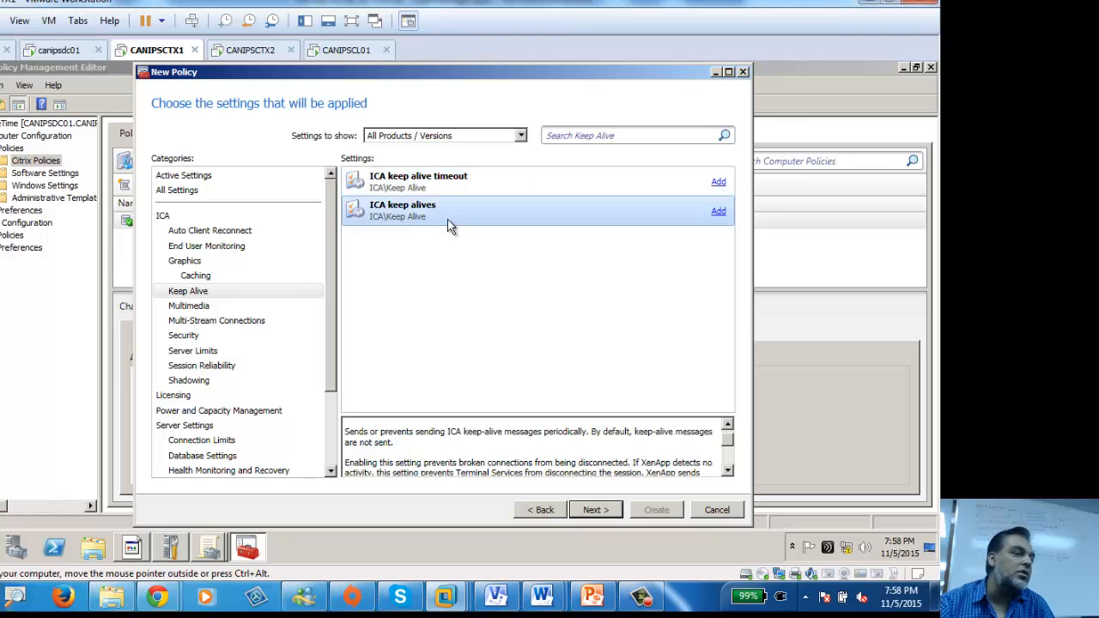
left_click(718, 211)
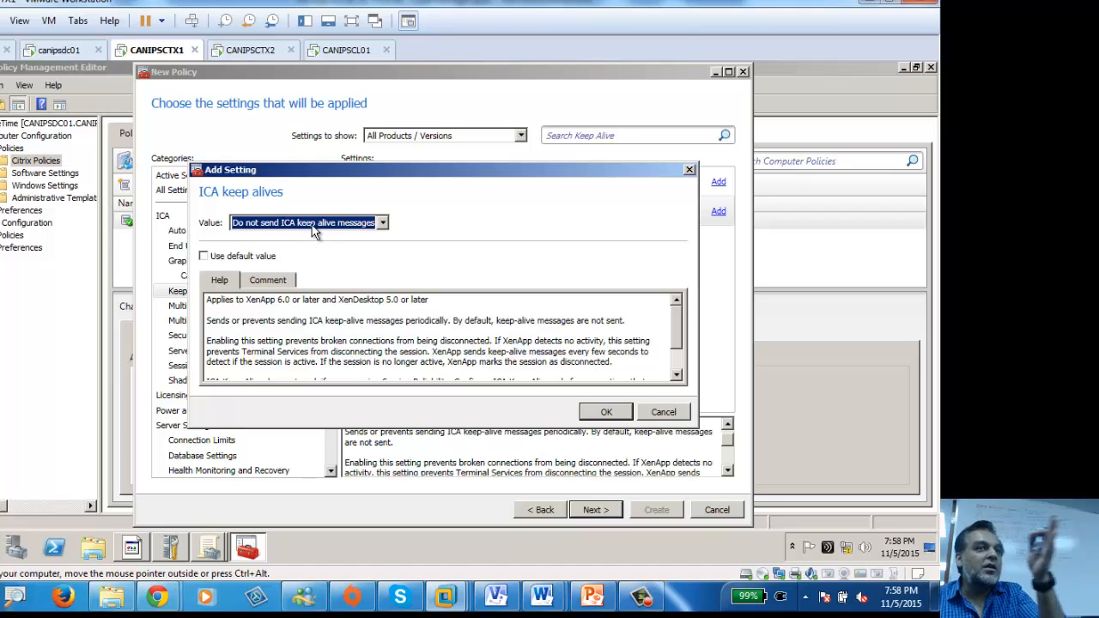
left_click(384, 223)
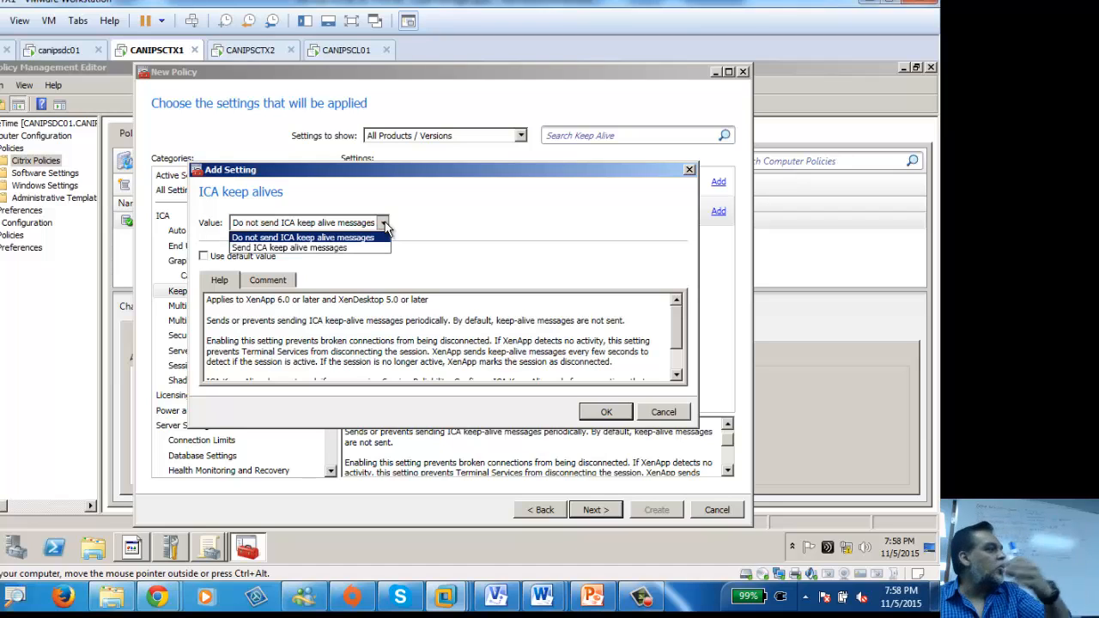
left_click(416, 224)
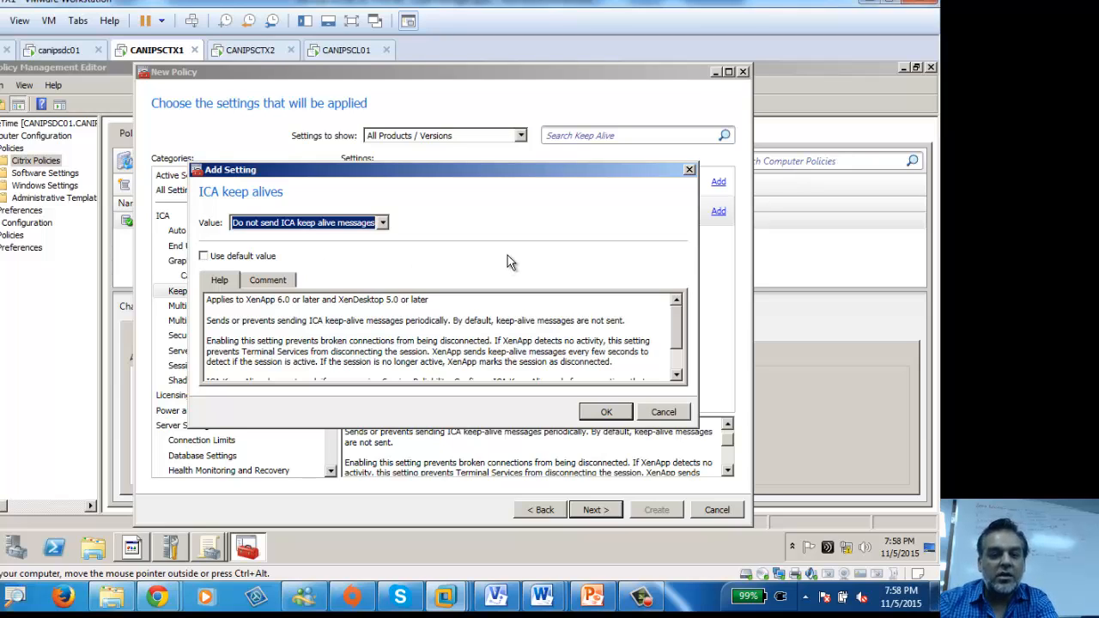
left_click(679, 416)
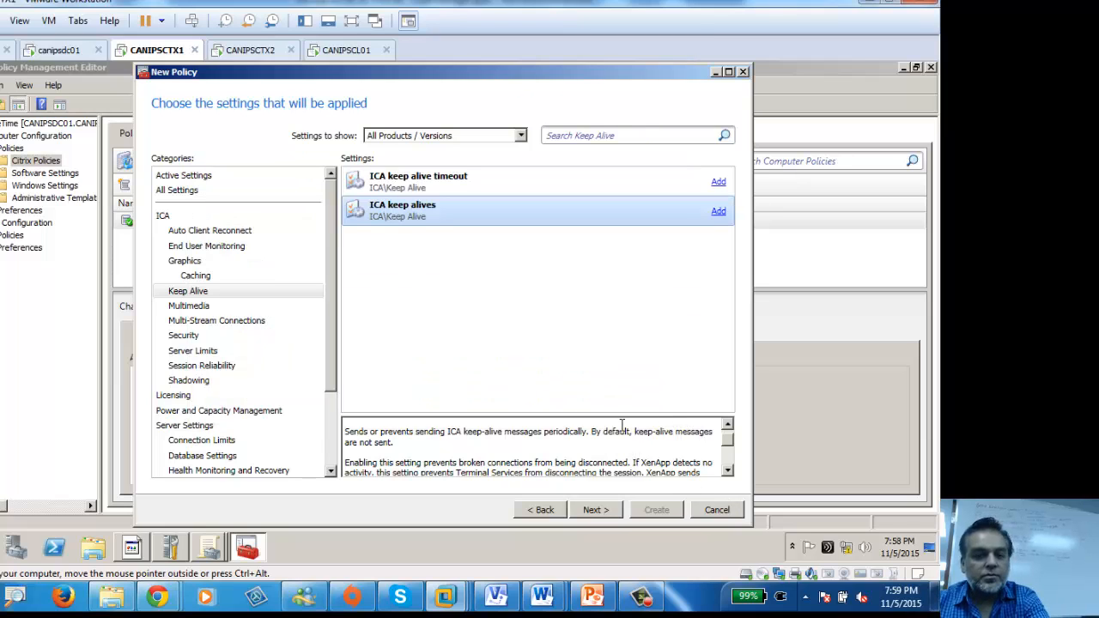
Step: Search All Settings for 'idle' and select Server idle timer interval
left_click(186, 194)
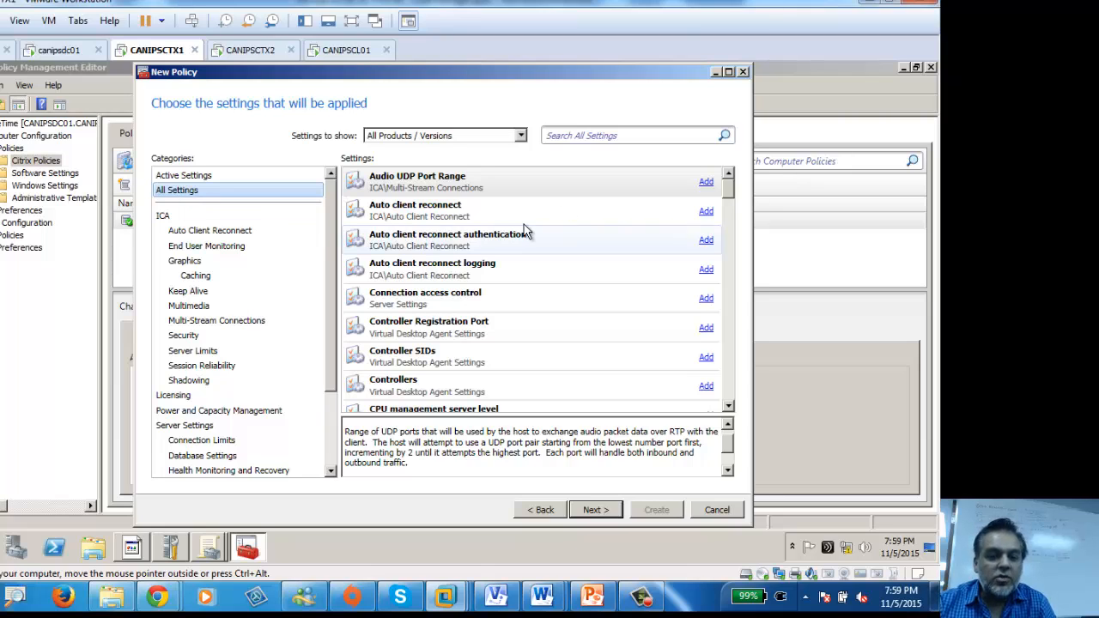
left_click(582, 136)
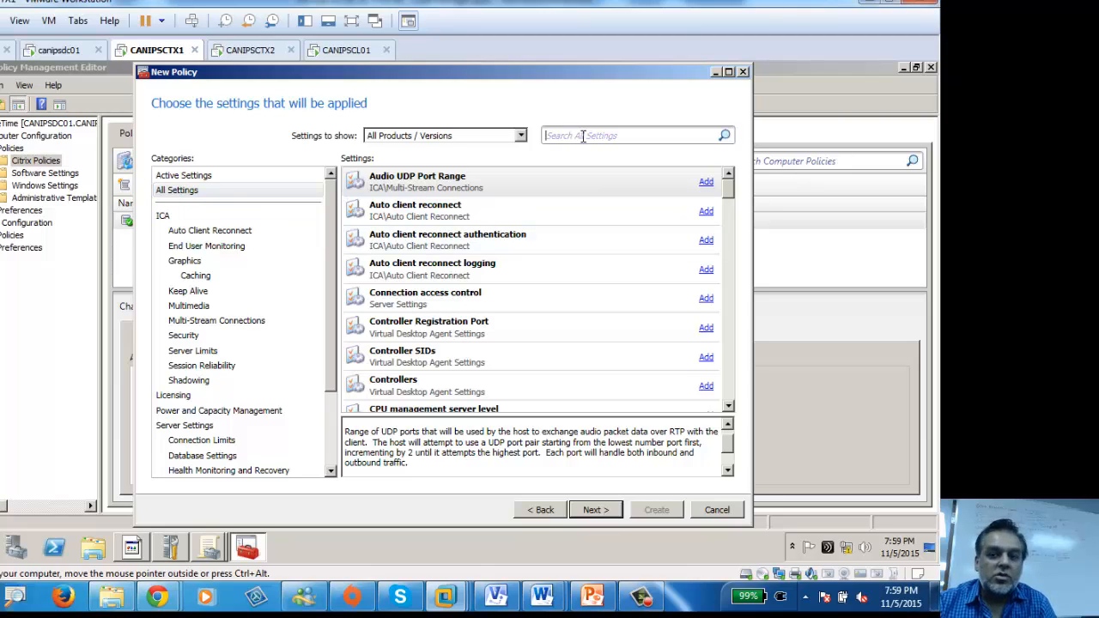
left_click(180, 192)
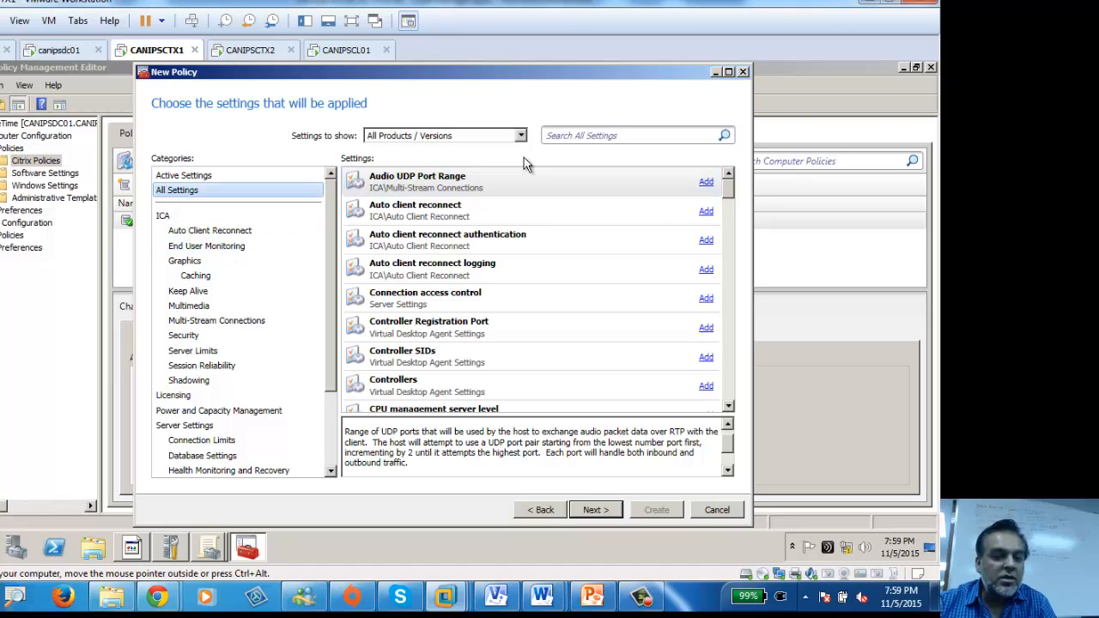
left_click(574, 135)
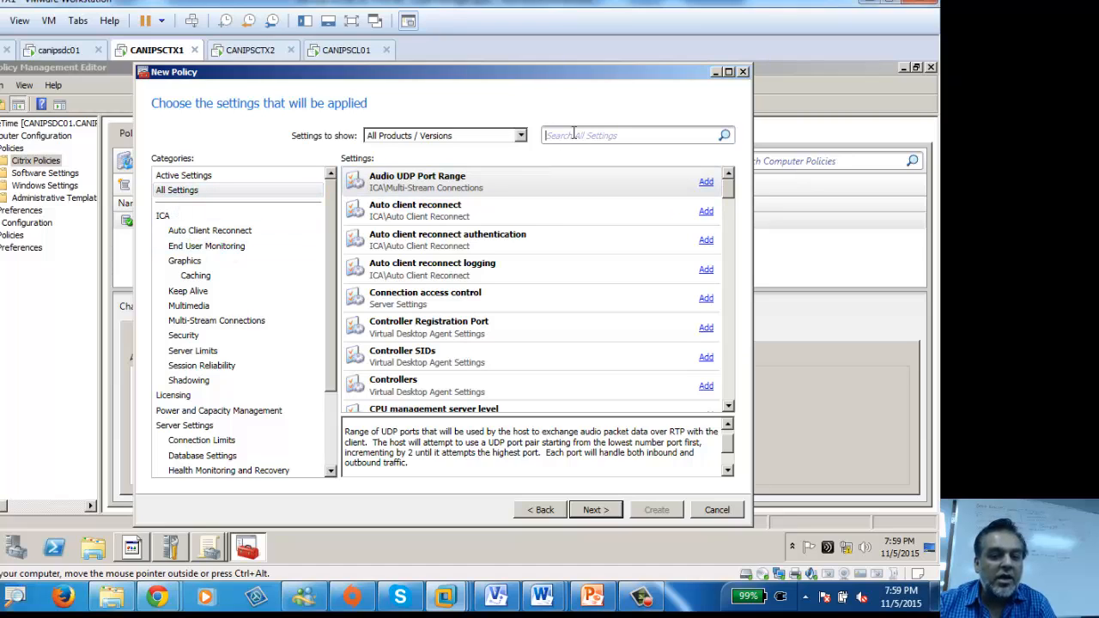
type("idle")
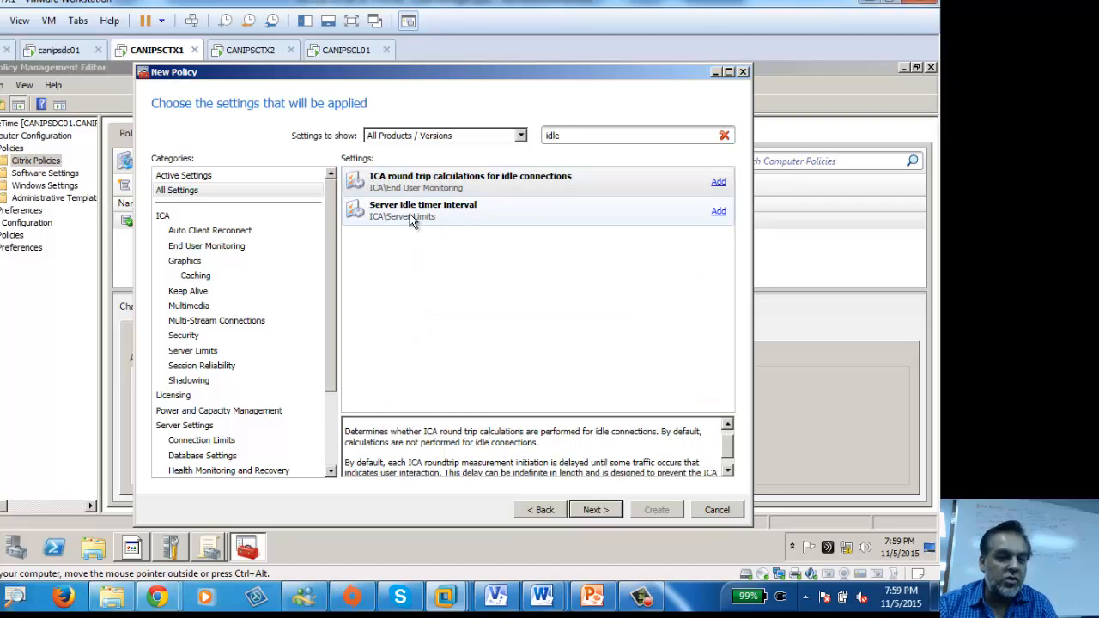
left_click(449, 220)
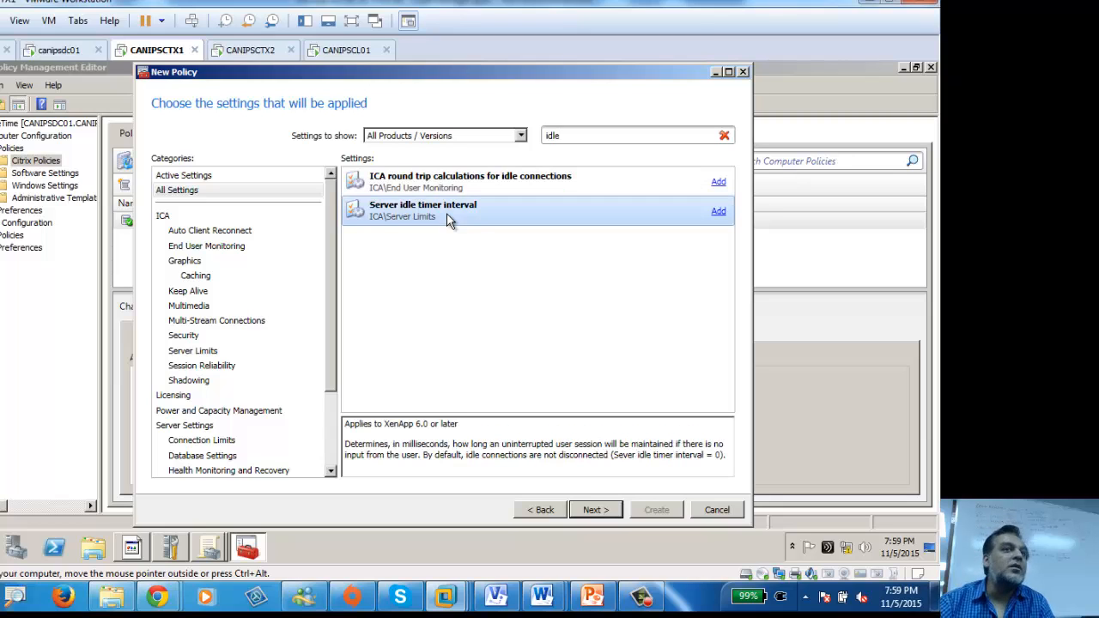
Step: Add Server idle timer interval, opening its dialog at 0 milliseconds
left_click(718, 212)
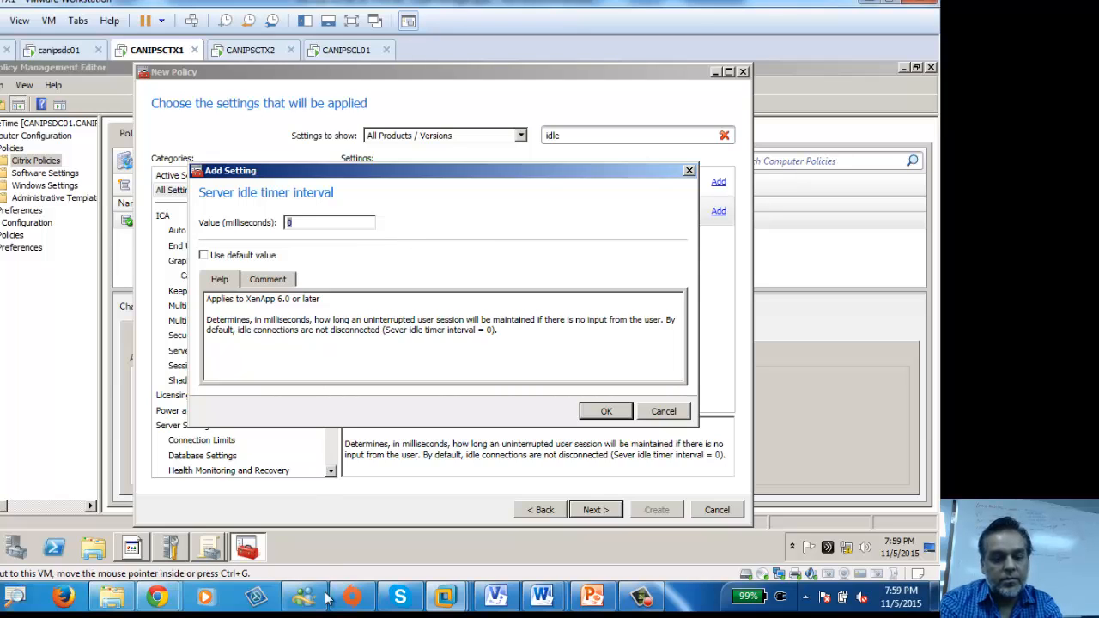
Step: Search Google for 15 minutes in milliseconds and copy the 900000 result
mouse_move(165, 607)
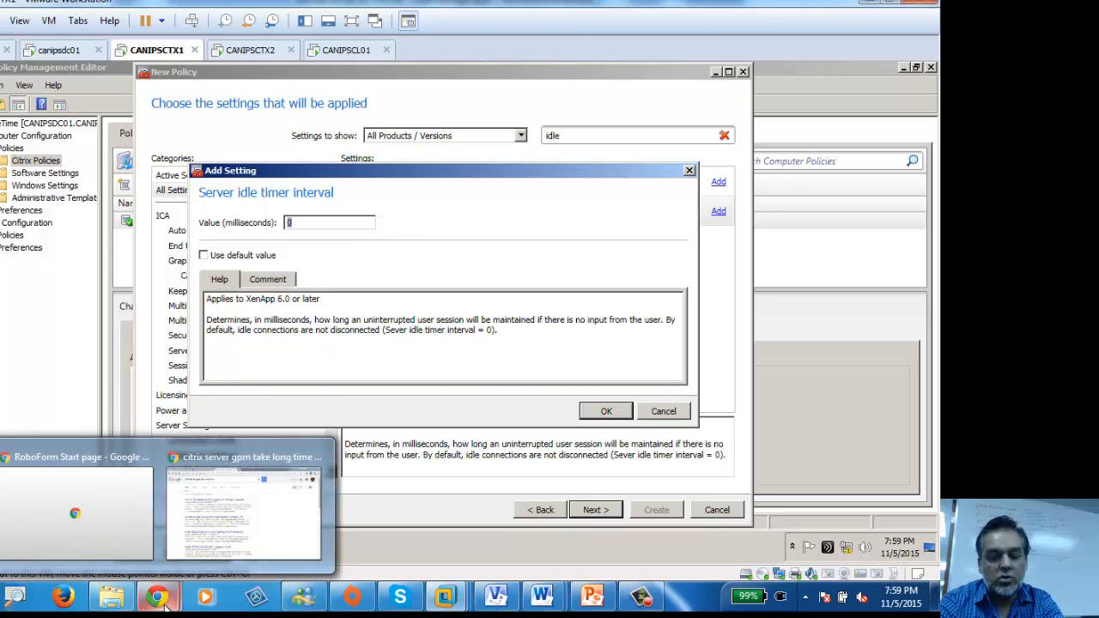
left_click(244, 511)
triple_click(292, 62)
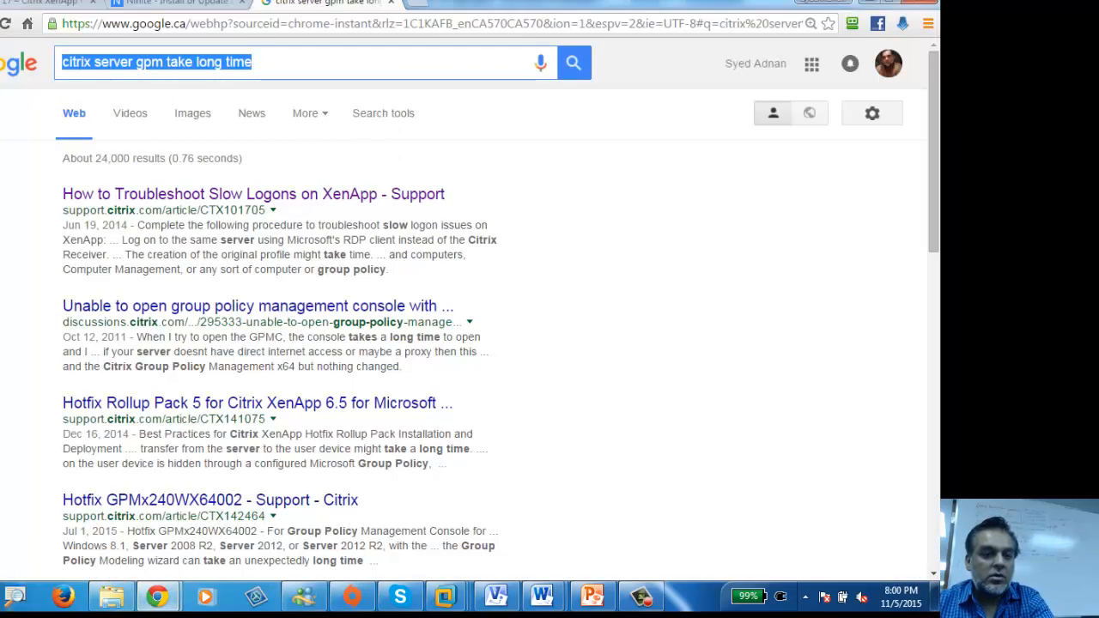
type("co")
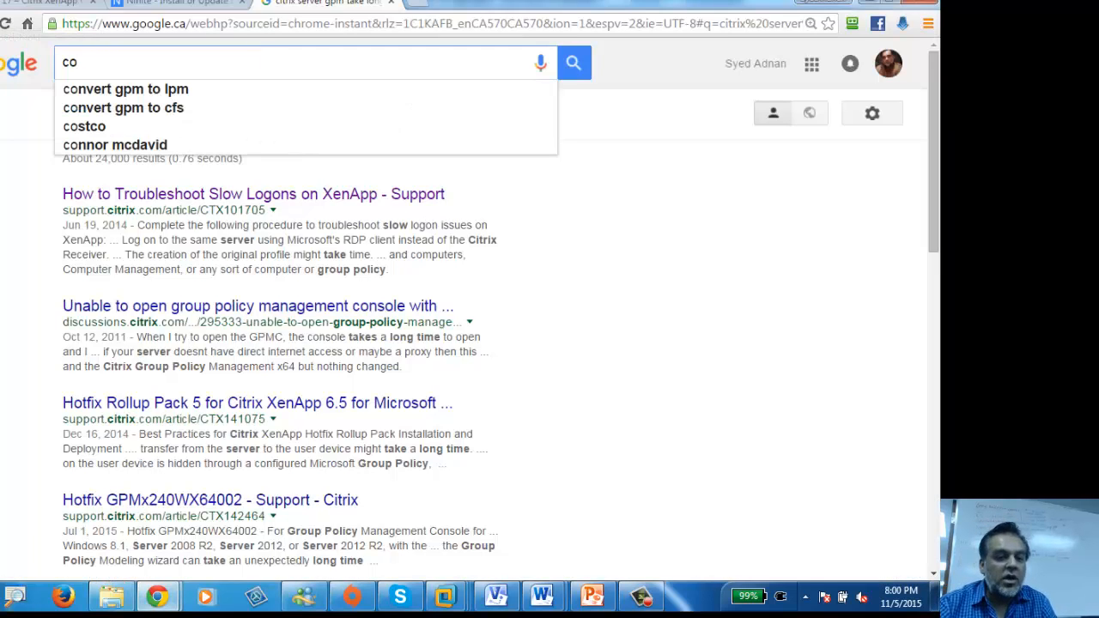
type("nvert ")
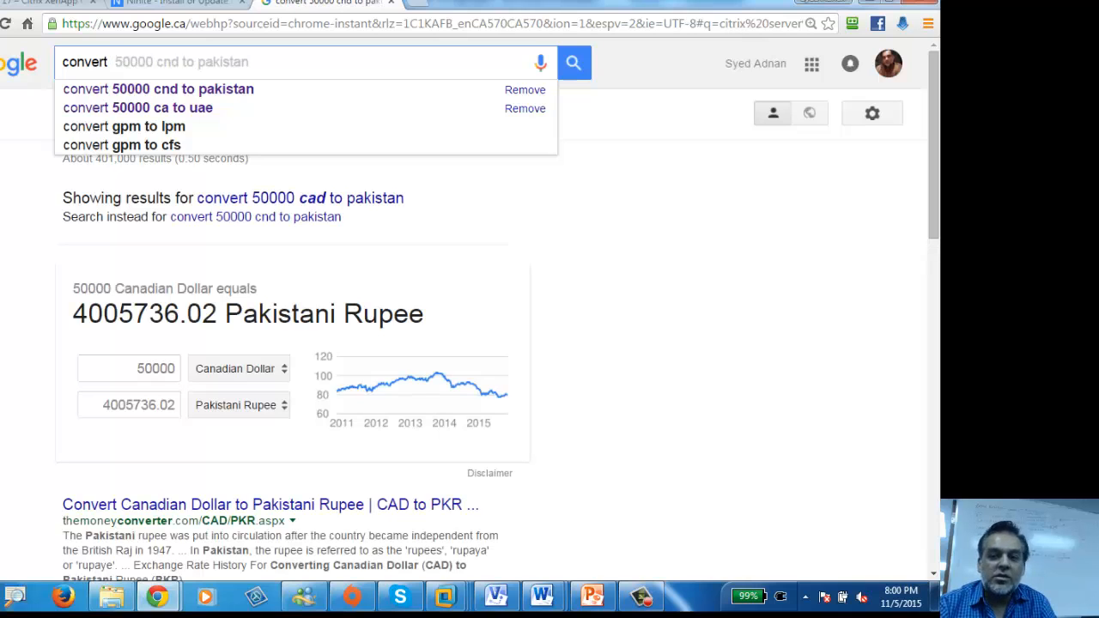
type(" mili")
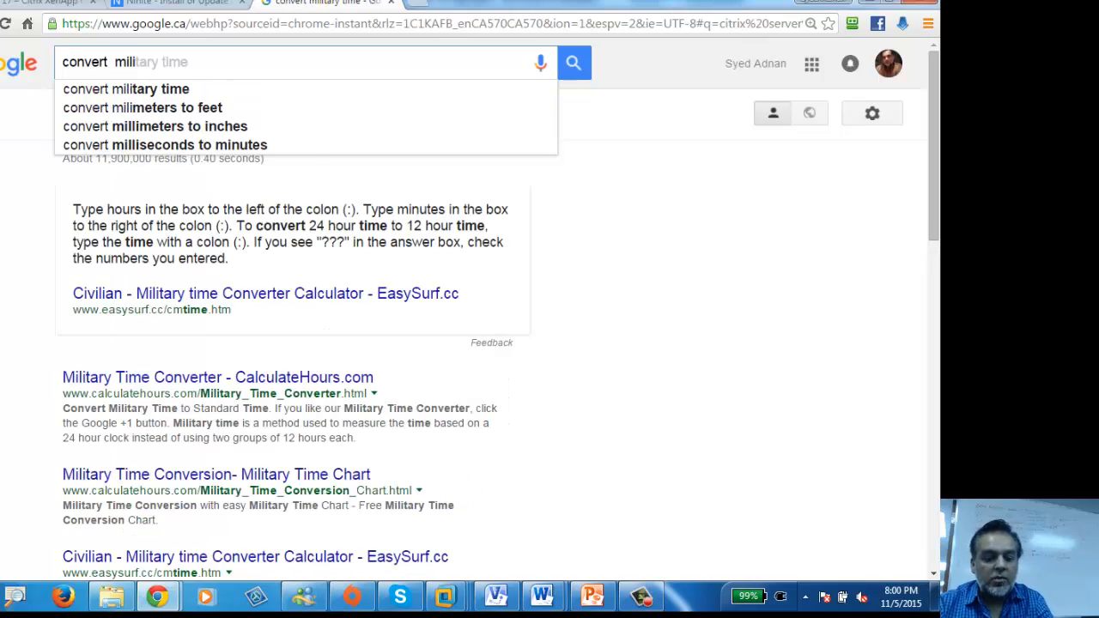
key("BackSpace")
key("BackSpace")
key("BackSpace")
key("BackSpace")
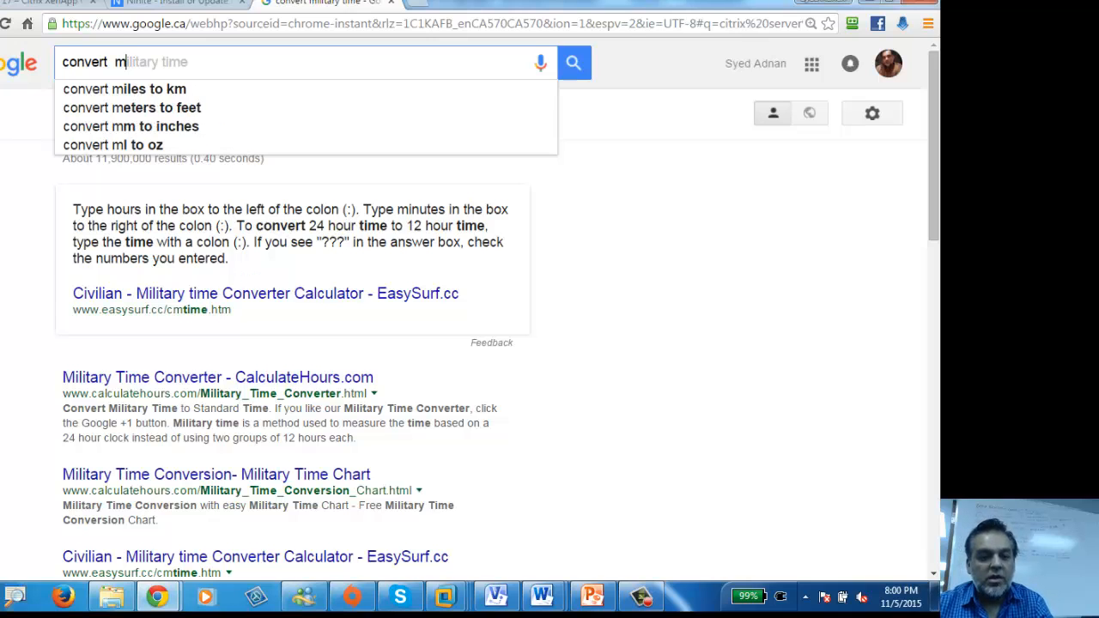
type("15 min")
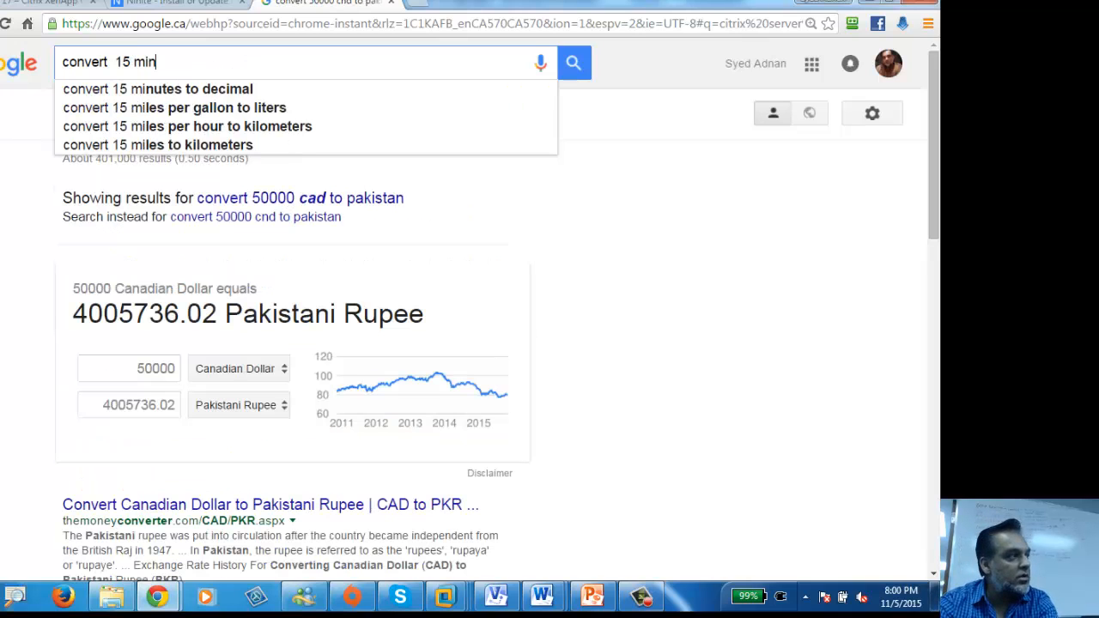
type("s to")
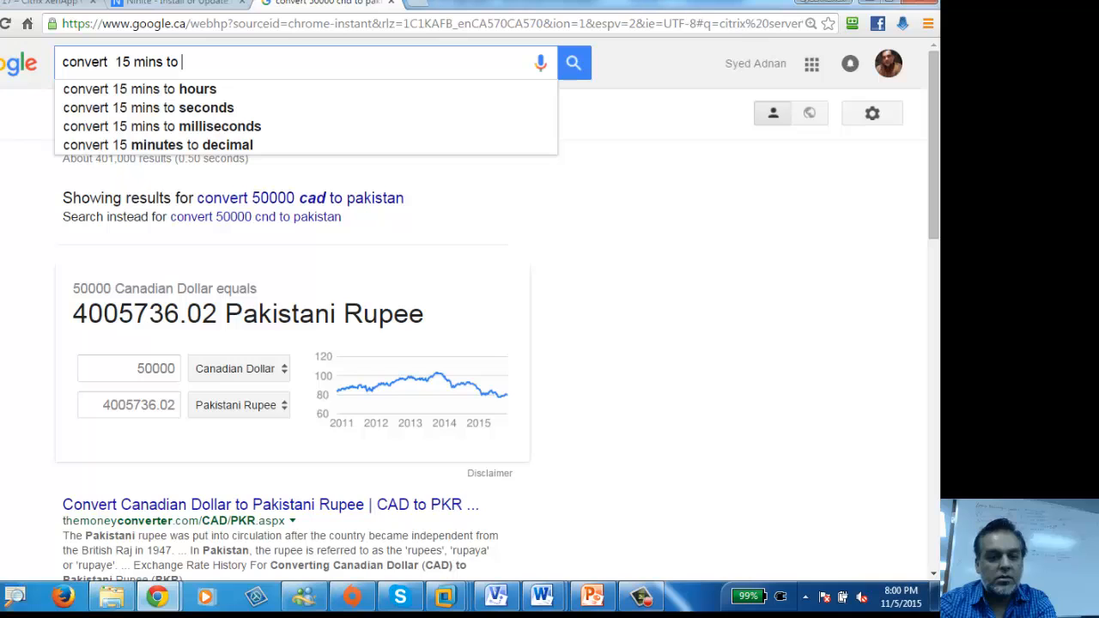
left_click(202, 128)
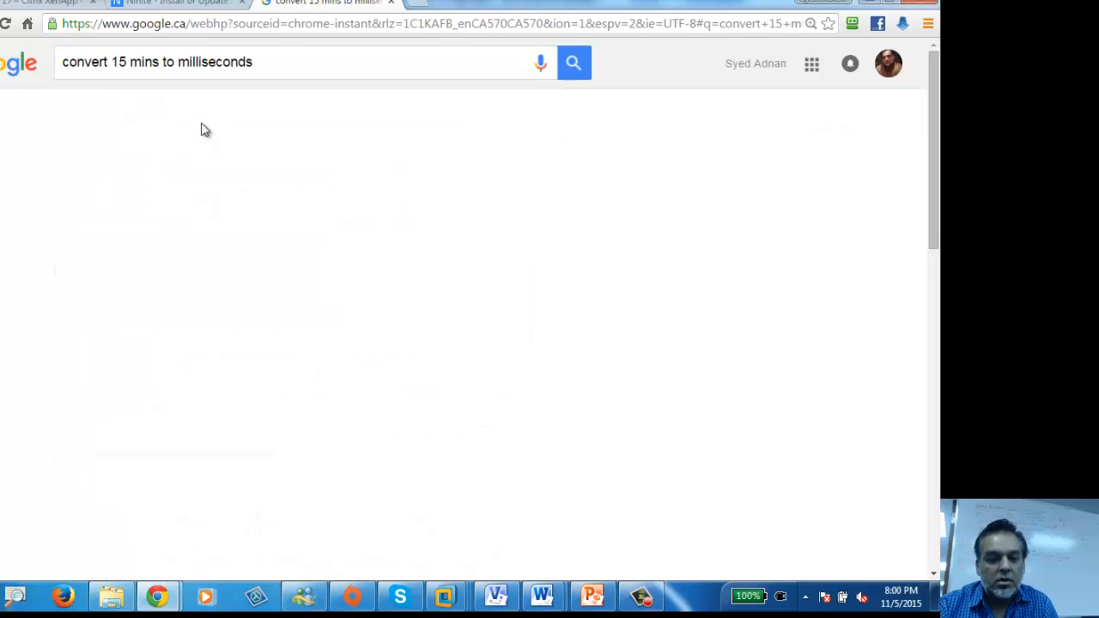
left_click_drag(413, 262, 335, 257)
right_click(349, 254)
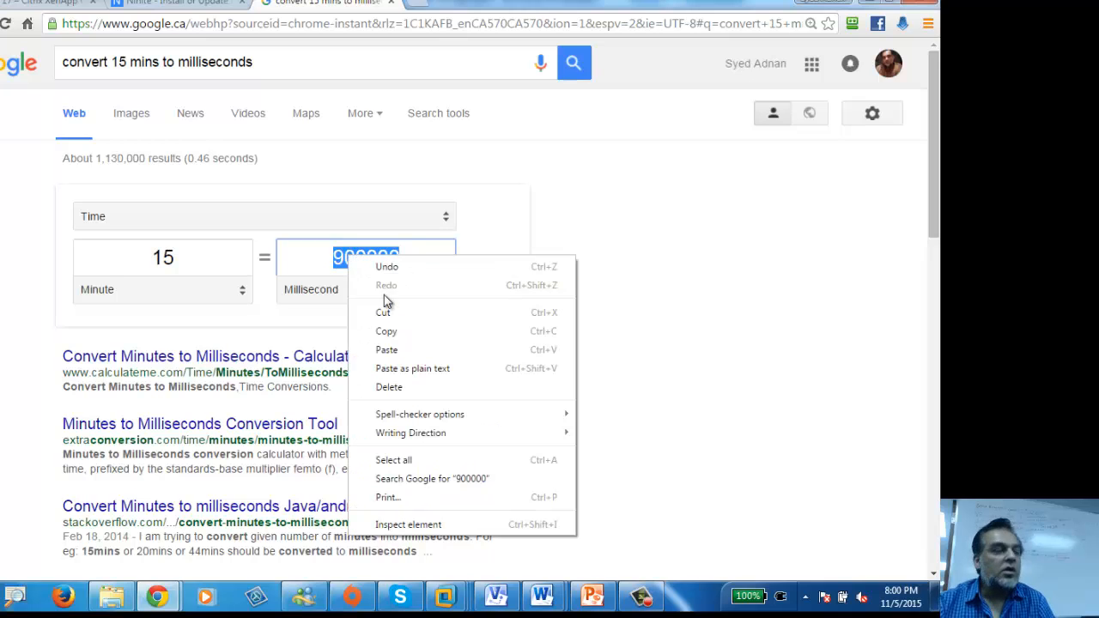
left_click(417, 326)
left_click(876, 6)
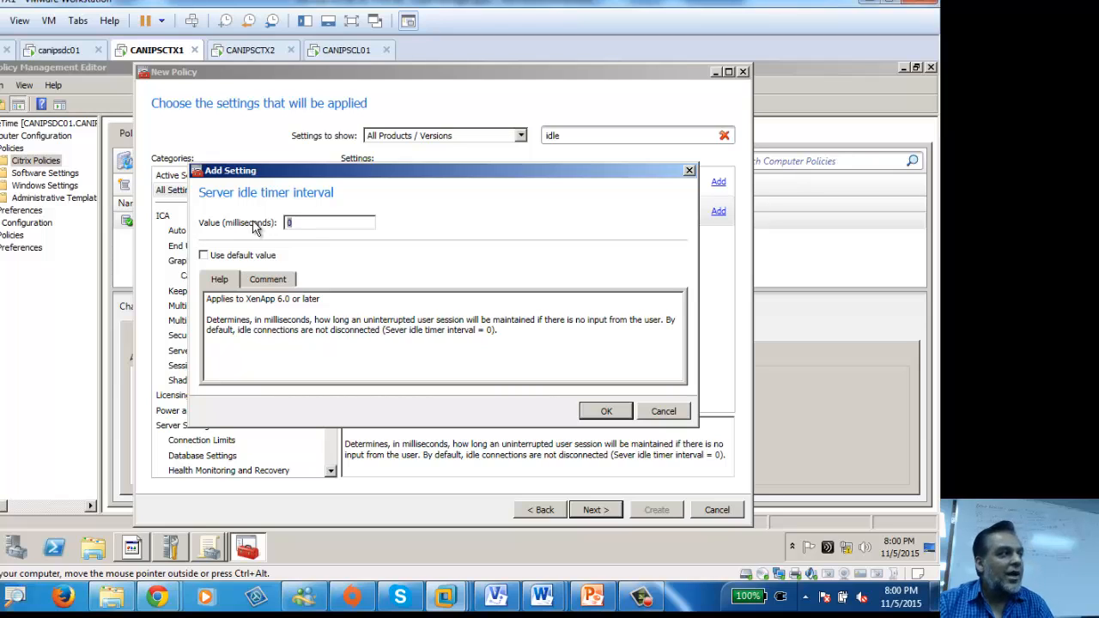
Step: Enter 900000 milliseconds as the Server idle timer interval and confirm
type("900")
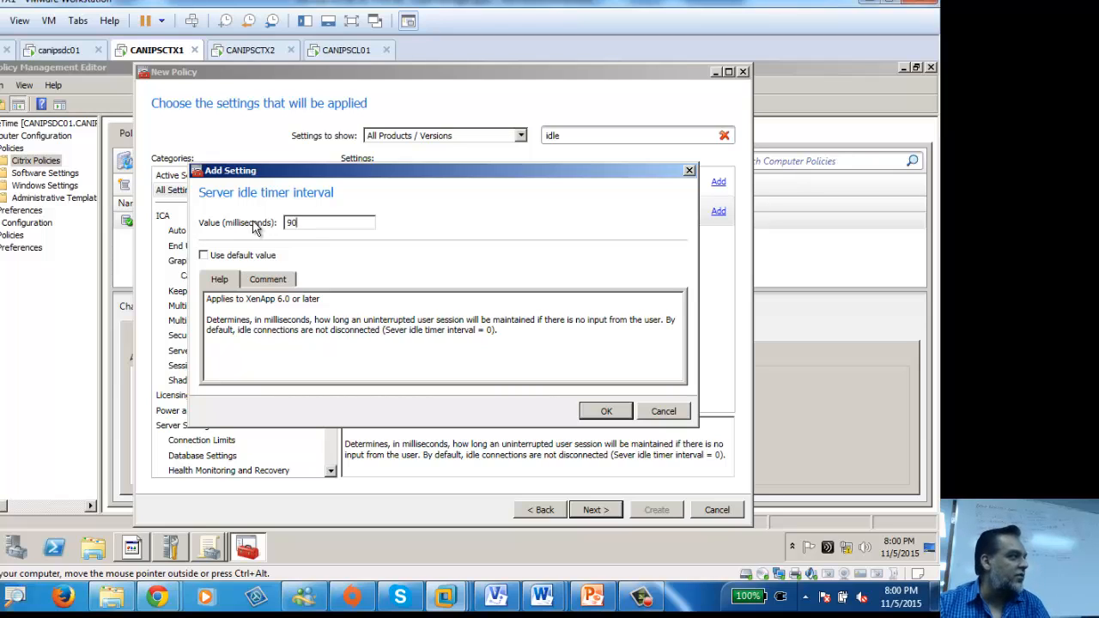
type("000")
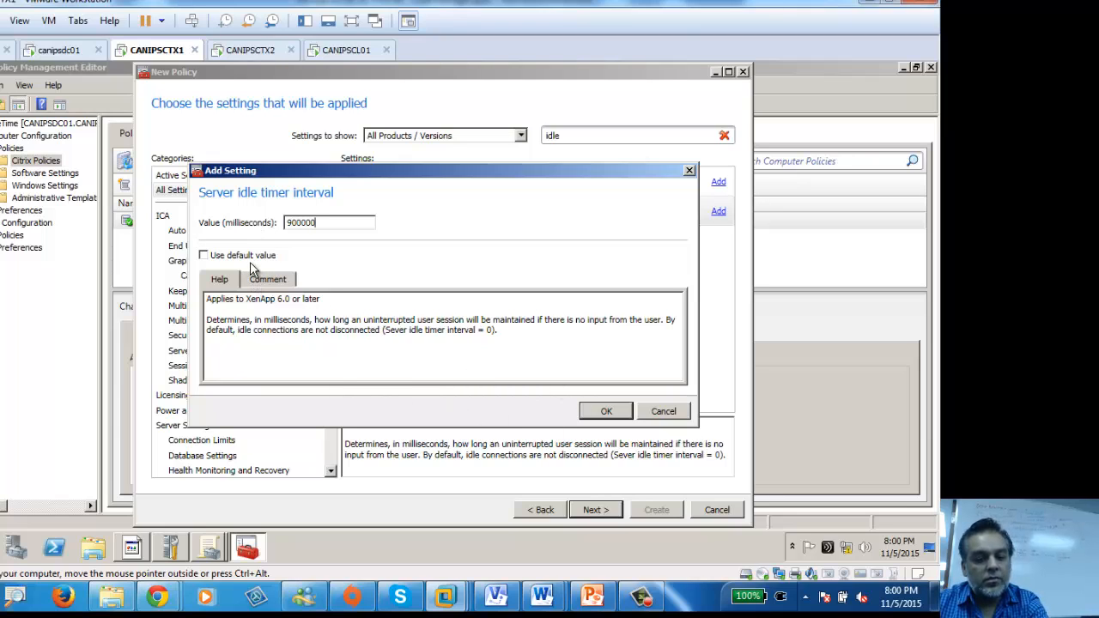
left_click(605, 413)
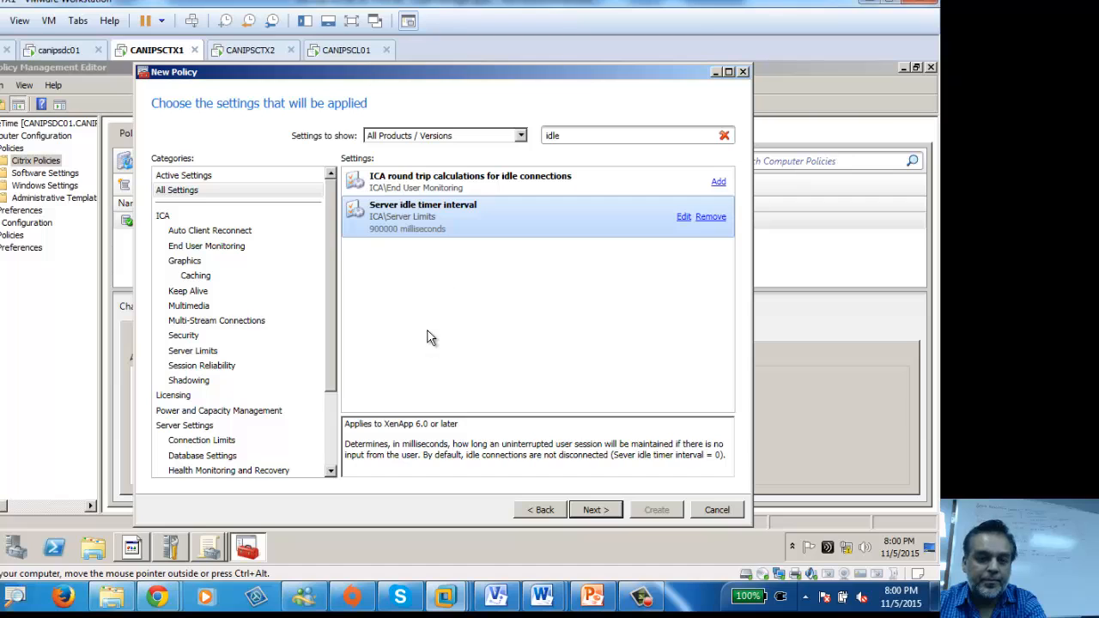
Step: Change Google's time converter to 2 minutes, giving 120000 milliseconds
left_click(215, 554)
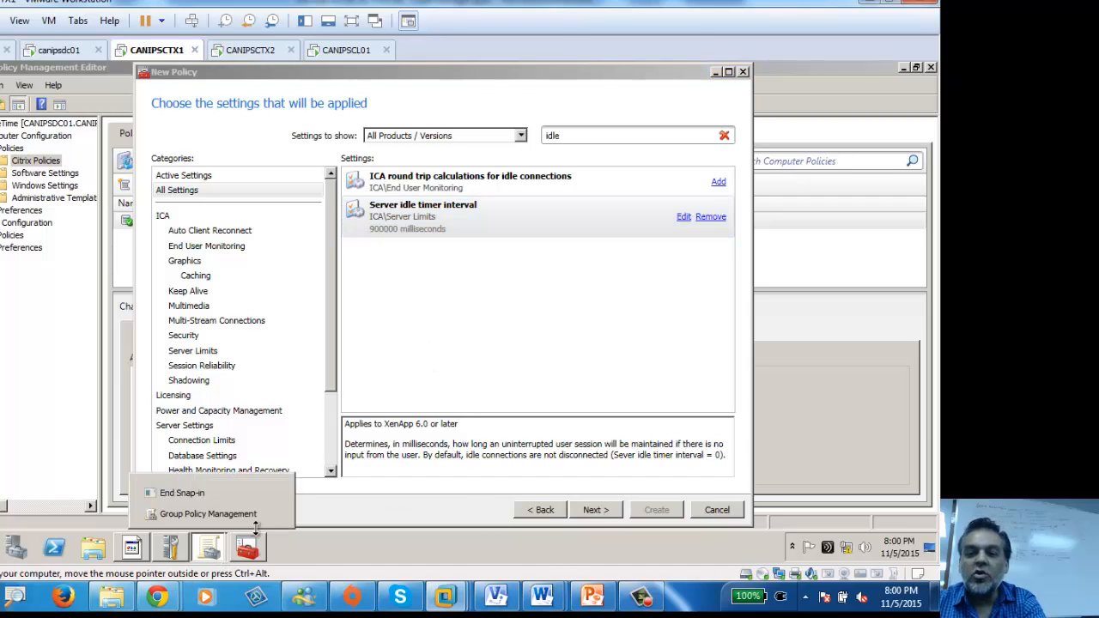
mouse_move(159, 598)
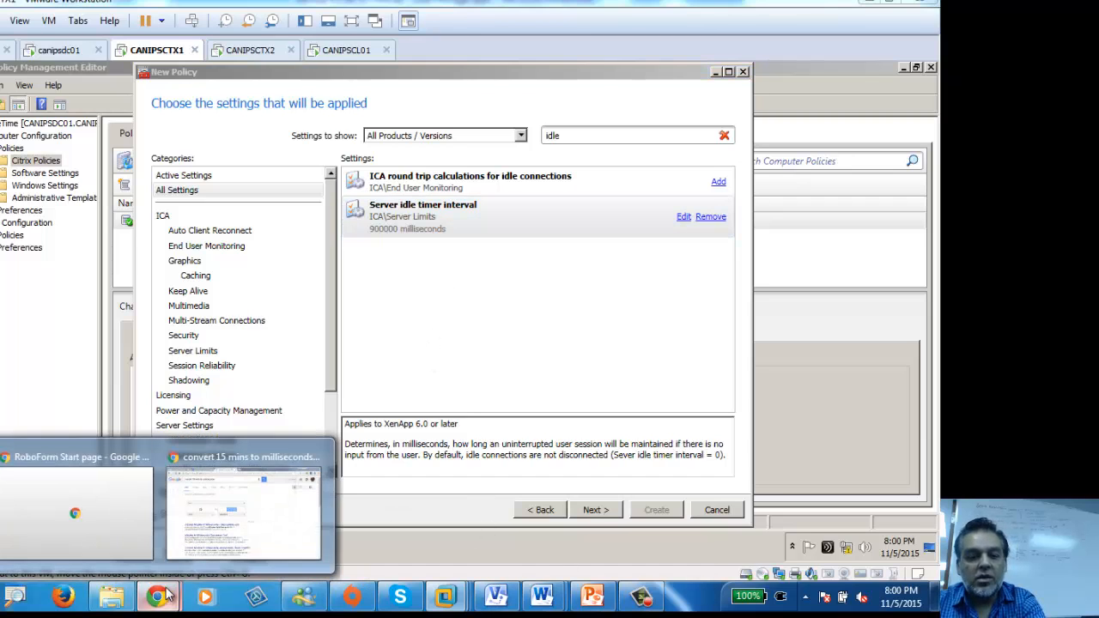
left_click(225, 515)
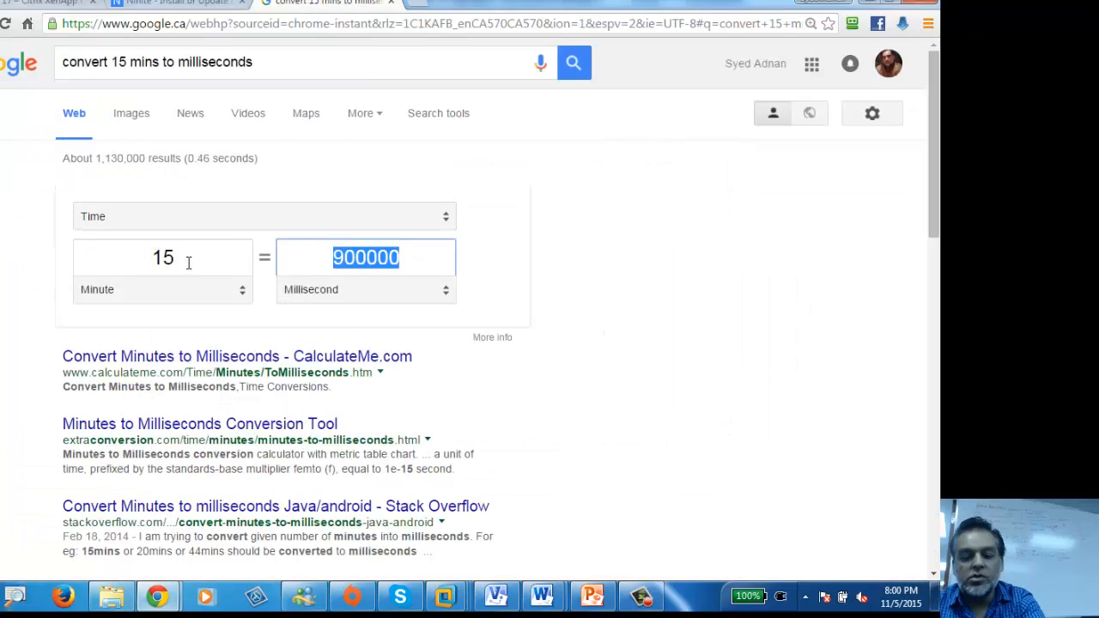
left_click(129, 255)
type("2")
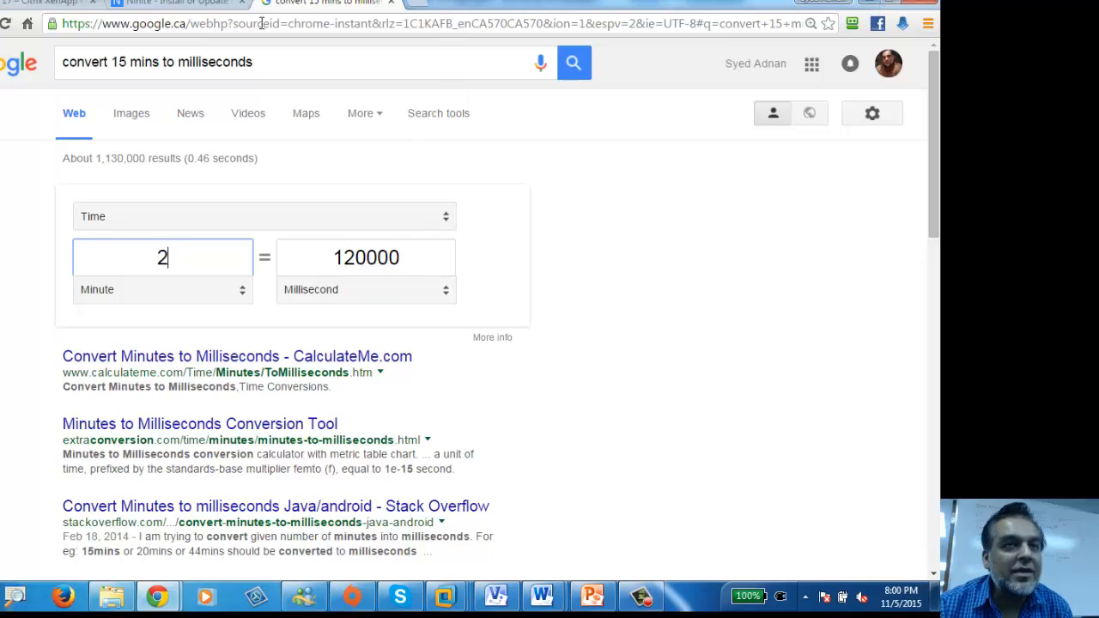
Step: Edit Server idle timer interval from 900000 to 120000 milliseconds
left_click(869, 4)
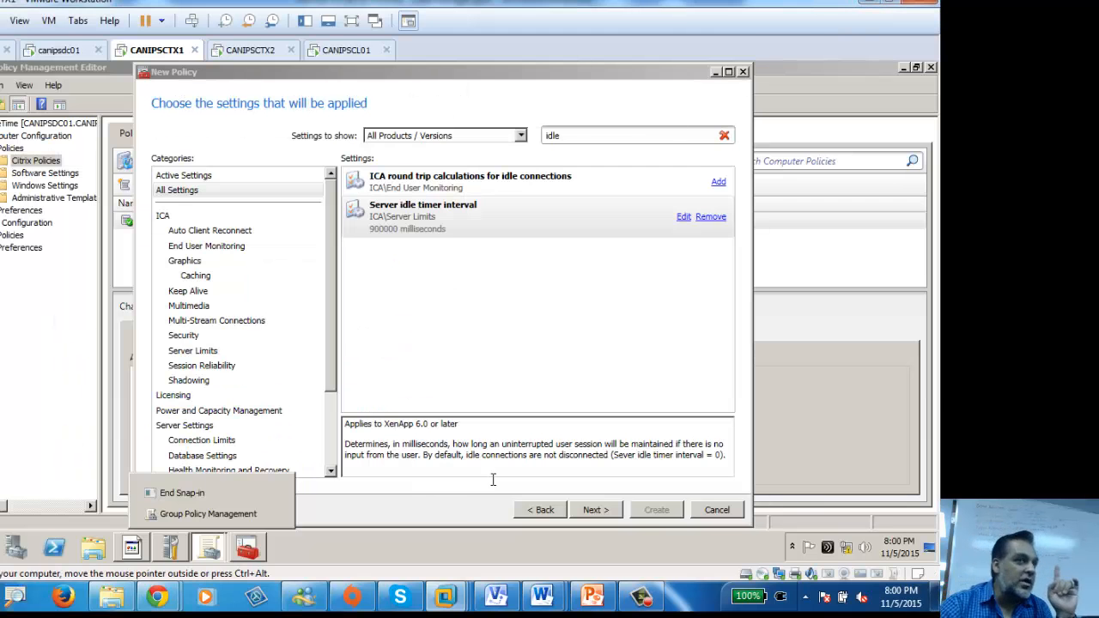
left_click(684, 216)
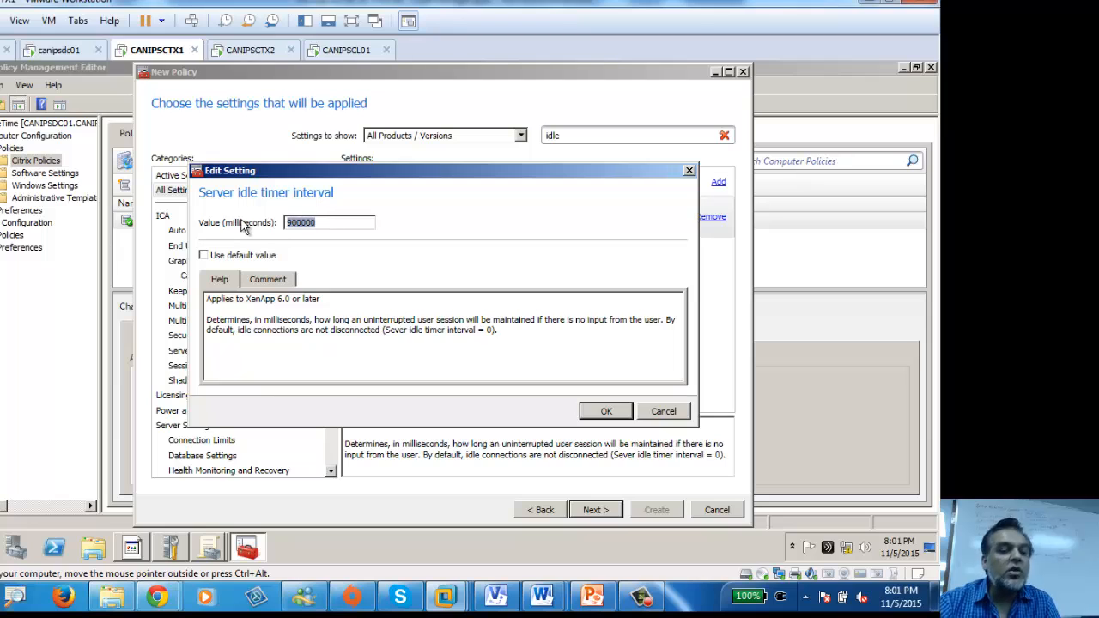
type("120000")
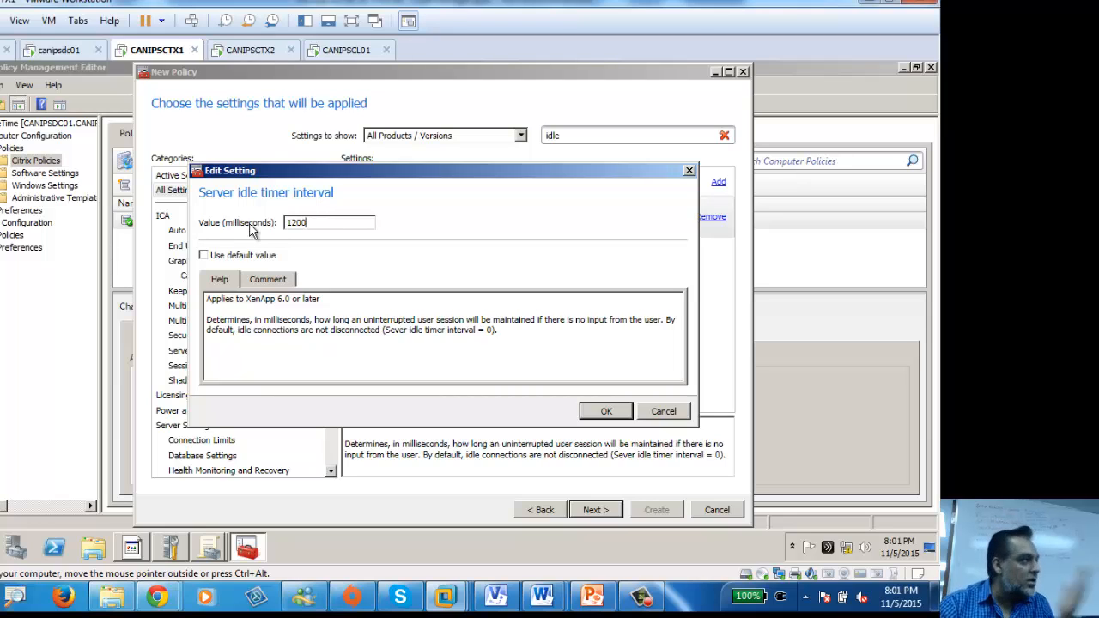
left_click(601, 411)
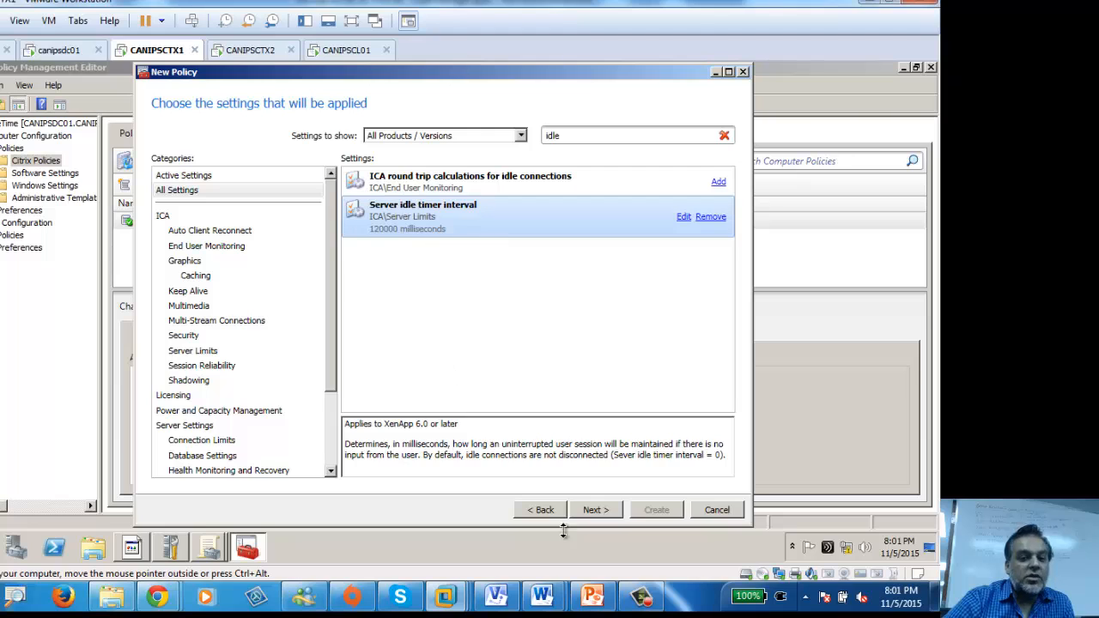
Step: Cancel the Worker Group filter, leaving CitrixIdleTime unfiltered, and reach the summary page
left_click(596, 510)
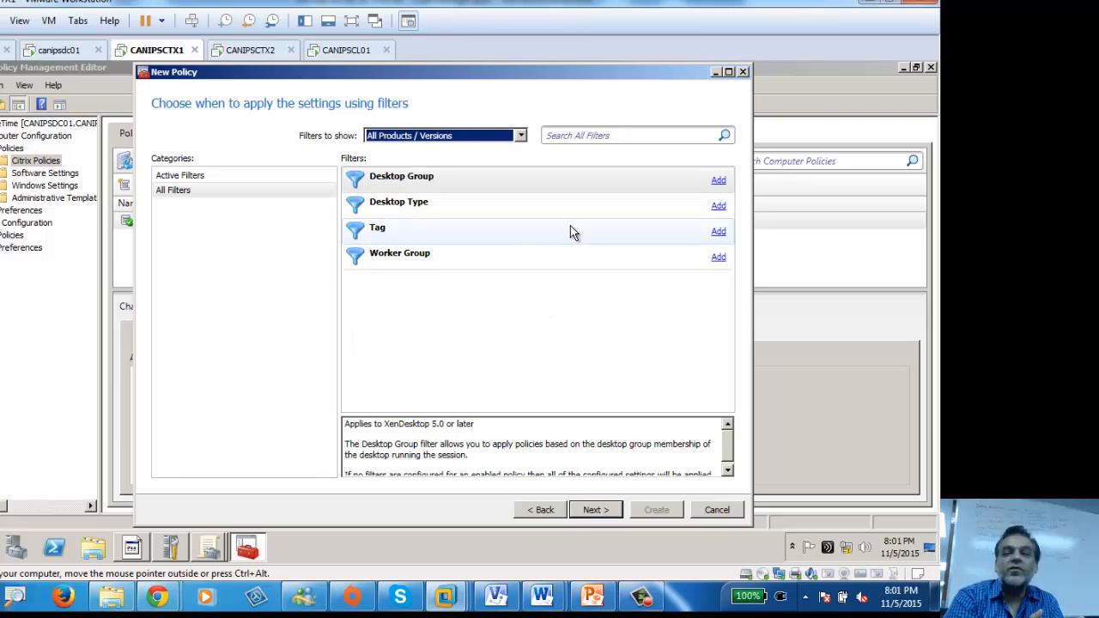
left_click(718, 258)
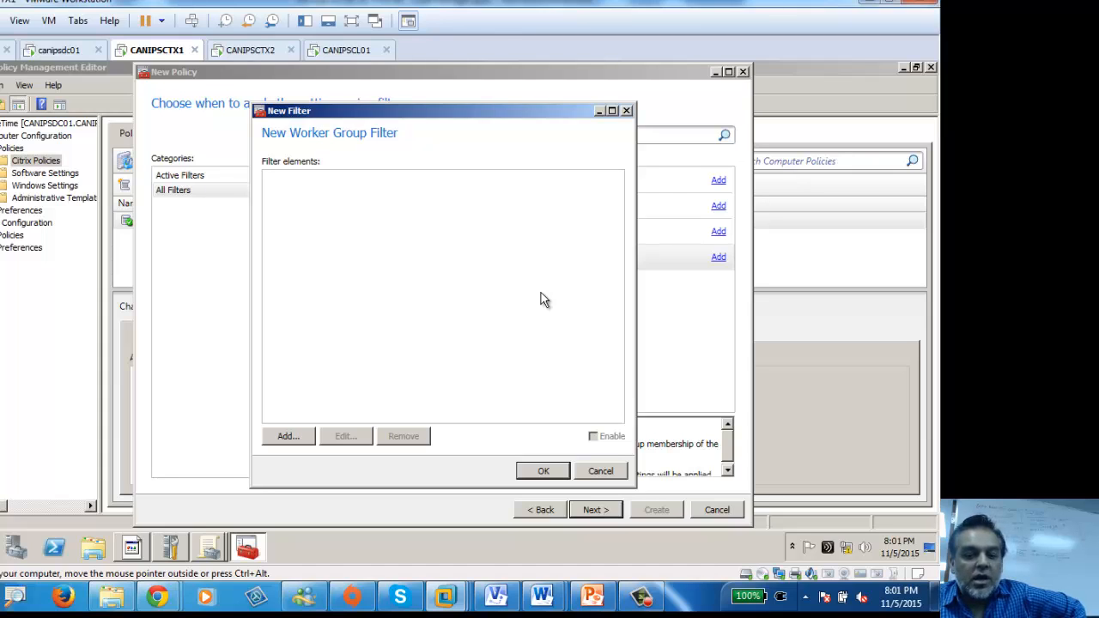
left_click(600, 471)
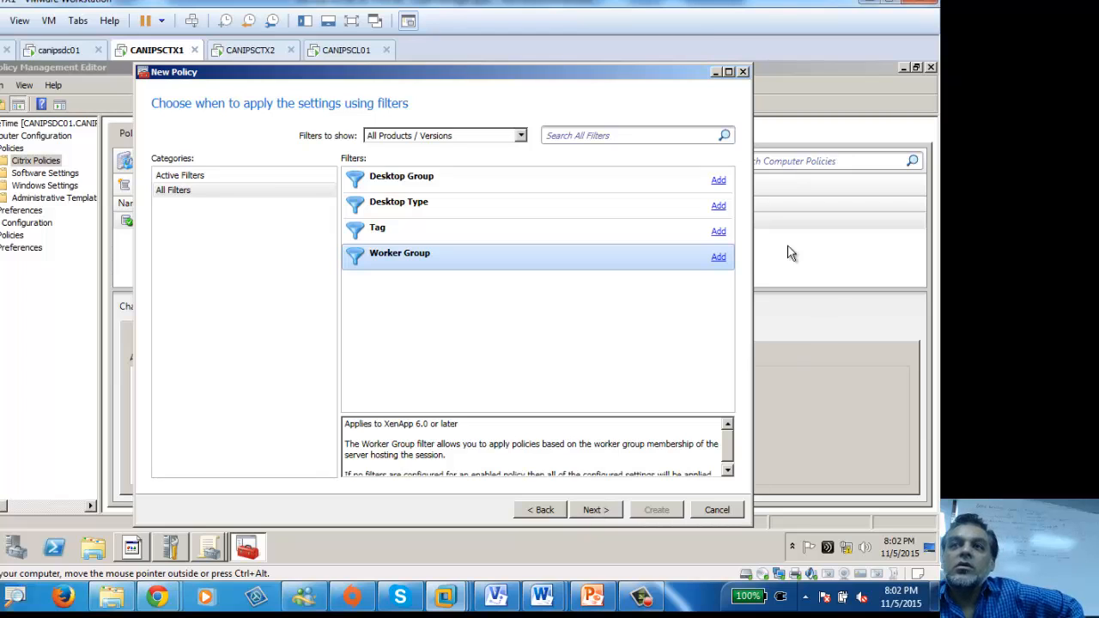
left_click(718, 258)
left_click(287, 436)
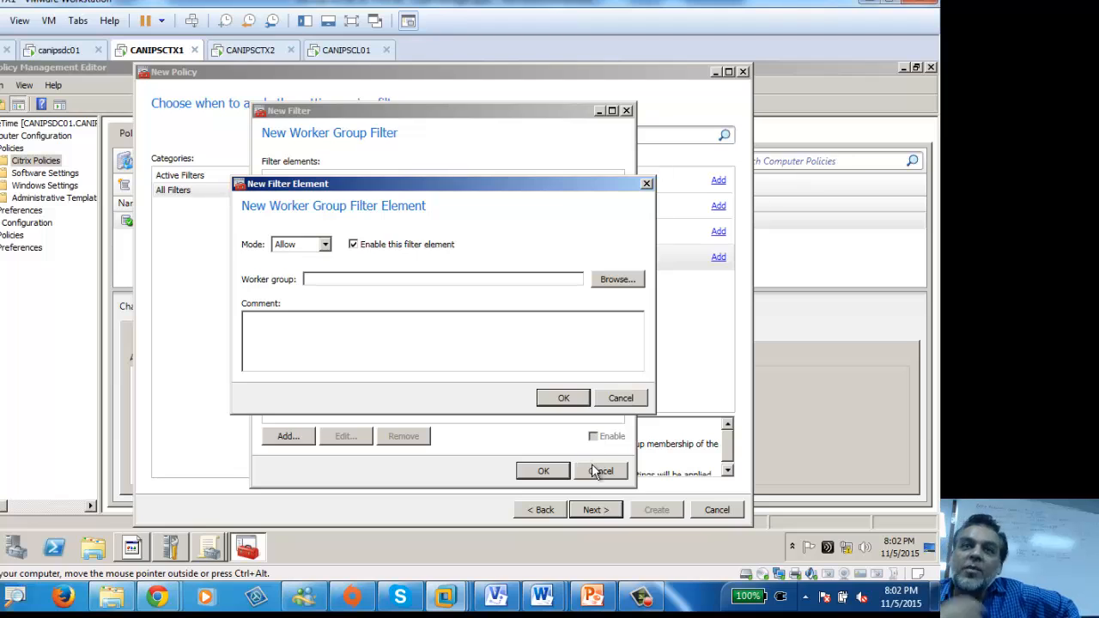
left_click(621, 398)
left_click(602, 471)
left_click(593, 509)
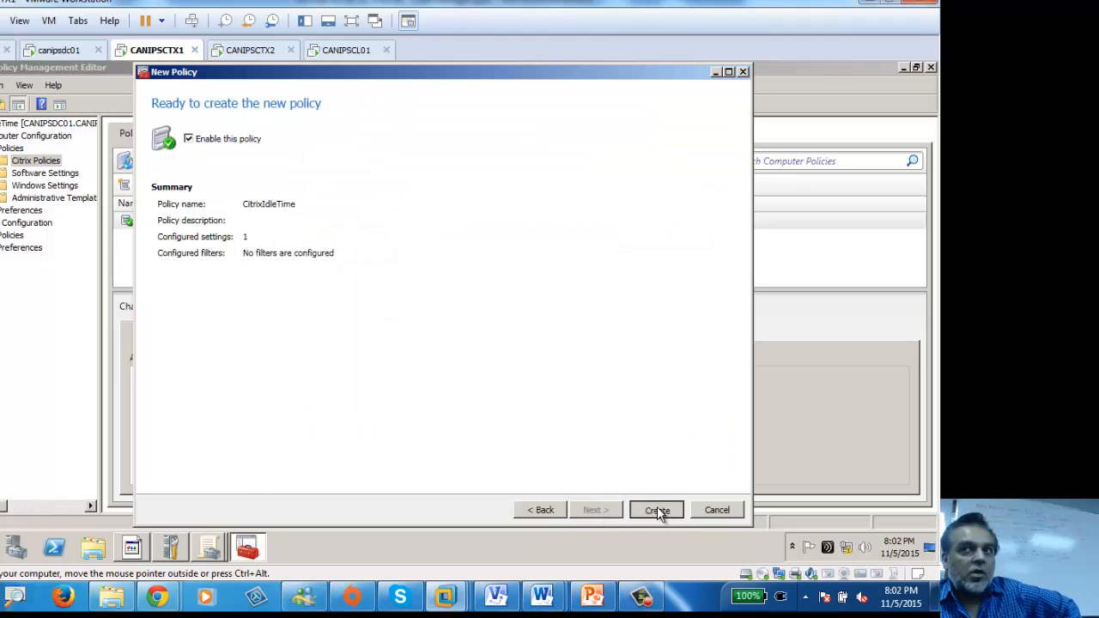
Step: Create CitrixIdleTime and view its Summary showing the 120000 millisecond idle timer
left_click(658, 511)
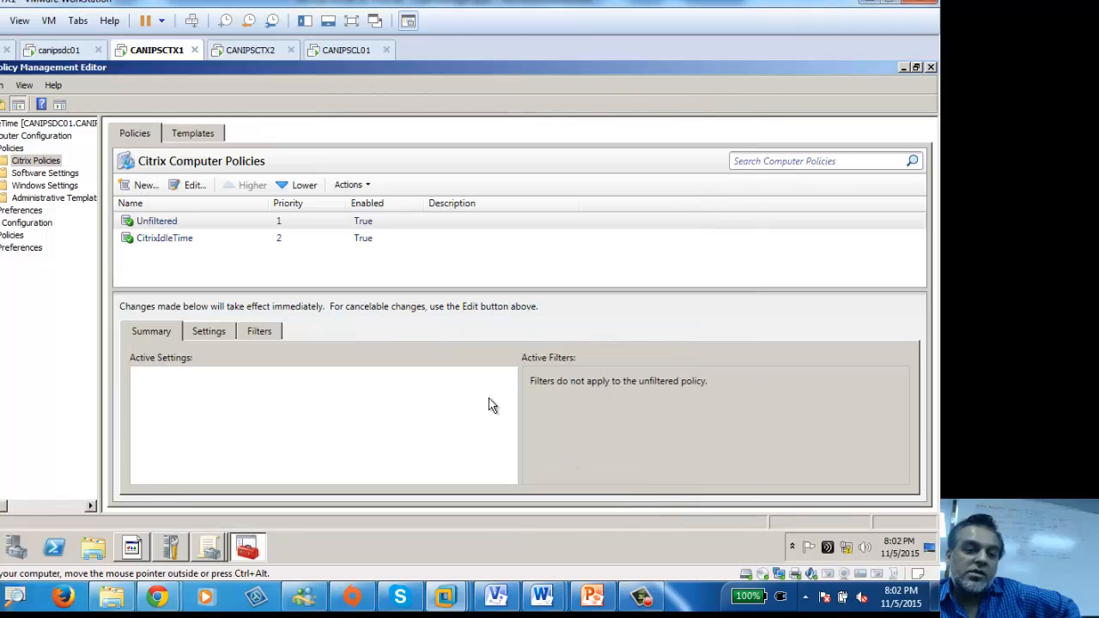
left_click(165, 240)
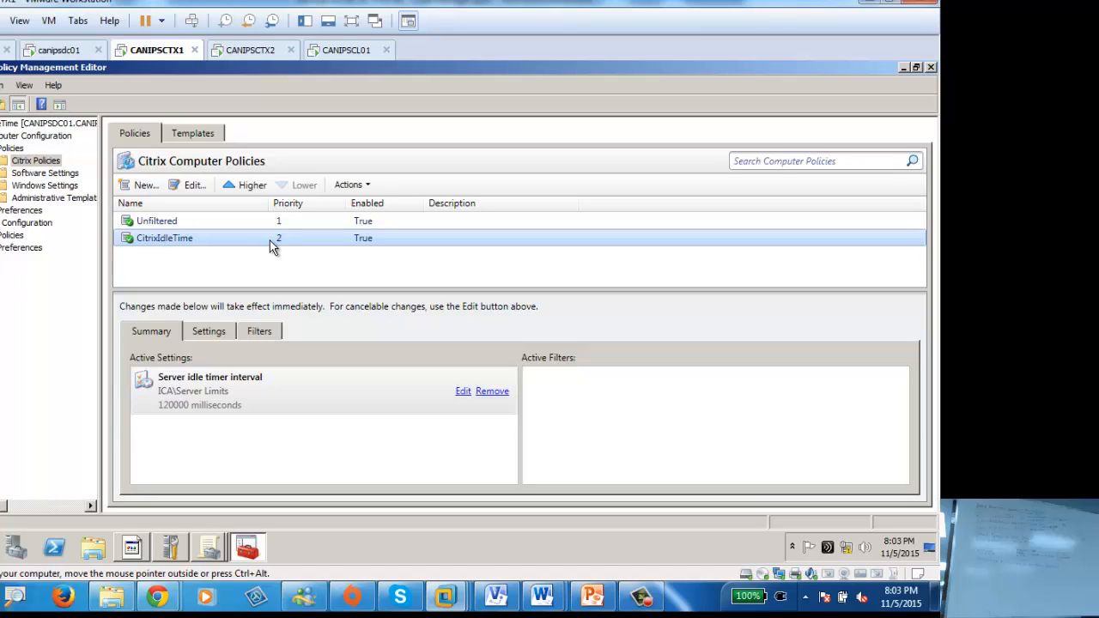
Step: Raise CitrixIdleTime to priority 1, above the Unfiltered policy
left_click(247, 185)
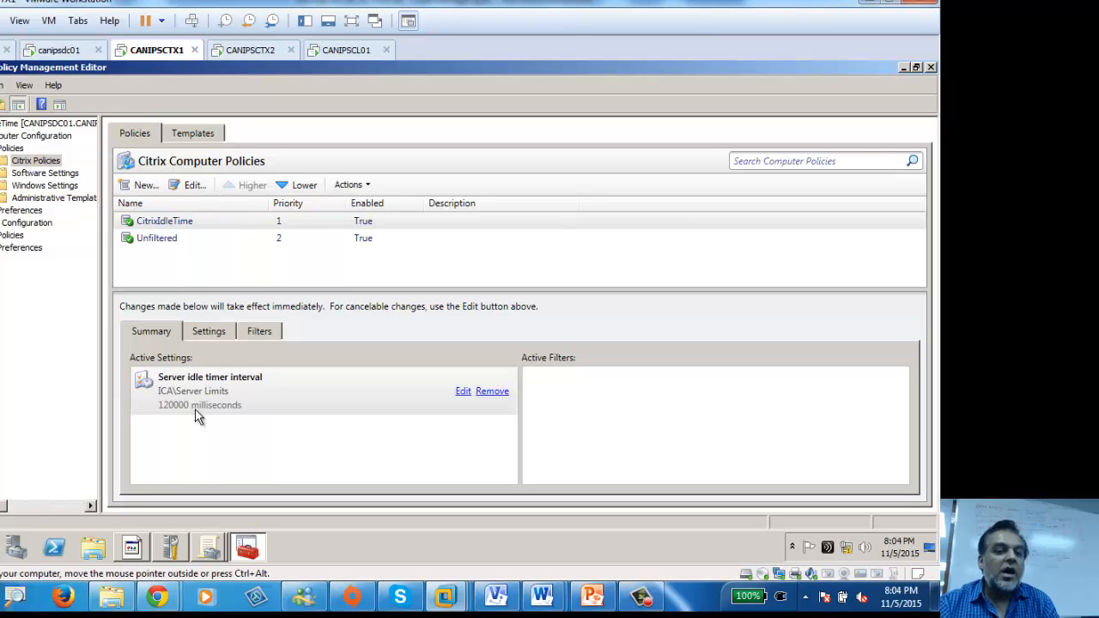
Step: On canipsdc01, dismiss the snap-in warning and close the Default Domain Policy editor and Group Policy Management
left_click(53, 50)
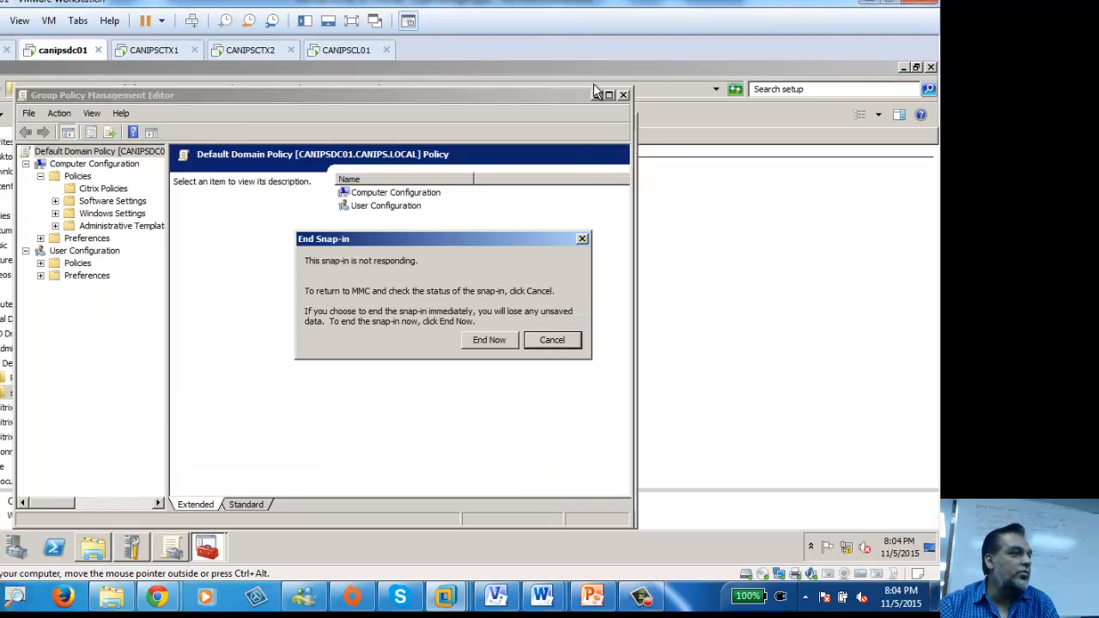
left_click(574, 344)
left_click(623, 94)
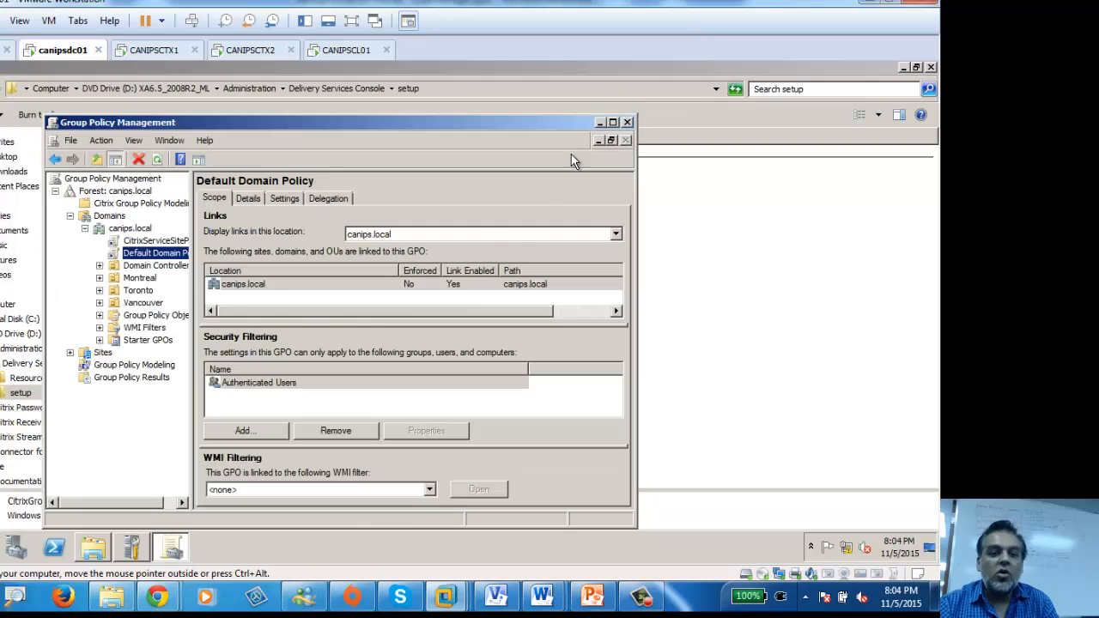
left_click(628, 122)
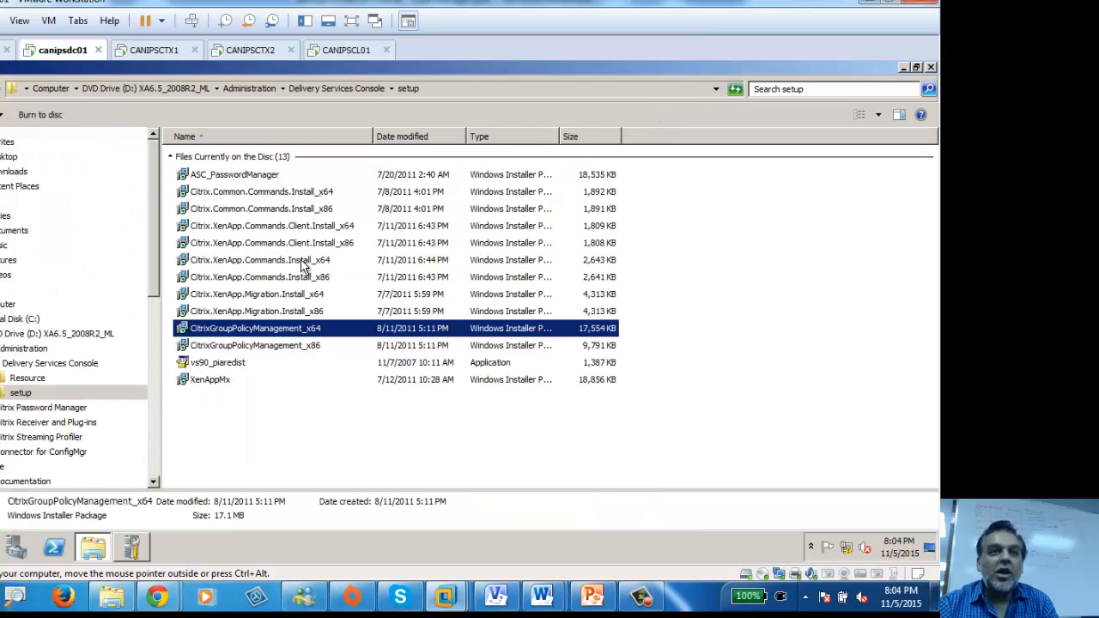
Step: Launch Active Directory Users and Computers and list the canips.local Computers container
key("super")
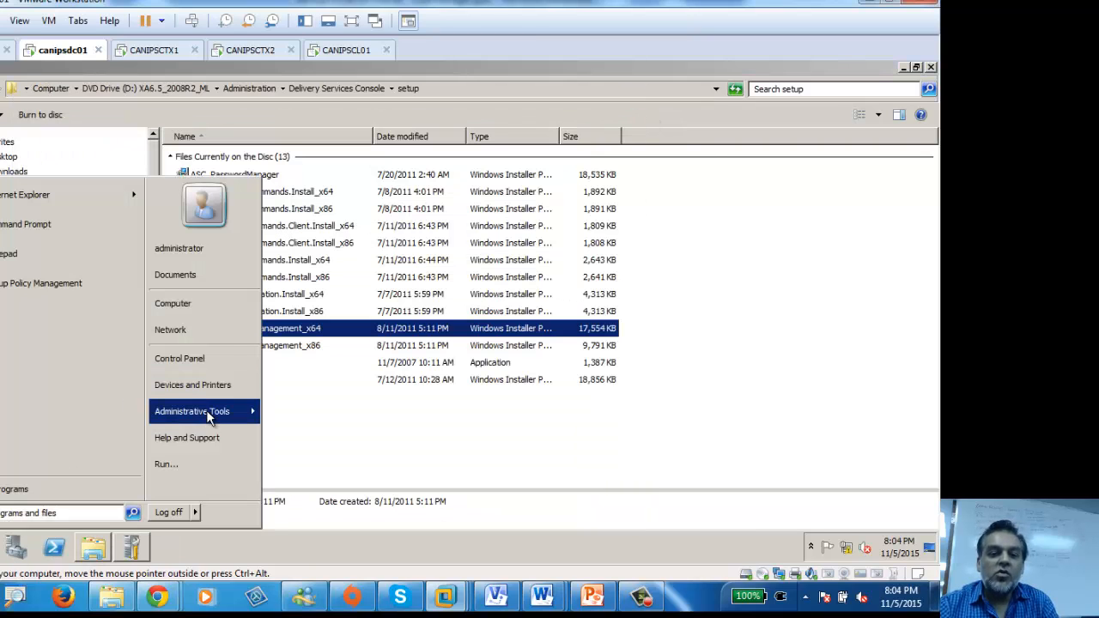
mouse_move(249, 416)
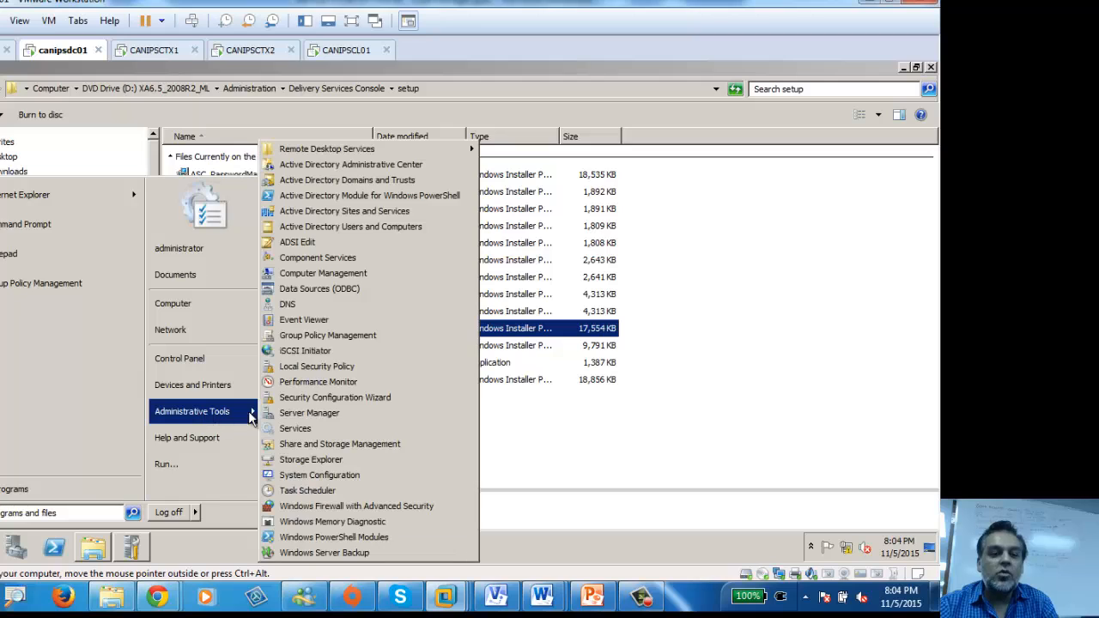
left_click(370, 227)
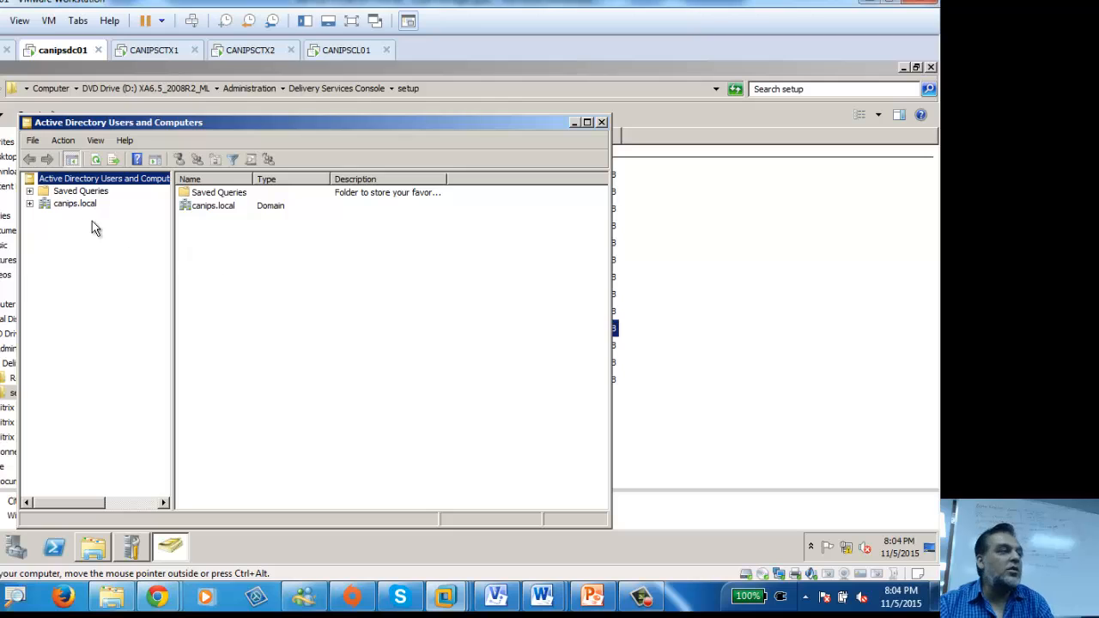
left_click(30, 203)
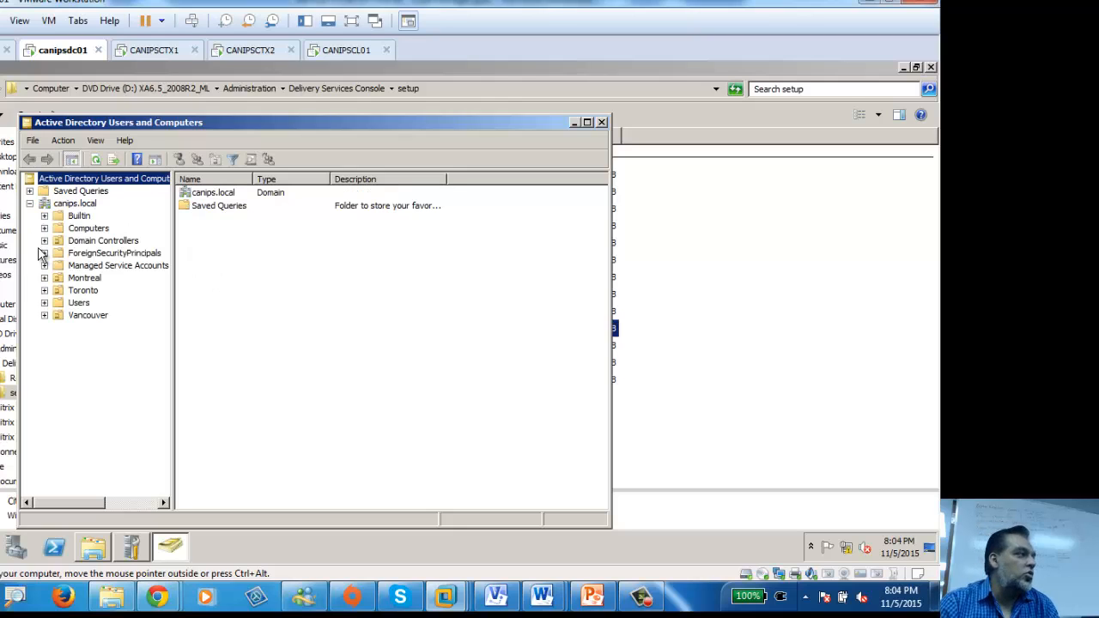
left_click(88, 228)
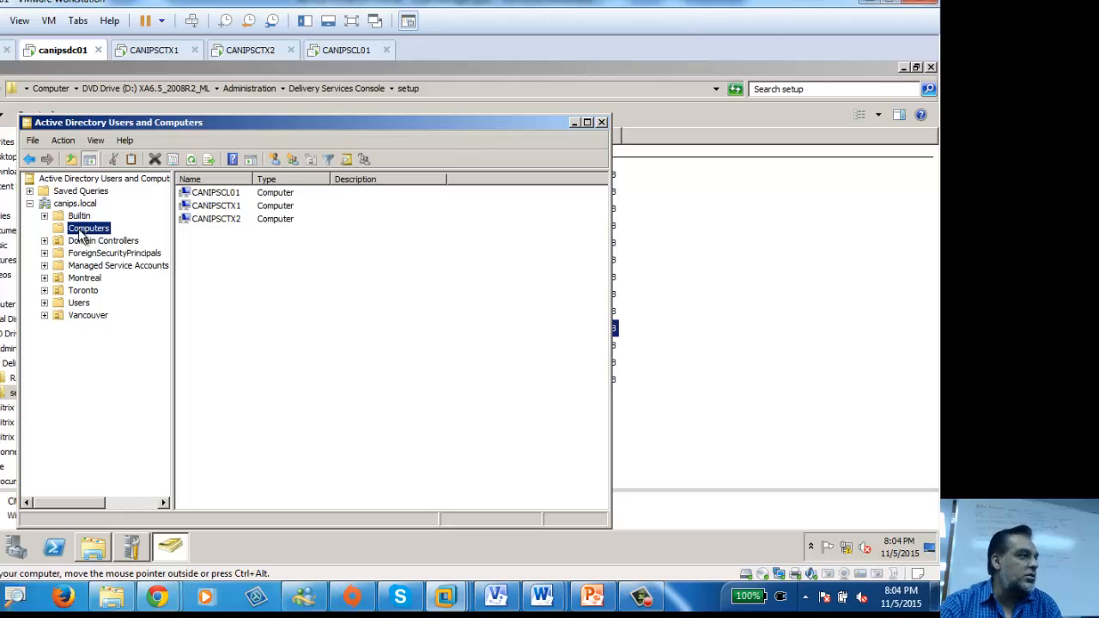
Step: Move CANIPSCL01 into the Toronto OU, confirm, and minimize the open windows
left_click(222, 195)
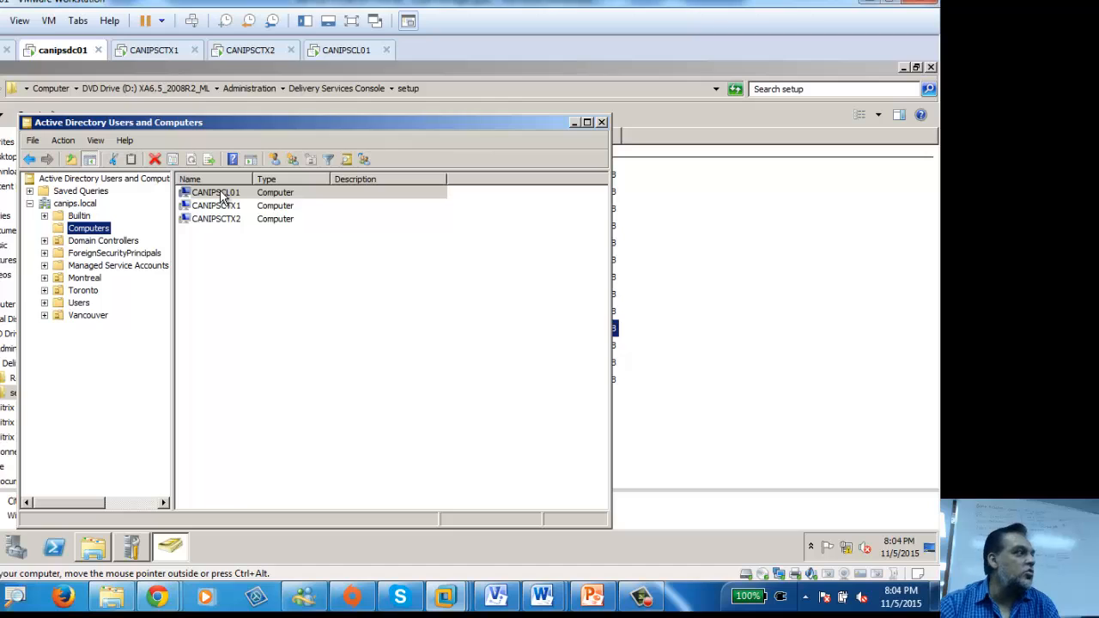
left_click_drag(222, 196, 79, 294)
left_click(257, 368)
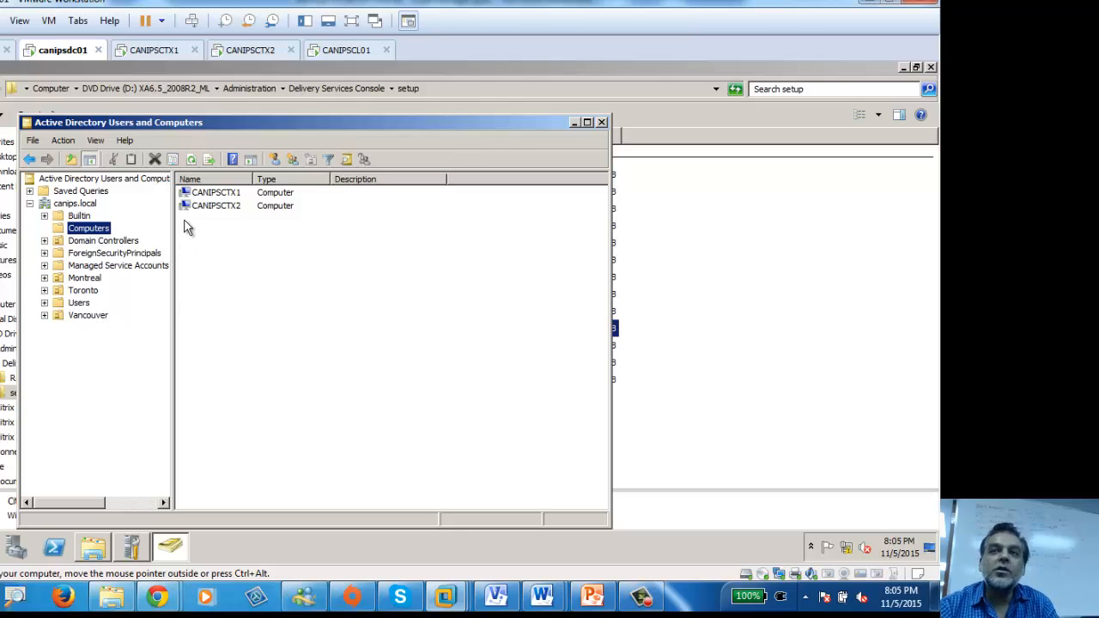
left_click(575, 122)
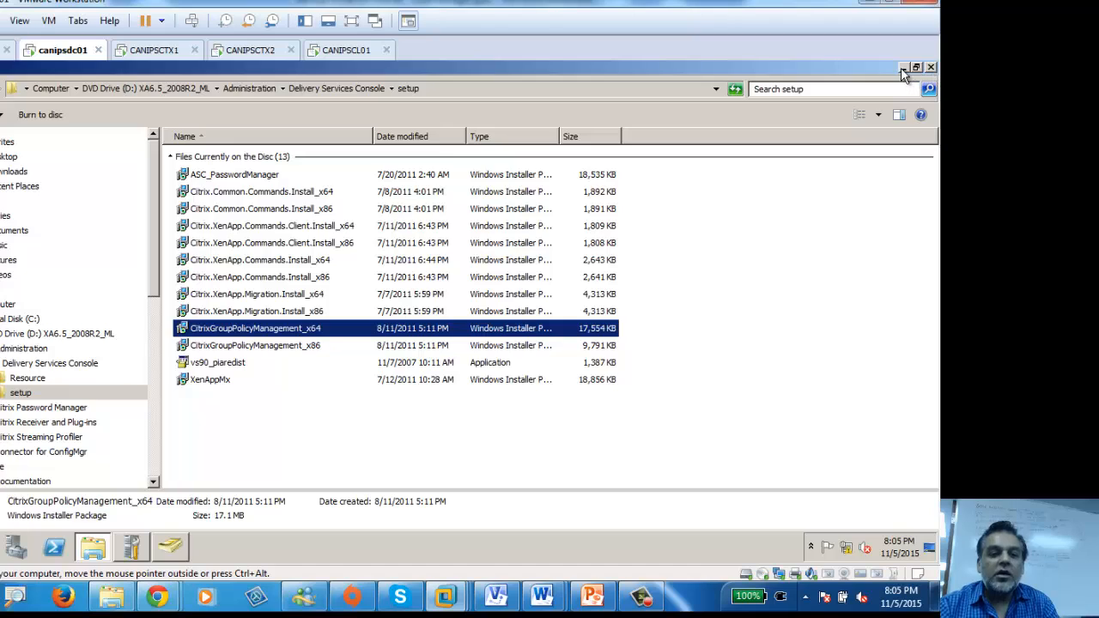
left_click(903, 66)
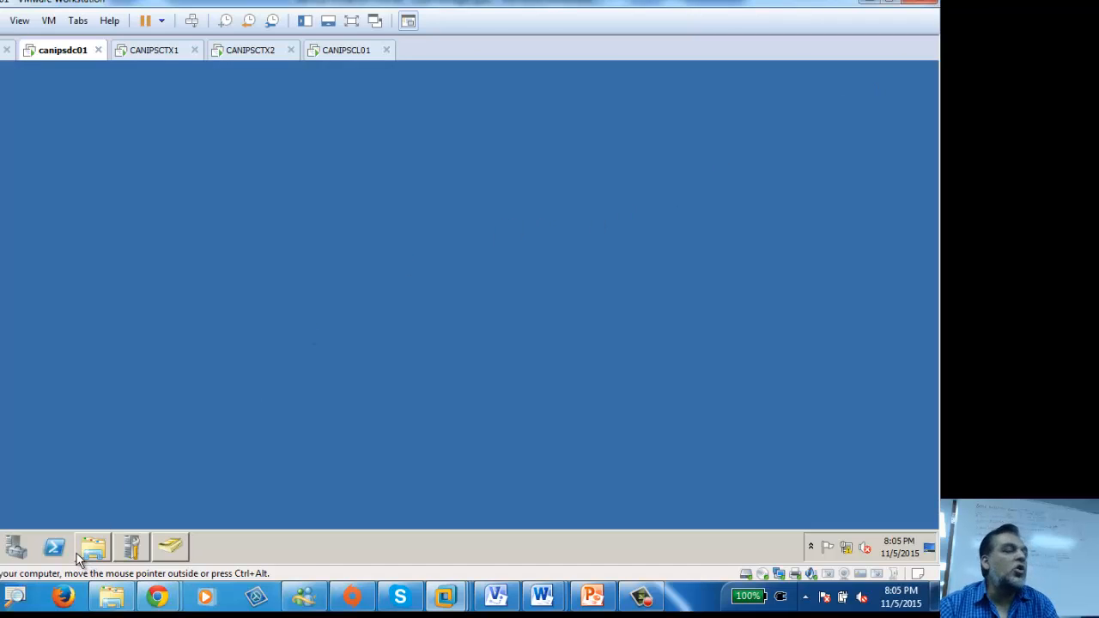
Step: Switch from CANIPSCTX1 to the CANIPSCL01 client VM and deselect the NotePad++ shortcut
mouse_move(84, 557)
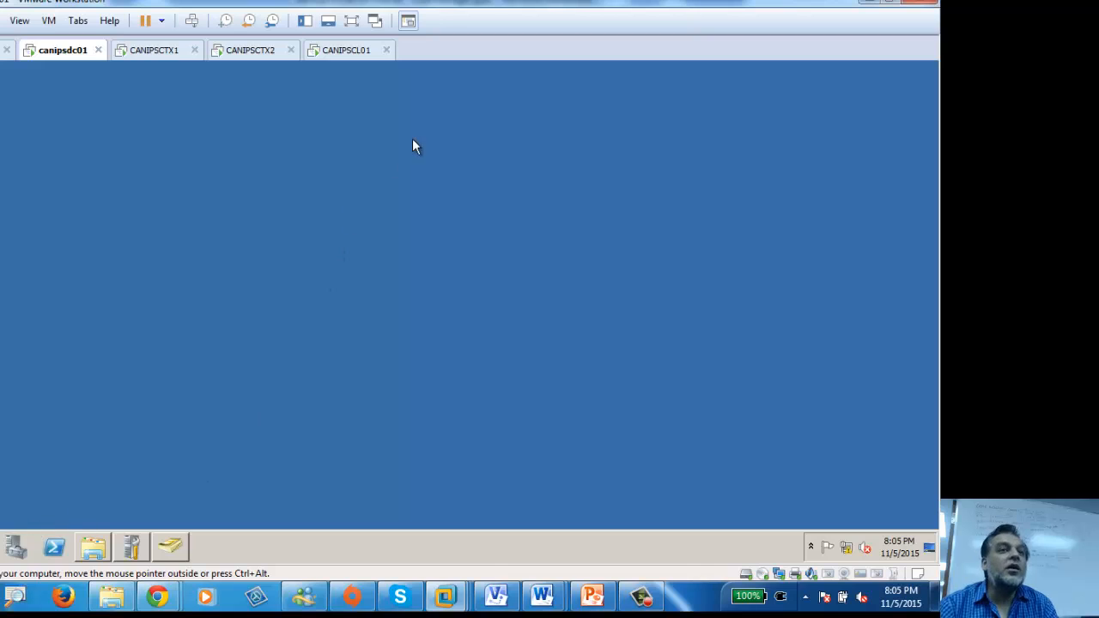
left_click(154, 54)
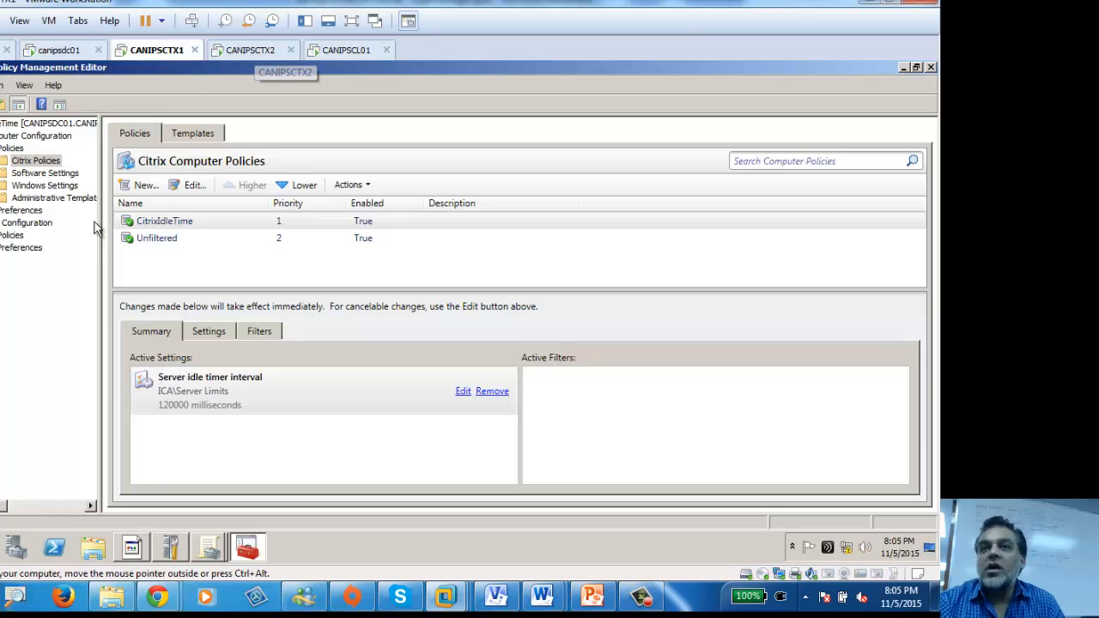
left_click(348, 49)
left_click(31, 329)
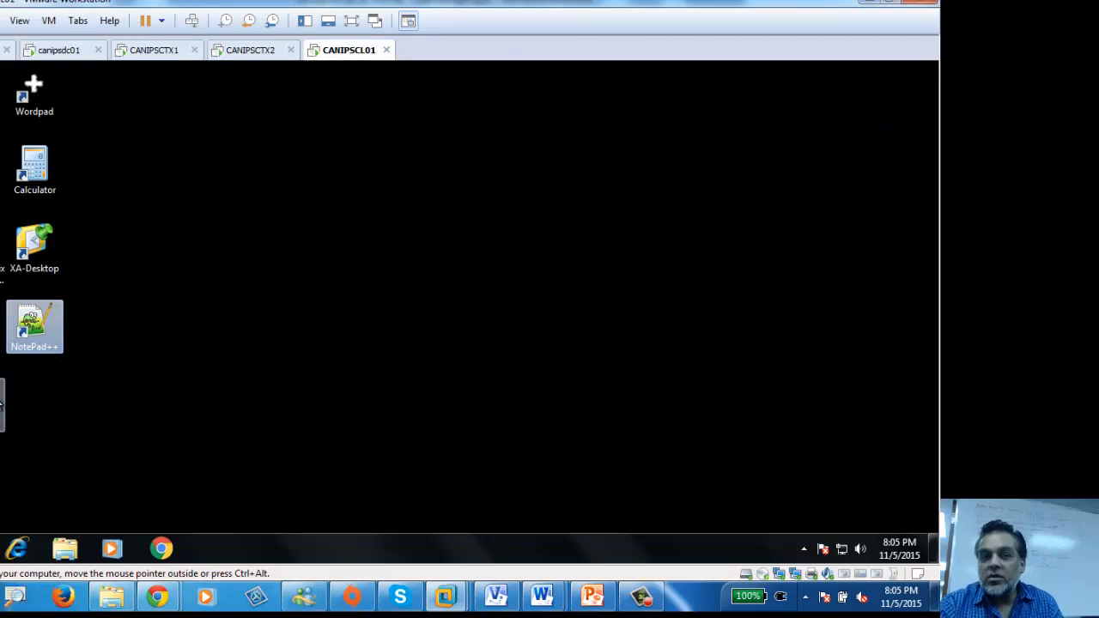
left_click(327, 369)
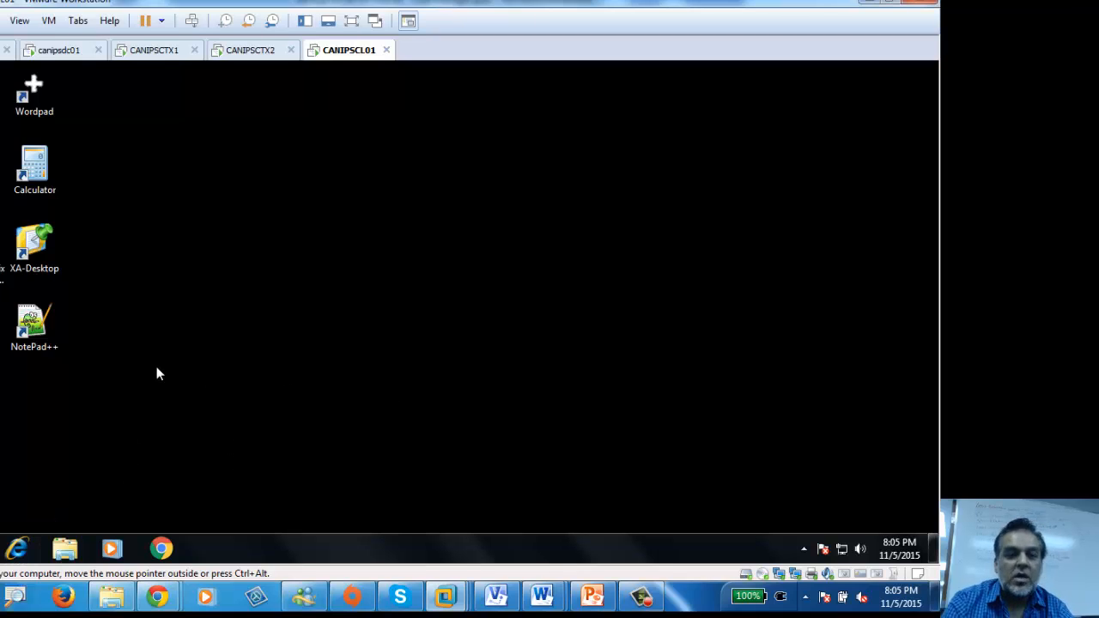
Step: Start Command Prompt on CANIPSCL01 from a cmd search and run gpresult /r
left_click(0, 549)
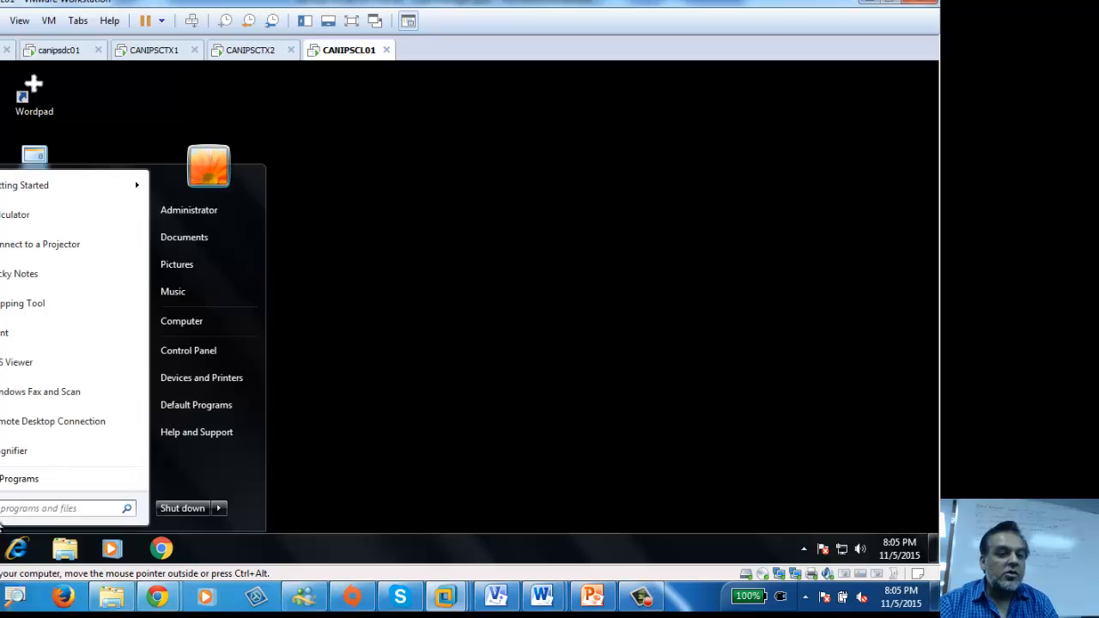
left_click(28, 510)
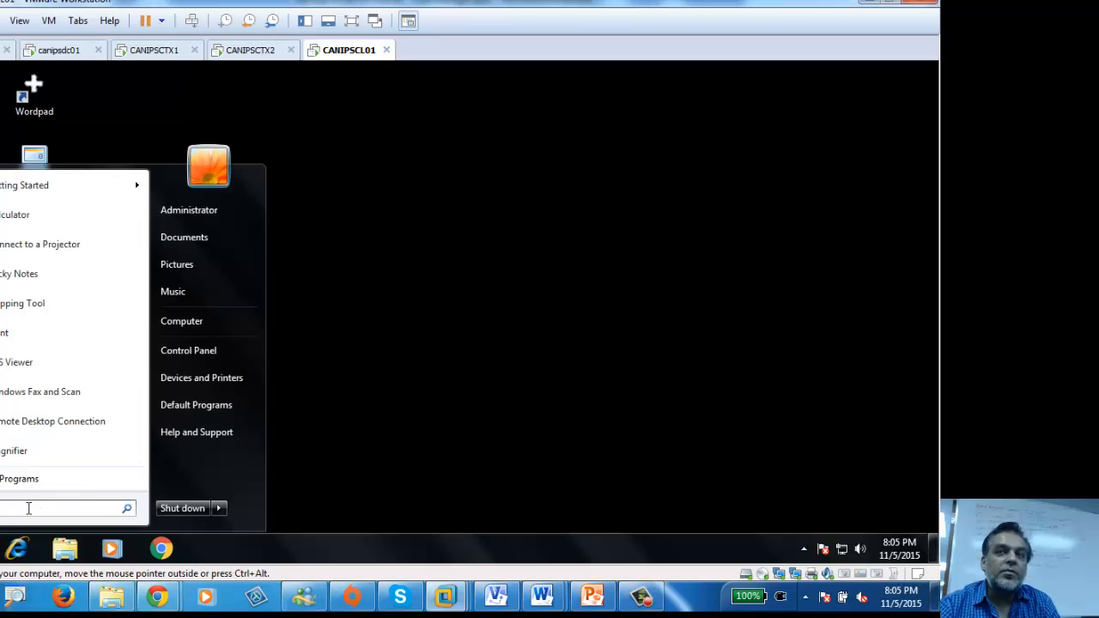
type("cmd")
key("Return")
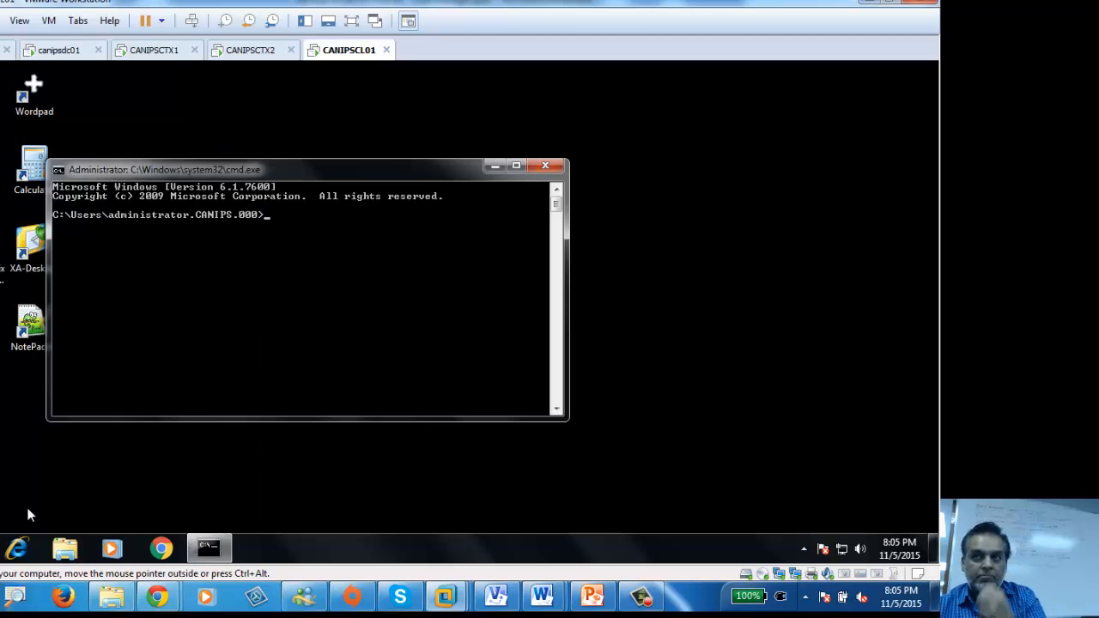
left_click_drag(316, 171, 212, 69)
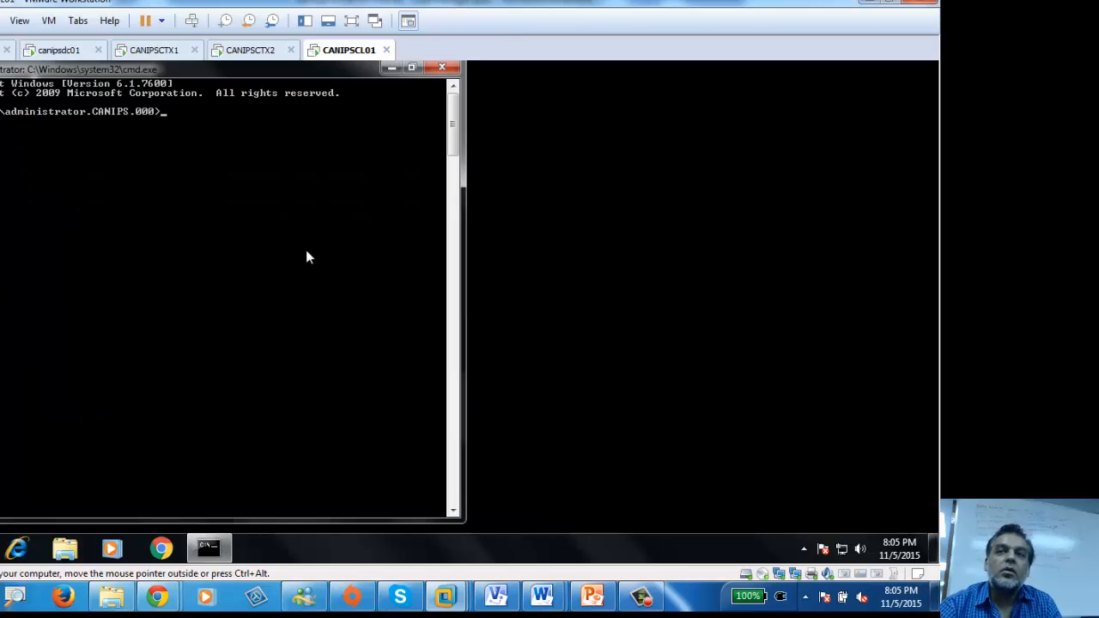
type("gpresult")
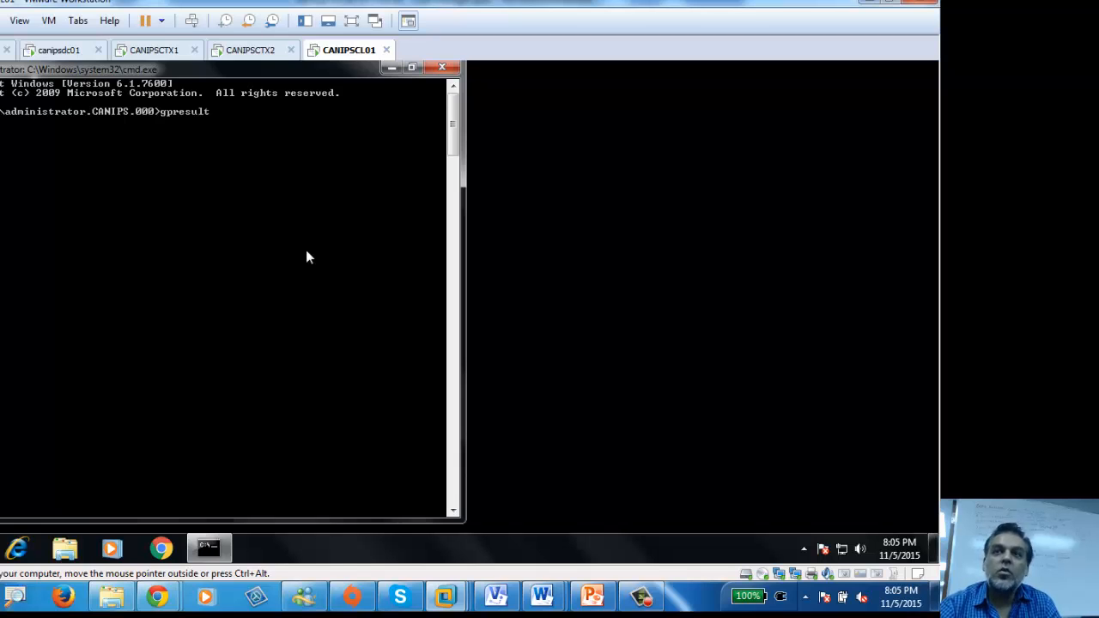
type(" /r")
key("Return")
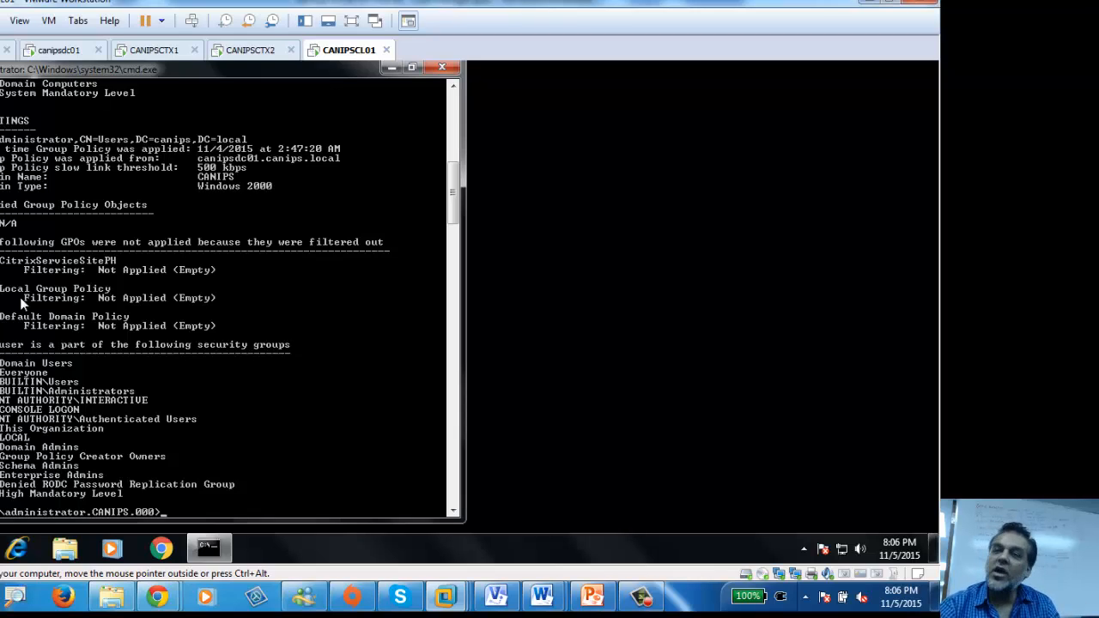
scroll(22, 303, "up", 13)
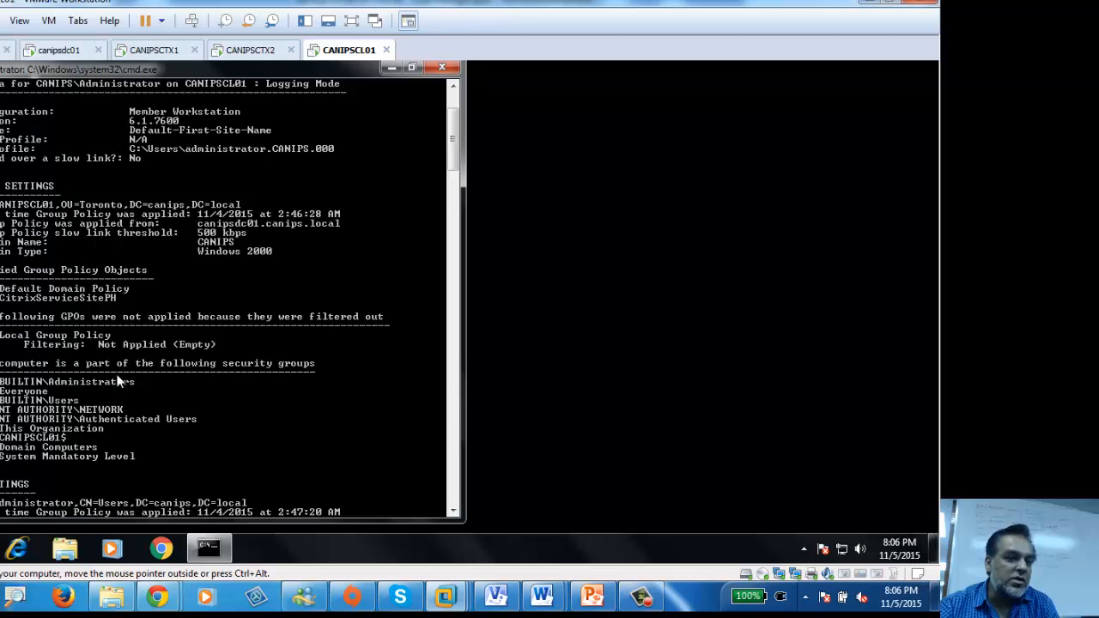
scroll(174, 309, "up", 1)
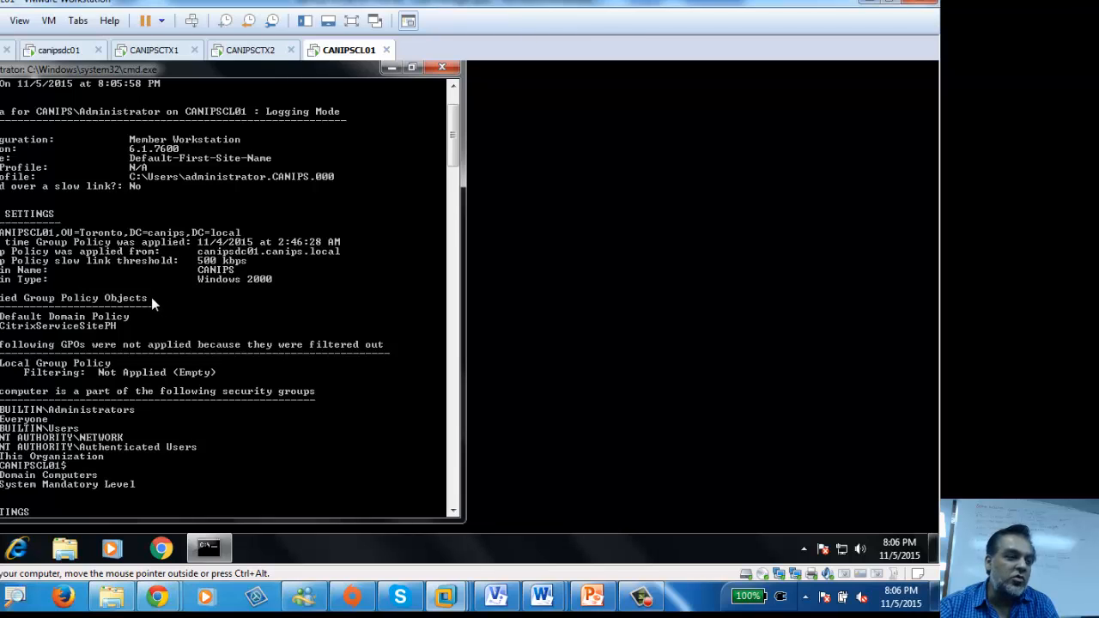
scroll(151, 298, "up", 3)
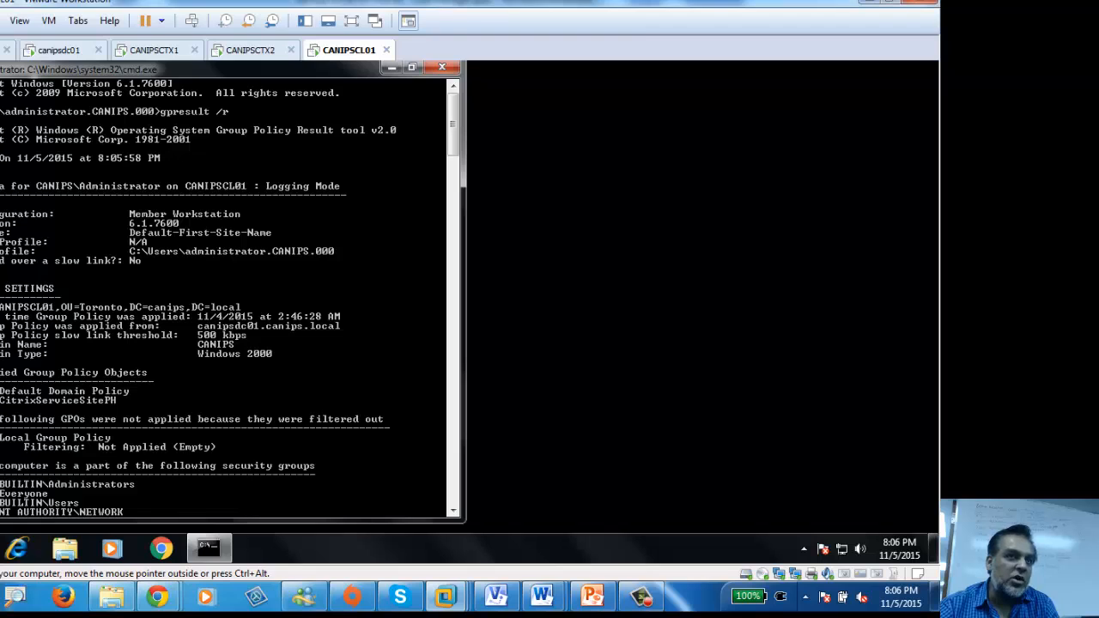
scroll(39, 292, "down", 5)
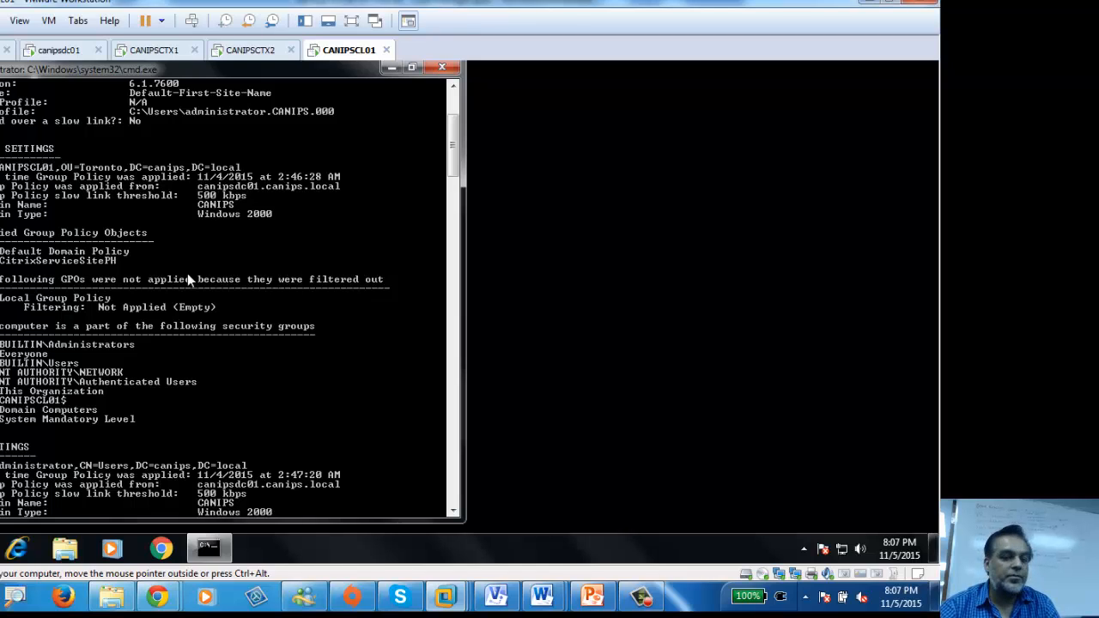
left_click(641, 596)
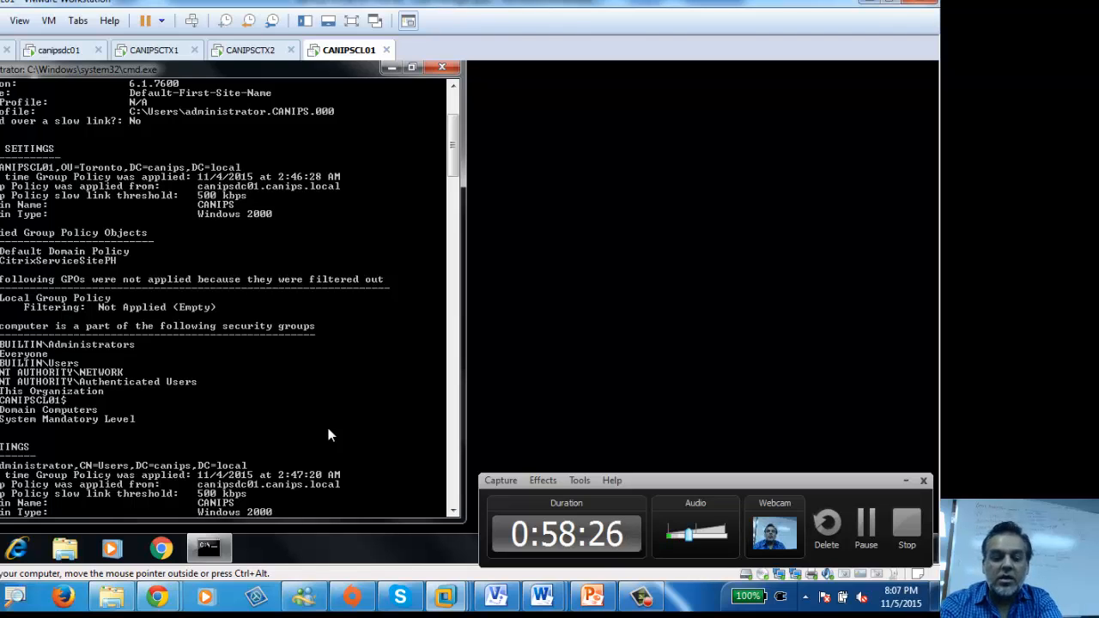
Step: Edit the recalled command into gpupdate /force, run it, then rerun gpresult /r
key("Up")
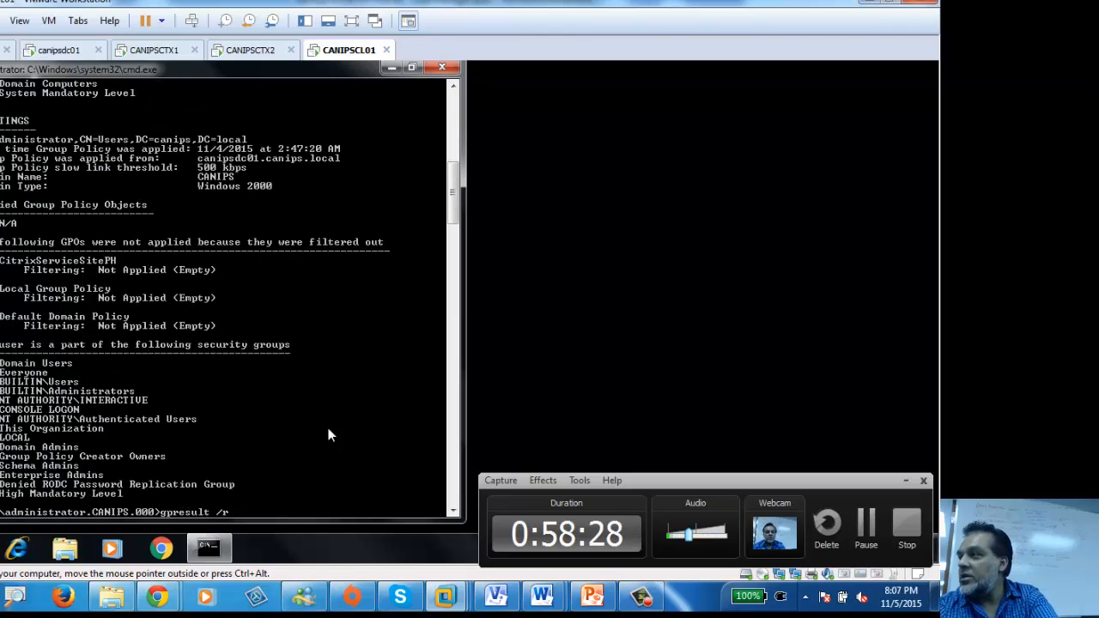
key("BackSpace")
key("BackSpace")
key("BackSpace")
key("BackSpace")
key("BackSpace")
key("BackSpace")
key("BackSpace")
key("BackSpace")
key("BackSpace")
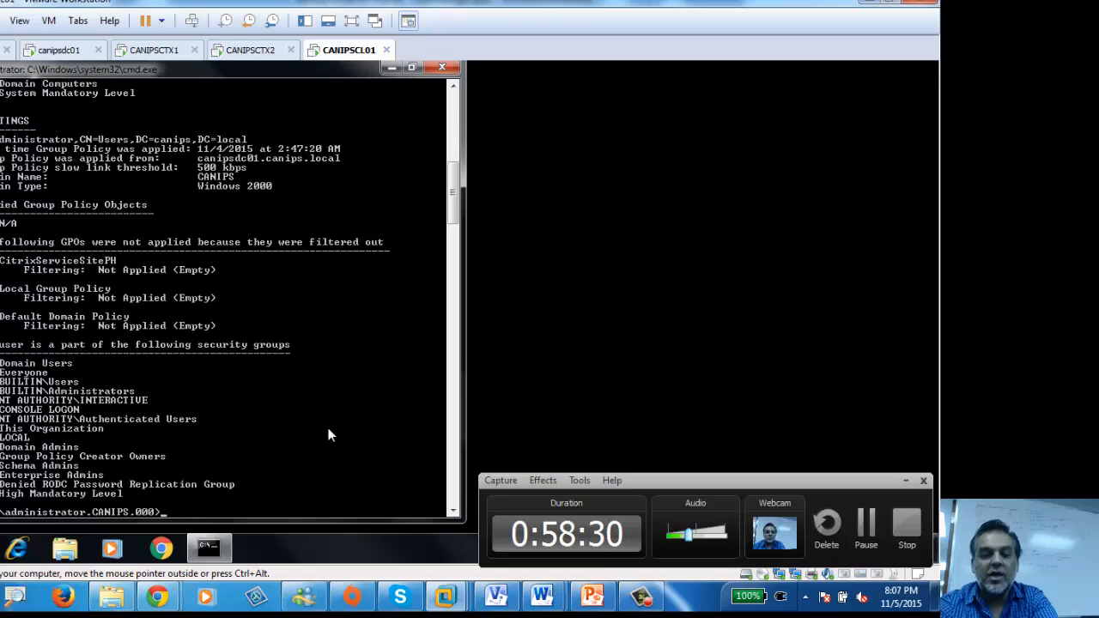
type("update ")
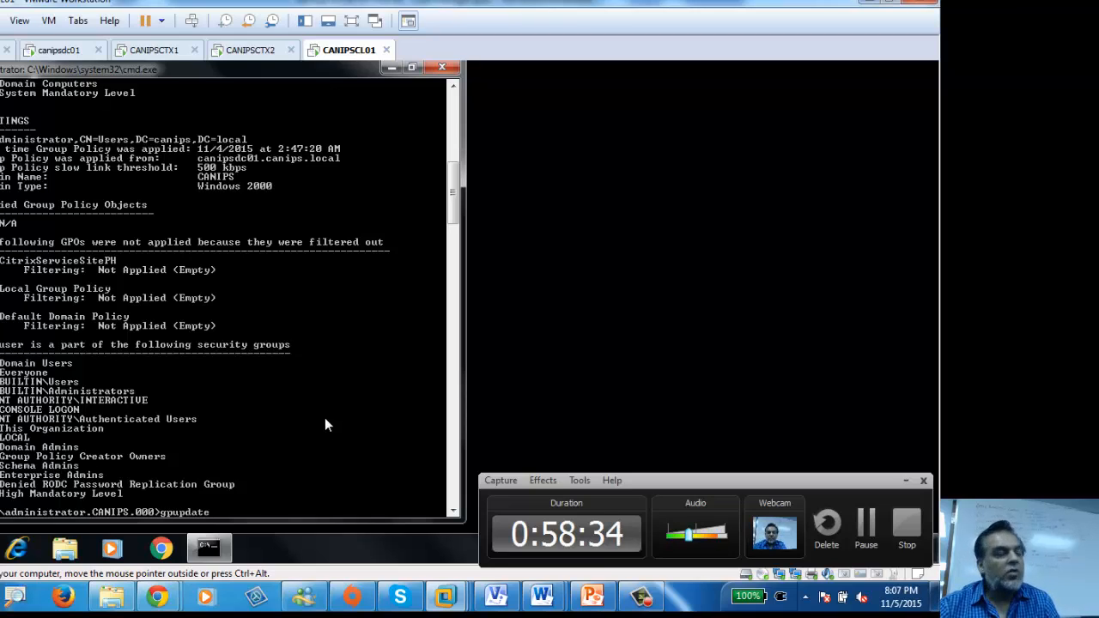
type("/")
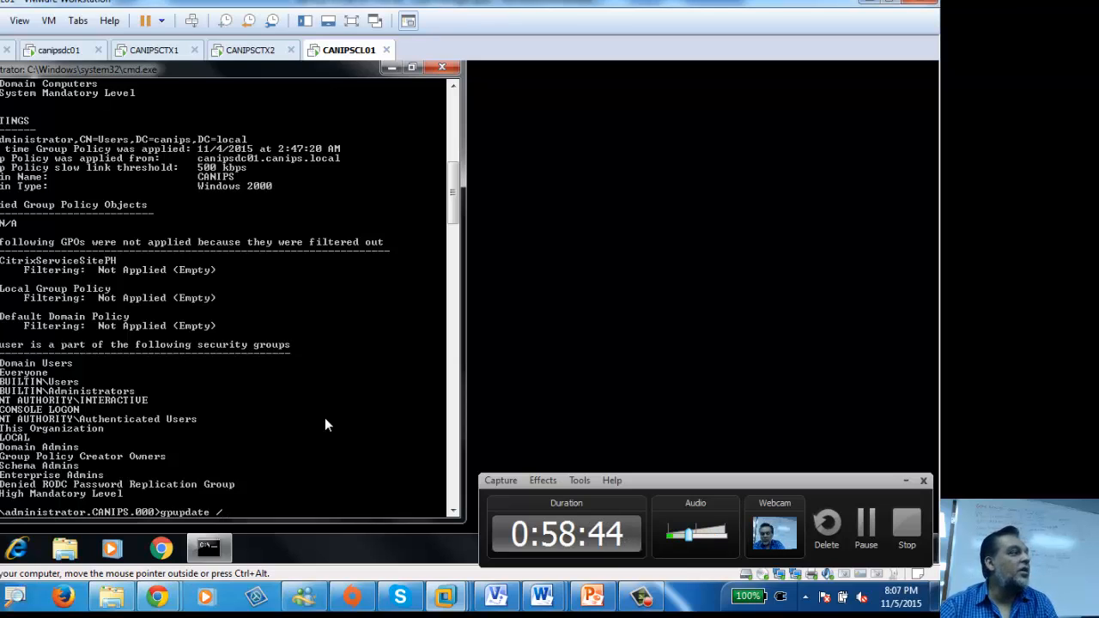
type("force")
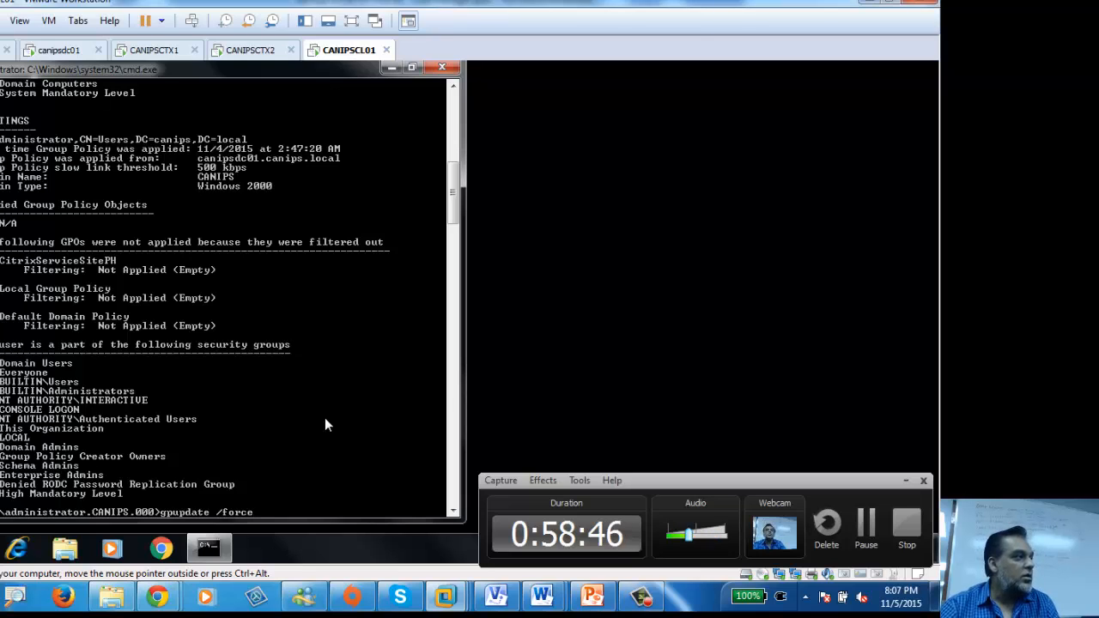
key("Return")
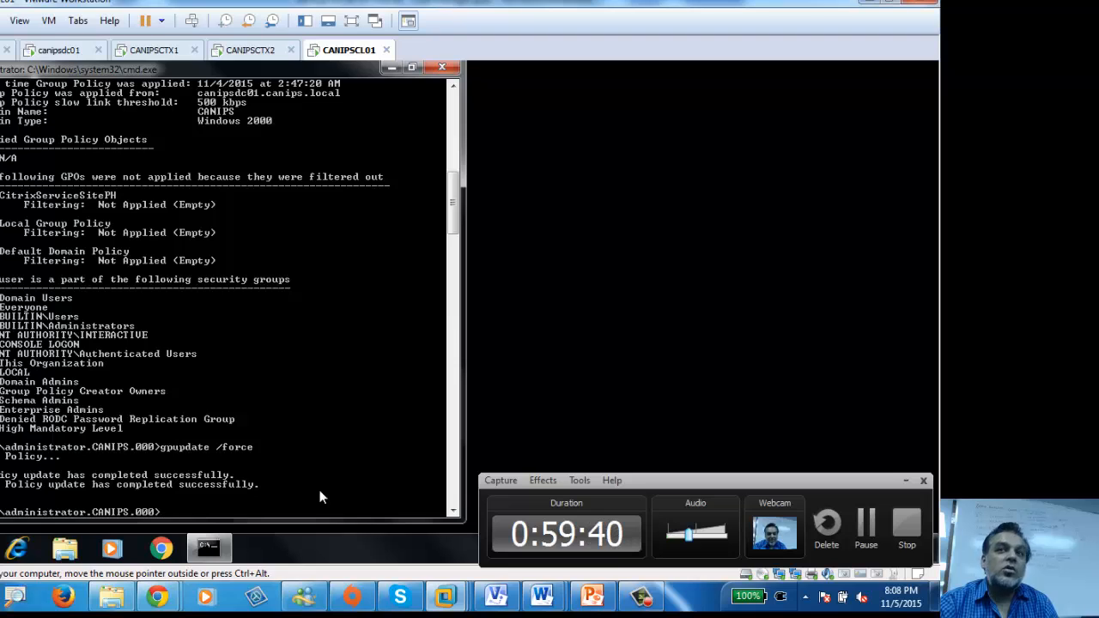
type("gpresult /r")
key("Return")
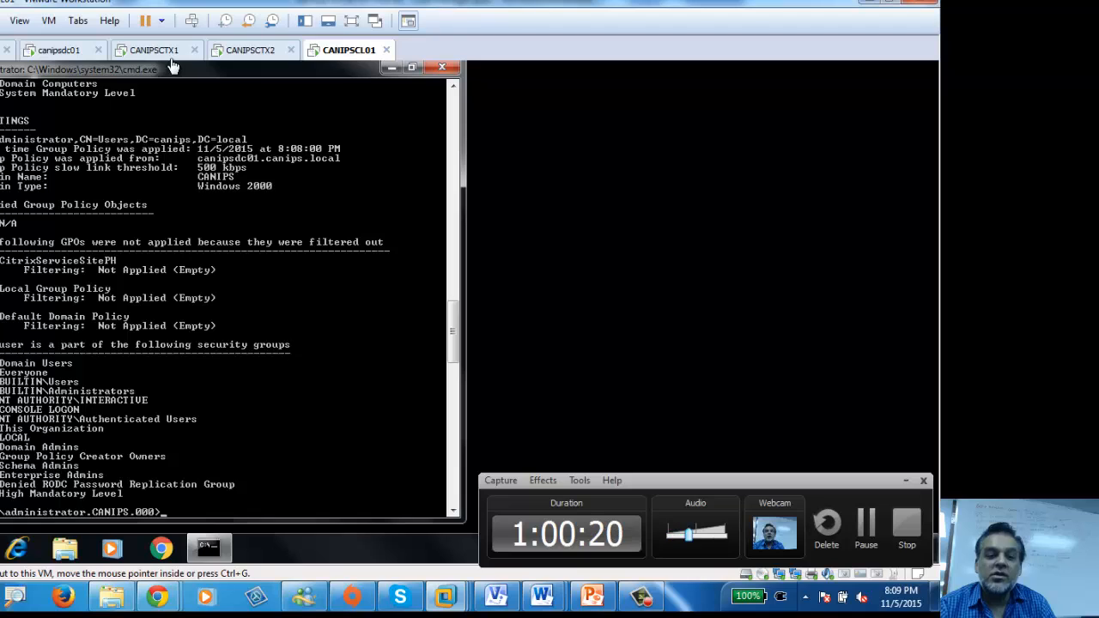
Step: Close the CANIPSCTX1 policy editor, refresh the console, and expand all CitrixIdleTime settings
left_click(154, 49)
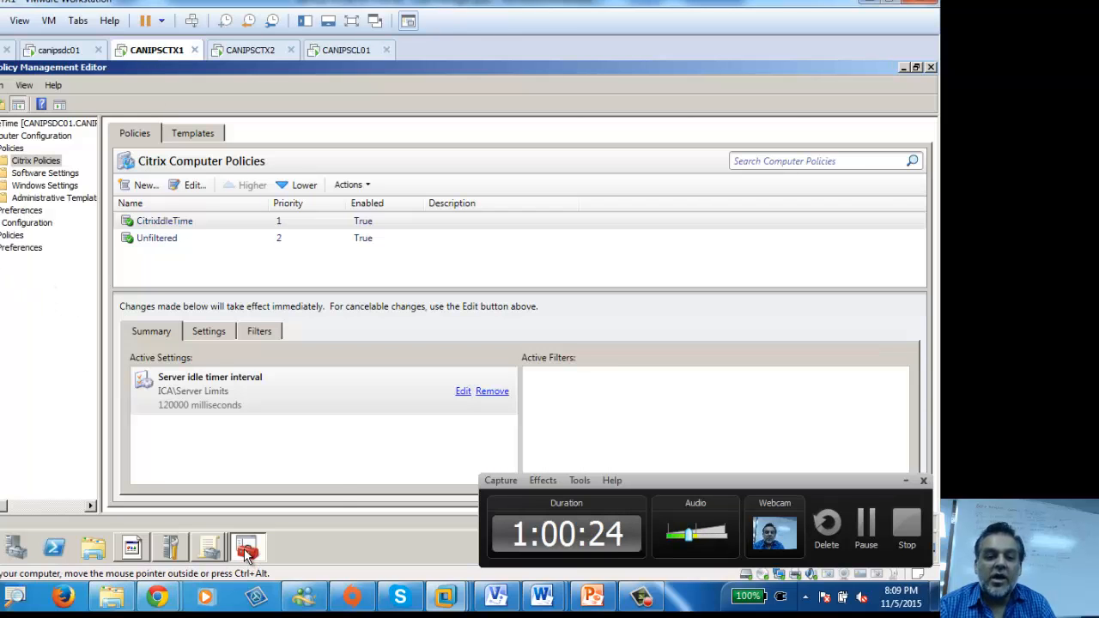
left_click(930, 68)
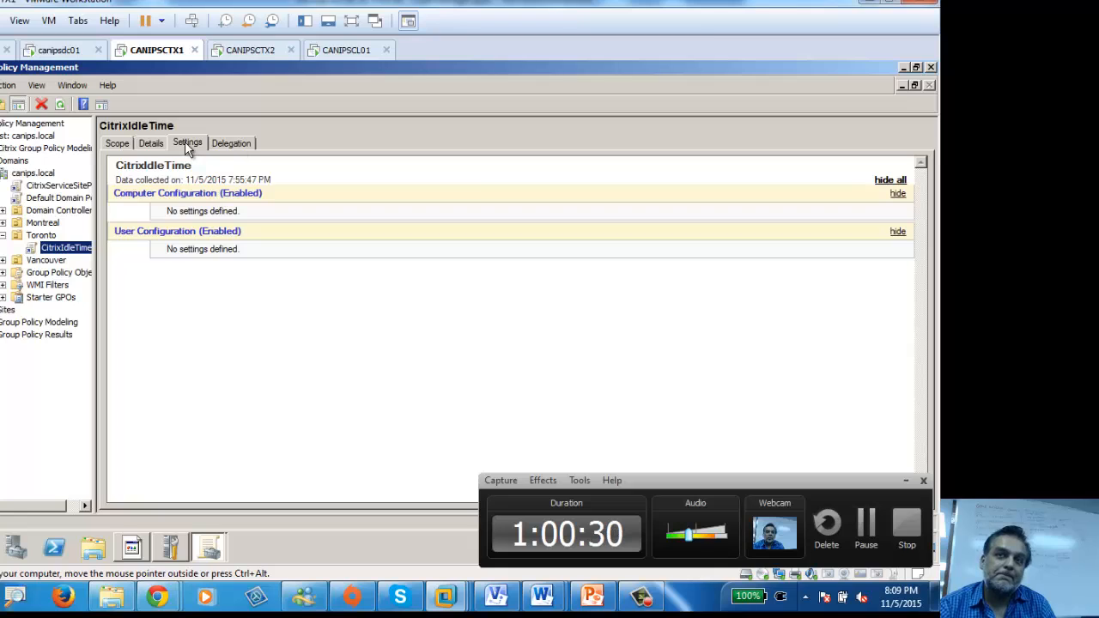
left_click(60, 103)
left_click(565, 333)
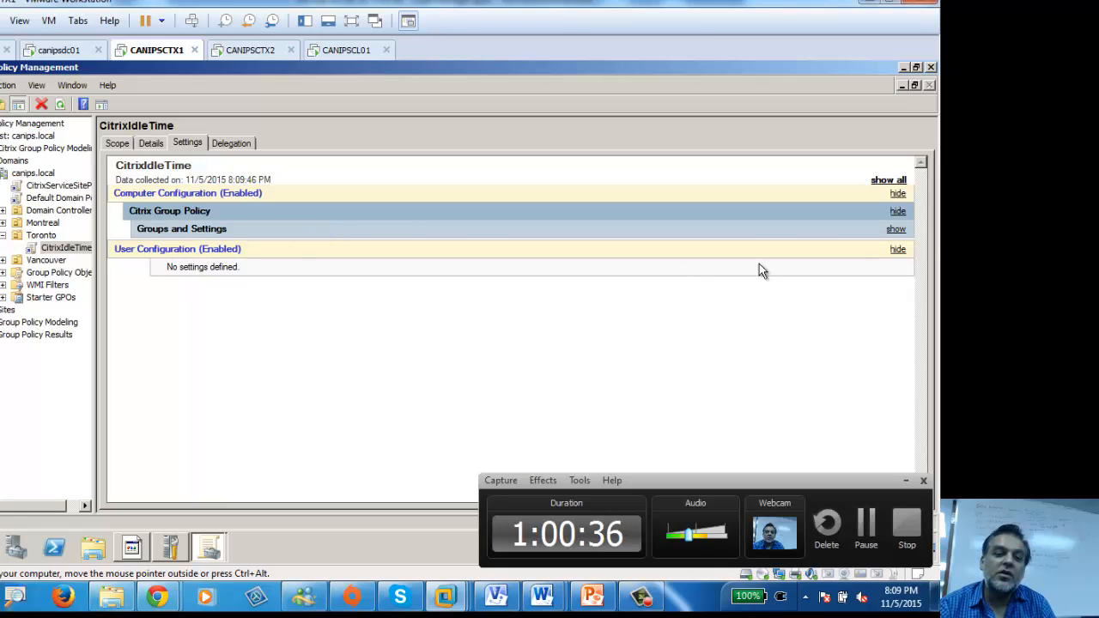
left_click(893, 182)
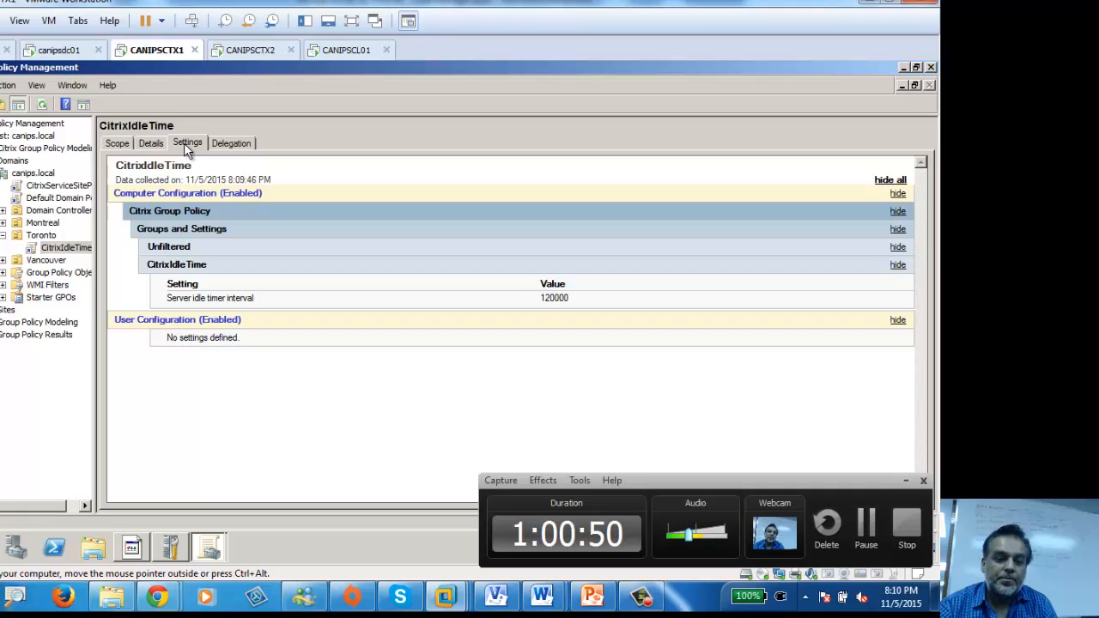
left_click(60, 248)
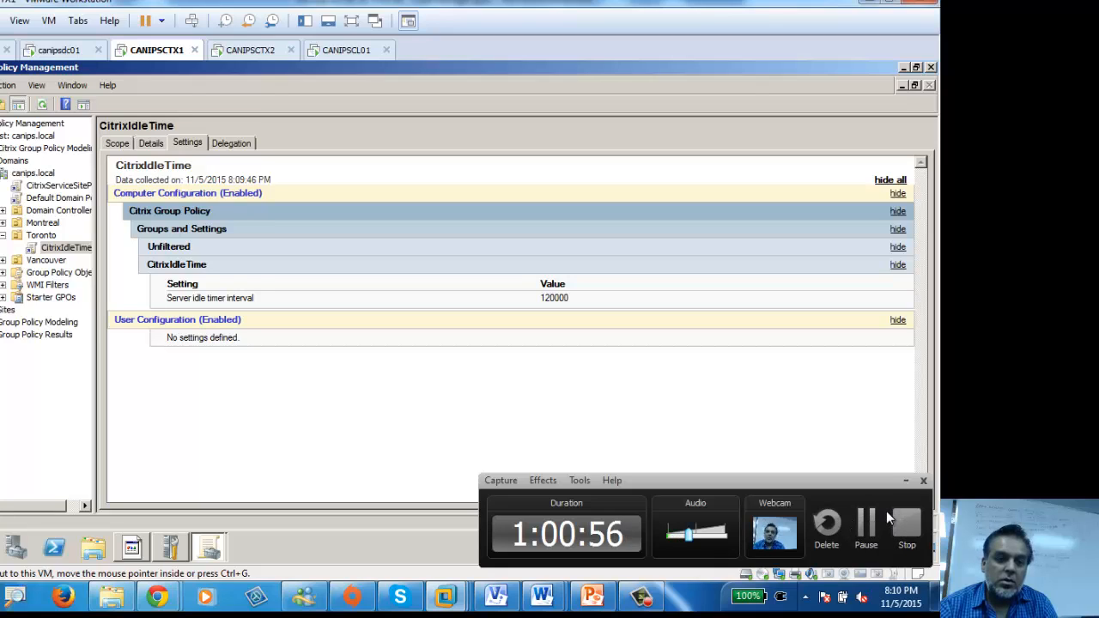
Step: Scroll up the client's gpresult output to check applied GPOs, minimize it, and dismiss the Citrix license warning
left_click(254, 53)
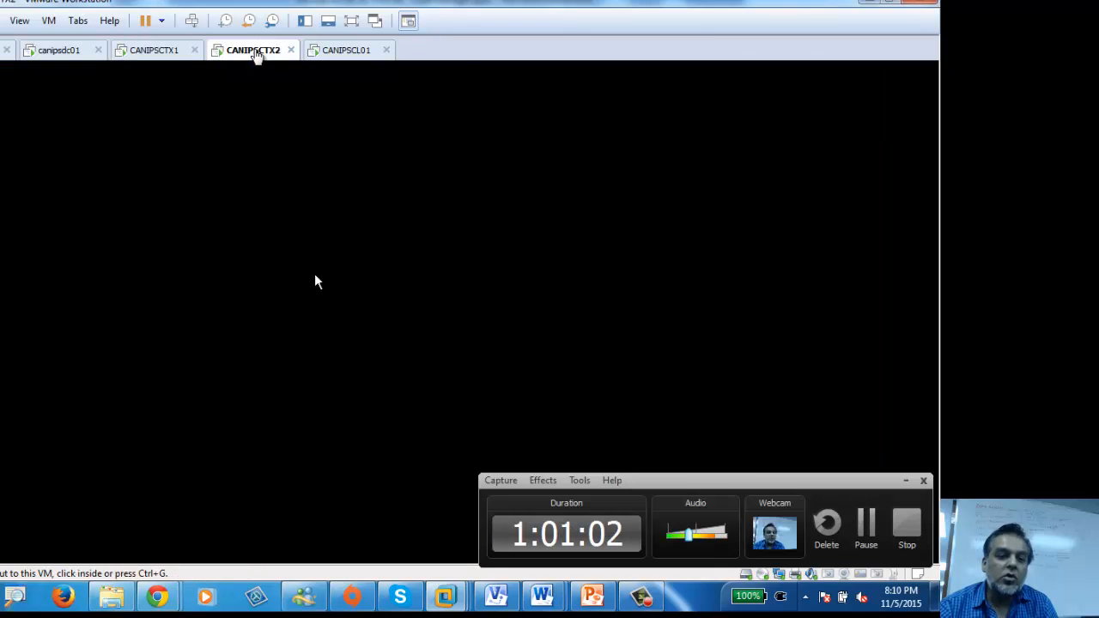
left_click(344, 52)
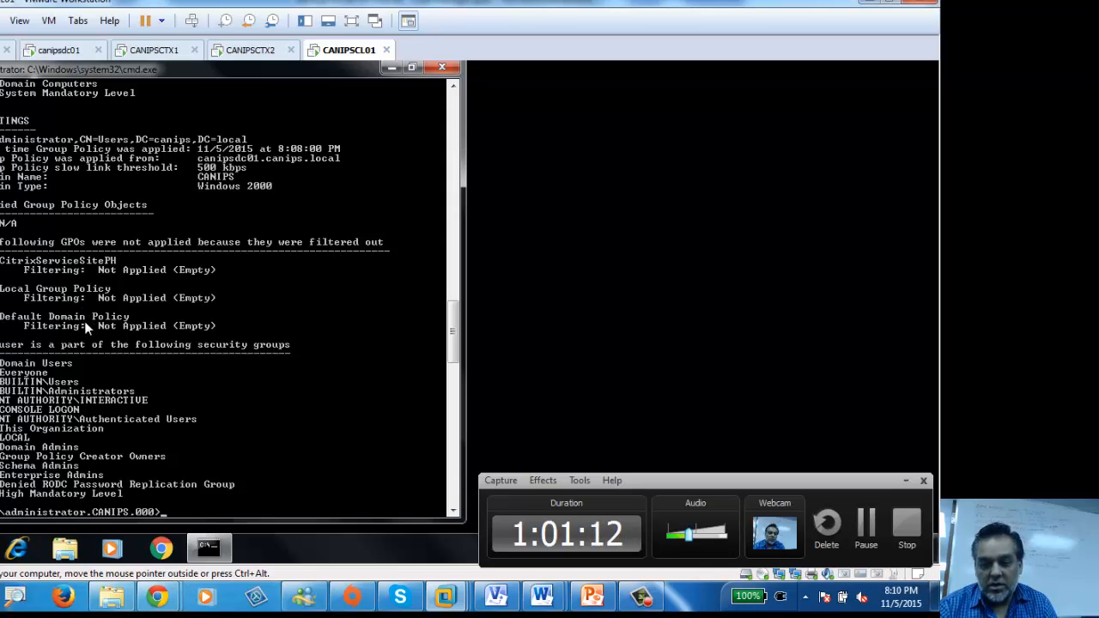
scroll(85, 319, "up", 10)
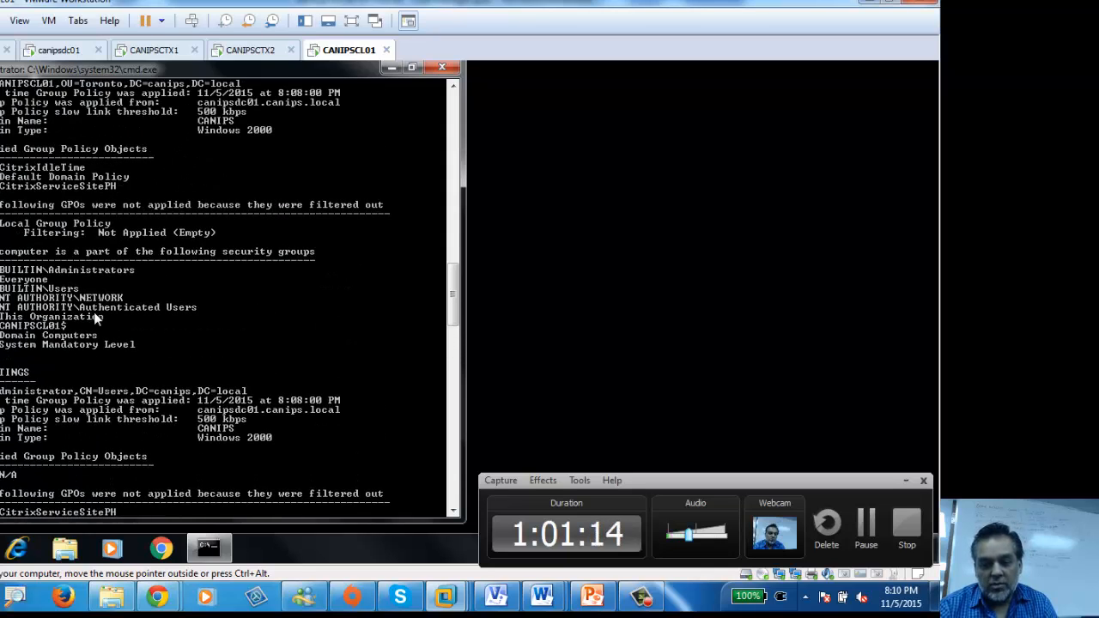
scroll(93, 320, "up", 4)
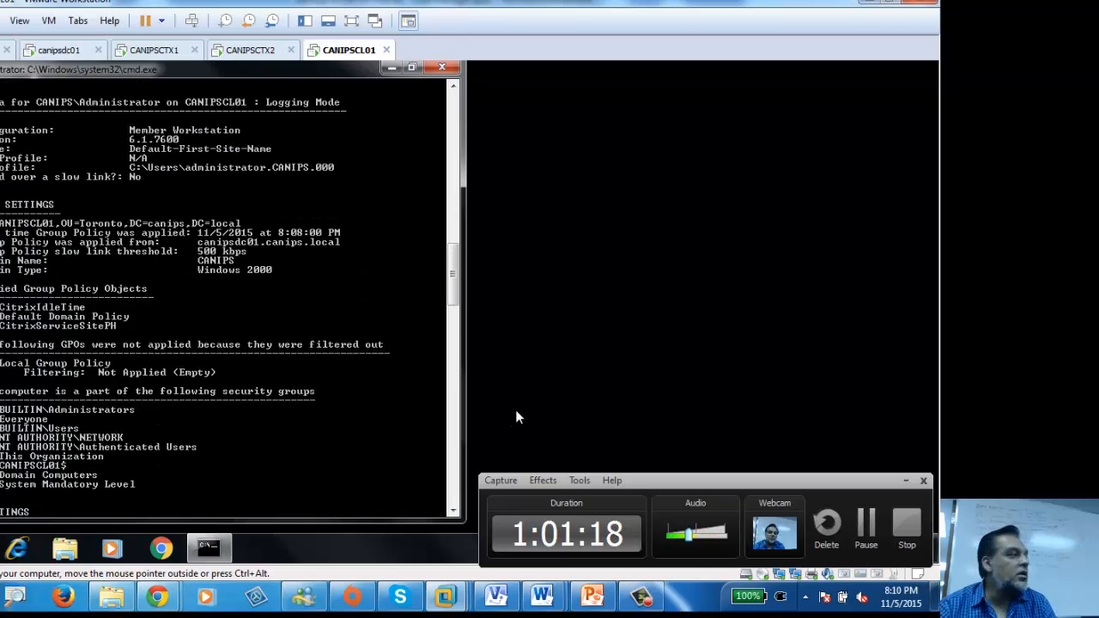
left_click(628, 361)
left_click(391, 67)
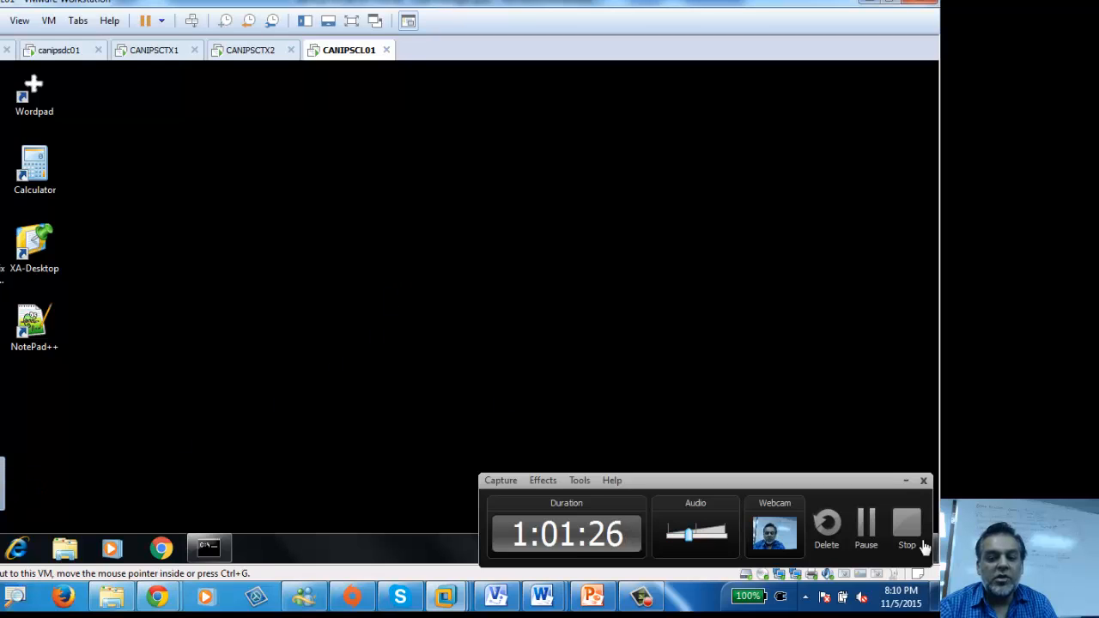
left_click(905, 480)
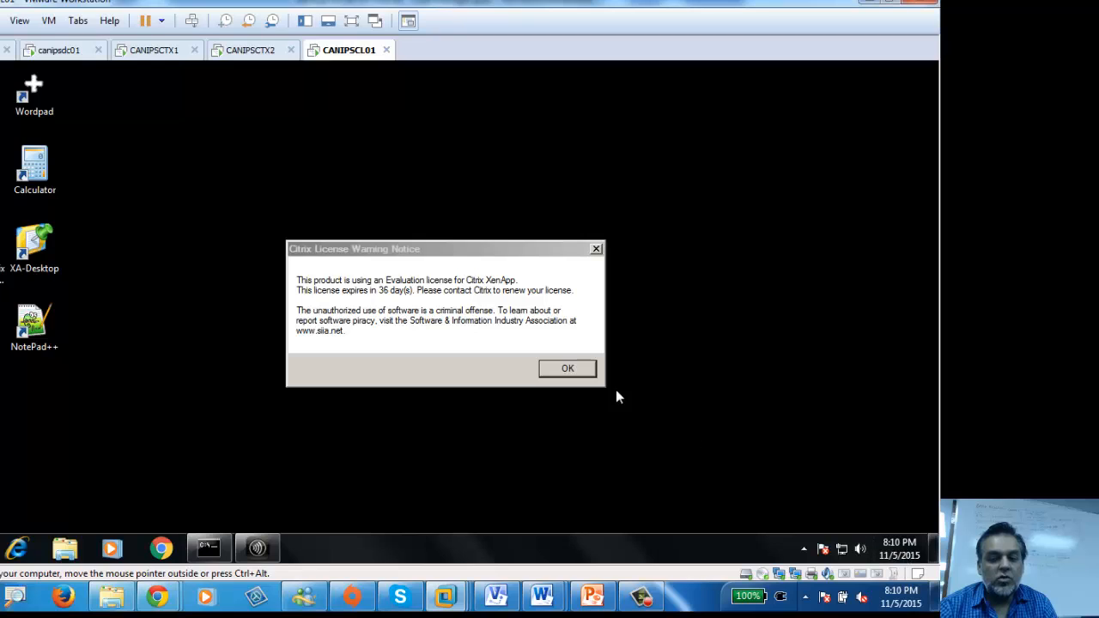
left_click(569, 371)
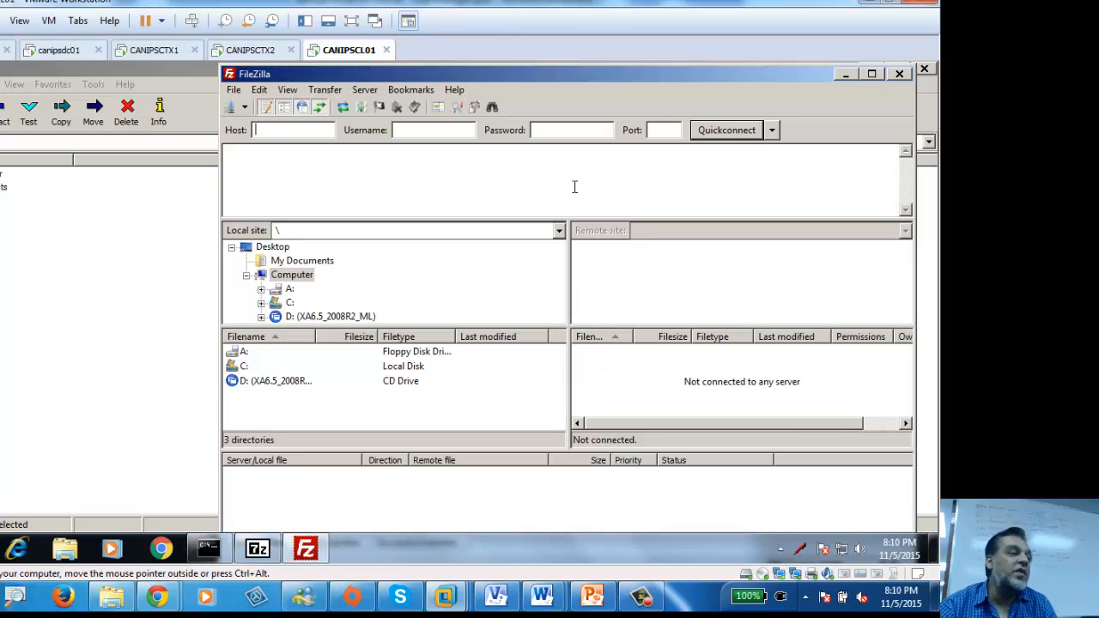
Step: Move the FileZilla window lower and open the Citrix Receiver tray menu's Online Sessions options
left_click_drag(463, 75, 484, 139)
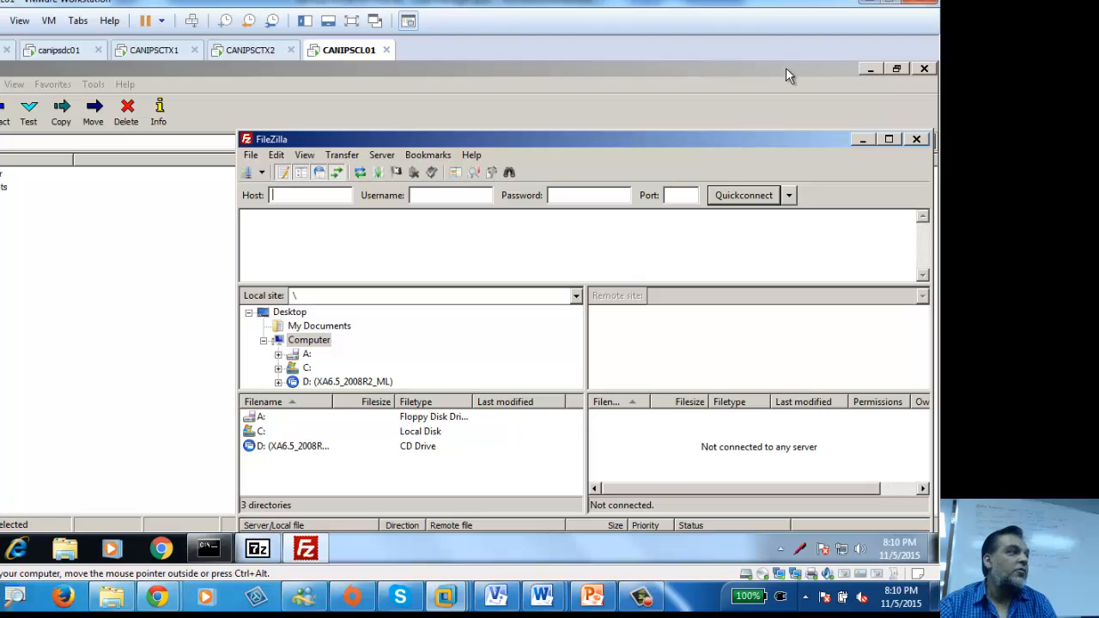
left_click(781, 551)
right_click(777, 445)
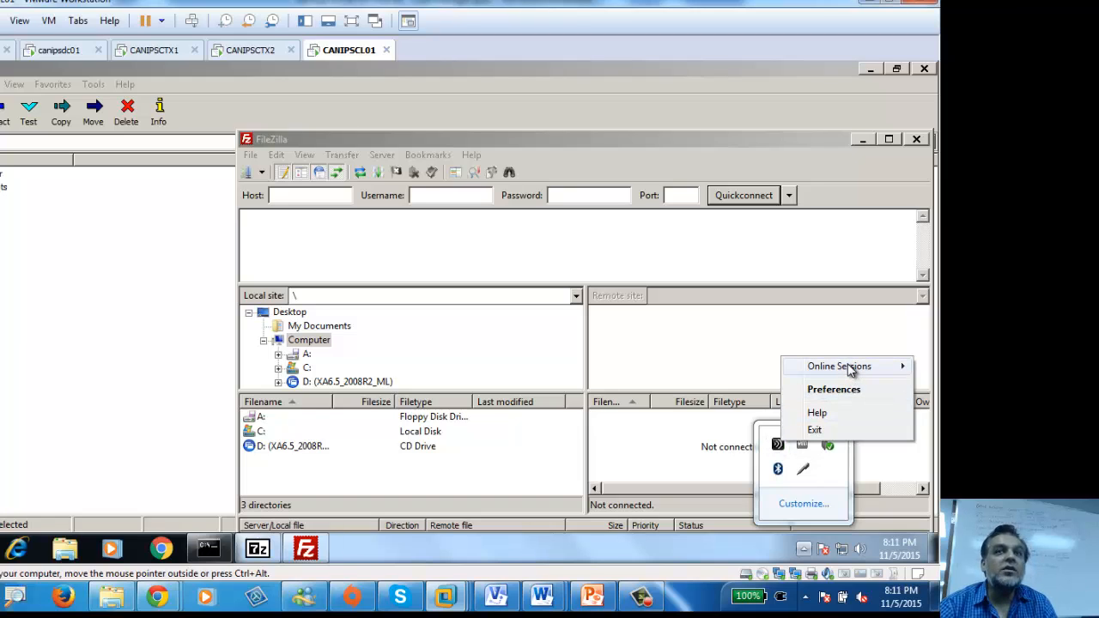
mouse_move(839, 367)
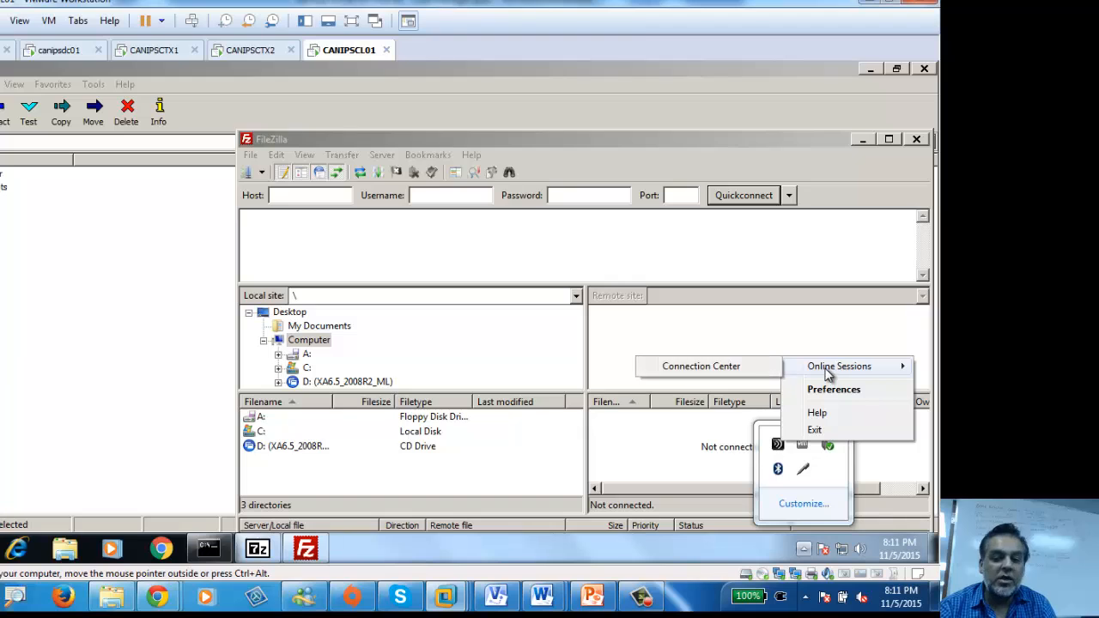
Step: Open Citrix Connection Center to view the CANIPSCTX1 session and move it to the left
left_click(701, 367)
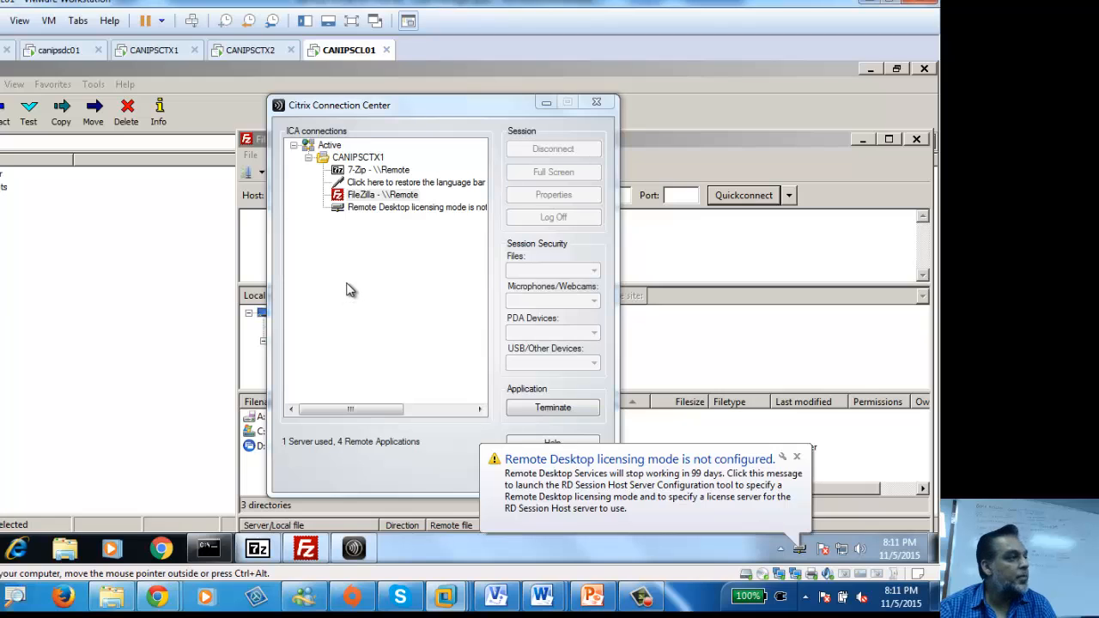
left_click(376, 170)
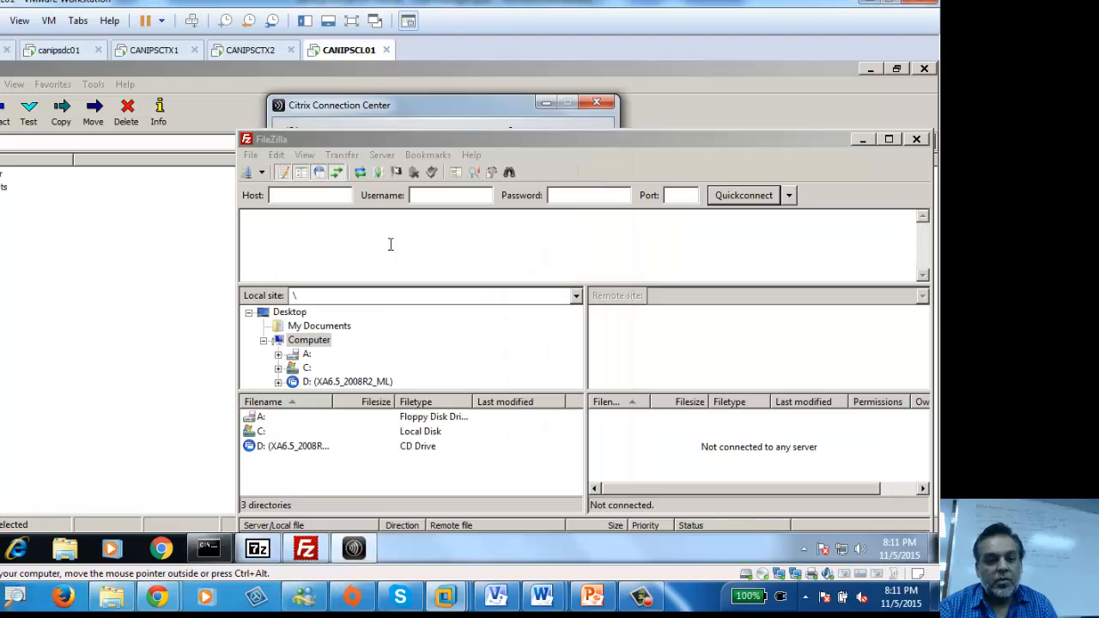
left_click(491, 114)
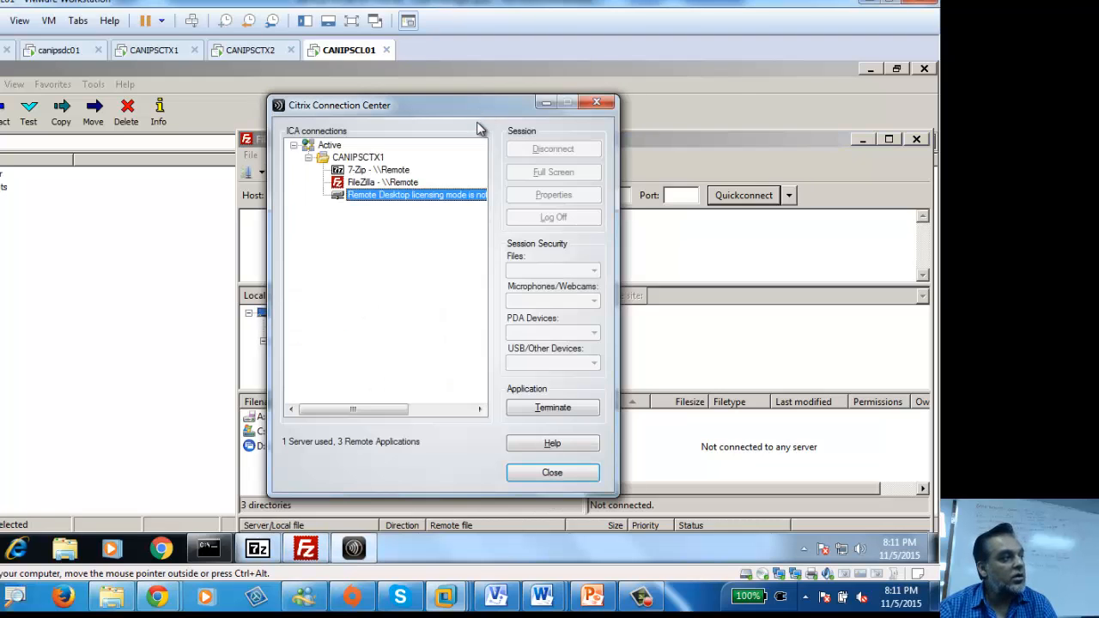
left_click_drag(409, 113, 183, 108)
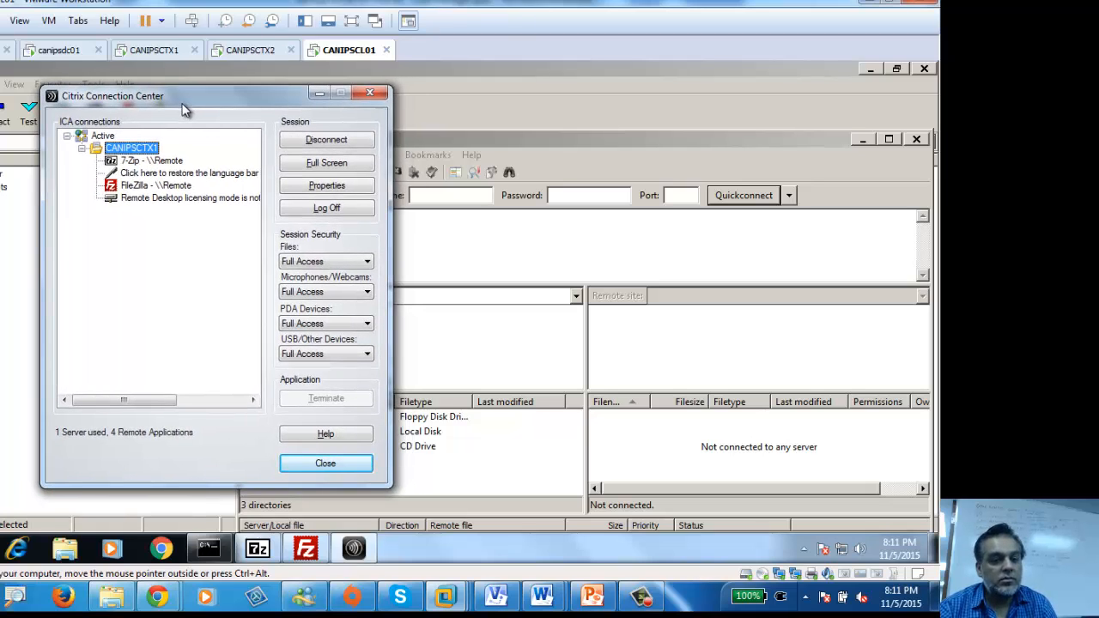
left_click(804, 549)
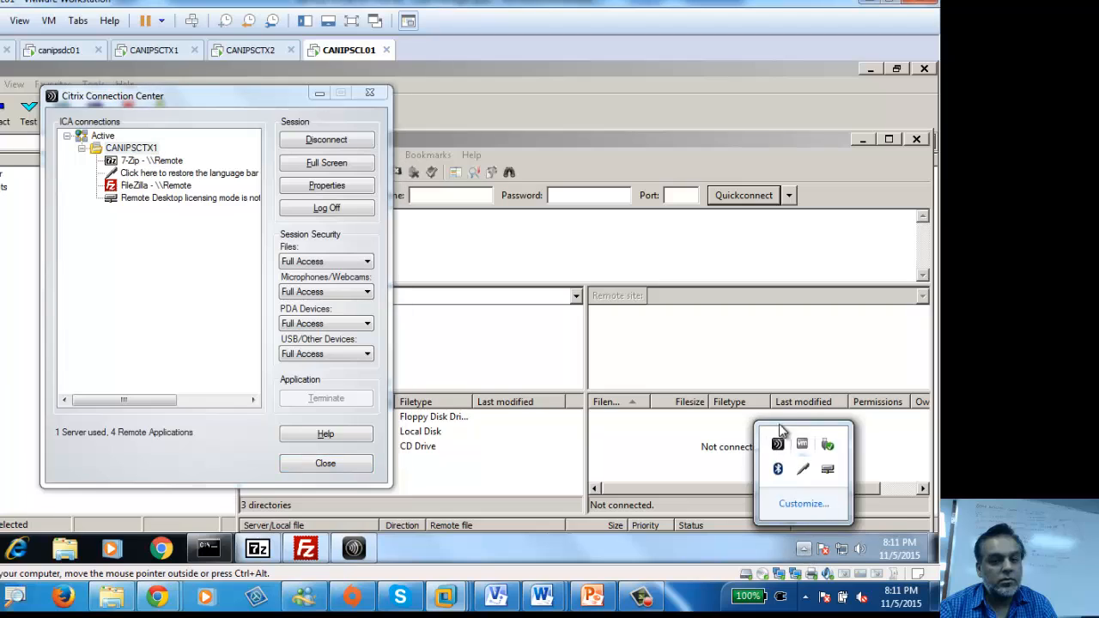
Step: Enable 'Show advanced Receiver menu items' in Citrix Receiver's User settings preferences
right_click(777, 444)
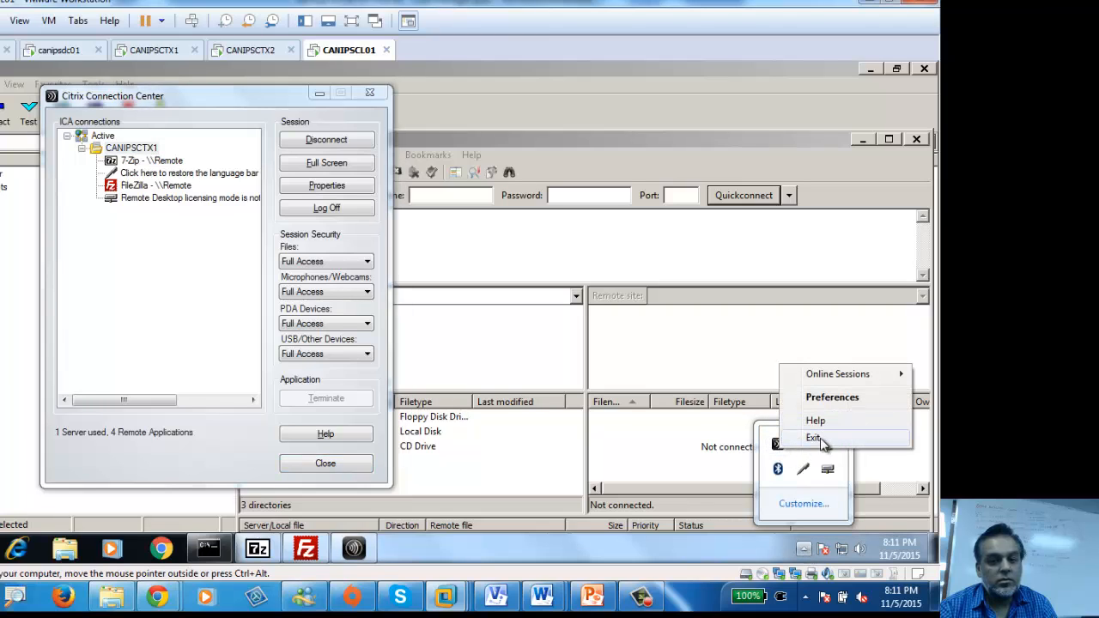
left_click(833, 401)
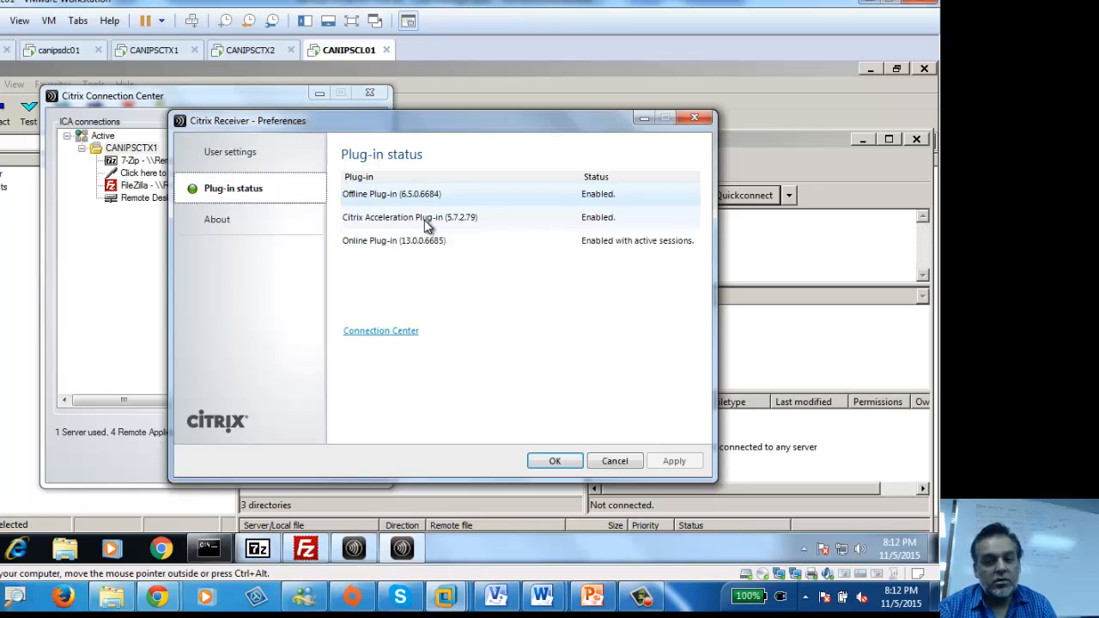
left_click(231, 221)
left_click(238, 160)
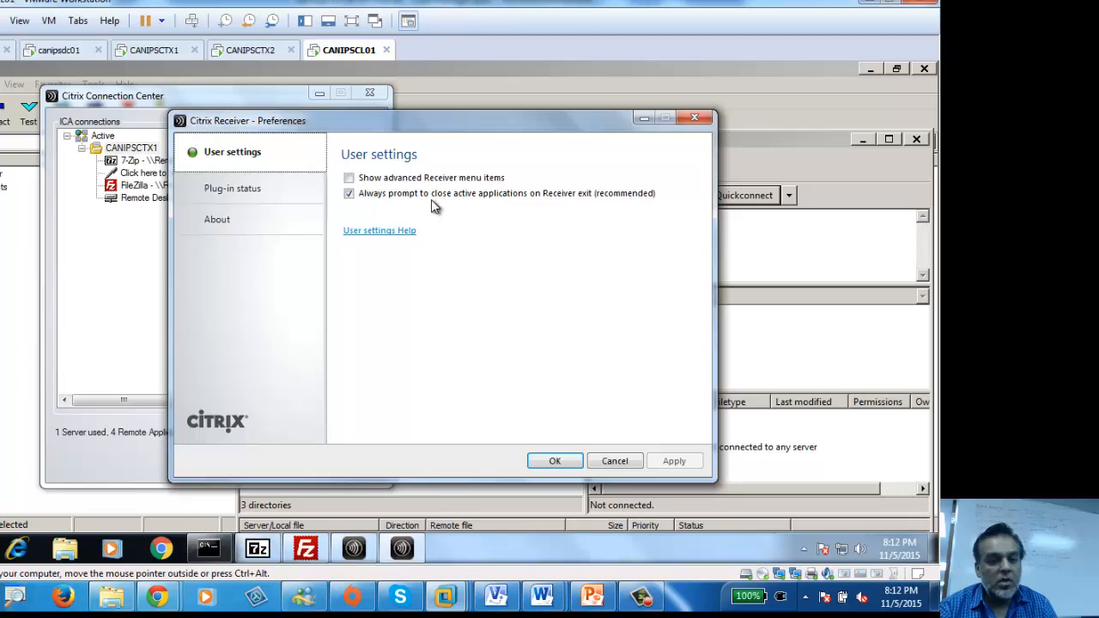
left_click(384, 180)
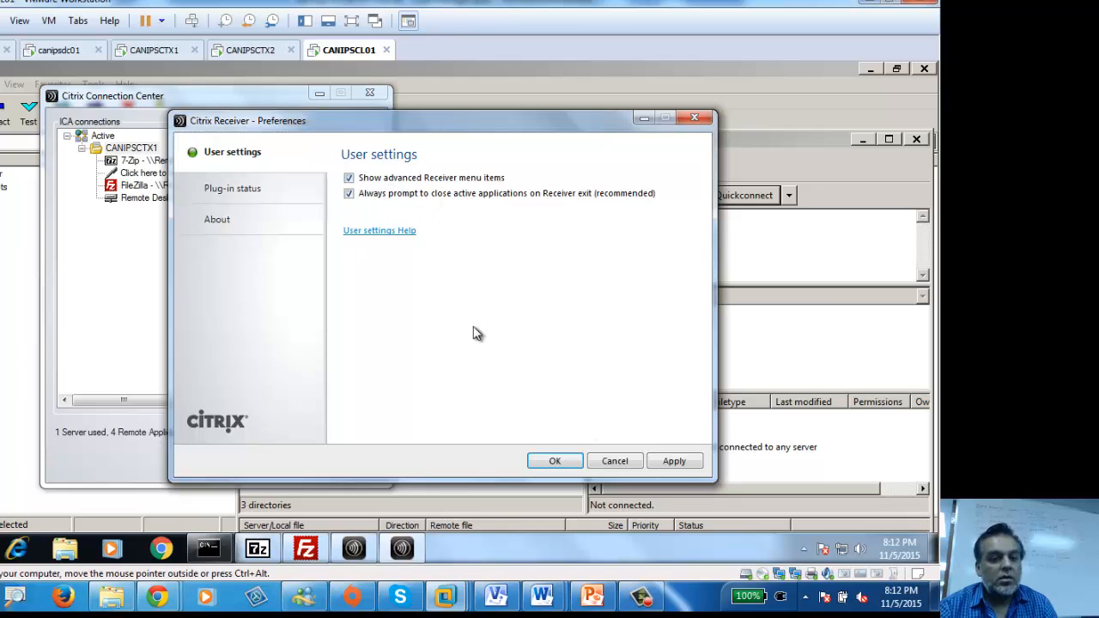
left_click(674, 462)
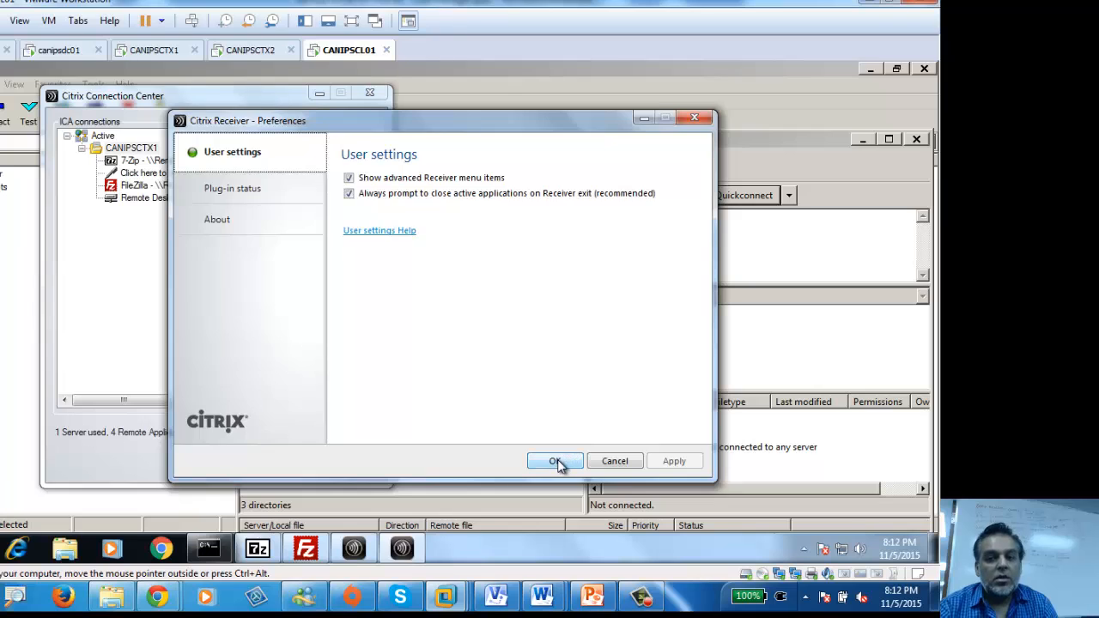
left_click(557, 461)
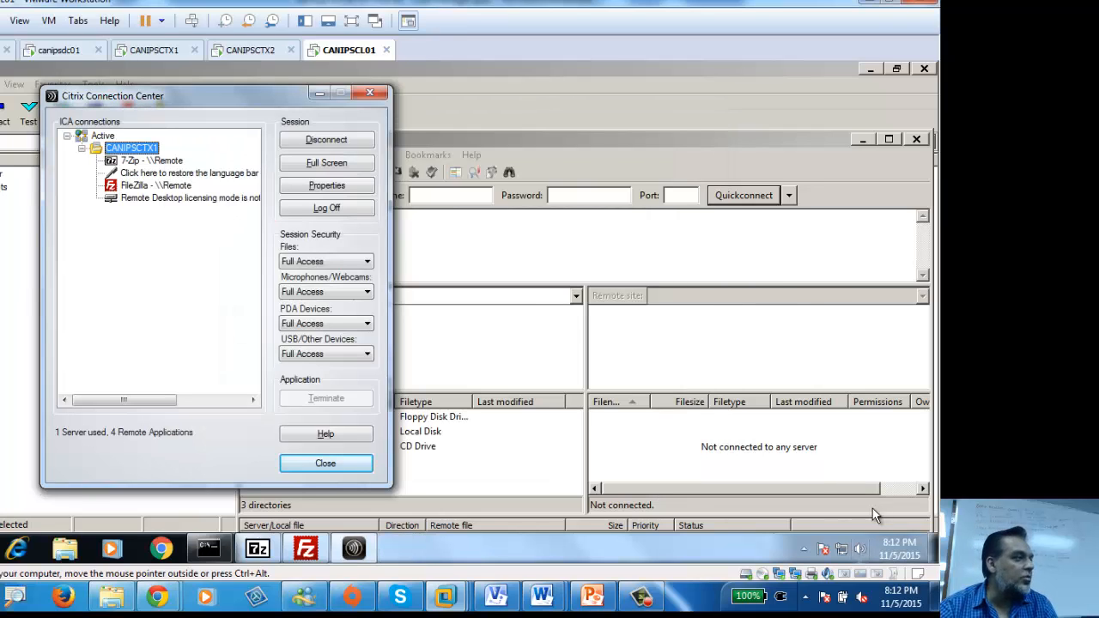
Step: Open the Citrix Connection Center from the tray's Receiver menu, then minimize it
left_click(804, 549)
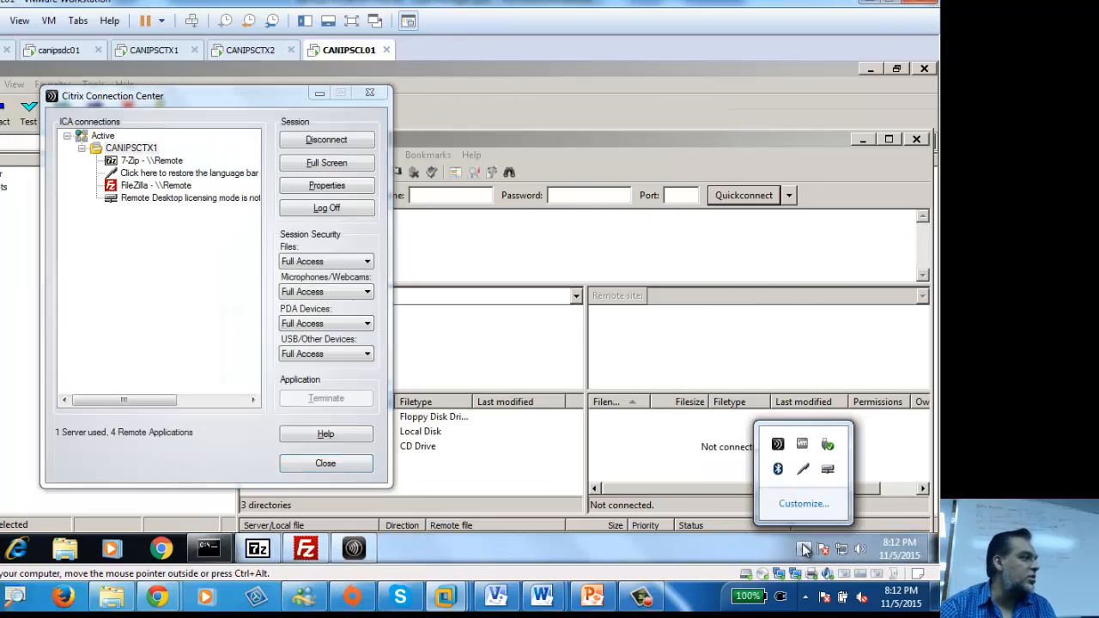
right_click(780, 446)
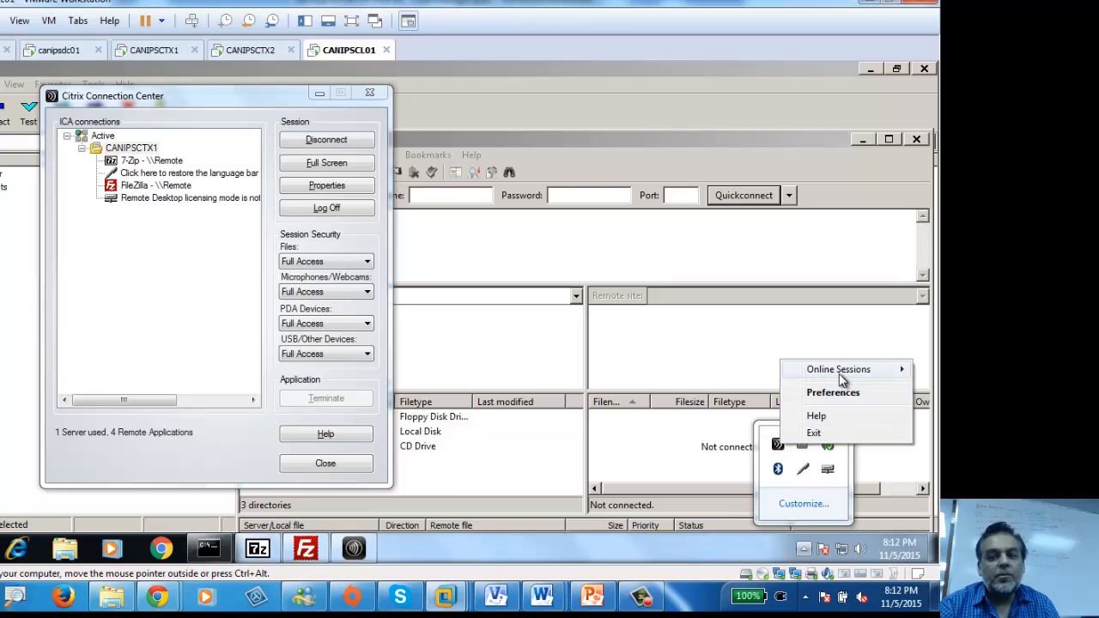
mouse_move(829, 371)
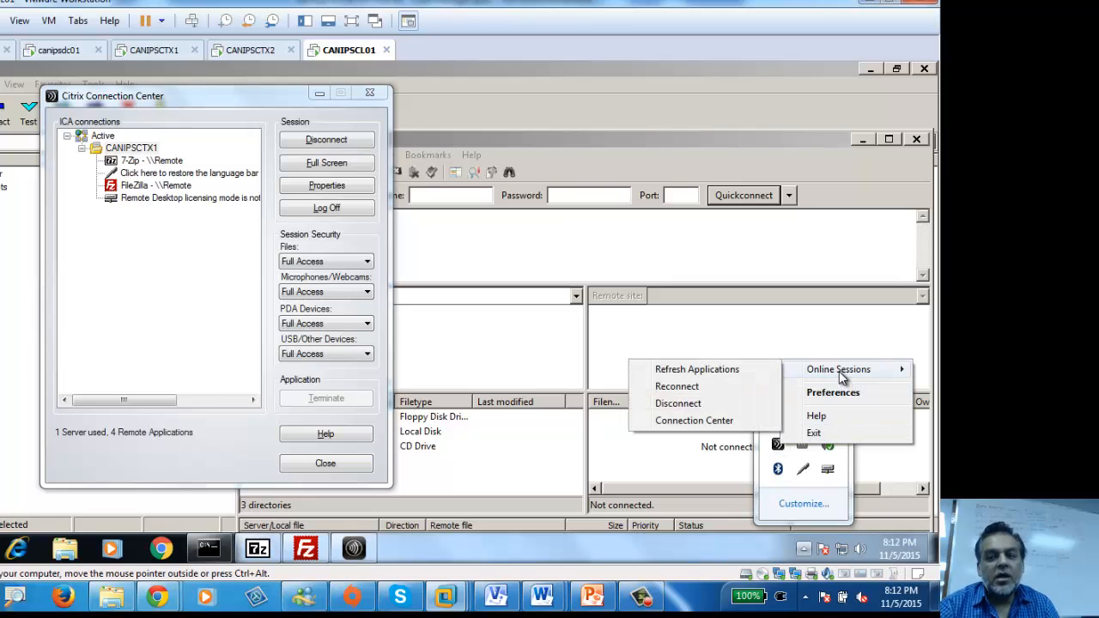
left_click(687, 420)
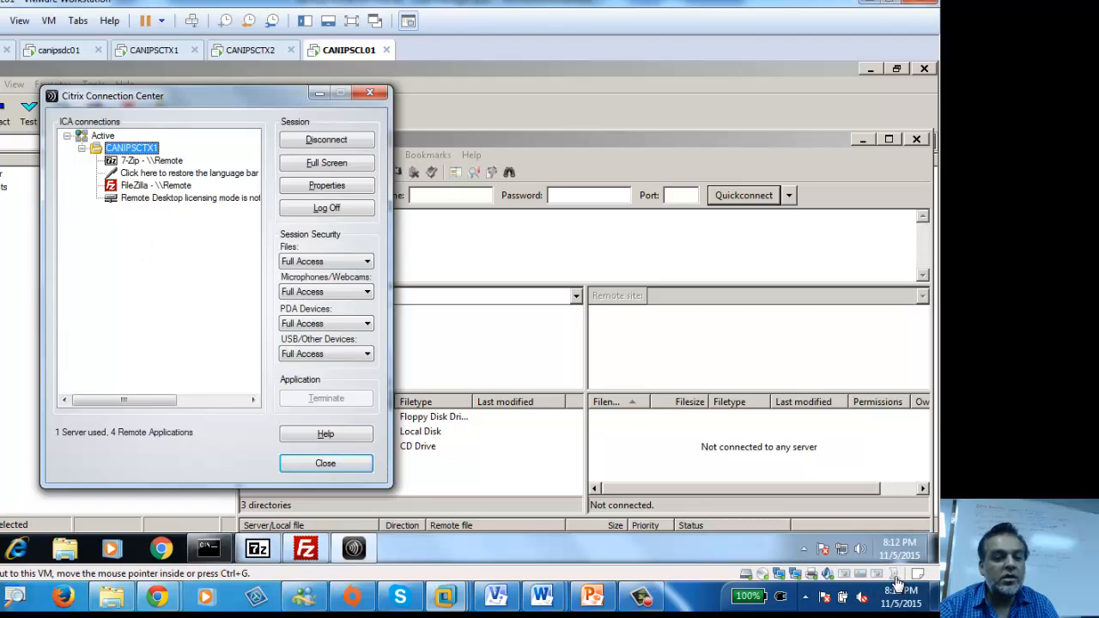
left_click(315, 91)
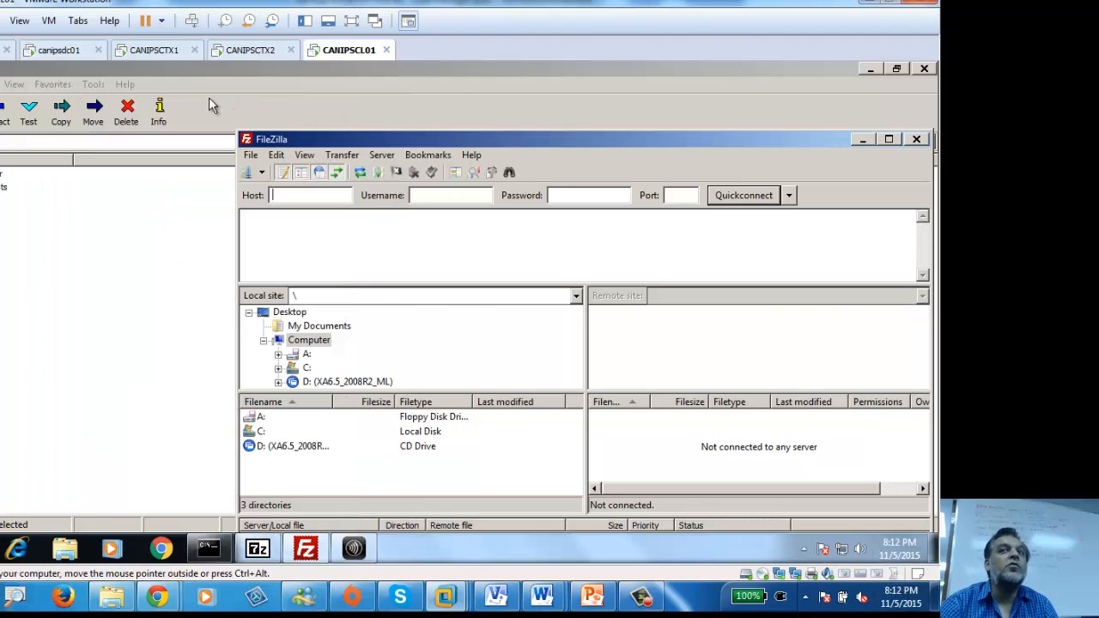
Step: Restore down 7-Zip and bring FileZilla back in front, moved up and right
left_click(861, 140)
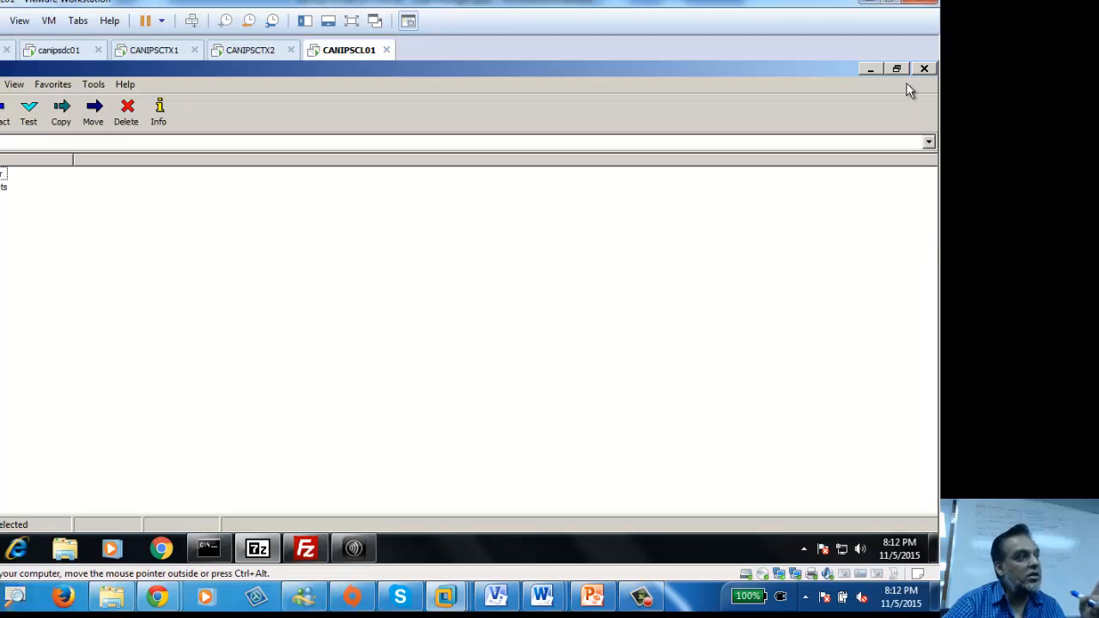
double_click(825, 71)
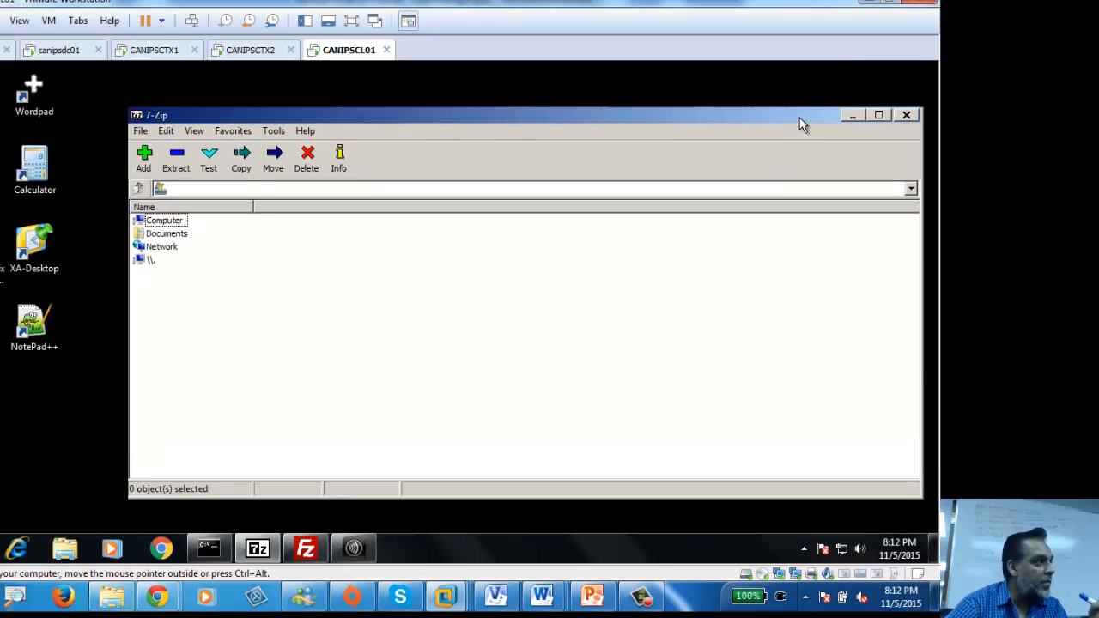
left_click(305, 548)
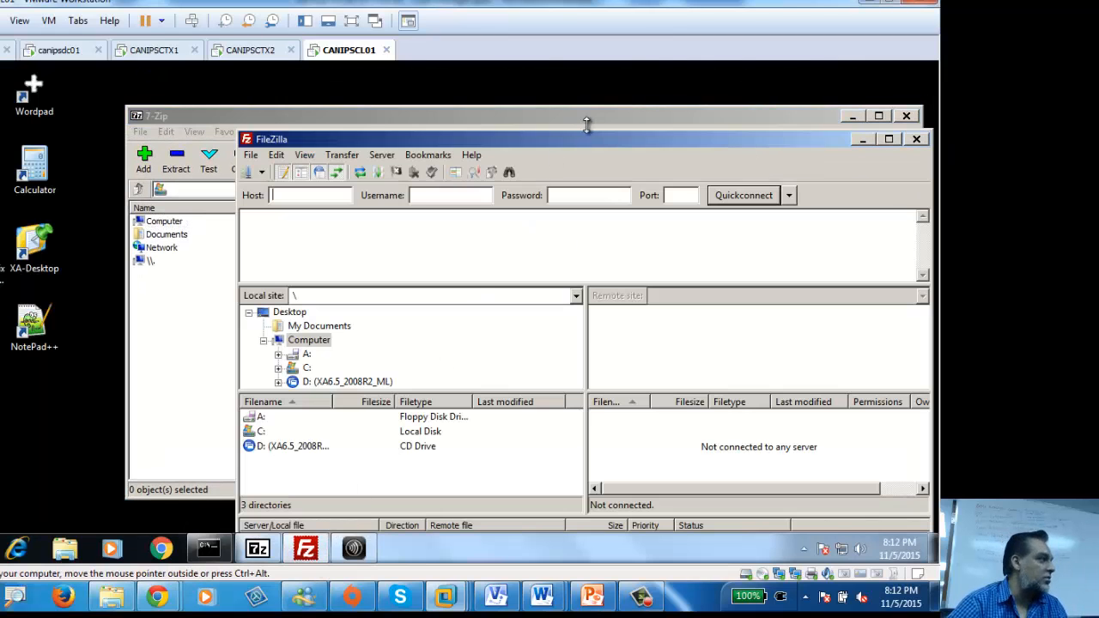
left_click_drag(589, 139, 627, 103)
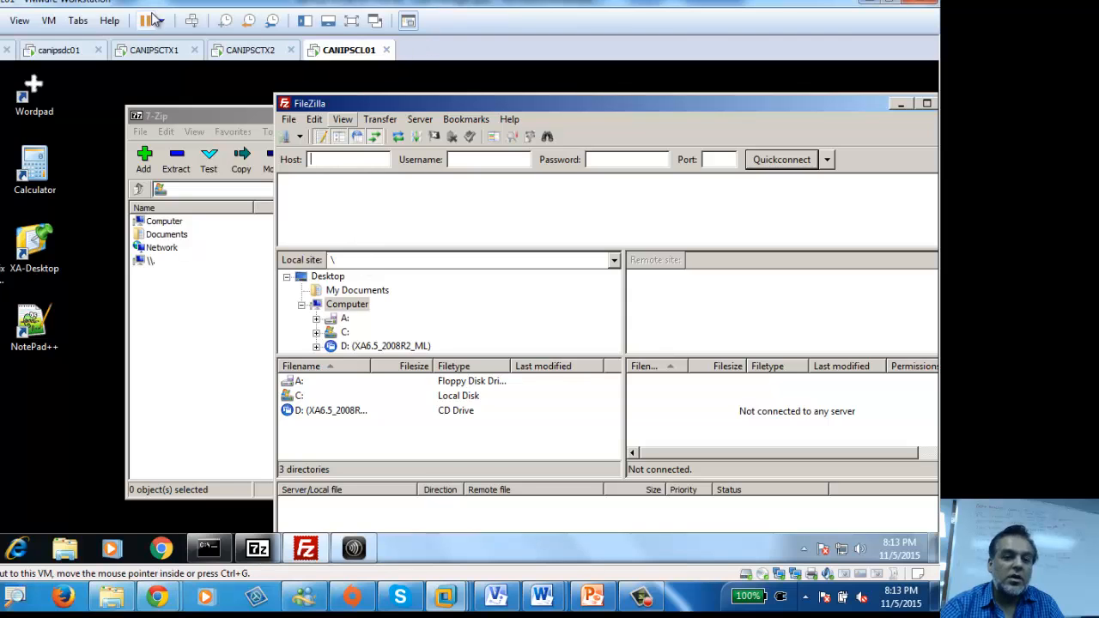
Step: On CANIPSCTX1, dismiss the Citrix license warning and right-click Default Domain Policy
left_click(153, 50)
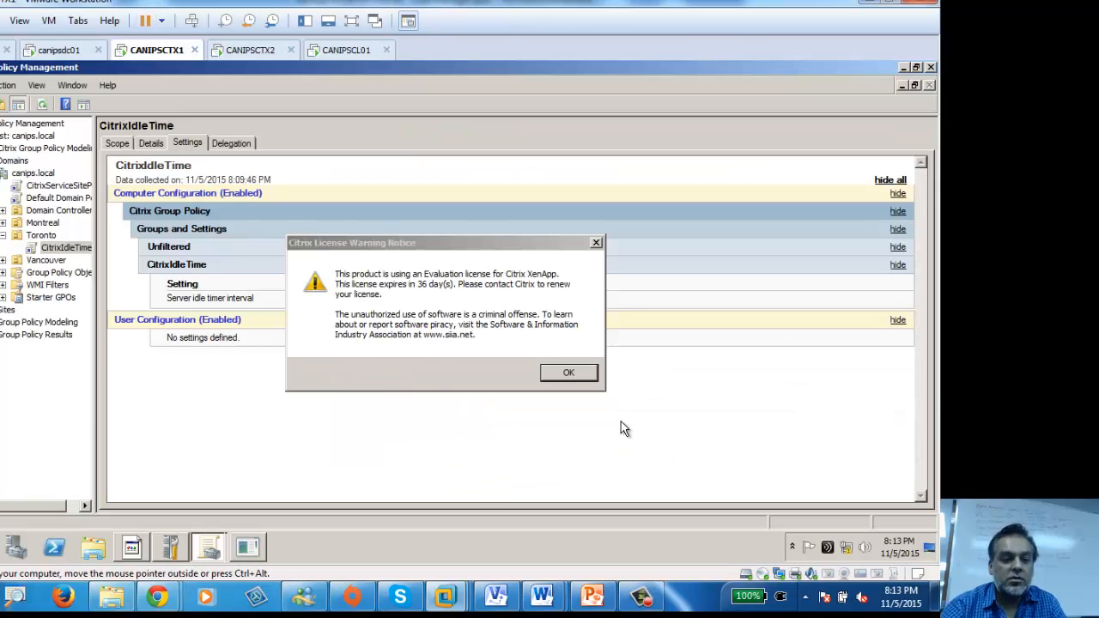
left_click(567, 373)
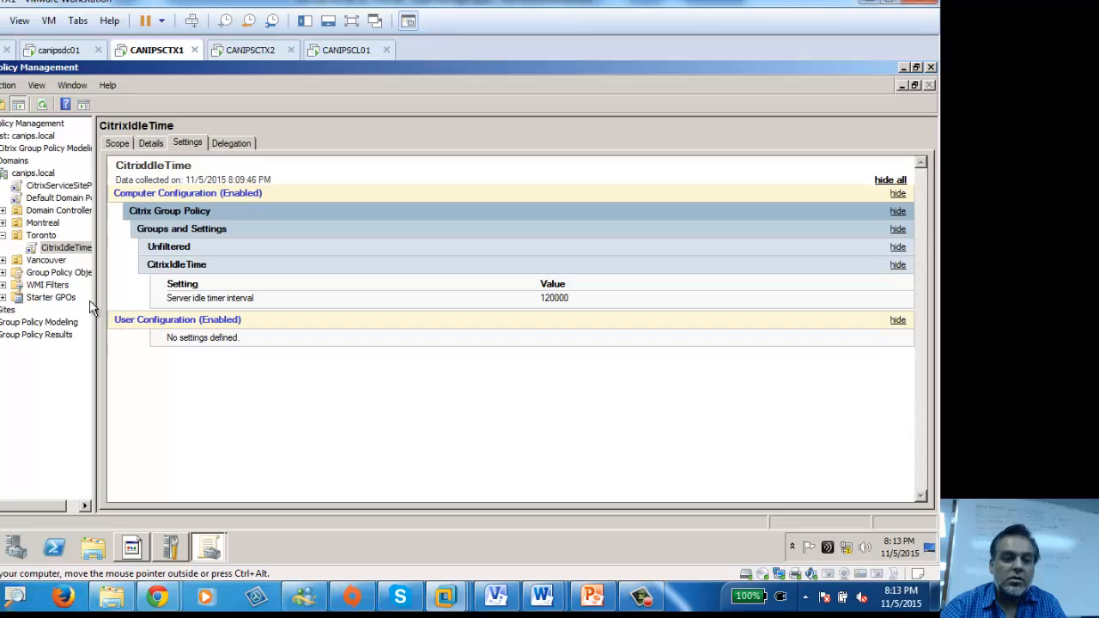
right_click(50, 201)
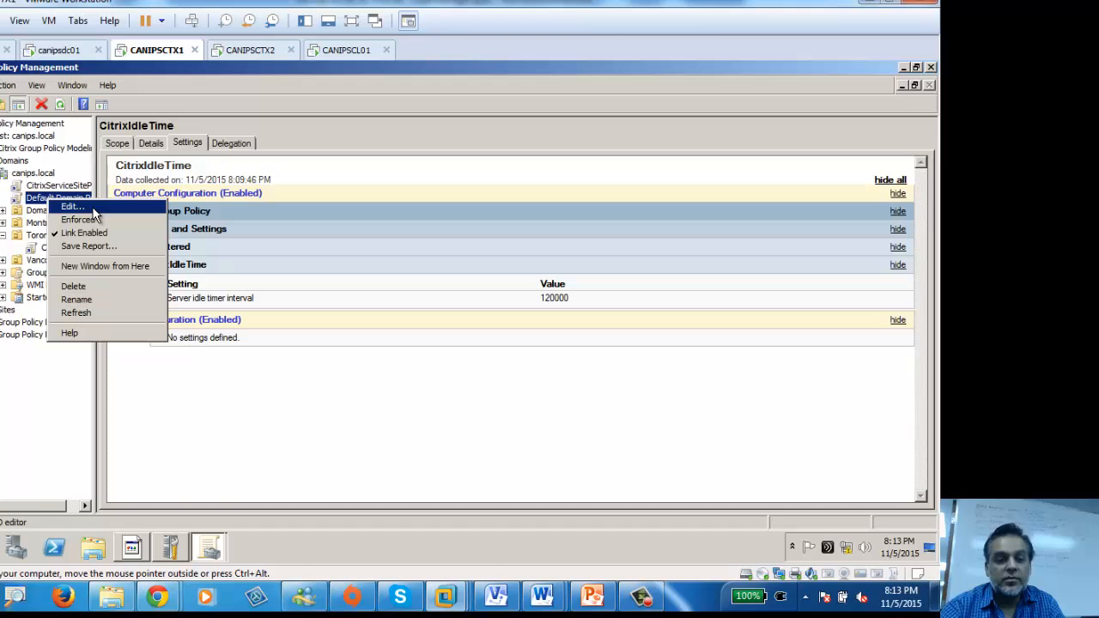
Step: Edit Default Domain Policy, select the Unfiltered User Configuration Citrix policy, and maximize the editor
left_click(93, 209)
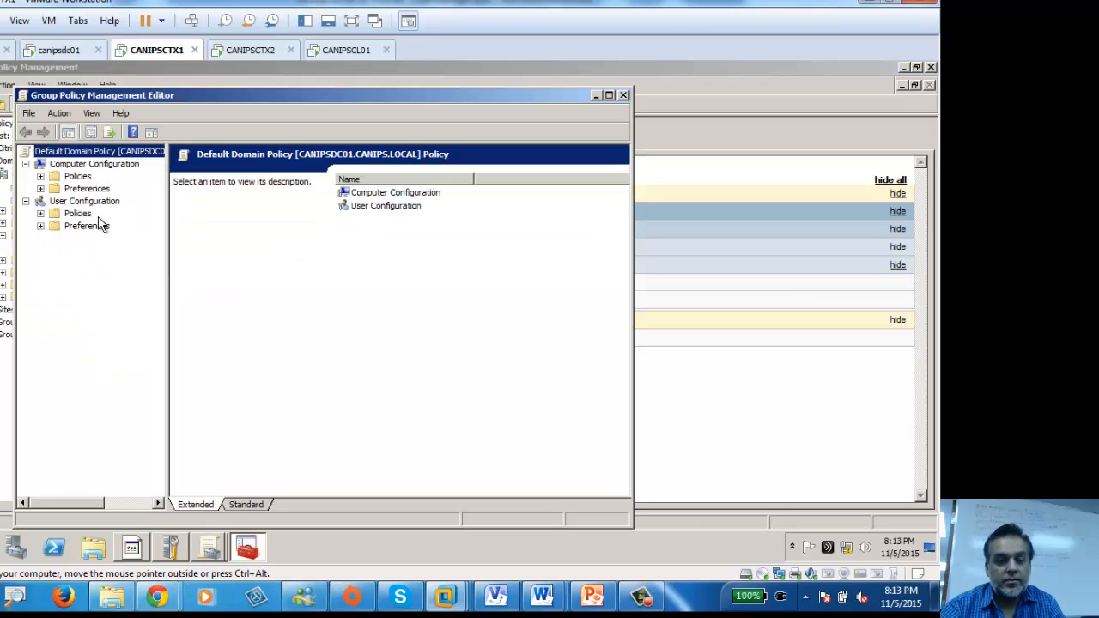
left_click(40, 176)
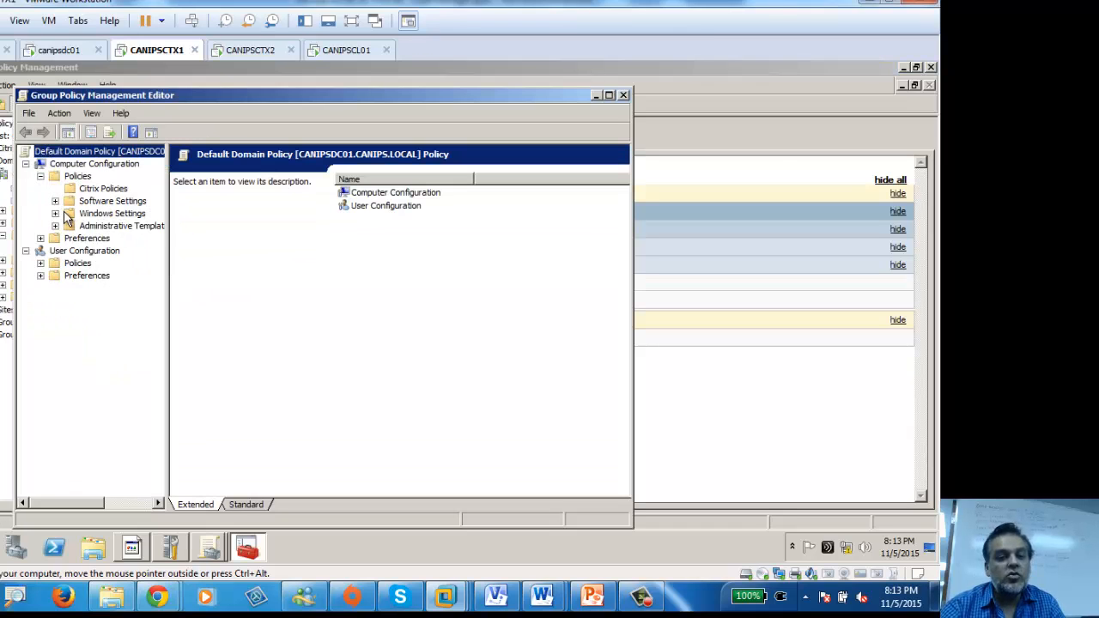
left_click(41, 263)
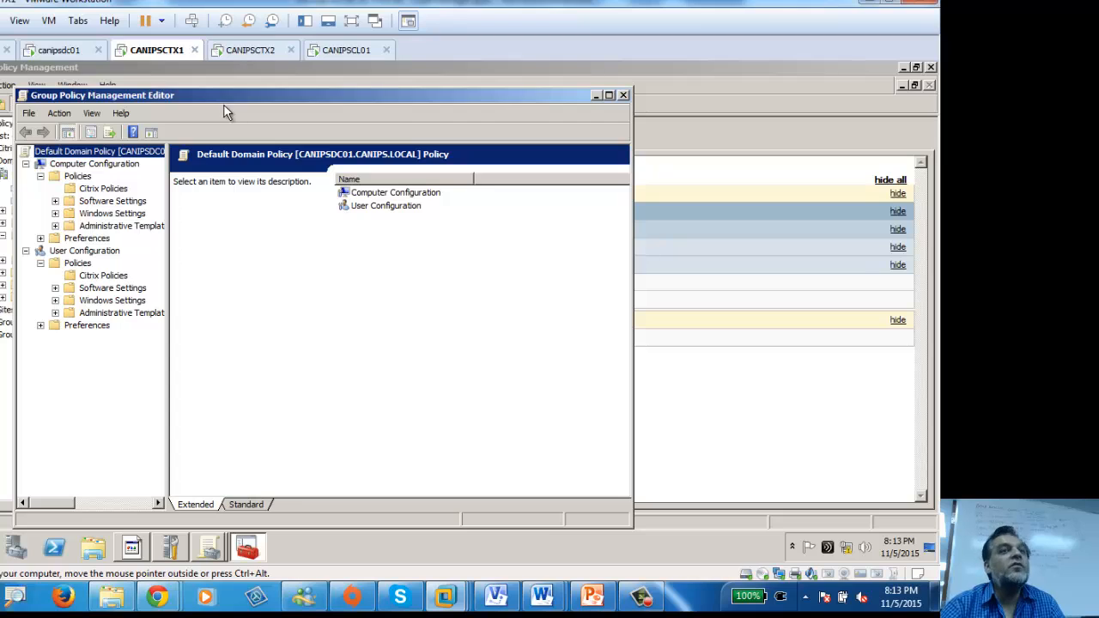
left_click(89, 278)
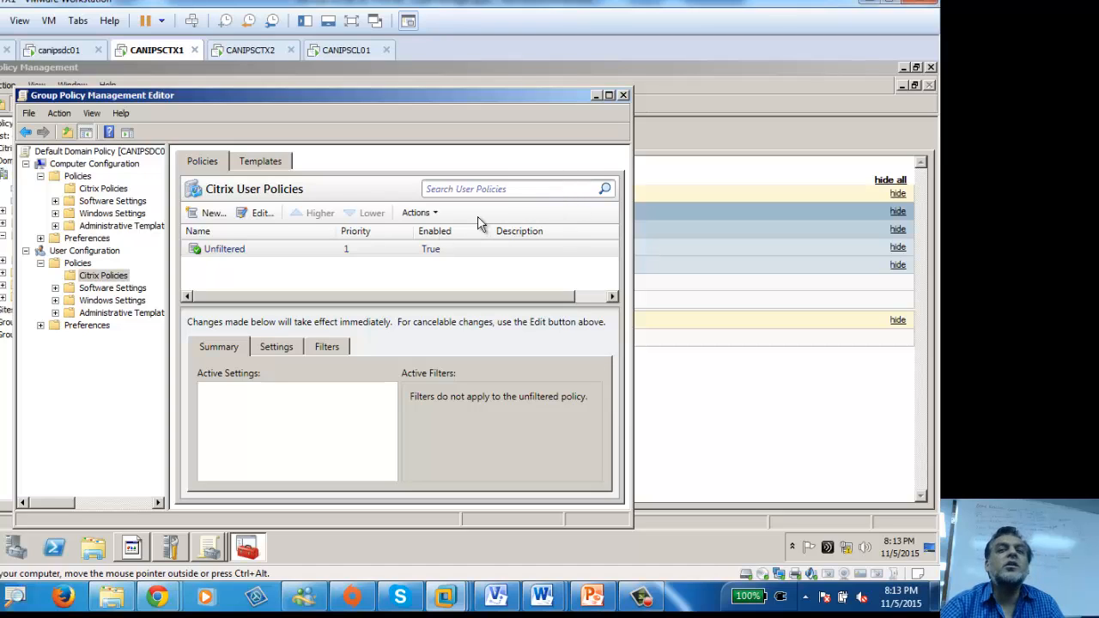
left_click(260, 249)
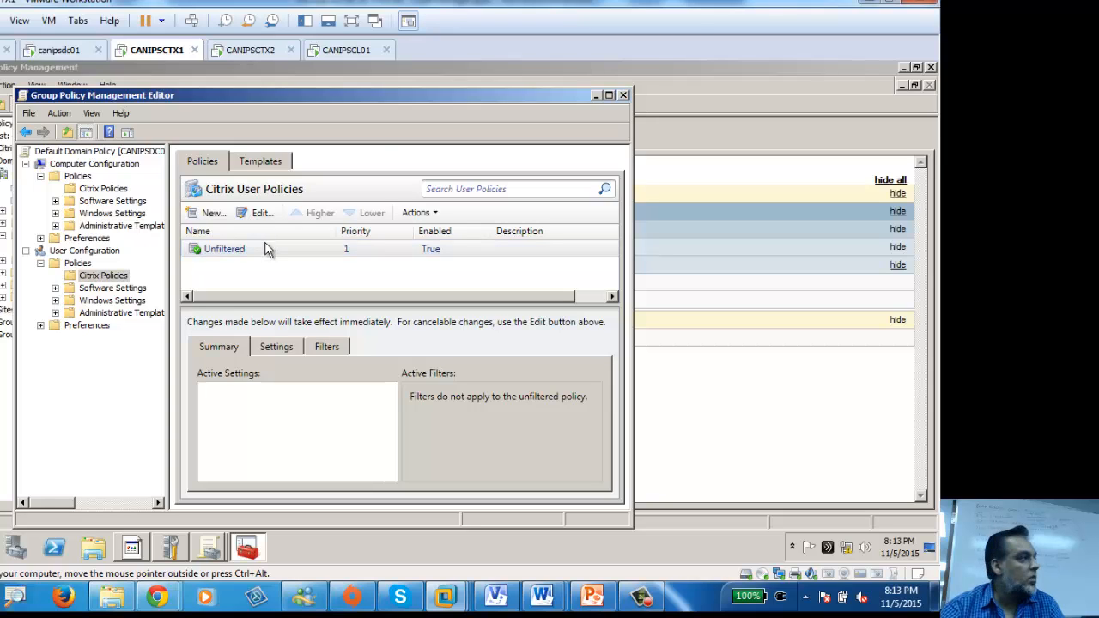
double_click(377, 93)
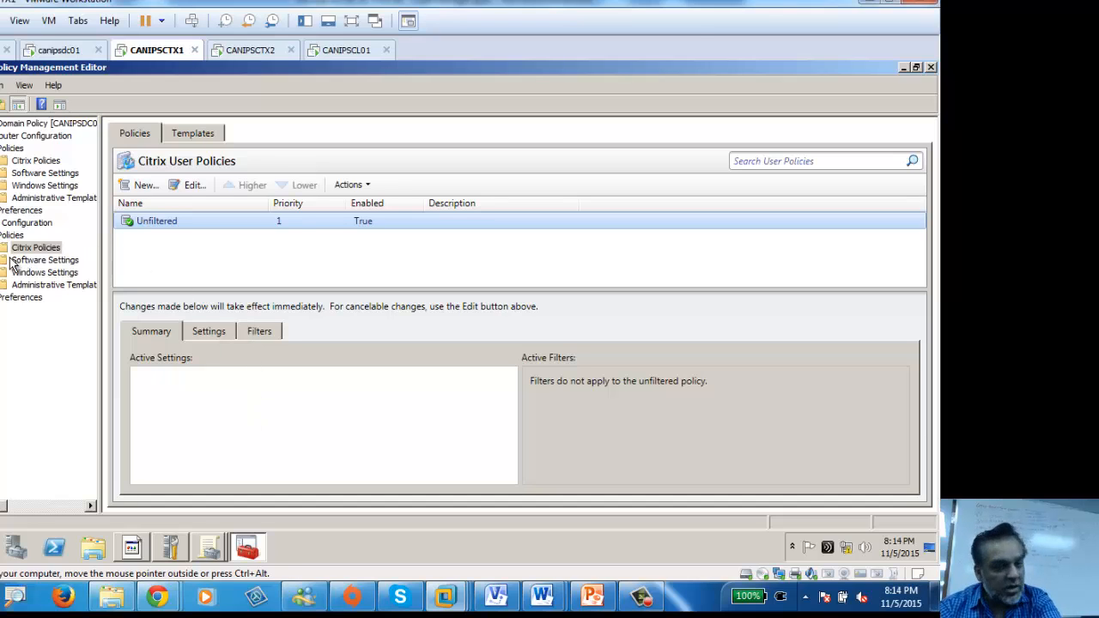
left_click(137, 186)
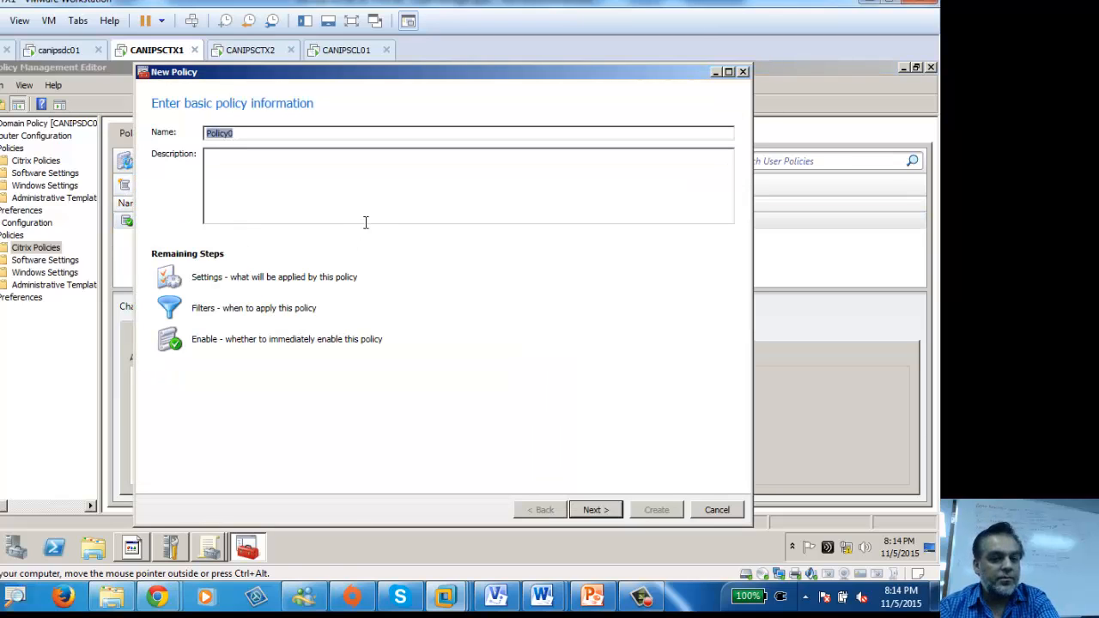
type("Dom")
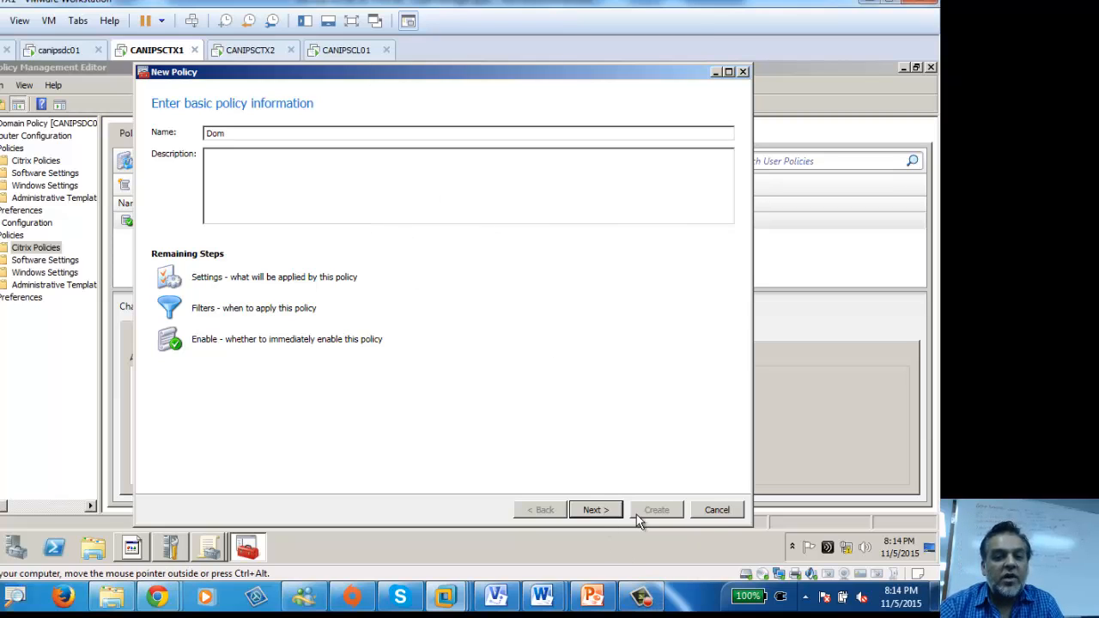
left_click(711, 510)
left_click(172, 223)
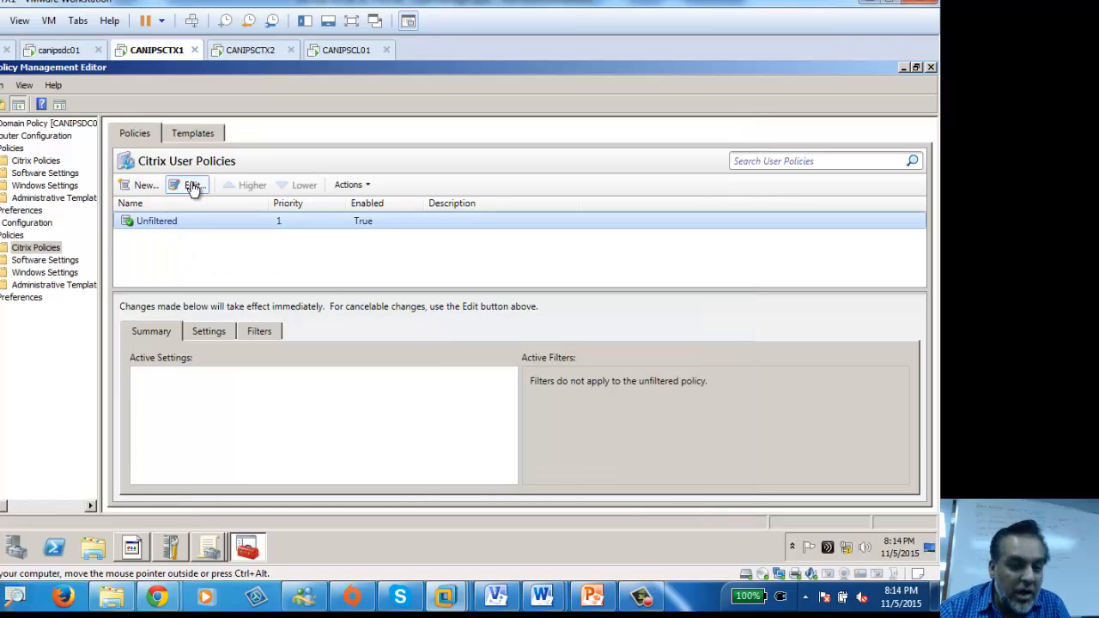
Step: Edit Unfiltered, search its settings for 'idle', and add Session idle timer interval
left_click(193, 187)
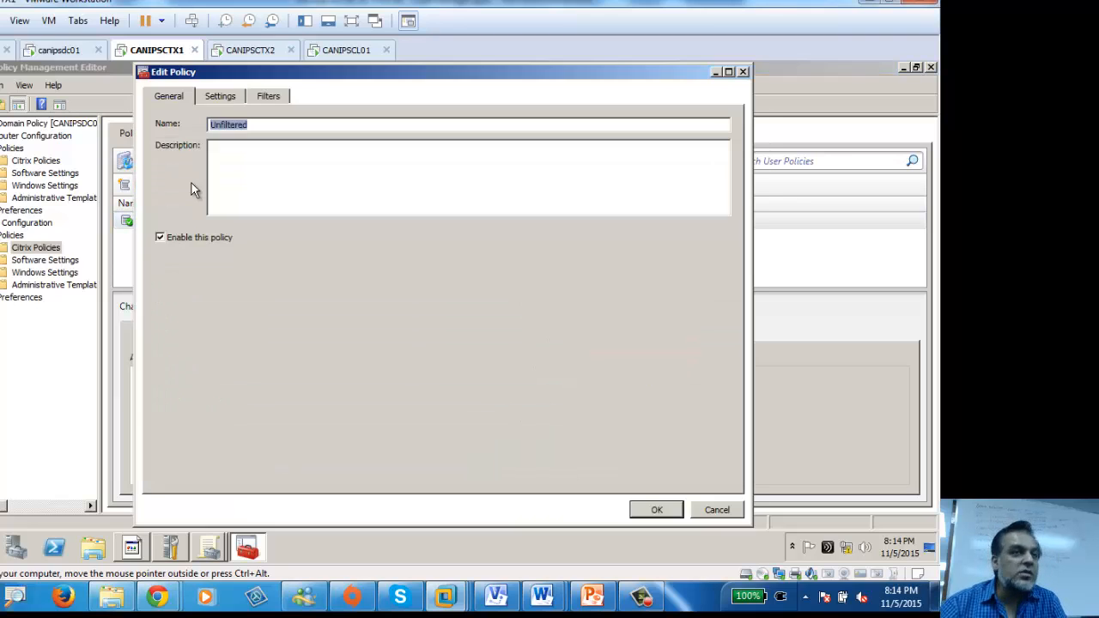
left_click(221, 98)
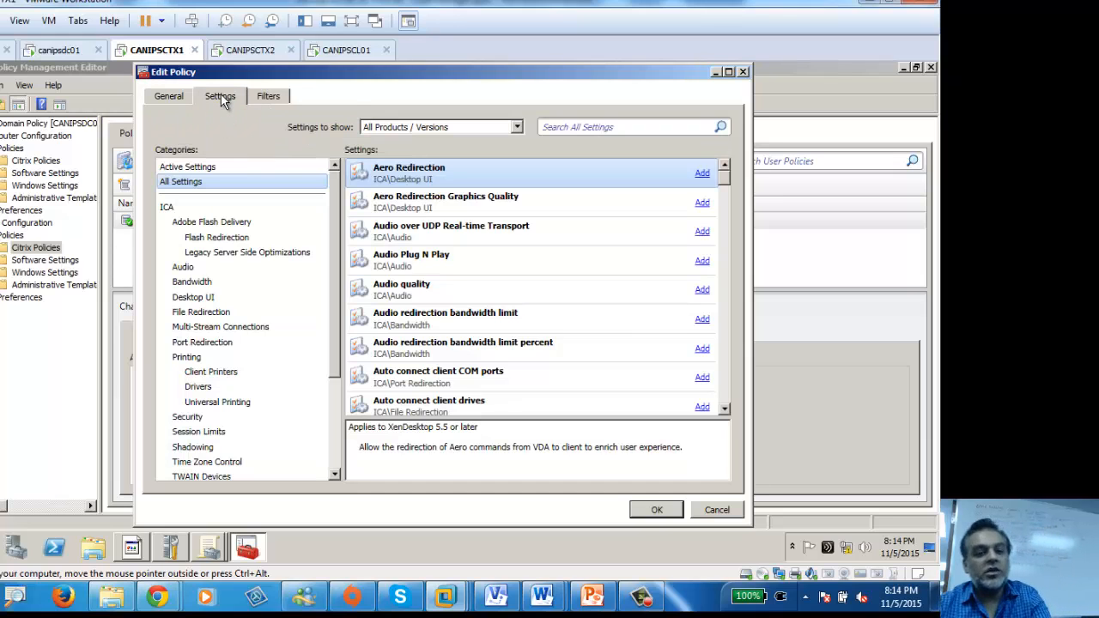
left_click(580, 126)
type("idle")
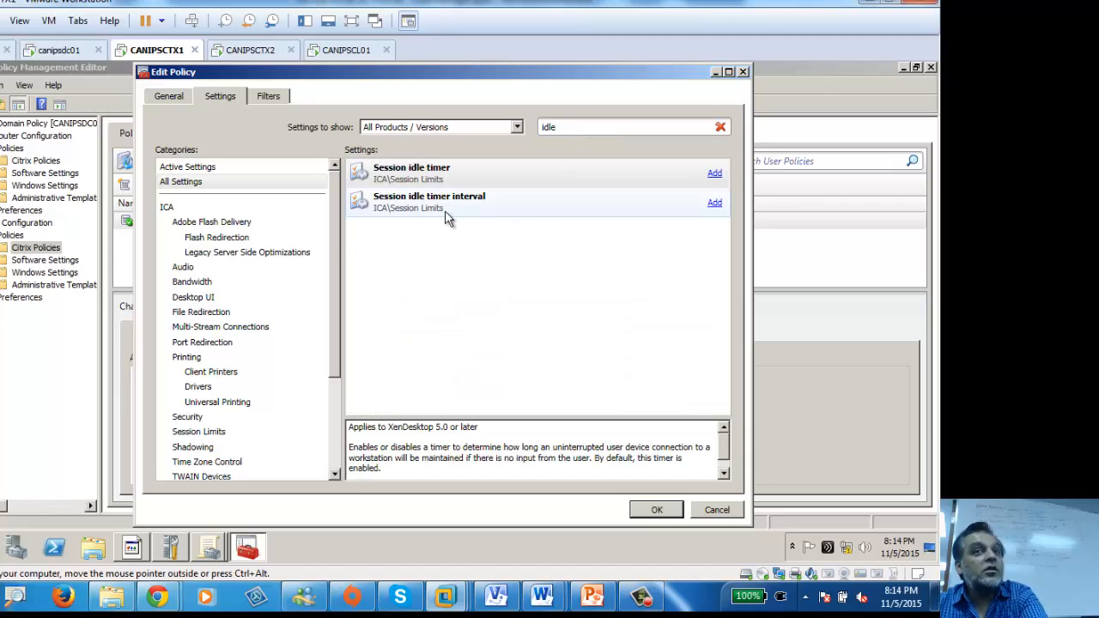
left_click(447, 213)
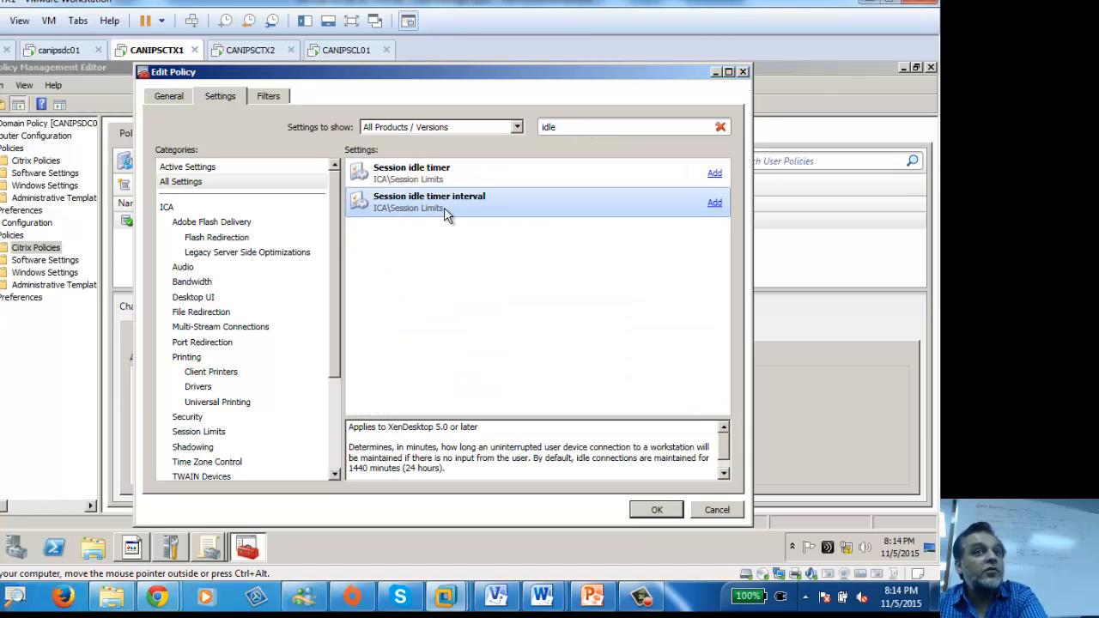
left_click(715, 202)
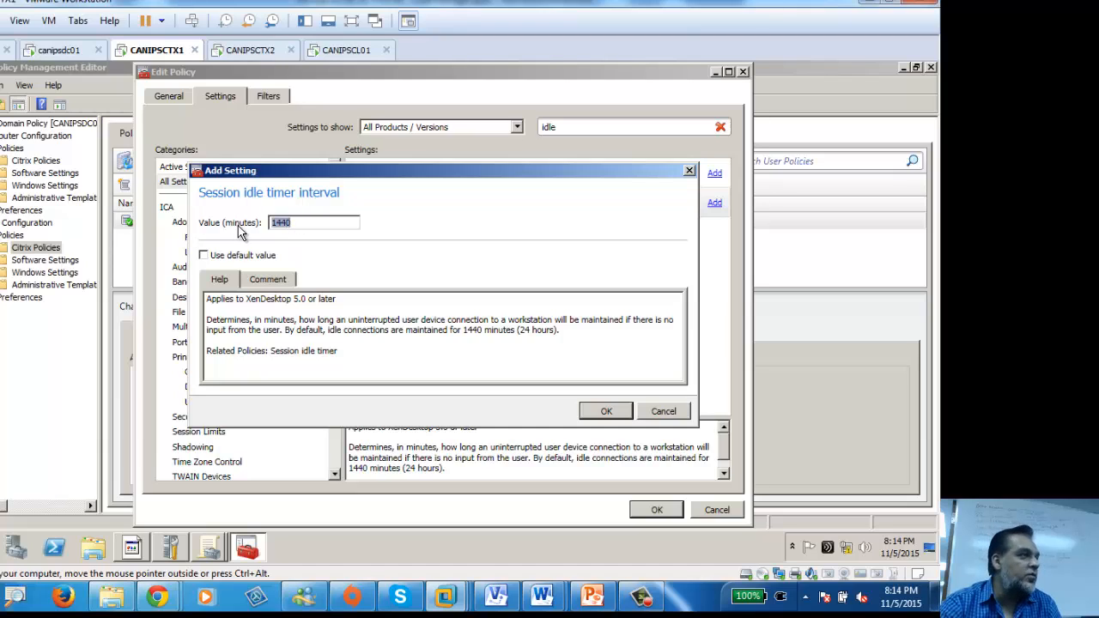
type("2")
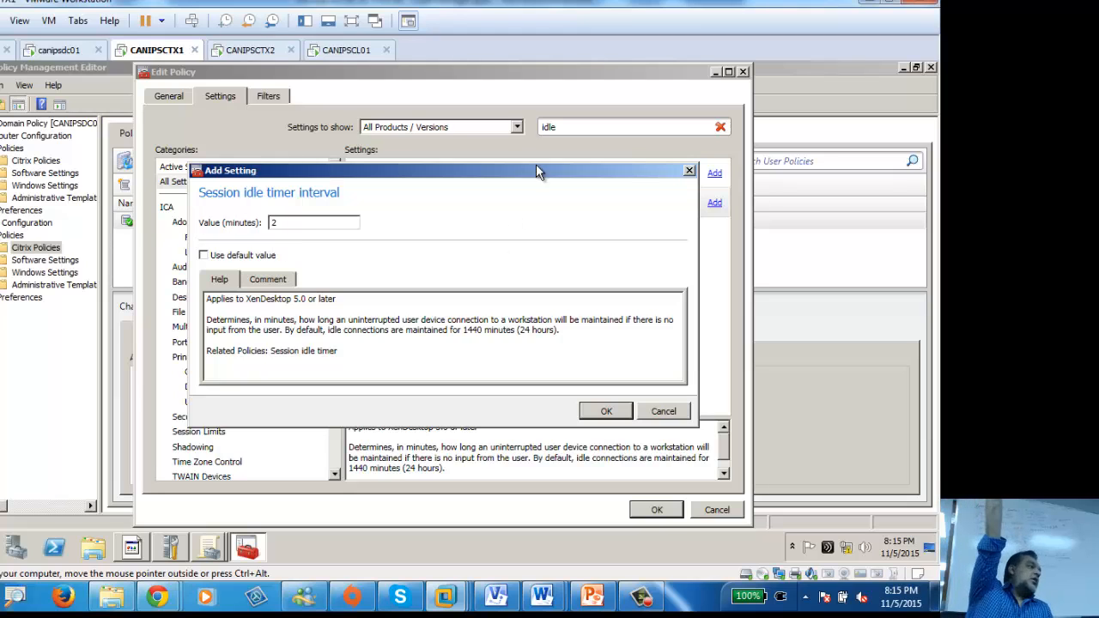
left_click_drag(518, 176, 514, 306)
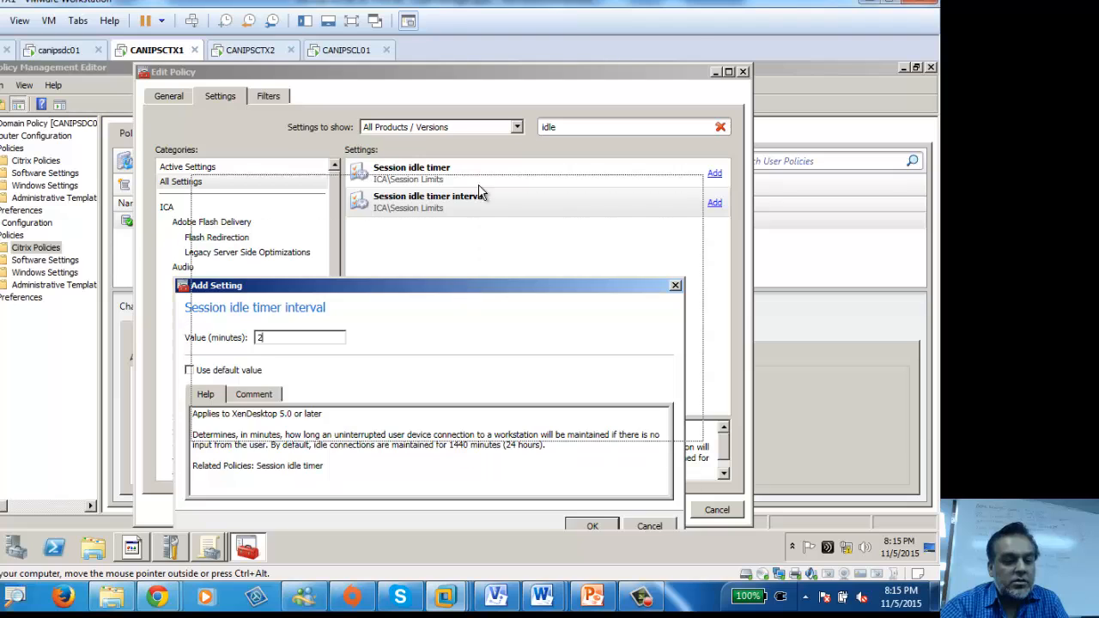
left_click_drag(460, 286, 464, 183)
left_click(666, 423)
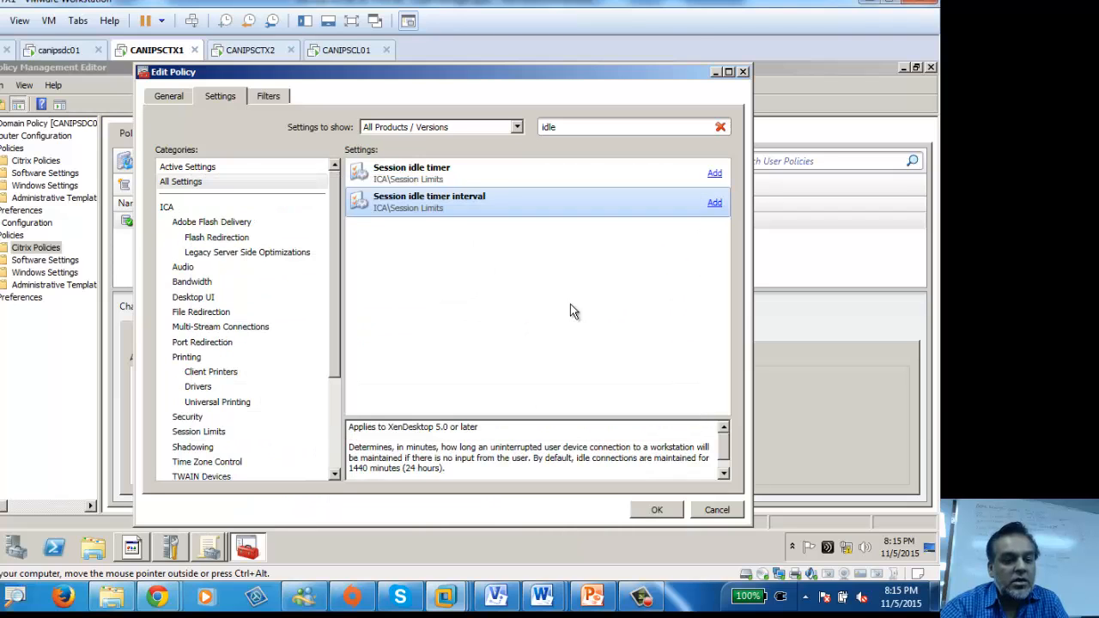
left_click(714, 174)
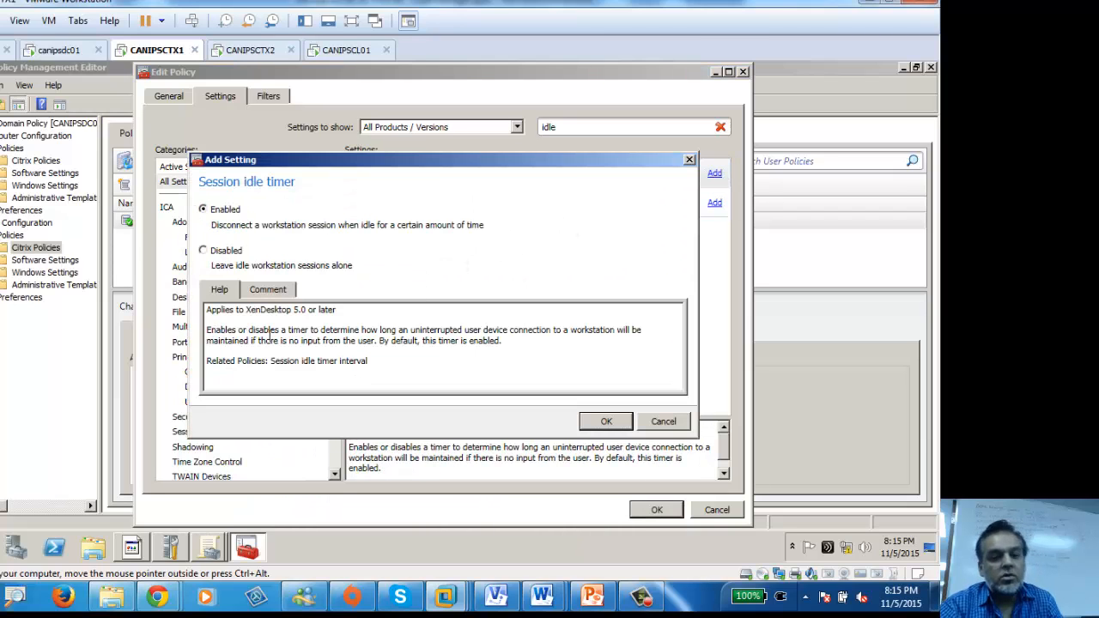
left_click(689, 160)
left_click(519, 207)
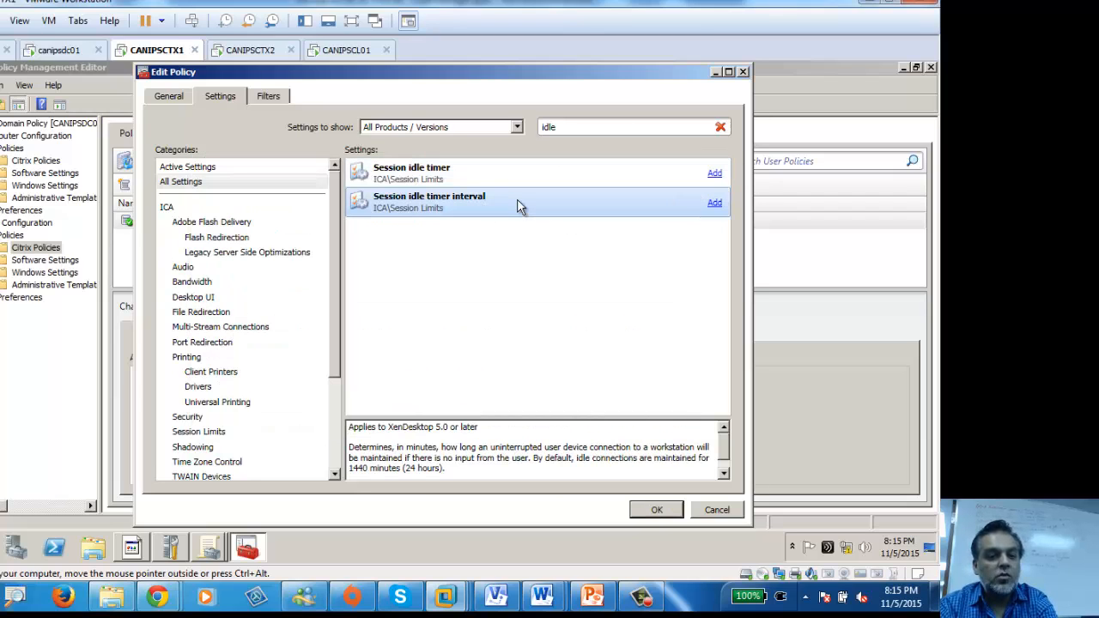
left_click(716, 203)
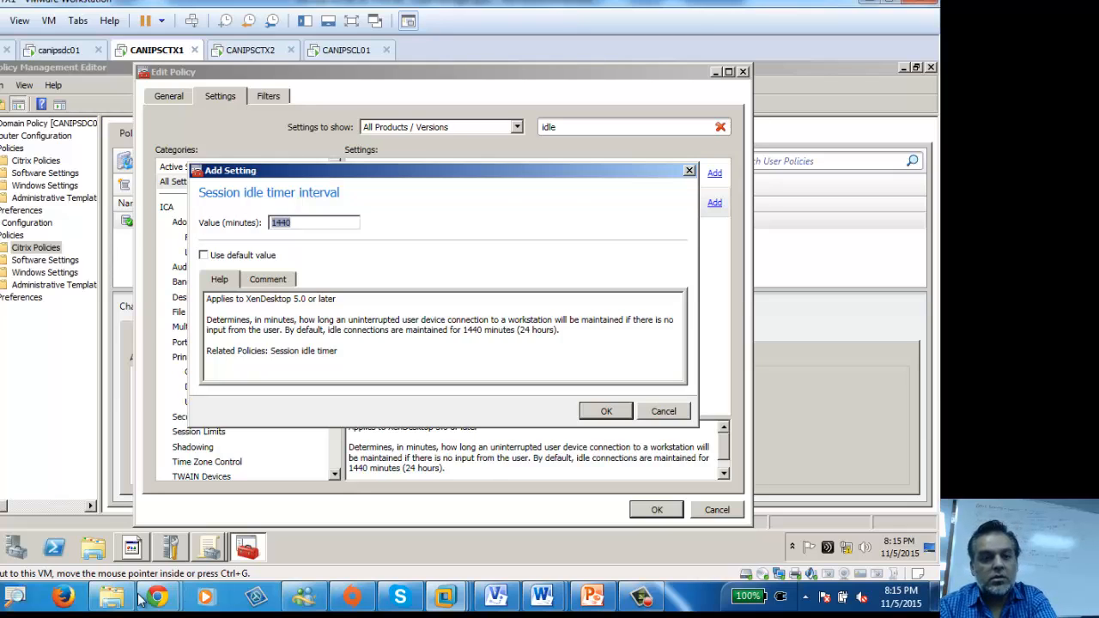
Step: Change the Google query to convert 1440 minutes to hours, showing 24 hours
mouse_move(158, 596)
left_click(231, 514)
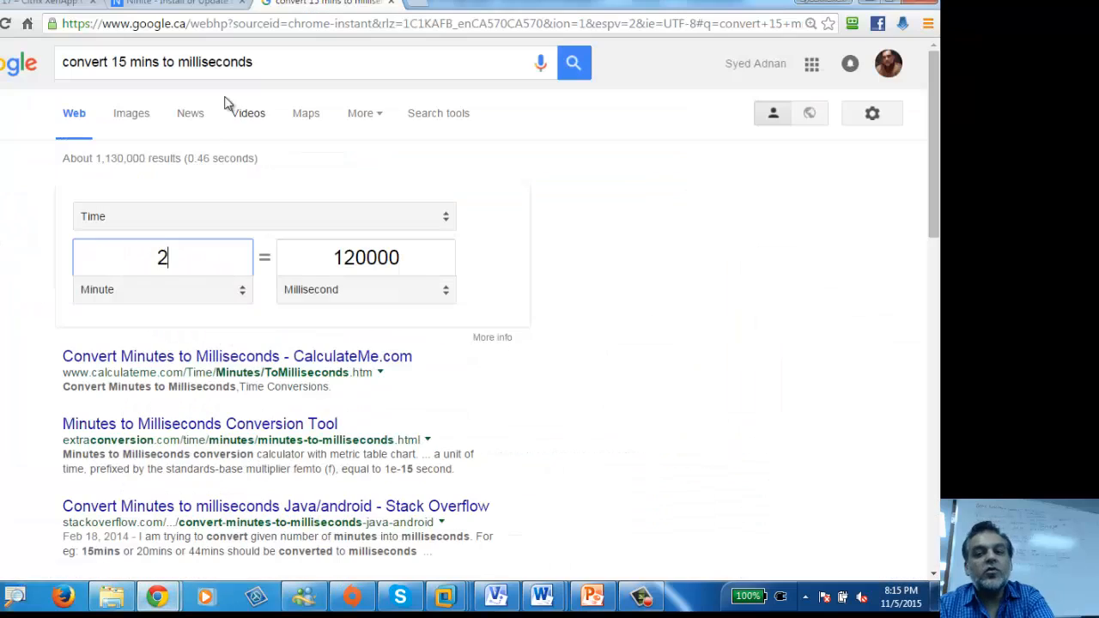
left_click(122, 62)
double_click(117, 62)
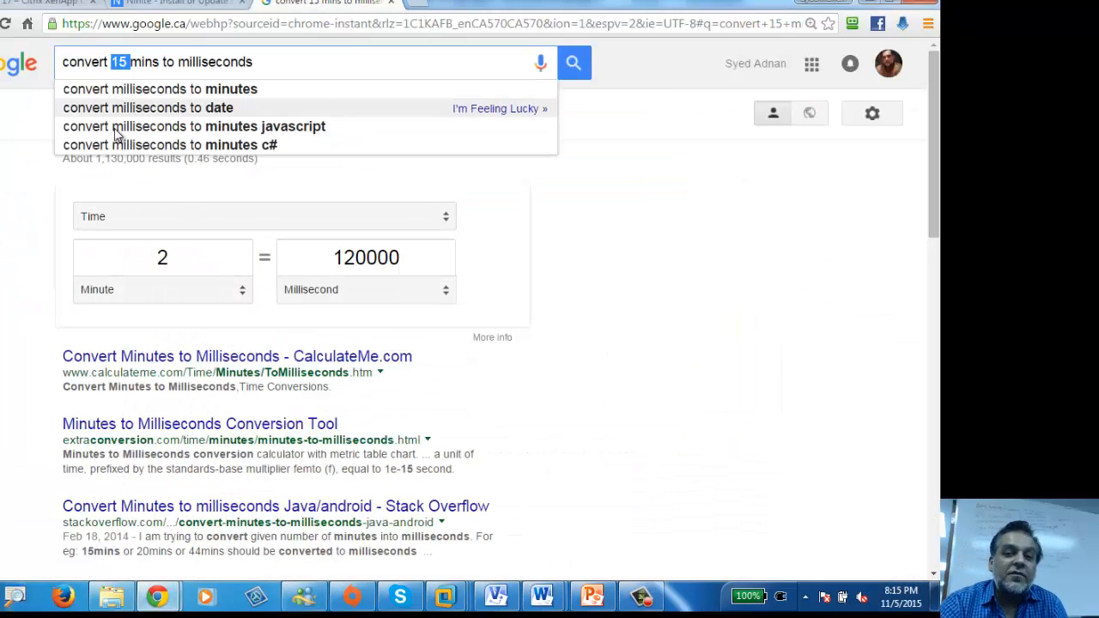
type("14")
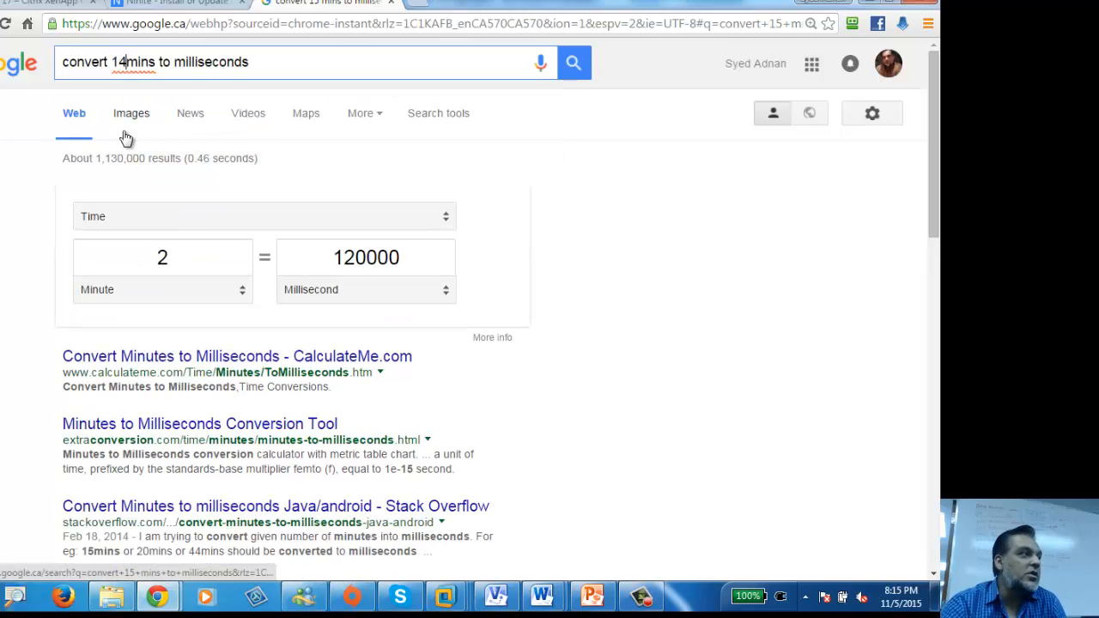
type("40")
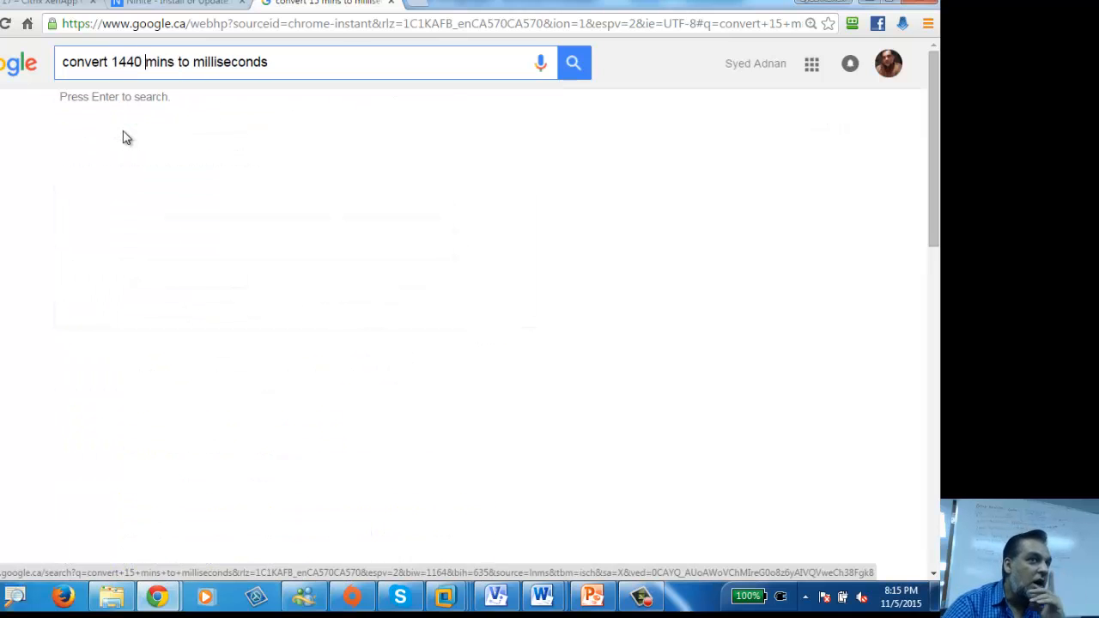
left_click_drag(191, 61, 443, 68)
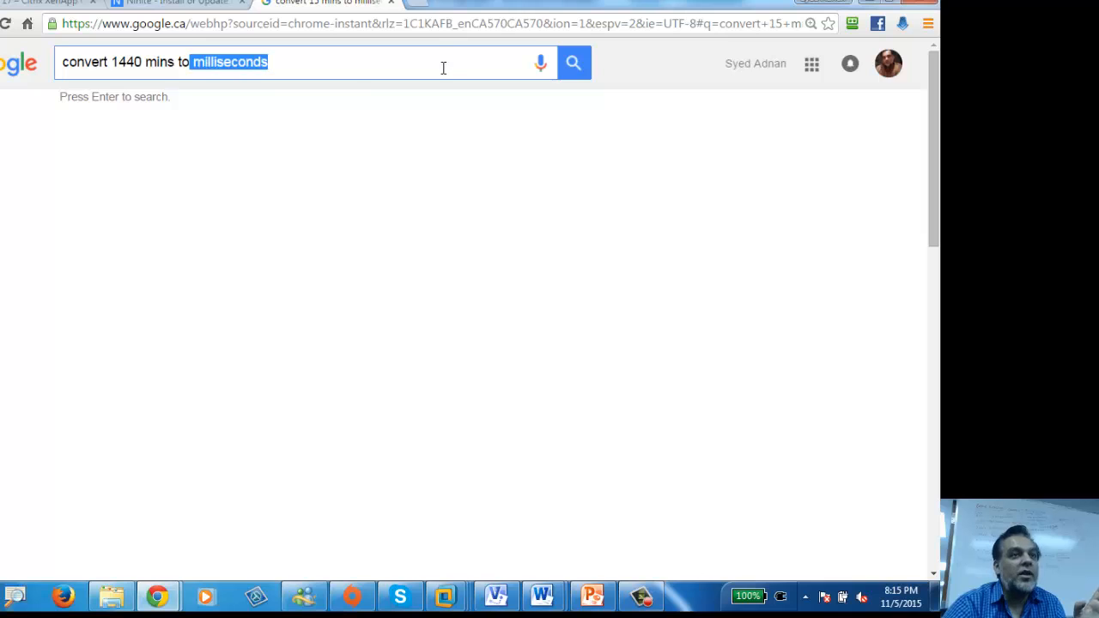
type("hour")
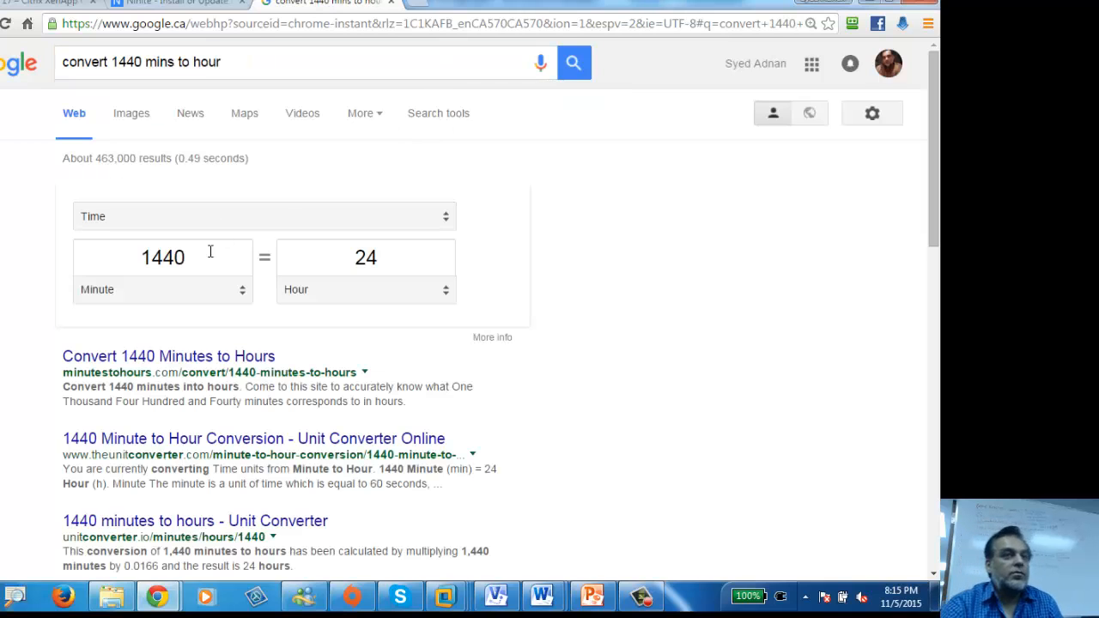
Step: Enter 2 as the idle timer value in minutes and confirm Add Setting and Edit Policy
left_click(866, 4)
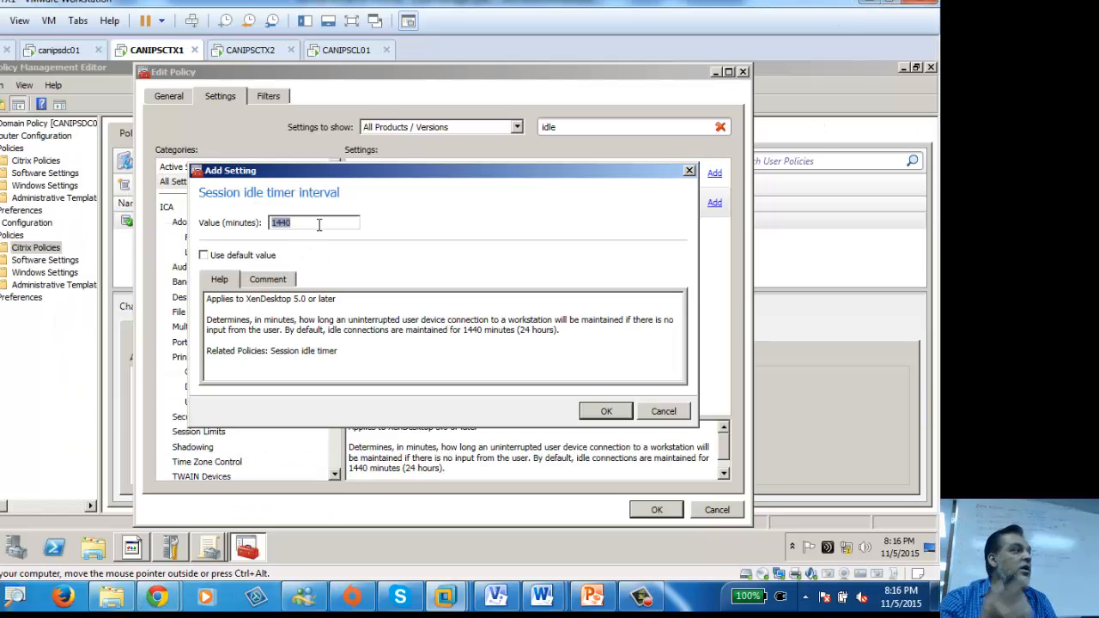
type("2")
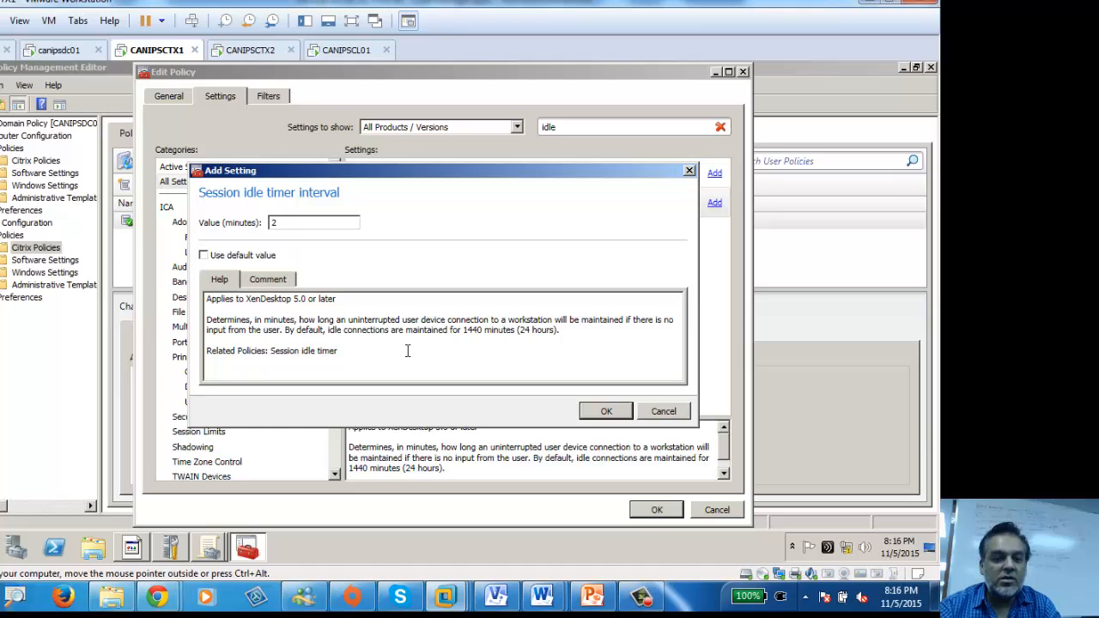
left_click(606, 412)
left_click(652, 512)
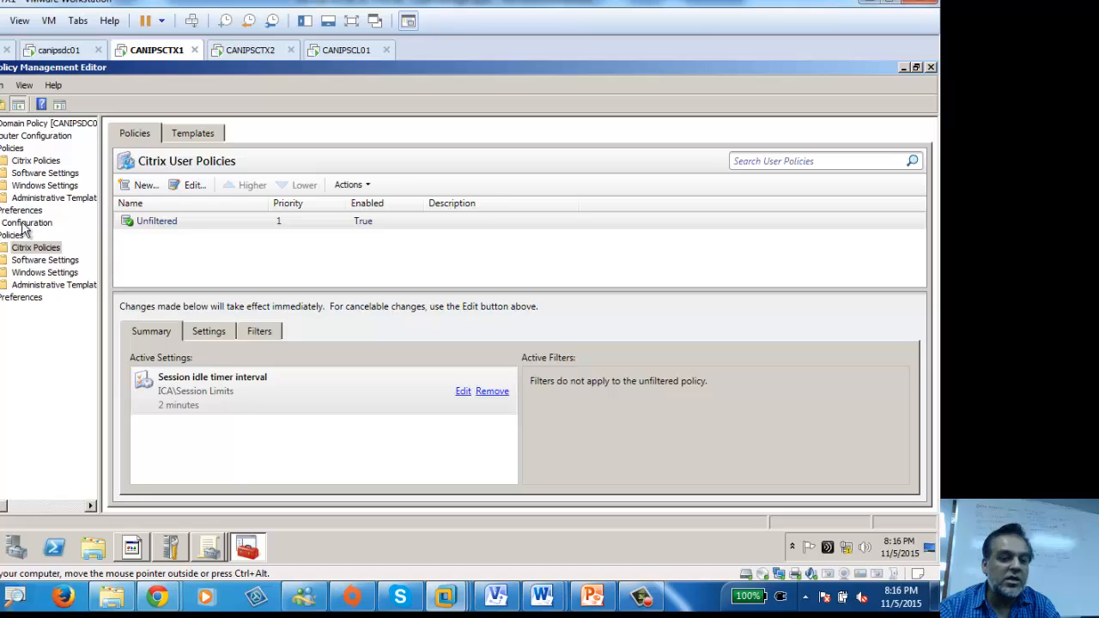
Step: Check the expanded Default Domain Policy report shows Session idle timer interval 2, then switch to CANIPSCL01
left_click(932, 67)
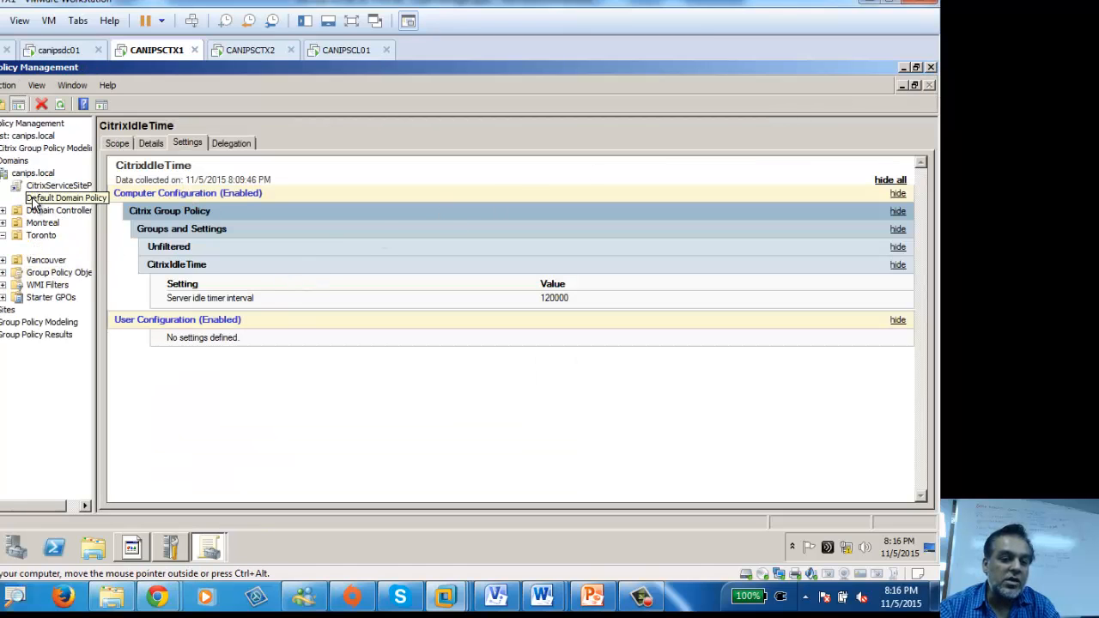
left_click(58, 197)
left_click(555, 332)
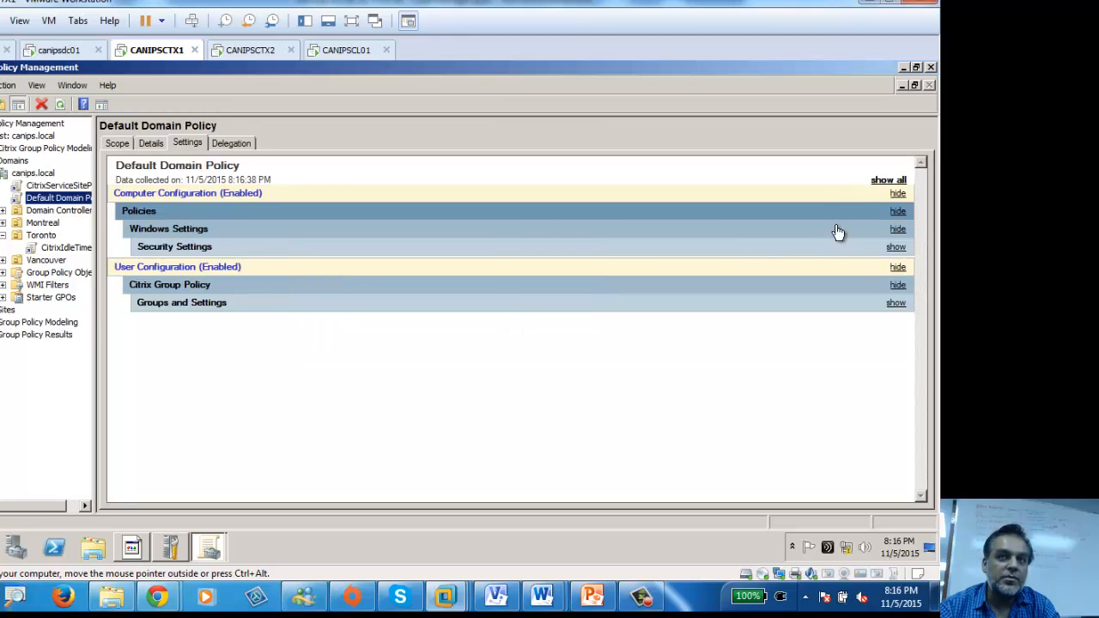
left_click(888, 180)
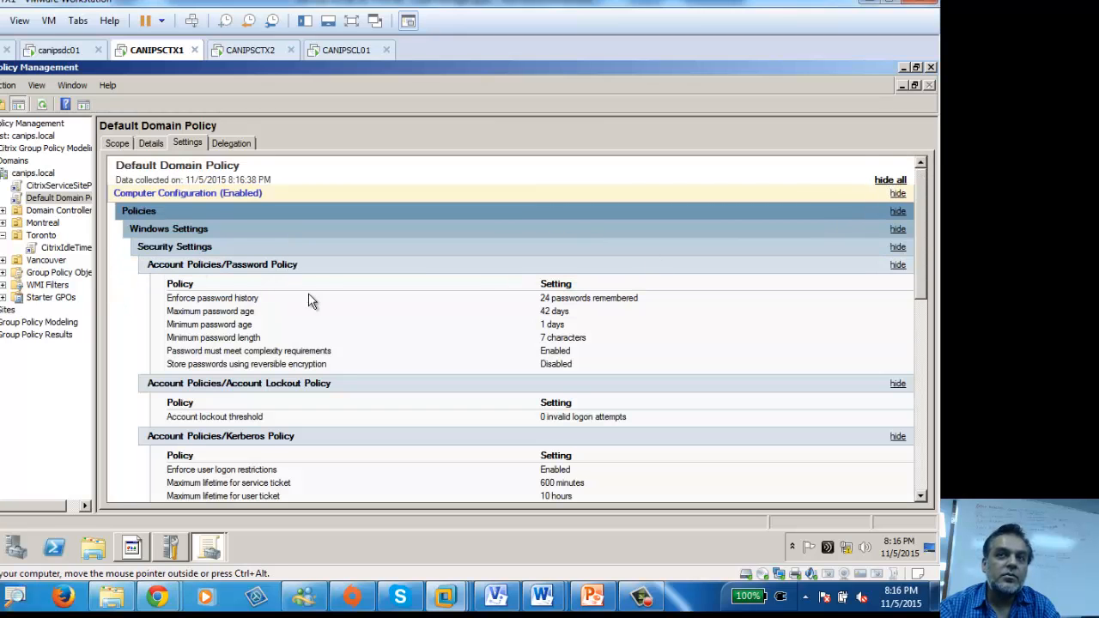
scroll(320, 297, "down", 5)
scroll(320, 298, "down", 4)
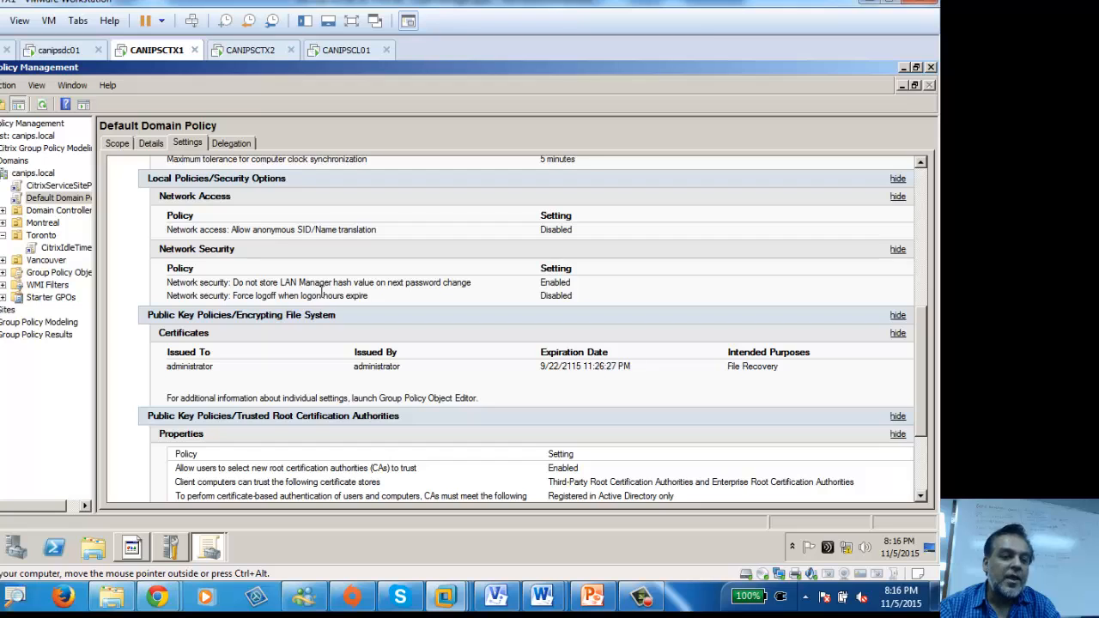
scroll(331, 301, "down", 3)
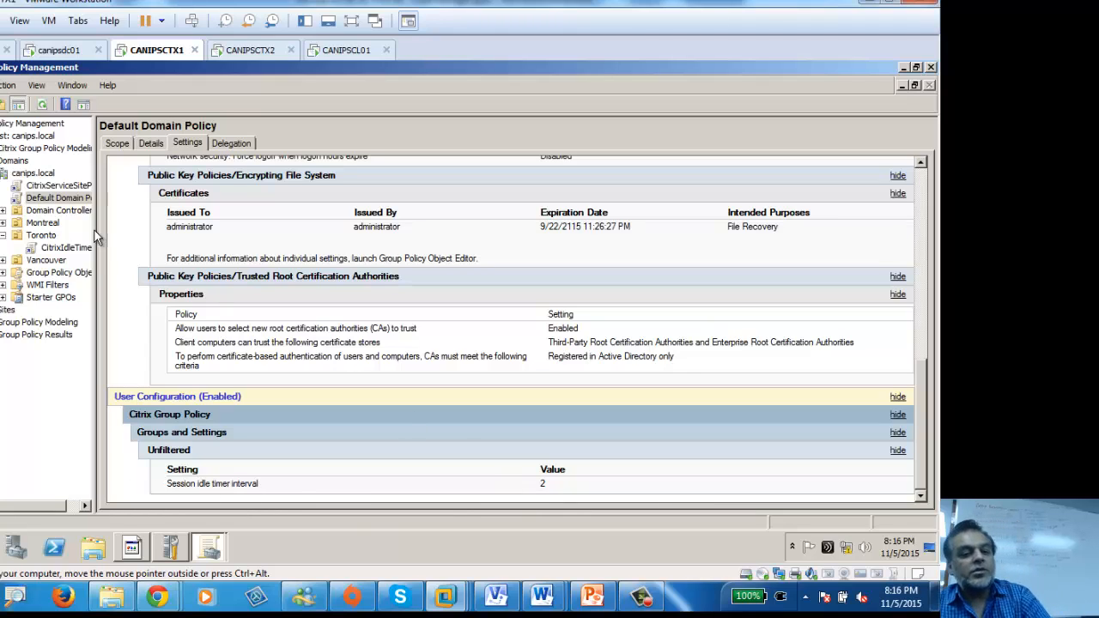
left_click(348, 50)
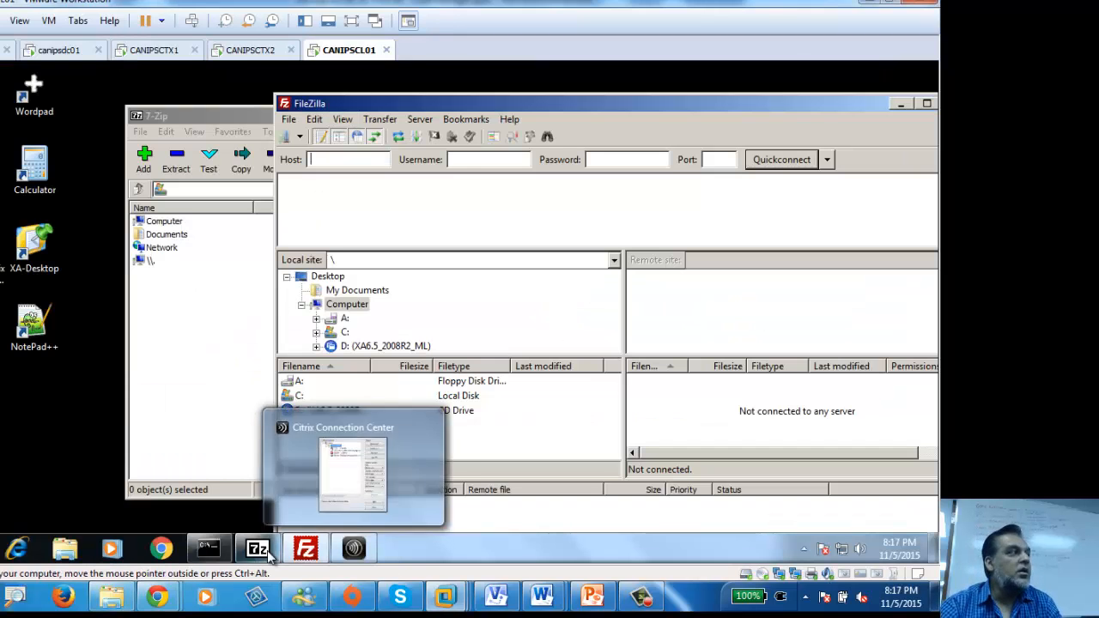
Step: Run gpupdate in the client's command prompt by editing the recalled command
left_click(209, 548)
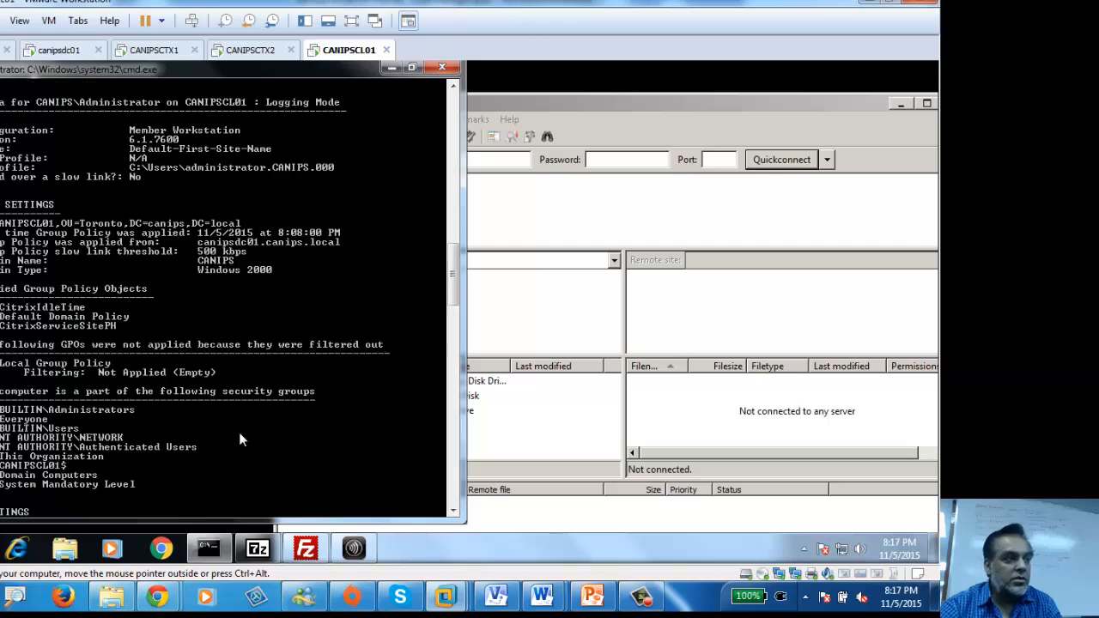
key("Up")
key("BackSpace")
key("BackSpace")
key("BackSpace")
key("BackSpace")
key("BackSpace")
key("BackSpace")
key("BackSpace")
key("BackSpace")
key("BackSpace")
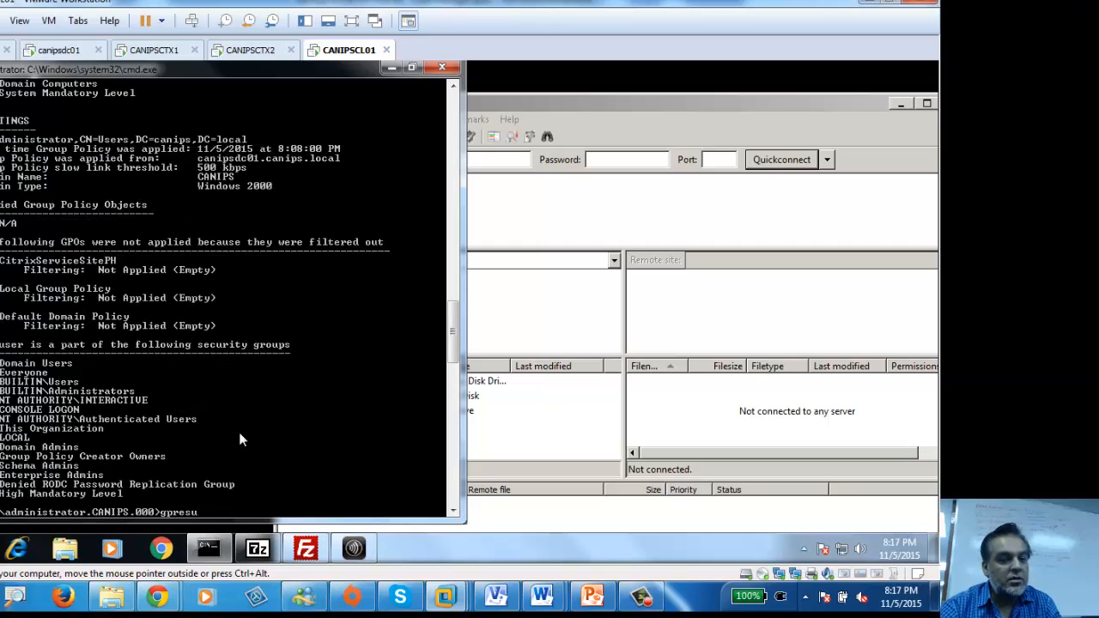
type("update")
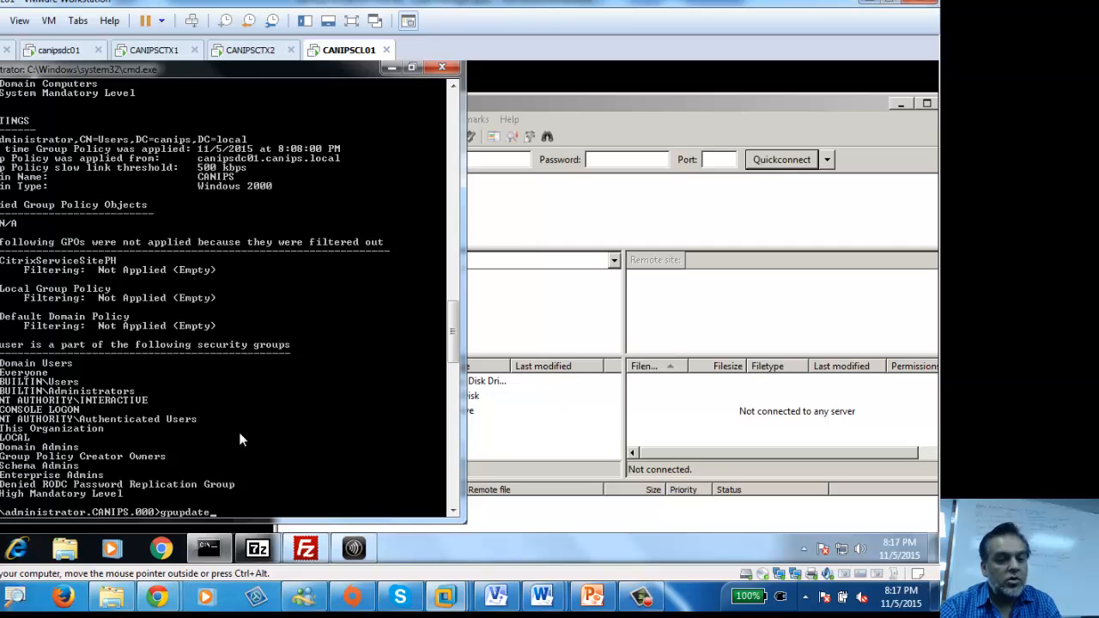
key("Return")
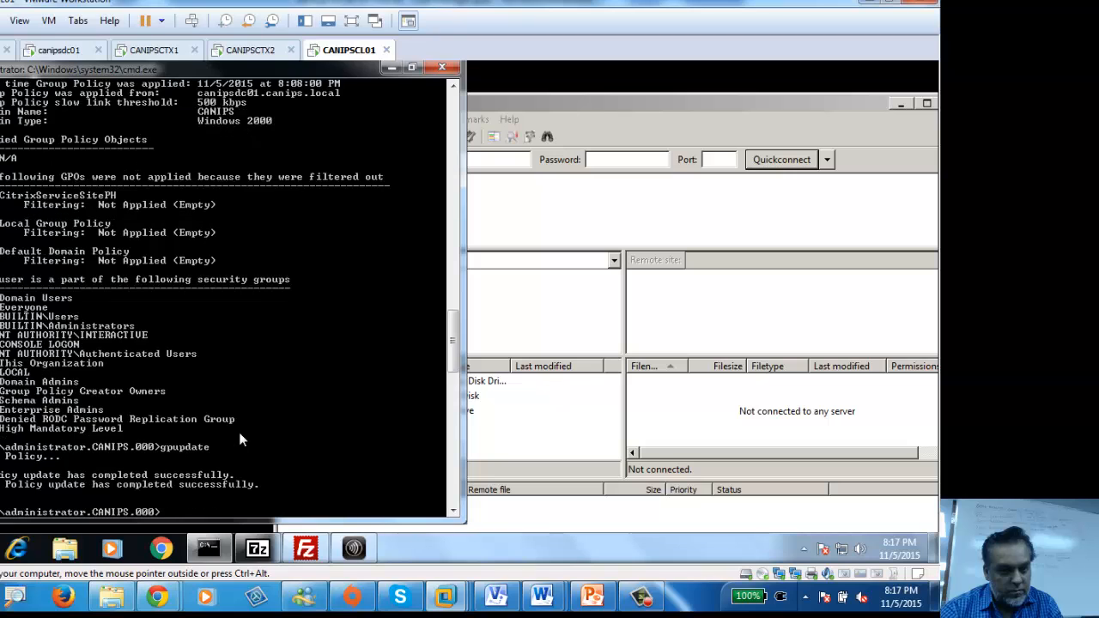
Step: Run gpresult /r and review the output showing Default Domain Policy applied to the user
type("gpresult /r")
key("Return")
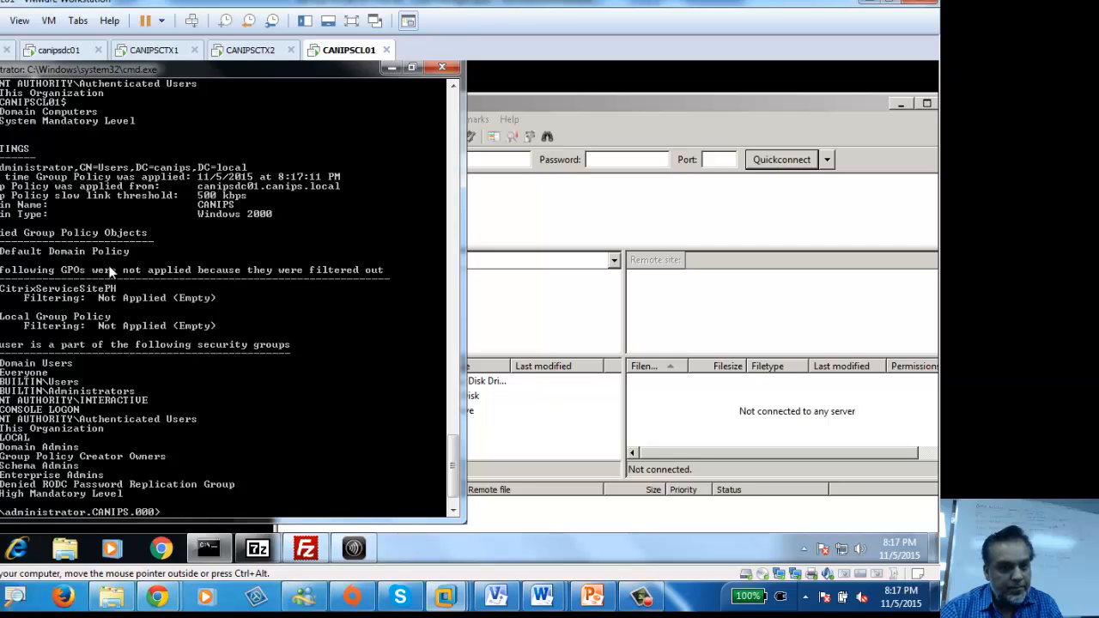
scroll(110, 272, "down", 1)
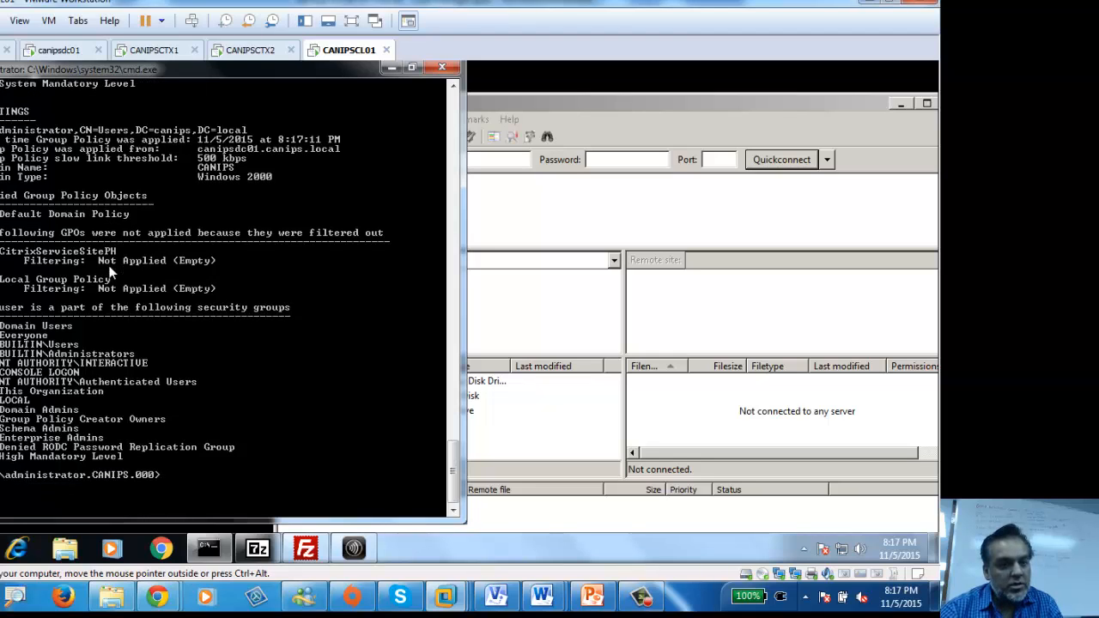
scroll(86, 338, "up", 8)
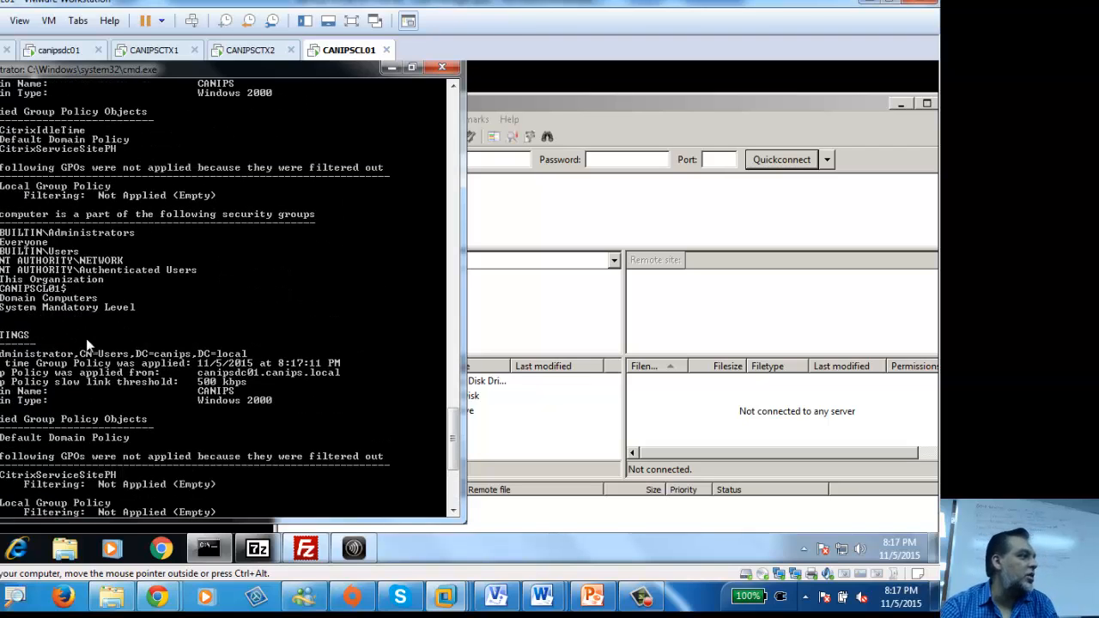
scroll(86, 338, "up", 4)
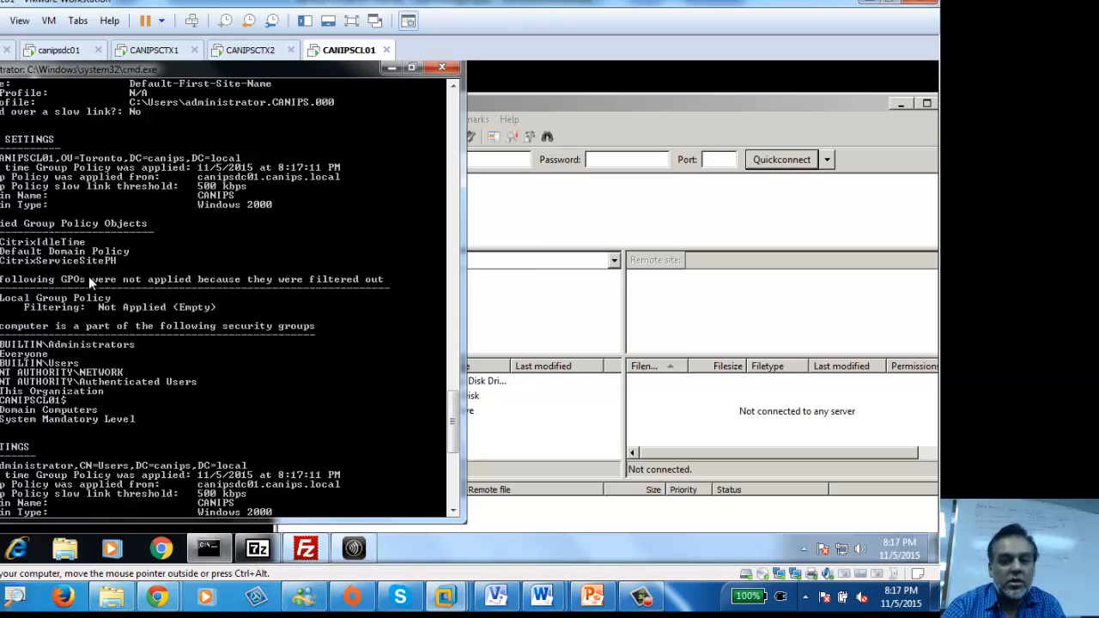
scroll(89, 277, "up", 8)
scroll(89, 277, "down", 8)
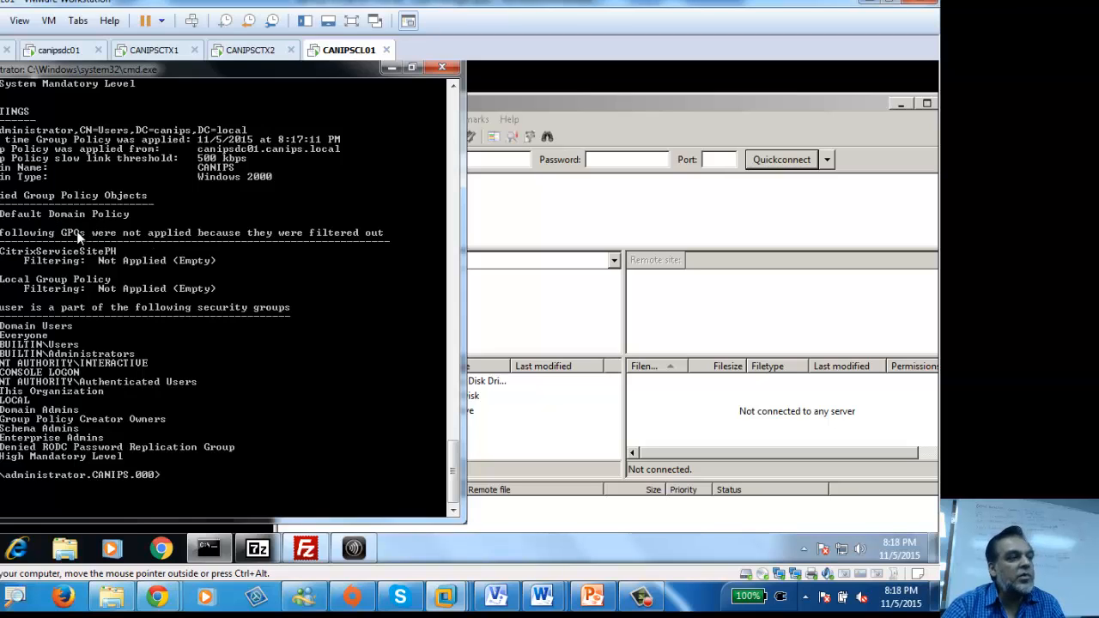
Step: Minimize cmd, rearrange the FileZilla and 7-Zip windows, then return to CANIPSCTX1
left_click(550, 221)
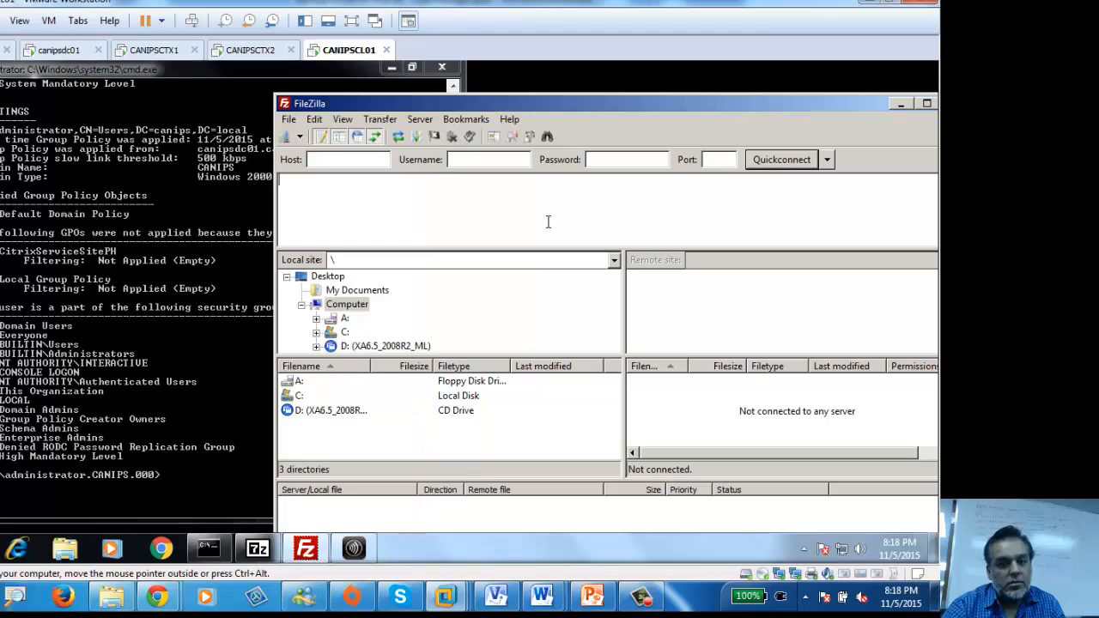
left_click(391, 69)
left_click_drag(576, 106, 320, 118)
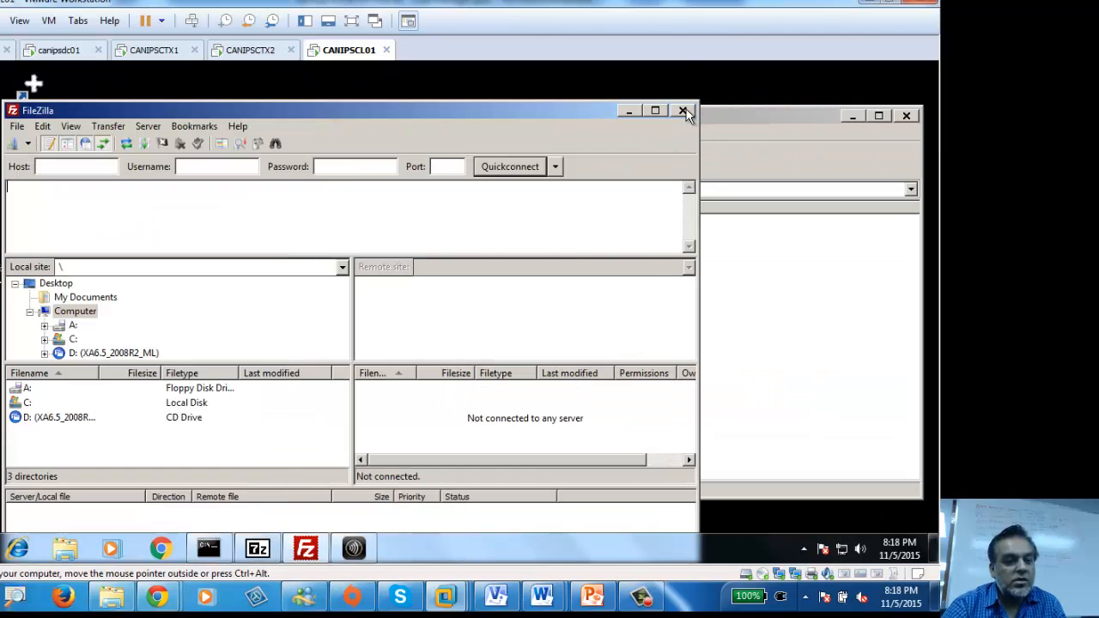
left_click_drag(32, 84, 32, 83)
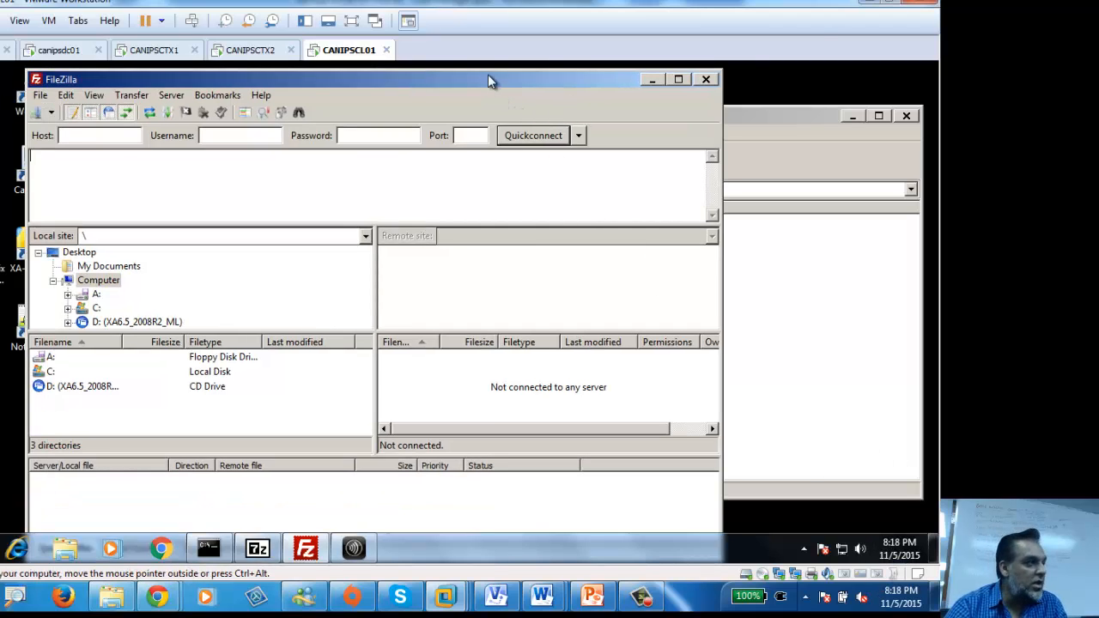
left_click_drag(488, 77, 680, 70)
left_click_drag(172, 116, 94, 121)
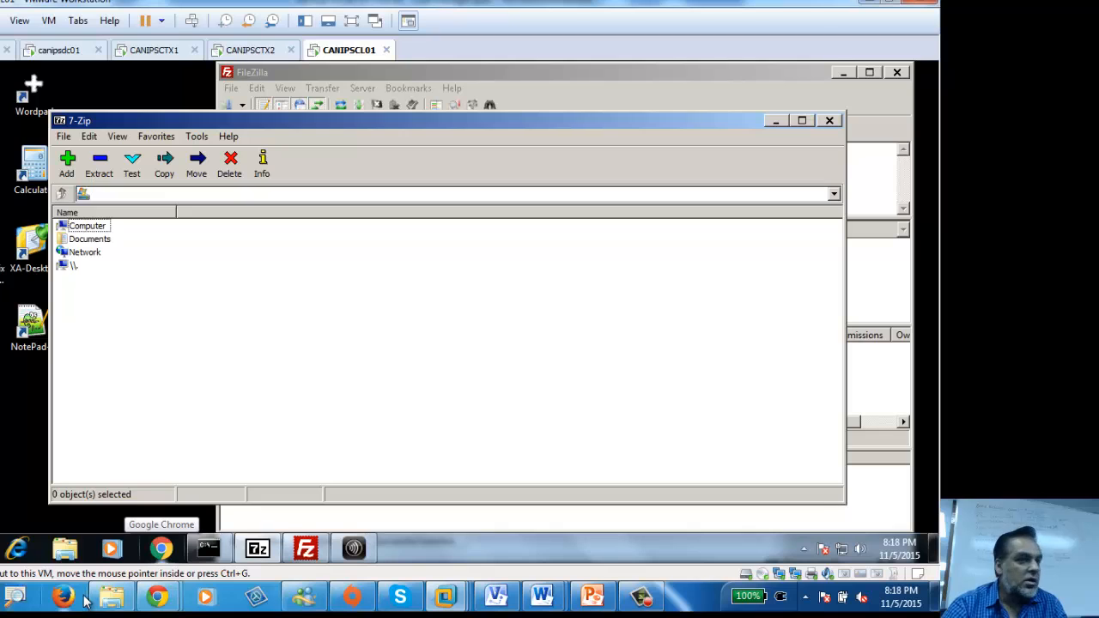
left_click(154, 50)
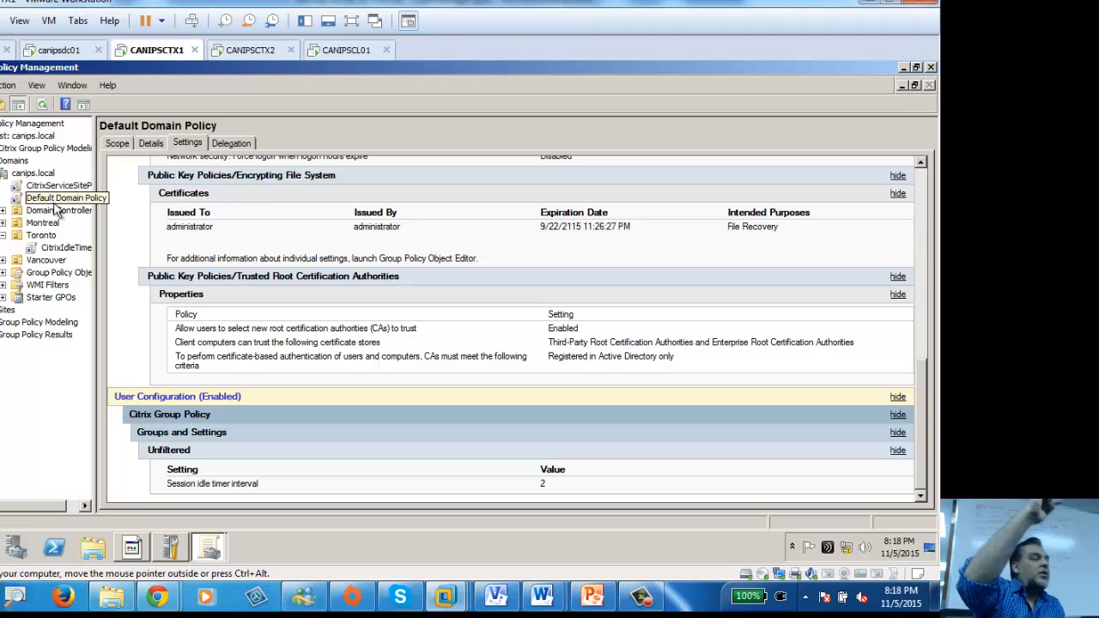
Step: Launch Citrix AppCenter from the Start menu and place it on the right half of the screen
left_click(1, 548)
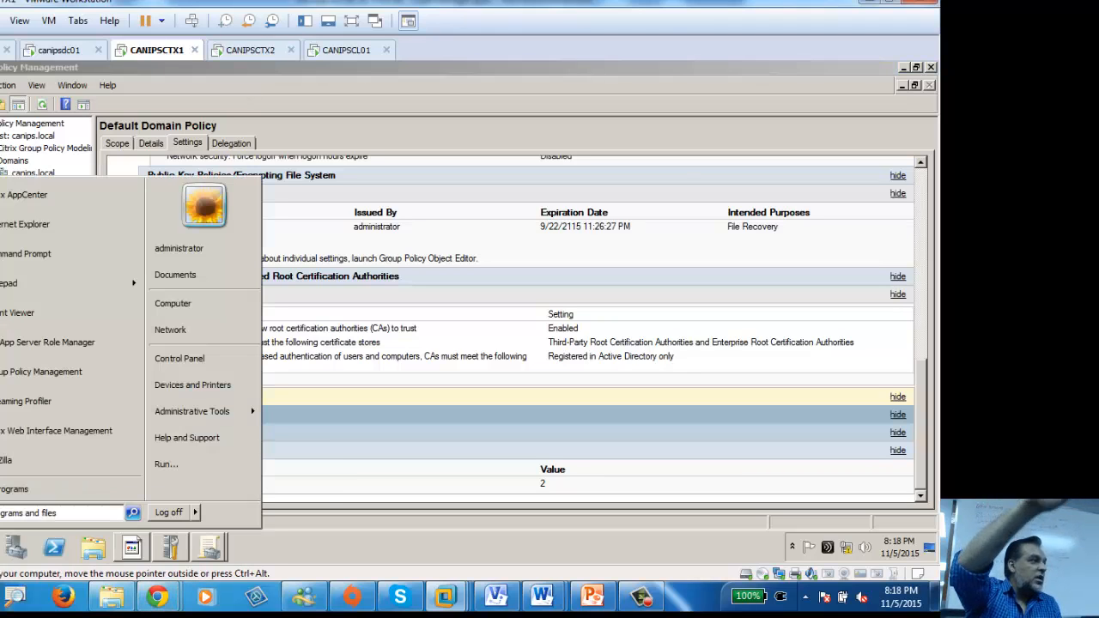
left_click(34, 194)
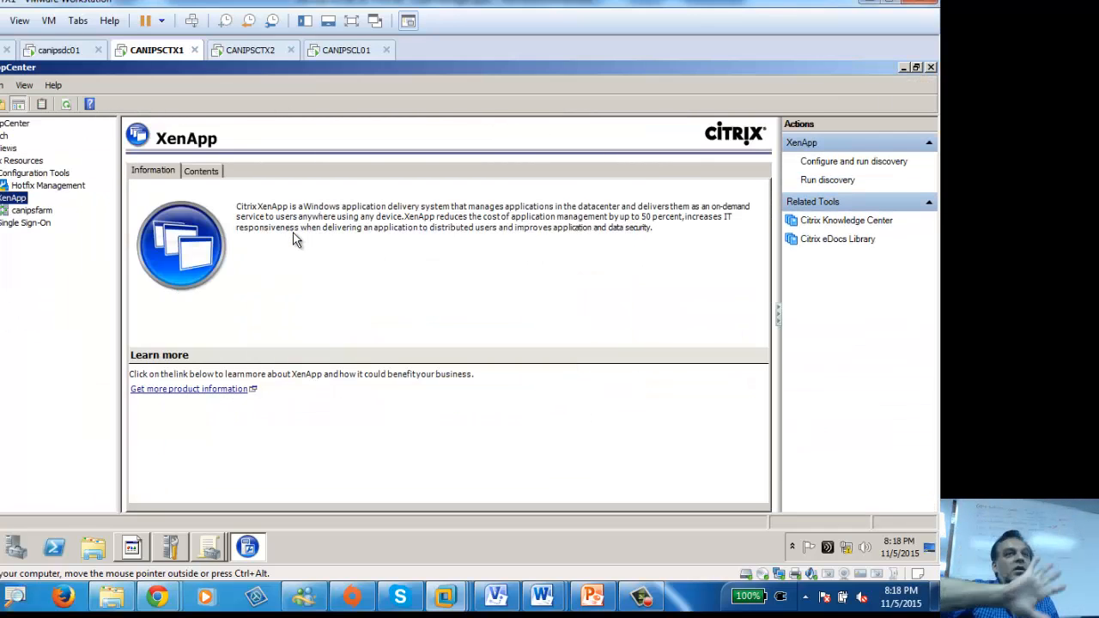
left_click_drag(477, 69, 873, 87)
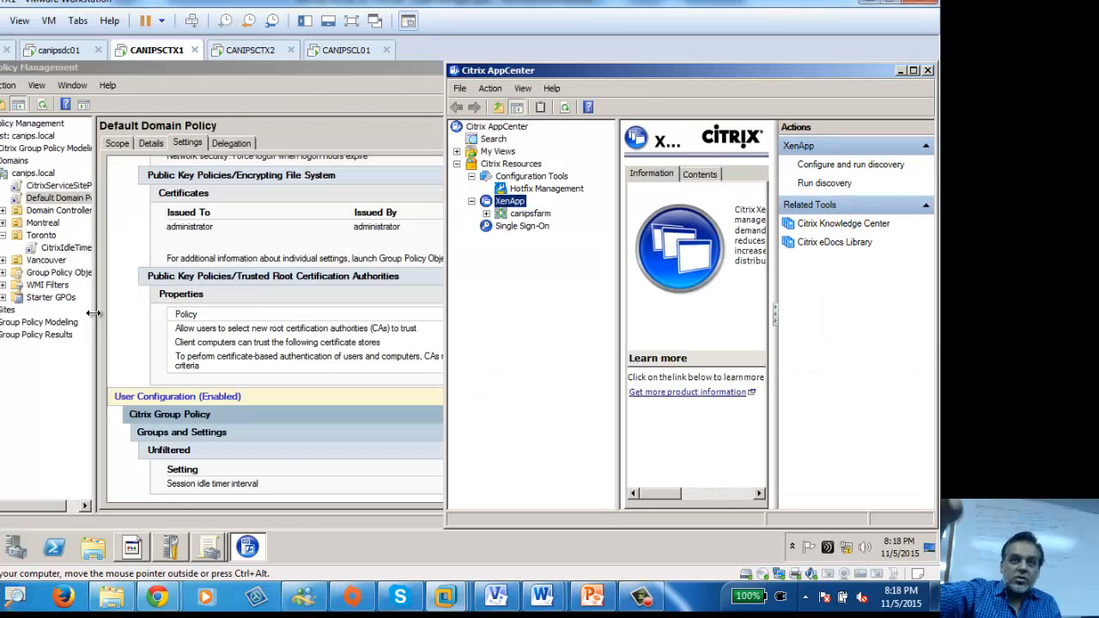
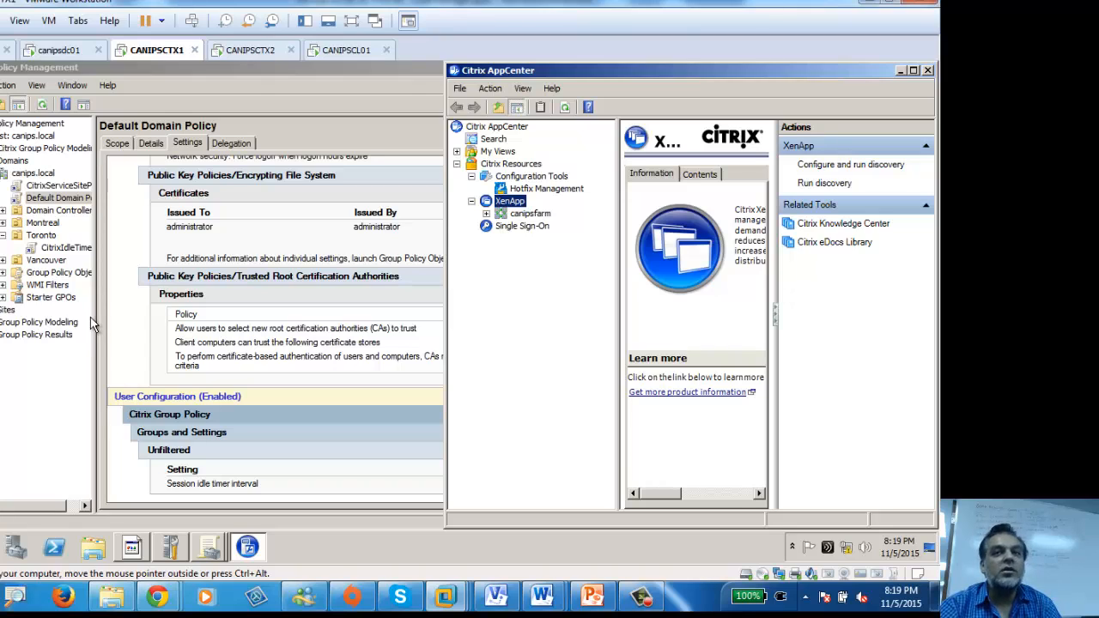
Step: Expand canipsfarm, open its Policies node, and maximize the AppCenter console
left_click(486, 214)
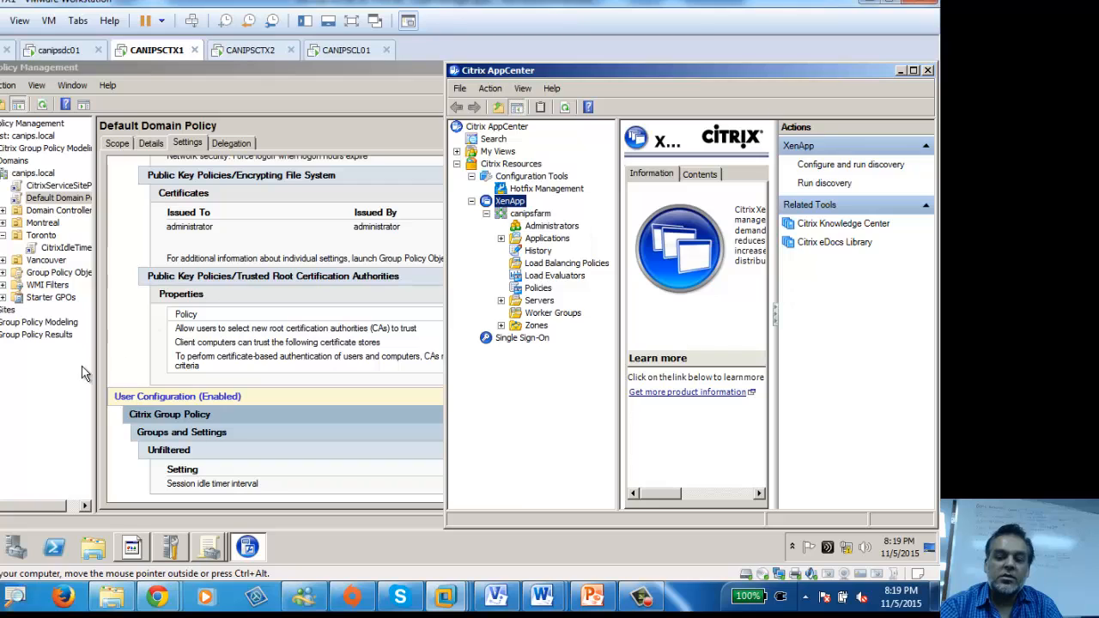
double_click(589, 71)
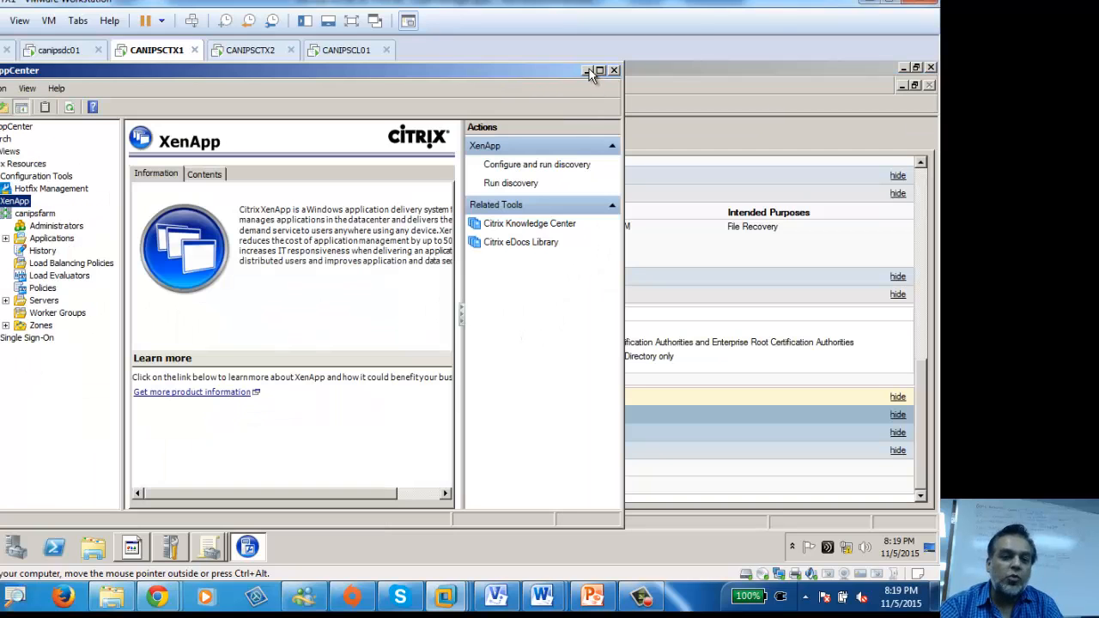
left_click(36, 289)
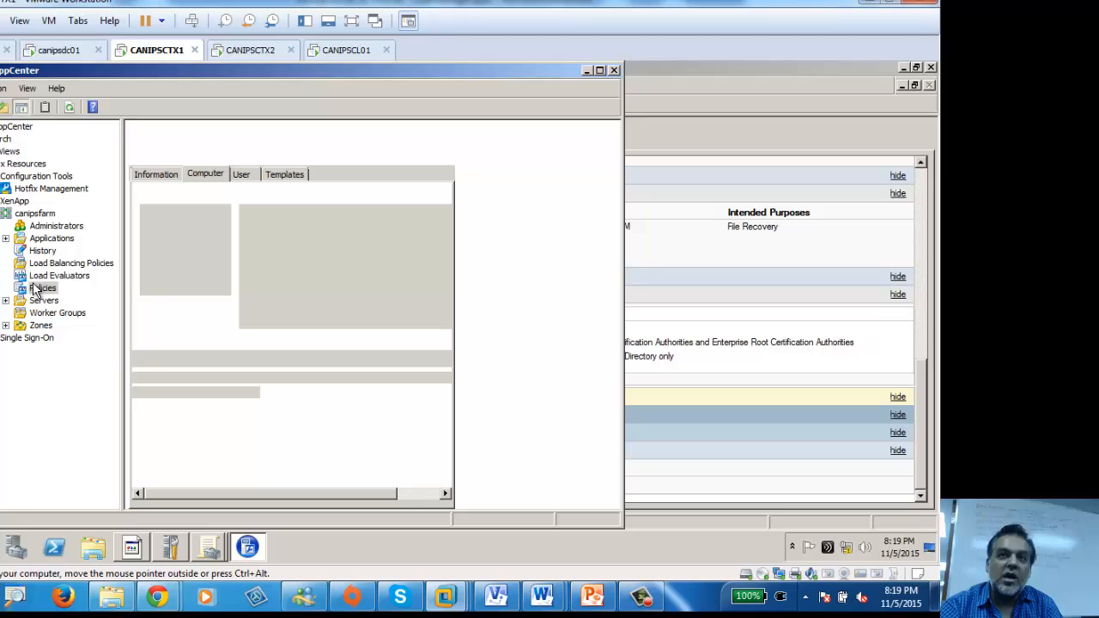
double_click(386, 75)
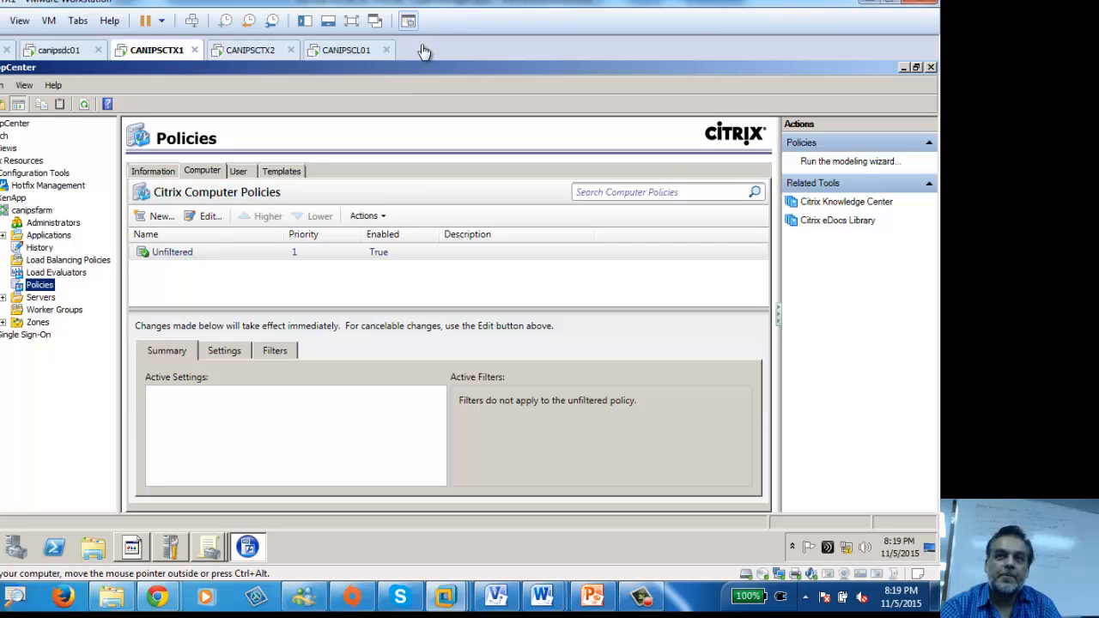
Step: Switch to the CANIPSCL01 client VM and nudge the 7-Zip file manager window slightly
left_click(344, 49)
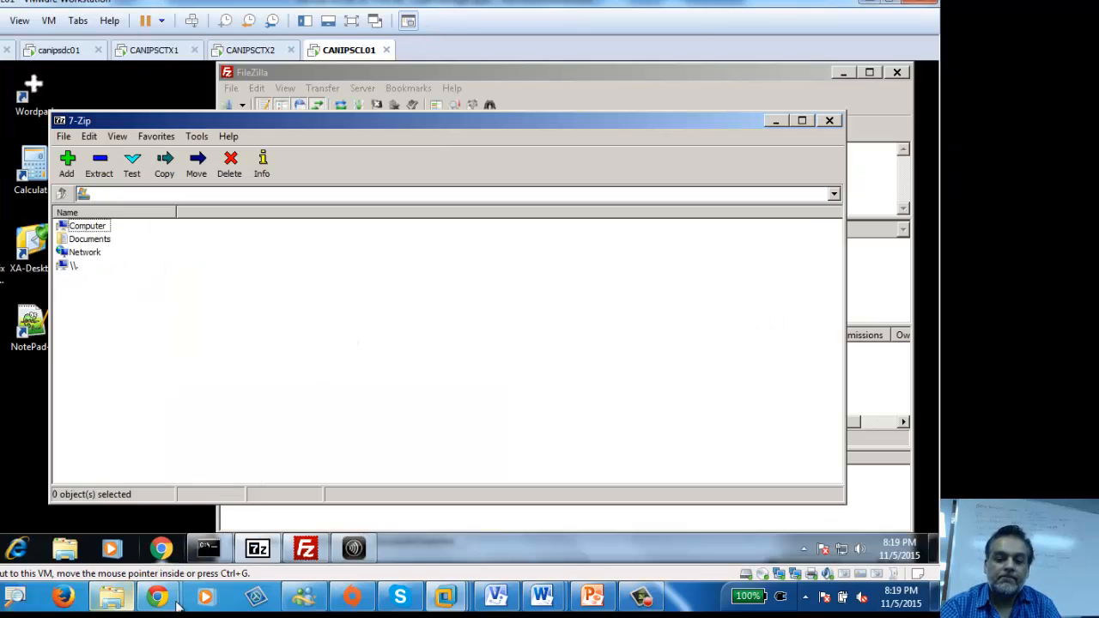
mouse_move(281, 570)
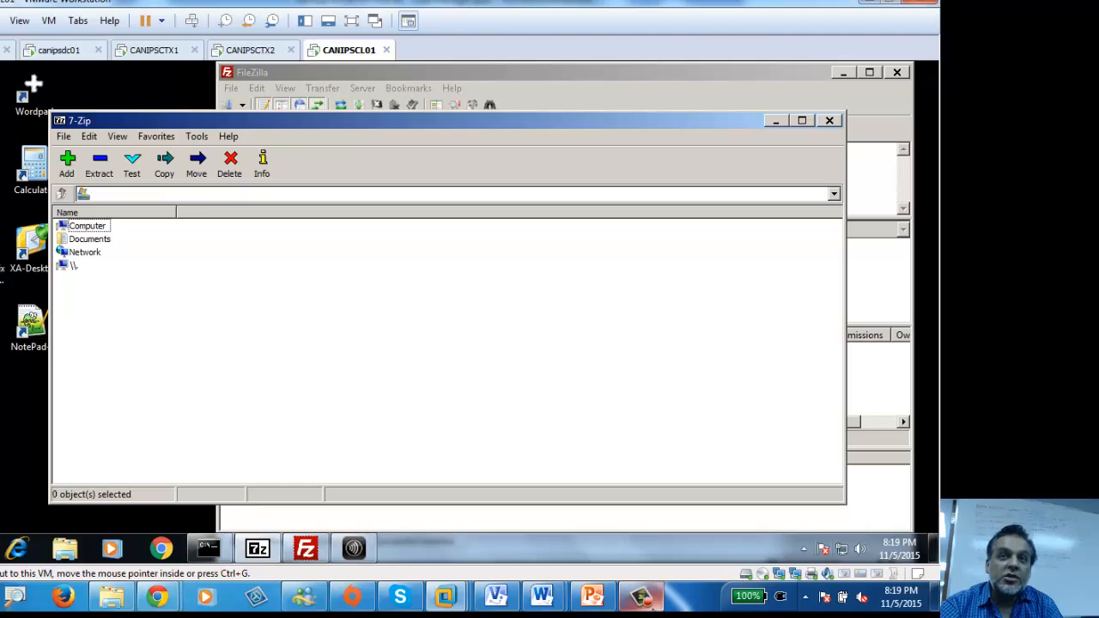
mouse_move(646, 606)
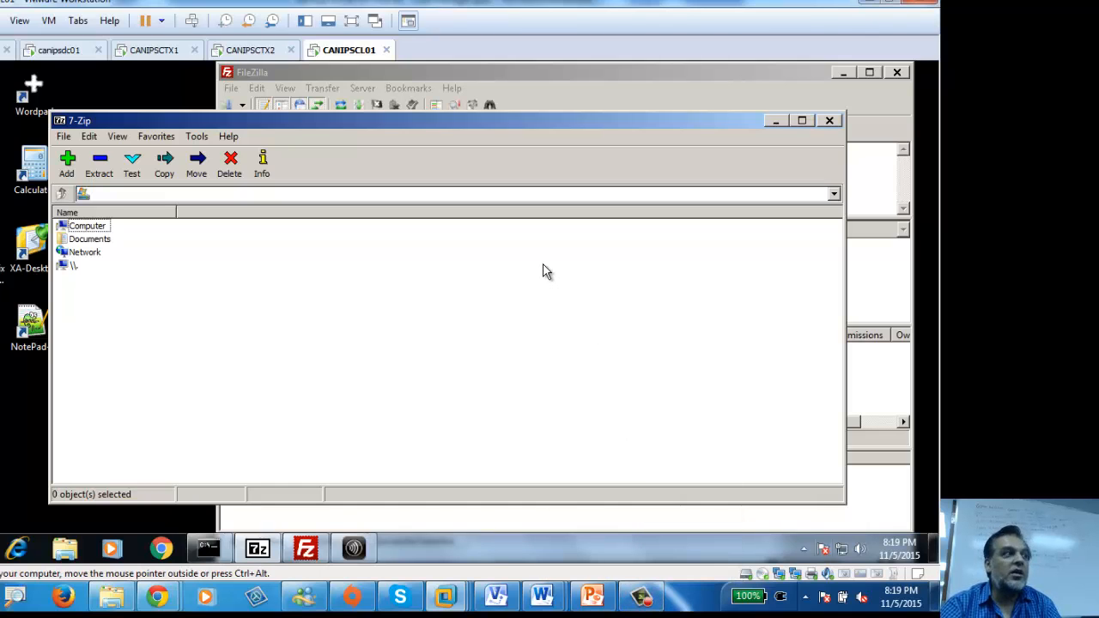
left_click_drag(538, 136, 530, 148)
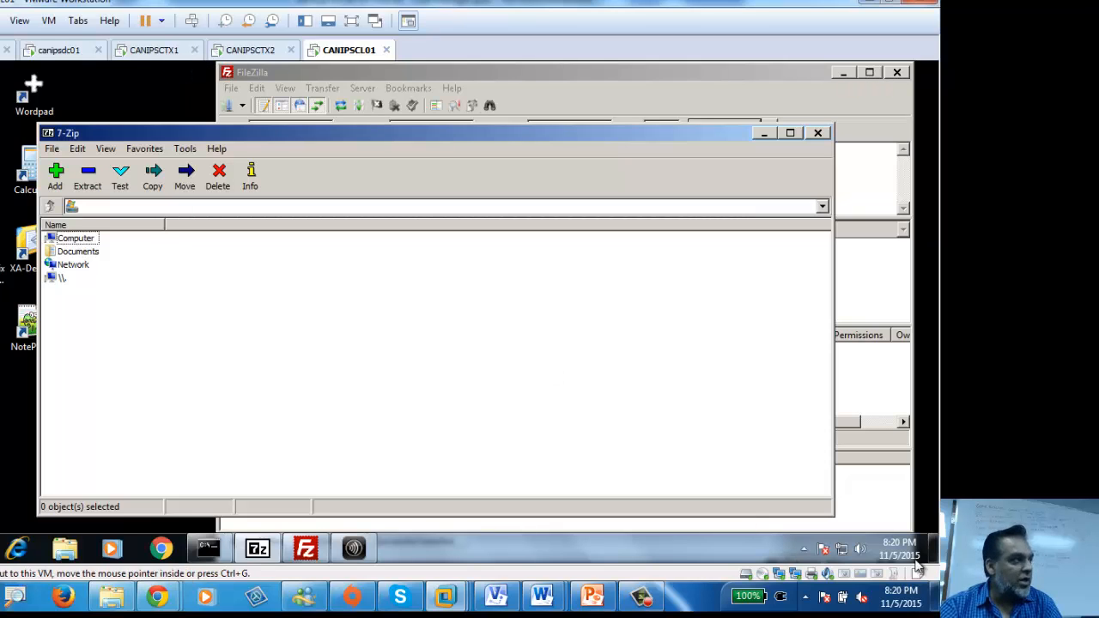
Step: Back on CANIPSCTX1, review the Unfiltered user policy, then reselect the Unfiltered computer policy
left_click(60, 51)
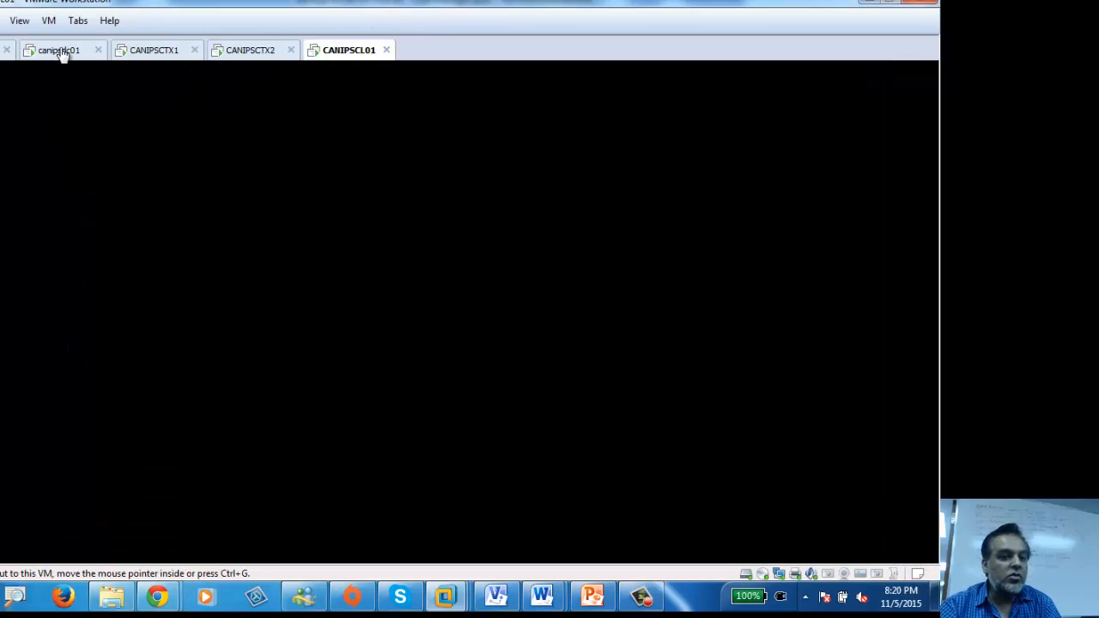
left_click(162, 52)
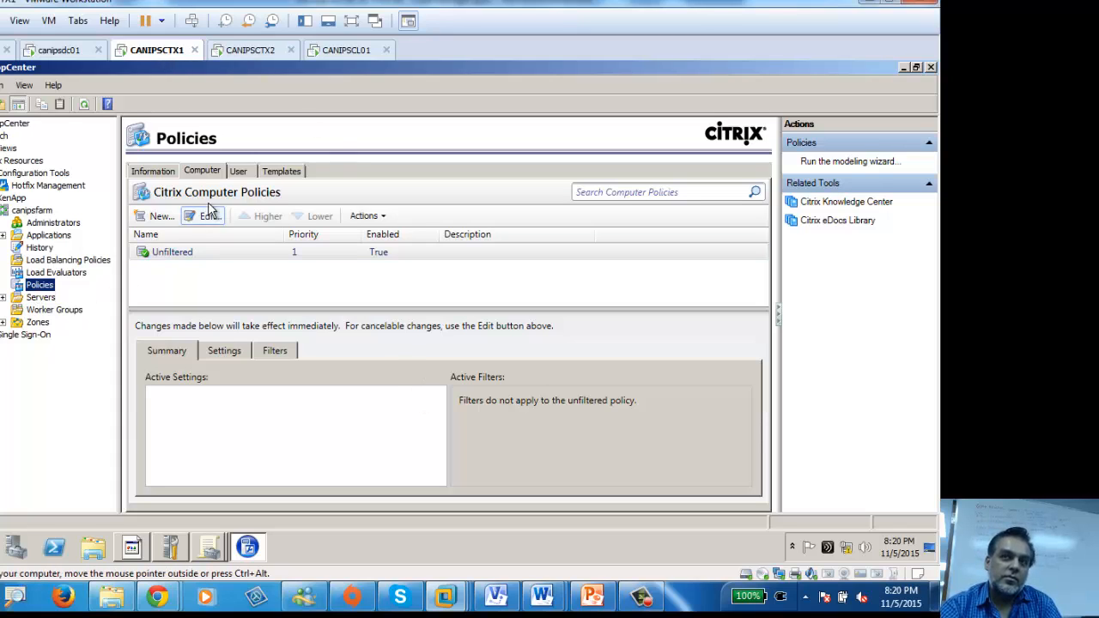
left_click(241, 172)
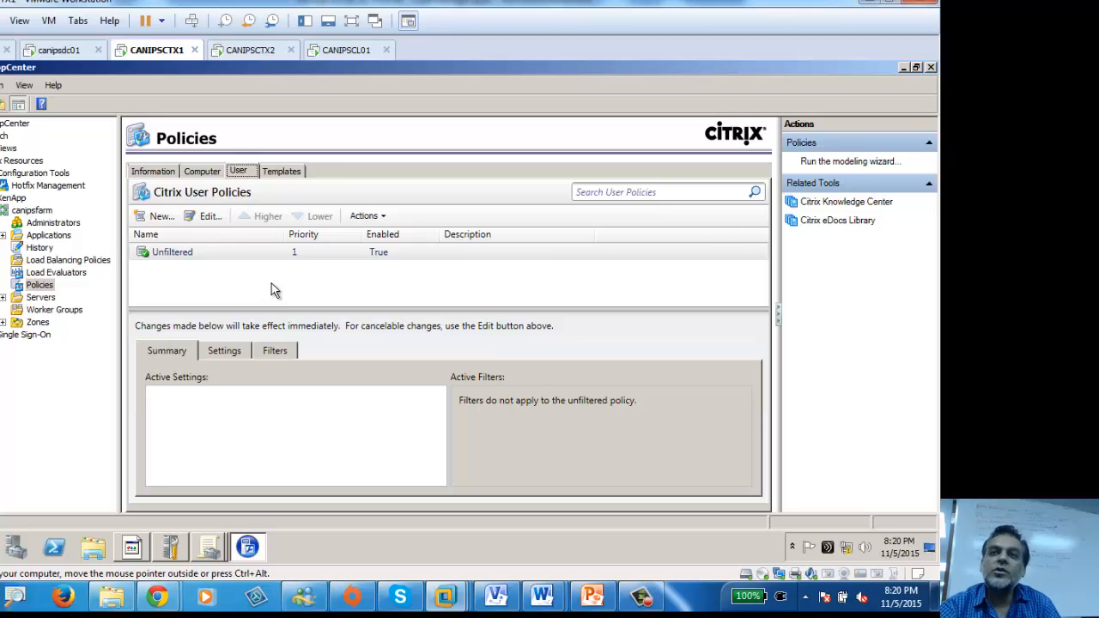
left_click(182, 250)
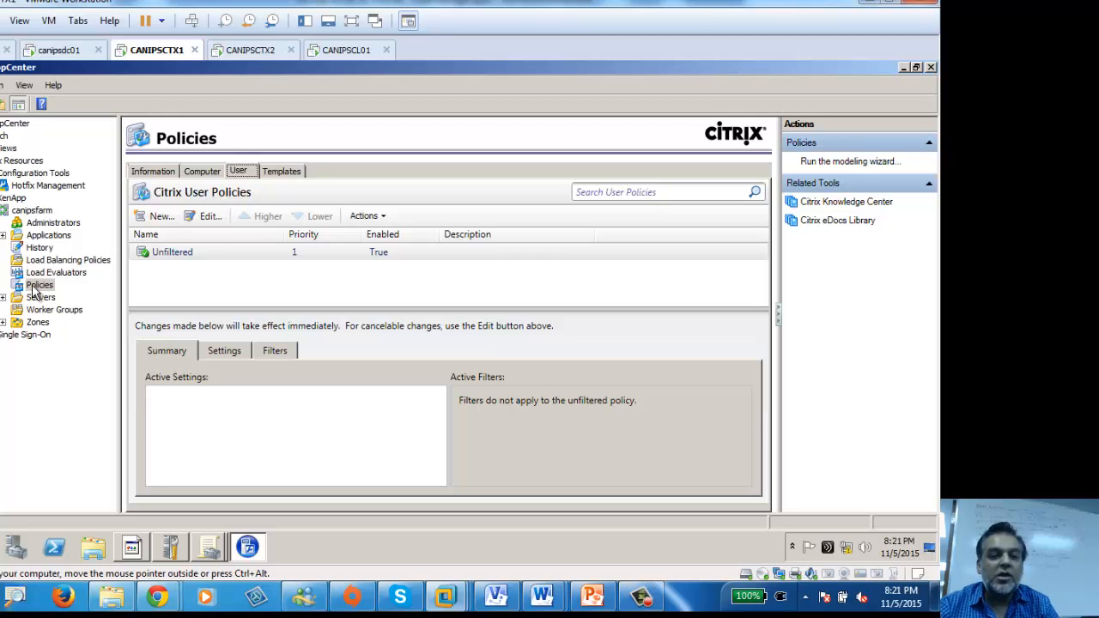
left_click(203, 172)
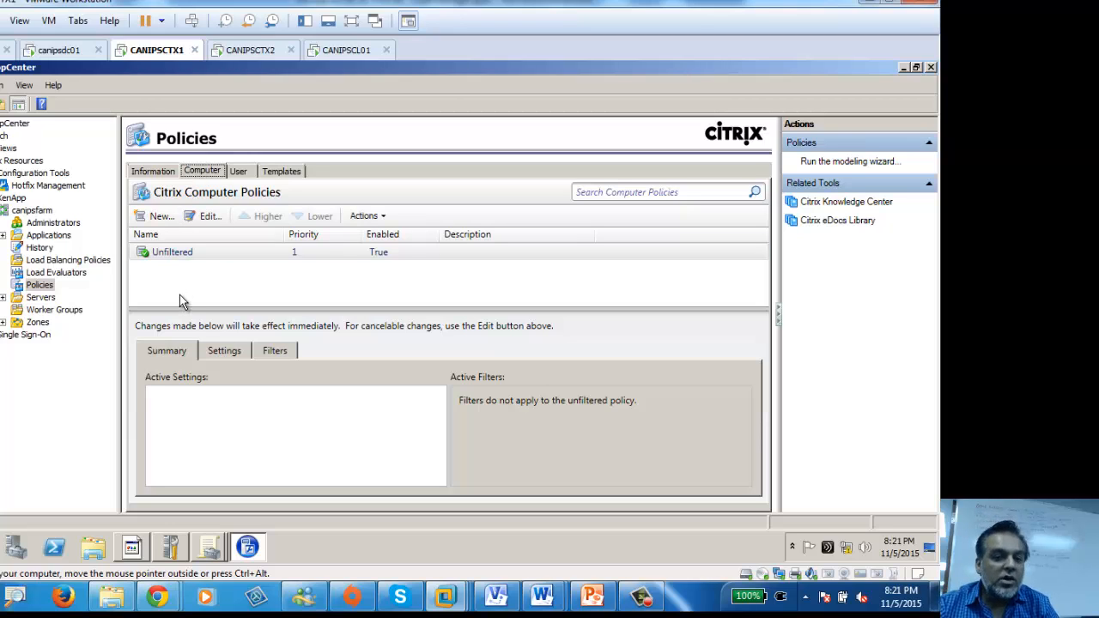
left_click(184, 254)
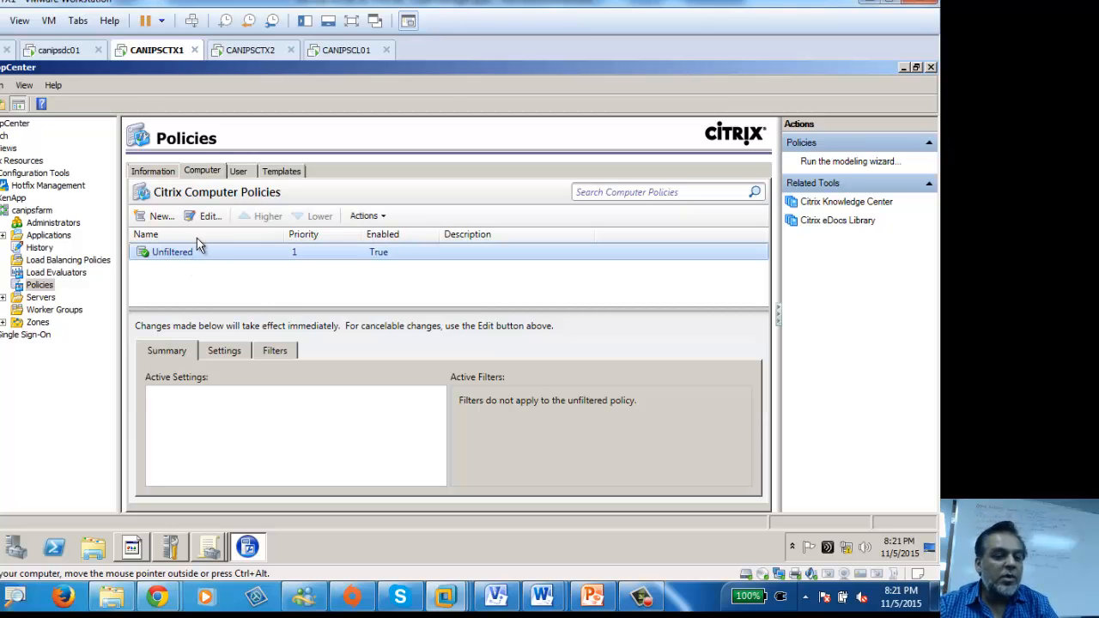
Step: Open the Unfiltered computer policy, browse Auto Client Reconnect settings, and close without saving
left_click(206, 216)
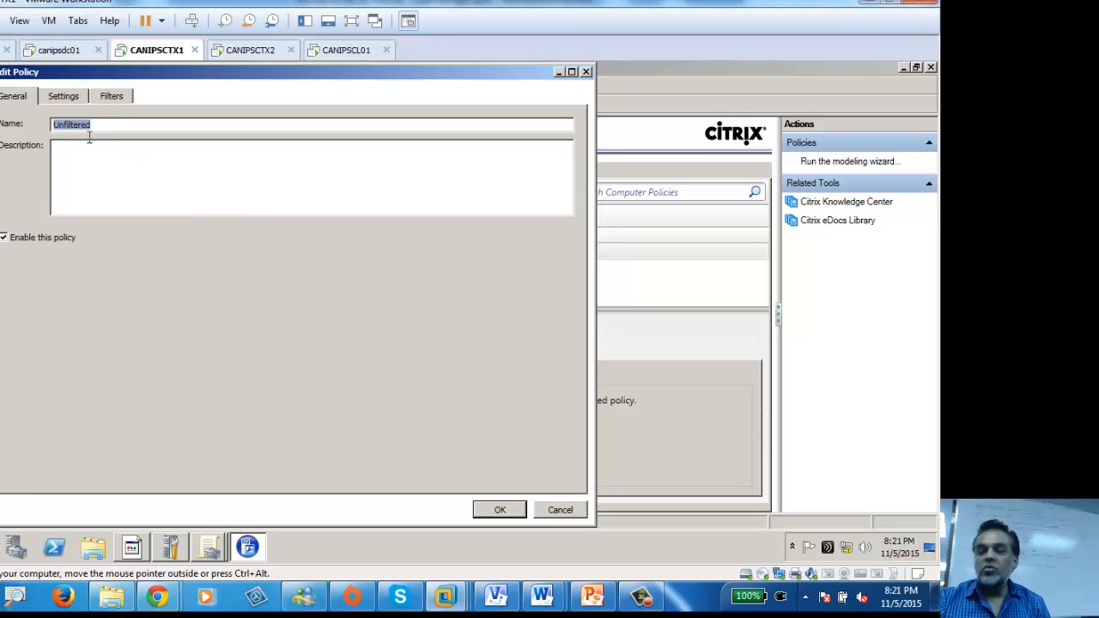
left_click(68, 97)
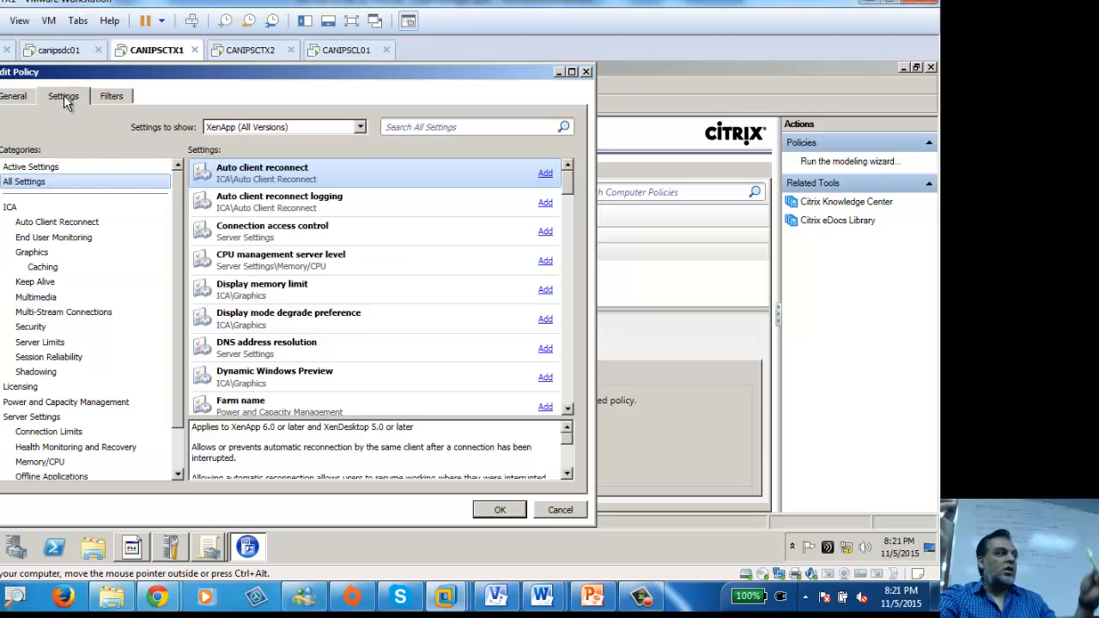
left_click(52, 223)
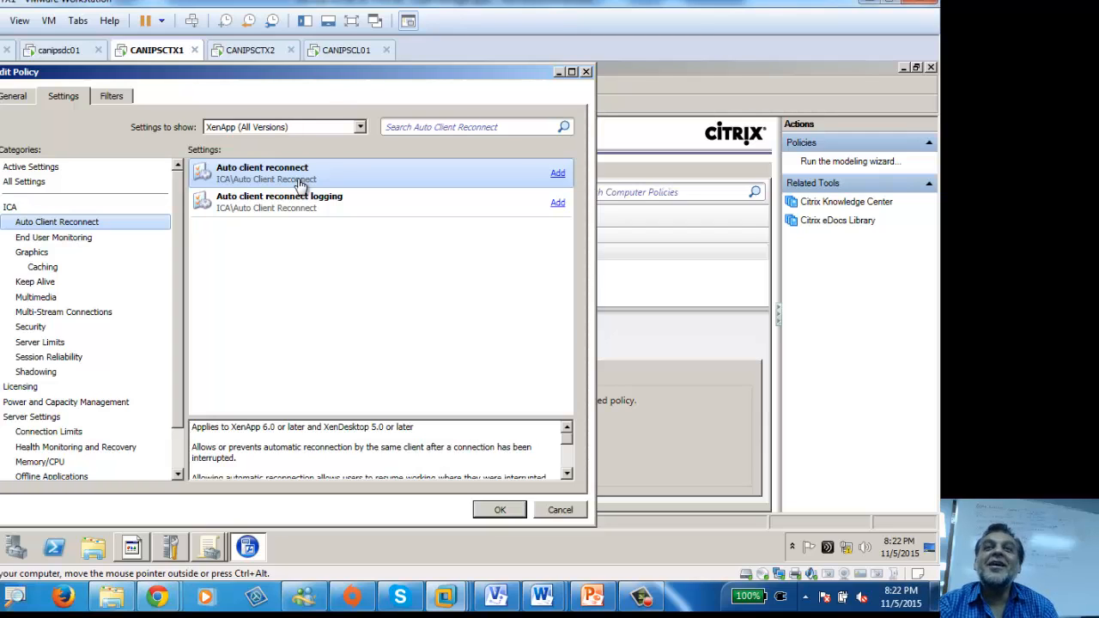
left_click(587, 71)
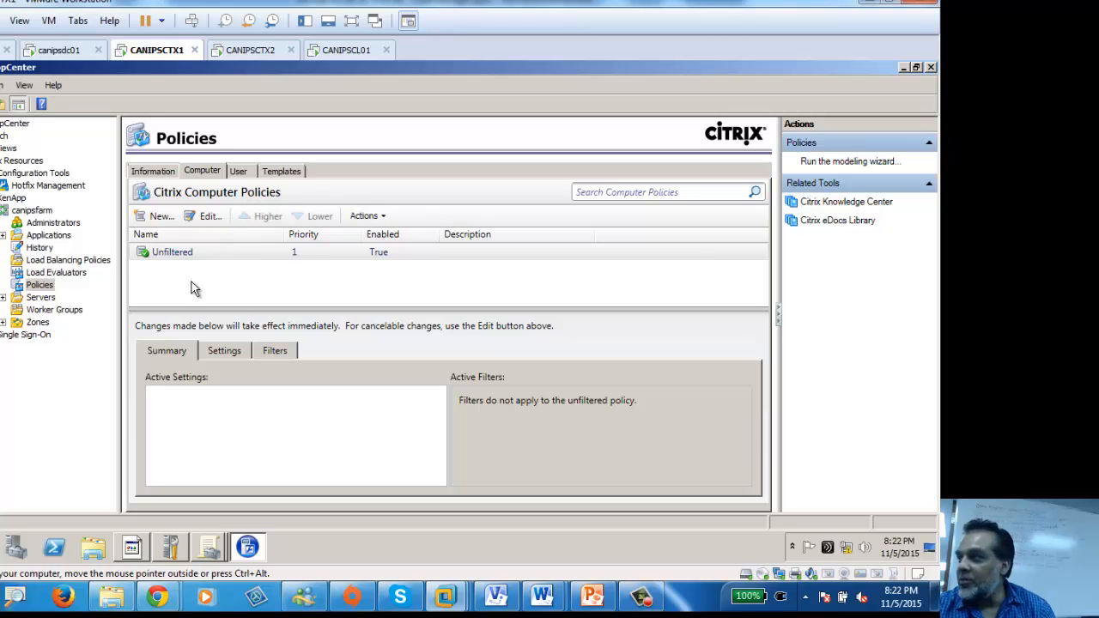
left_click(178, 250)
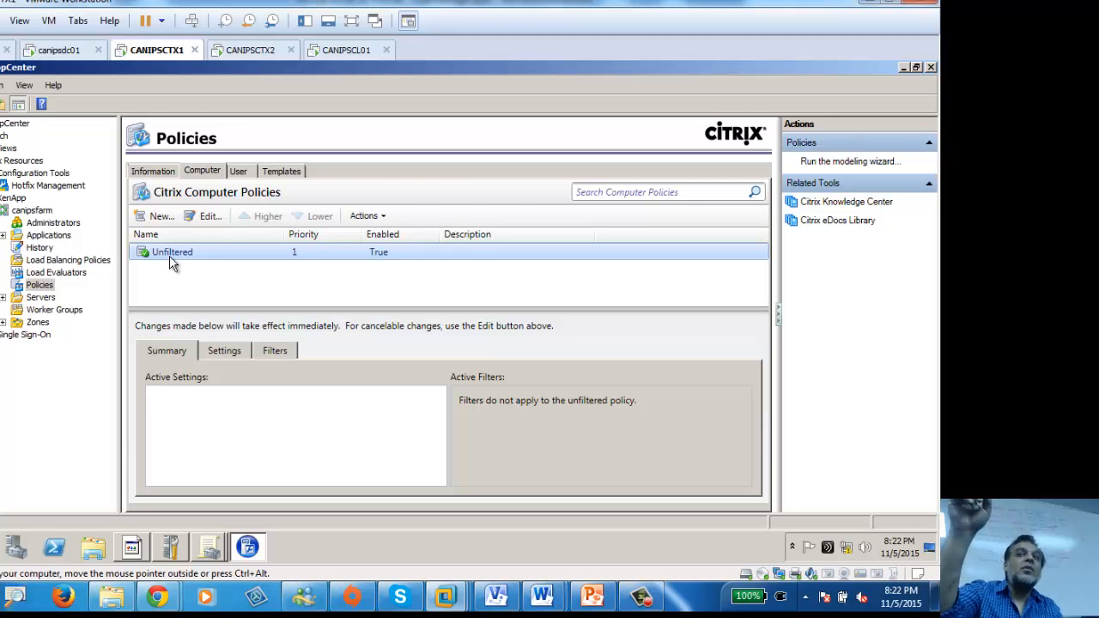
Step: Reopen the Unfiltered policy editor showing All Settings, starting with Auto client reconnect
left_click(200, 217)
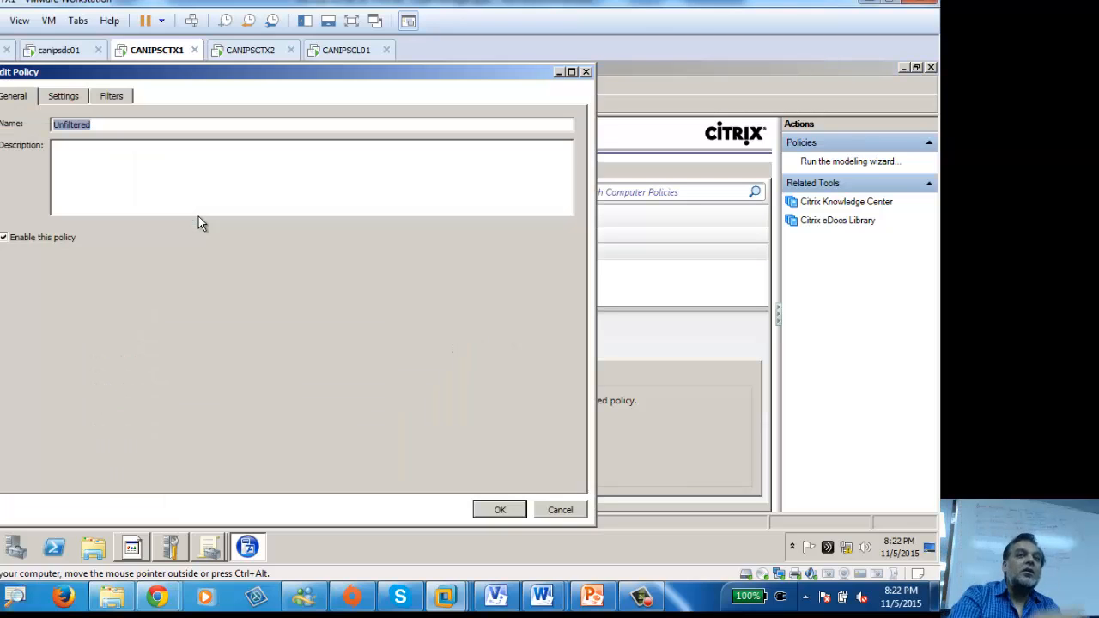
left_click(62, 97)
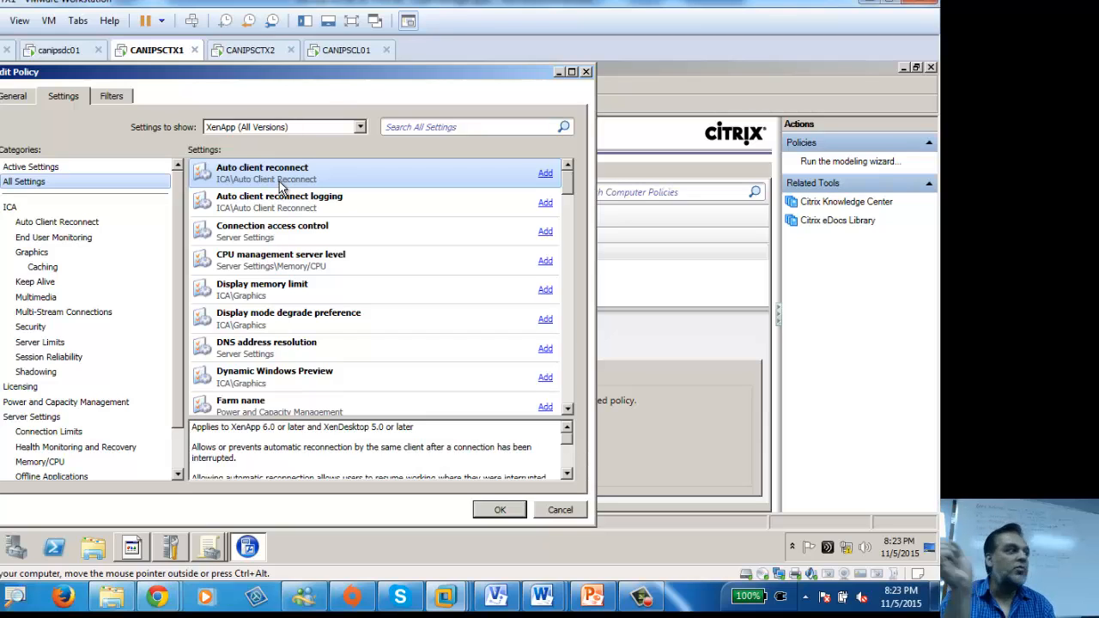
left_click(544, 174)
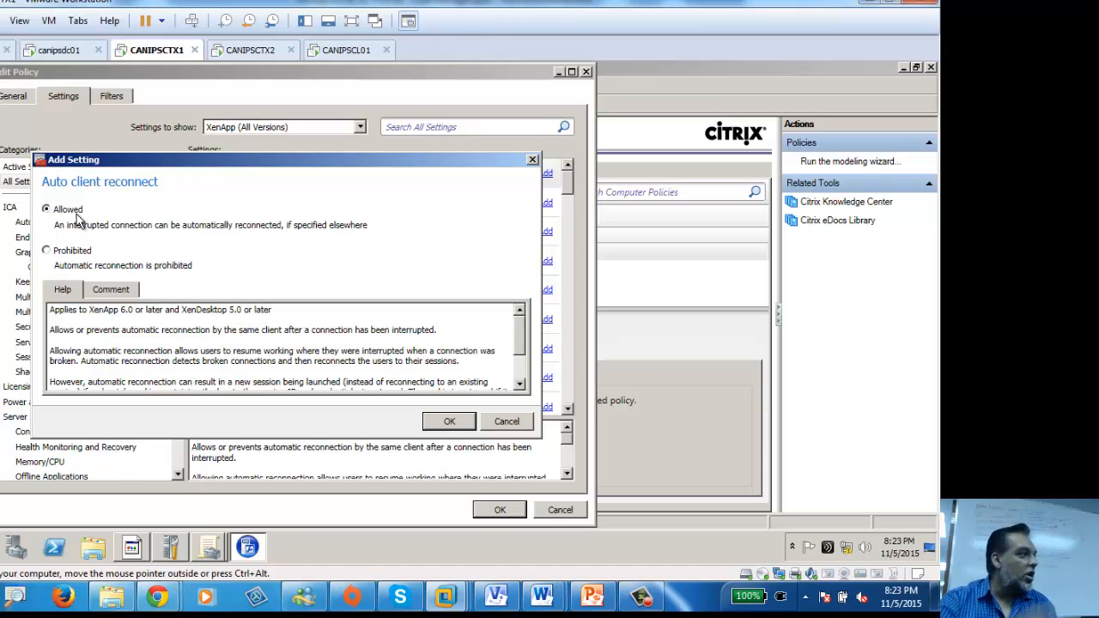
left_click(60, 254)
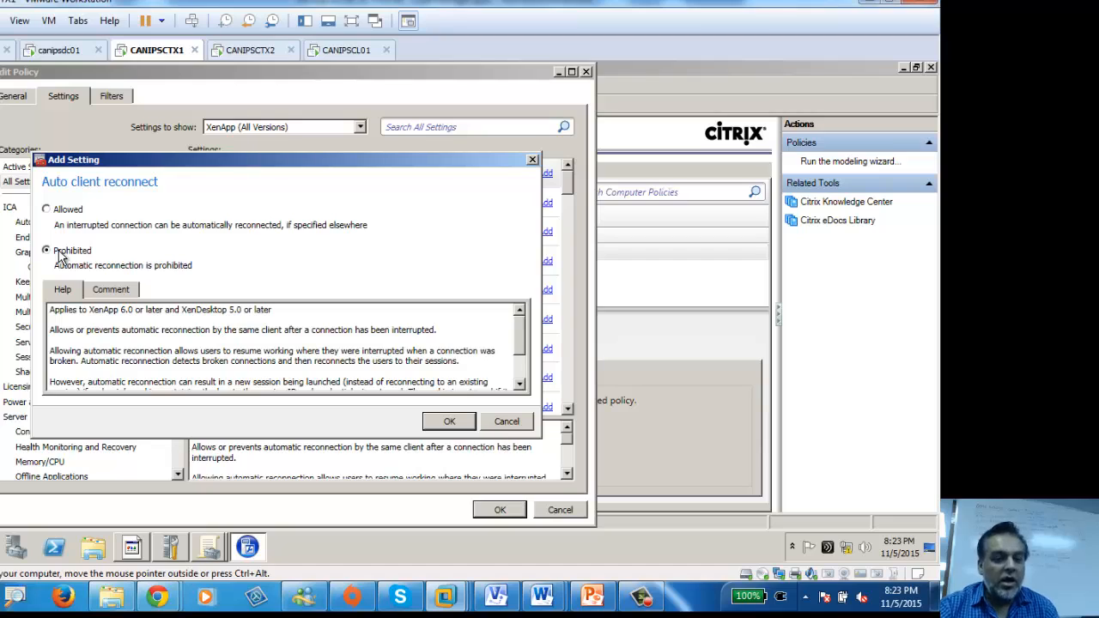
left_click(61, 216)
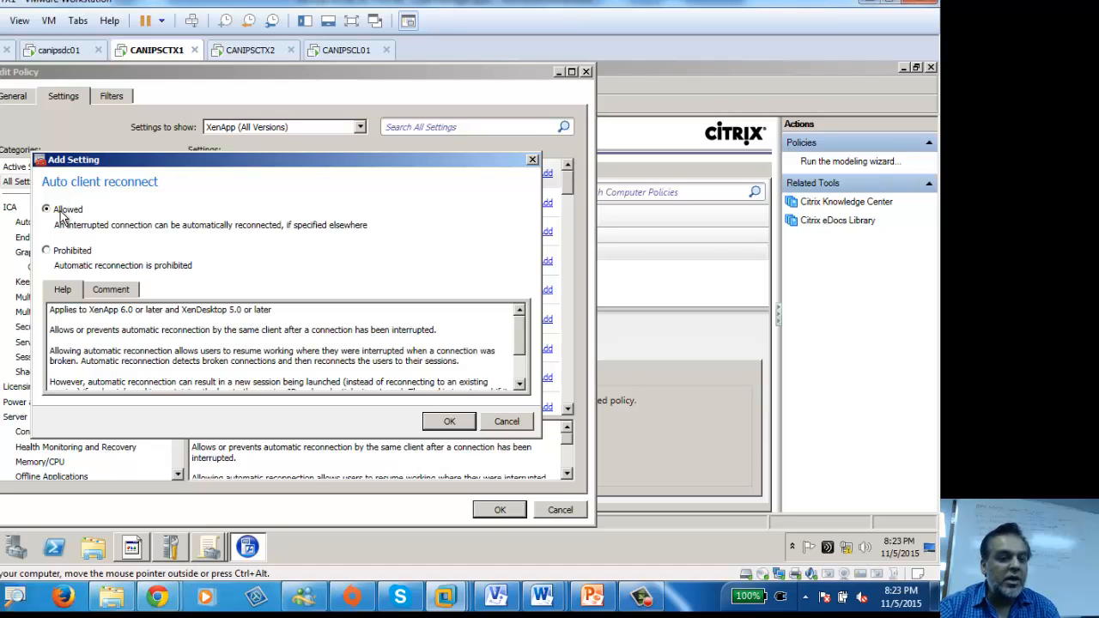
left_click(532, 162)
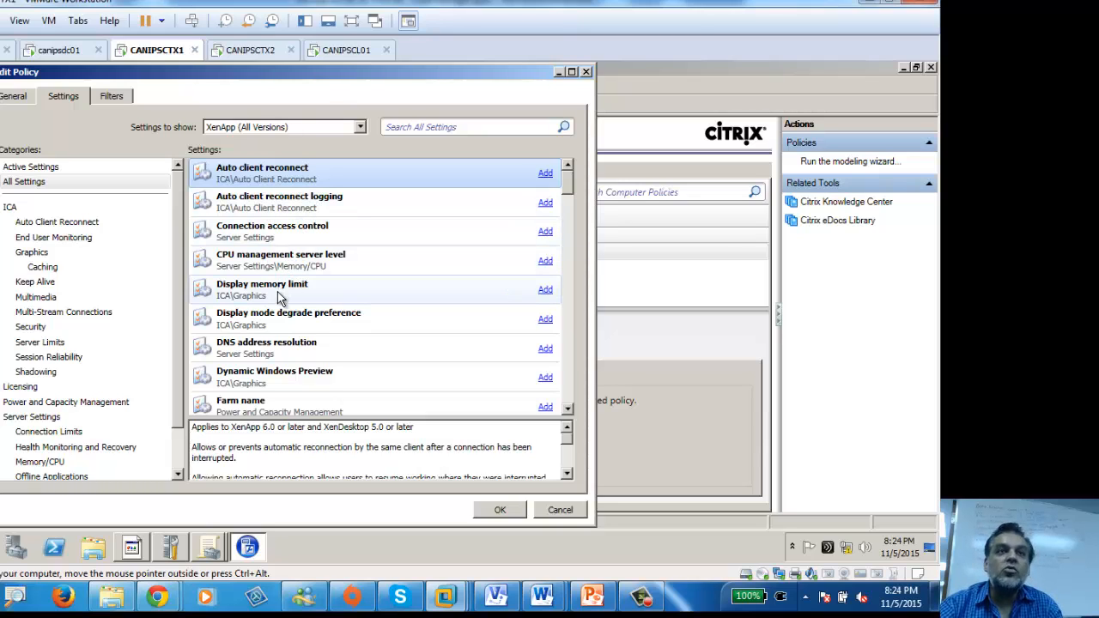
Step: Browse the ICA categories: Auto Client Reconnect, End User Monitoring, Graphics, Keep Alive, Security, Server Limits, Shadowing
scroll(298, 365, "down", 3)
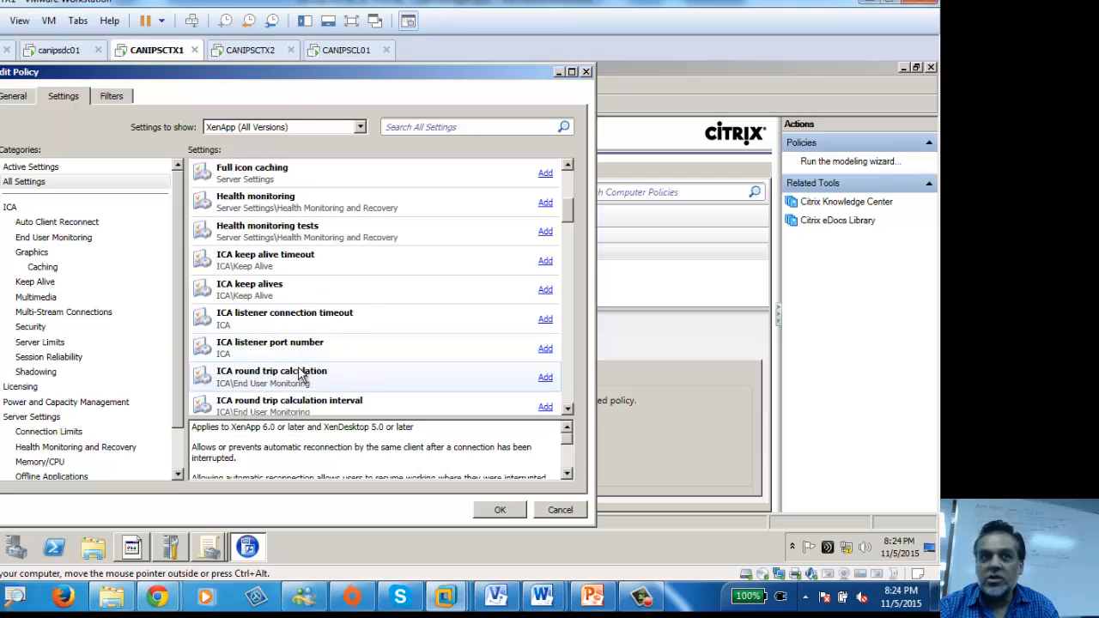
scroll(275, 297, "down", 5)
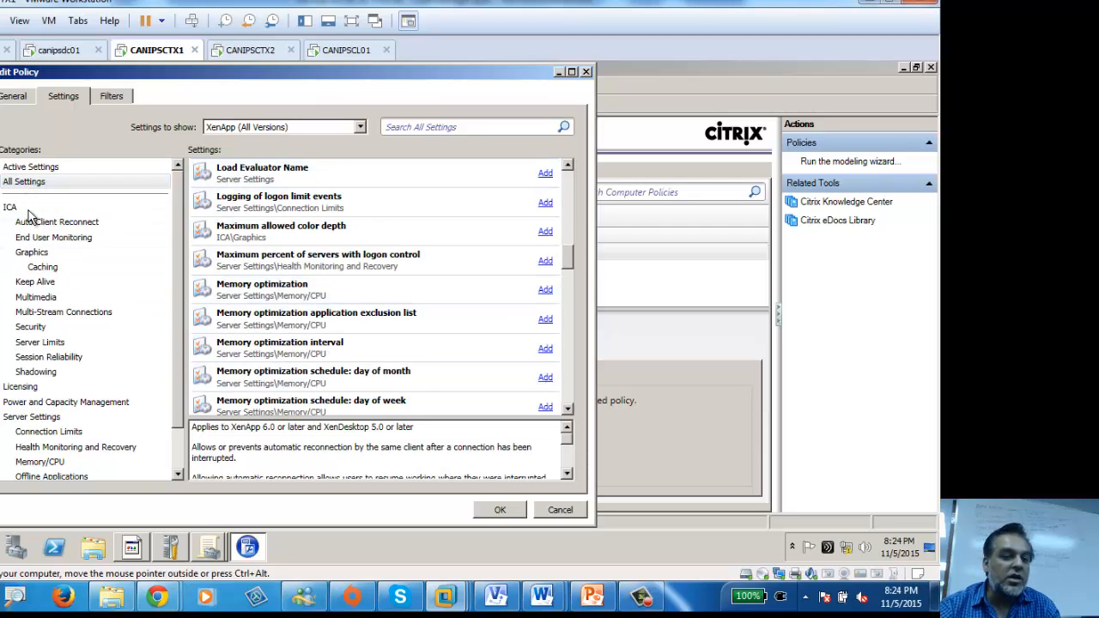
left_click(43, 221)
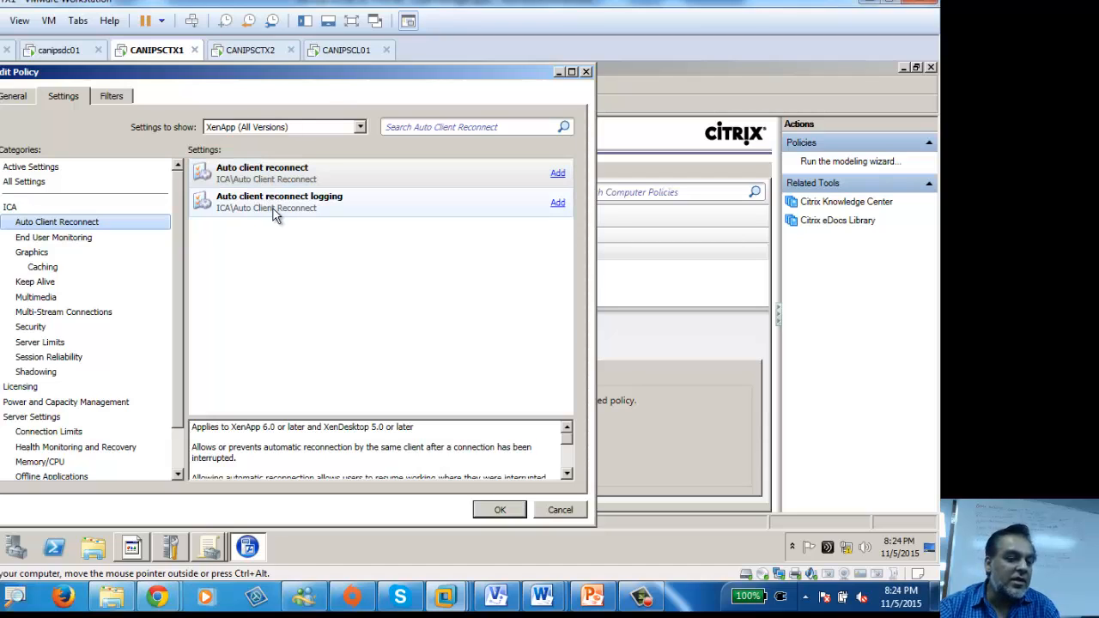
left_click(49, 241)
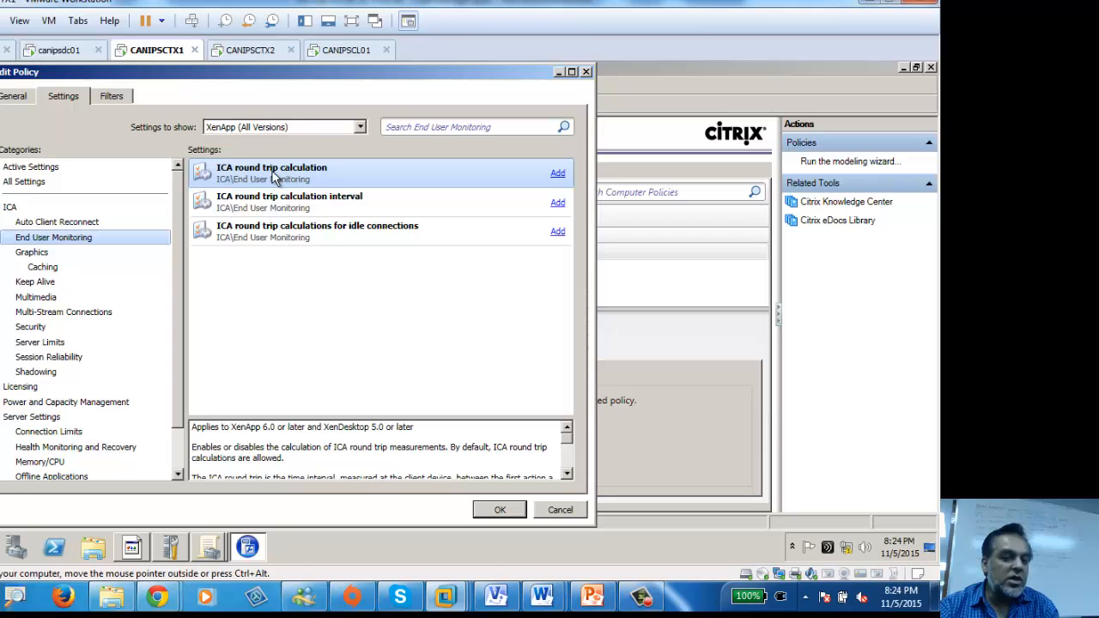
left_click(37, 255)
left_click(39, 283)
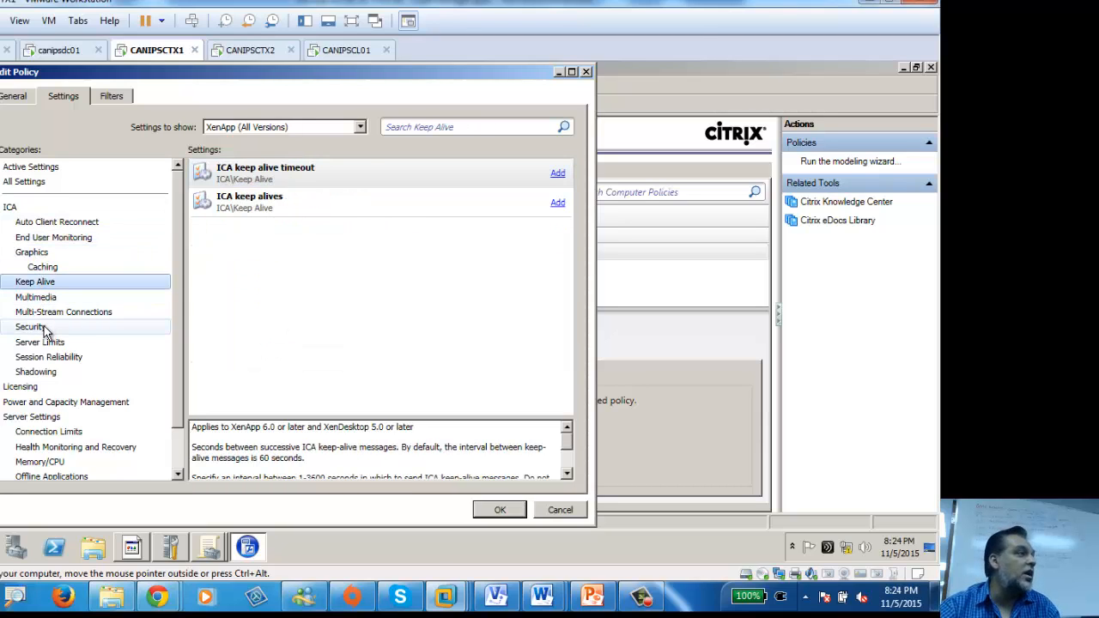
left_click(43, 326)
left_click(48, 346)
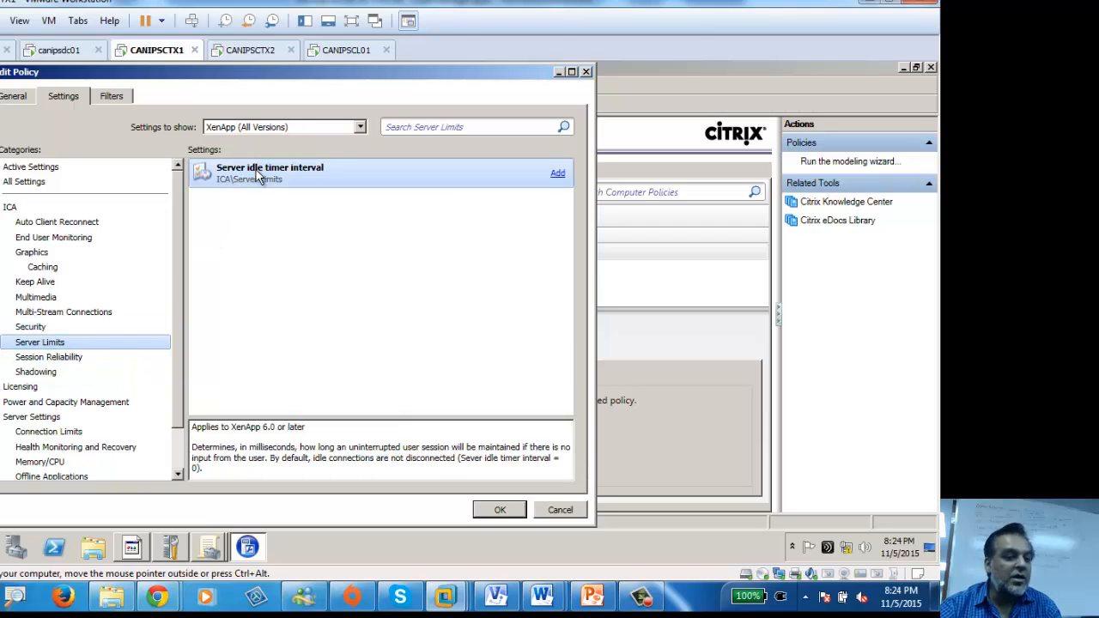
left_click(47, 373)
Step: Browse Licensing and Power and Capacity Management, then list Server Settings > Connection Limits
left_click(21, 387)
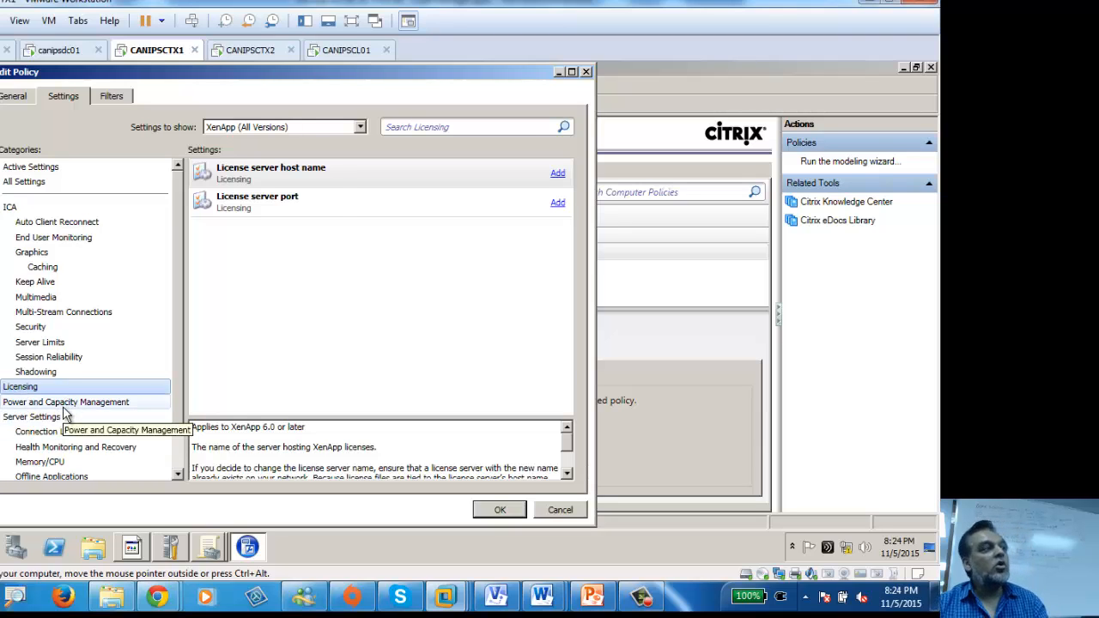
left_click(64, 403)
left_click(49, 418)
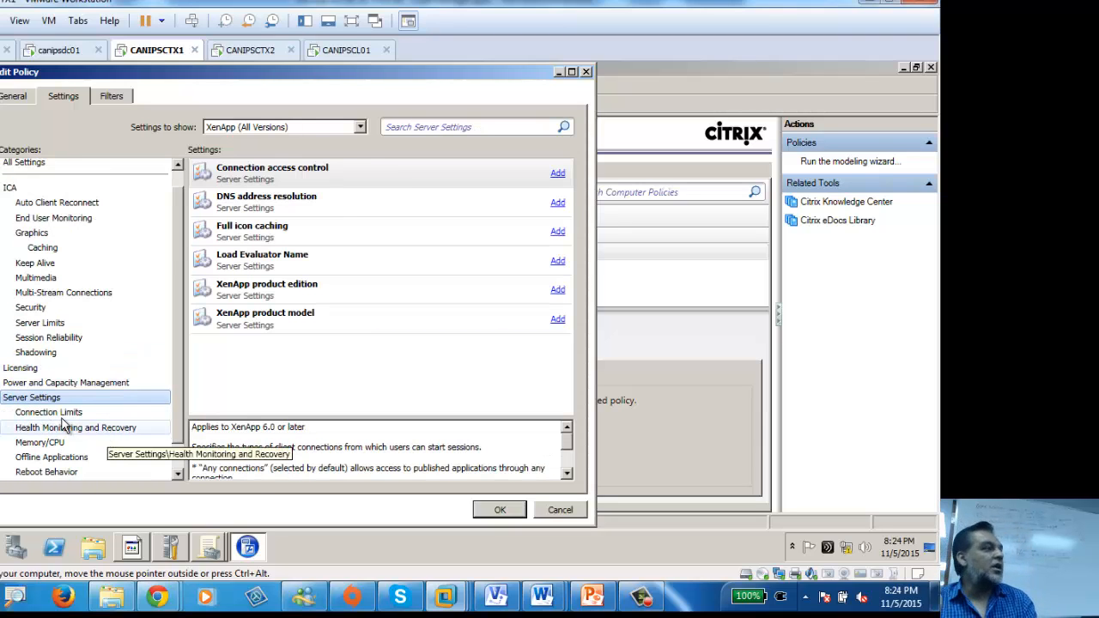
left_click(60, 414)
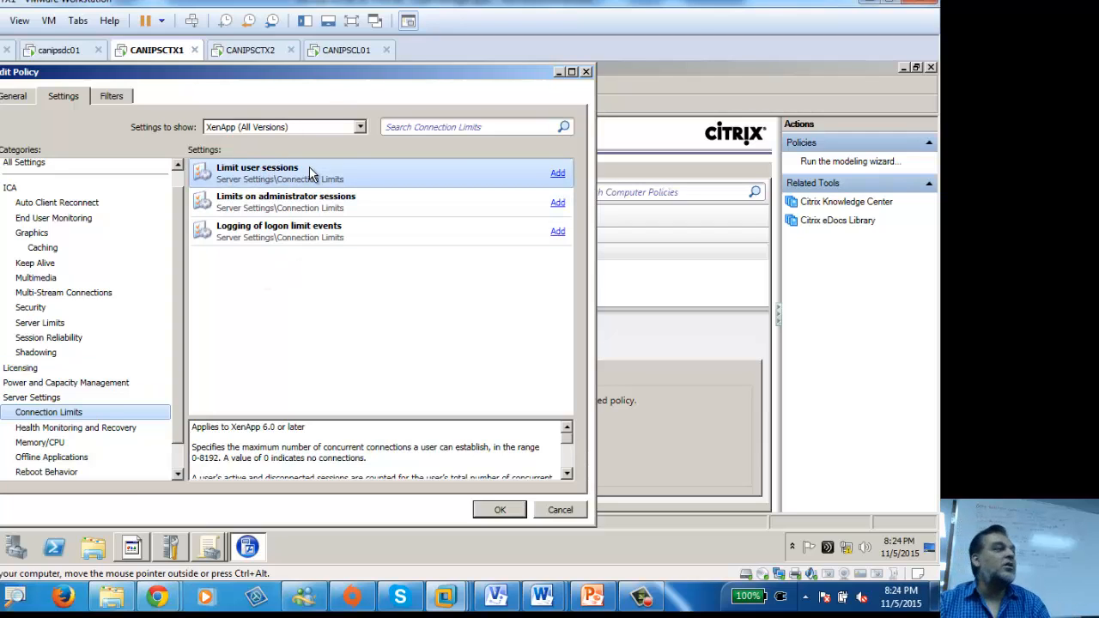
Step: Start adding Limit user sessions and enter a value of 50
left_click(559, 175)
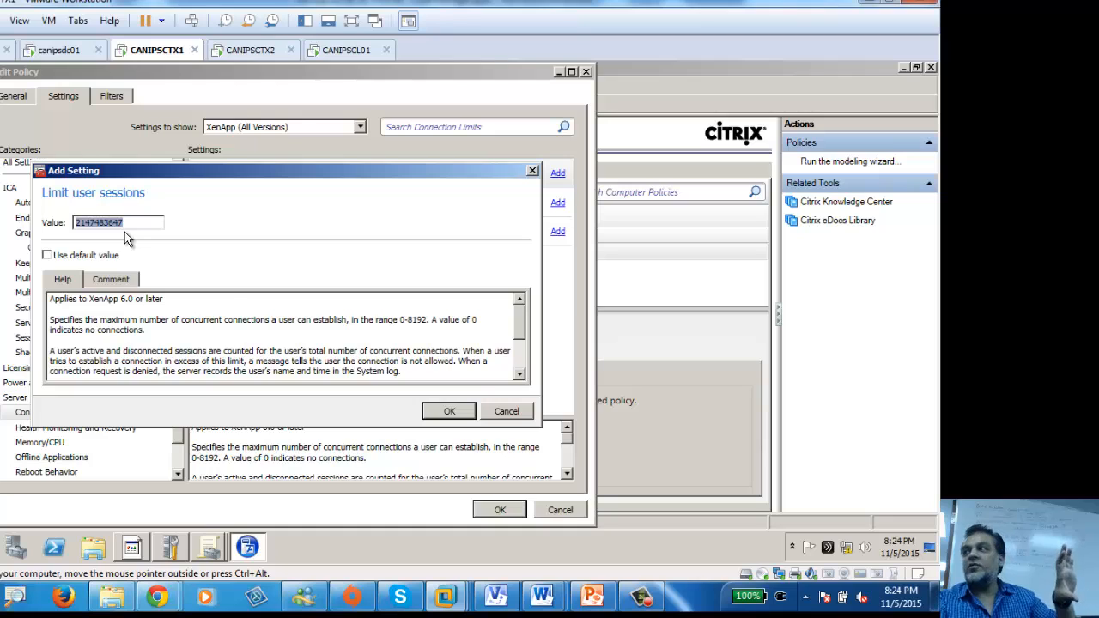
type("50")
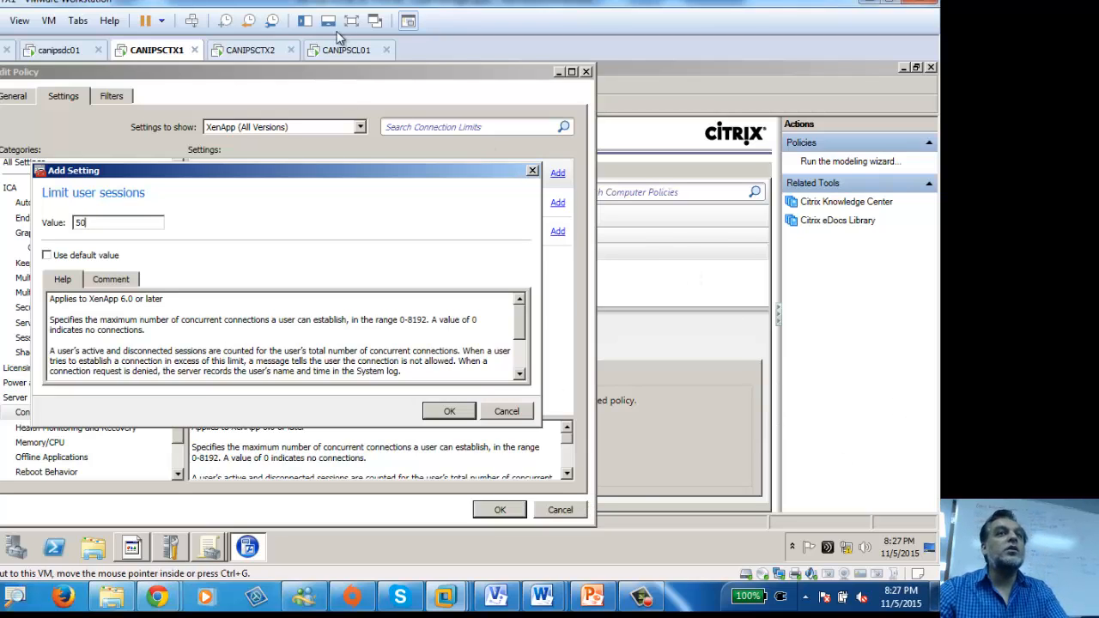
Step: On CANIPSCL01, close 7-Zip and FileZilla, check Citrix Connection Center, then relaunch 7-Zip
left_click(348, 50)
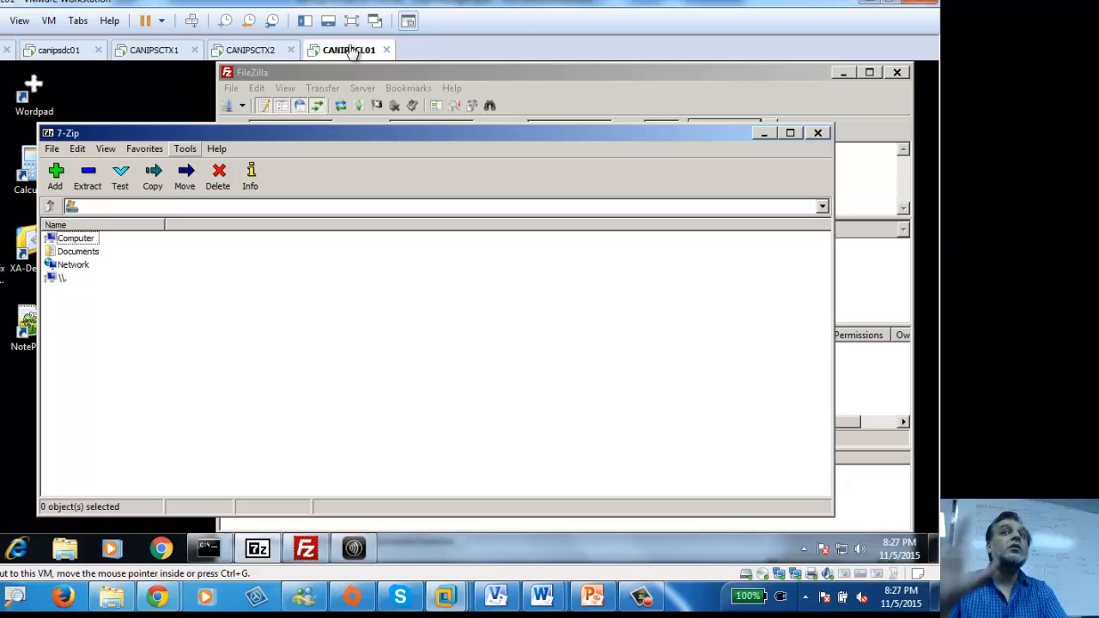
left_click(818, 134)
left_click(897, 72)
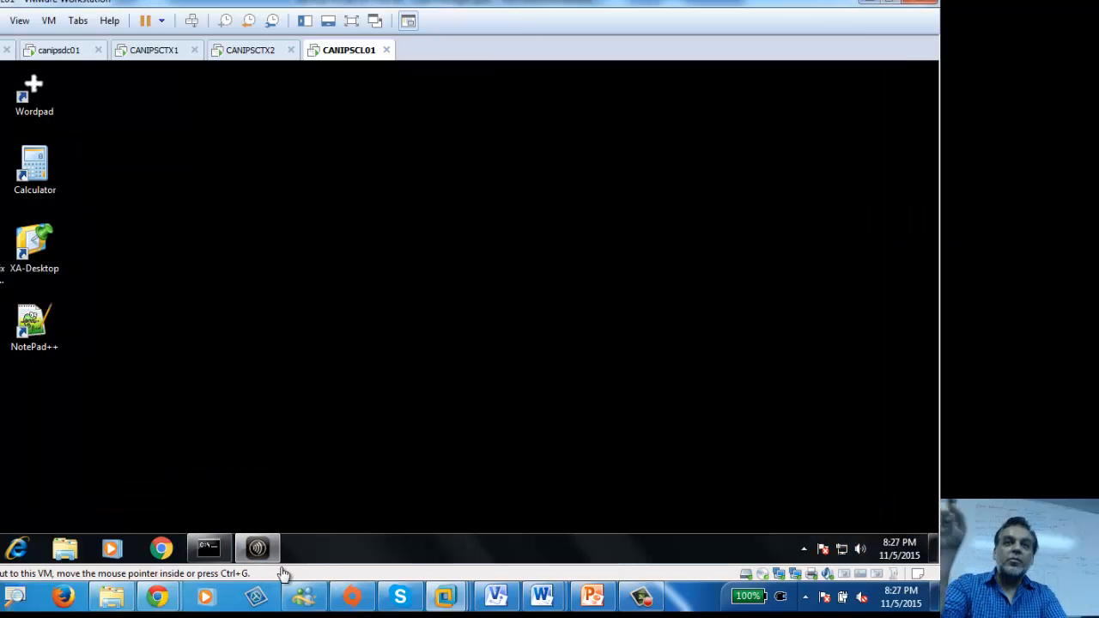
left_click(258, 549)
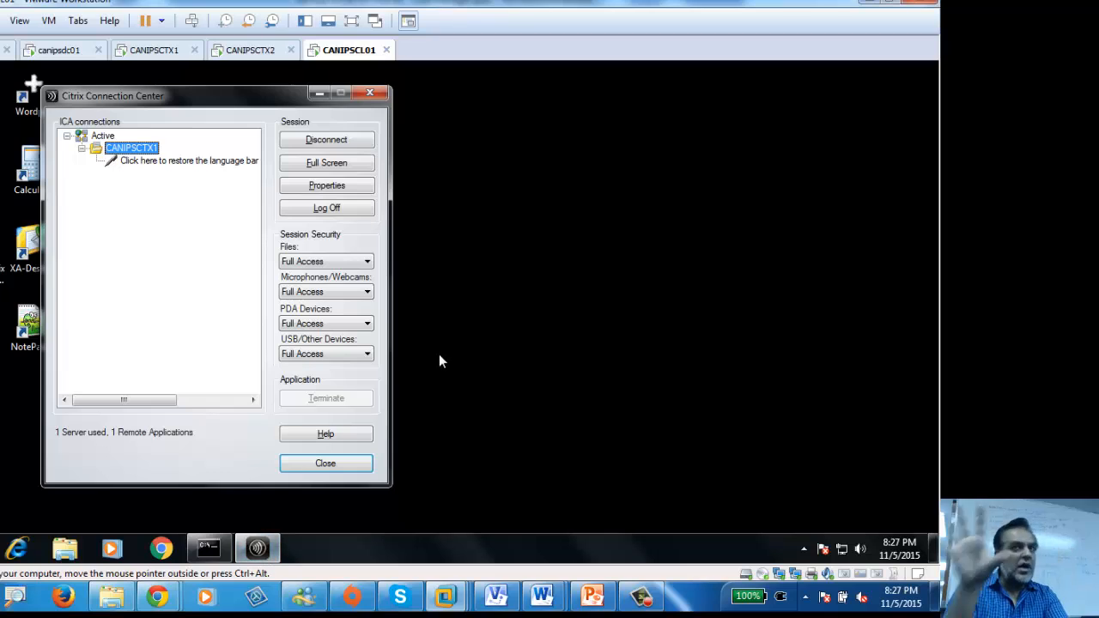
left_click(369, 95)
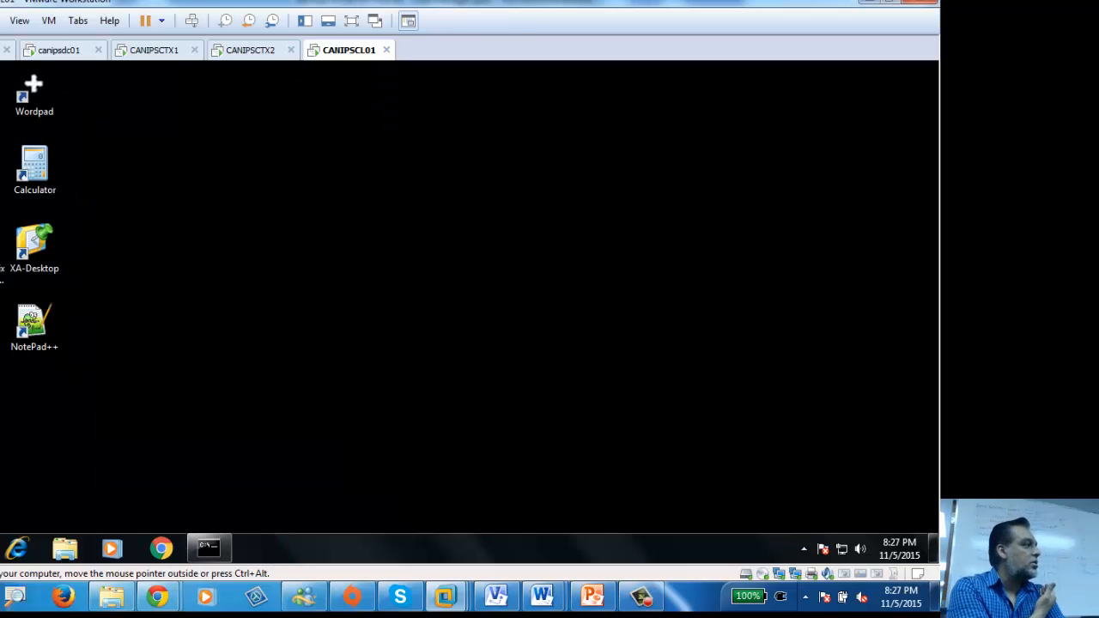
double_click(2, 405)
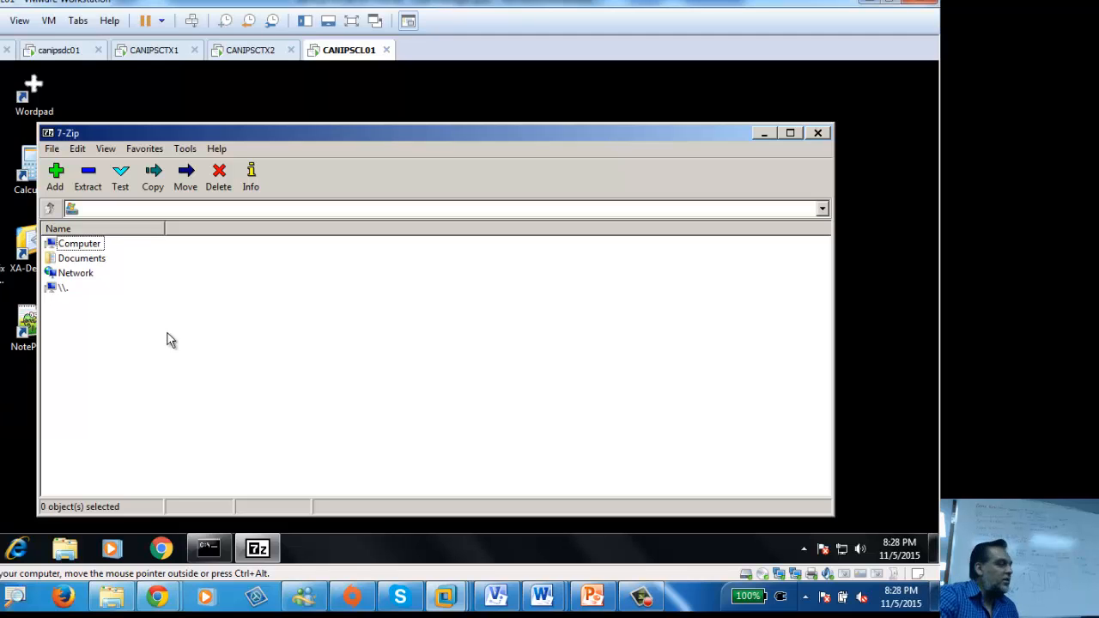
Step: On CANIPSCTX1, cancel the 50-session value and list Connection Limits again, moving the editor right
left_click(162, 51)
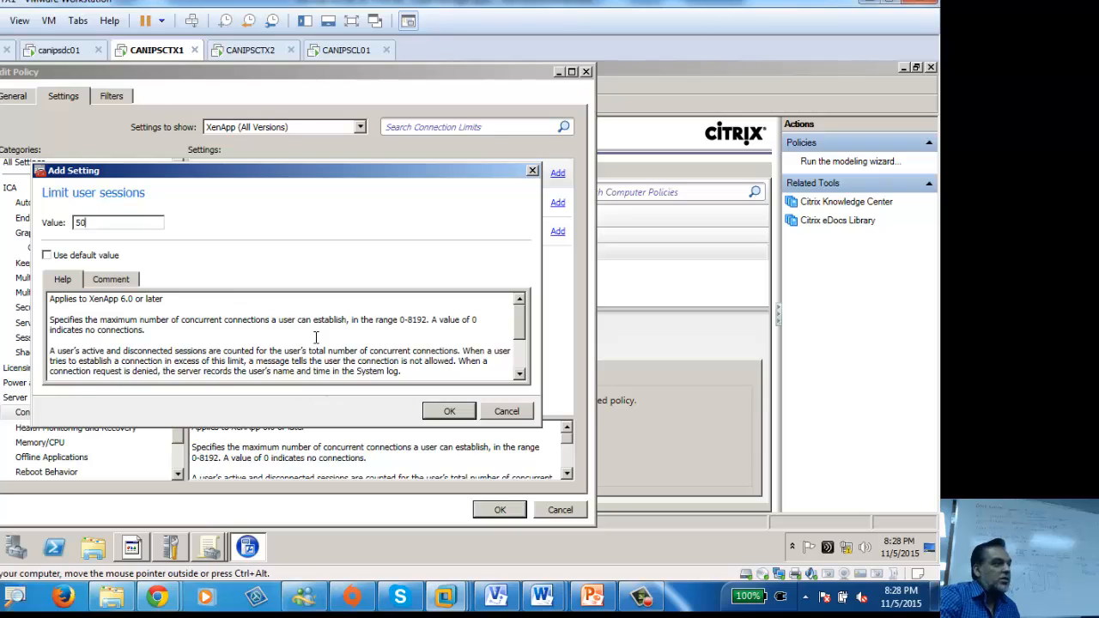
left_click(533, 171)
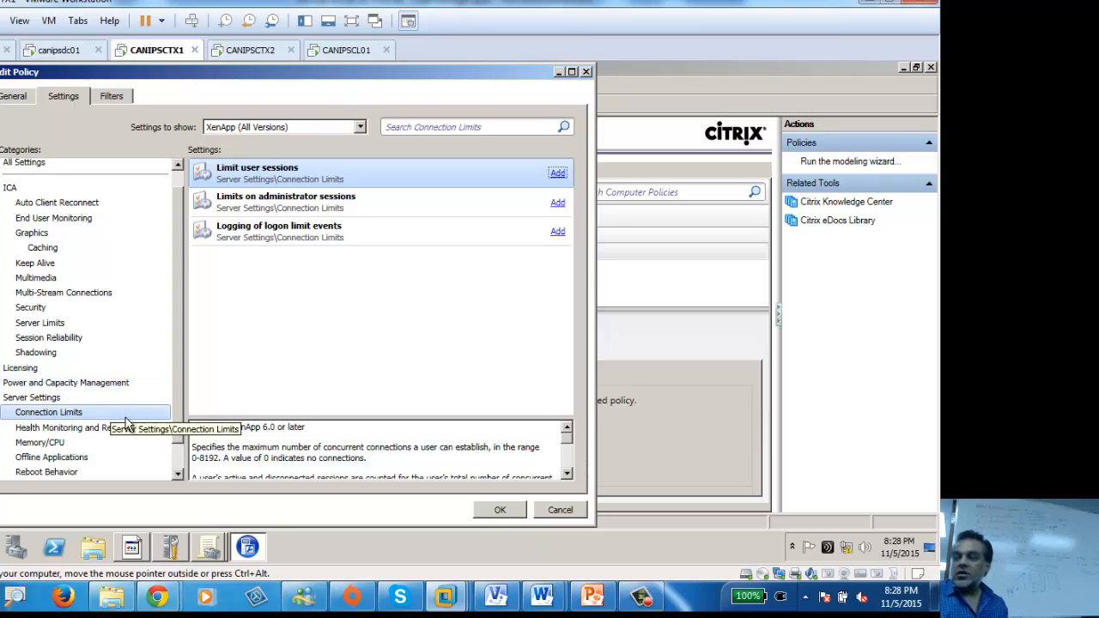
left_click(52, 414)
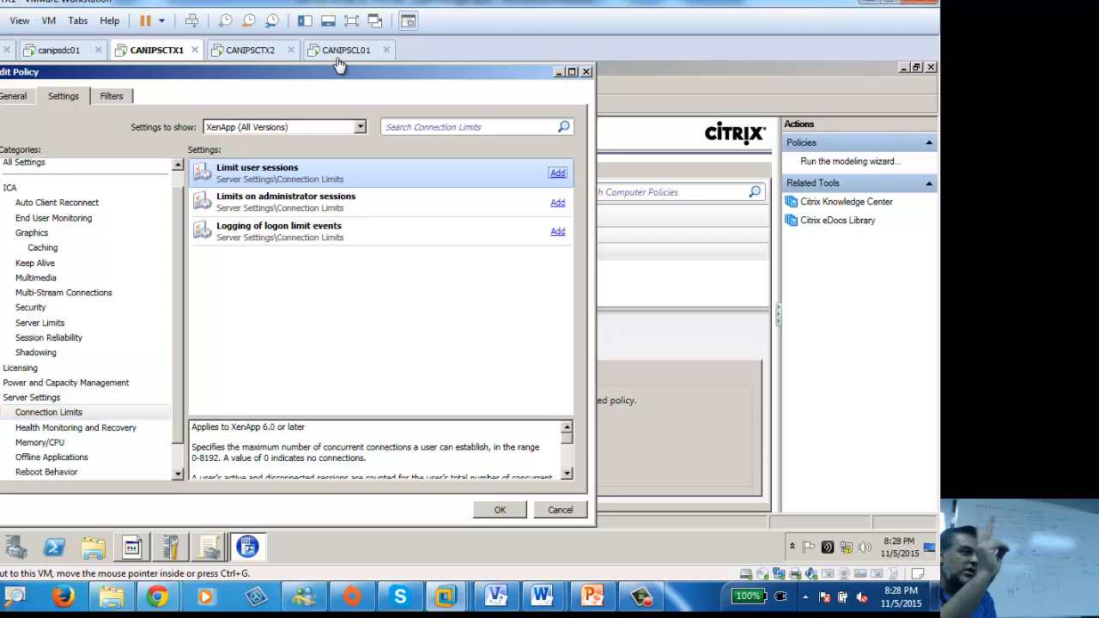
left_click_drag(329, 71, 492, 77)
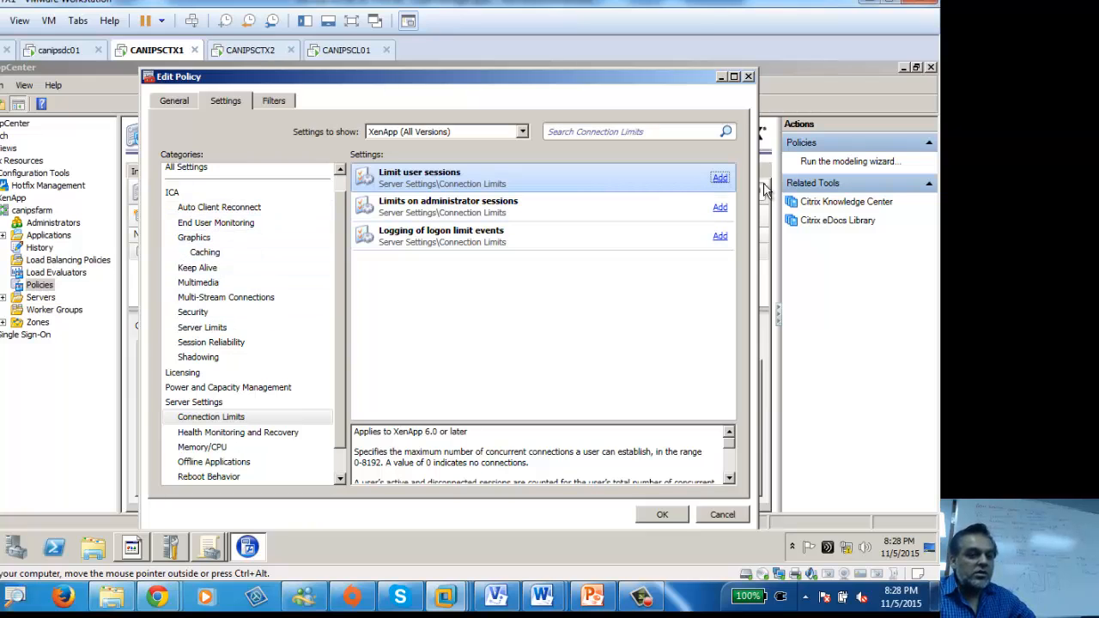
left_click(720, 178)
left_click(608, 415)
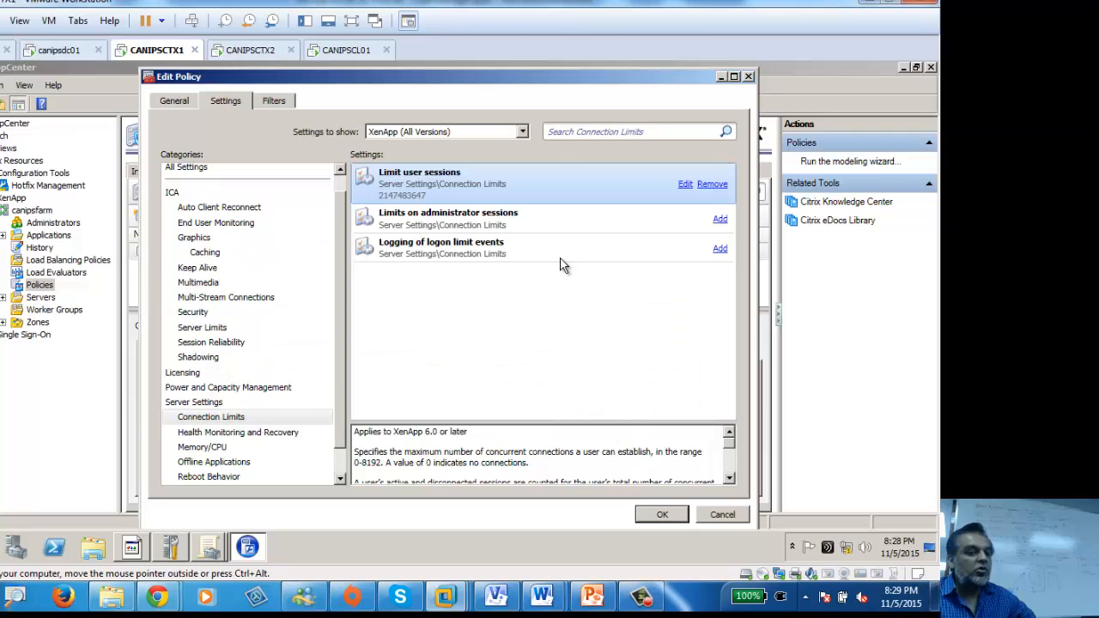
left_click(204, 343)
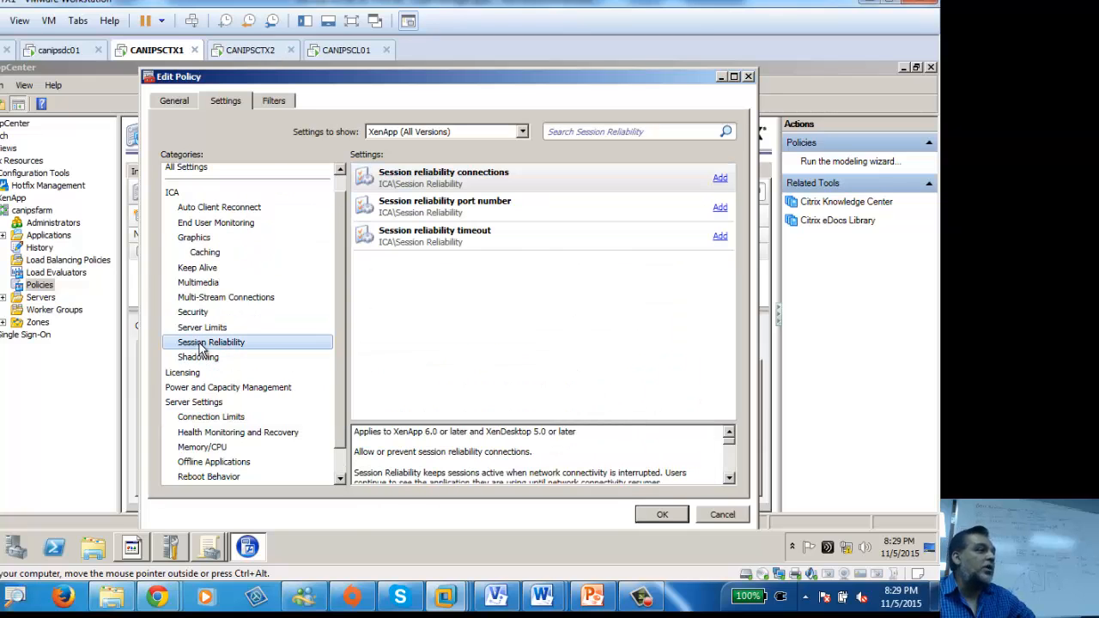
left_click(548, 242)
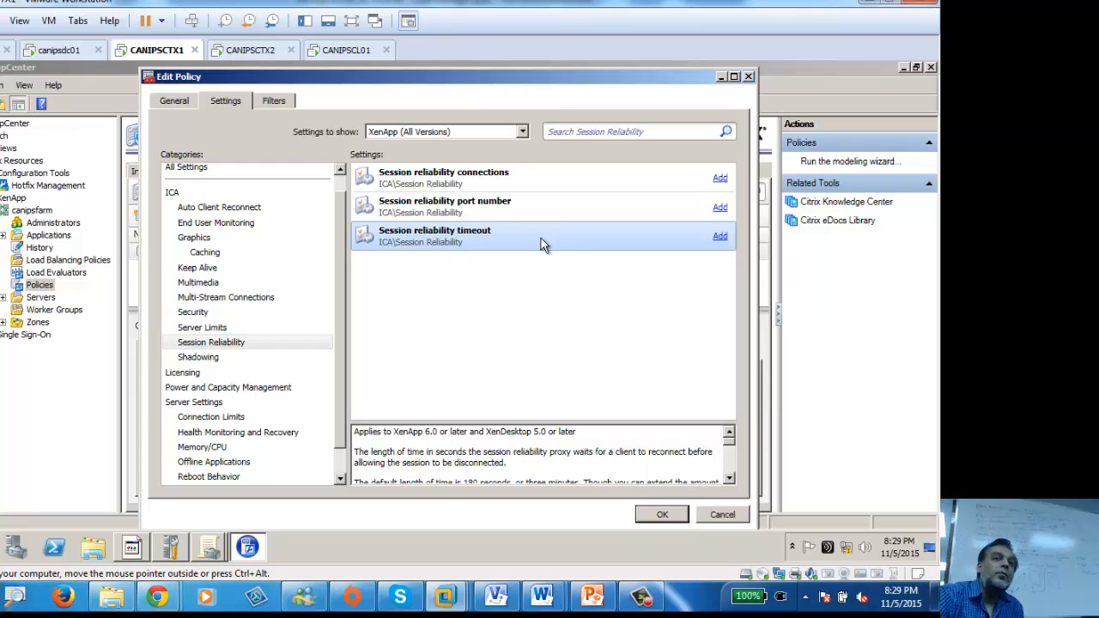
left_click(748, 76)
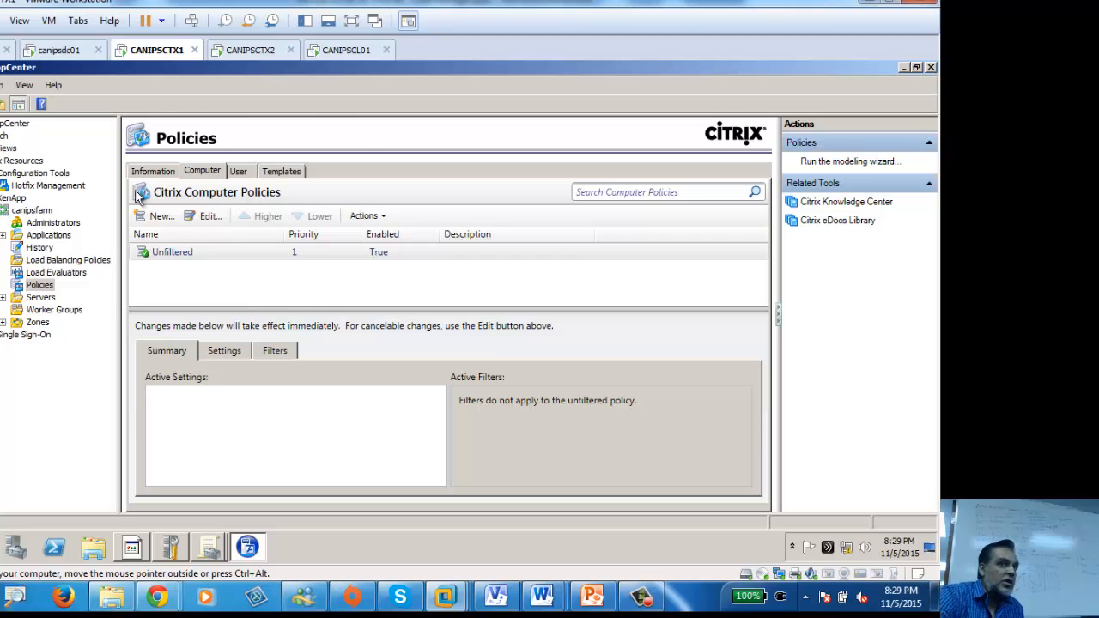
left_click(60, 267)
Step: Show the Load Evaluators node listing the Advanced and Default (user session count) evaluators
left_click(51, 274)
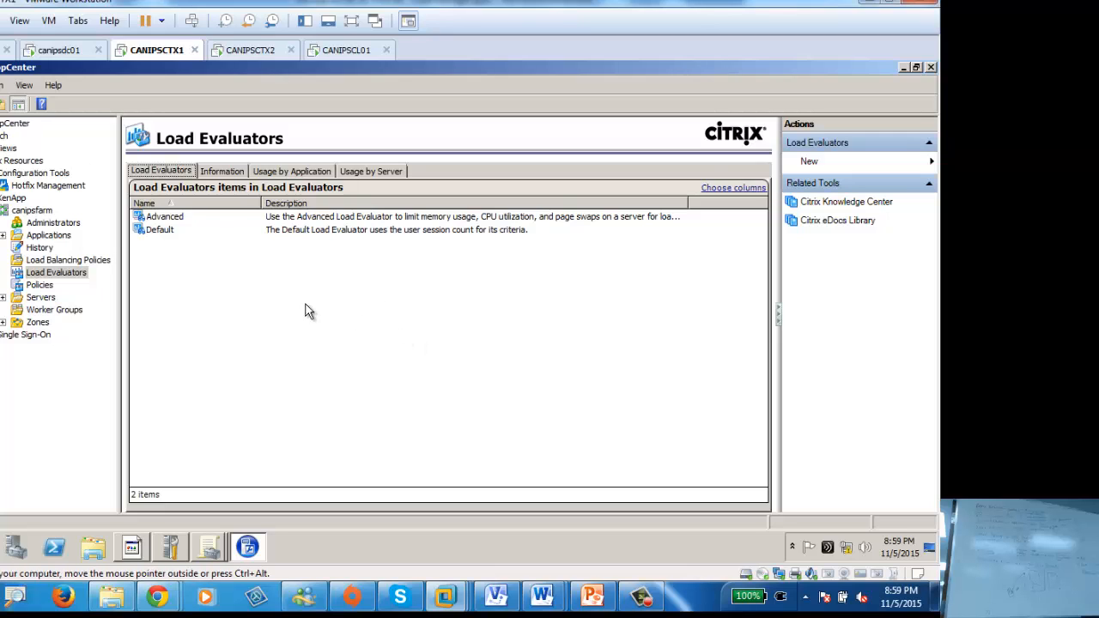
Step: Review the empty Load Balancing Policies node and its information, then the Load Evaluators list
left_click(70, 261)
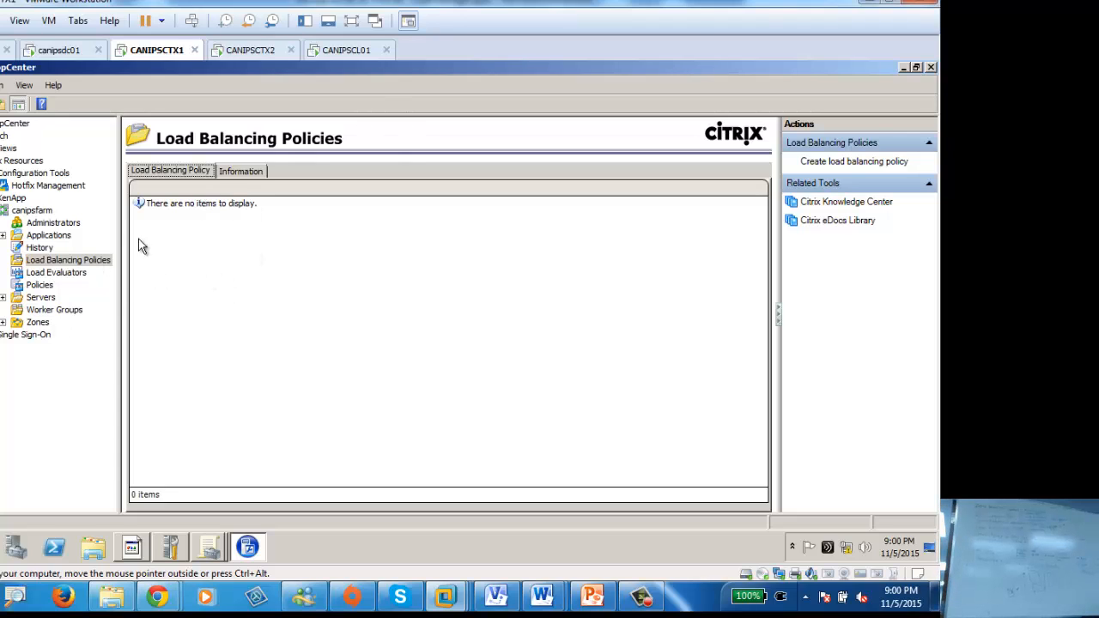
left_click(241, 170)
left_click(173, 172)
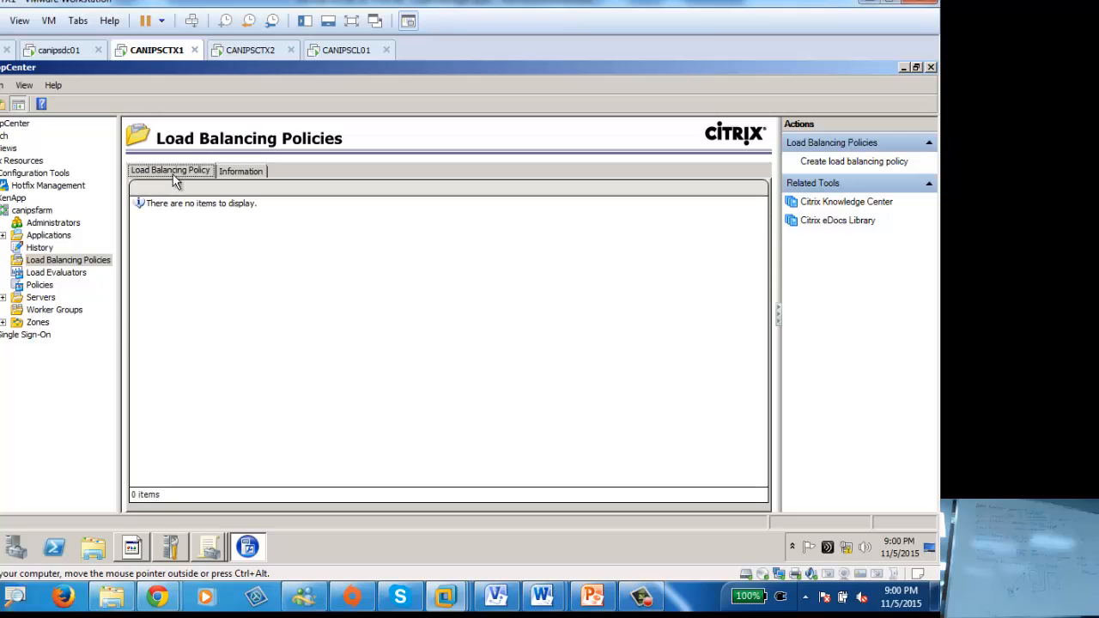
left_click(62, 273)
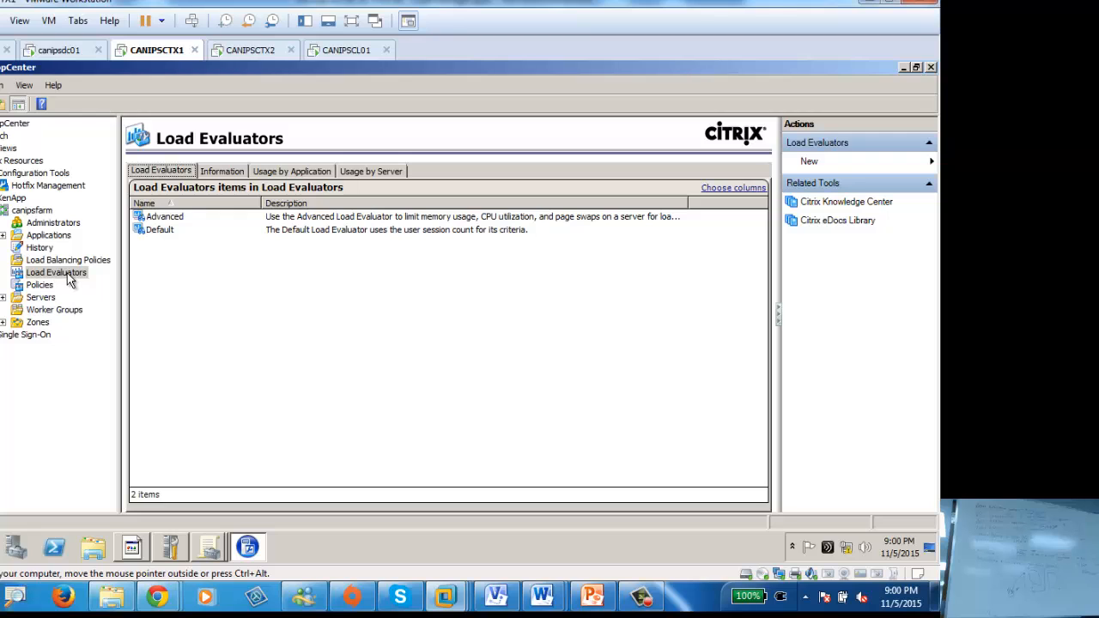
Step: Return to Load Balancing Policies, then present the Group Policy Integration slide full-screen in PowerPoint
left_click(69, 261)
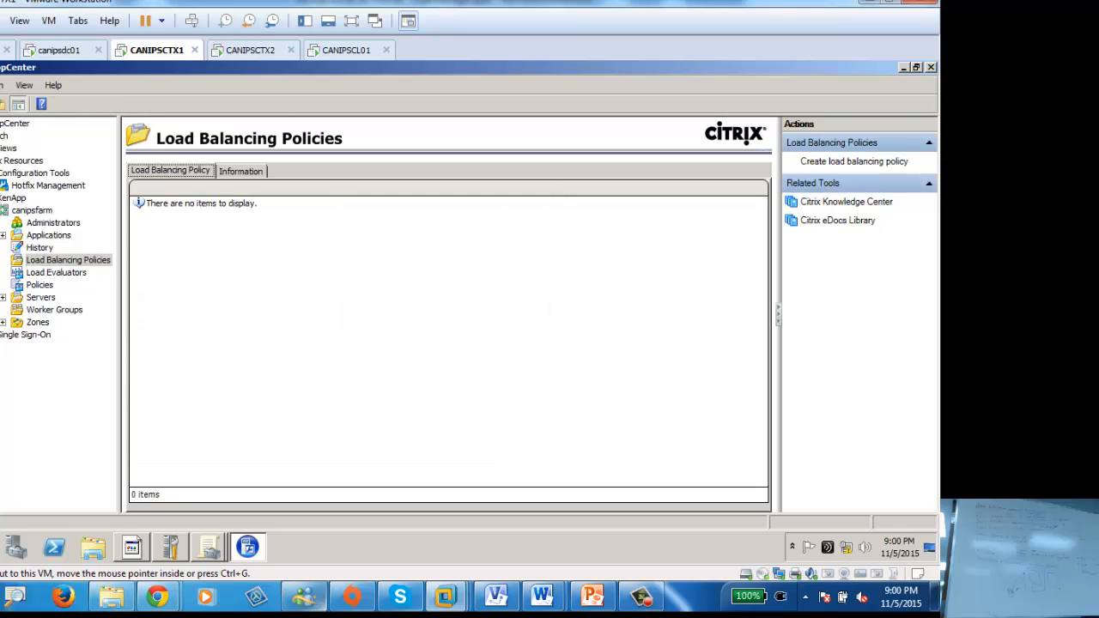
left_click(593, 596)
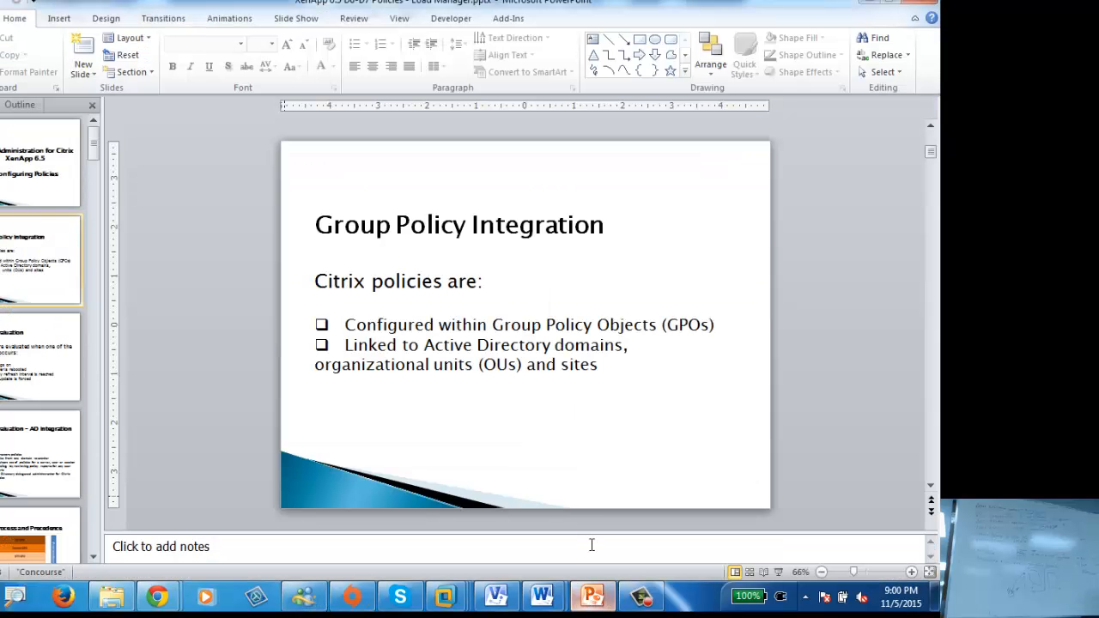
left_click(779, 572)
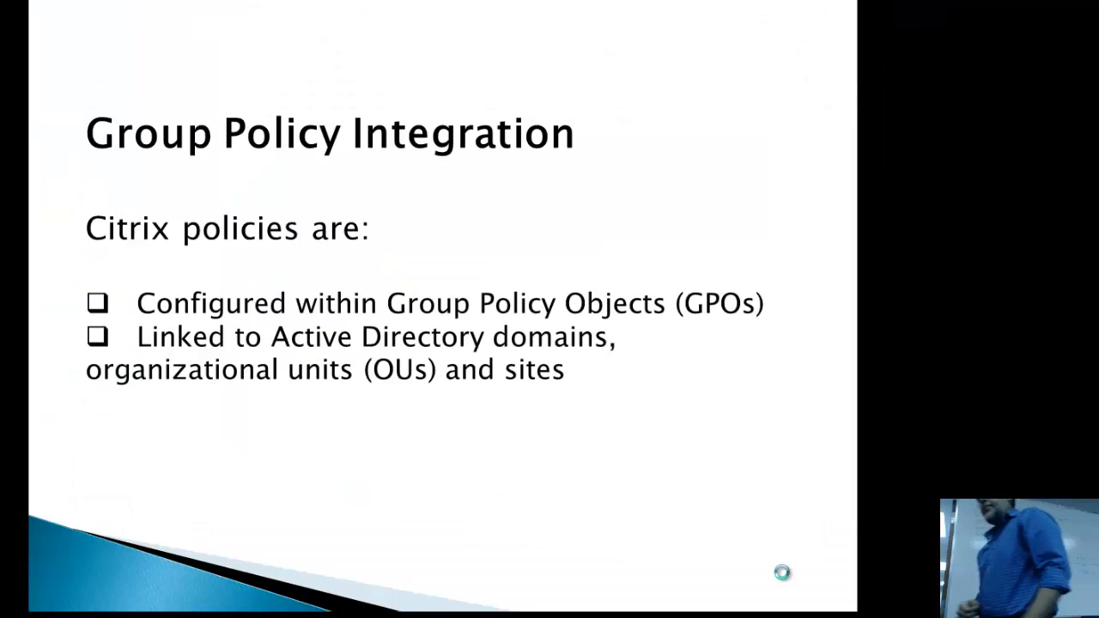
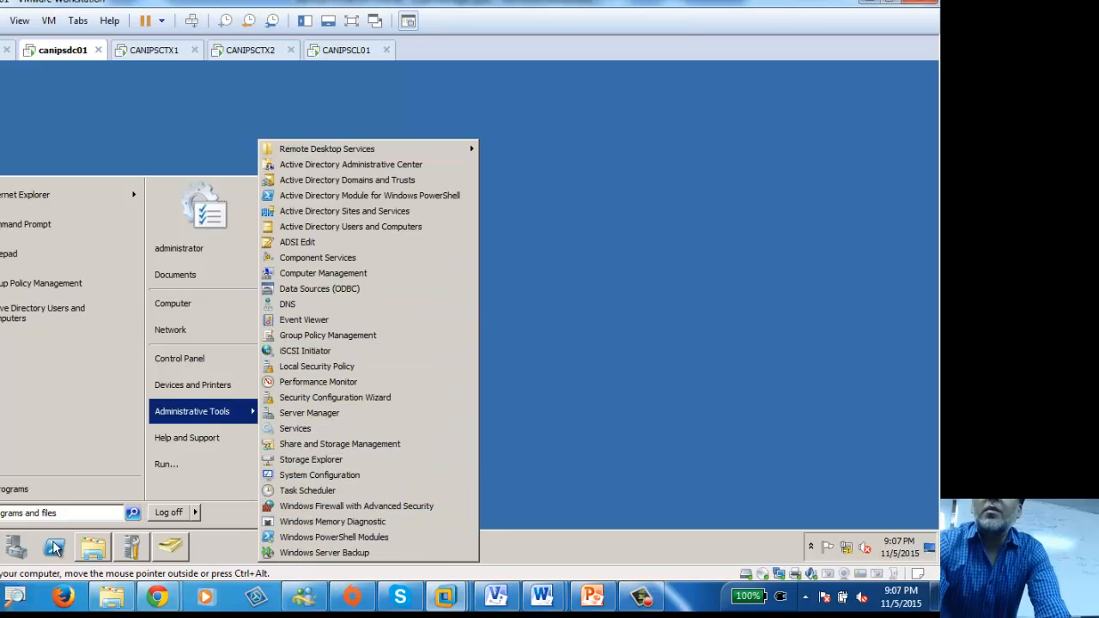
Step: Launch a blank MMC console (Console1) by searching for mmc from the Start menu
left_click(55, 513)
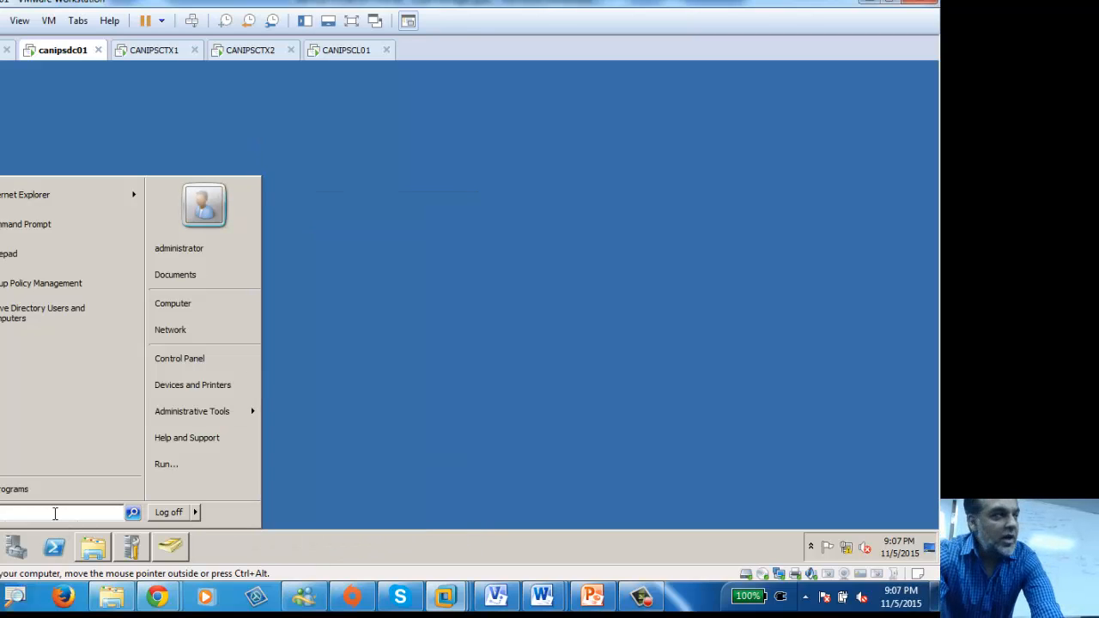
type("mmc")
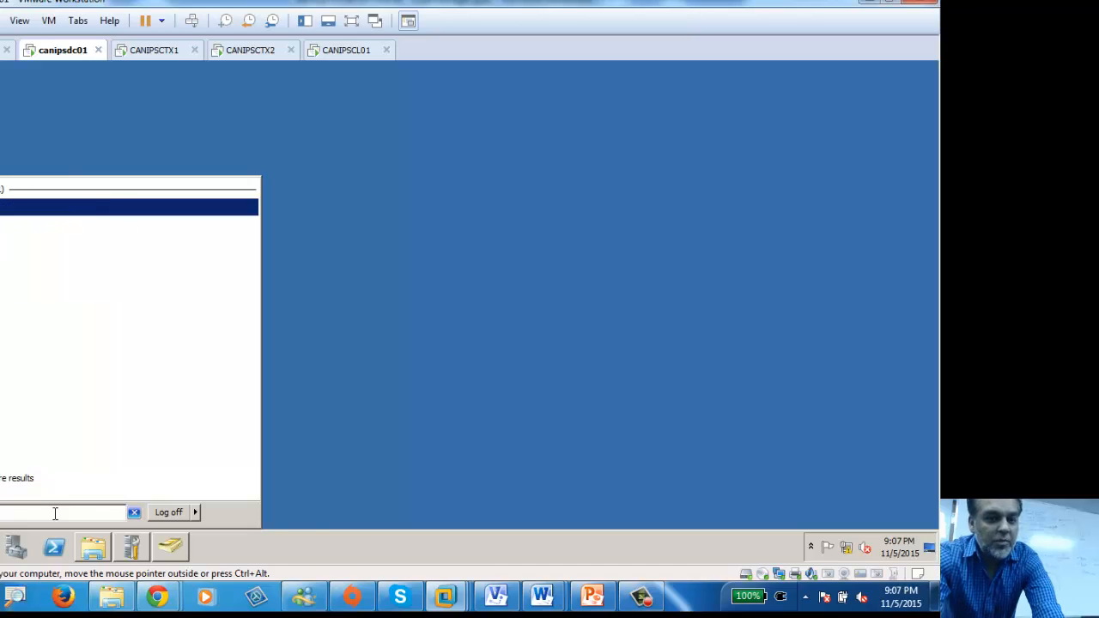
key("Return")
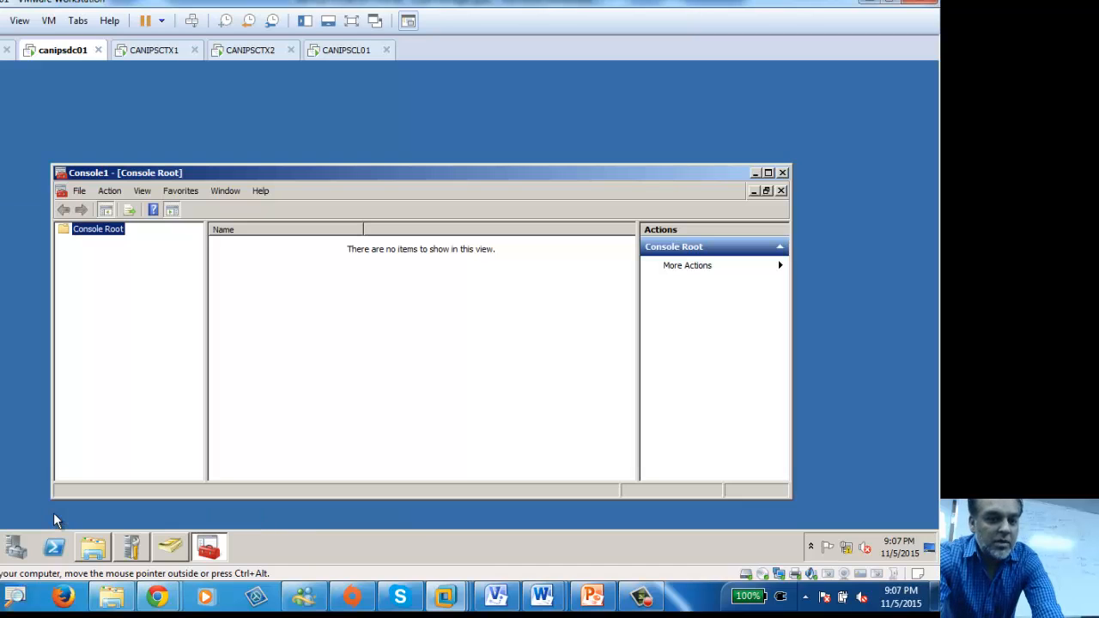
left_click(79, 191)
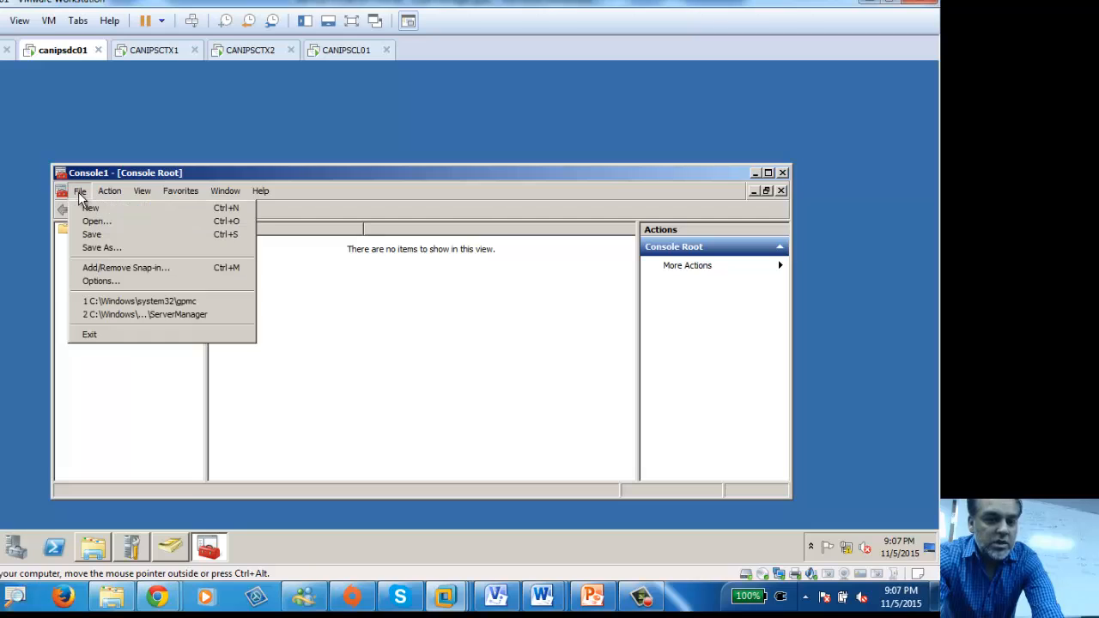
Step: Add the Resultant Set of Policy snap-in to Console1 through the Add/Remove Snap-in dialog
left_click(114, 269)
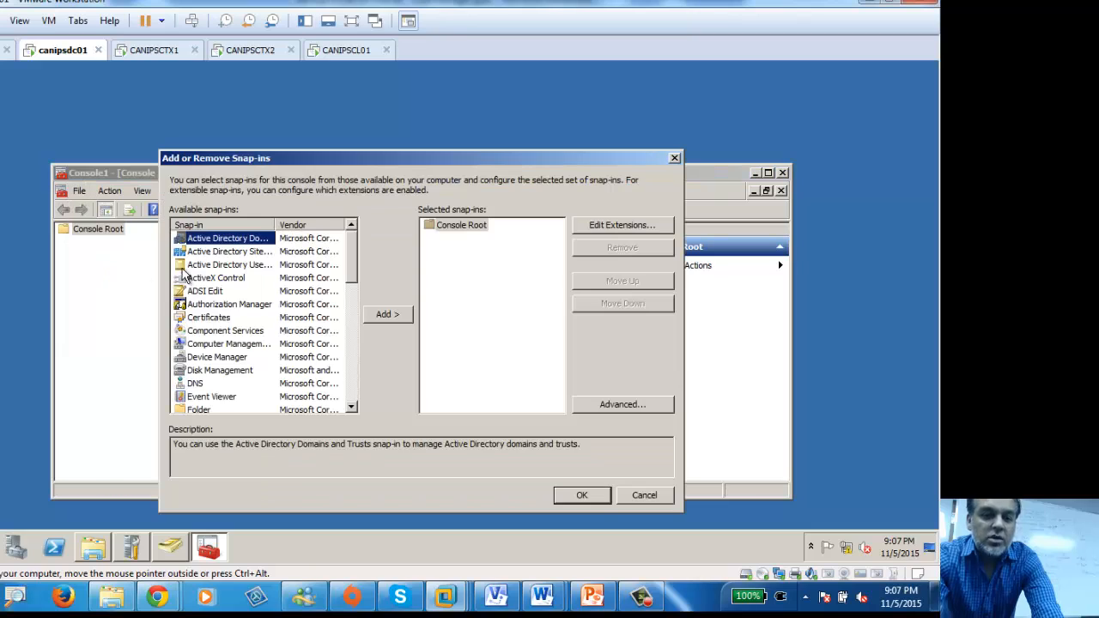
left_click(234, 357)
scroll(249, 361, "down", 4)
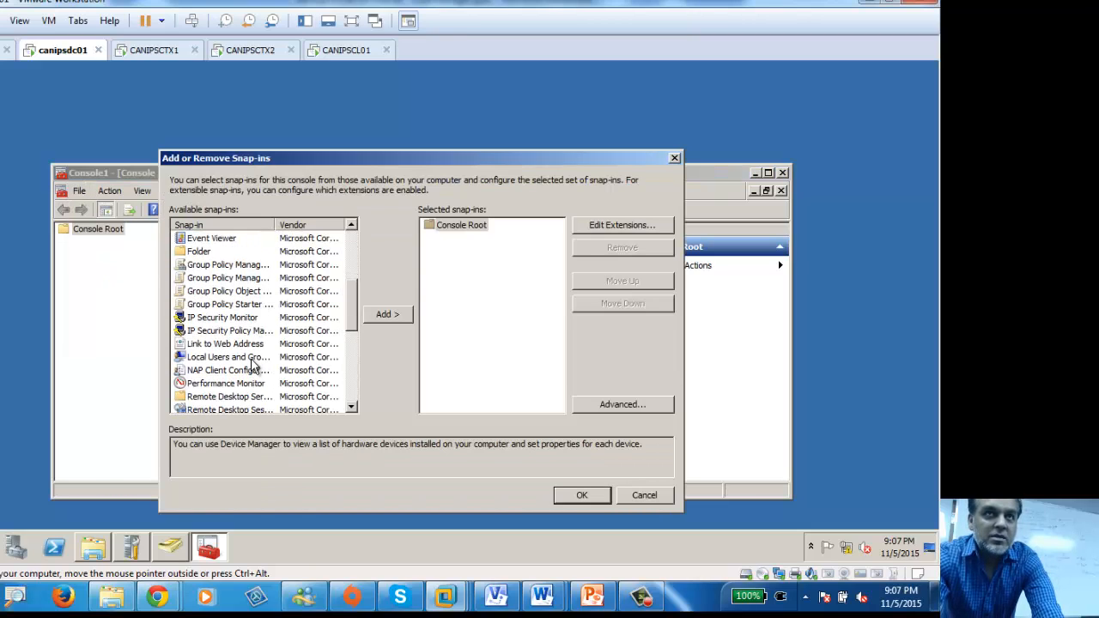
scroll(236, 367, "down", 1)
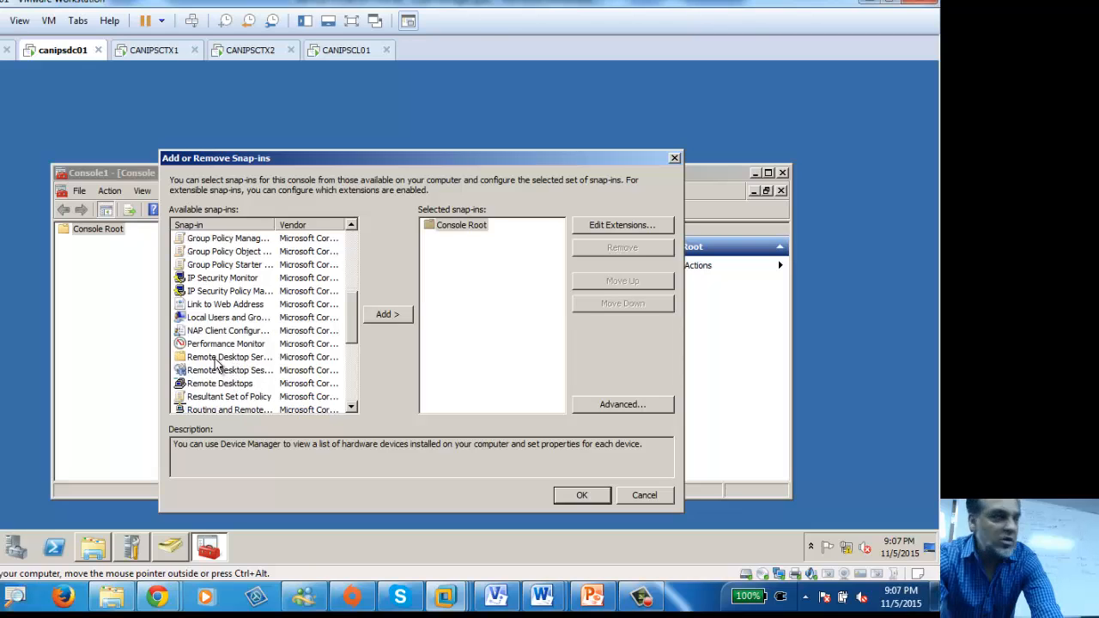
left_click(216, 399)
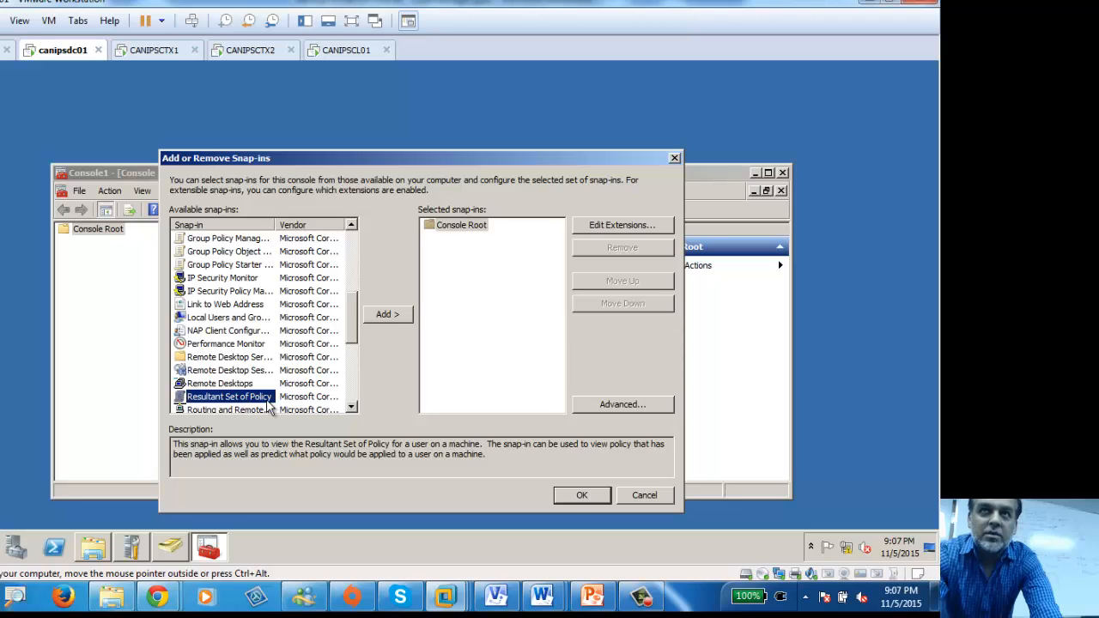
left_click(386, 315)
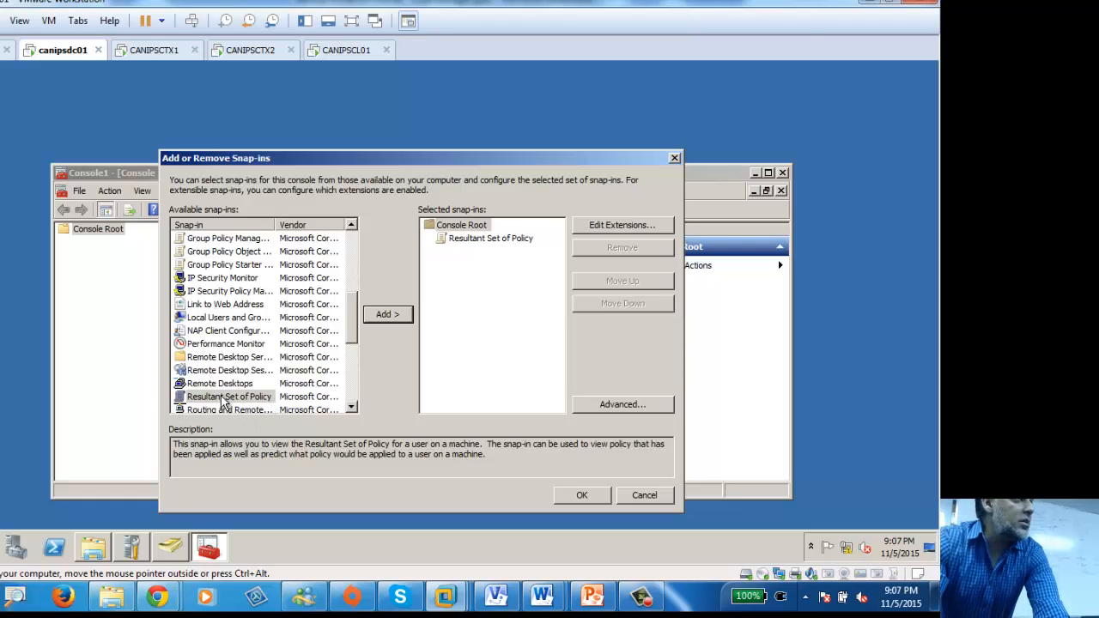
left_click(579, 495)
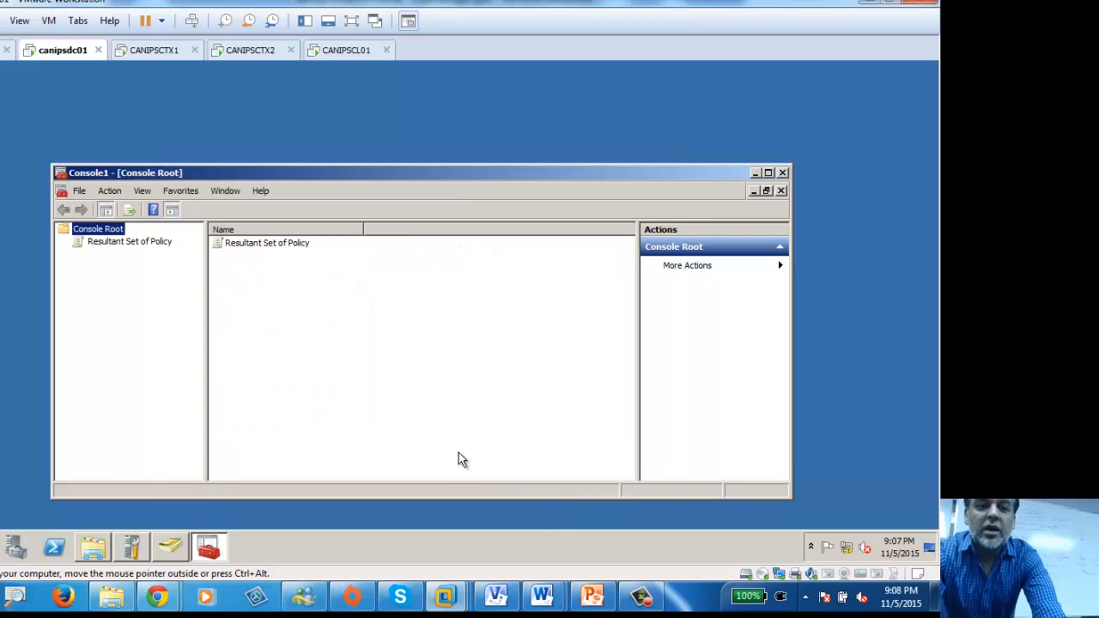
Step: Maximize the console and display the Resultant Set of Policy node
left_click(79, 191)
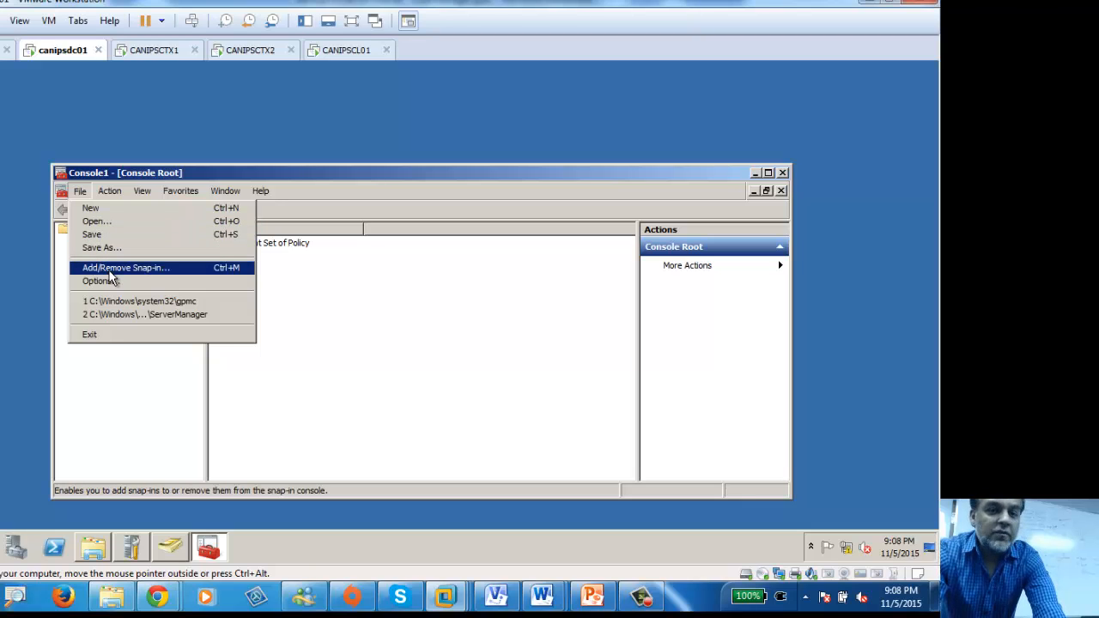
left_click(348, 177)
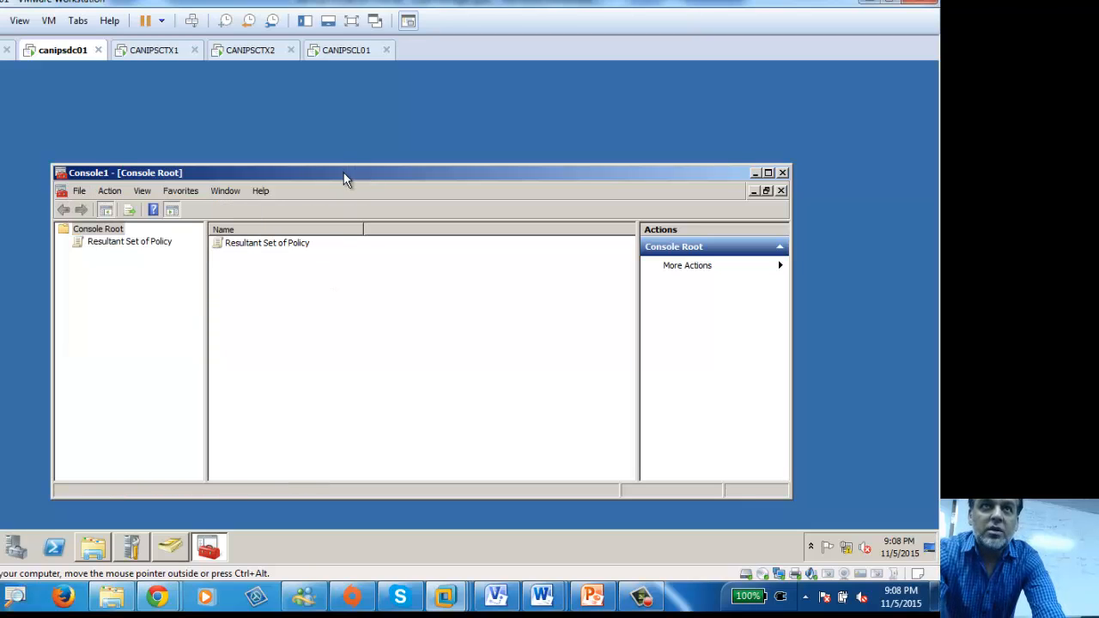
double_click(343, 173)
left_click(4, 138)
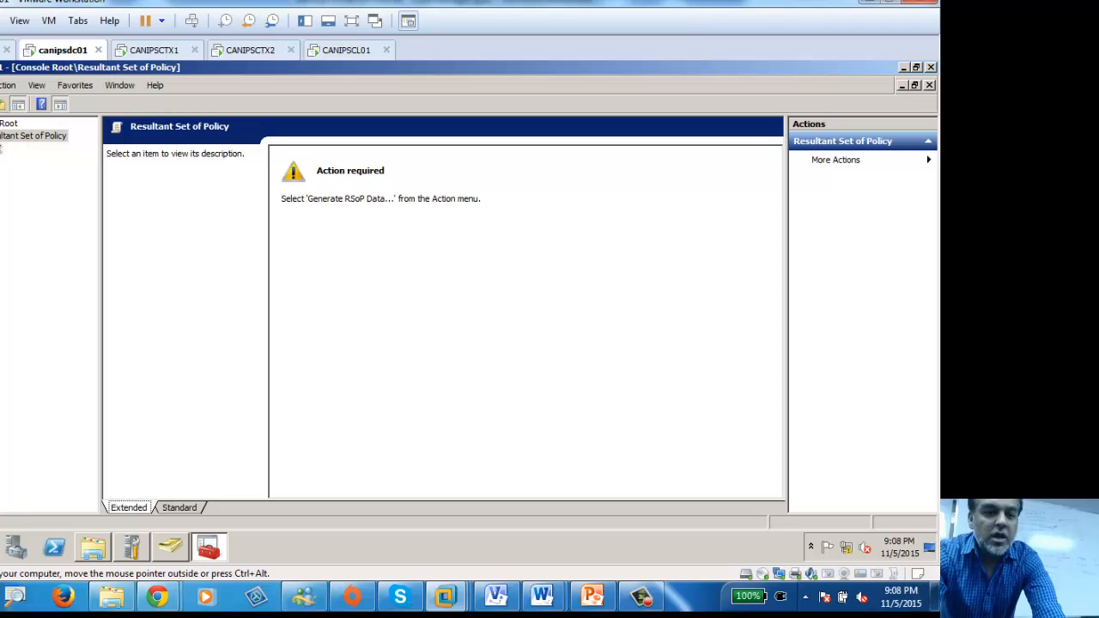
Step: Run the Generate RSoP Data wizard to show results for administrator on CANIPSDC01
right_click(20, 140)
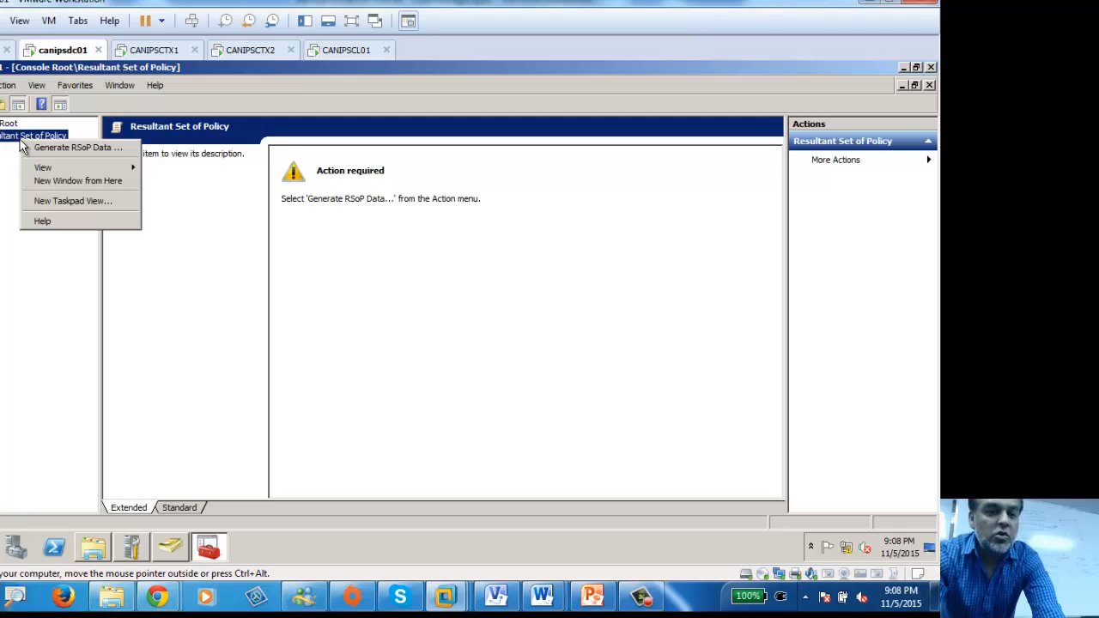
left_click(82, 149)
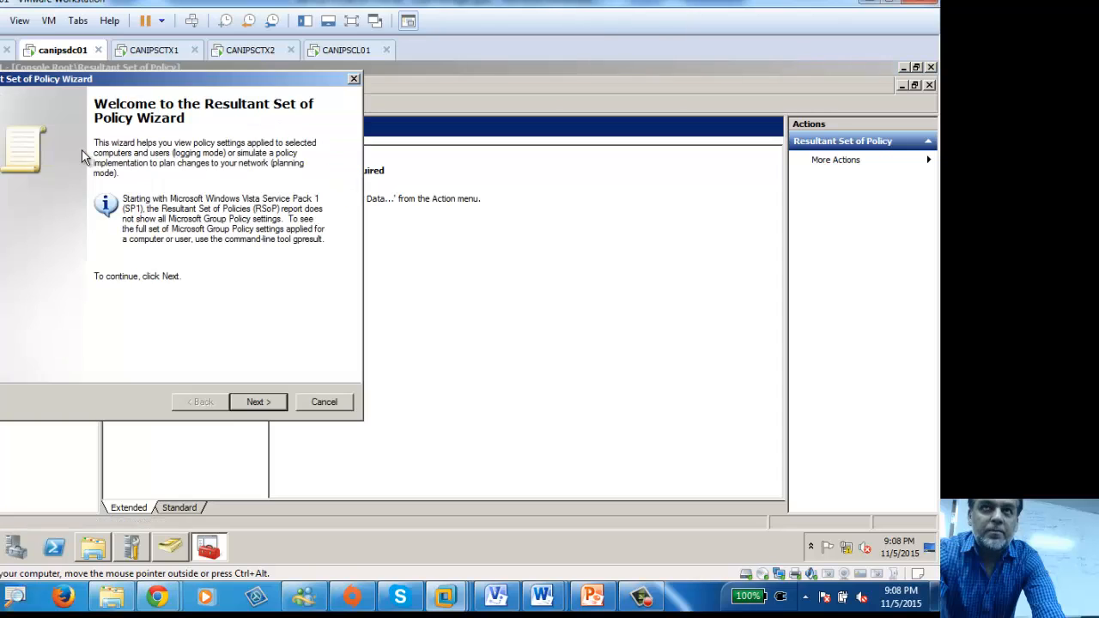
left_click(259, 400)
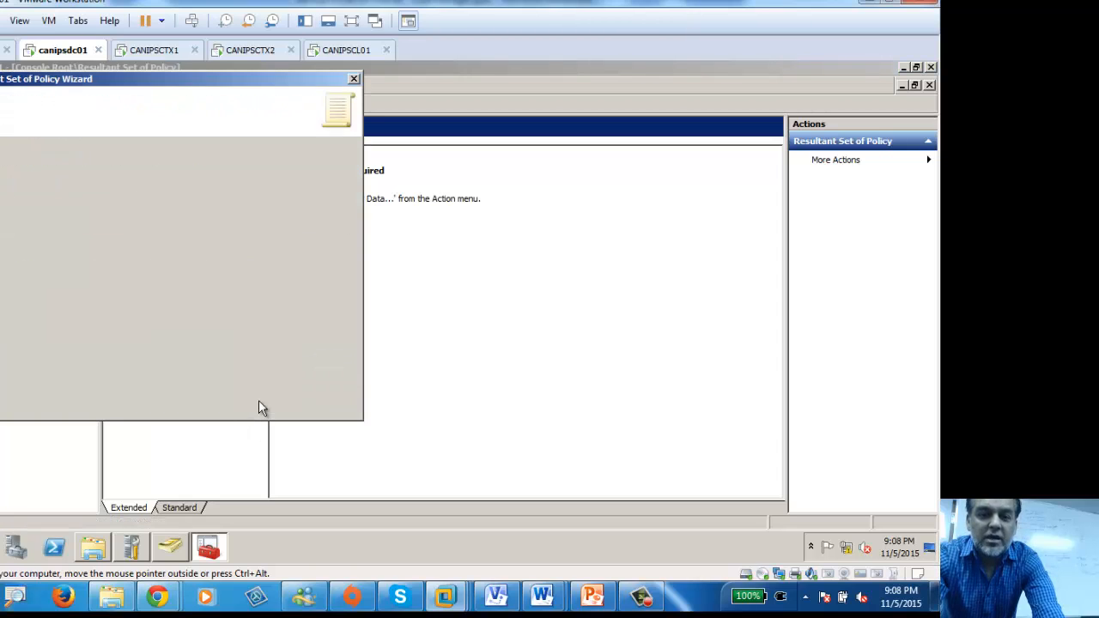
left_click(257, 401)
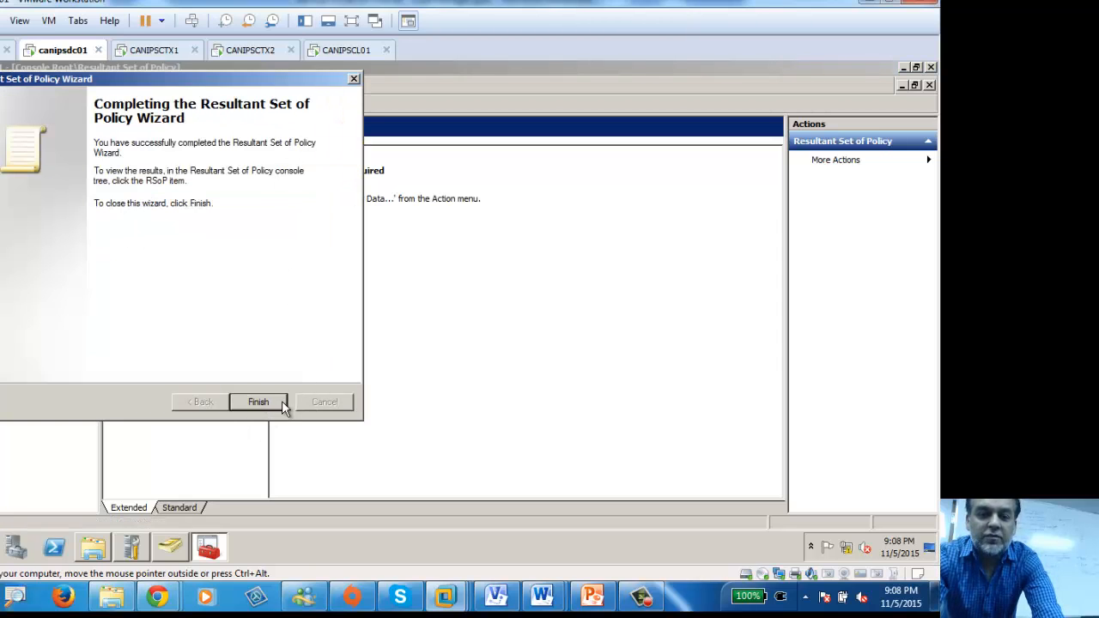
left_click(280, 403)
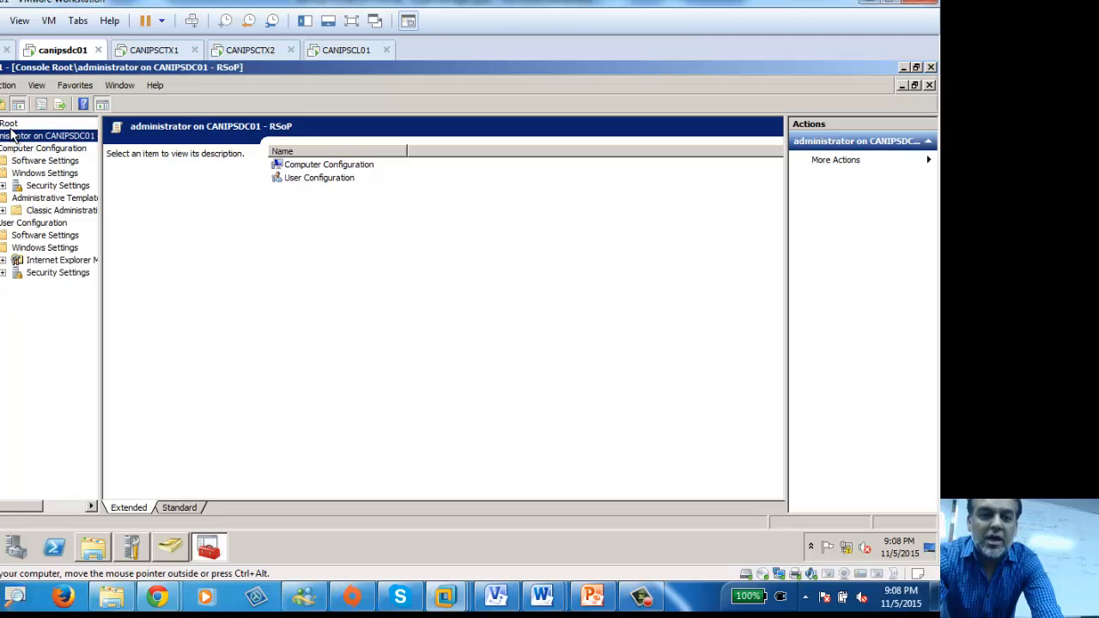
Step: Review the Add/Remove Snap-in list without adding anything, then restore the RSoP console window
left_click(0, 85)
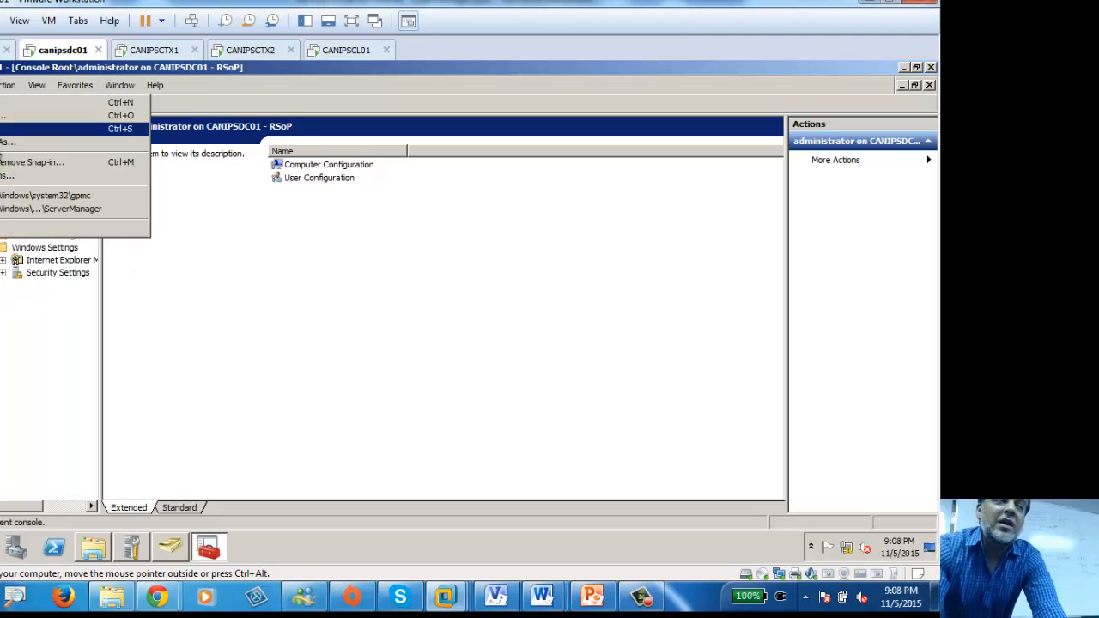
left_click(35, 163)
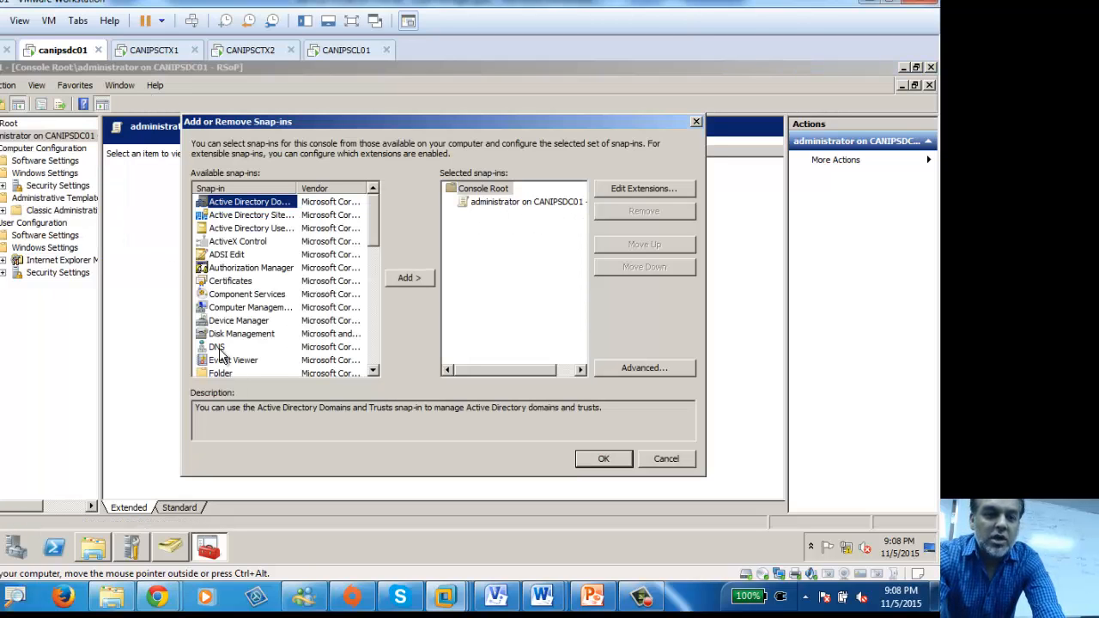
left_click(249, 310)
scroll(261, 330, "down", 7)
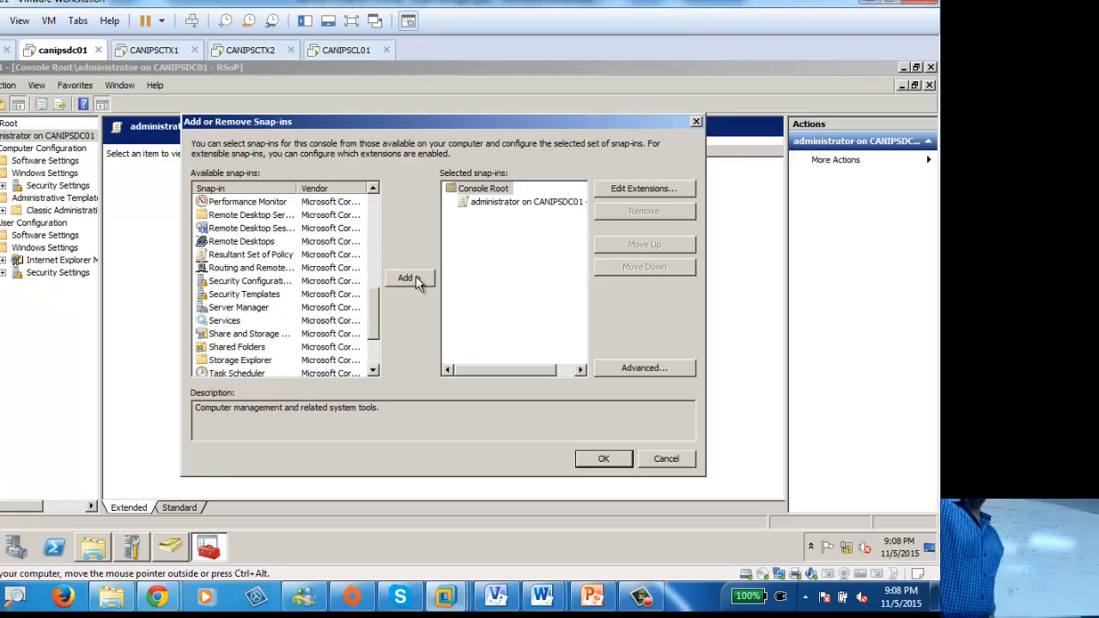
left_click(688, 460)
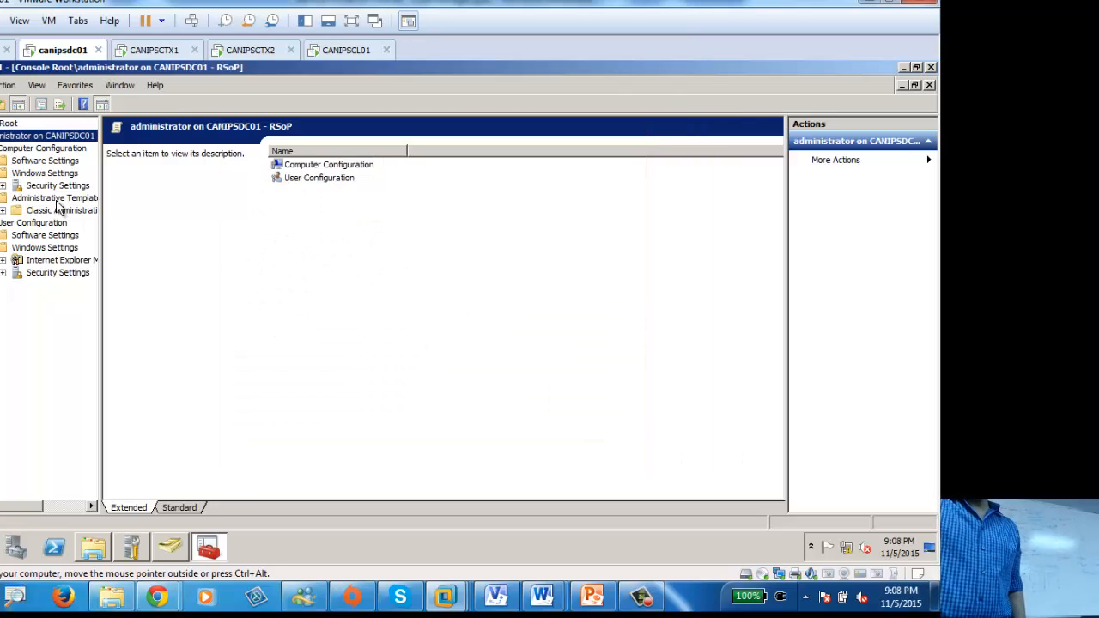
right_click(15, 136)
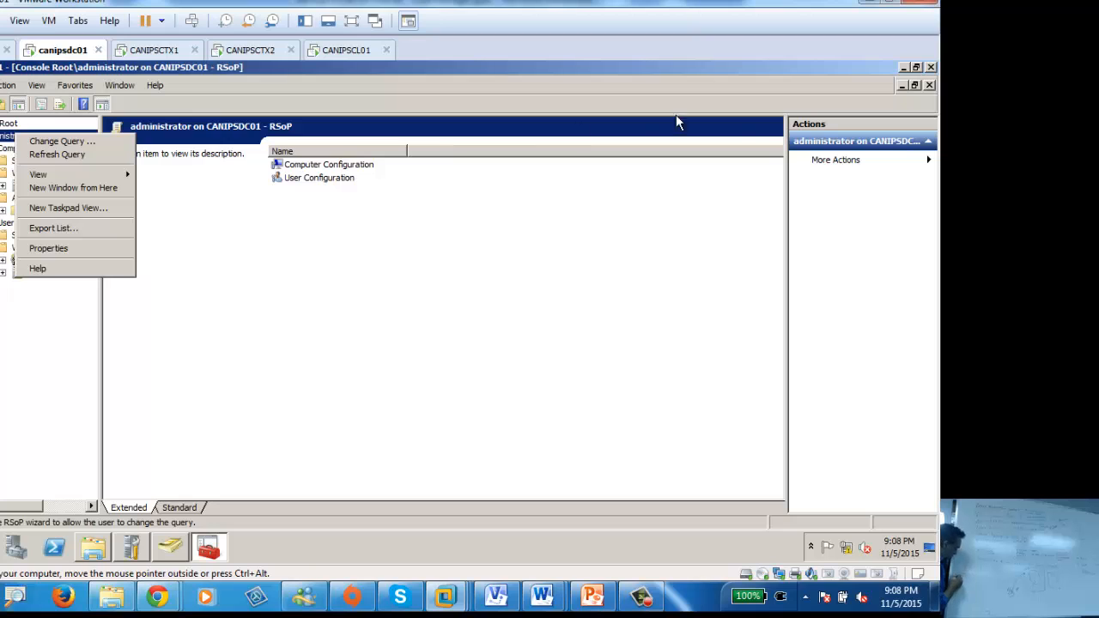
double_click(711, 68)
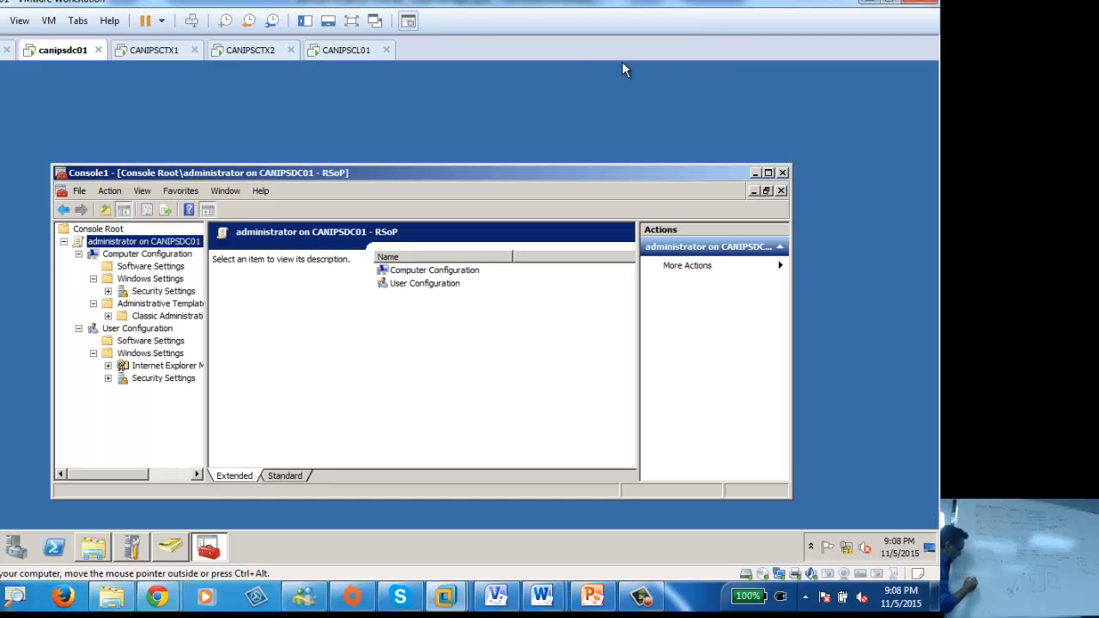
Step: Maximize the console, then present the Policy Evaluation – AD Integration slide full screen in PowerPoint
double_click(255, 173)
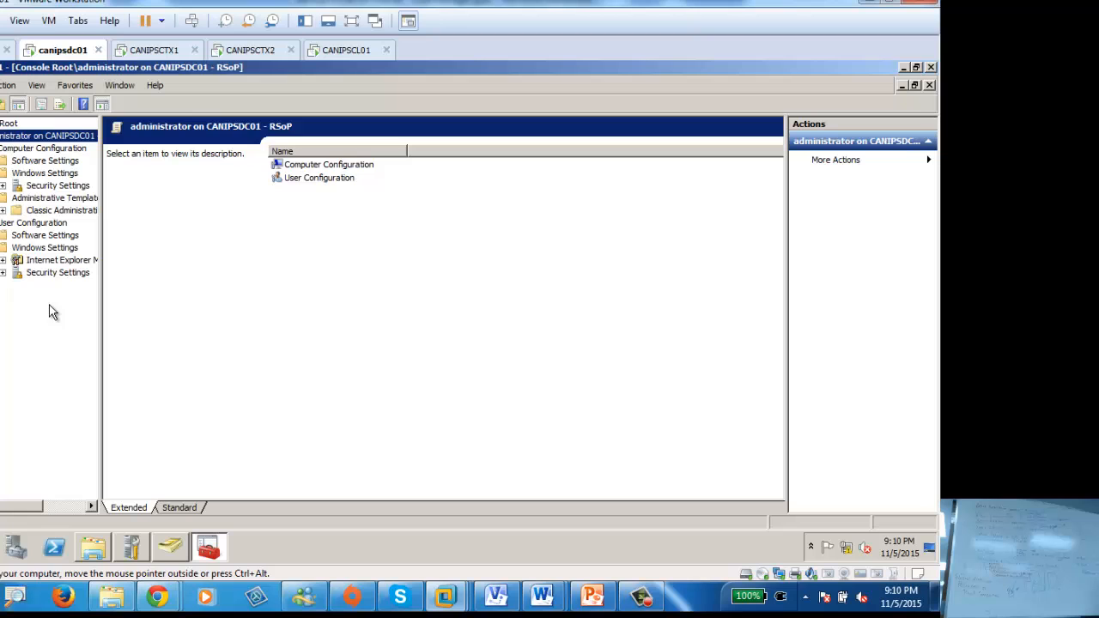
left_click(593, 596)
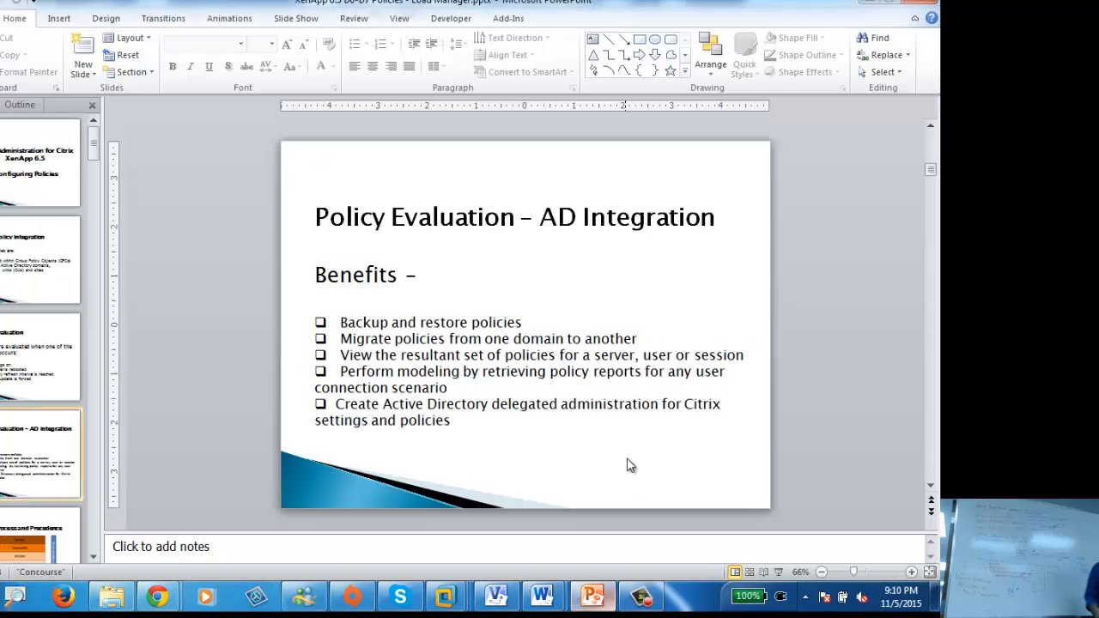
left_click(779, 572)
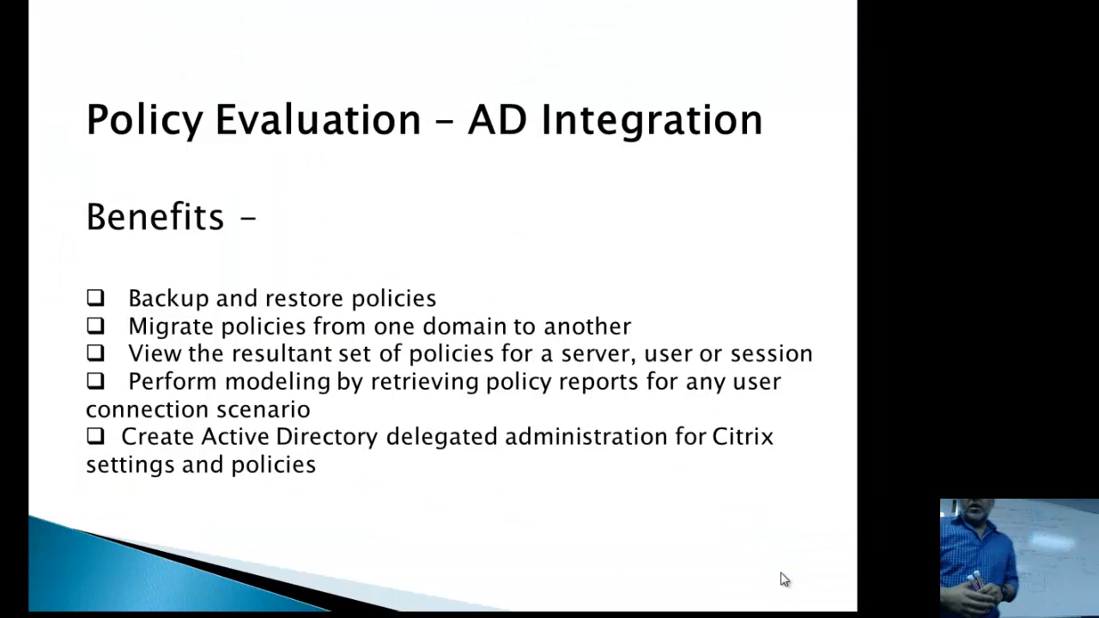
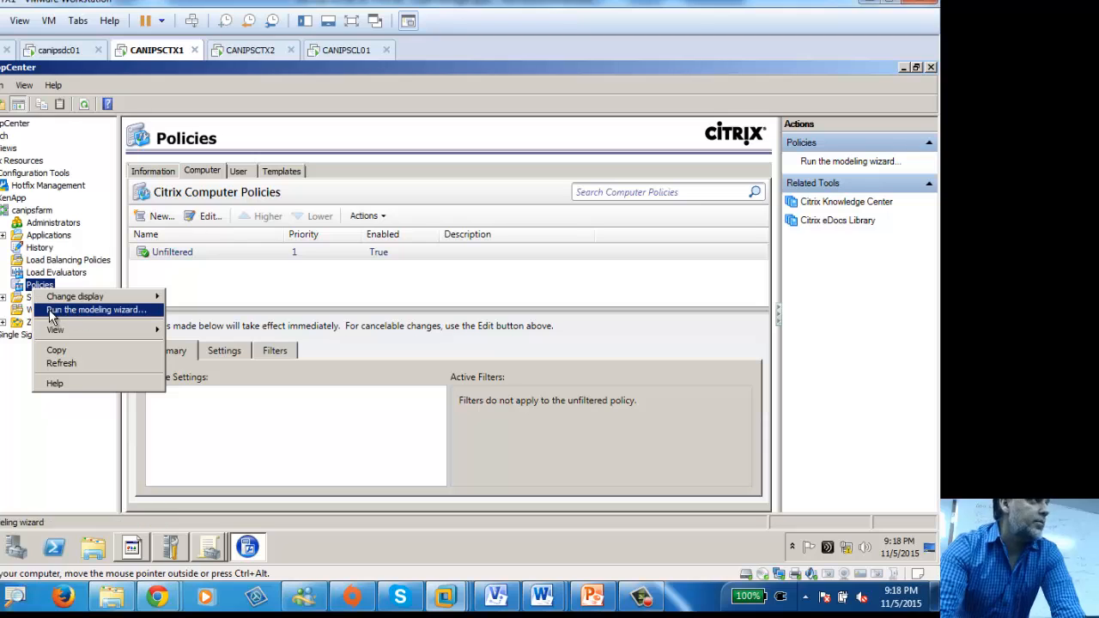
Step: Try the modeling wizard with Toronto as the computer container, then cancel without running
left_click(93, 316)
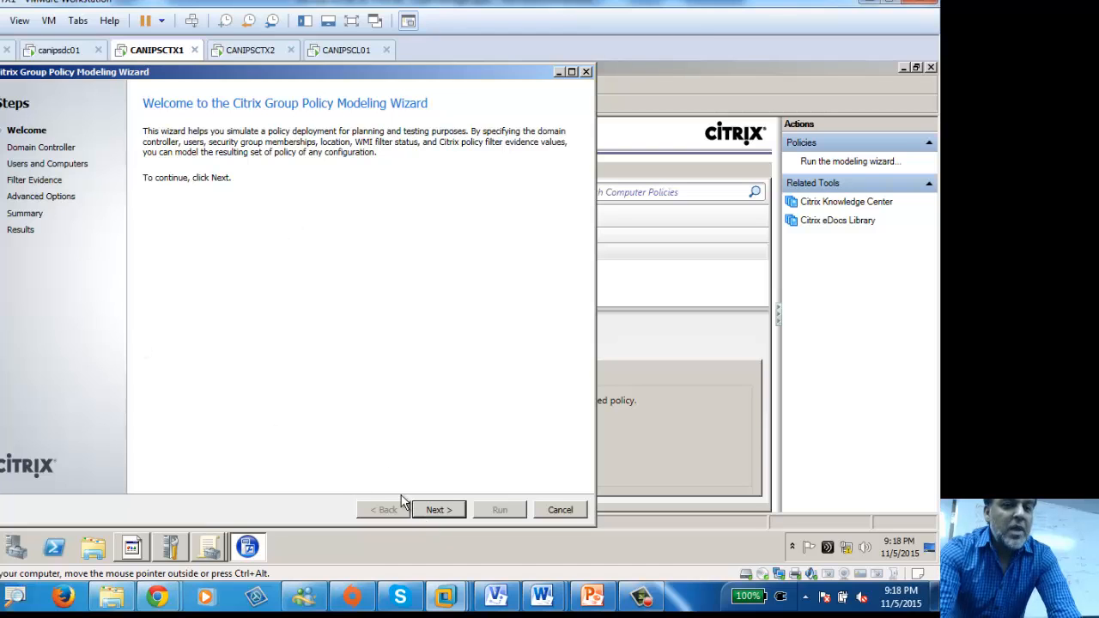
left_click(437, 510)
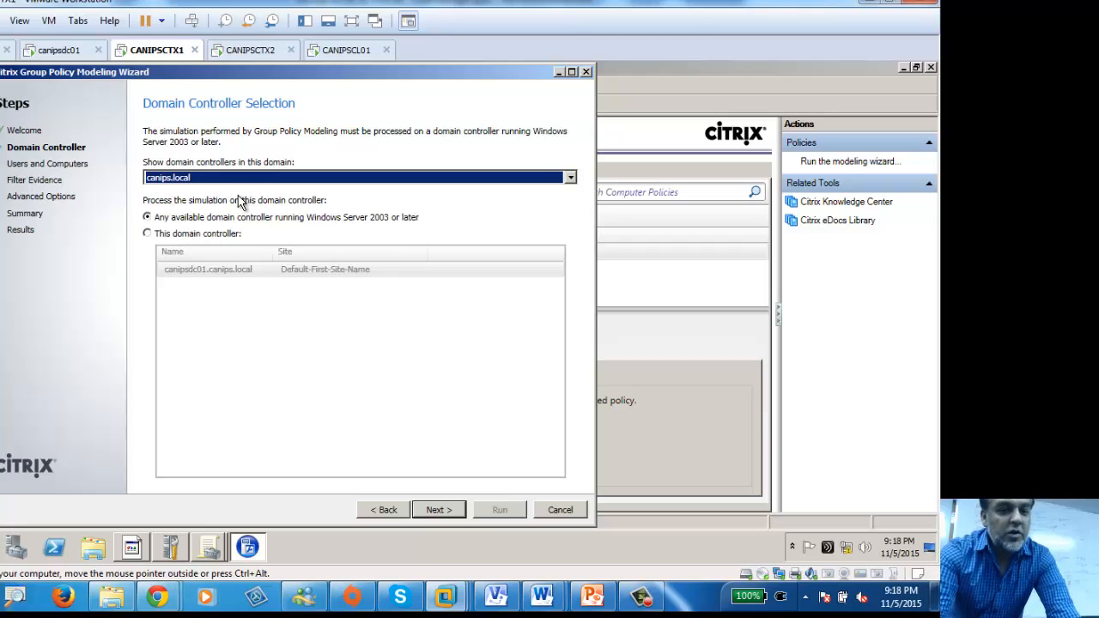
left_click(436, 512)
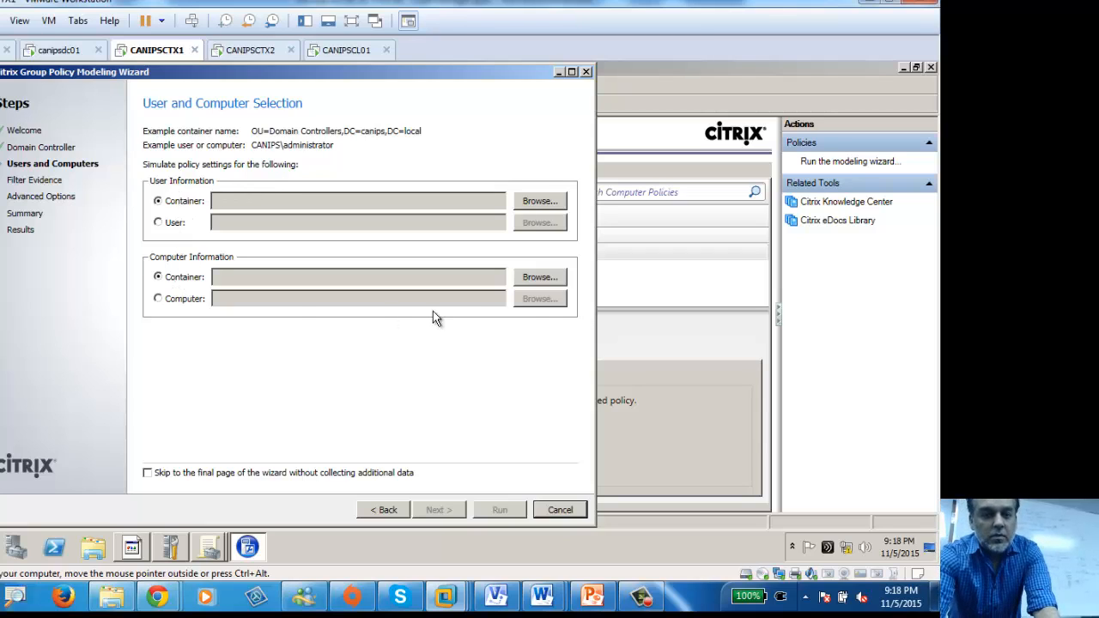
left_click(543, 281)
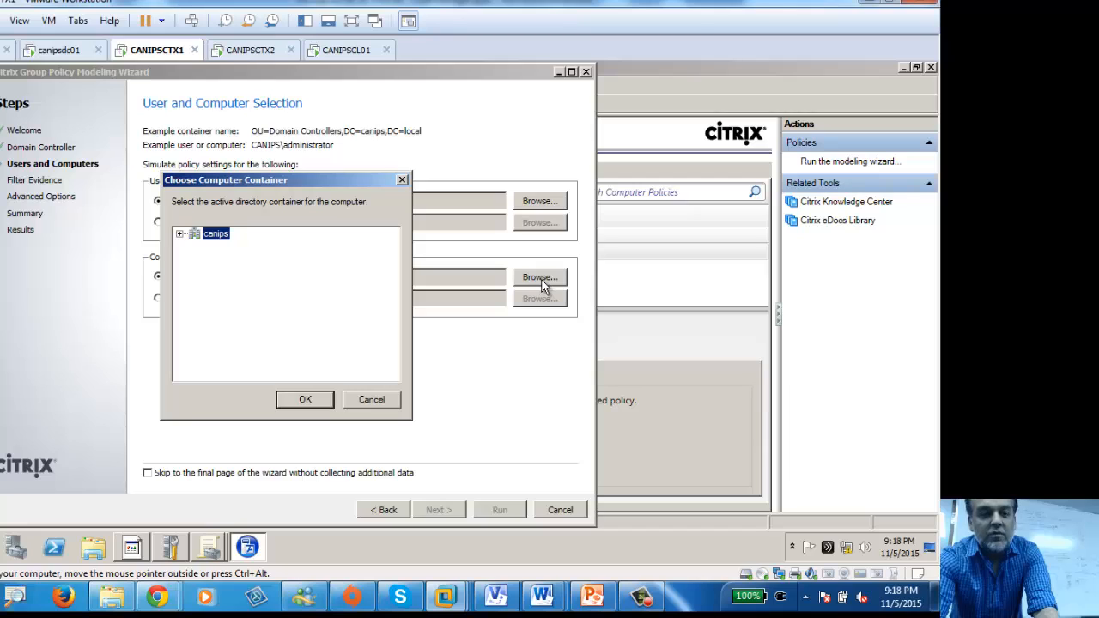
left_click(179, 234)
left_click(233, 321)
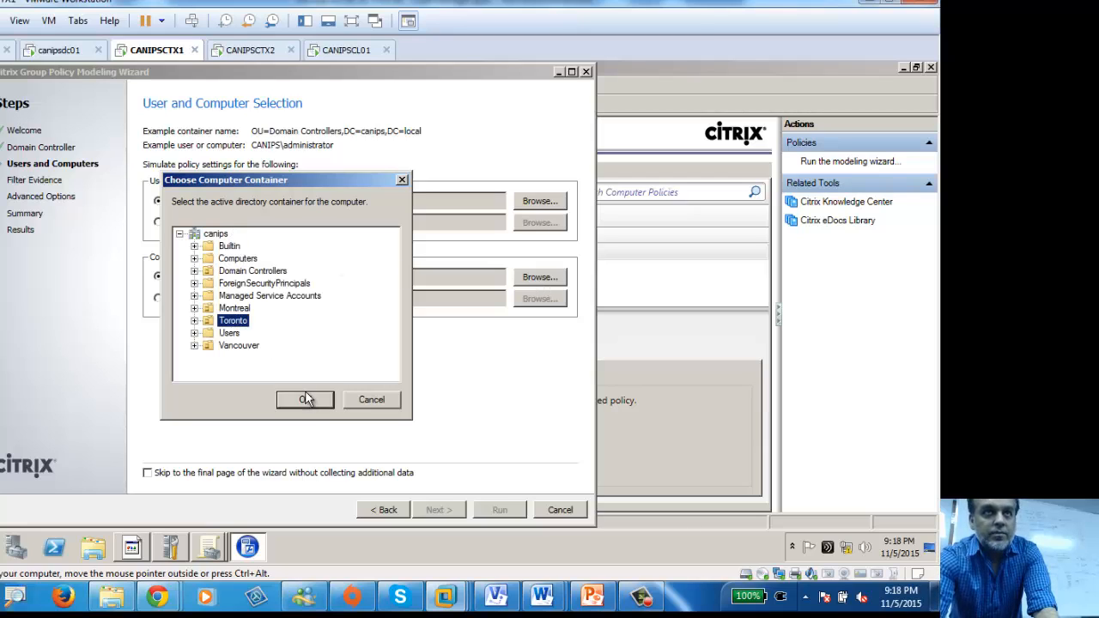
left_click(302, 399)
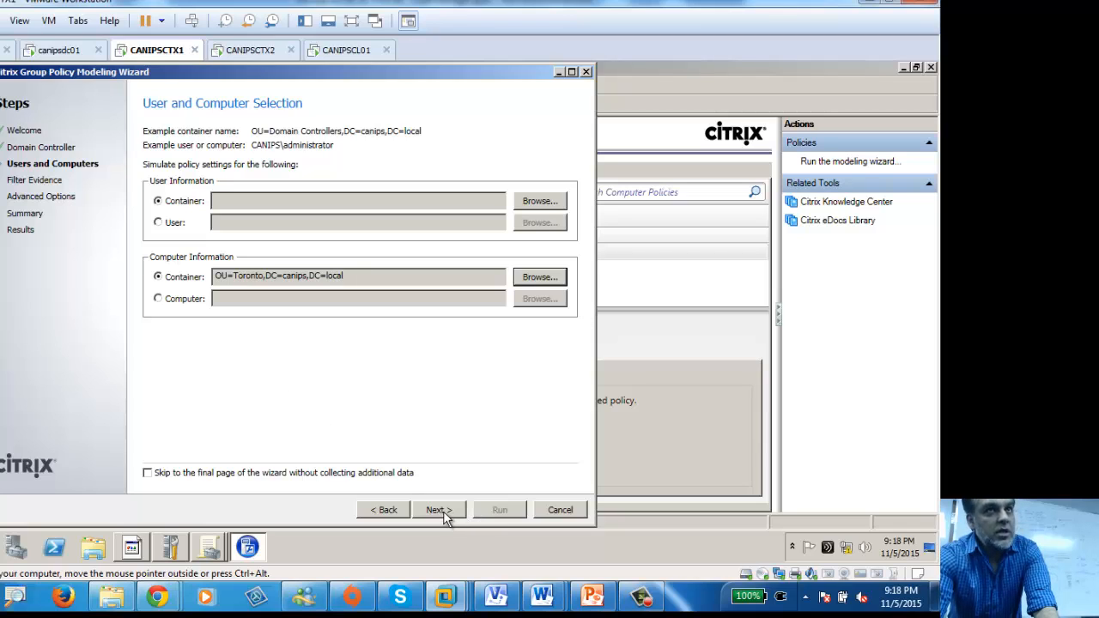
left_click(564, 512)
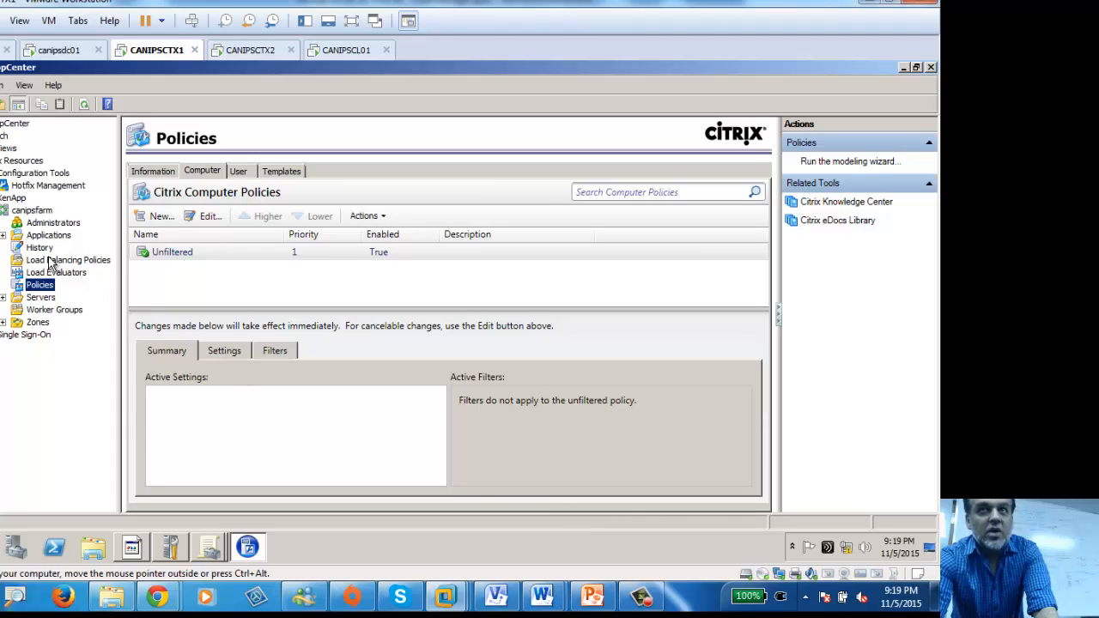
Step: Restart the modeling wizard from Policies and get past the Welcome and domain controller pages
right_click(27, 287)
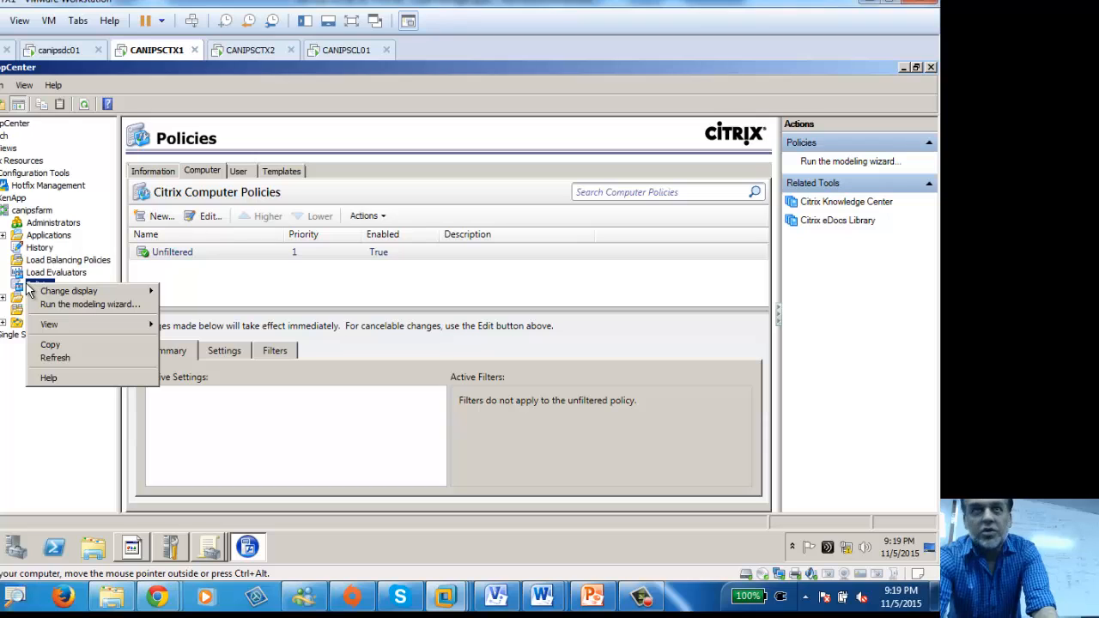
left_click(90, 305)
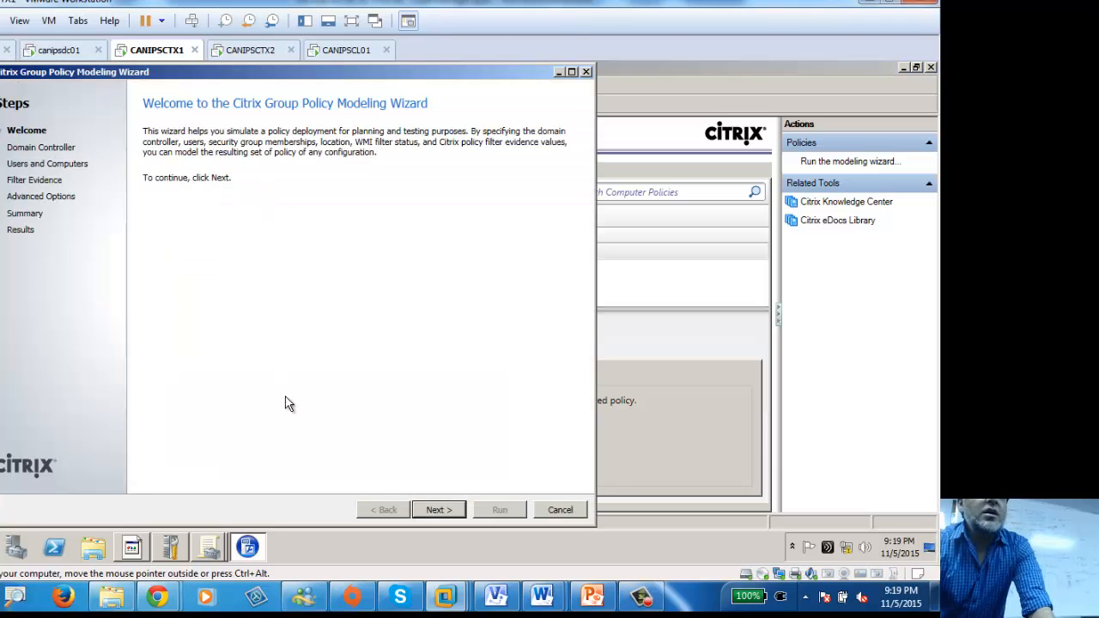
left_click(455, 512)
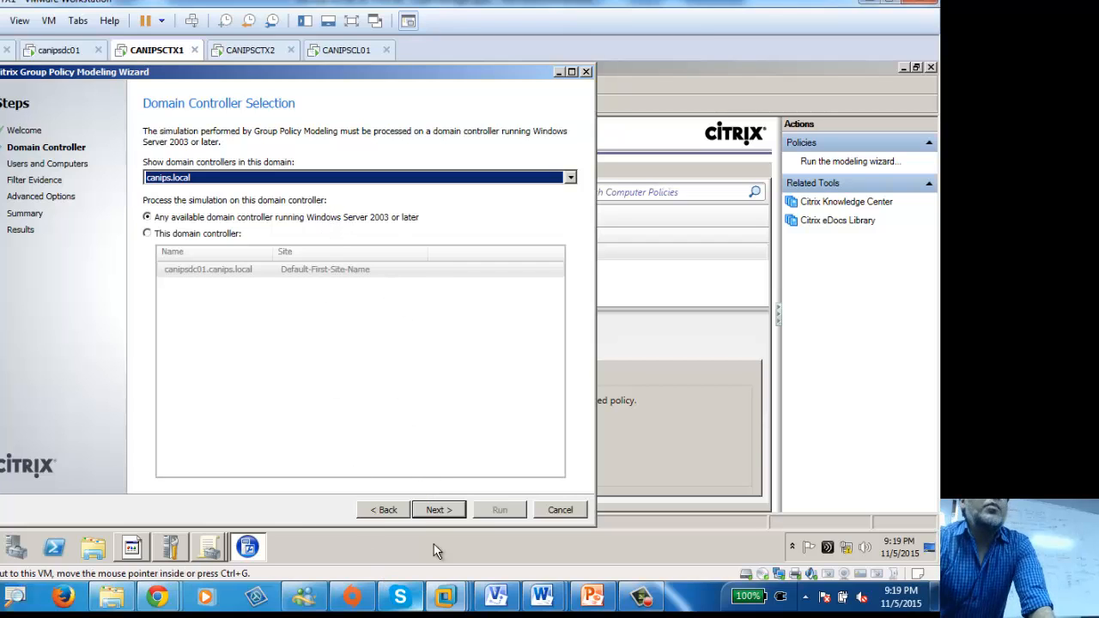
left_click(435, 509)
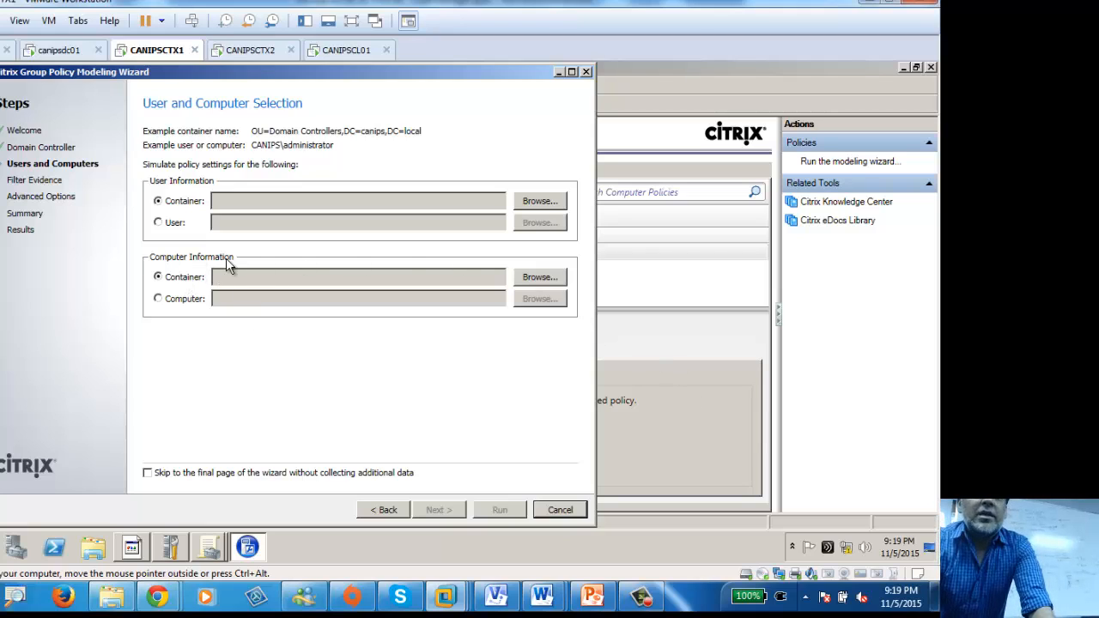
Step: Keep DC=canips,DC=local as the computer container, rejecting Toronto, and advance the wizard
left_click(516, 279)
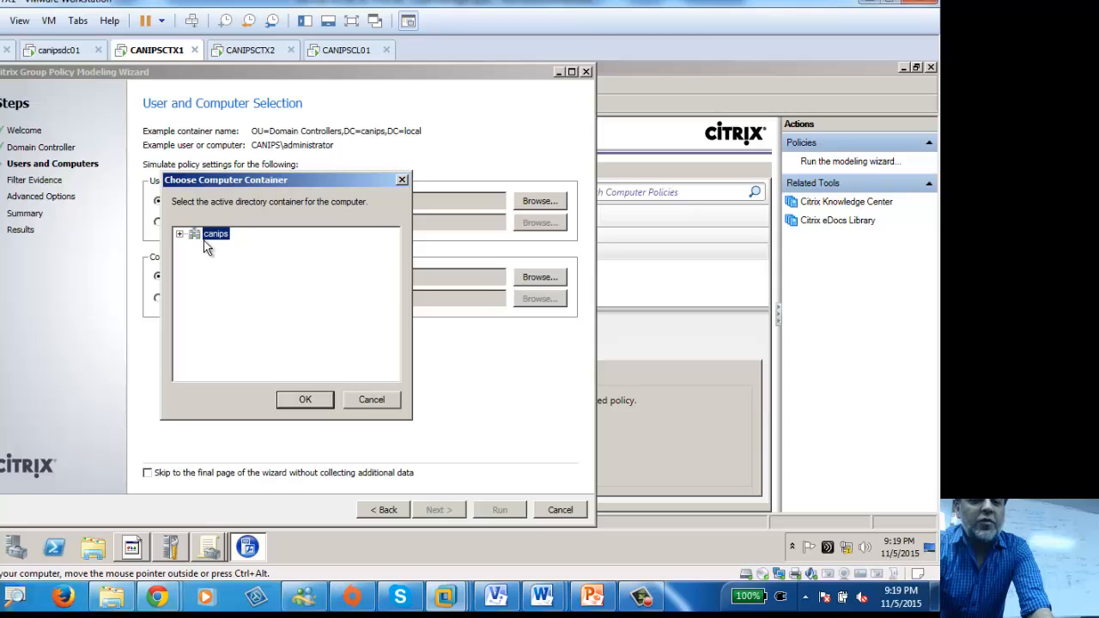
left_click(180, 233)
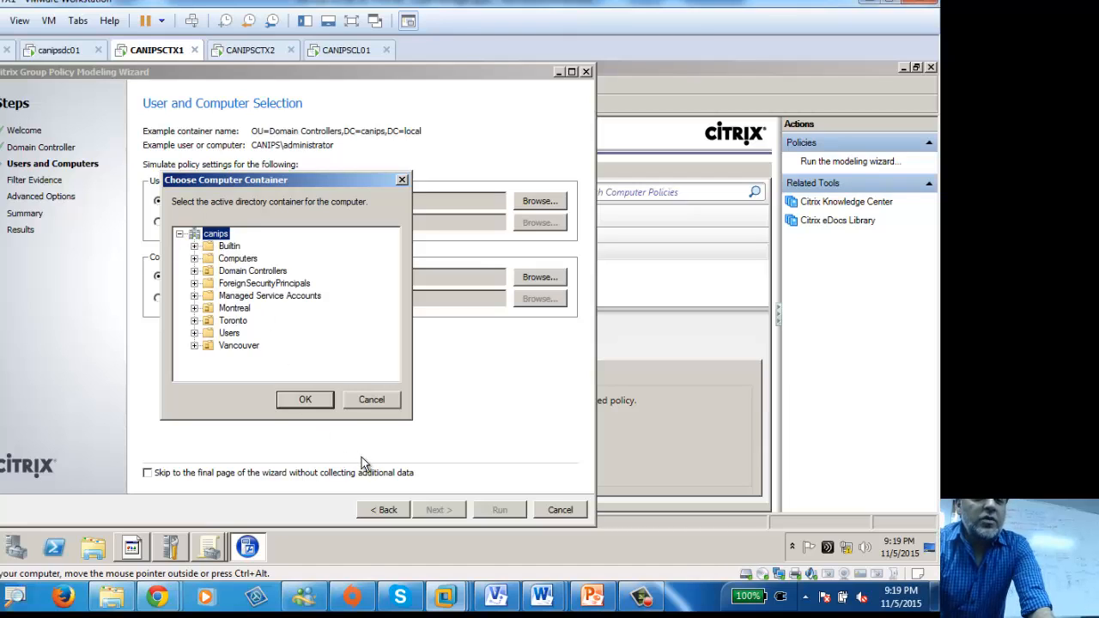
left_click(305, 400)
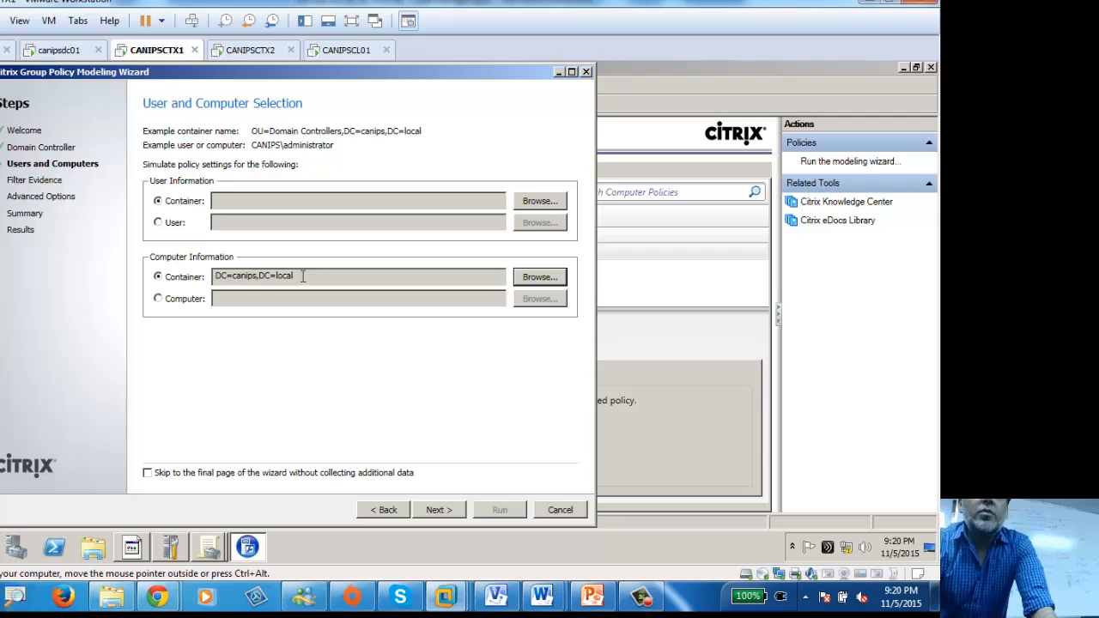
left_click(541, 277)
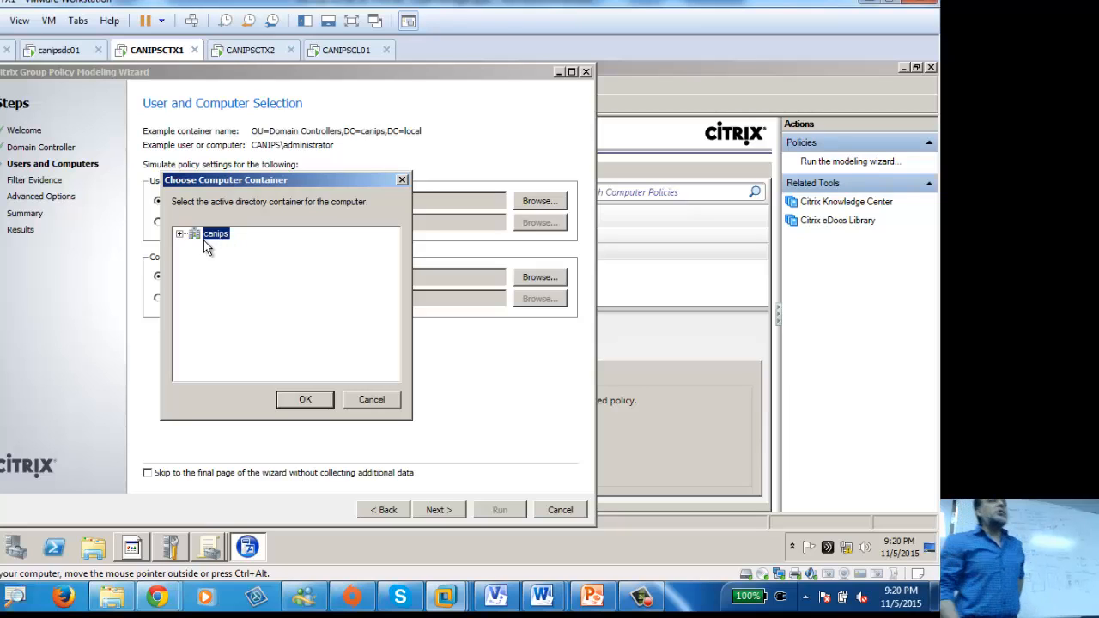
left_click(180, 234)
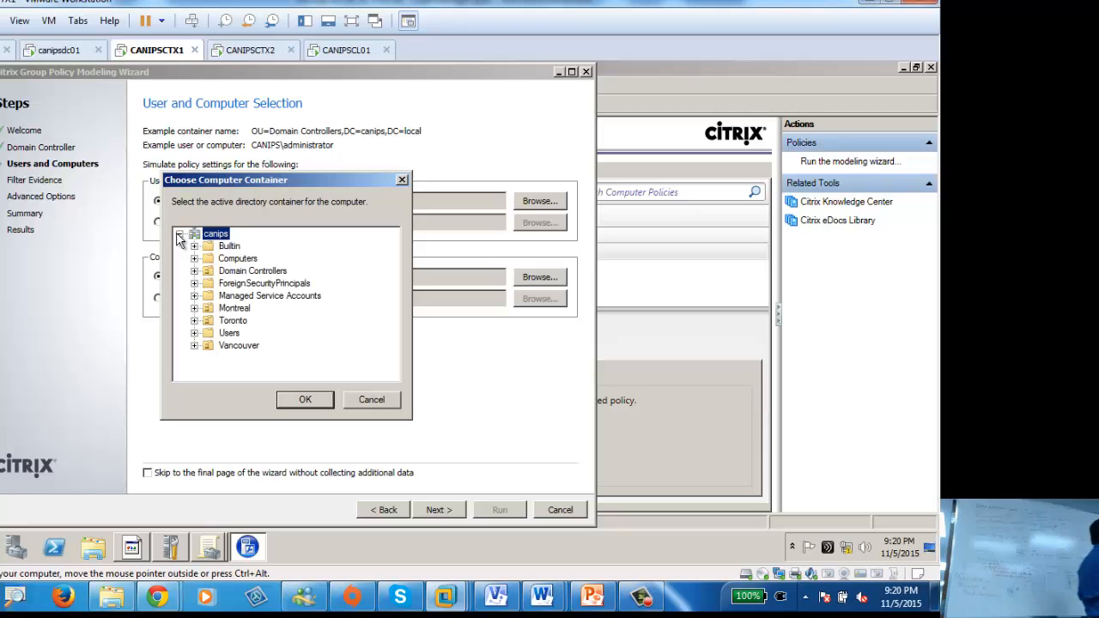
left_click(223, 323)
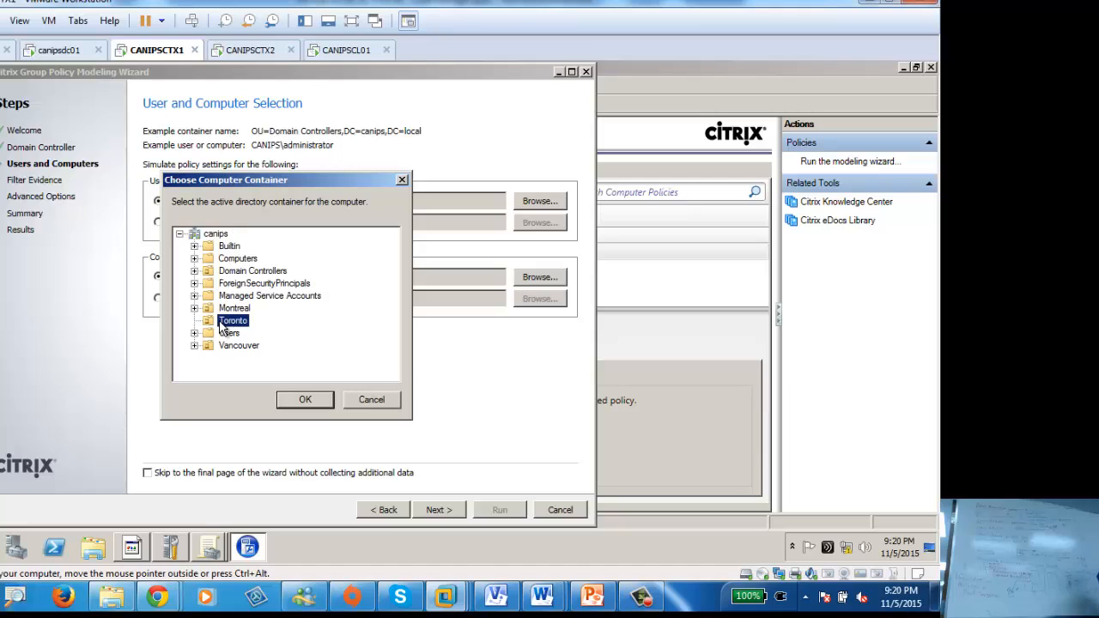
left_click(370, 401)
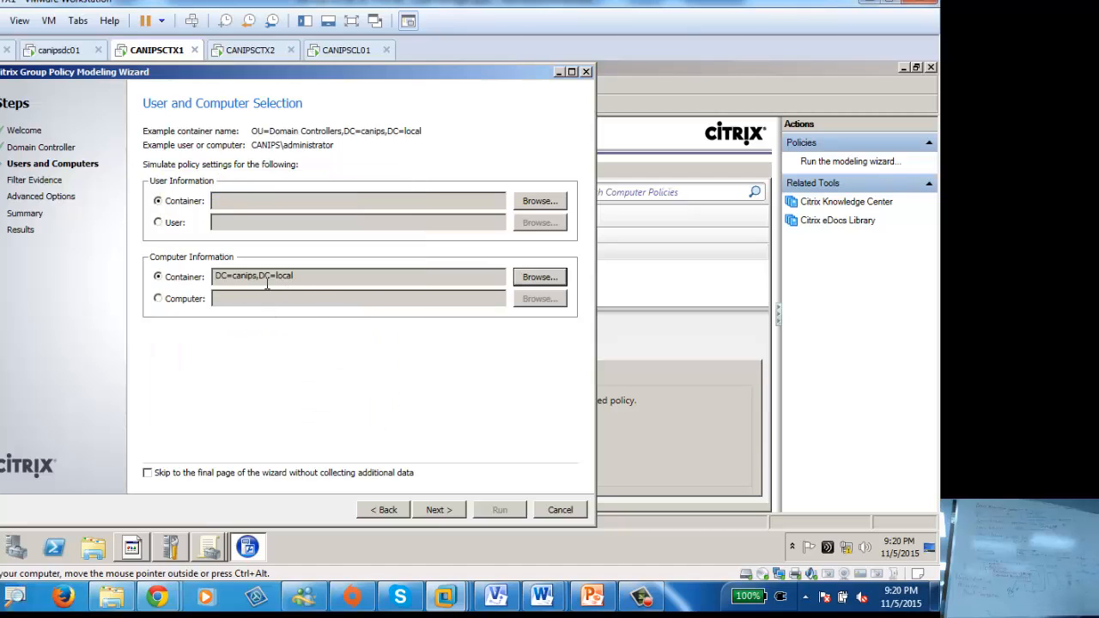
left_click(448, 513)
Step: Return to Filter Evidence Selections, leaving every evidence field blank
left_click(382, 510)
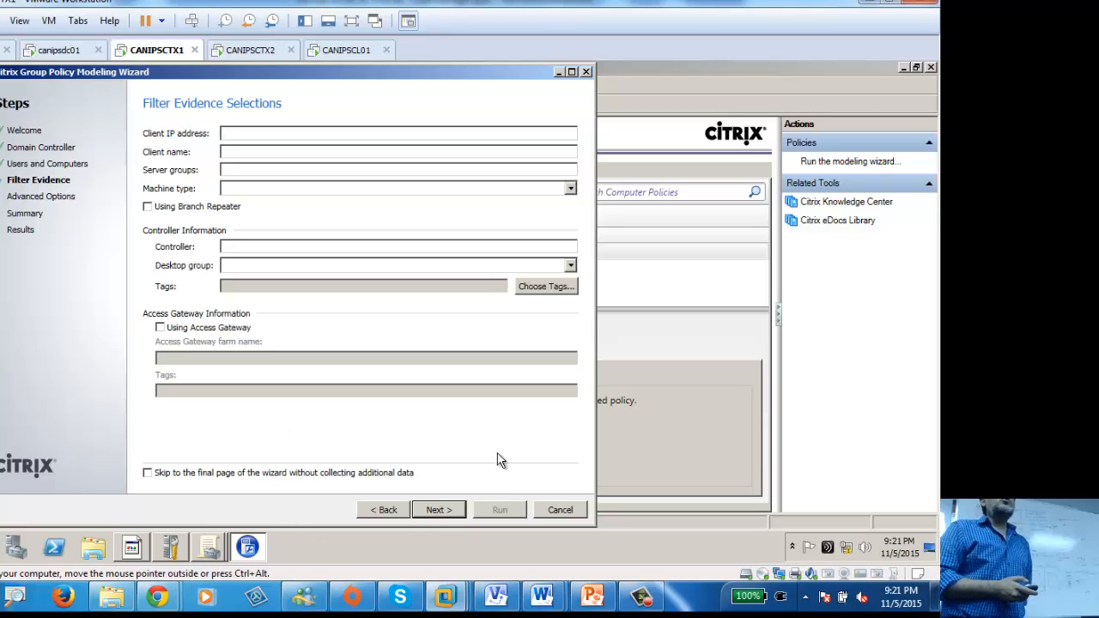
Step: Set the simulation site to Default-First-Site-Name with slow-link simulation left unchecked
left_click(440, 509)
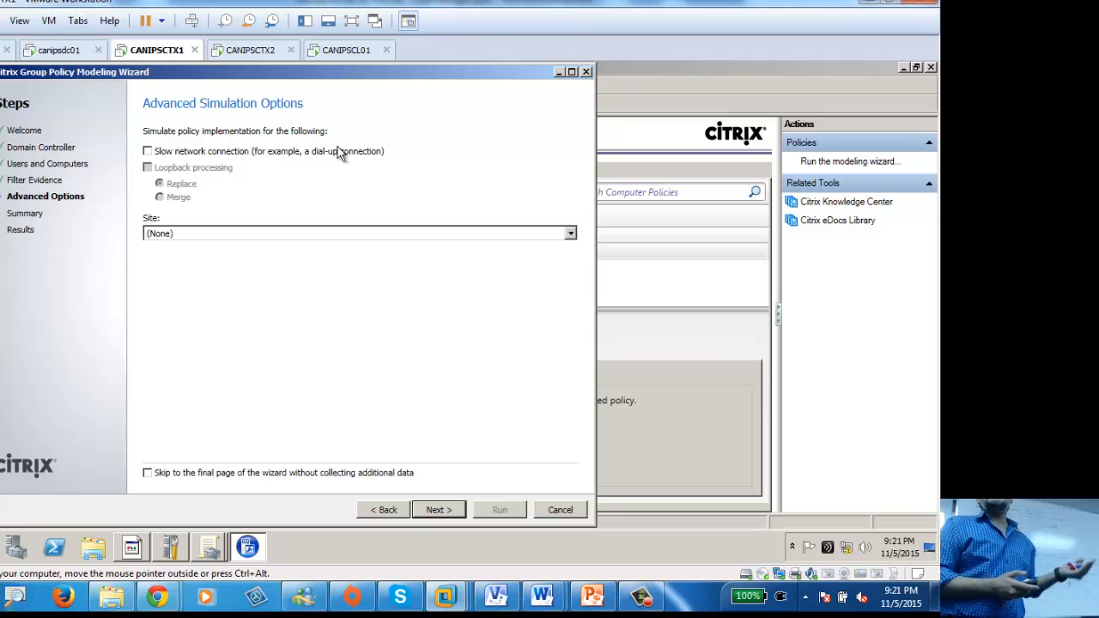
left_click(191, 235)
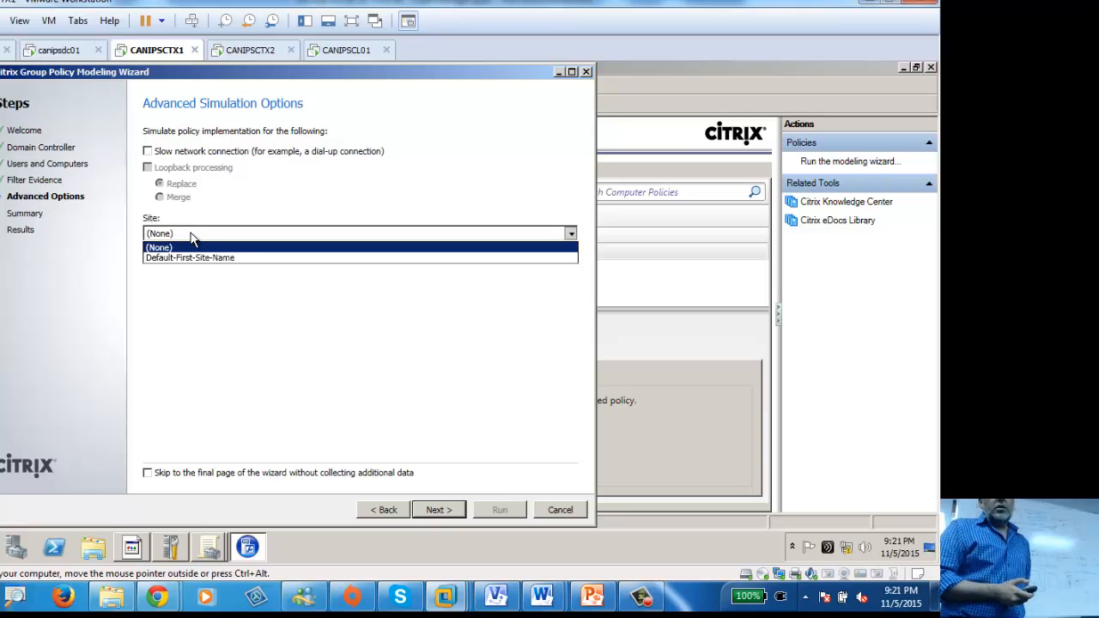
left_click(191, 257)
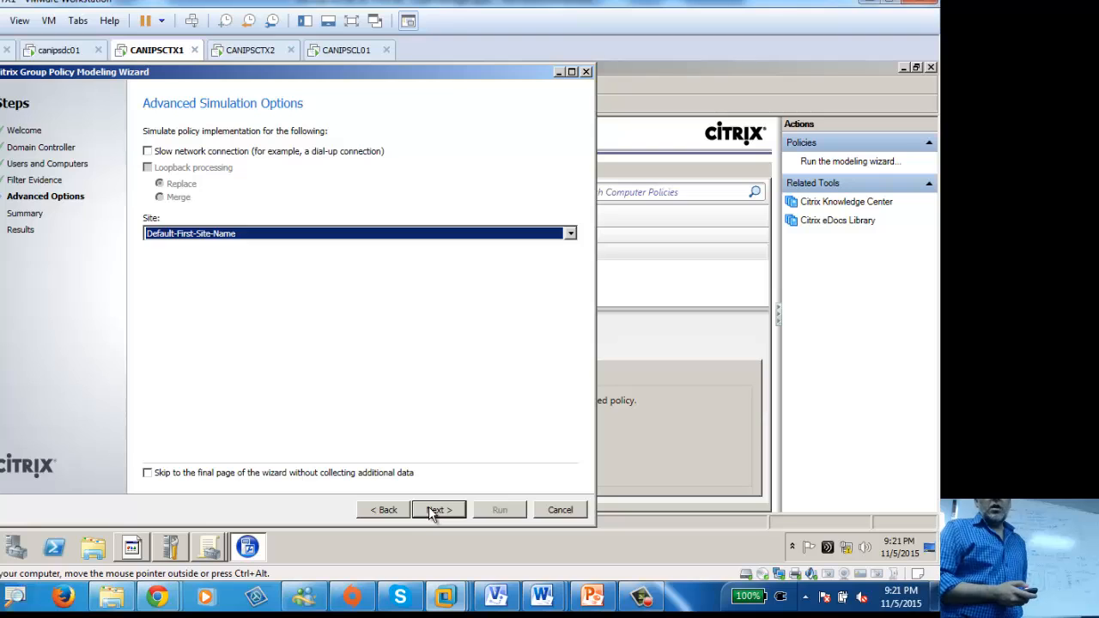
left_click(215, 154)
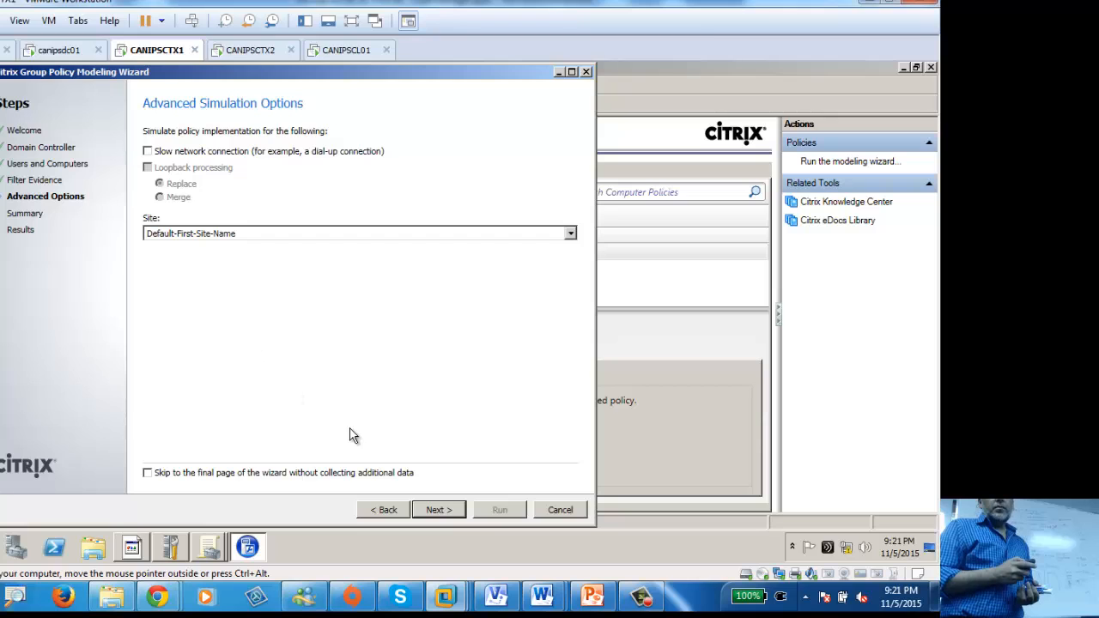
Step: Review the Summary of Selections and run the policy modeling simulation
left_click(437, 511)
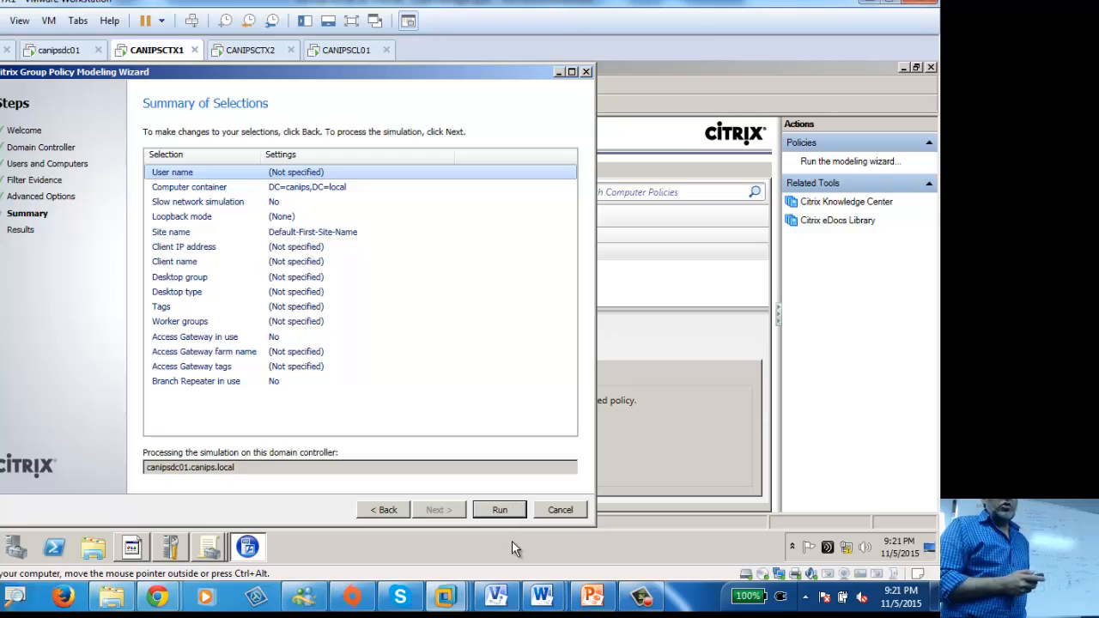
left_click(481, 545)
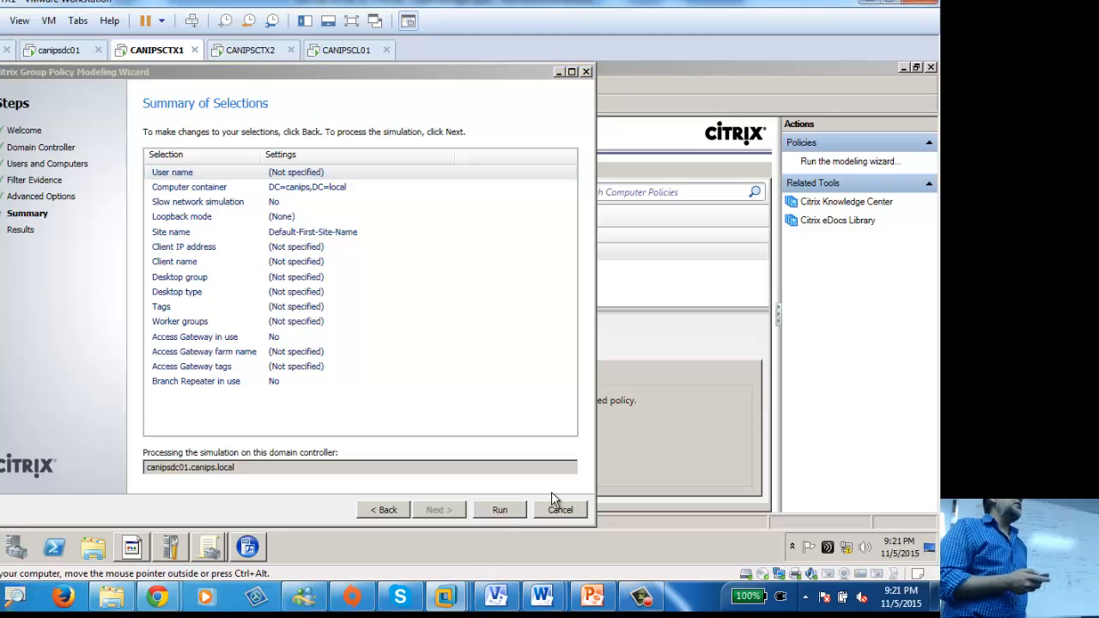
left_click(499, 510)
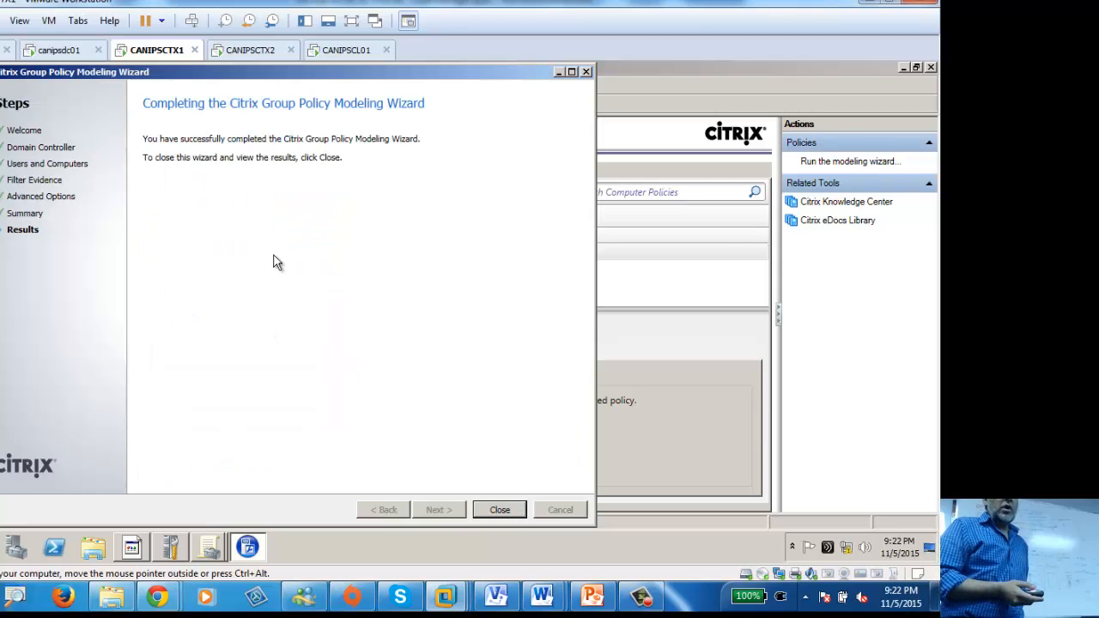
Step: Close the completion page to see the canips modeling results
left_click(498, 511)
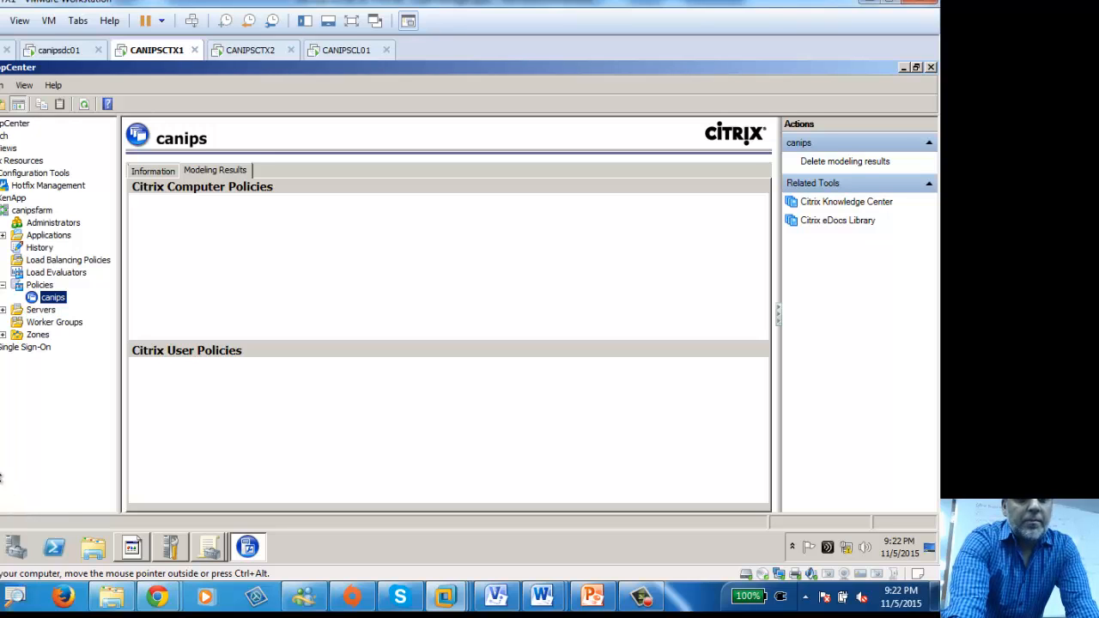
Step: Leave AppCenter Policies and relaunch Group Policy Management from the Start menu
left_click(36, 287)
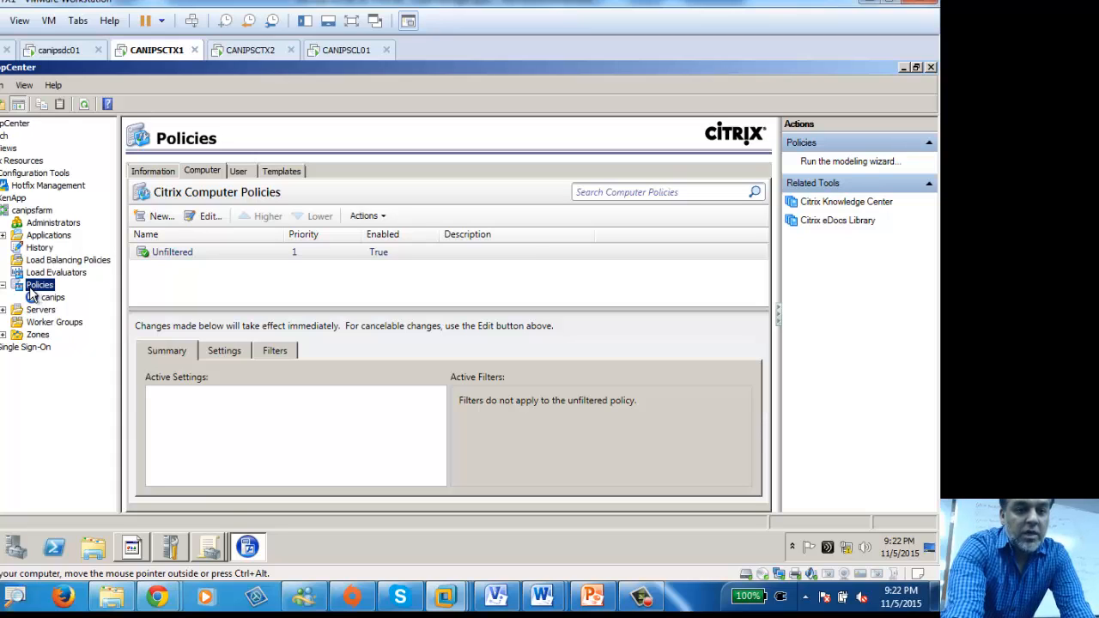
left_click(208, 547)
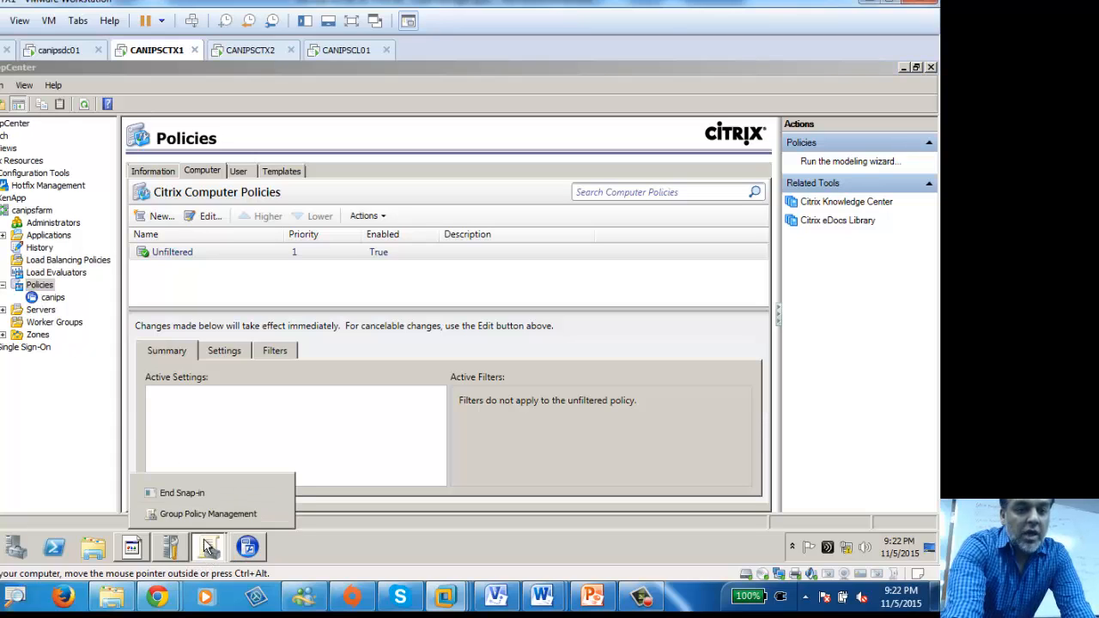
left_click(208, 511)
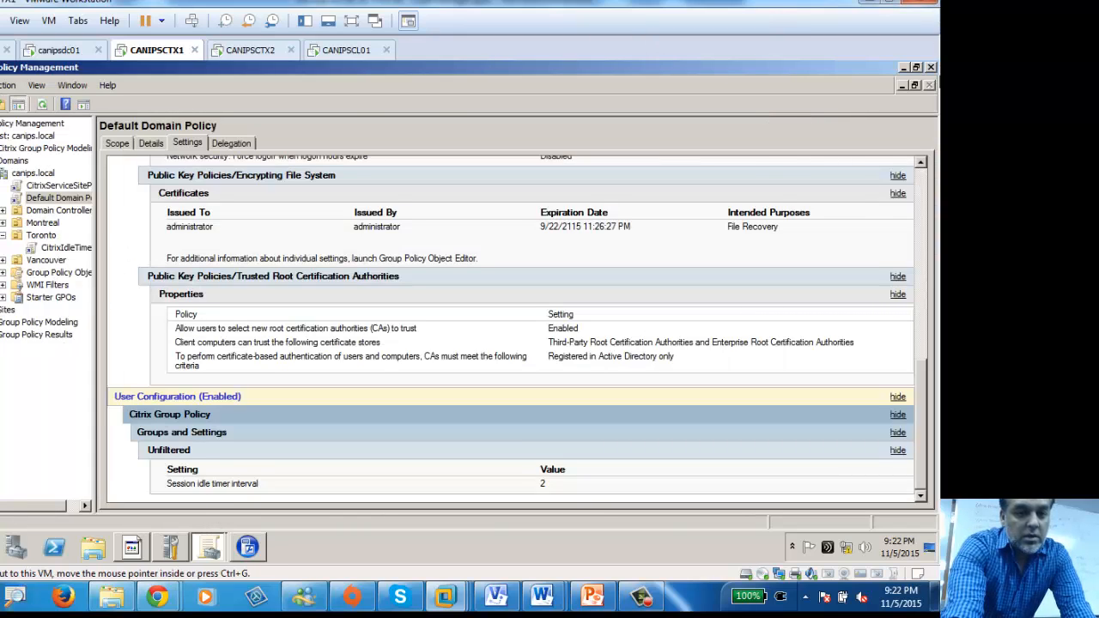
left_click(932, 67)
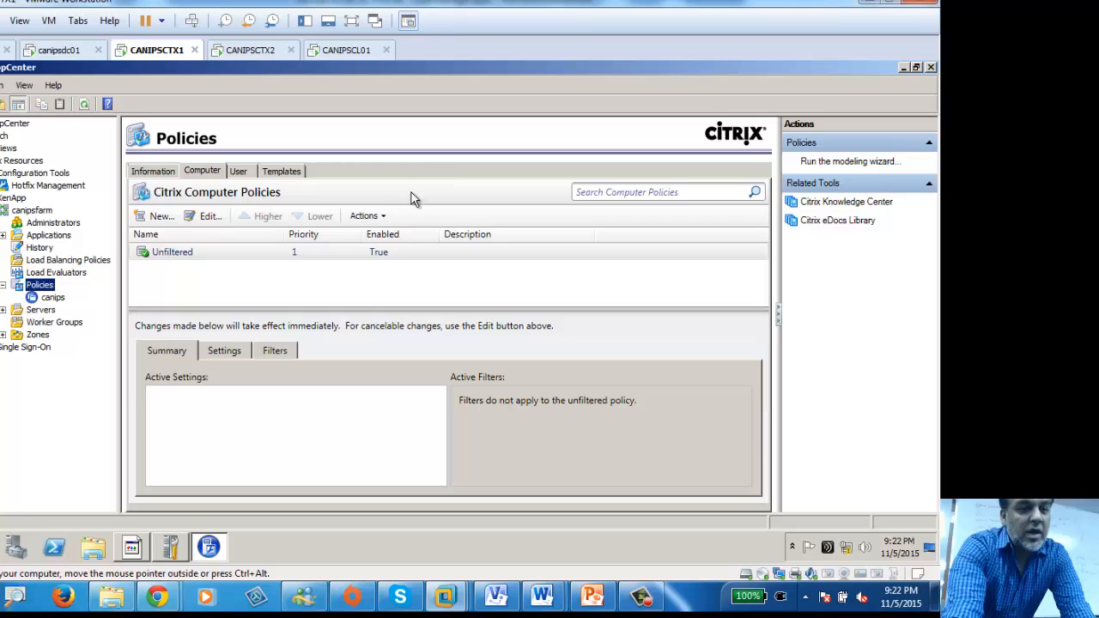
left_click(172, 547)
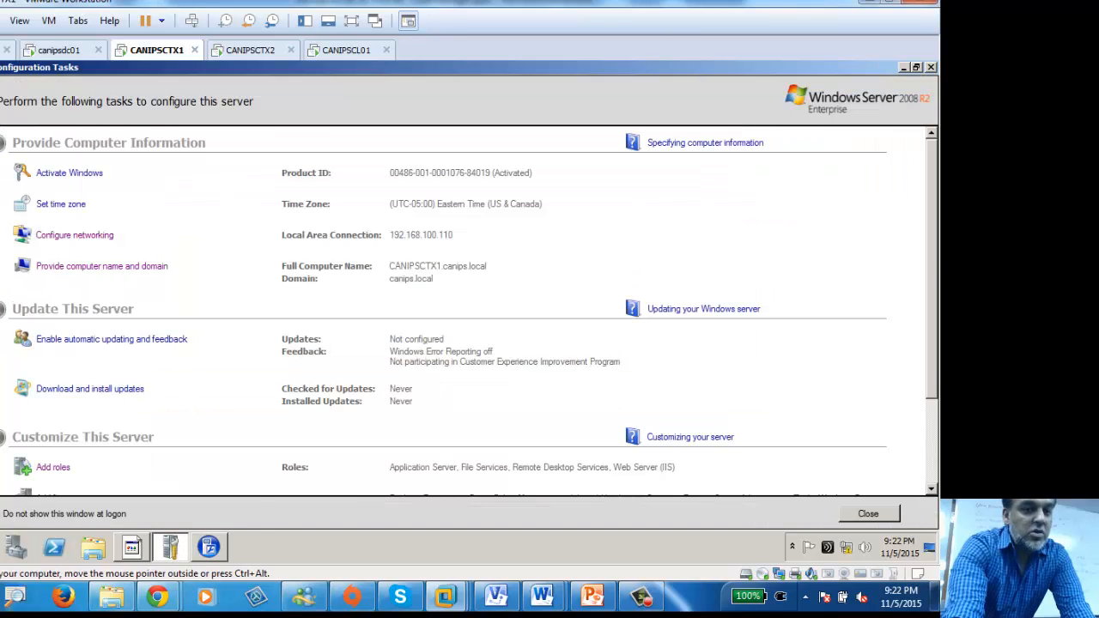
left_click(2, 548)
left_click(89, 344)
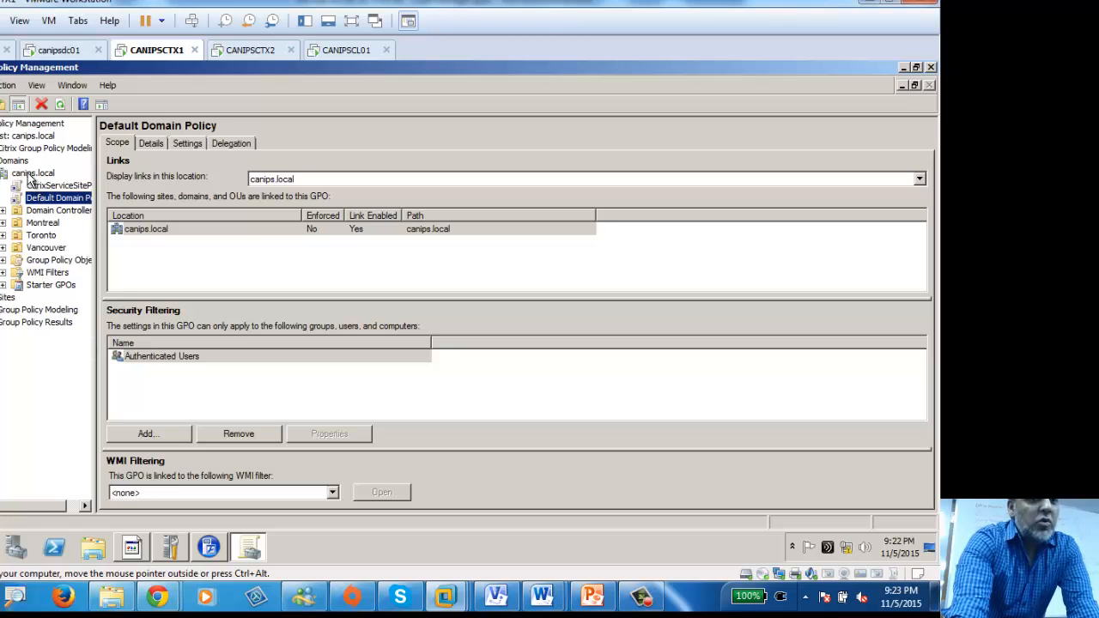
Step: Inspect the Toronto OU's CitrixIdleTime link, then select Citrix Group Policy Modeling under the forest
left_click(4, 235)
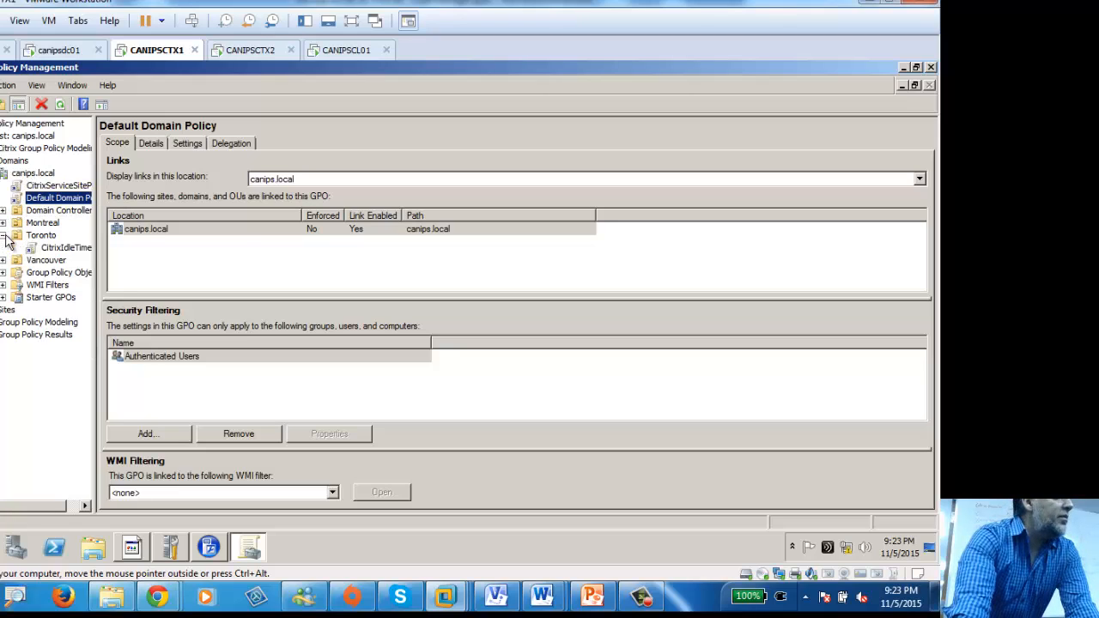
right_click(53, 249)
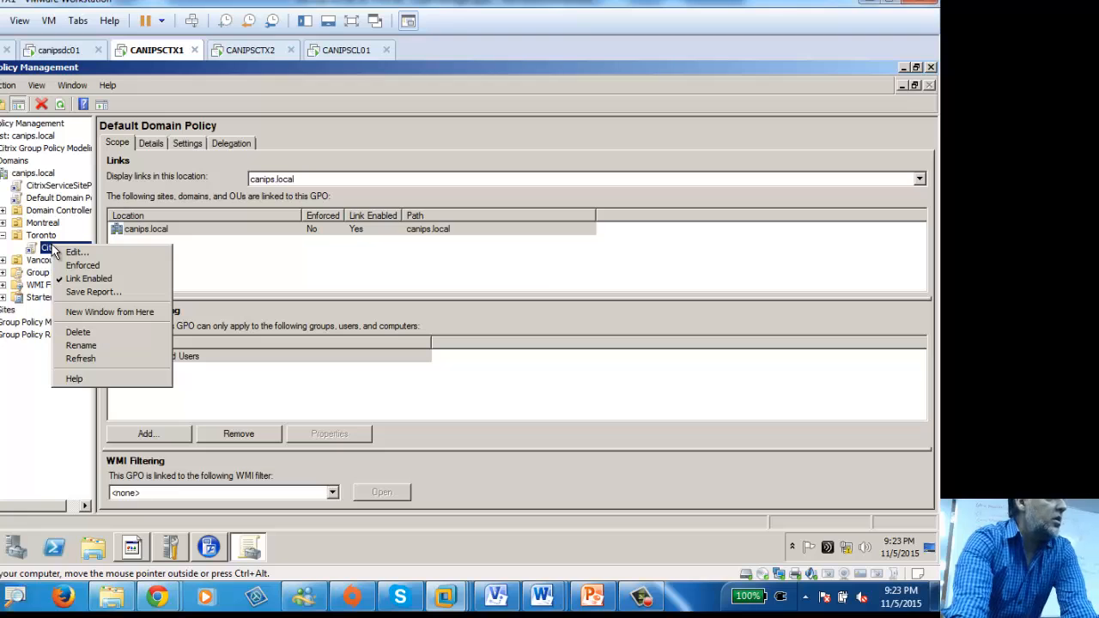
right_click(35, 236)
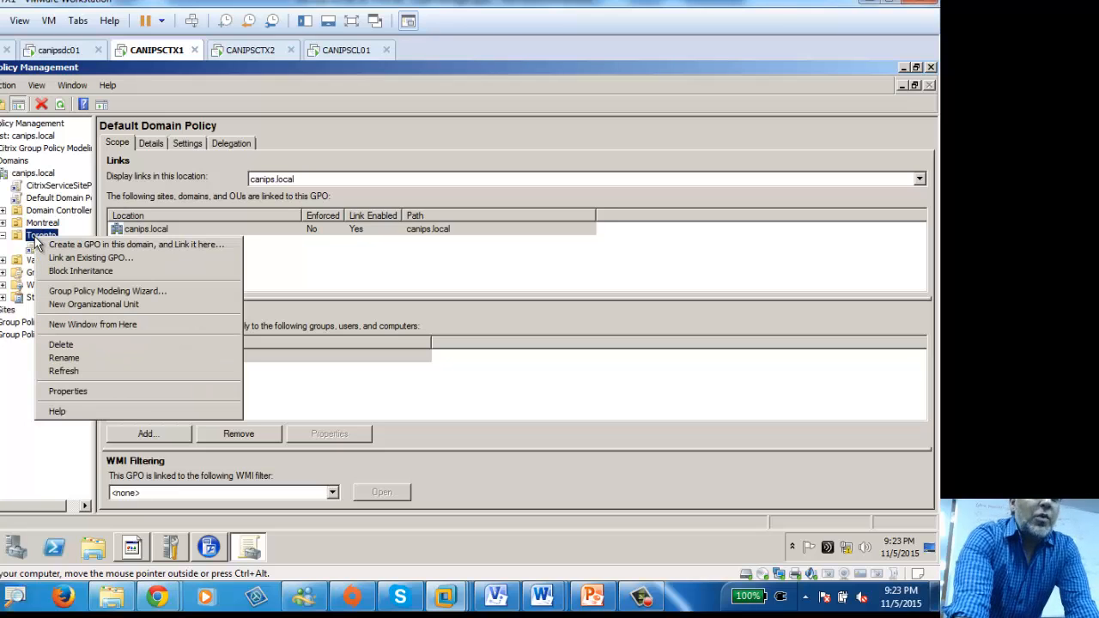
left_click(12, 138)
left_click(12, 151)
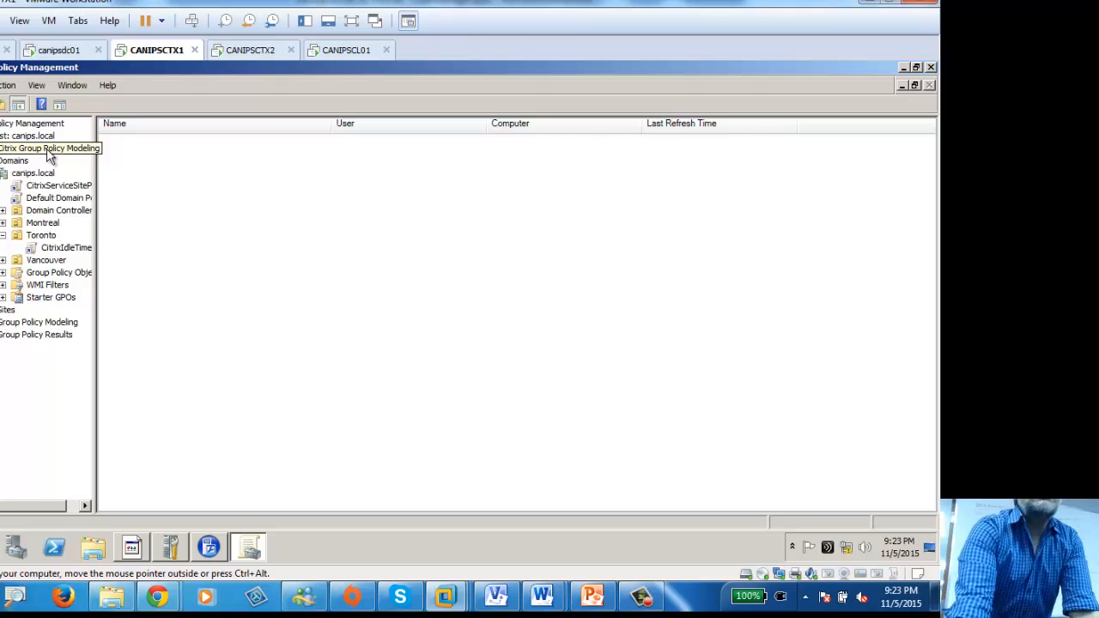
Step: Run the Citrix Group Policy Modeling wizard with the canips domain as computer container
right_click(49, 152)
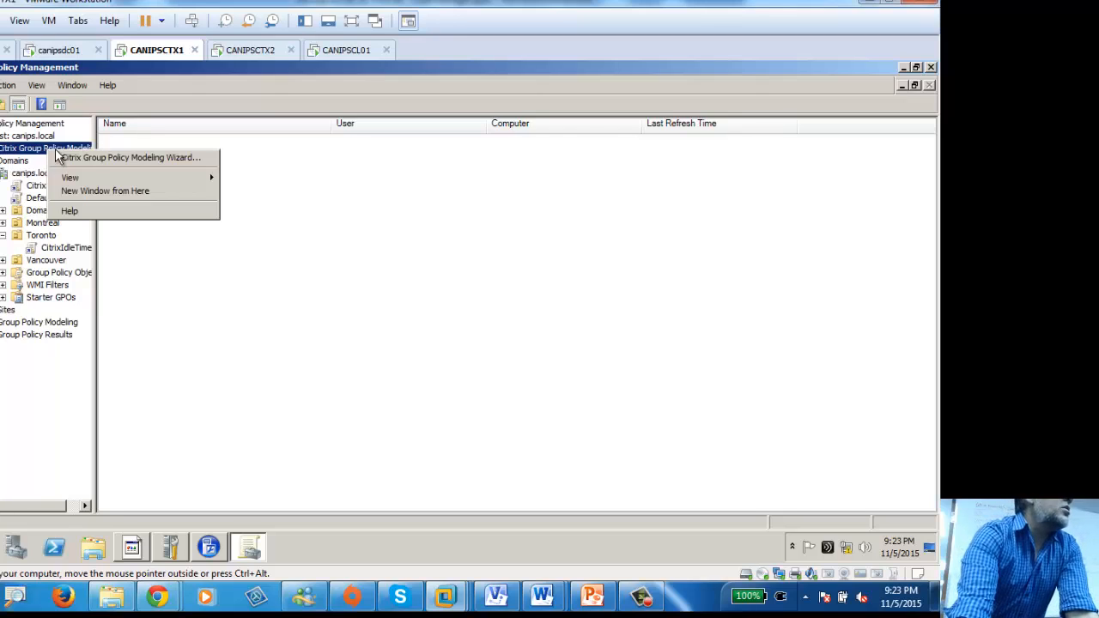
left_click(139, 159)
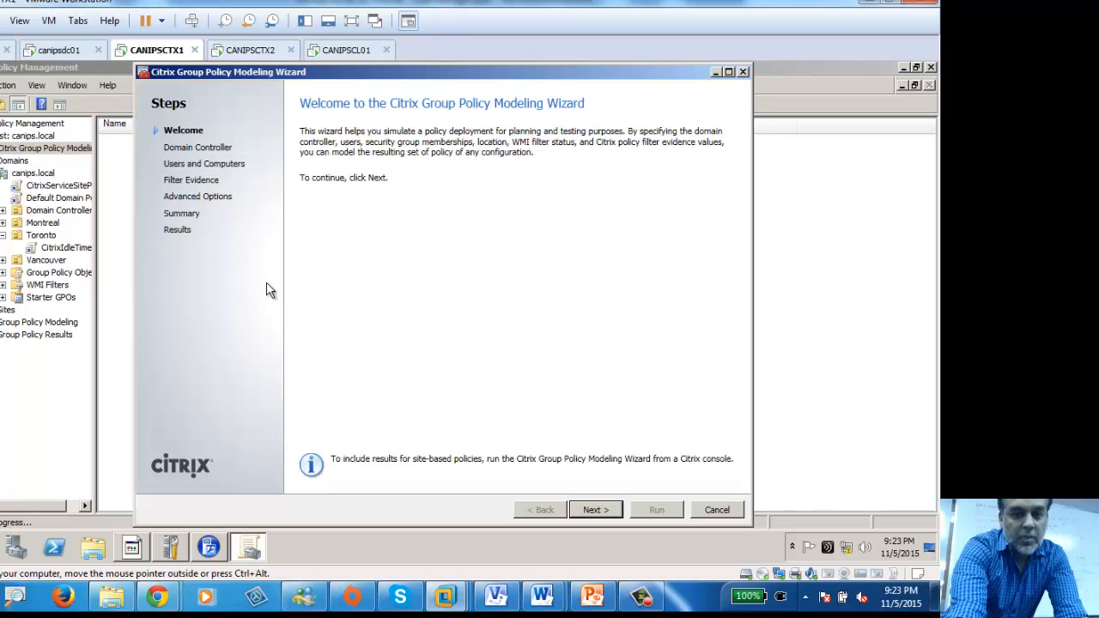
left_click(595, 510)
left_click(595, 510)
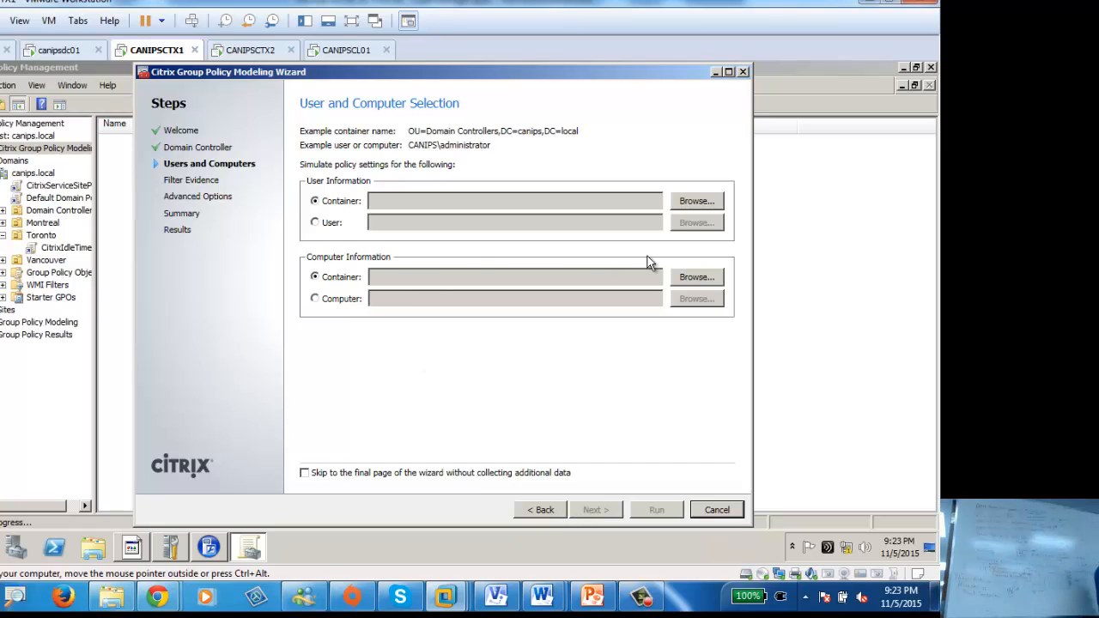
left_click(712, 279)
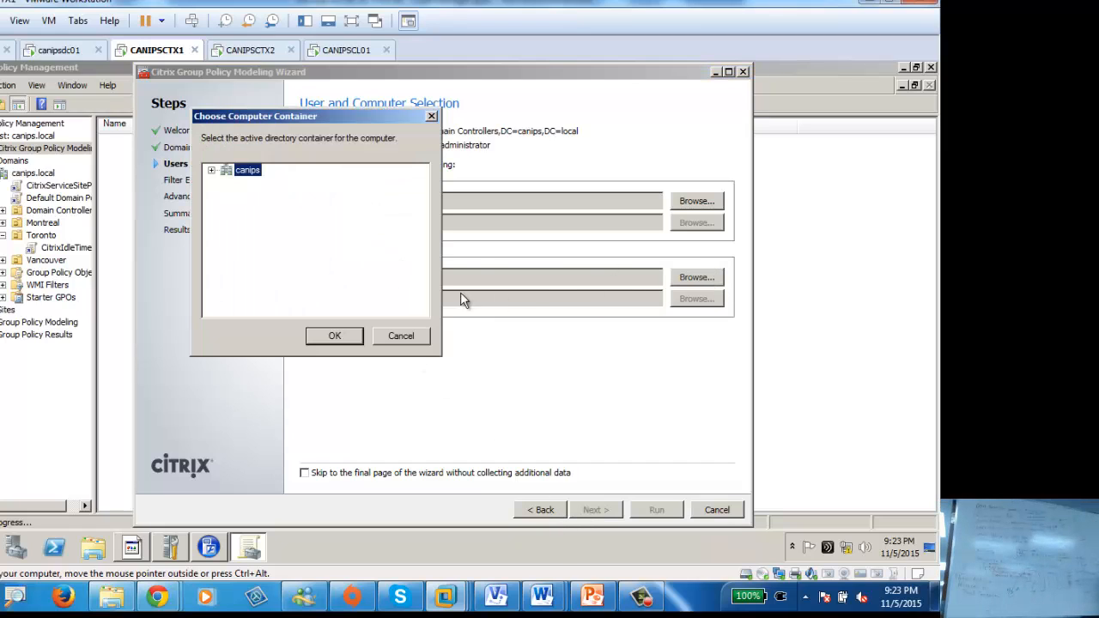
left_click(354, 335)
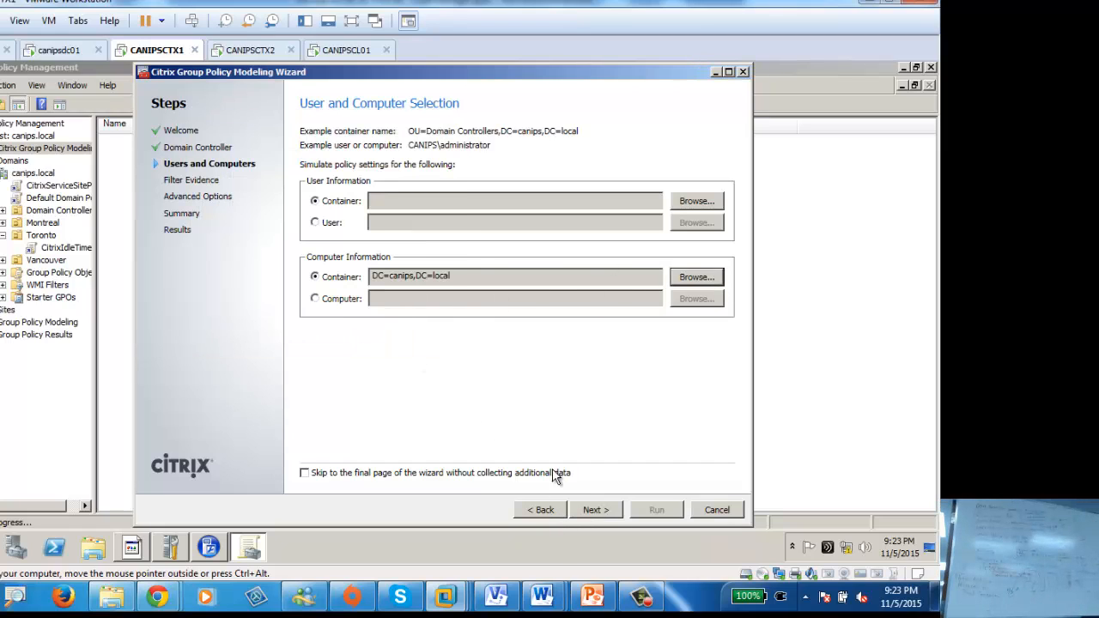
left_click(596, 510)
left_click(597, 510)
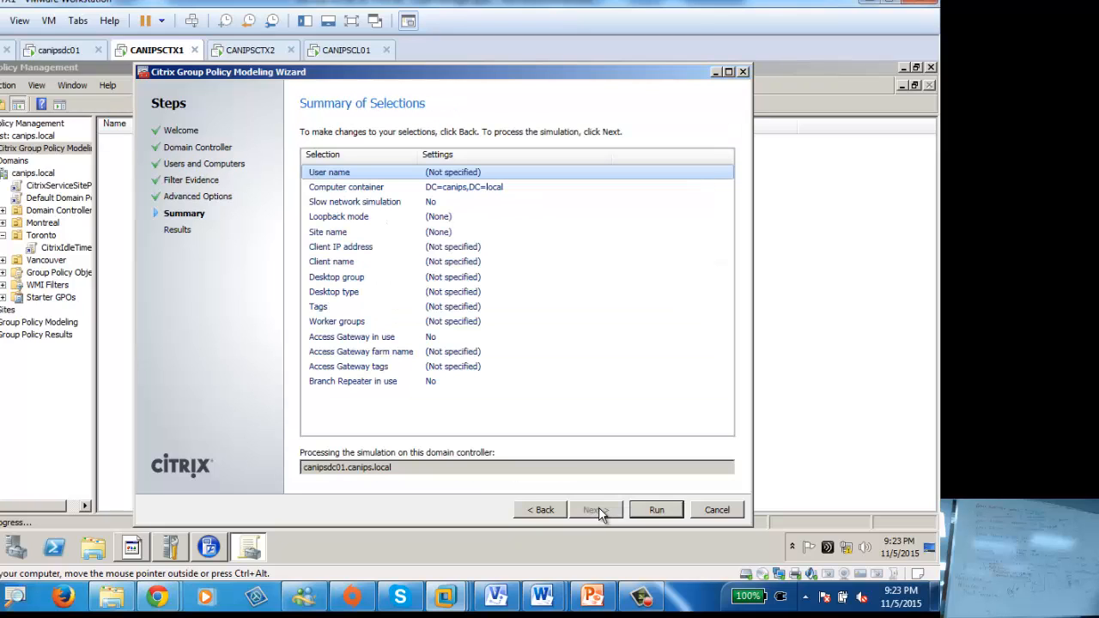
left_click(646, 510)
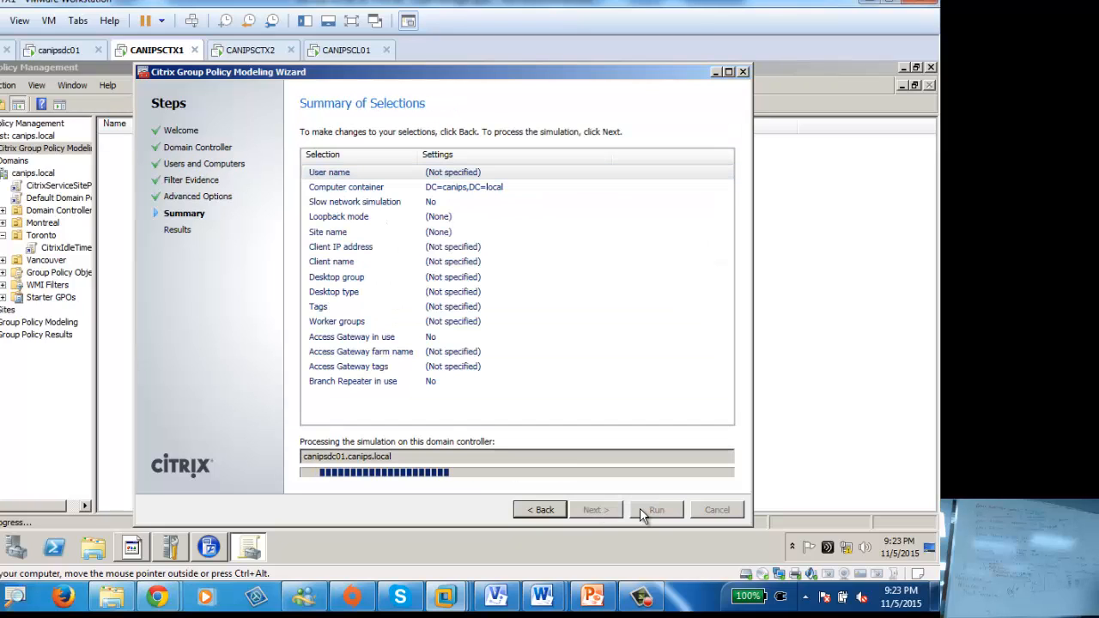
left_click(648, 511)
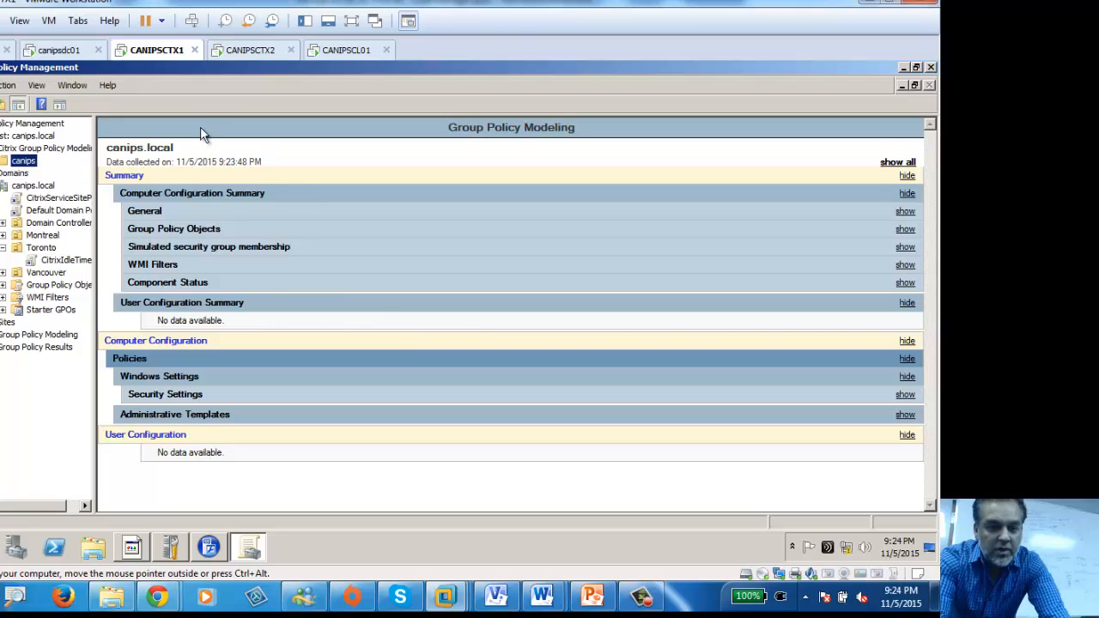
Step: Expand all report sections and scroll down to the Citrix Receiver authentication settings
left_click(897, 163)
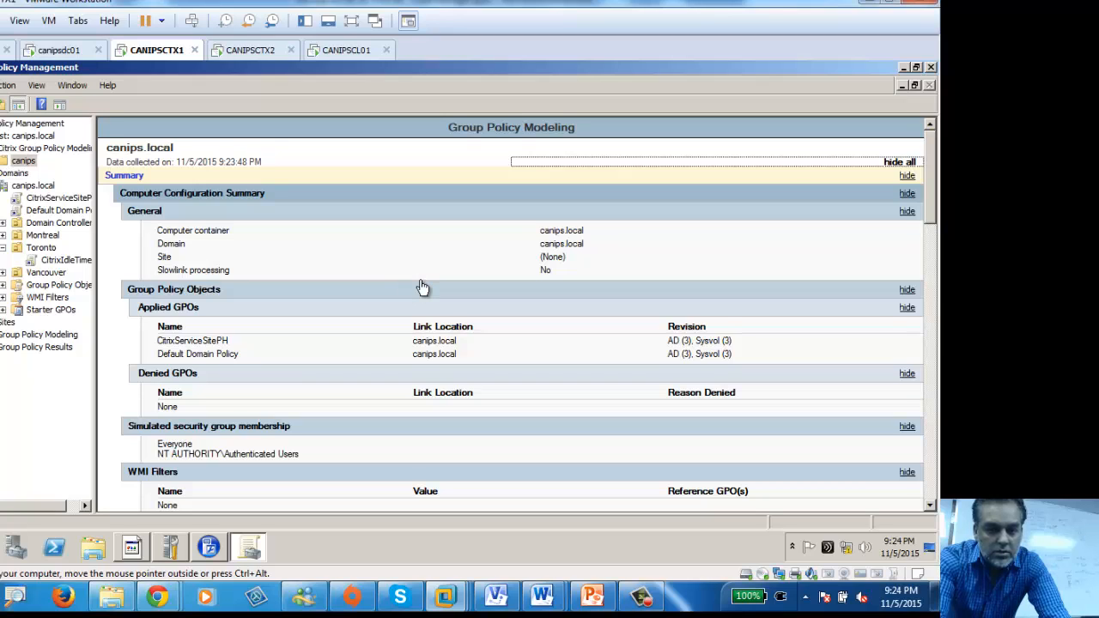
scroll(424, 287, "down", 1)
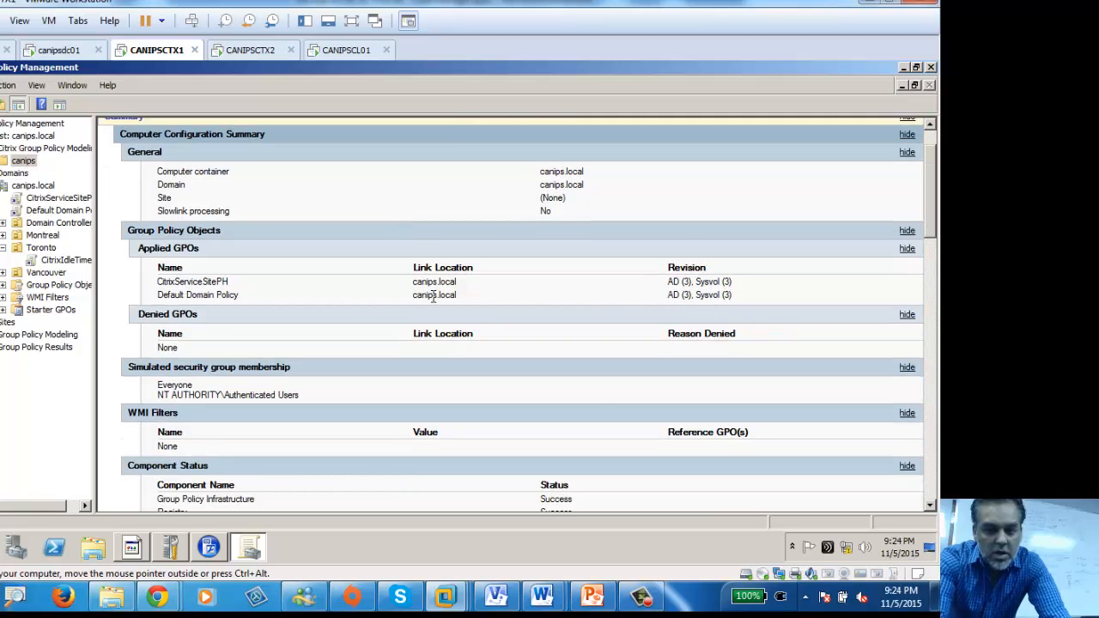
scroll(432, 296, "down", 2)
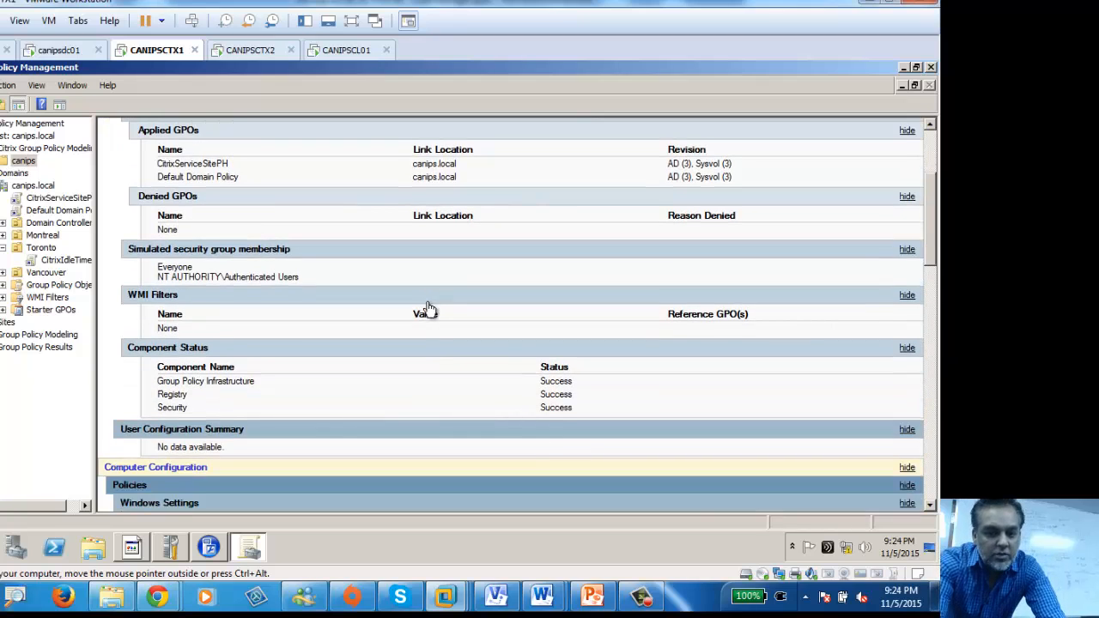
scroll(431, 310, "down", 3)
scroll(429, 309, "down", 4)
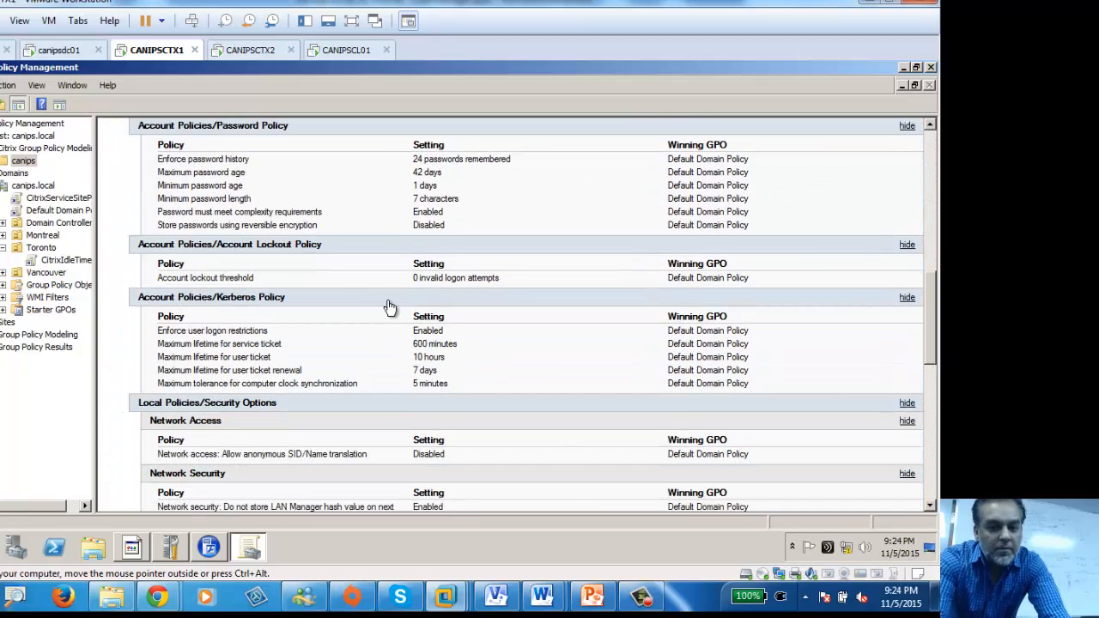
scroll(421, 176, "down", 3)
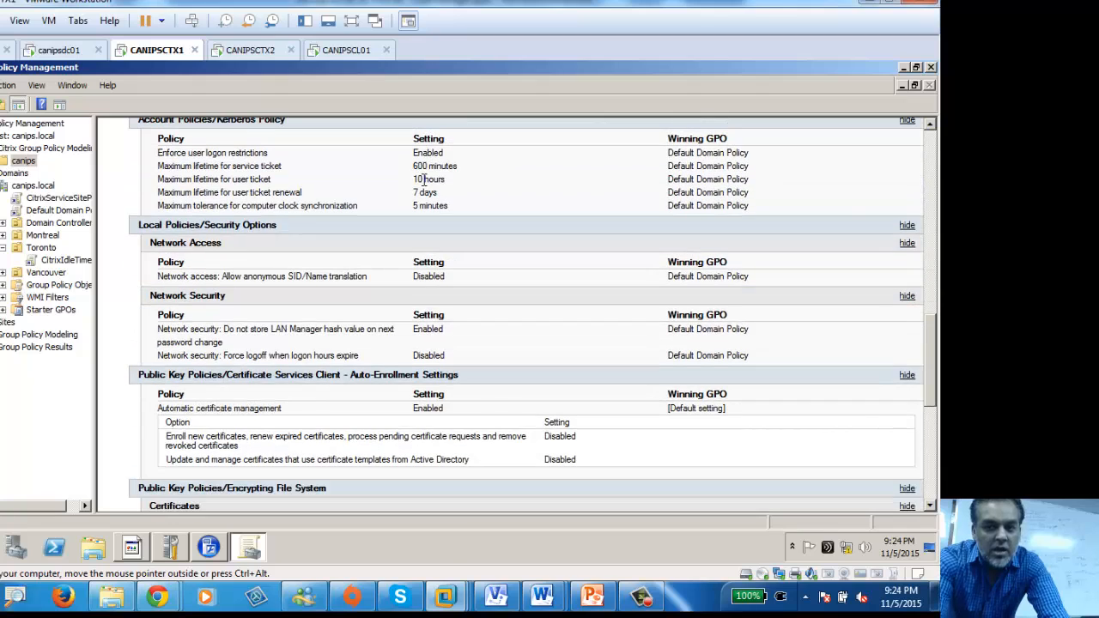
scroll(424, 181, "down", 3)
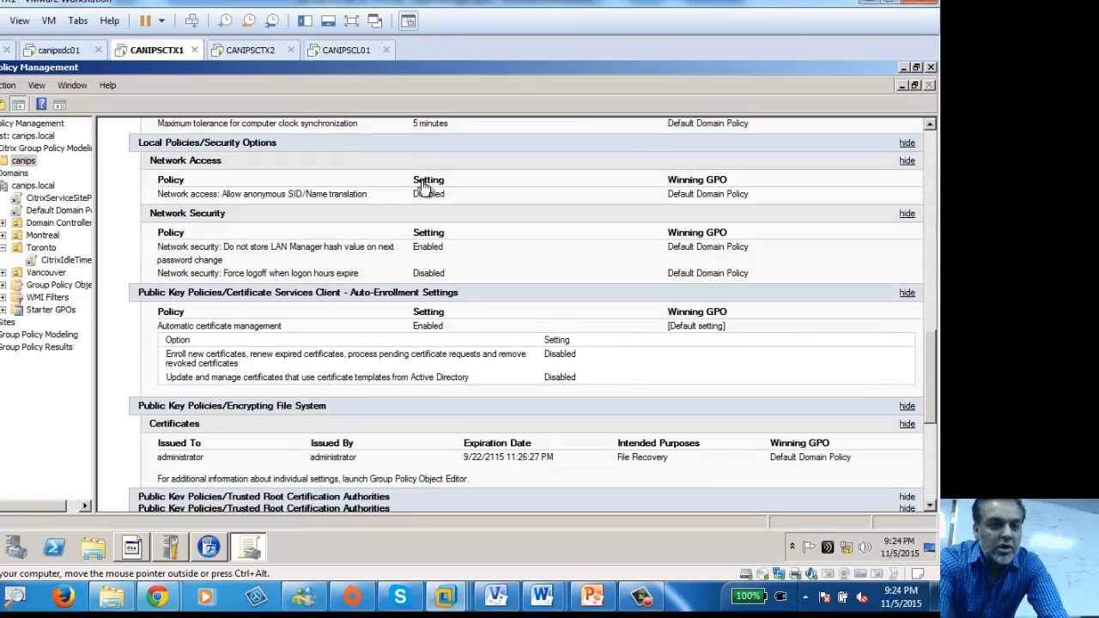
scroll(424, 182, "down", 3)
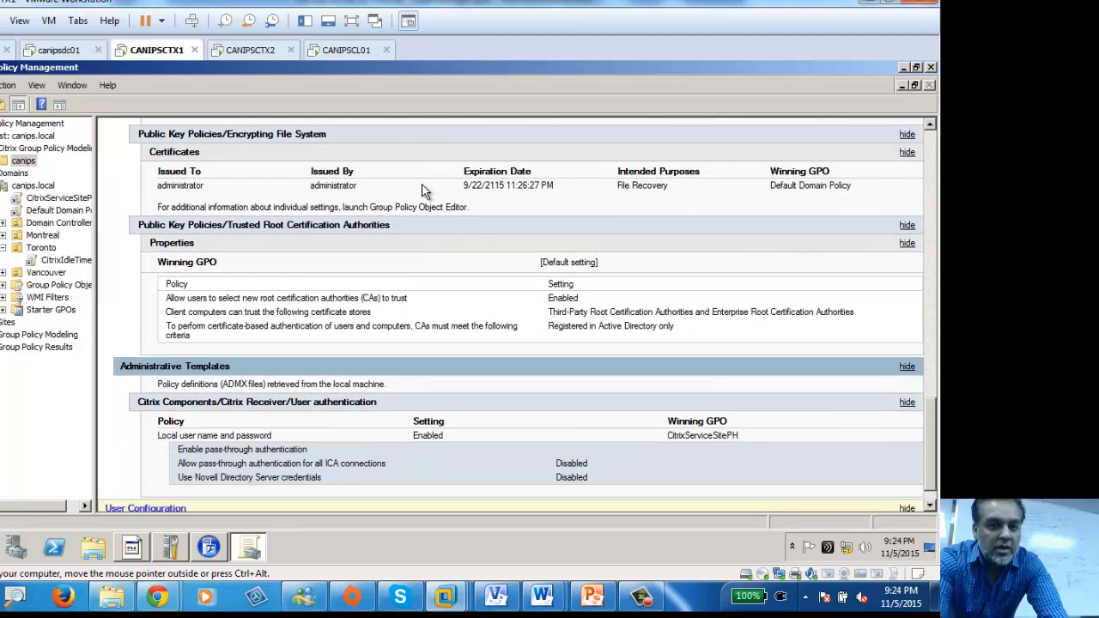
scroll(424, 192, "down", 1)
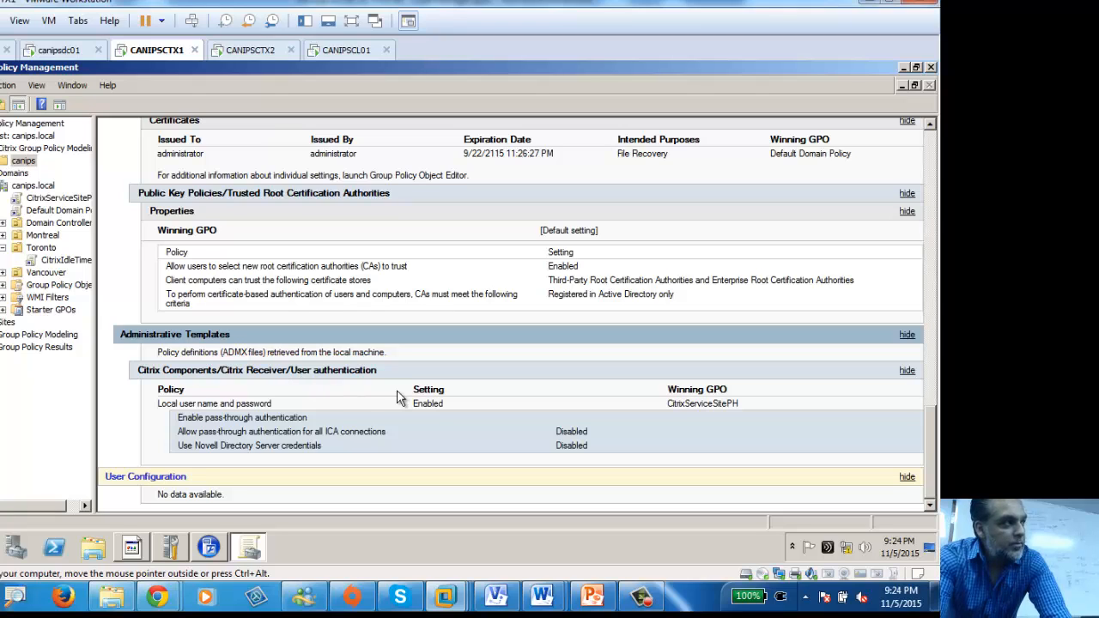
Step: Dismiss the Citrix Group Policy Modeling shortcut menu and leave the canips result's name unchanged
left_click(43, 147)
right_click(36, 150)
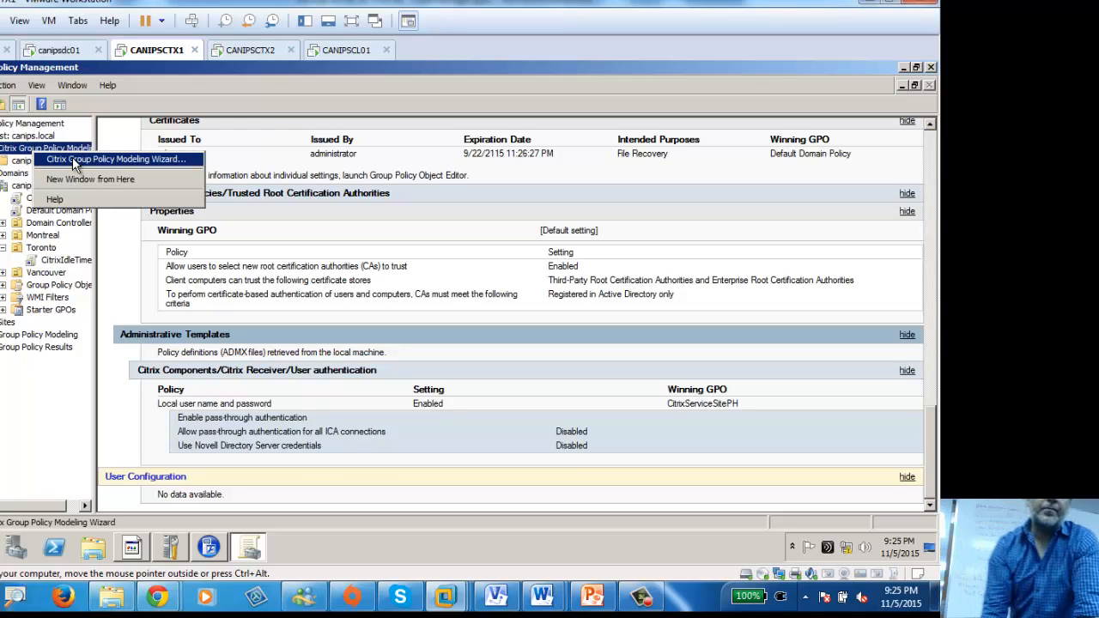
left_click(13, 165)
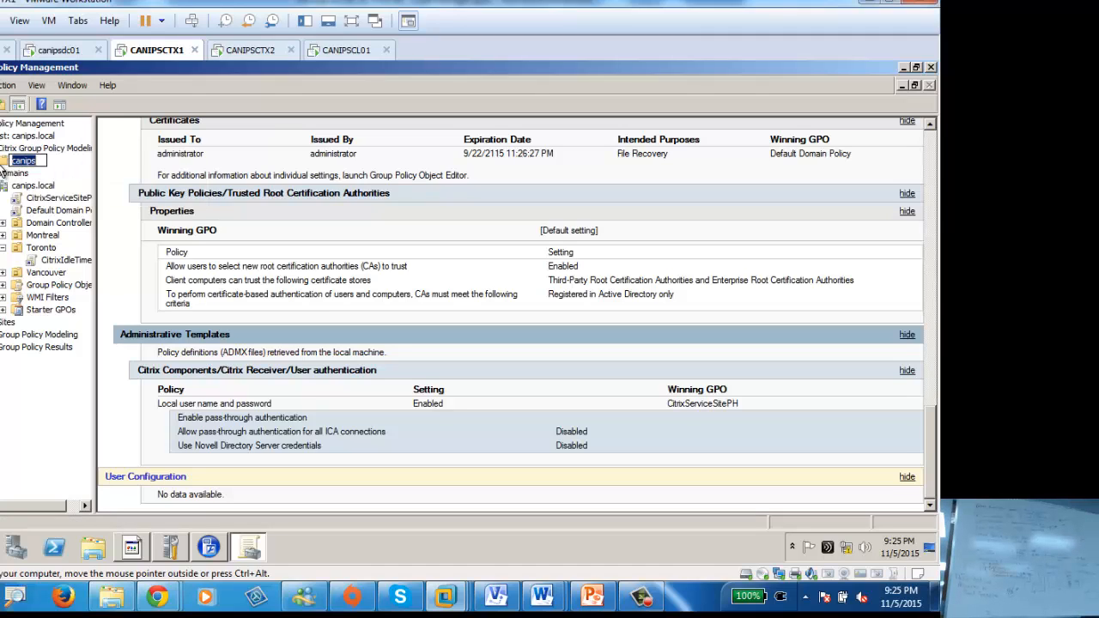
key("Return")
Step: Present the Configuring Load Management and Load Manager slides in PowerPoint, then return to Normal view
left_click(600, 592)
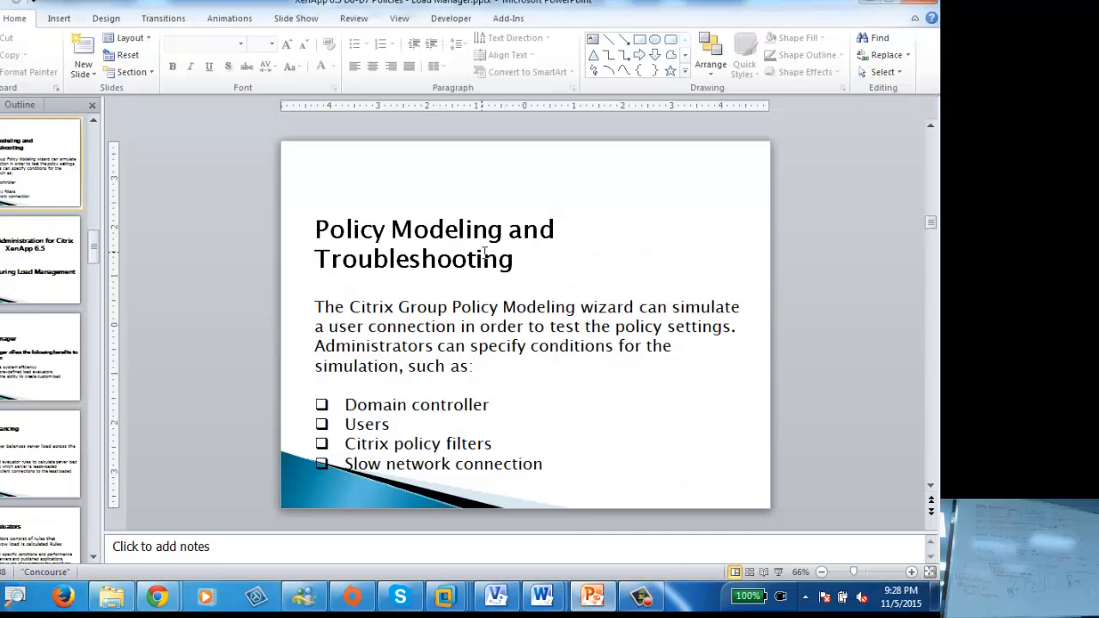
left_click(779, 572)
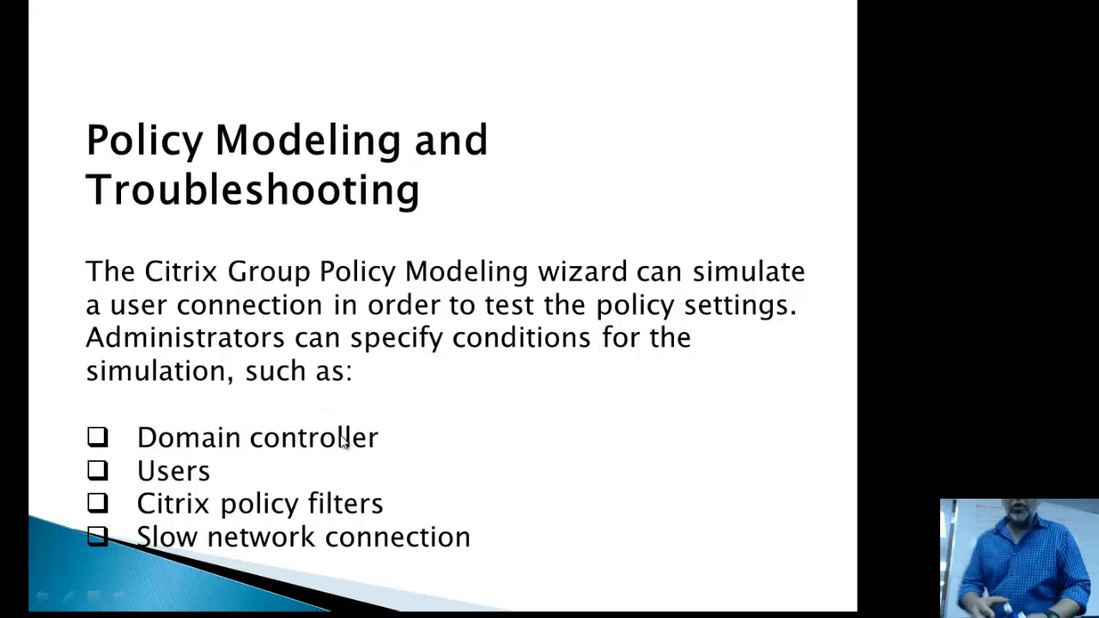
left_click(191, 523)
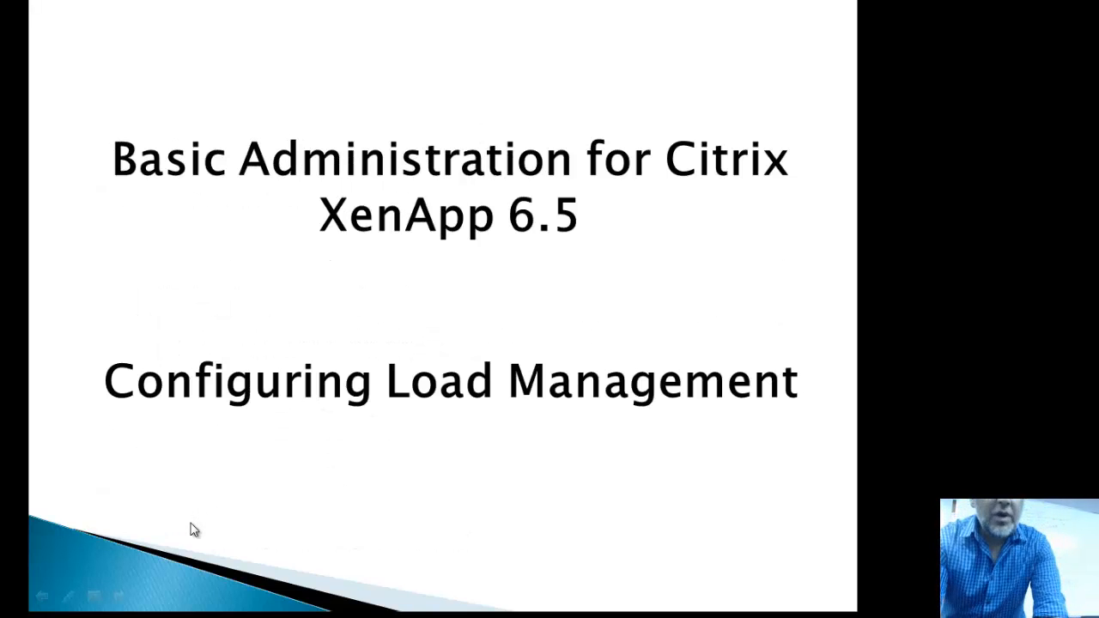
left_click(195, 530)
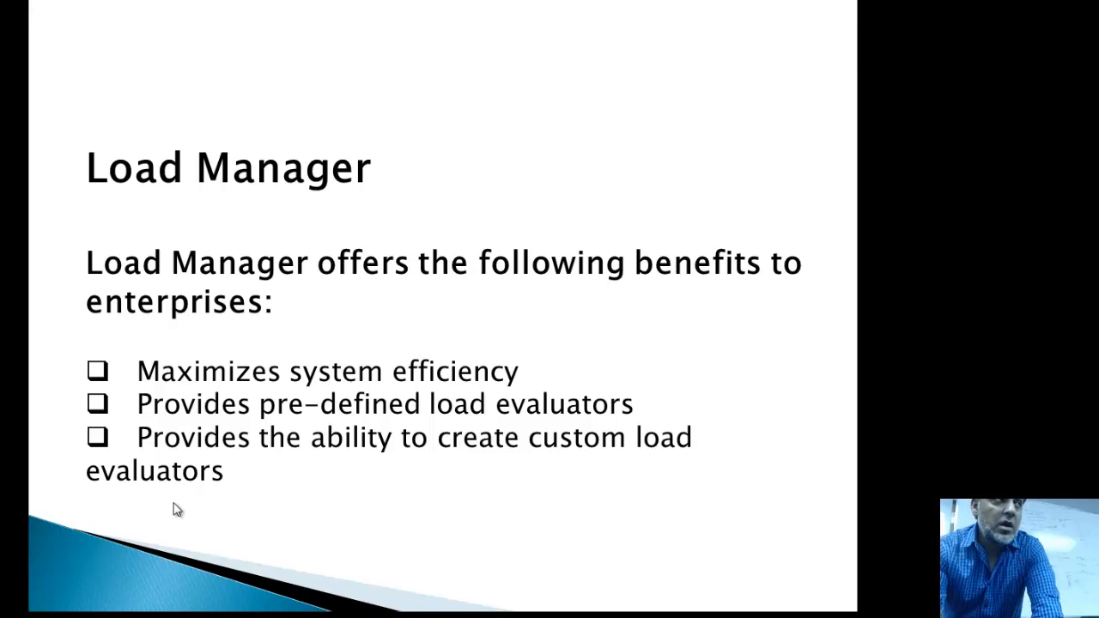
key("Escape")
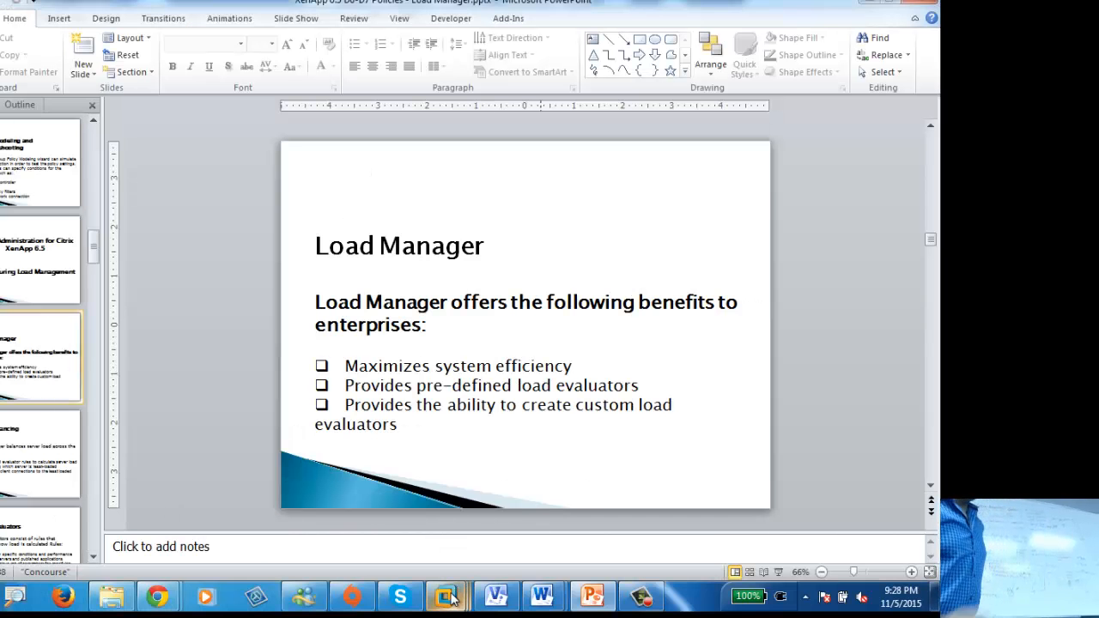
Step: Bring back Citrix AppCenter on CANIPSCTX1, check Load Balancing Policies, and open the Load Evaluators page
mouse_move(451, 599)
left_click(290, 502)
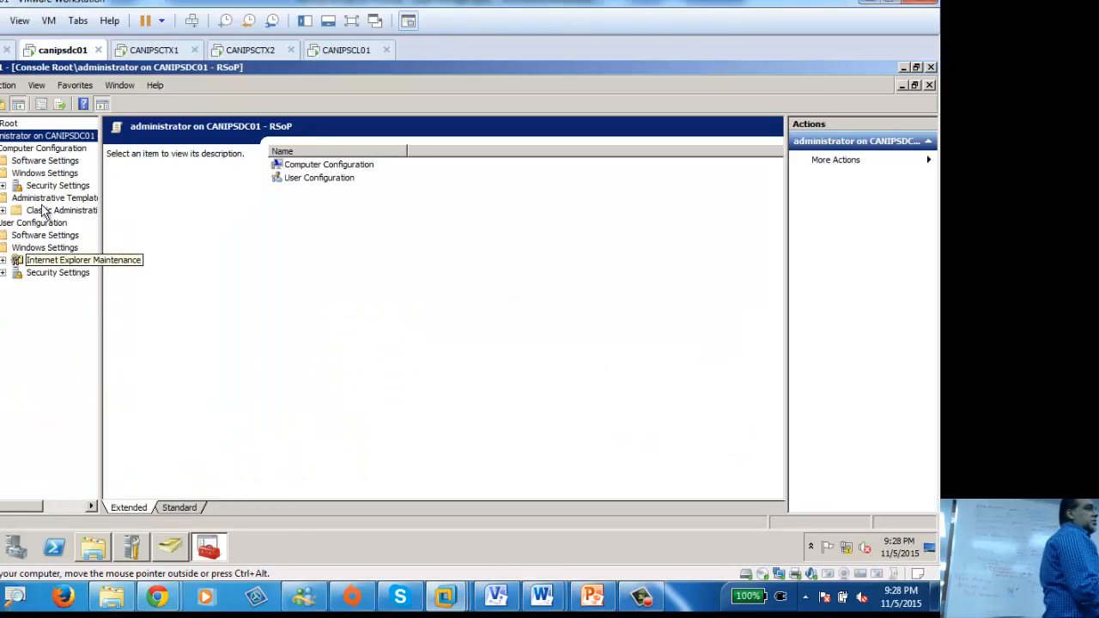
left_click(155, 50)
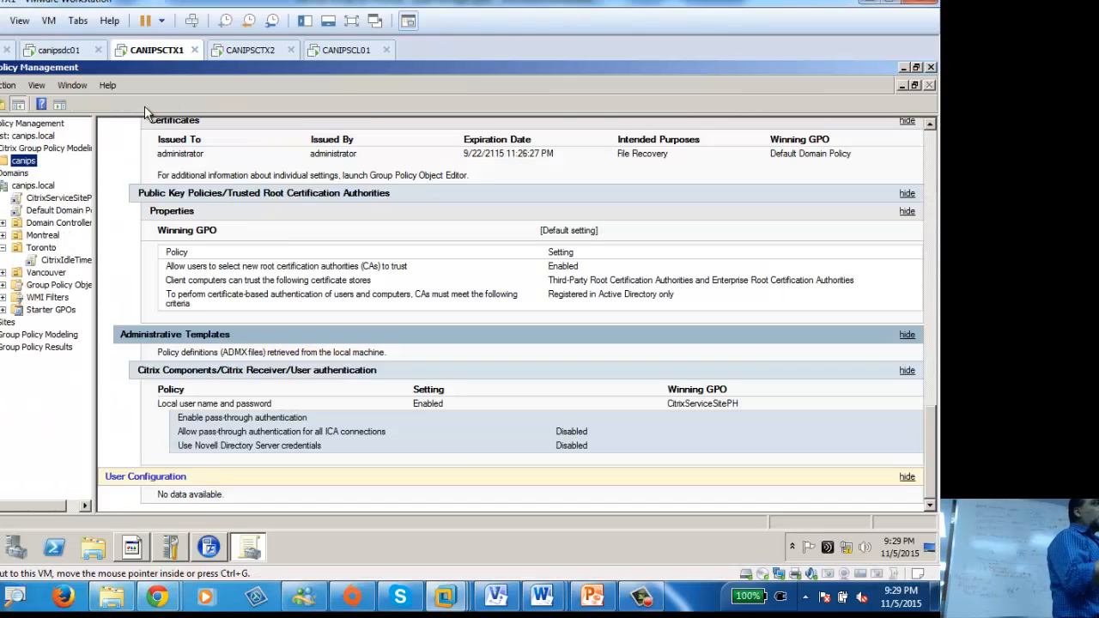
left_click(209, 547)
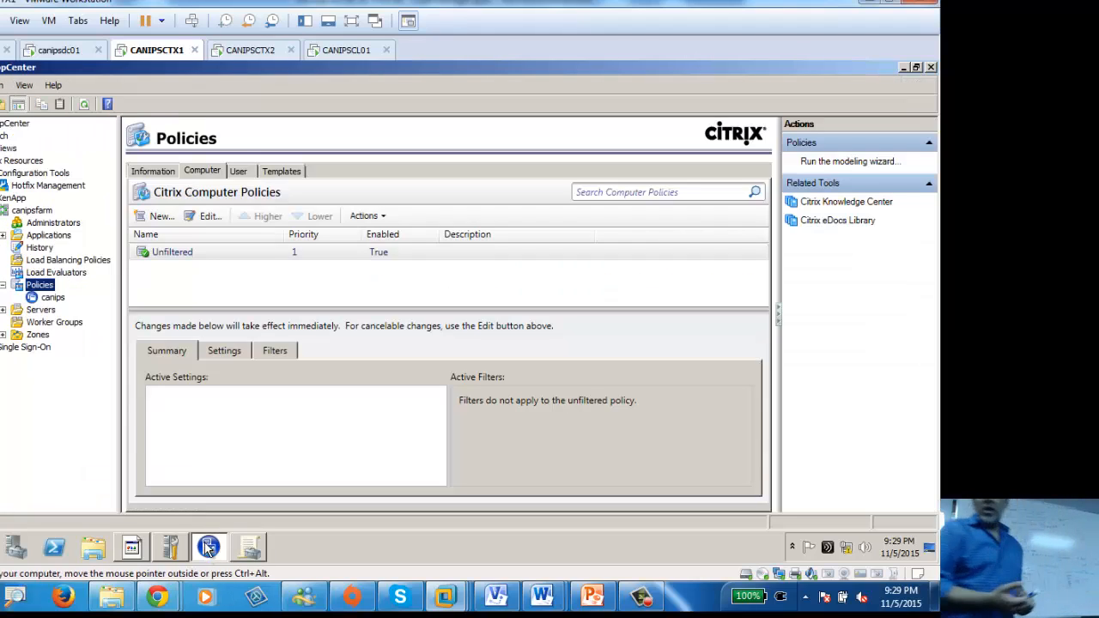
left_click(53, 273)
left_click(51, 259)
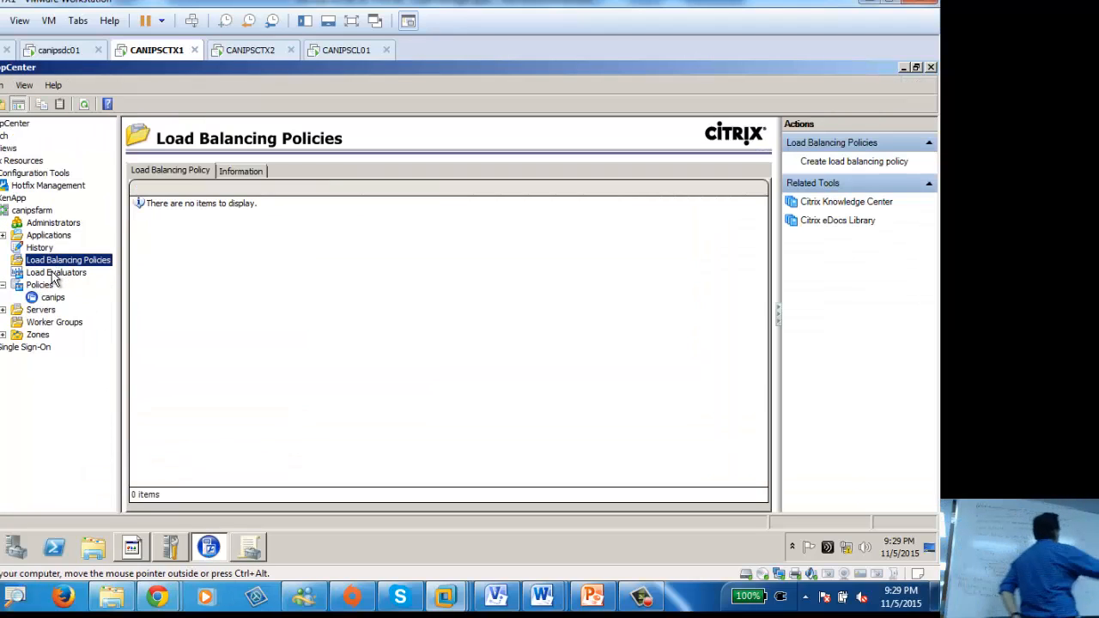
left_click(54, 273)
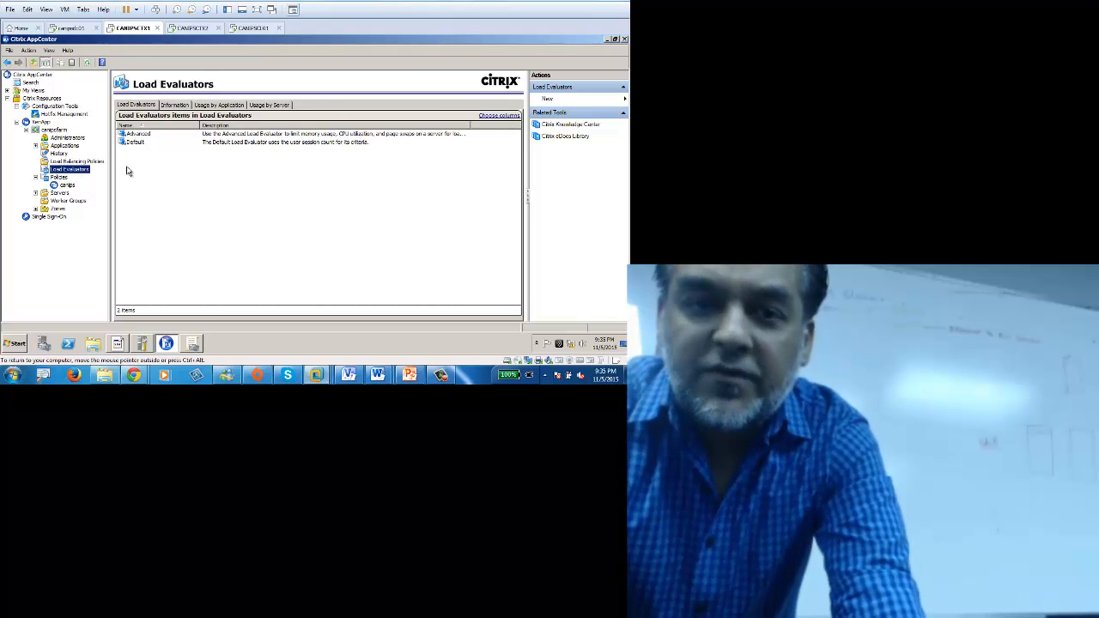
Step: Select the Default evaluator, then show the Information tab with node name and last discovery time
left_click(135, 142)
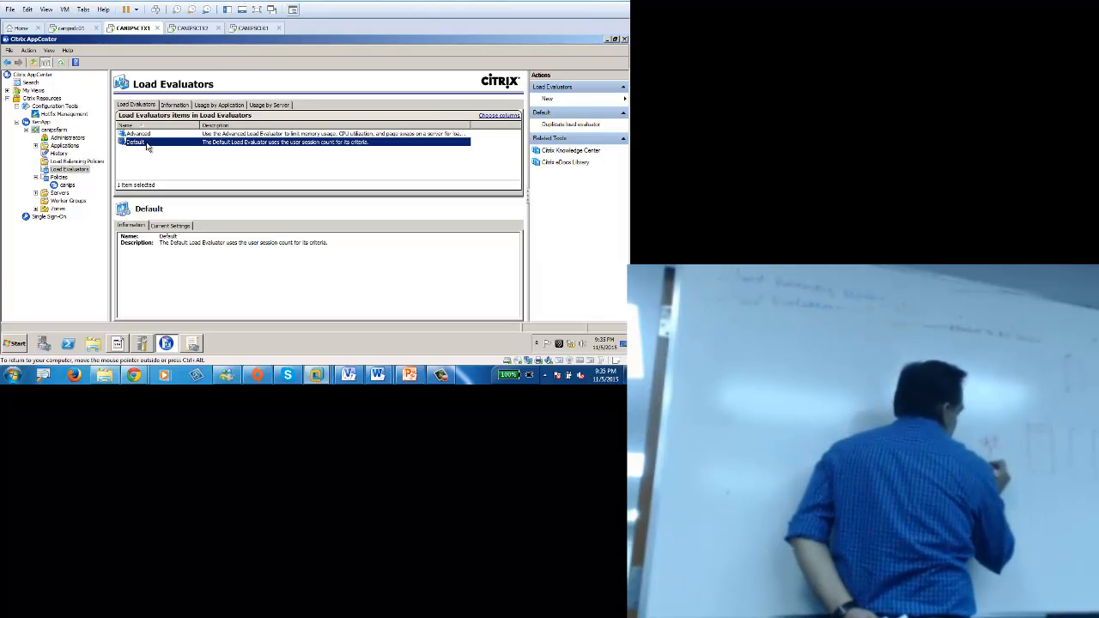
left_click(174, 105)
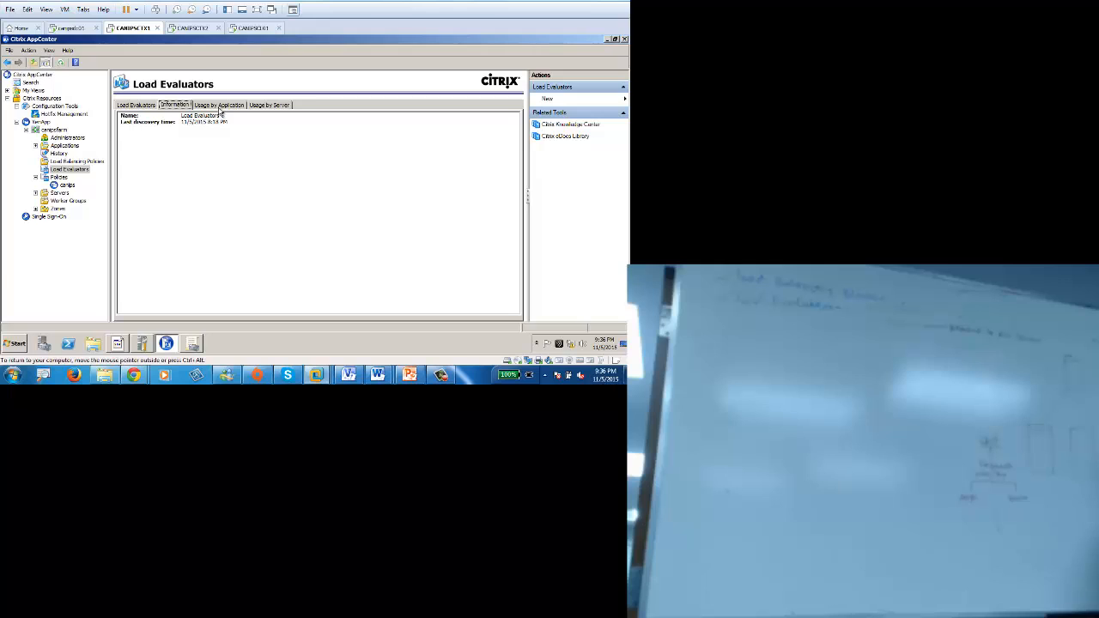
Step: Review Usage by Application, then Usage by Server showing both servers on the Default evaluator
left_click(222, 106)
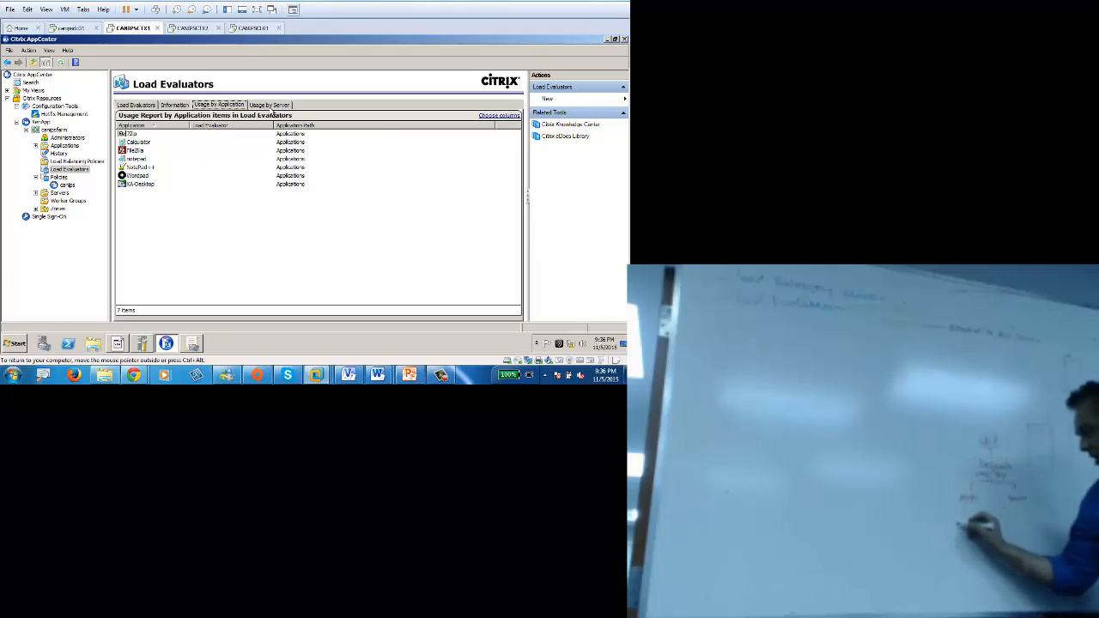
left_click(269, 105)
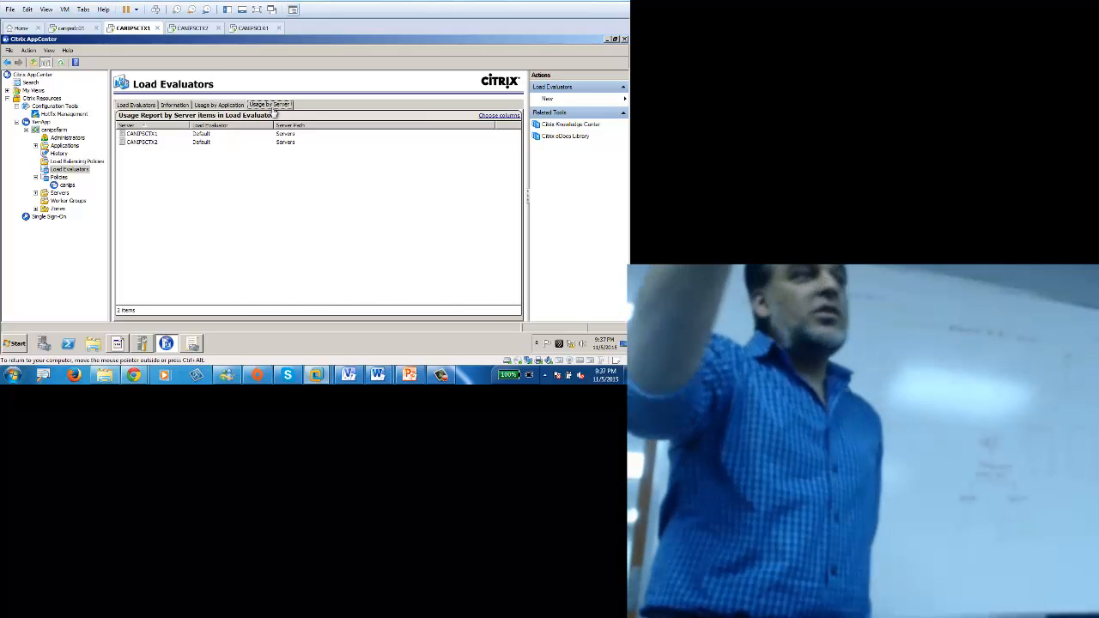
left_click(85, 171)
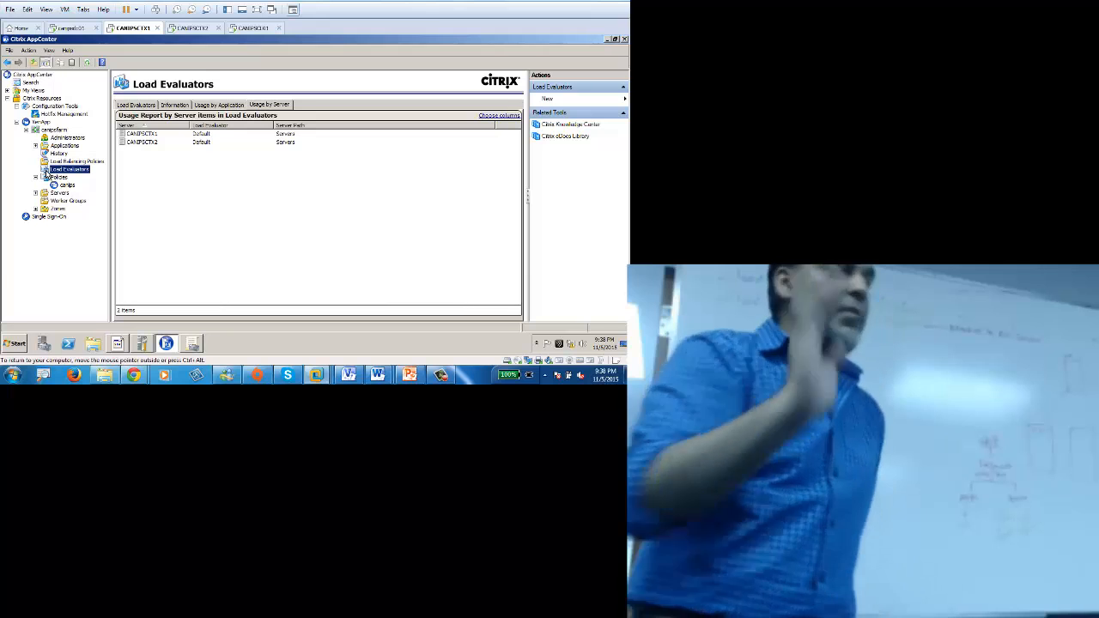
left_click(219, 105)
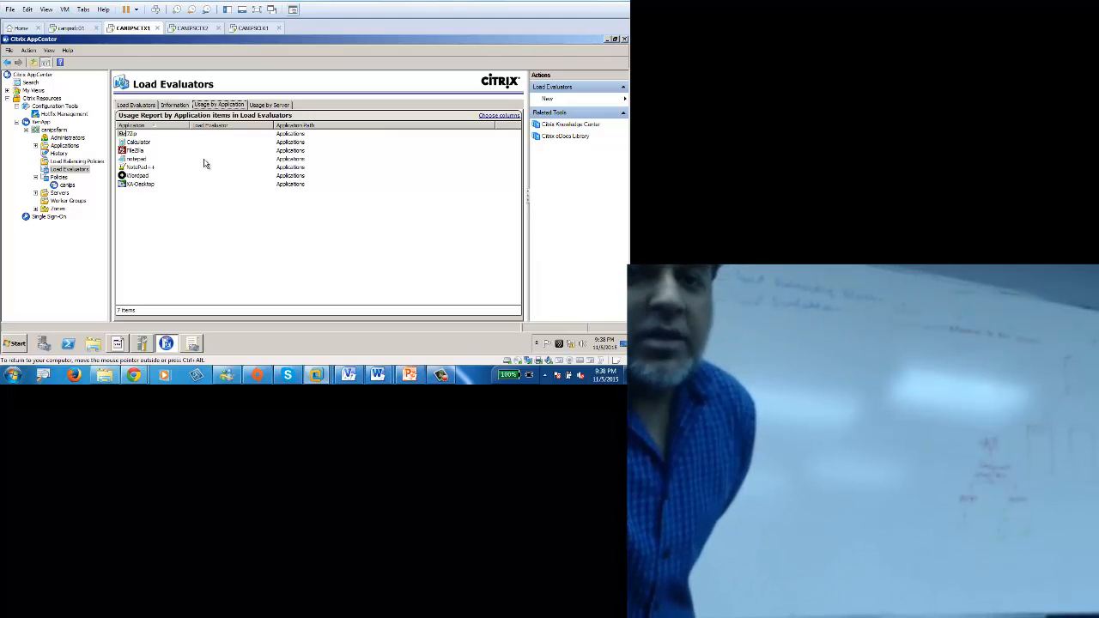
left_click(273, 110)
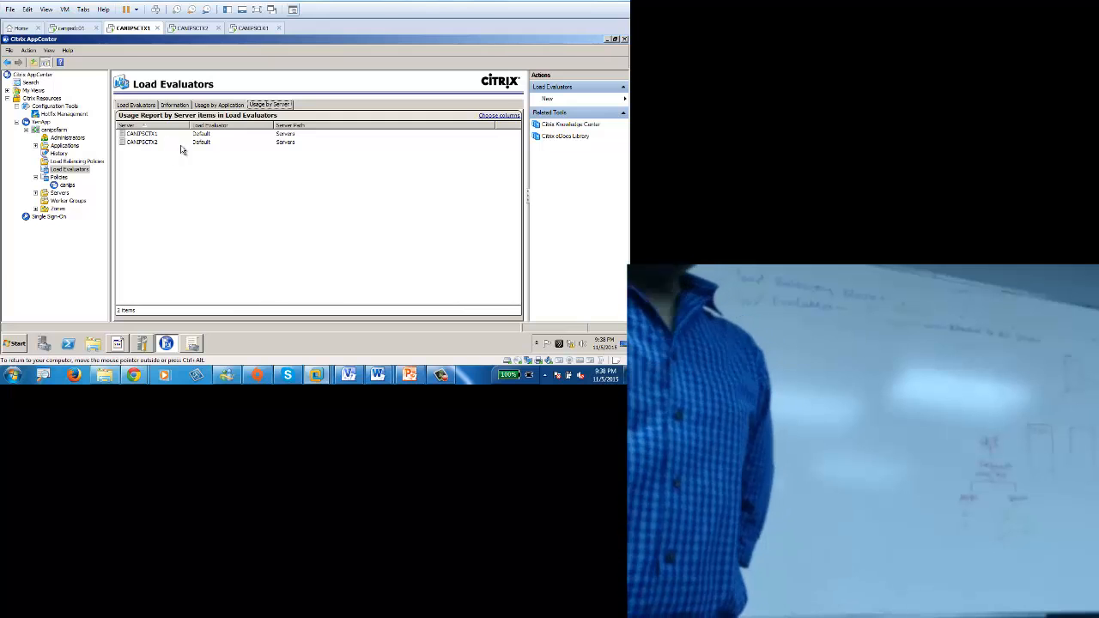
left_click(205, 135)
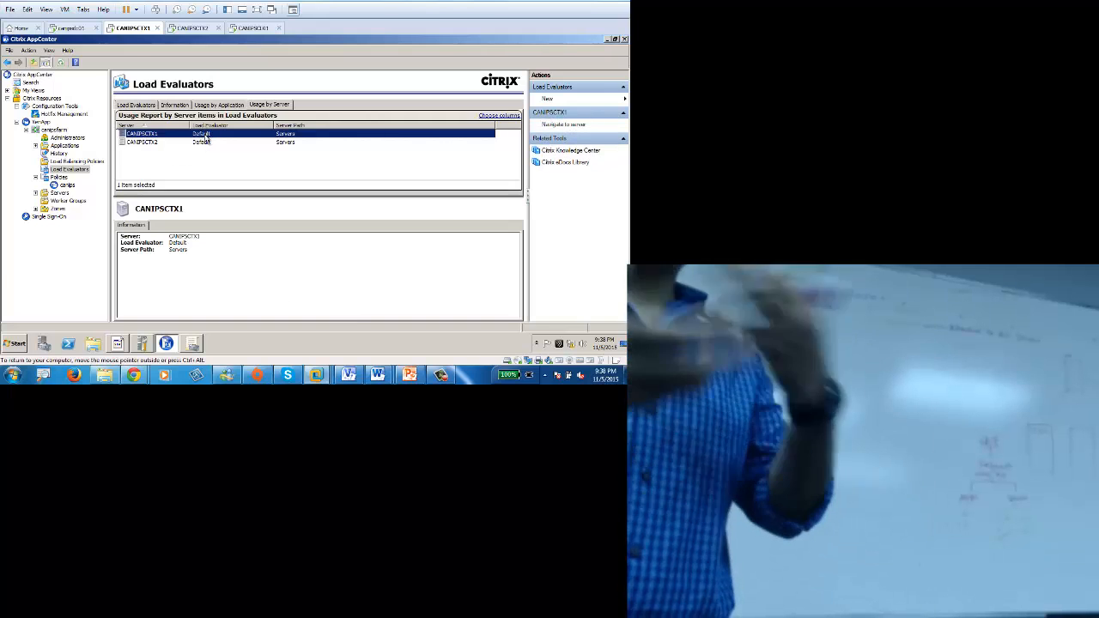
right_click(206, 137)
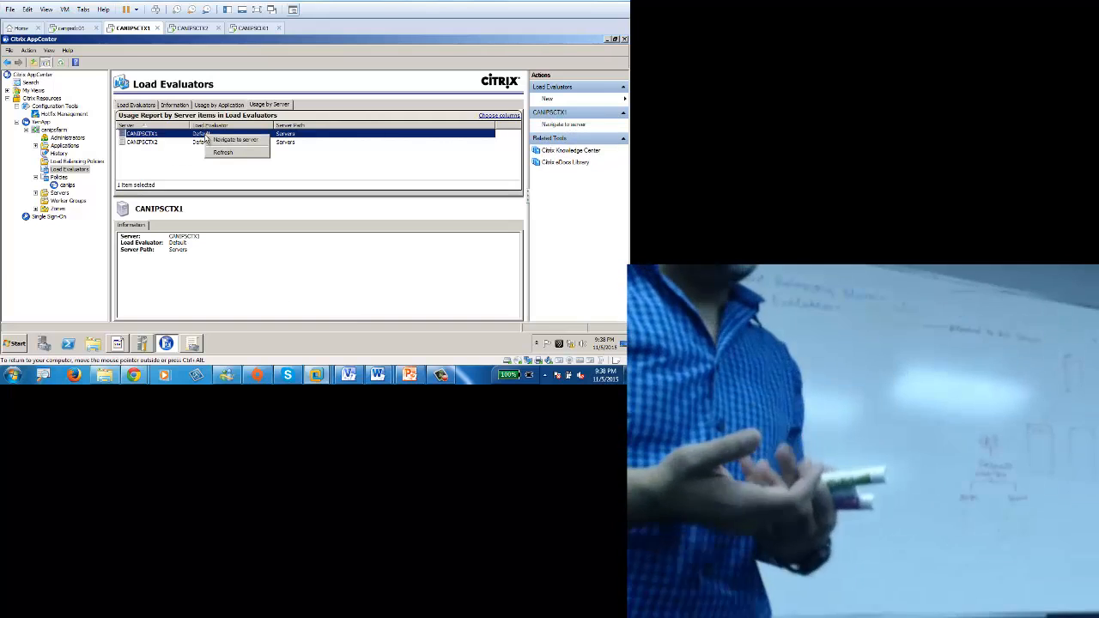
left_click(168, 152)
left_click(199, 135)
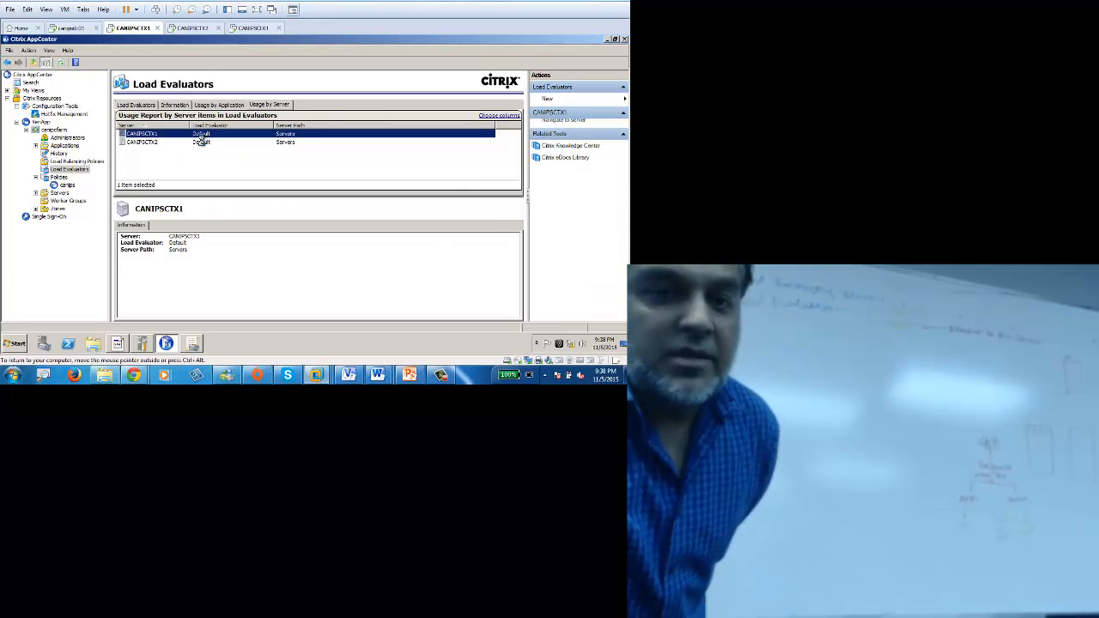
left_click(200, 141)
left_click(206, 105)
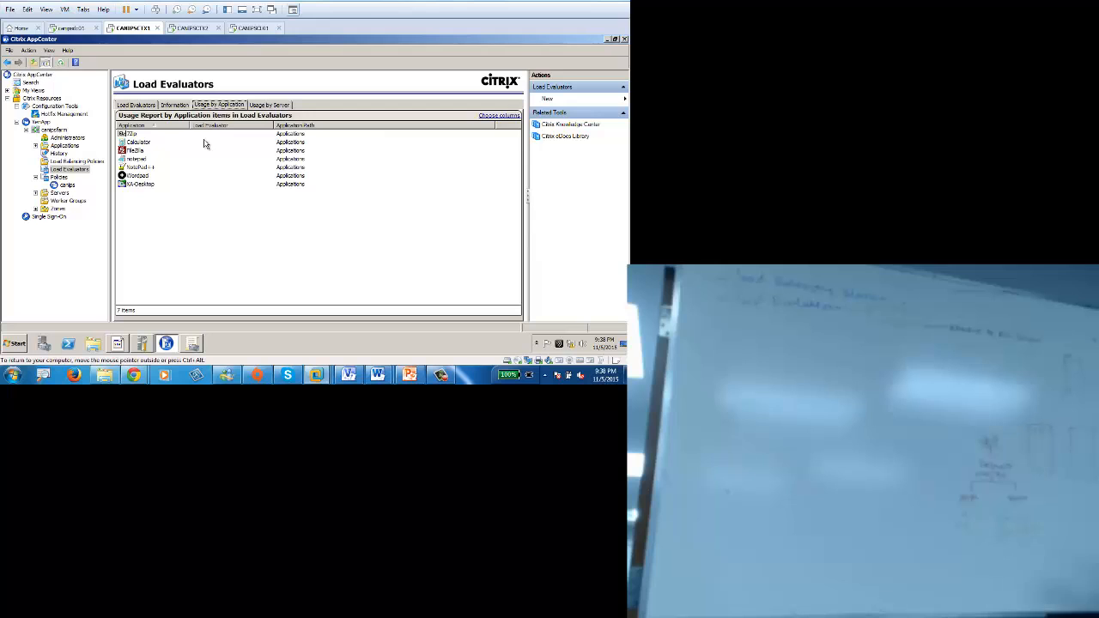
Step: Return to the Load Evaluators list and select the Default evaluator to show its details
left_click(135, 105)
left_click(139, 143)
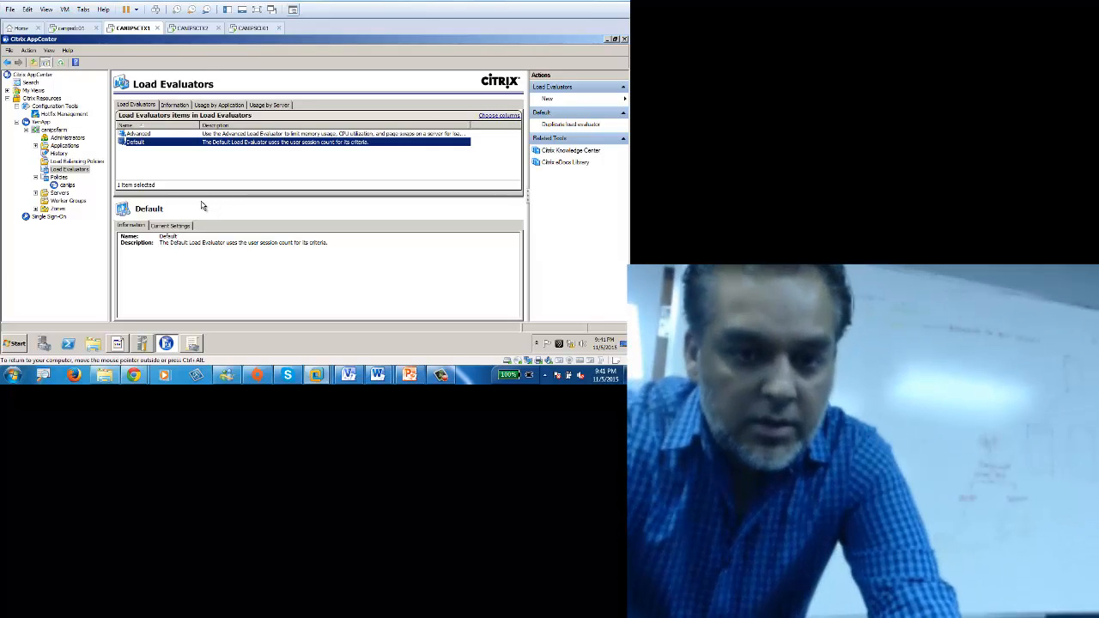
Step: Open the Default evaluator's Current Settings tab and put the VM in full screen
left_click(171, 227)
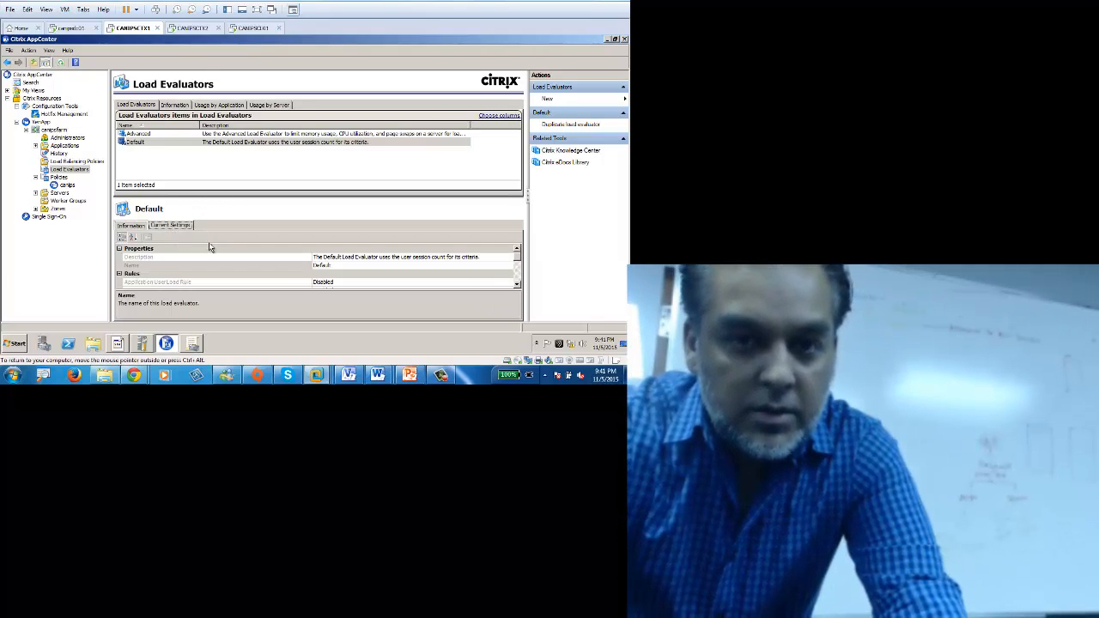
right_click(66, 170)
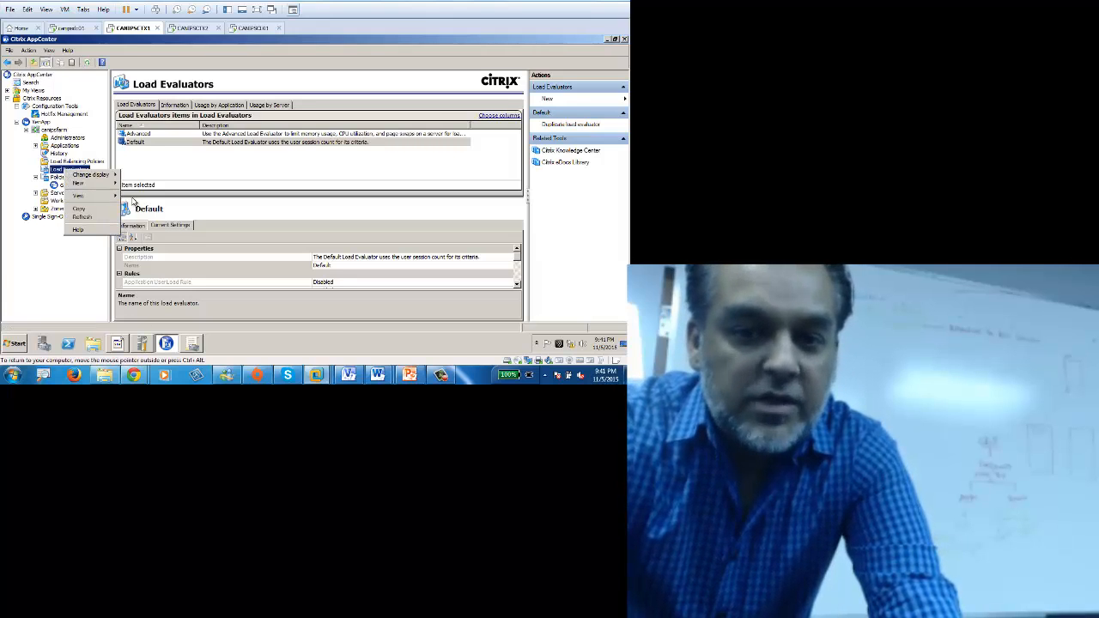
left_click(239, 241)
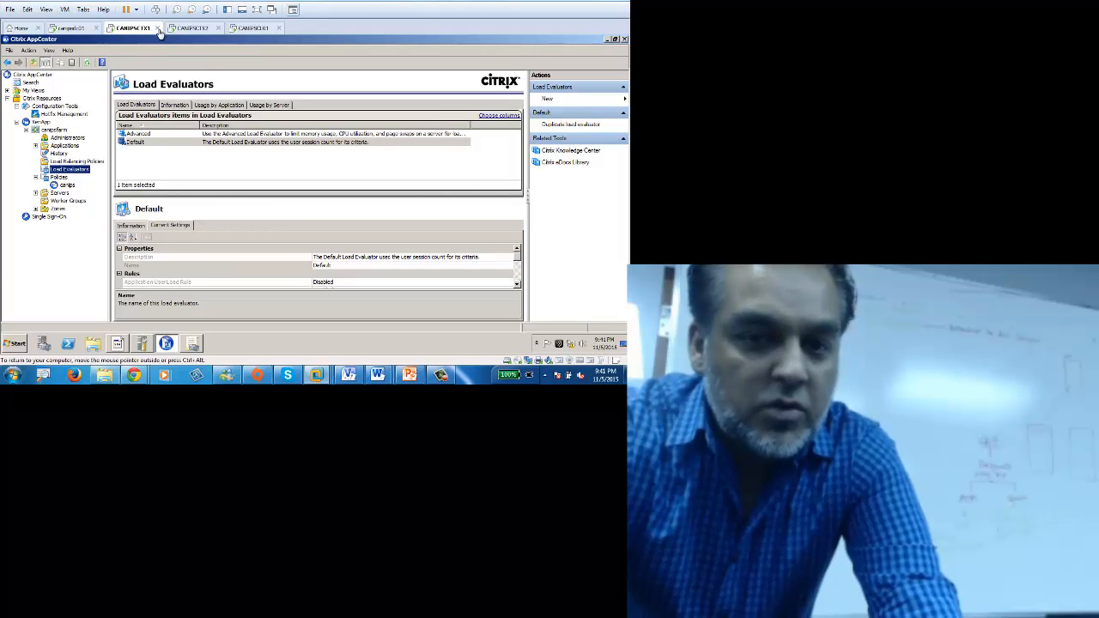
left_click(261, 11)
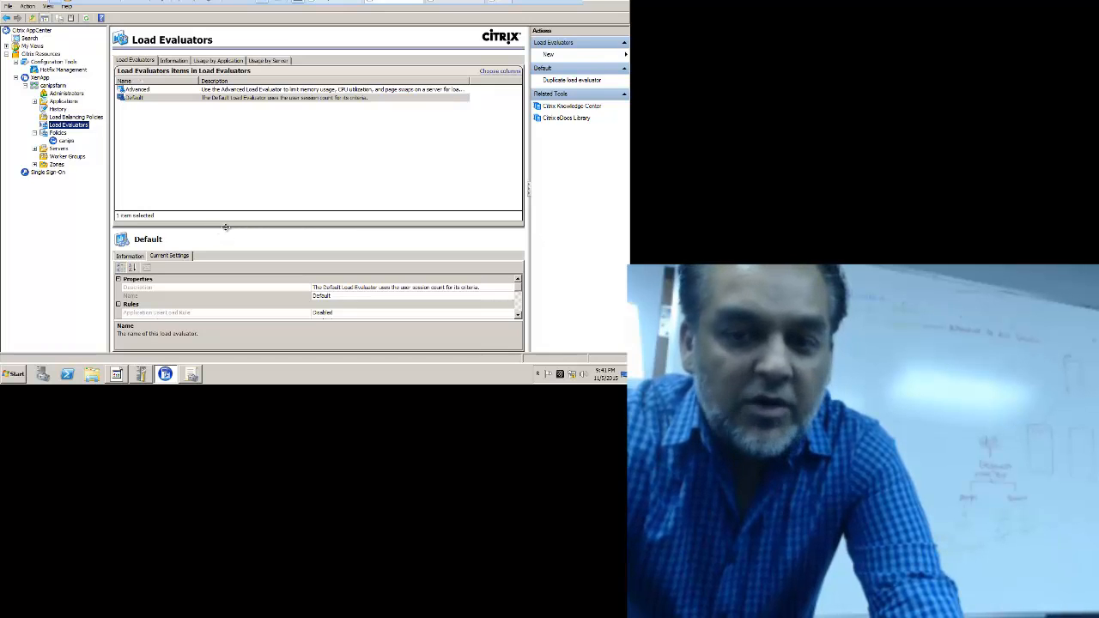
Step: Enlarge the settings pane and expand Load Throttling Rule and Server User Rule (full load 100)
left_click_drag(231, 228, 248, 153)
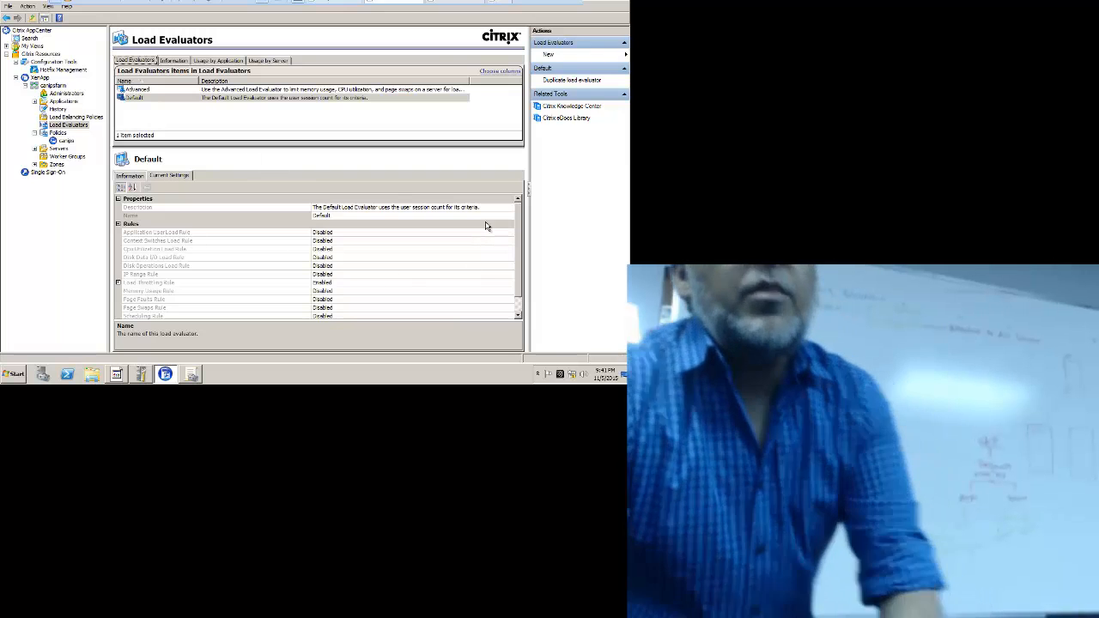
scroll(516, 273, "down", 2)
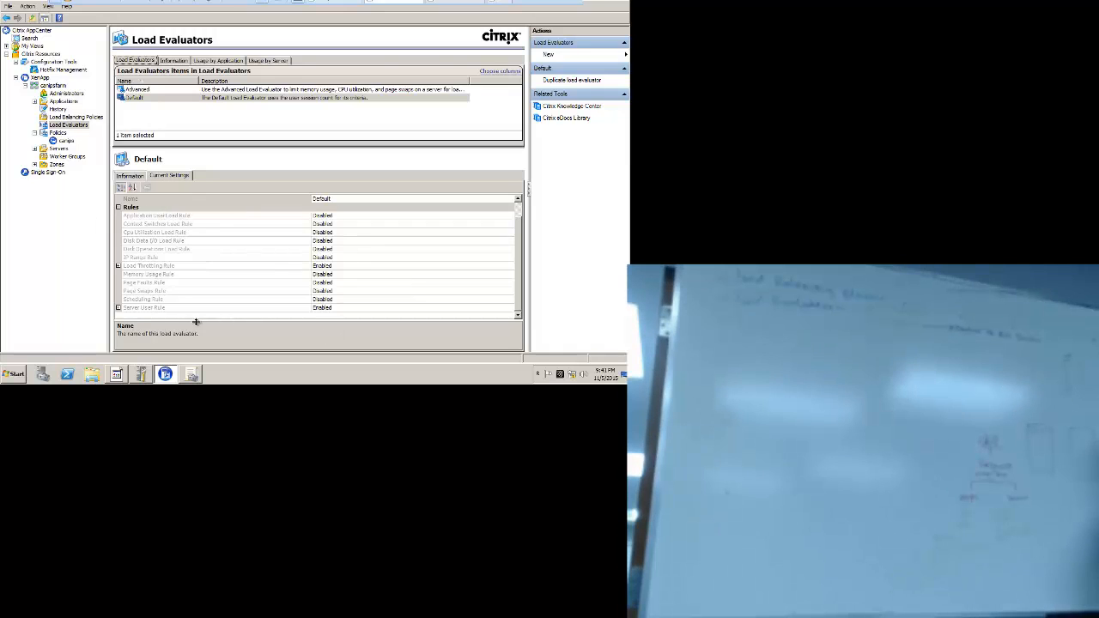
left_click(118, 266)
left_click(120, 317)
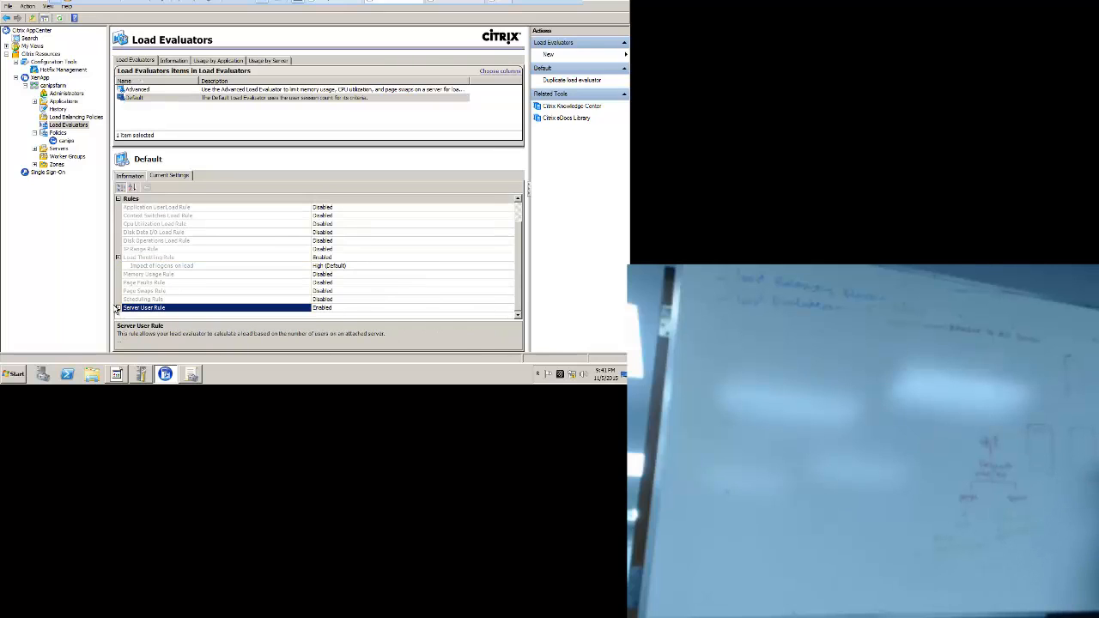
left_click(118, 308)
Step: Inspect the Default evaluator's settings: Server User Rule at full load 100, Load Throttling High
scroll(525, 274, "down", 1)
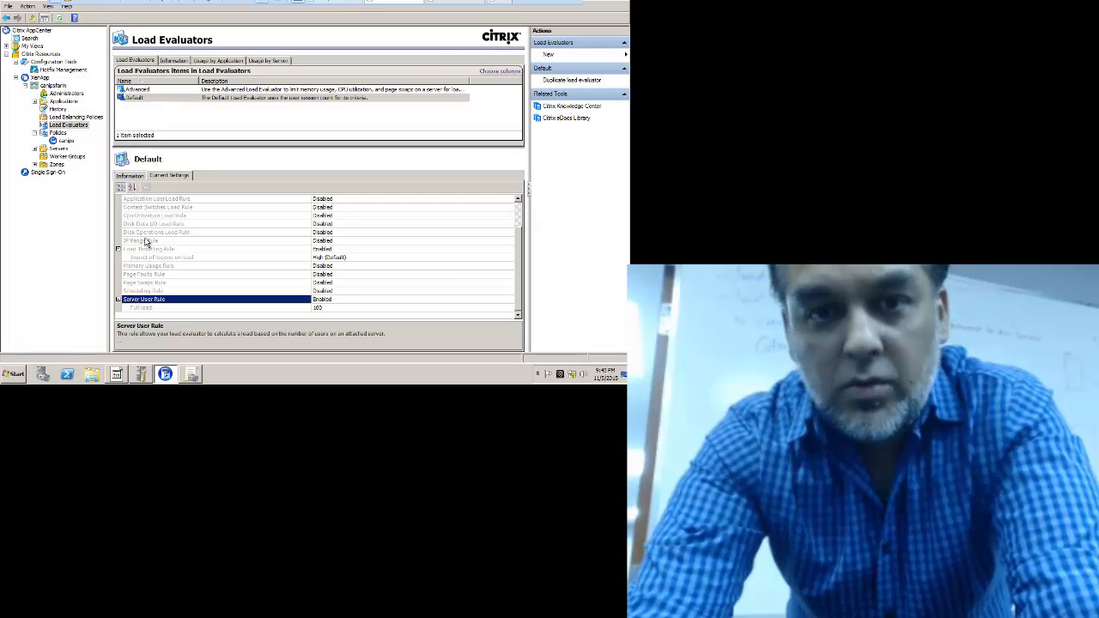
key("Tab")
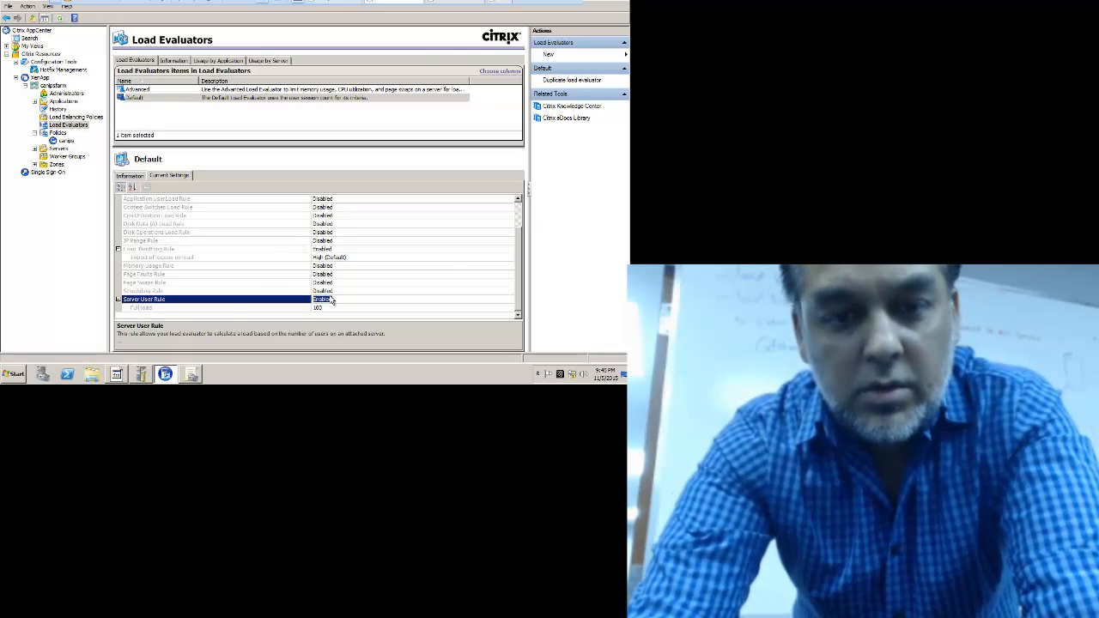
Step: Launch an administrator Command Prompt on the server and exit VMware full-screen view
left_click(15, 374)
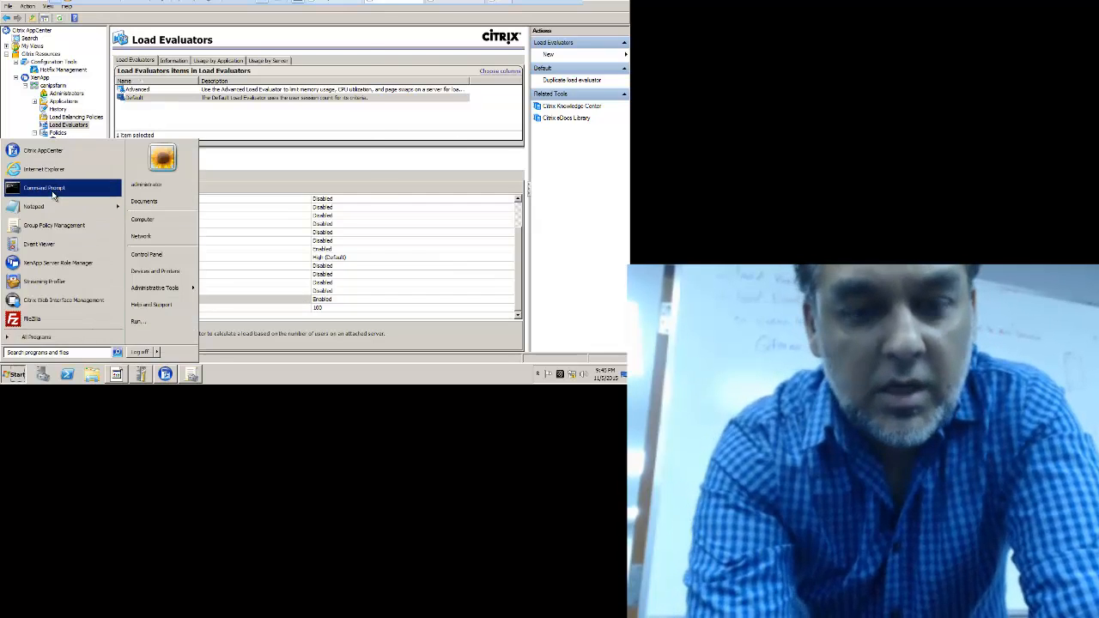
left_click(53, 188)
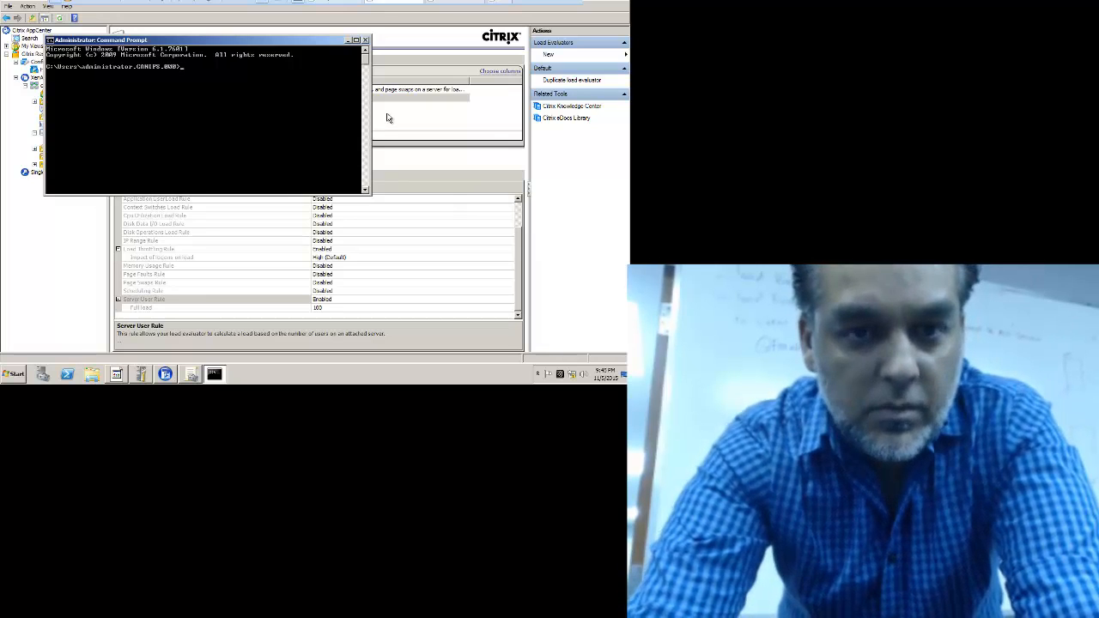
key("ctrl+alt+Return")
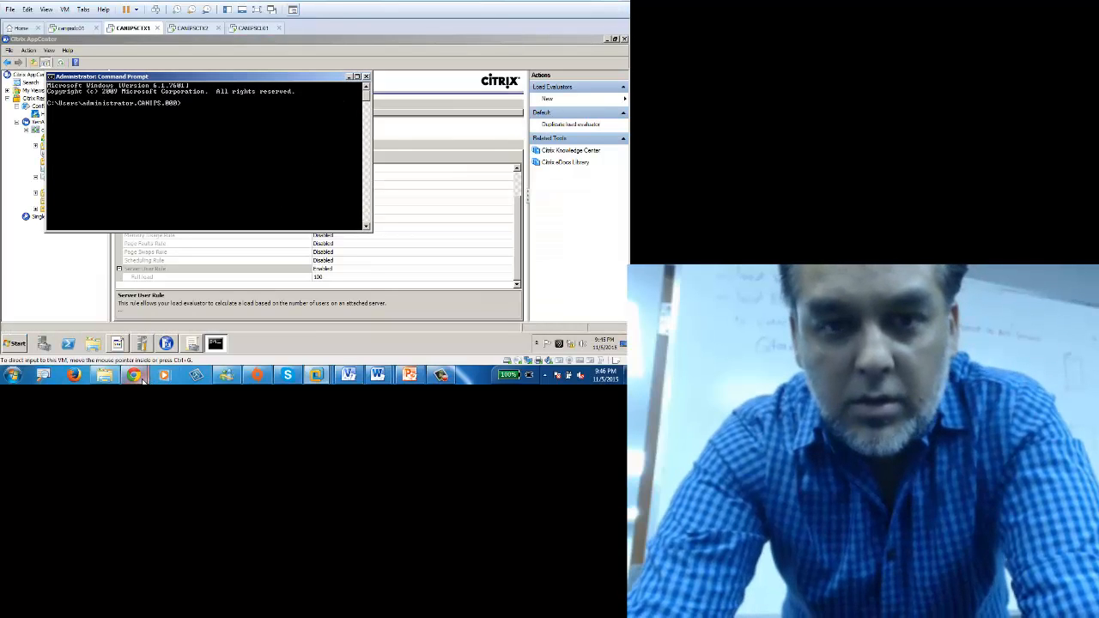
Step: Search Google Images for 'citrix qfarm commands', enlarge a qfarm screenshot, then return to the Command Prompt
mouse_move(135, 375)
left_click(183, 331)
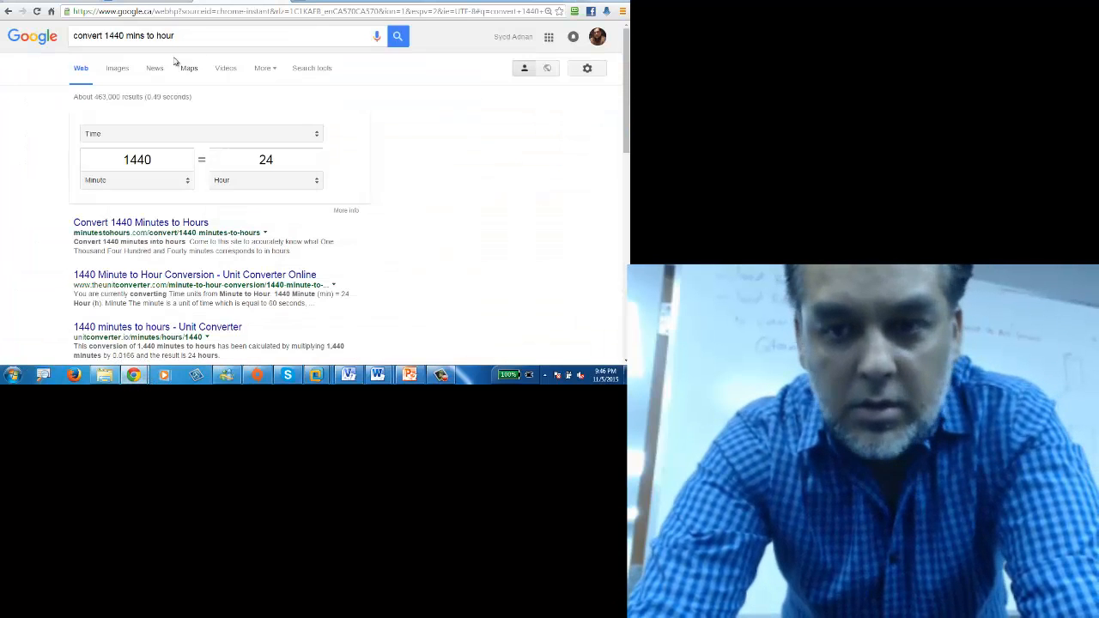
left_click_drag(194, 38, 49, 46)
type("ci")
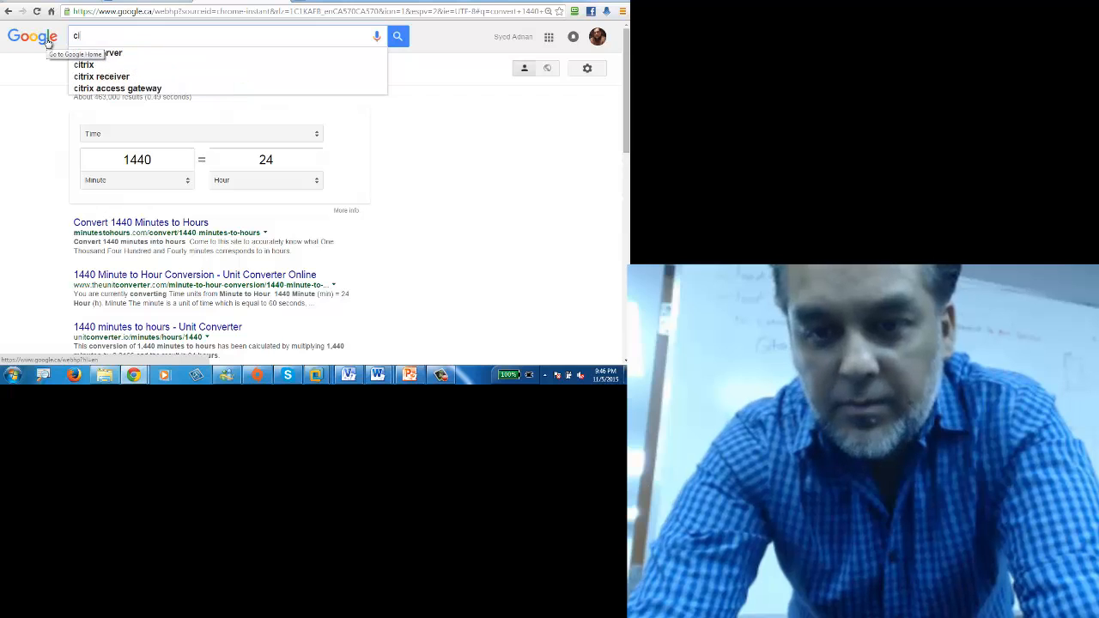
type("trix qfarm")
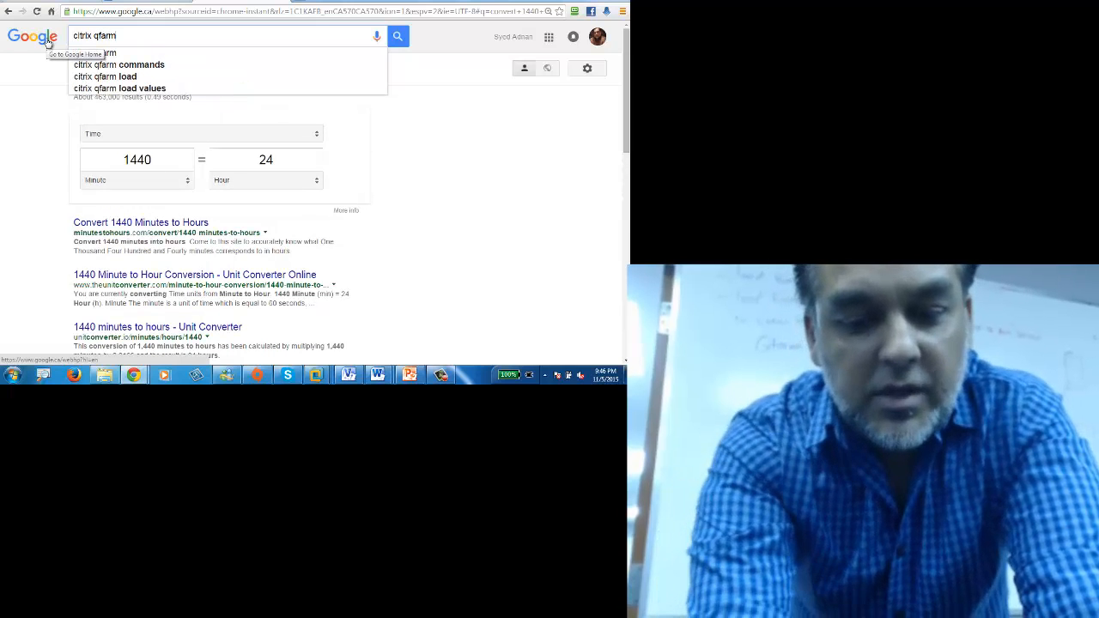
key("Down")
key("Return")
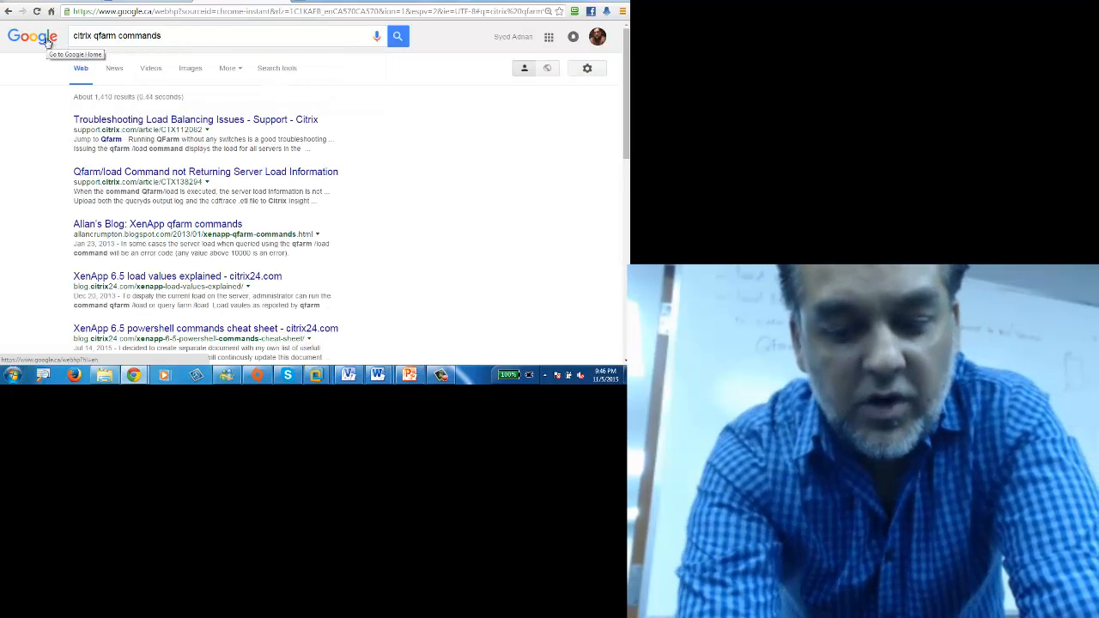
left_click(189, 70)
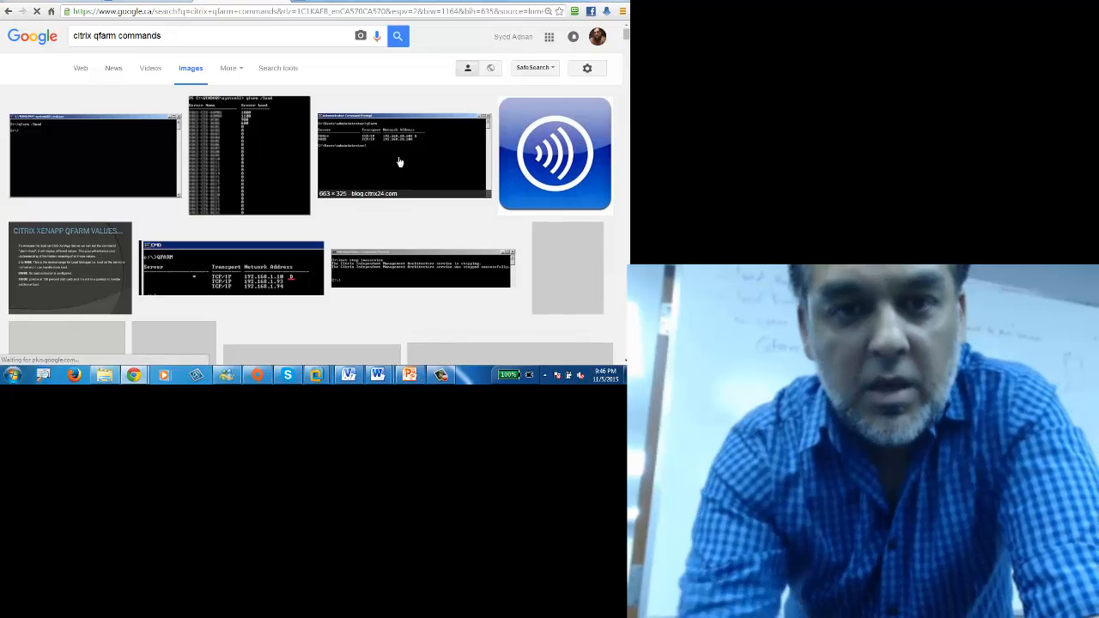
left_click(399, 165)
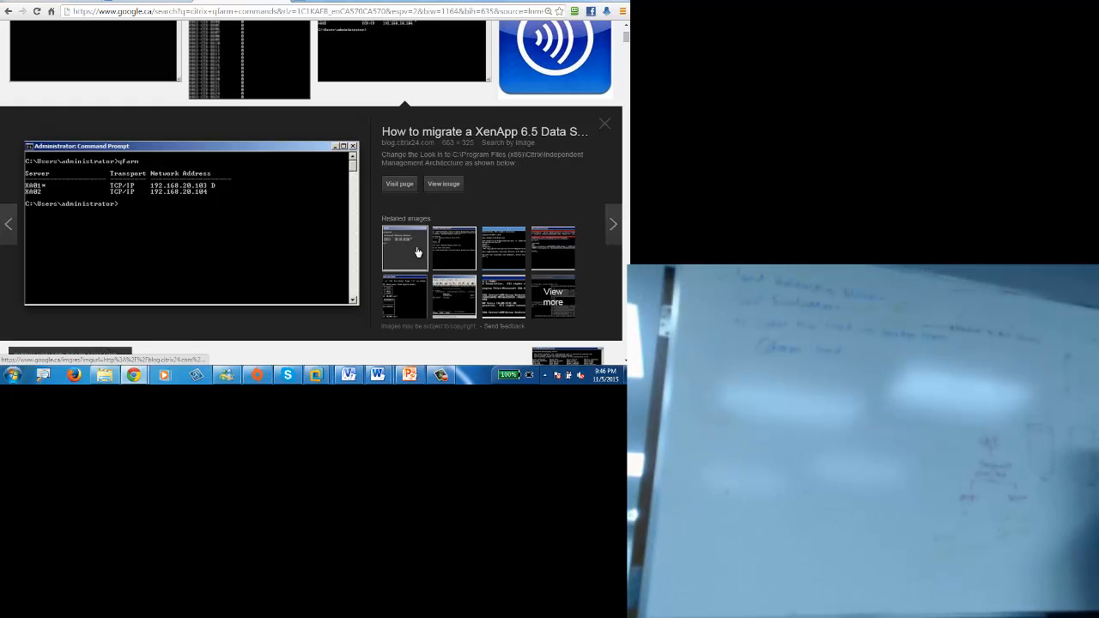
key("alt+Tab")
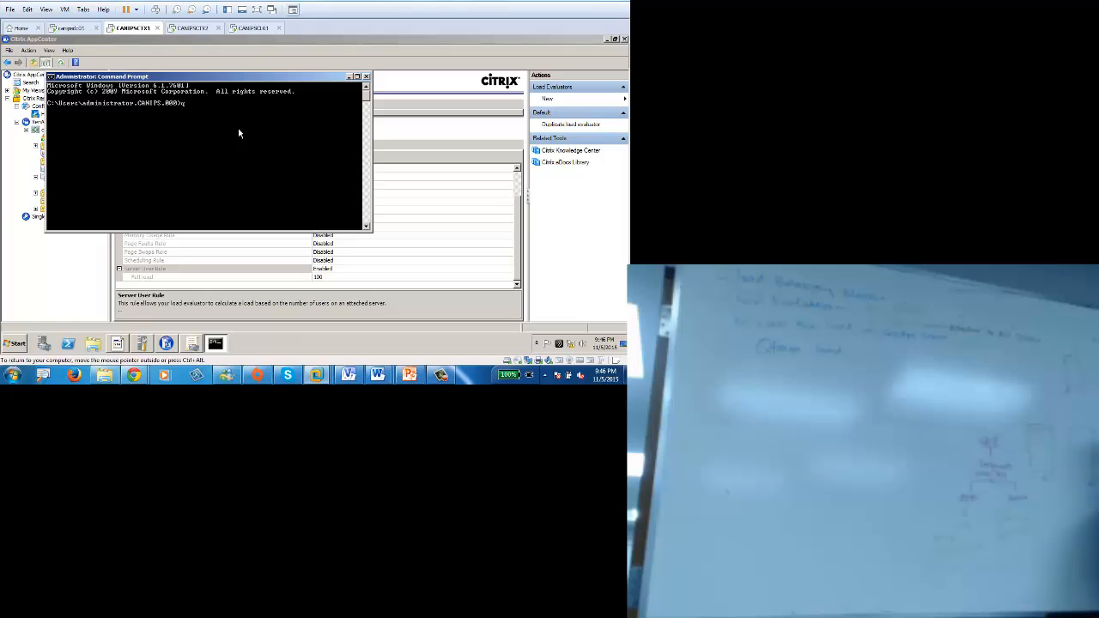
Step: Run qfarm /load to see CANIPSCTX1 at load 100 and CANIPSCTX2 at 0
type("farm")
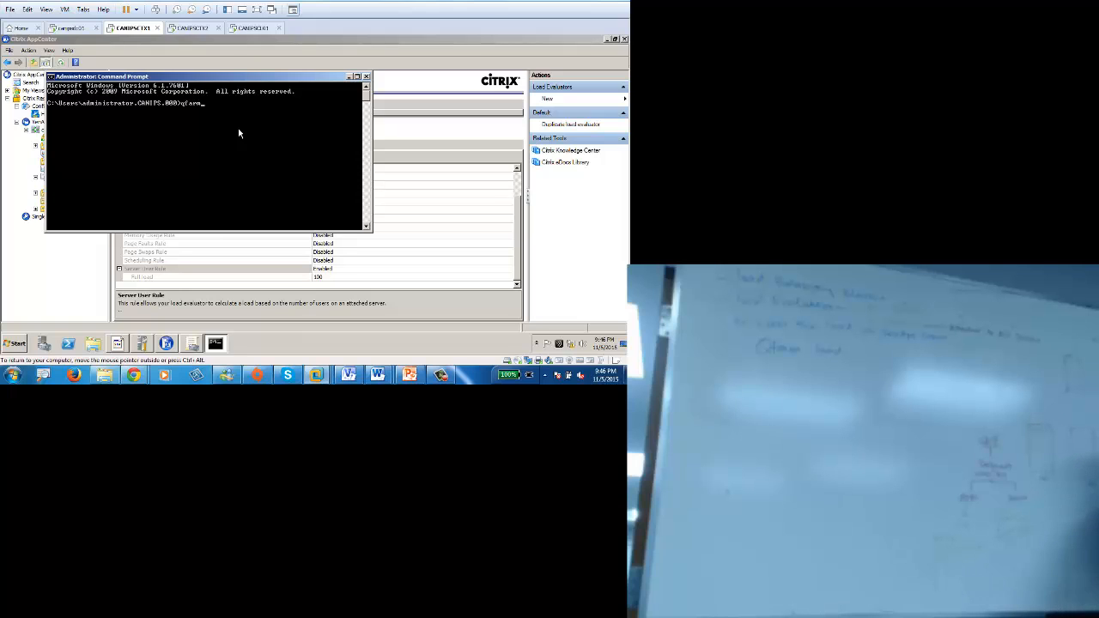
type(" /load")
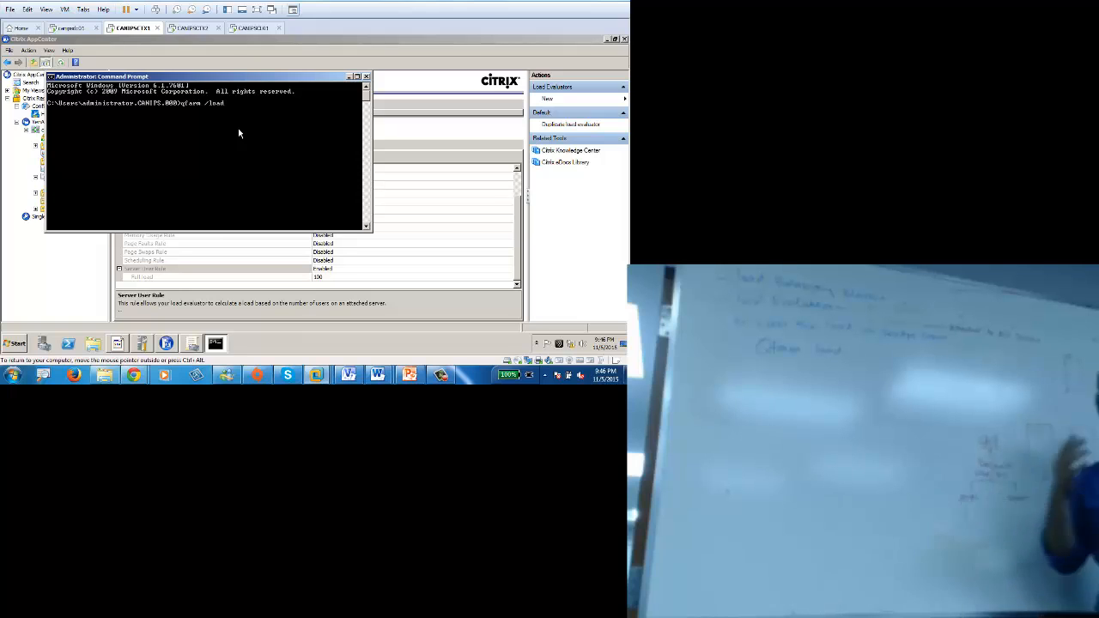
key("Return")
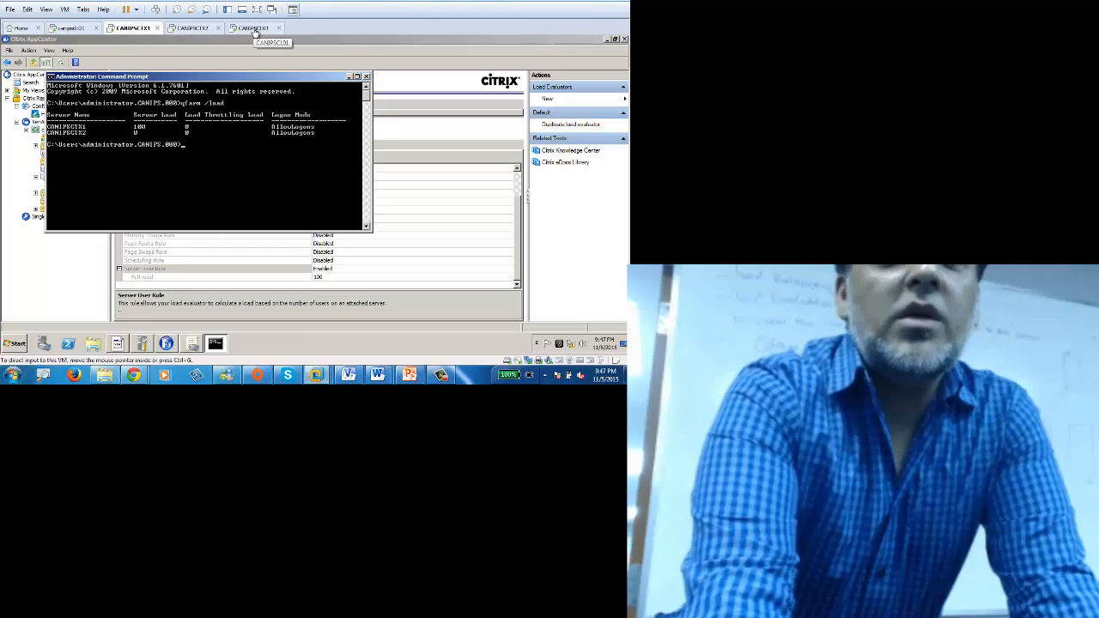
Step: On the CANIPSCL01 client, close 7-Zip and launch Calculator, then return to CANIPSCTX1
left_click(254, 28)
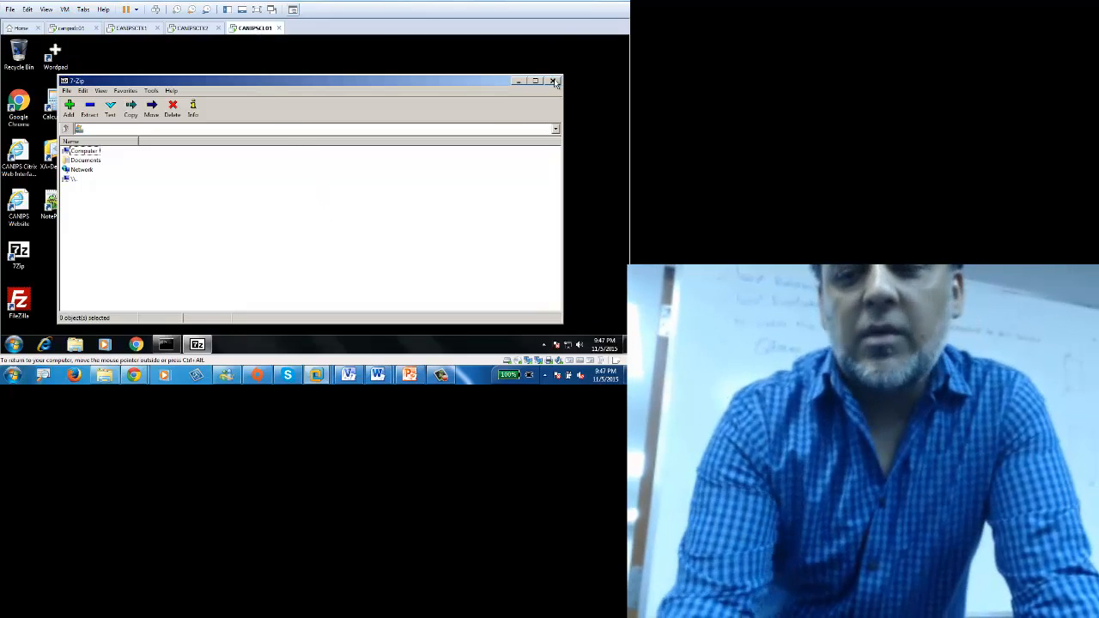
left_click(553, 81)
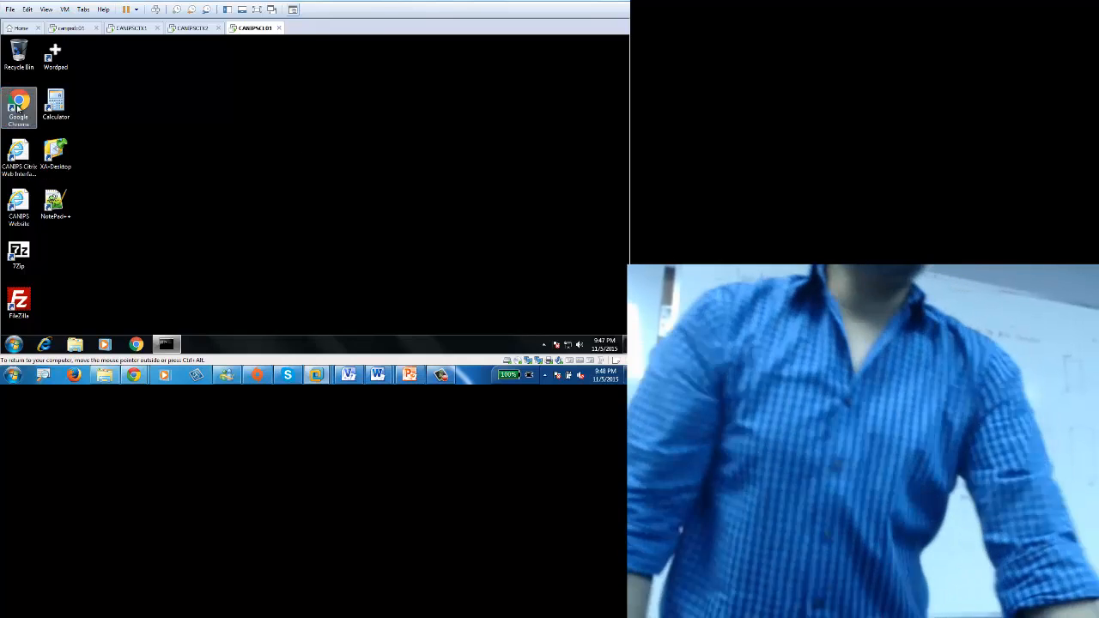
left_click(59, 108)
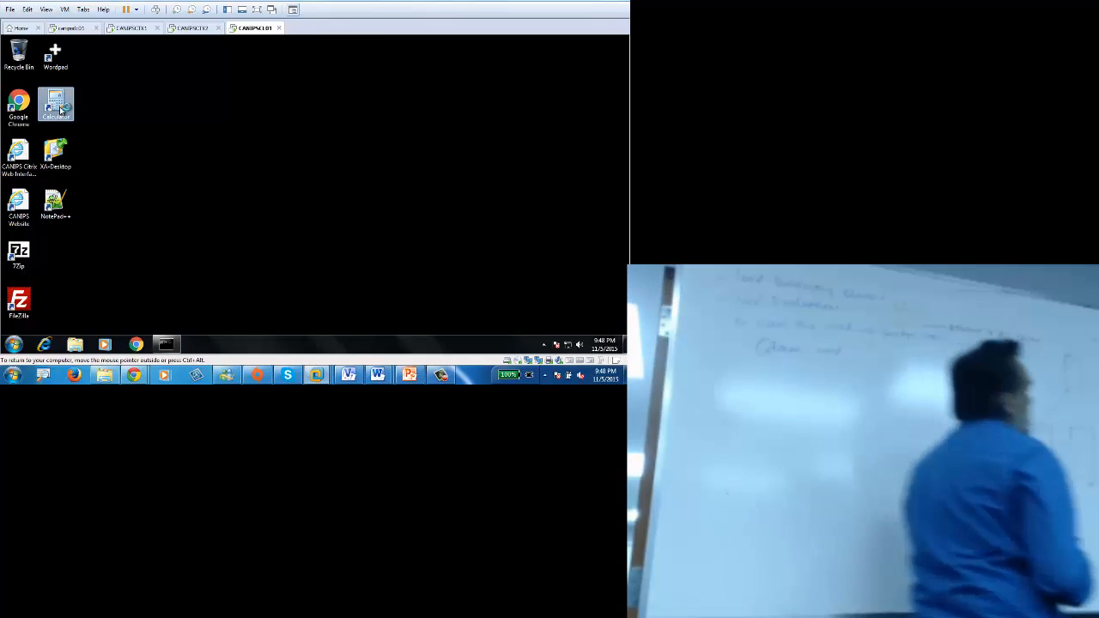
double_click(60, 109)
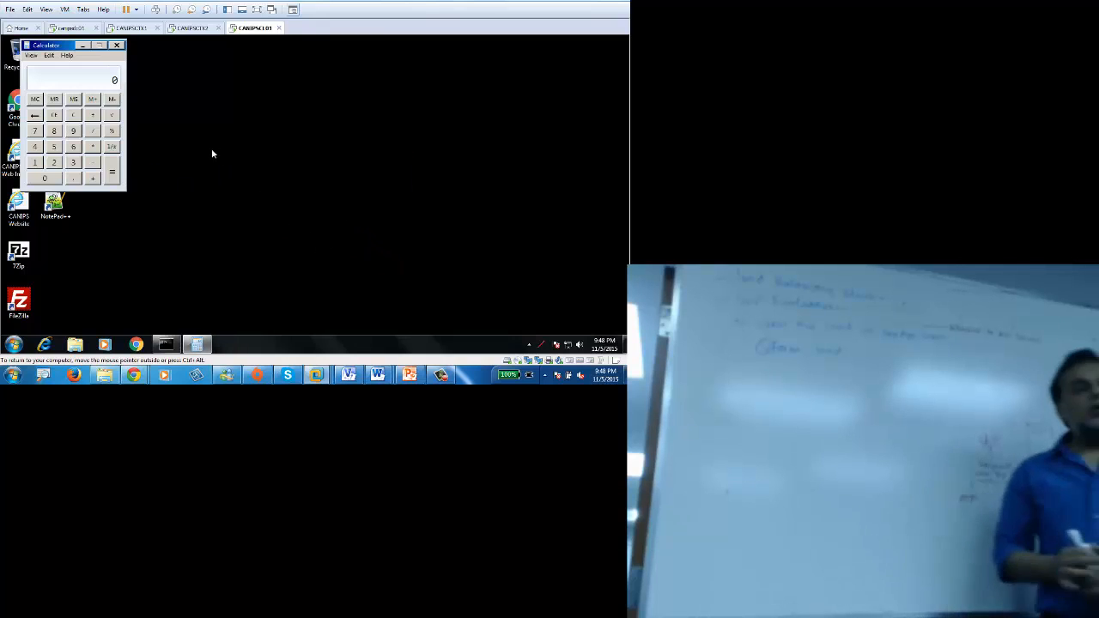
left_click(132, 32)
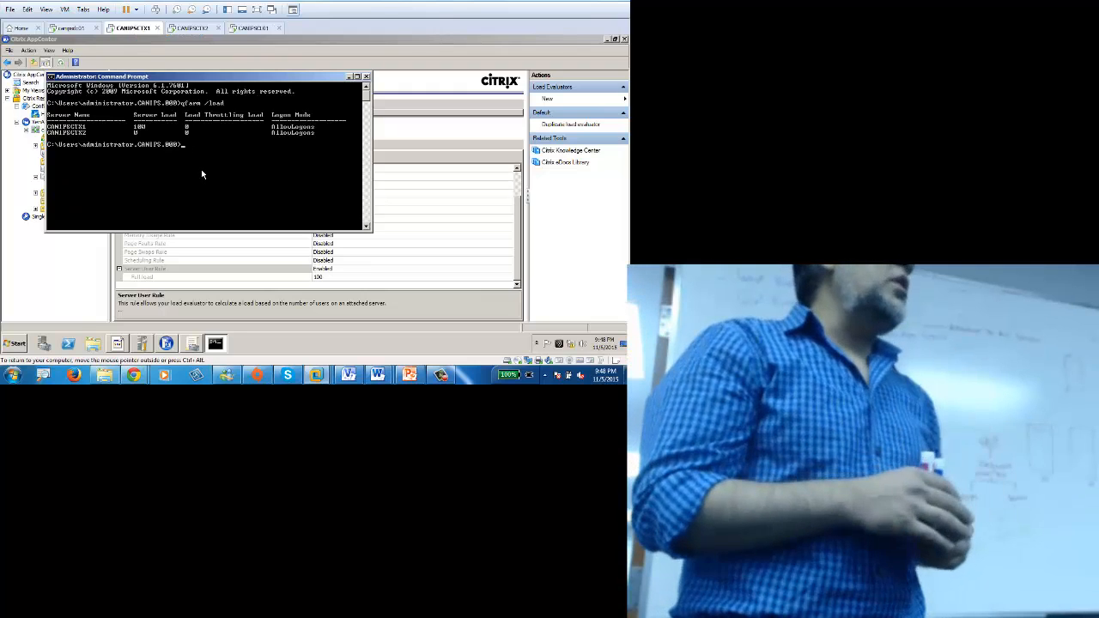
Step: Recall the previous qfarm /load command to rerun it and check both servers' load
key("Up")
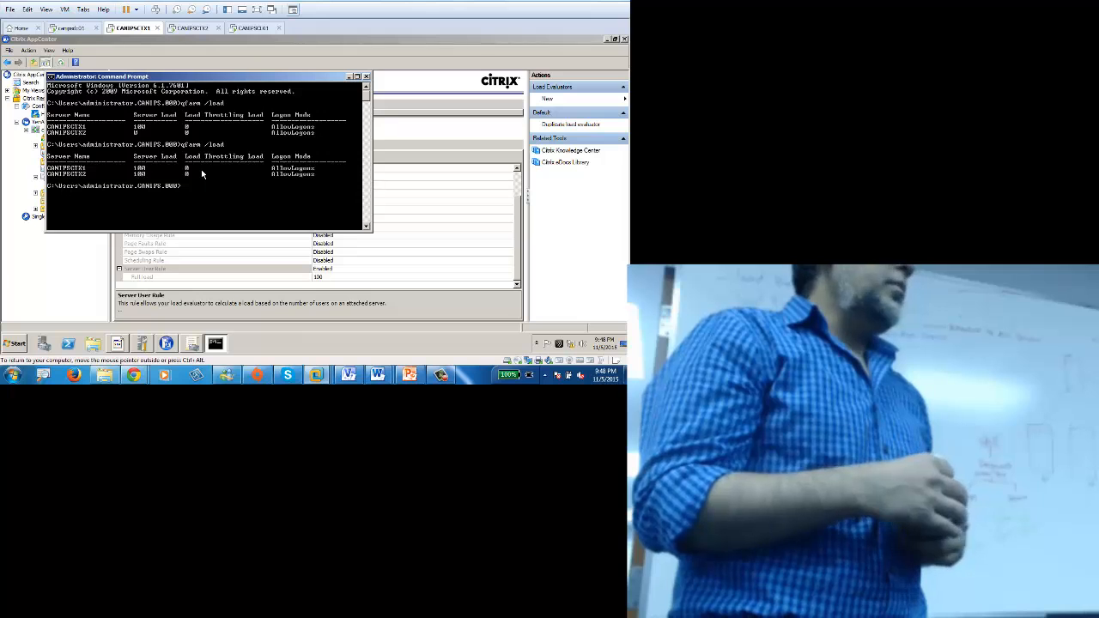
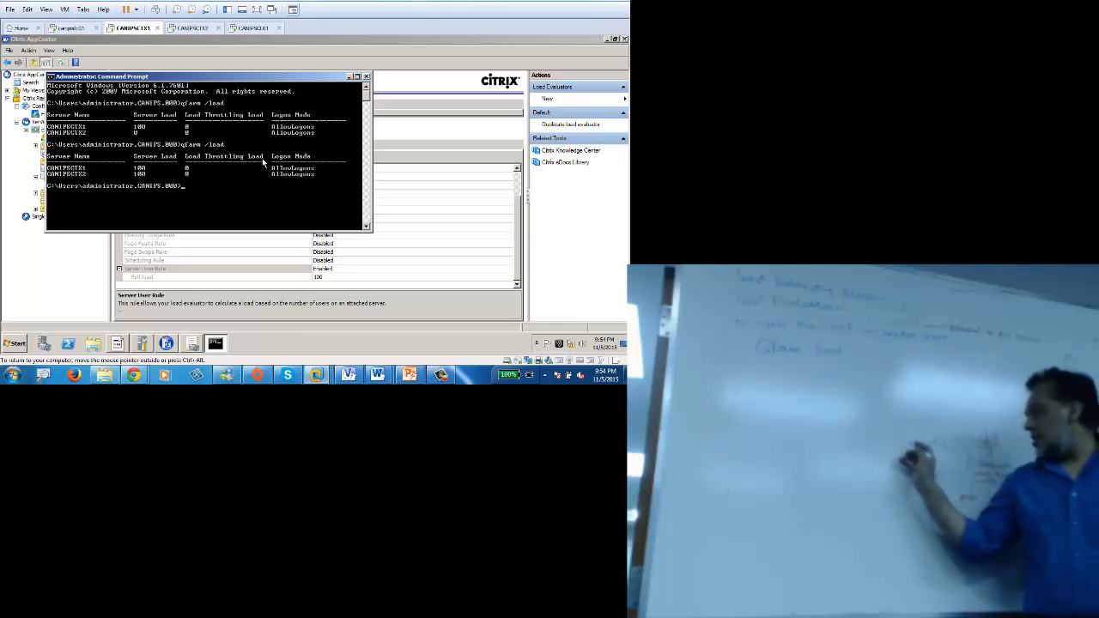
Step: Bring AppCenter forward and view the Default evaluator's Load Throttling Rule, set to High (Default)
left_click(98, 276)
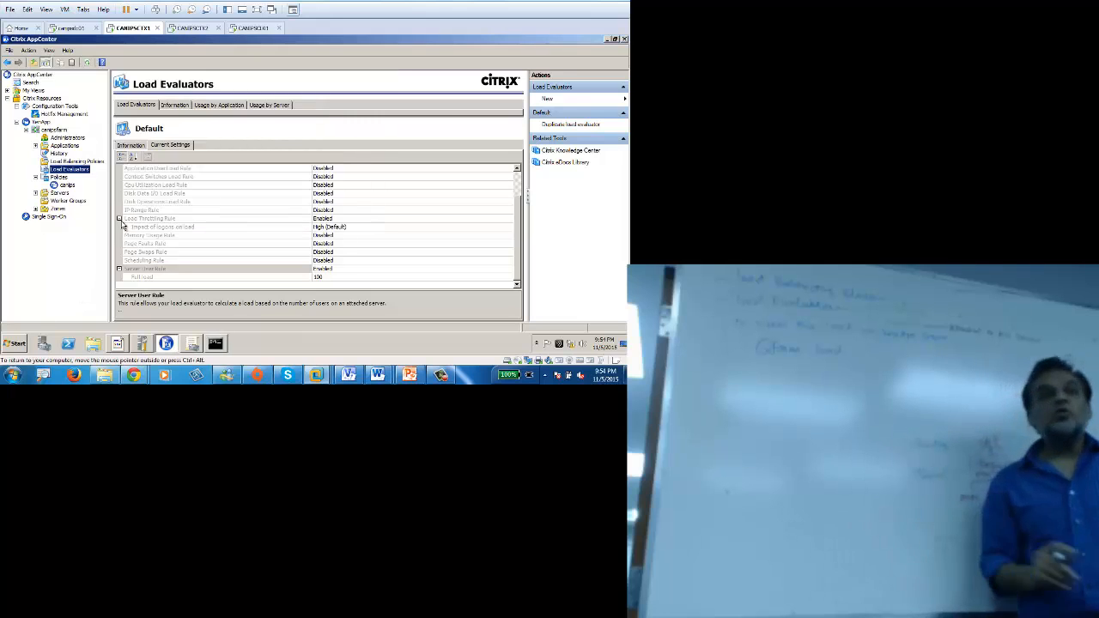
left_click(149, 219)
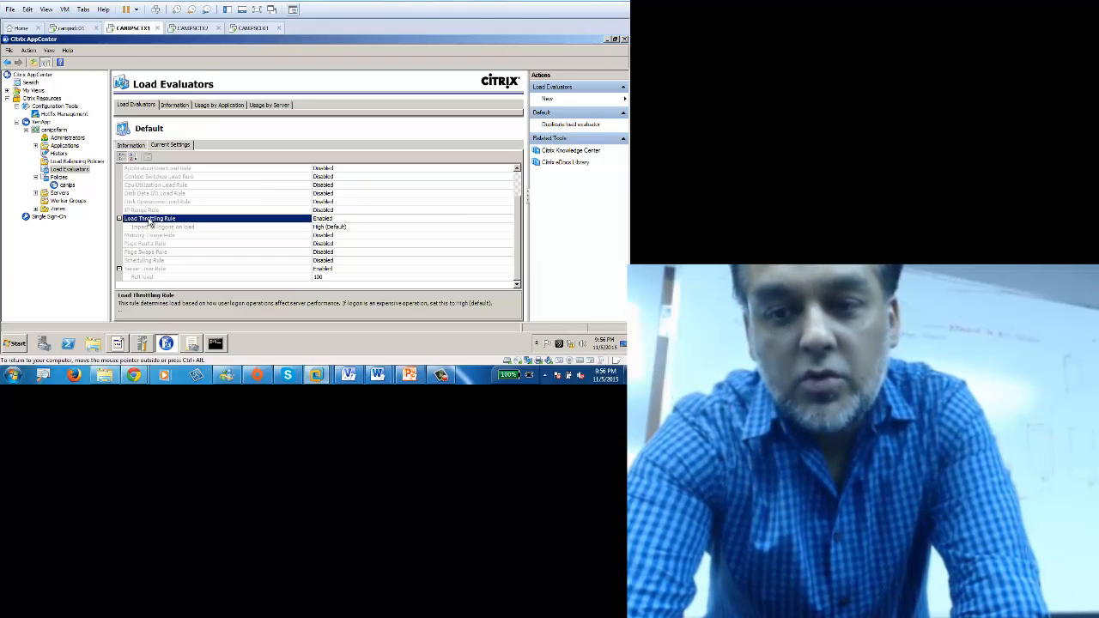
Step: Close Calculator on the CANIPSCL01 client
left_click(255, 29)
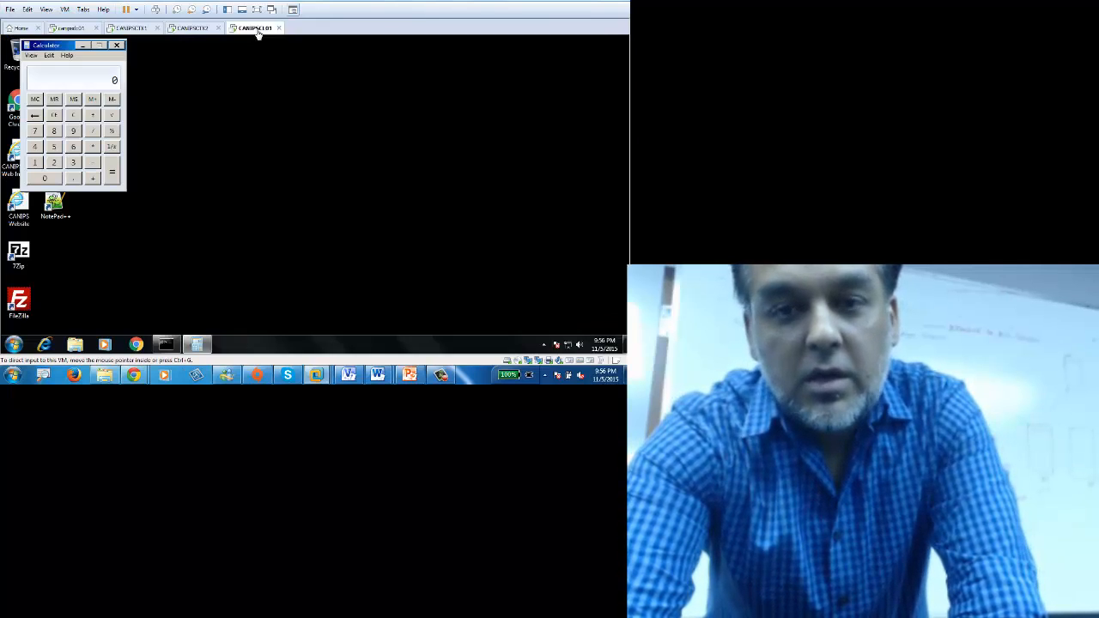
left_click(118, 46)
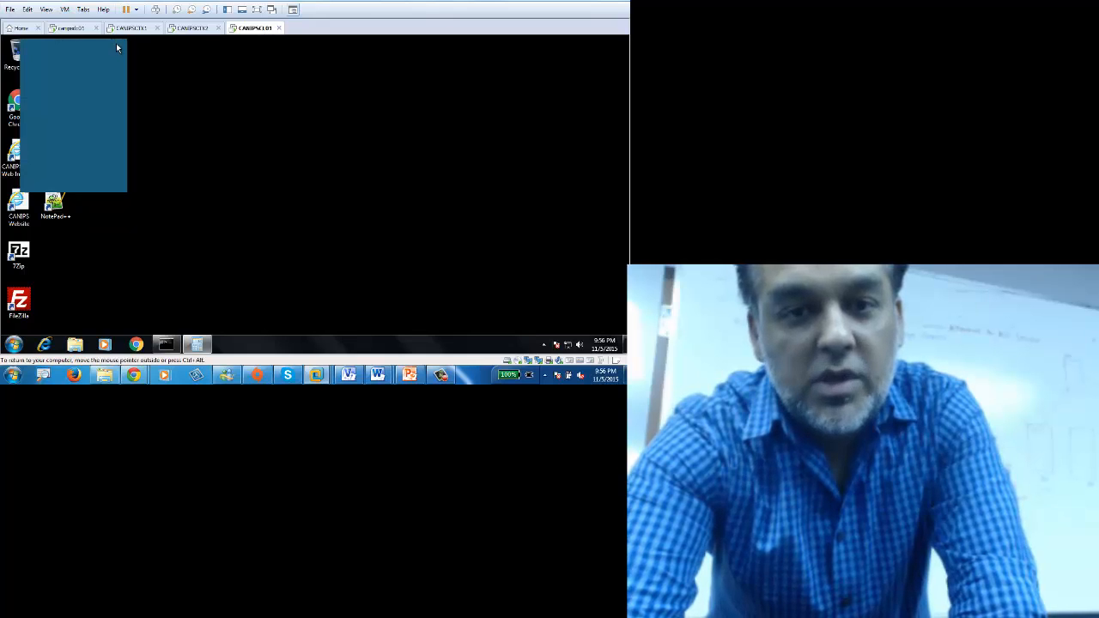
left_click(544, 344)
left_click(14, 344)
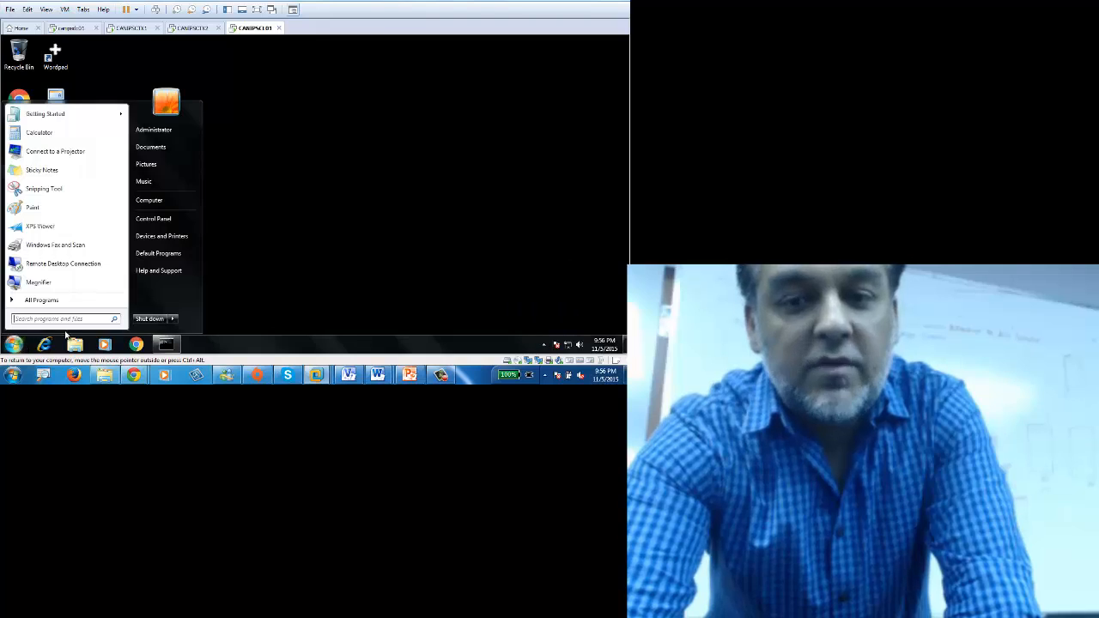
left_click(174, 320)
left_click(559, 303)
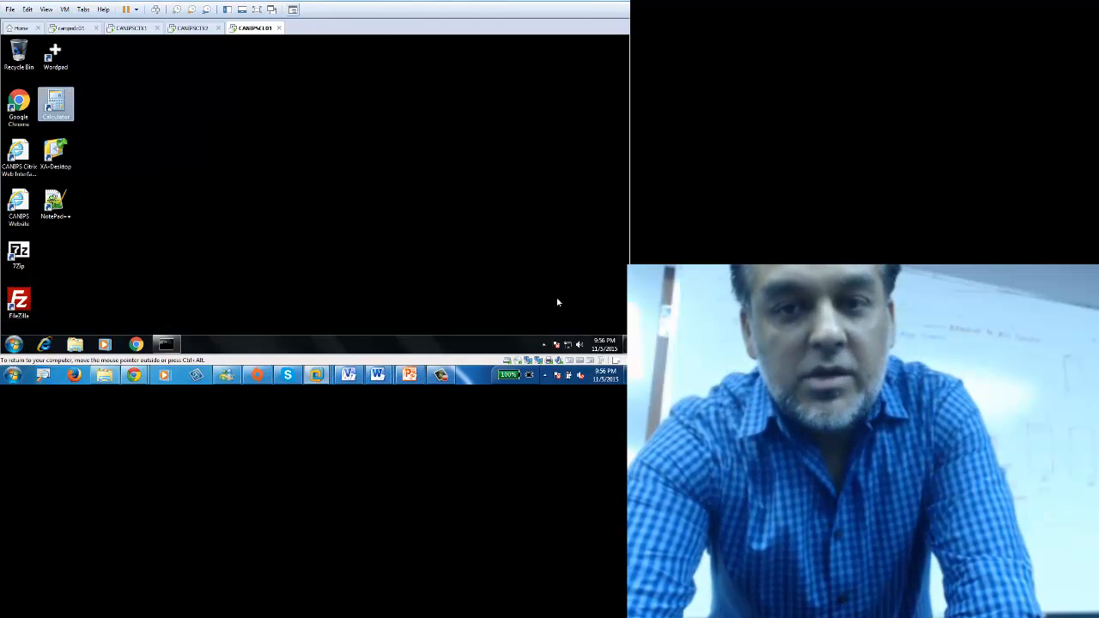
Step: Open the Connection Center from the Receiver tray icon via Online Sessions
left_click(543, 345)
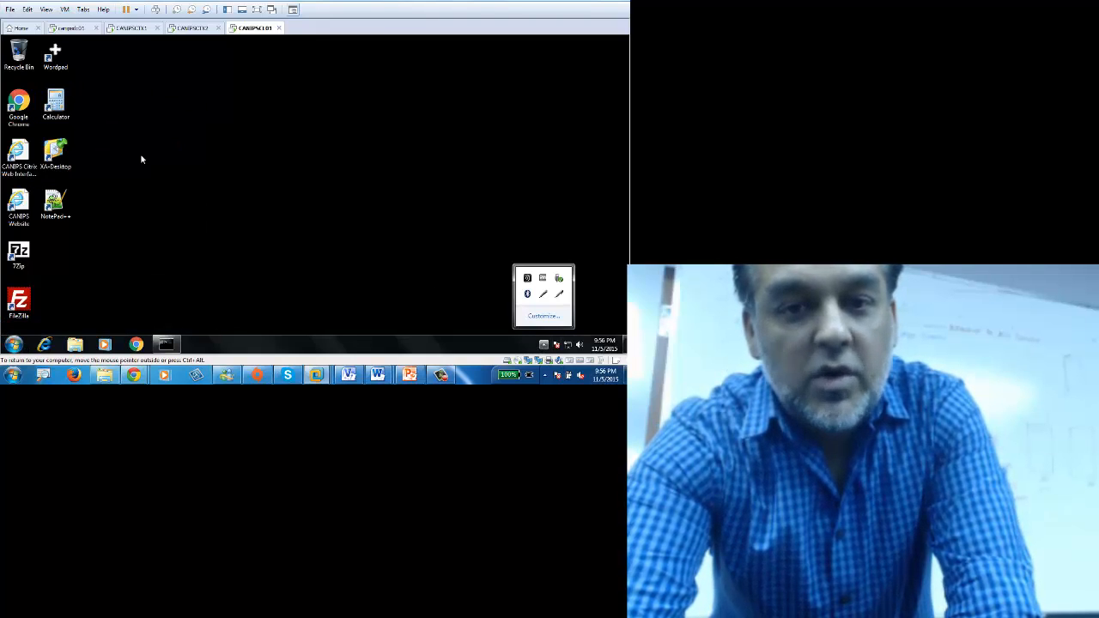
right_click(524, 280)
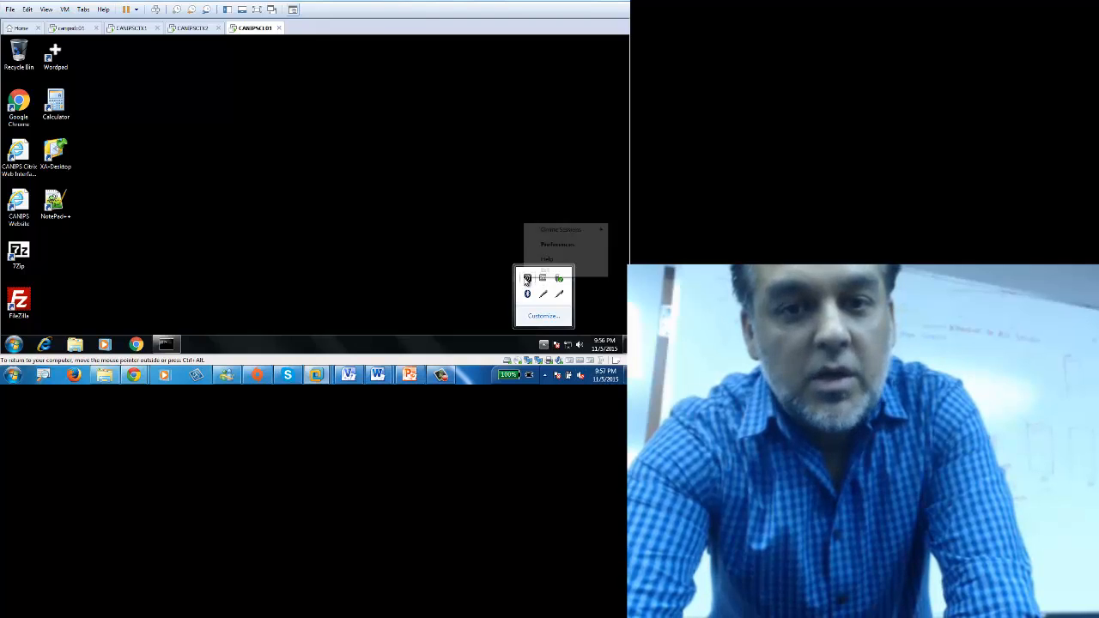
mouse_move(555, 231)
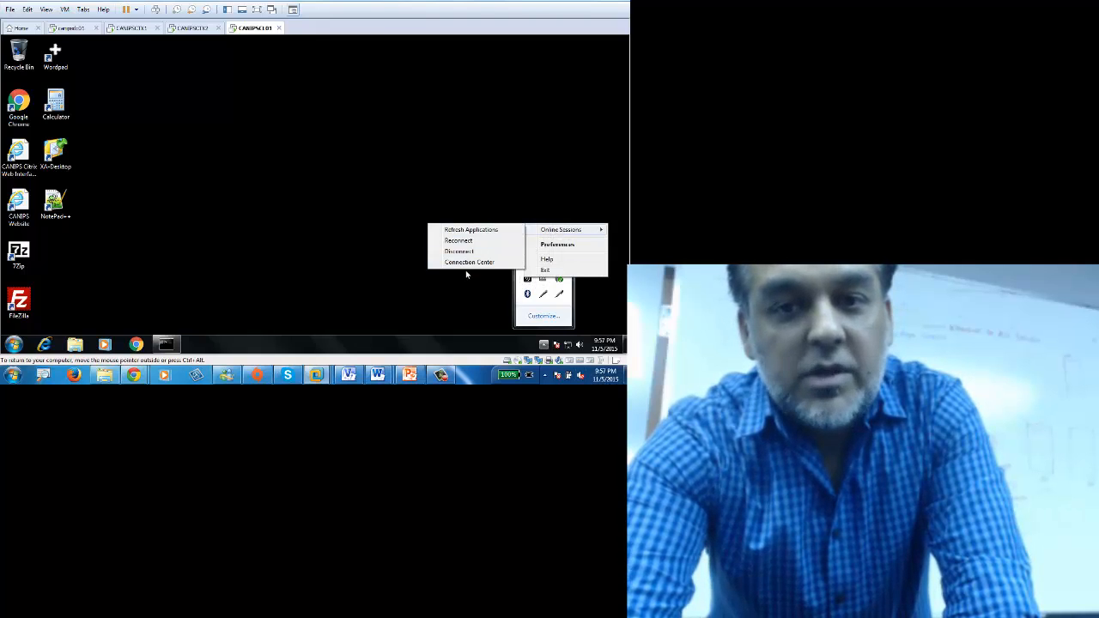
left_click(469, 263)
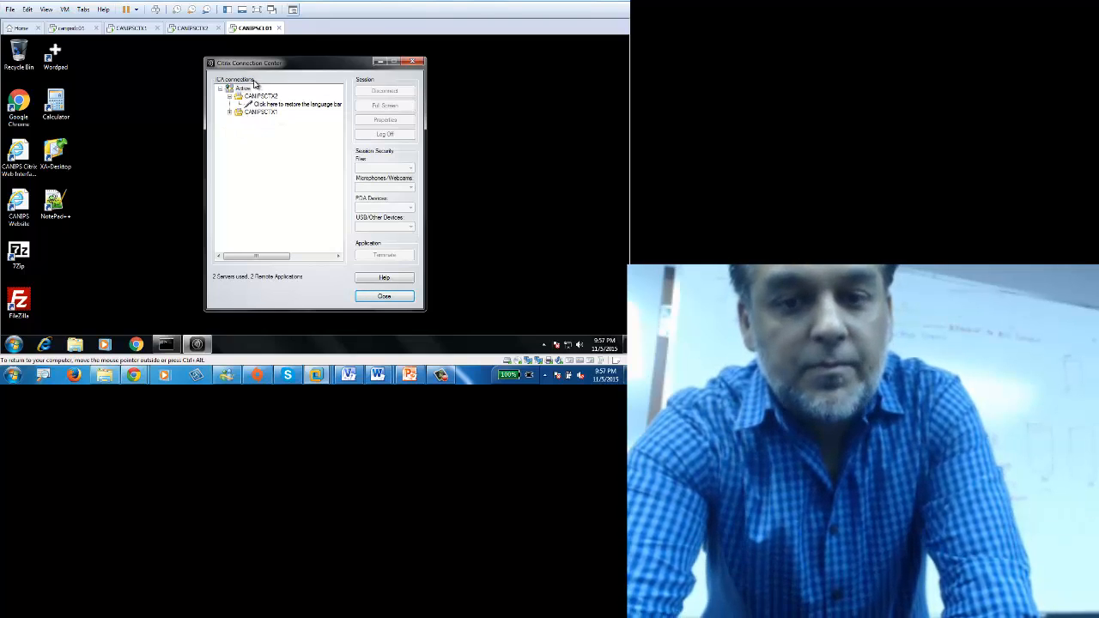
Step: Log off the CANIPSCTX2 session and confirm
left_click(261, 97)
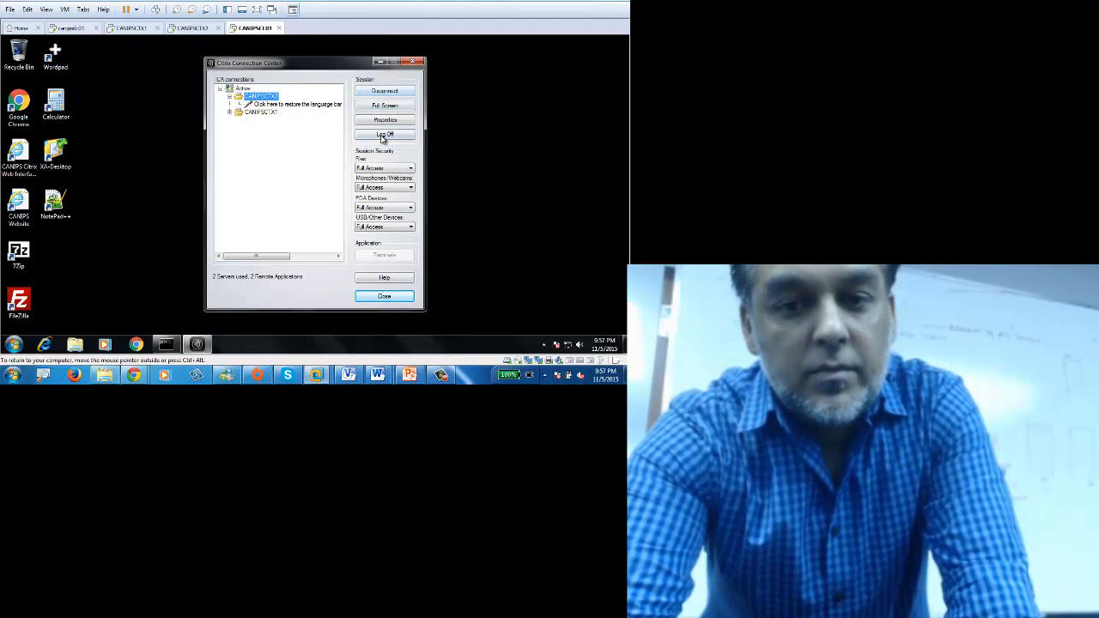
left_click(384, 134)
left_click(318, 214)
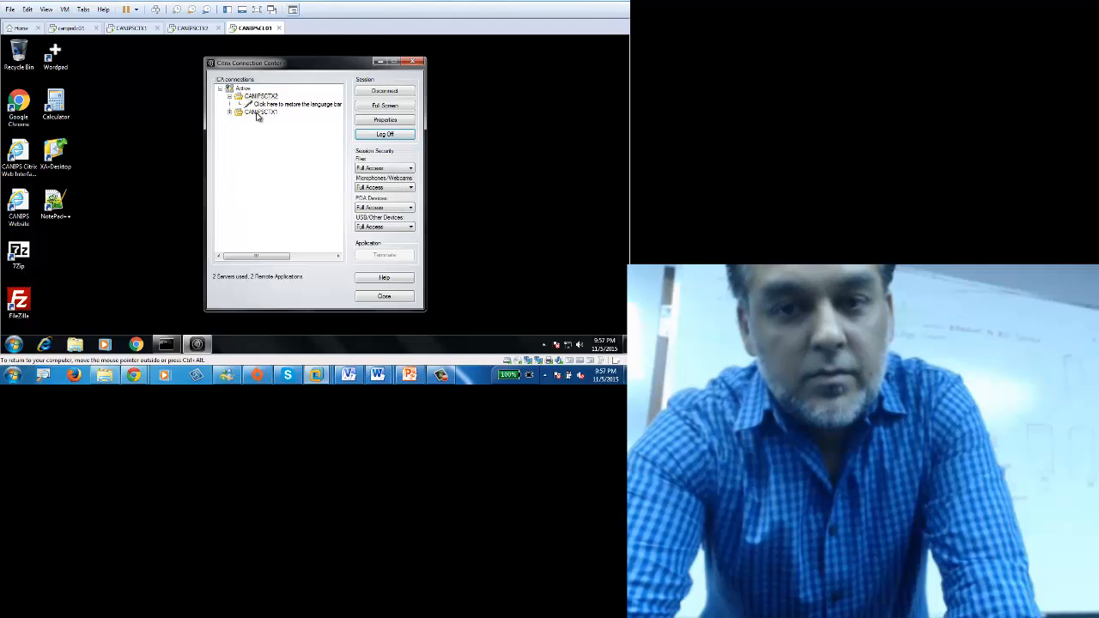
Step: Force log off the stuck CANIPSCTX1 session, then close the Connection Center
left_click(257, 113)
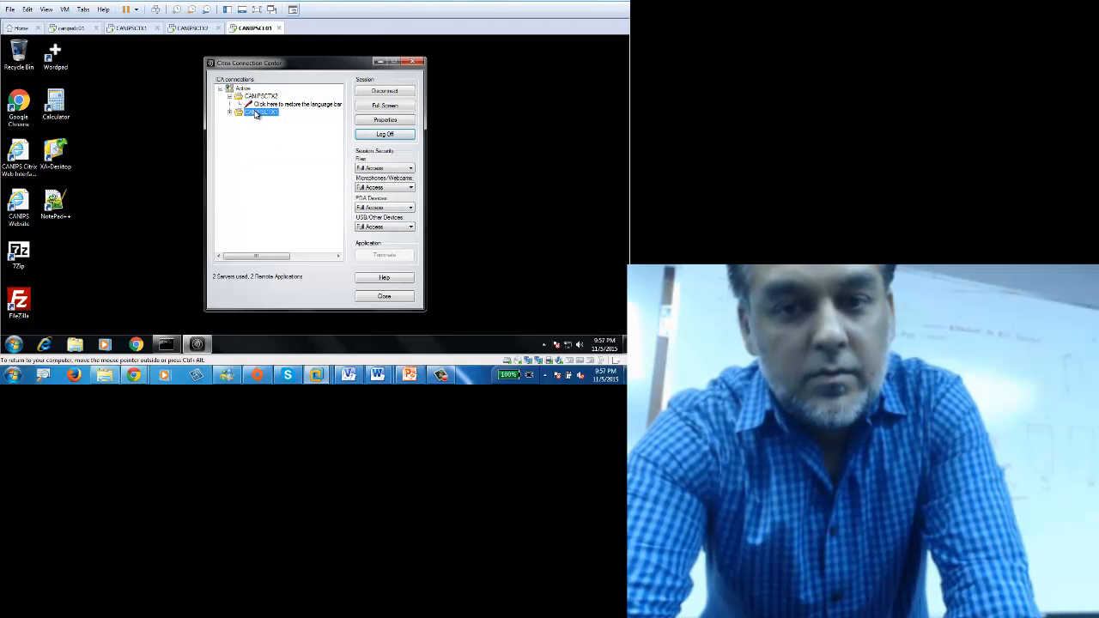
left_click(386, 137)
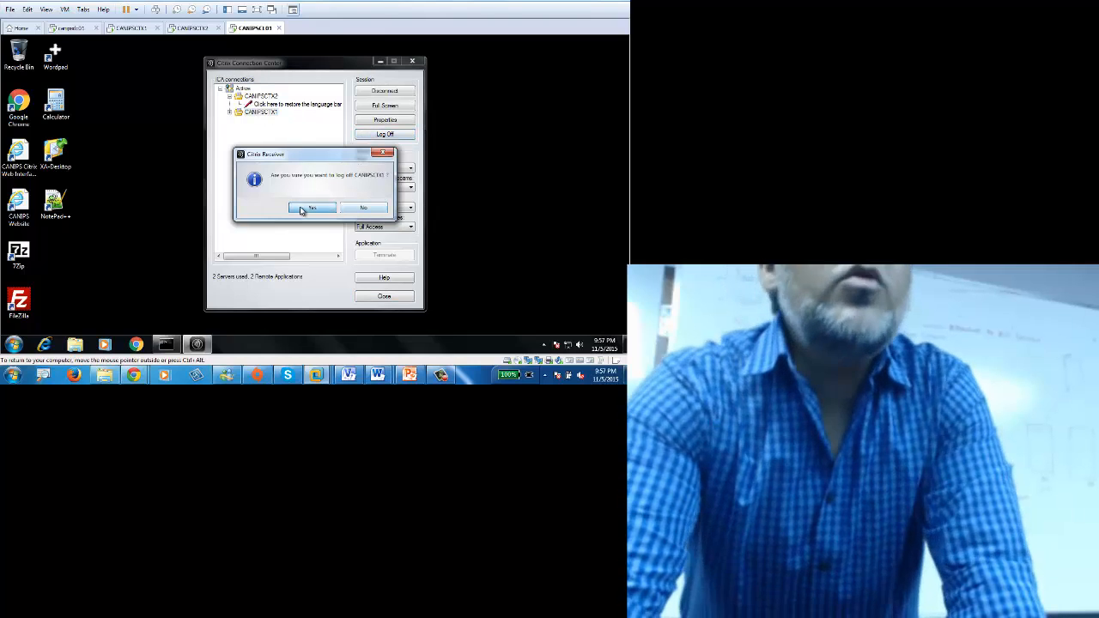
left_click(300, 211)
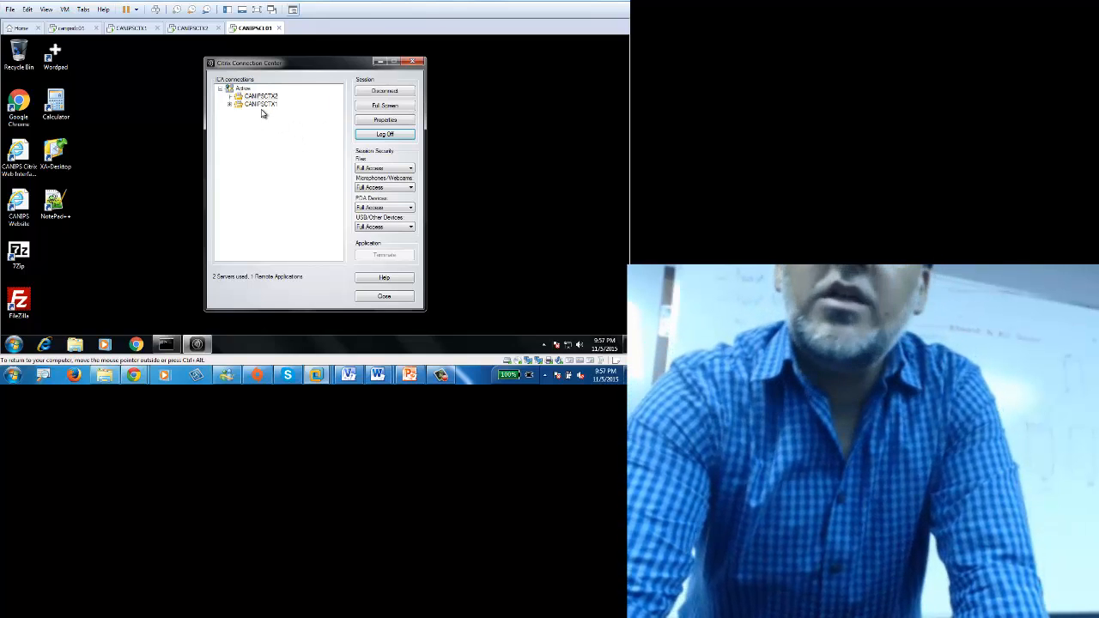
left_click(254, 105)
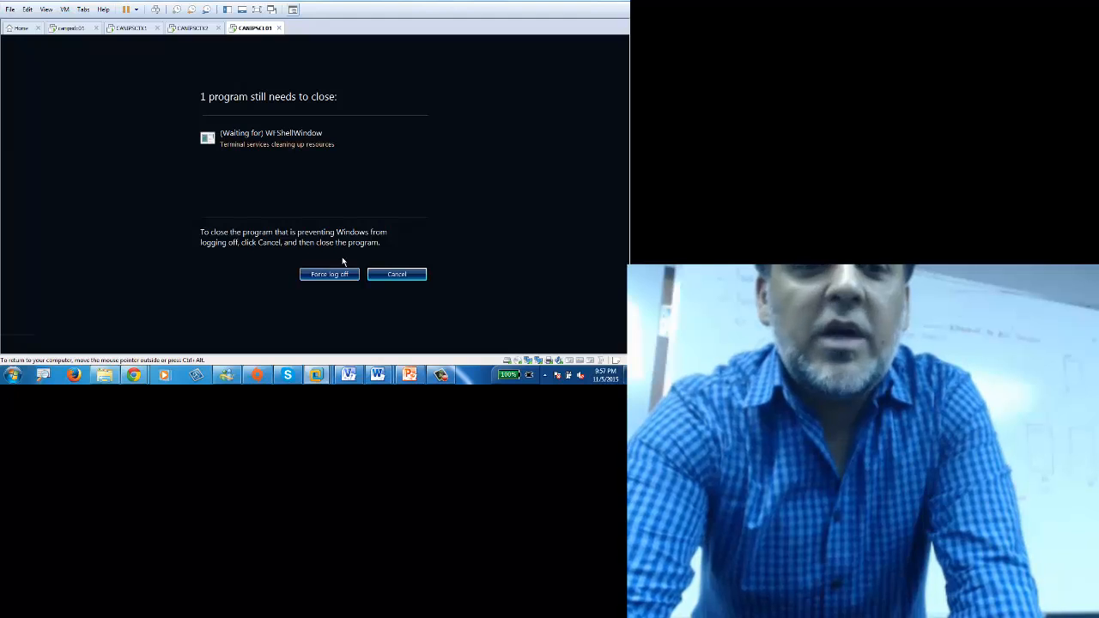
left_click(334, 274)
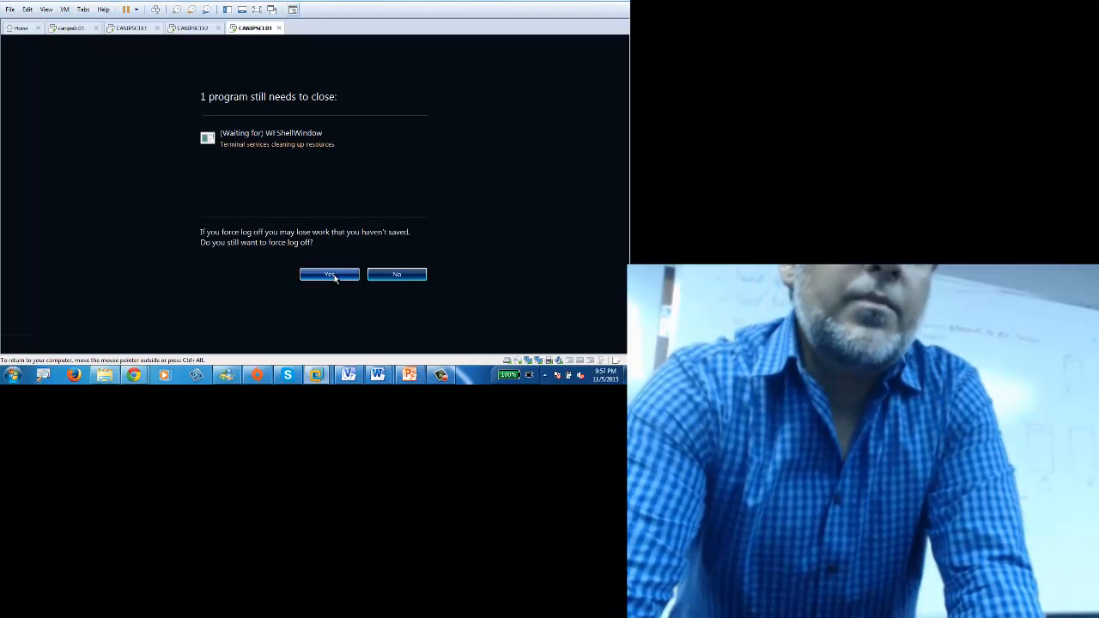
left_click(335, 276)
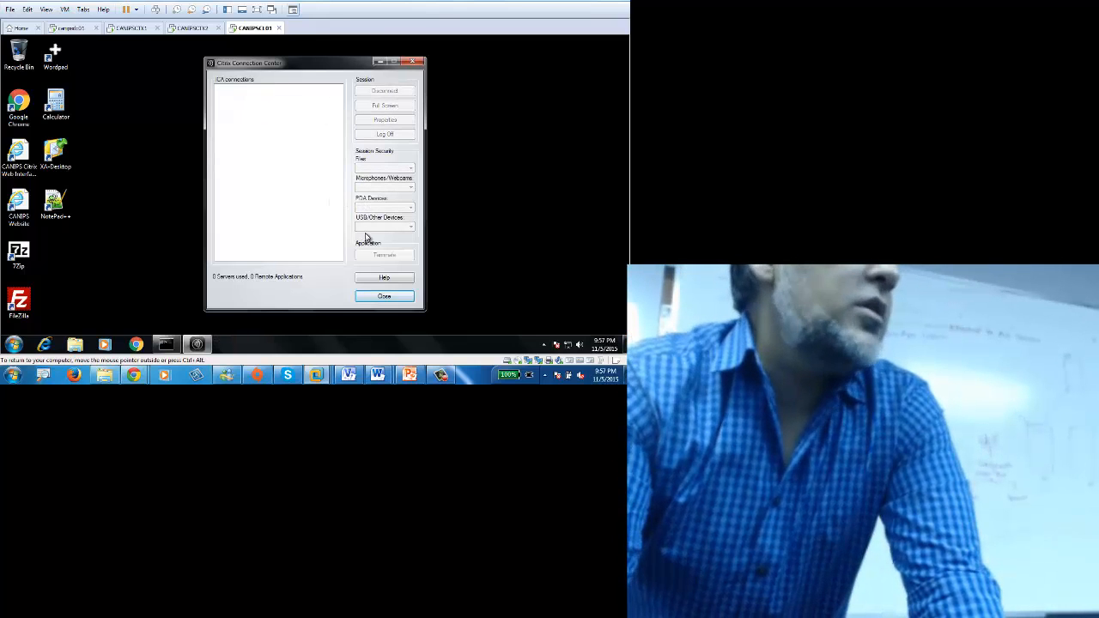
left_click(386, 298)
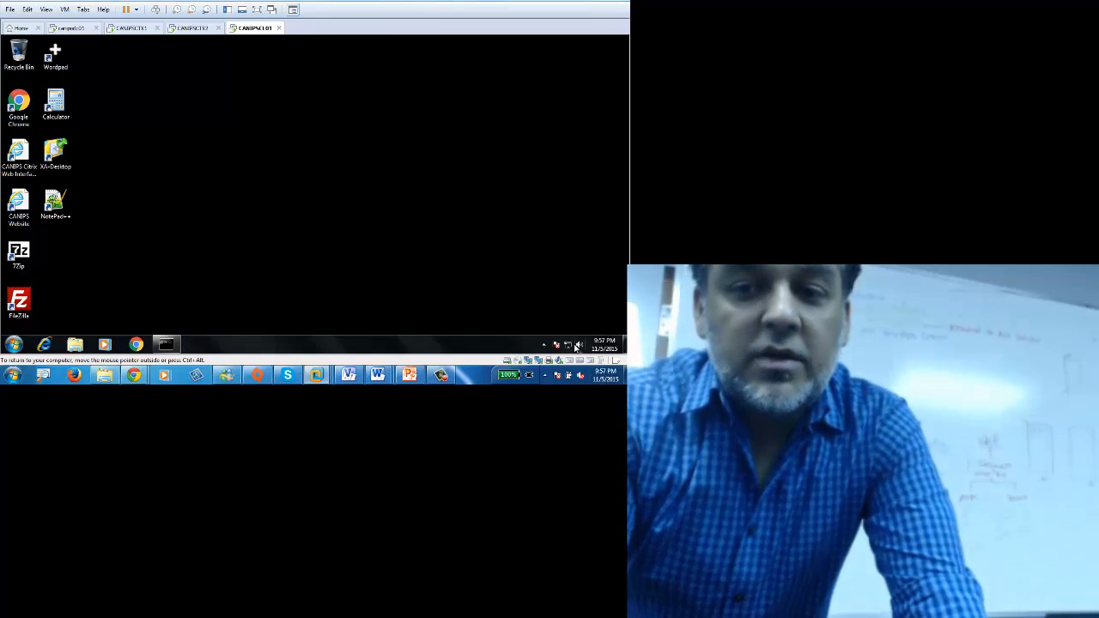
left_click(544, 344)
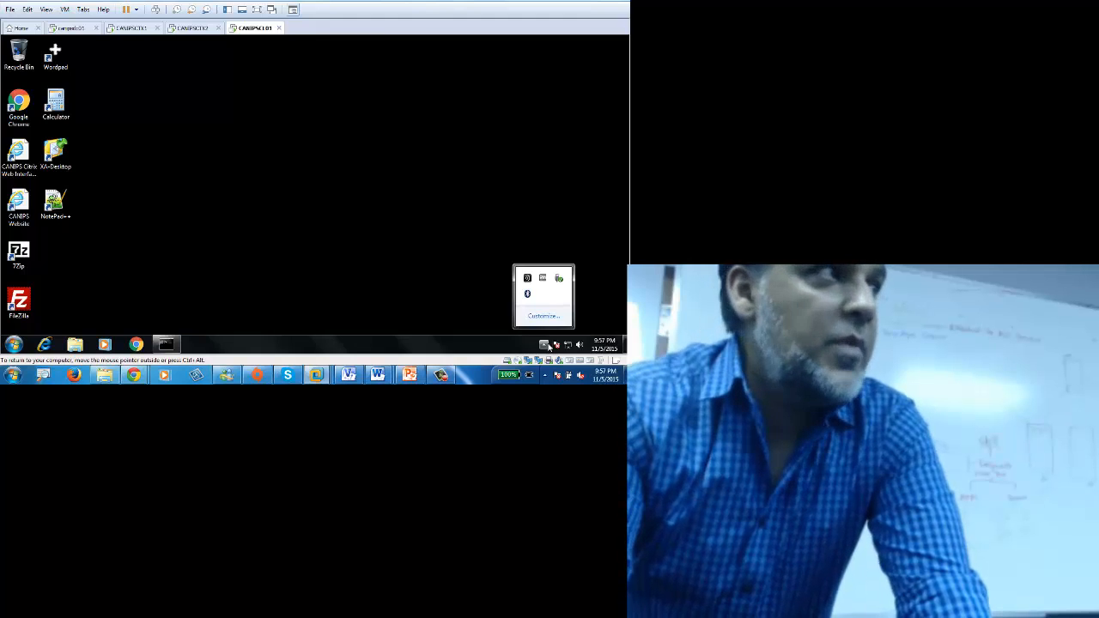
left_click(588, 324)
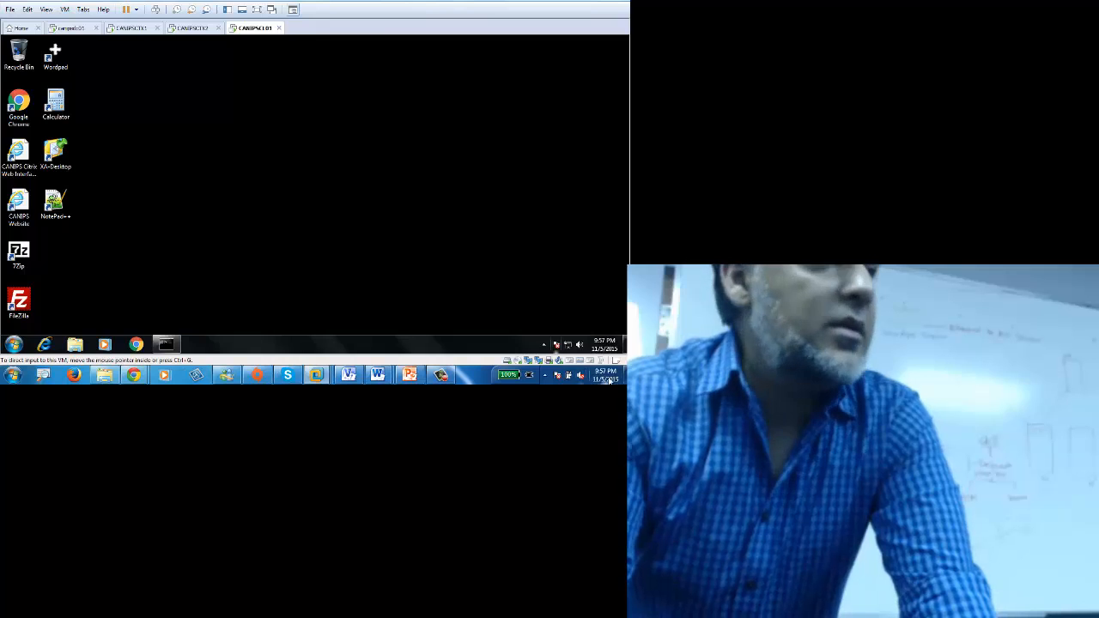
left_click(543, 345)
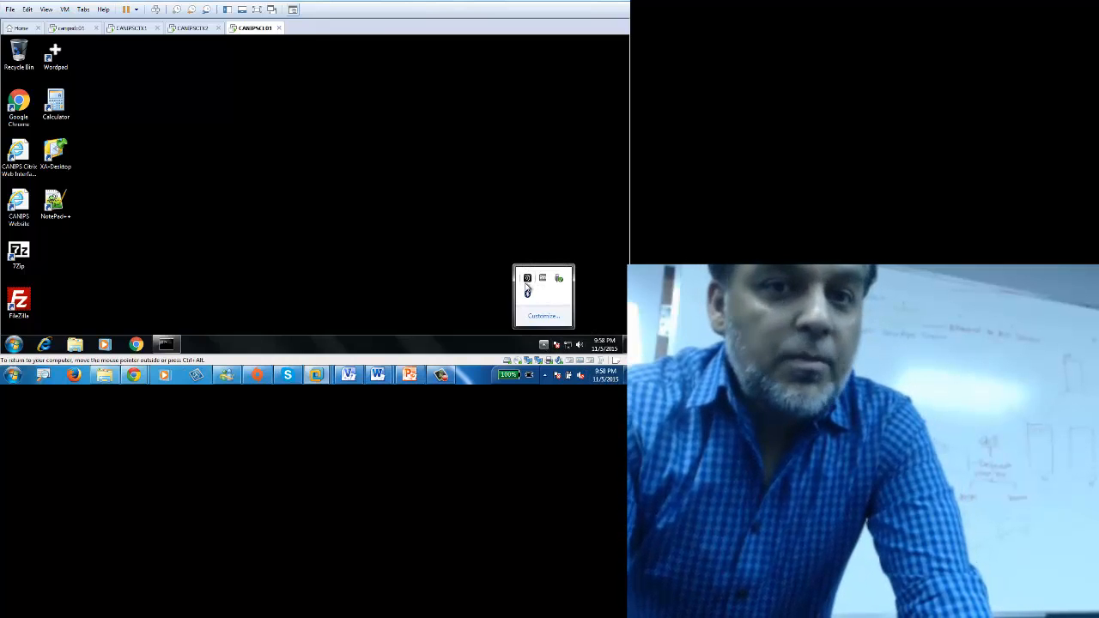
right_click(527, 279)
mouse_move(558, 236)
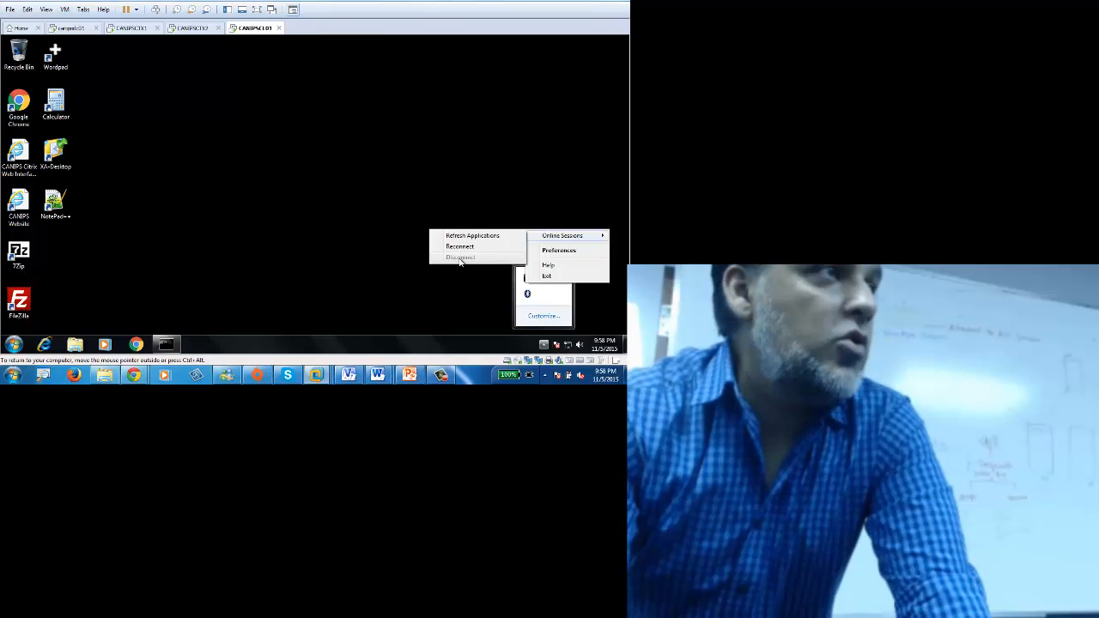
left_click(351, 203)
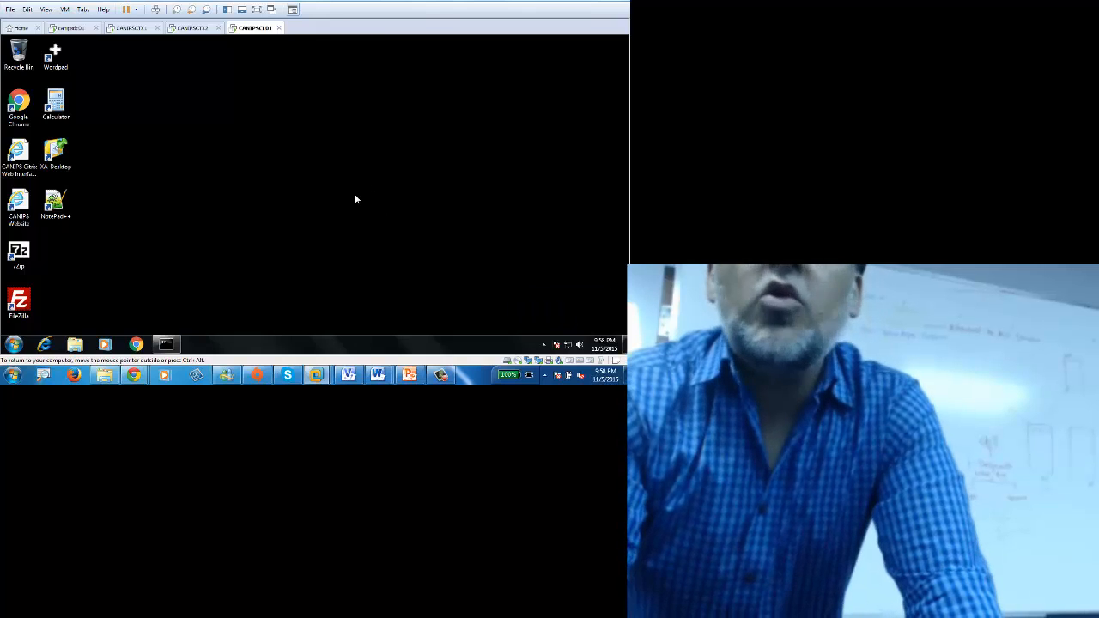
Step: Rerun qfarm /load on CANIPSCTX1 and maximize the Command Prompt window
left_click(78, 30)
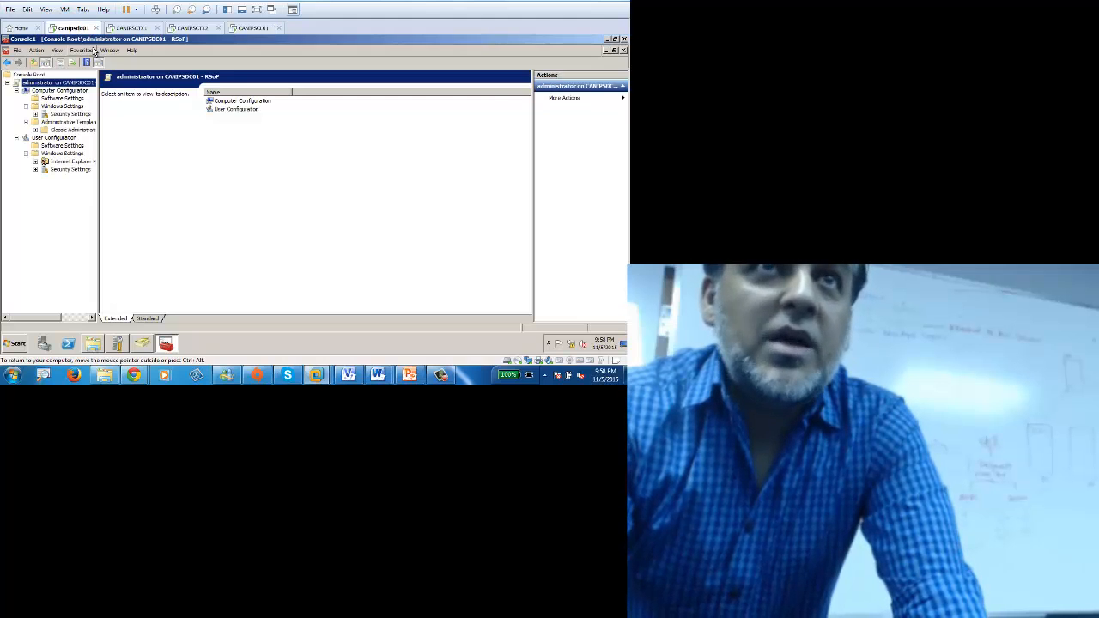
left_click(125, 29)
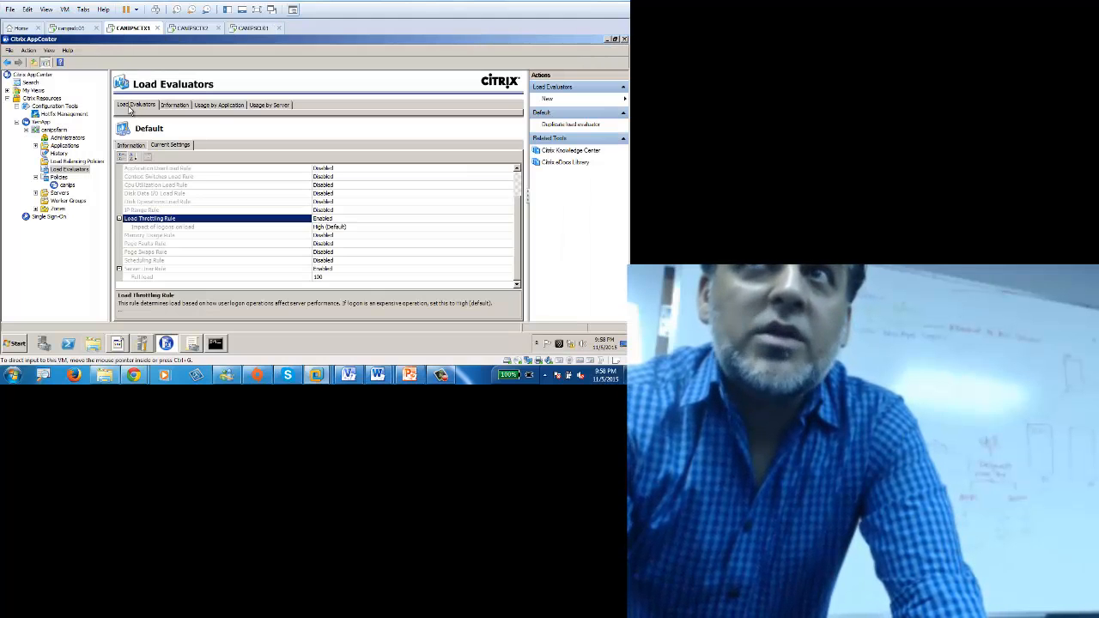
left_click(220, 343)
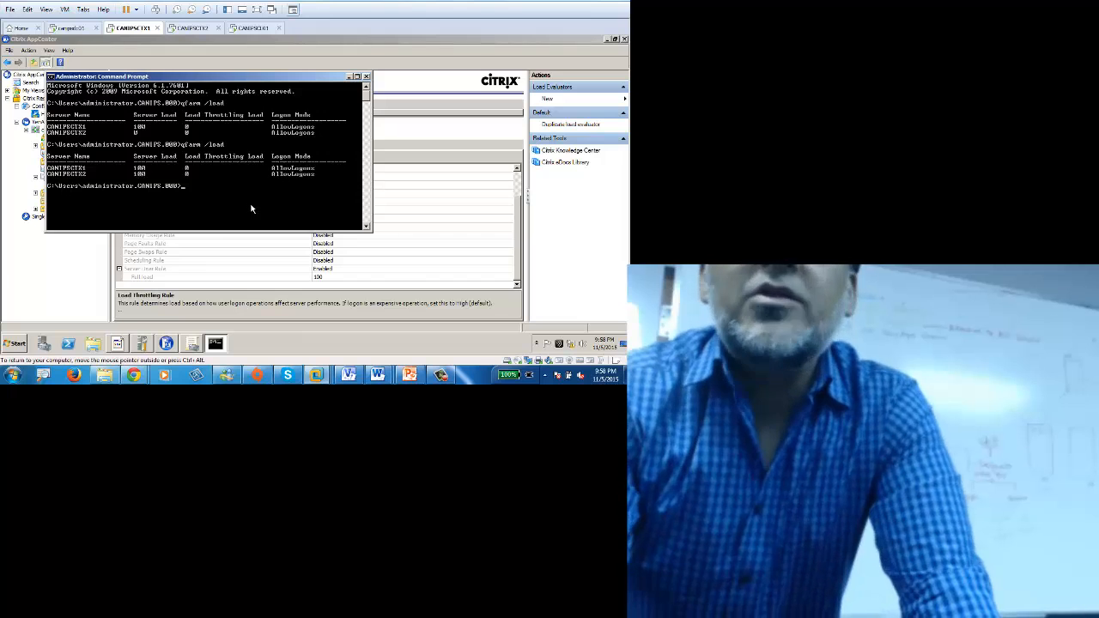
key("Up")
key("Return")
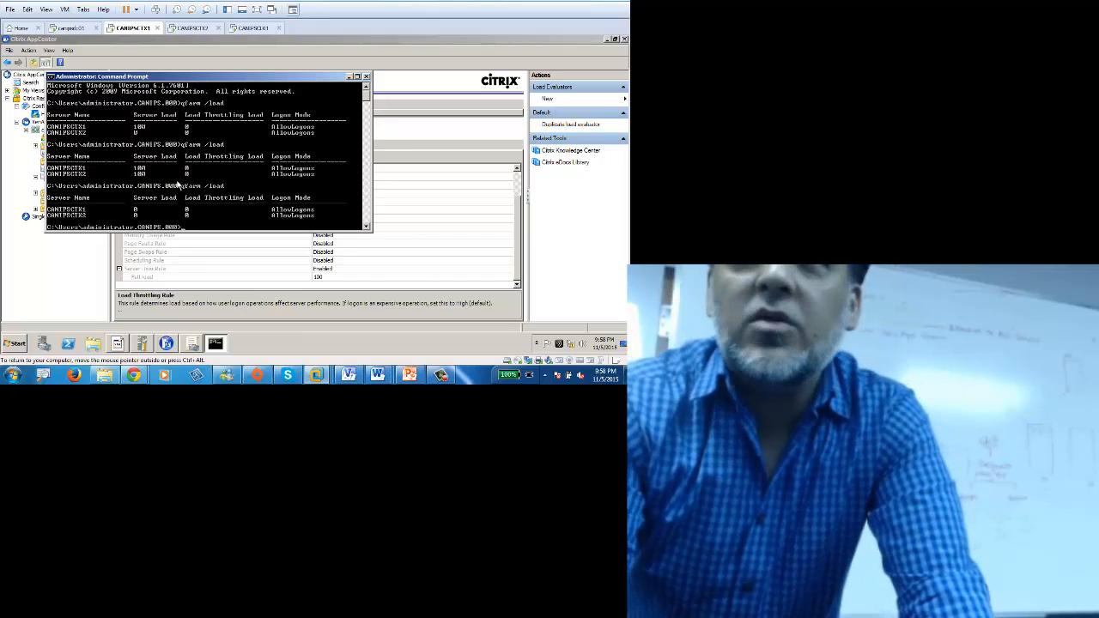
double_click(273, 80)
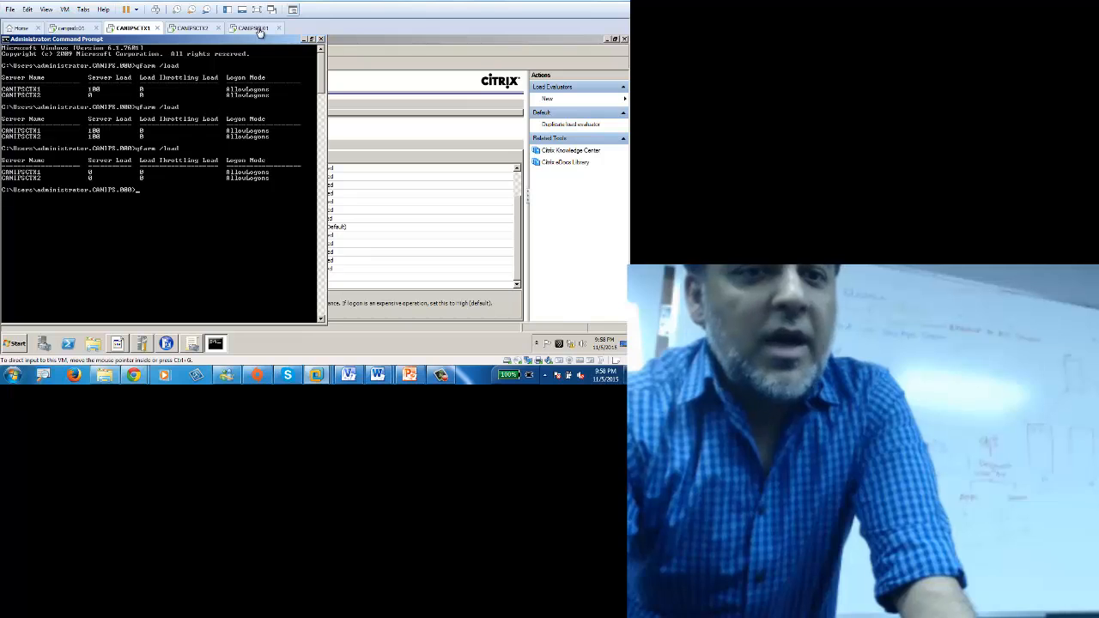
Step: Check the CANIPSCL01 client desktop twice, returning to the server's command prompt
left_click(257, 29)
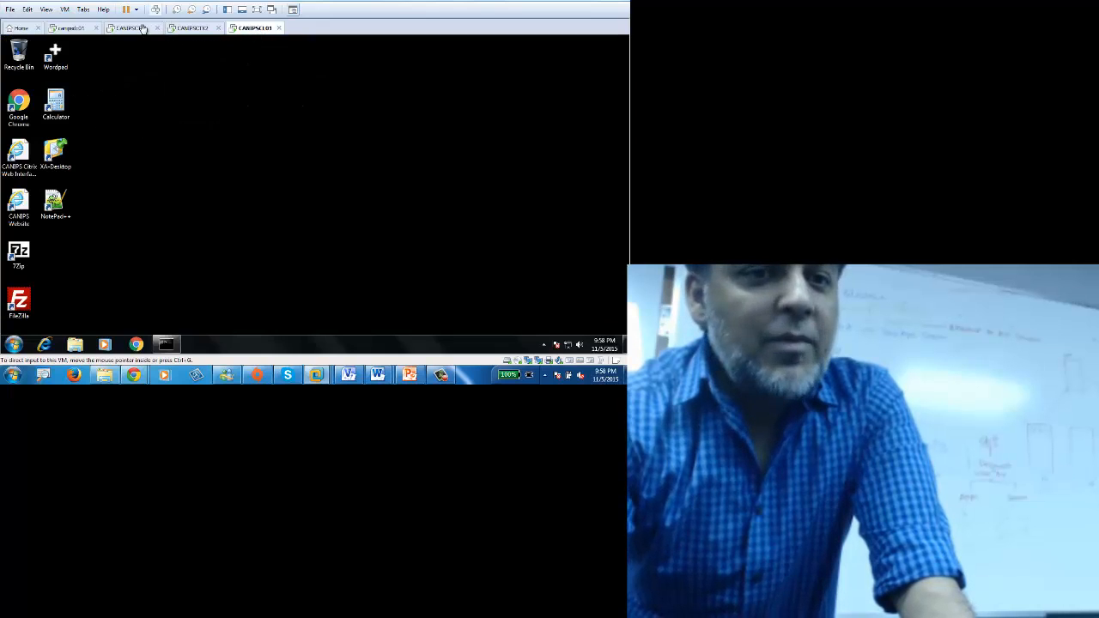
left_click(129, 28)
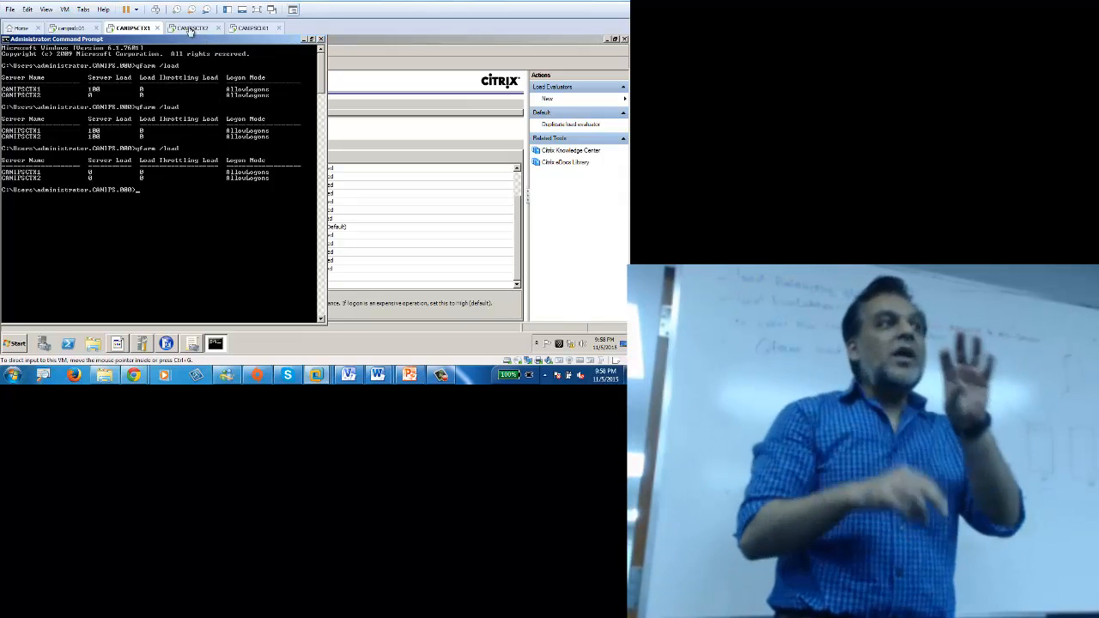
left_click(191, 29)
left_click(251, 29)
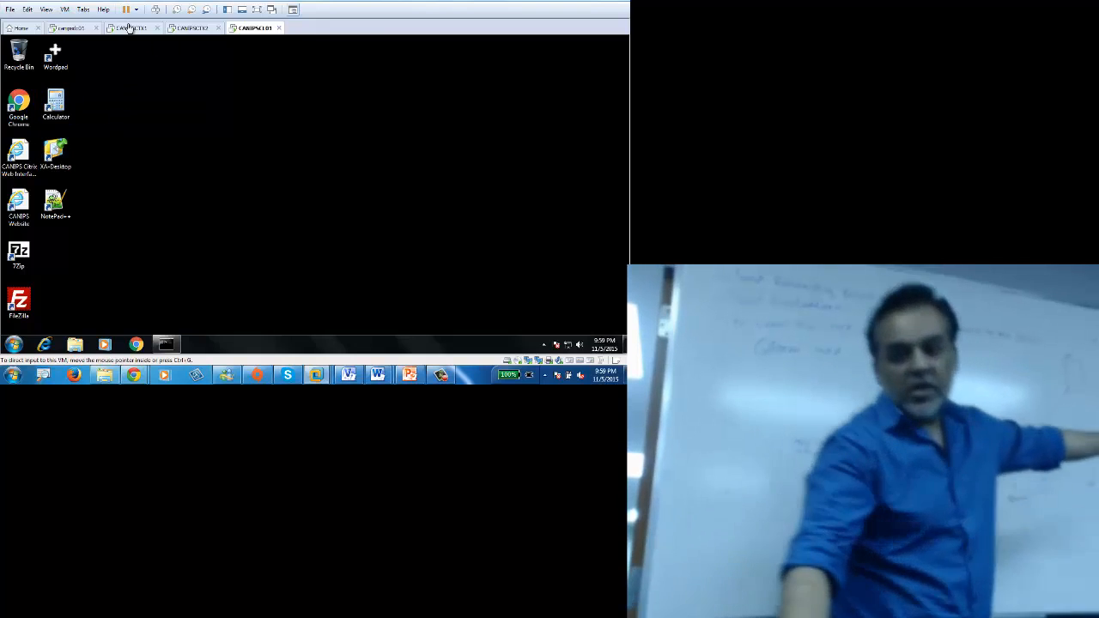
left_click(128, 29)
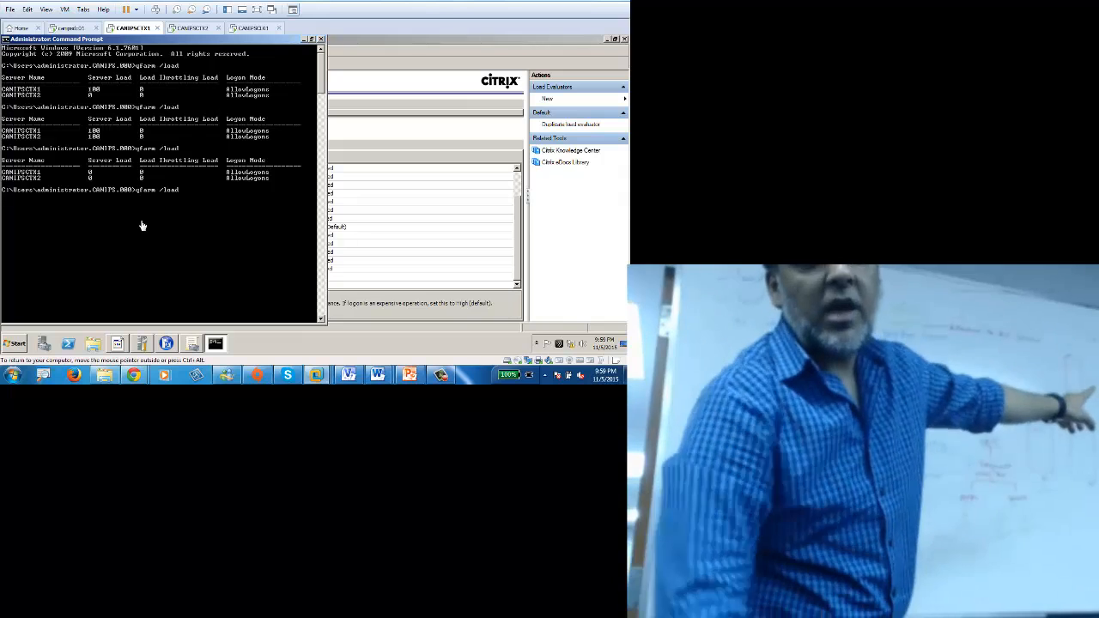
Step: Rerun qfarm /load twice: CANIPSCTX2 at load 100, throttling 5000, then throttling 0
key("Return")
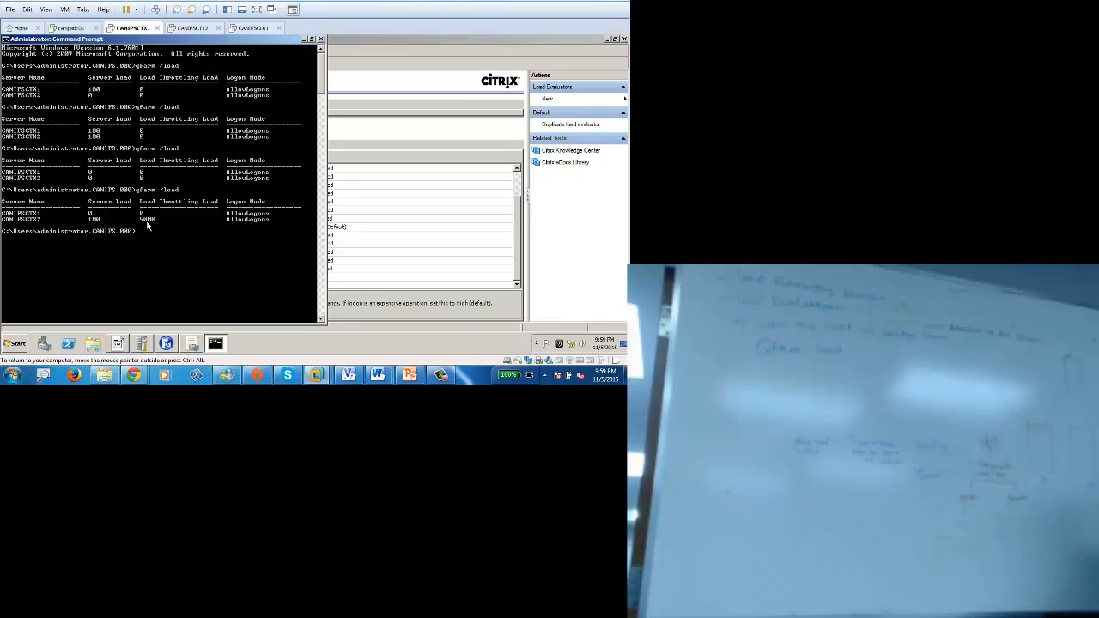
key("Up")
key("Return")
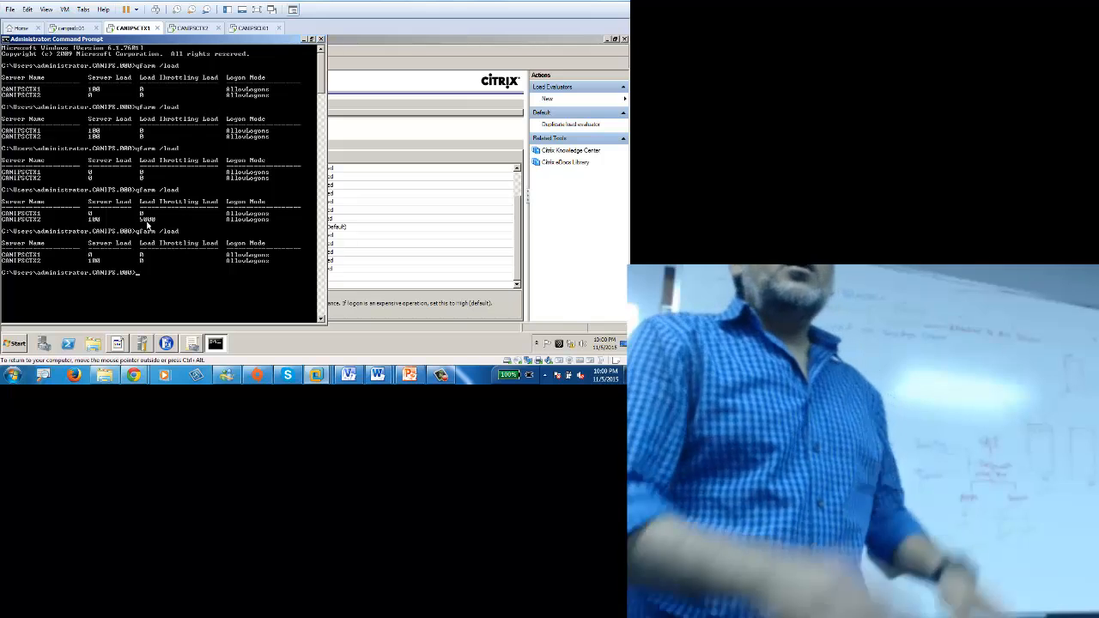
Step: Run qfarm /load, glance at the client, and rerun it: CANIPSCTX1 at 0, CANIPSCTX2 at 100
type("qfarm /load")
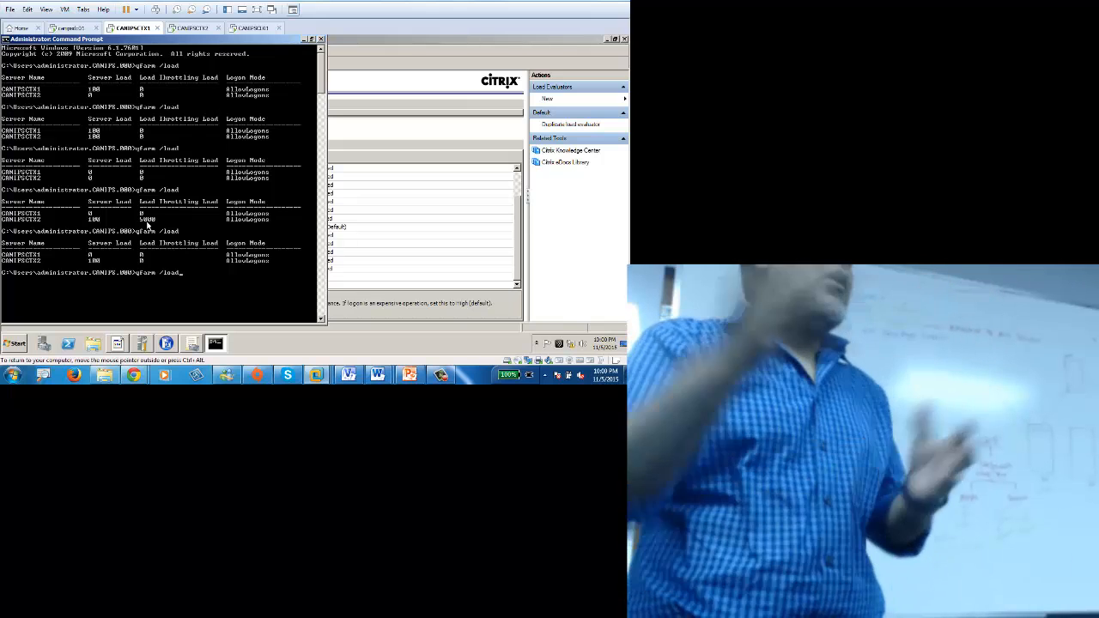
key("Return")
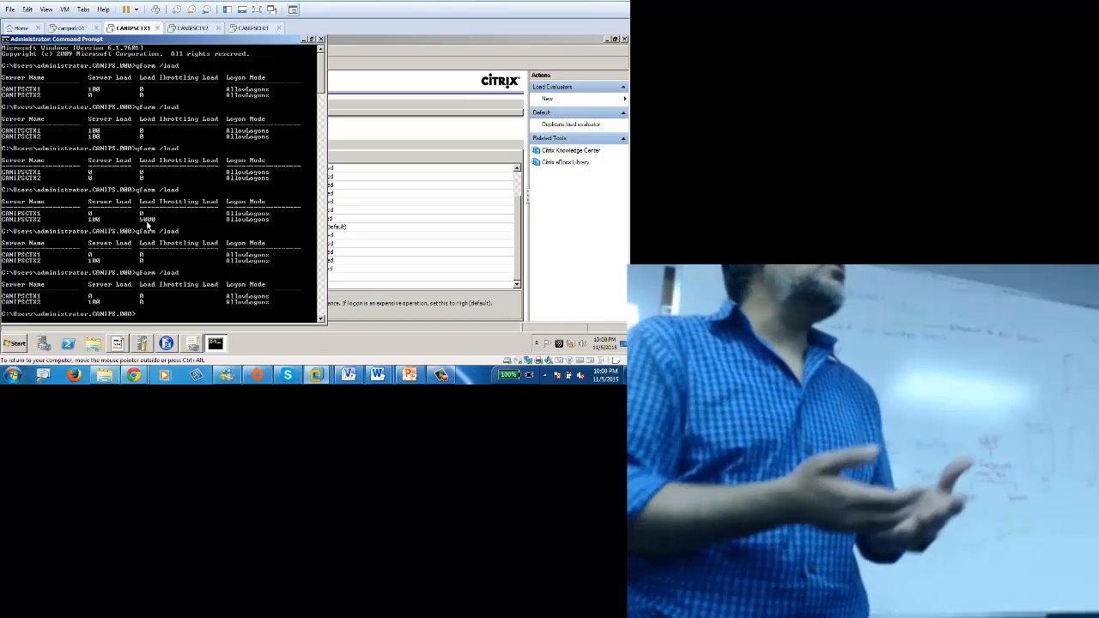
left_click(252, 27)
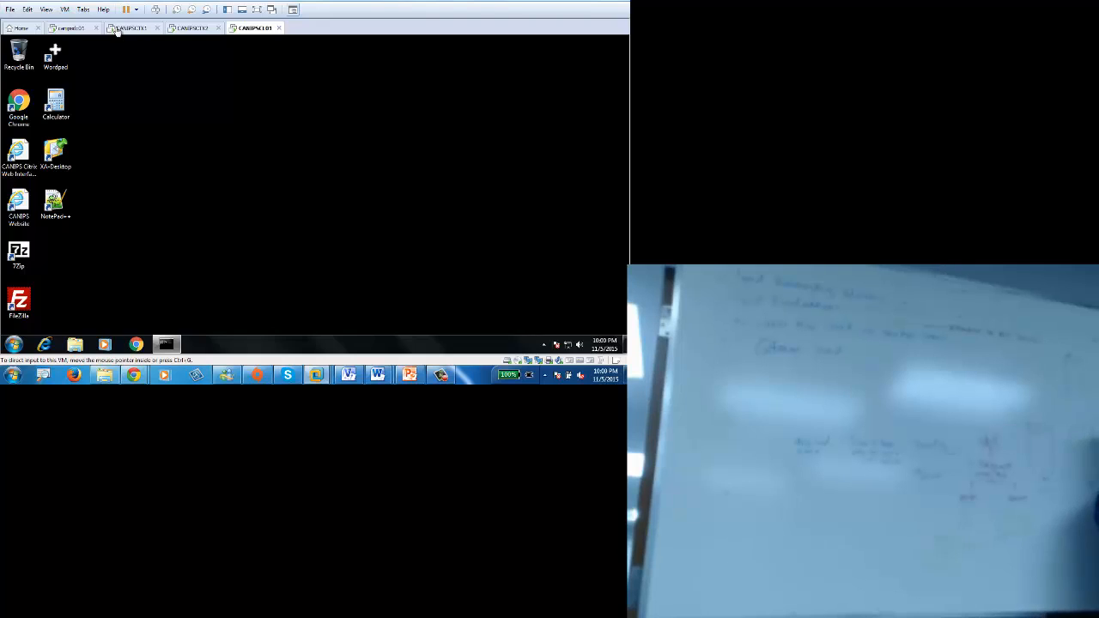
left_click(124, 27)
key("Up")
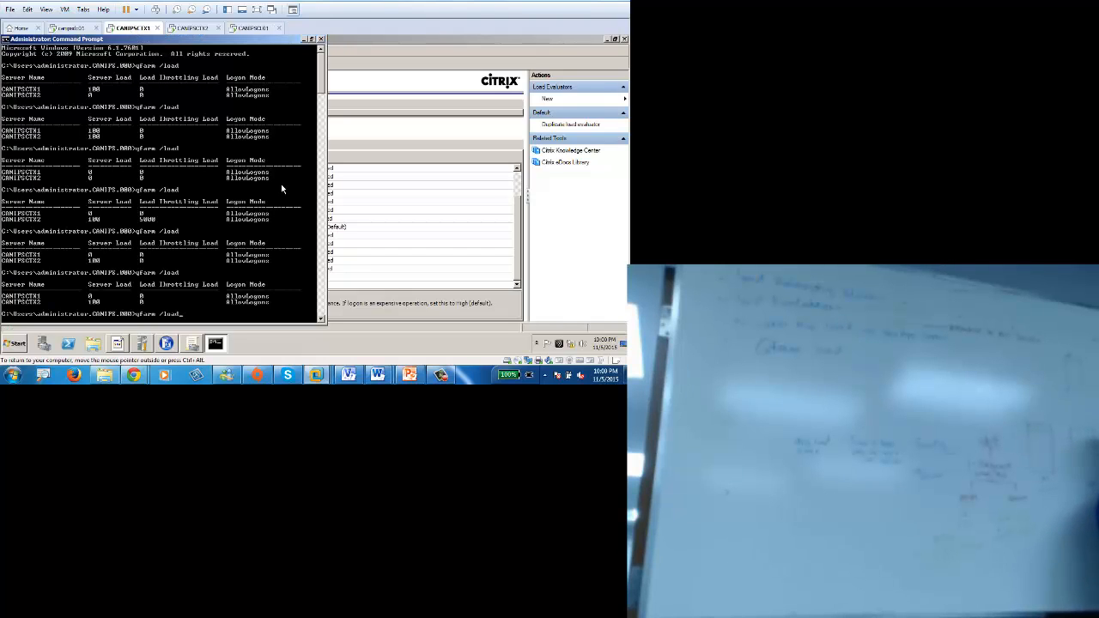
key("Return")
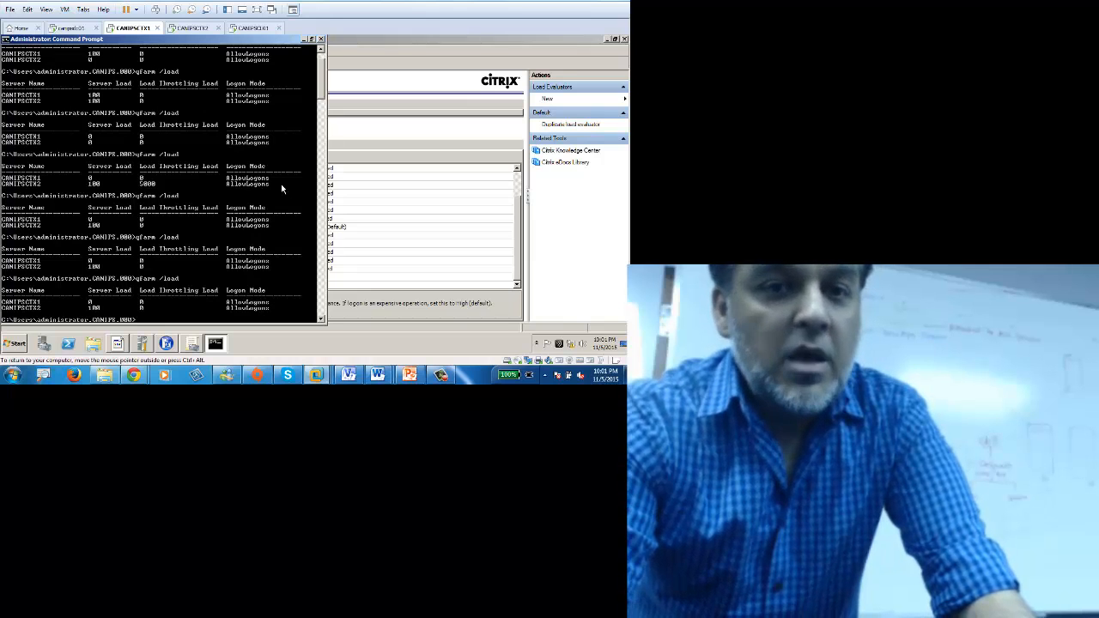
Step: On the client, log off the CANIPSCTX2 session from the Receiver Connection Center
left_click(254, 28)
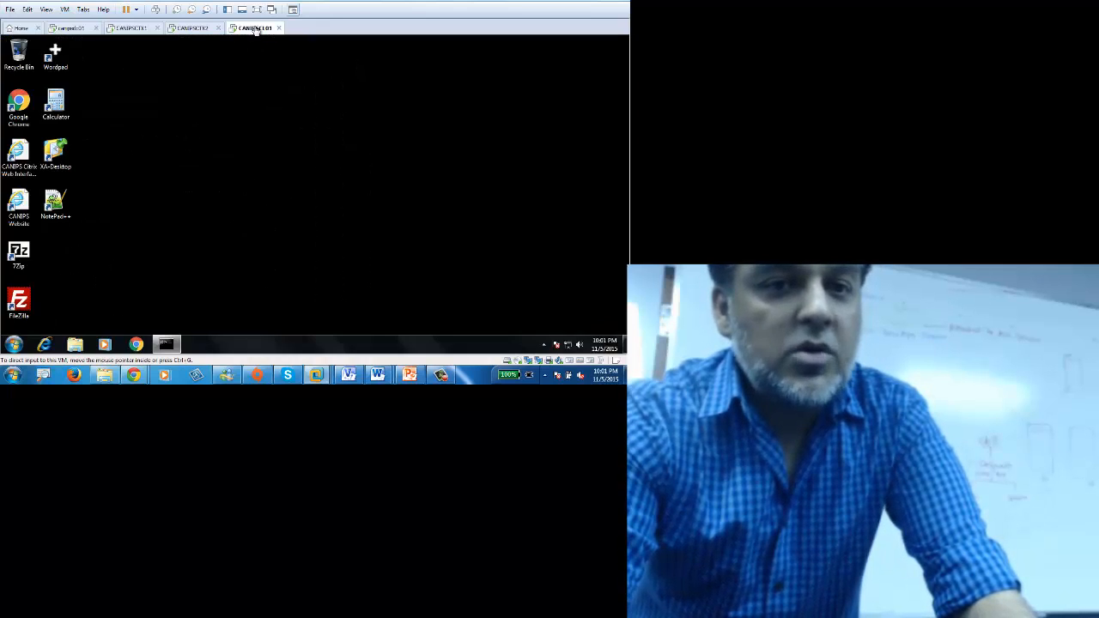
left_click(543, 345)
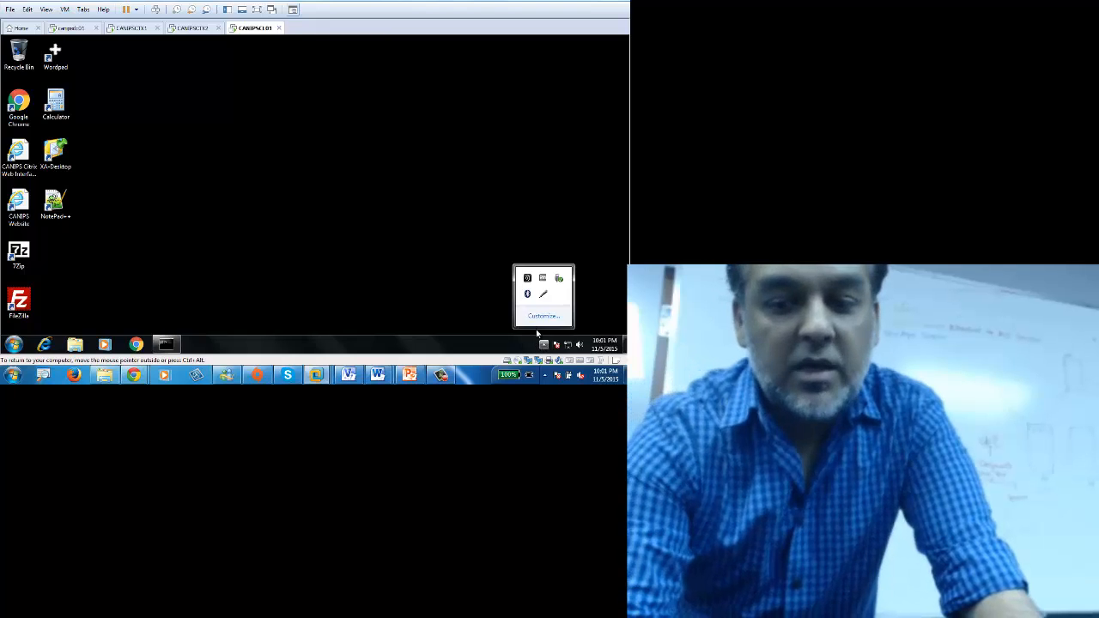
right_click(527, 279)
mouse_move(547, 232)
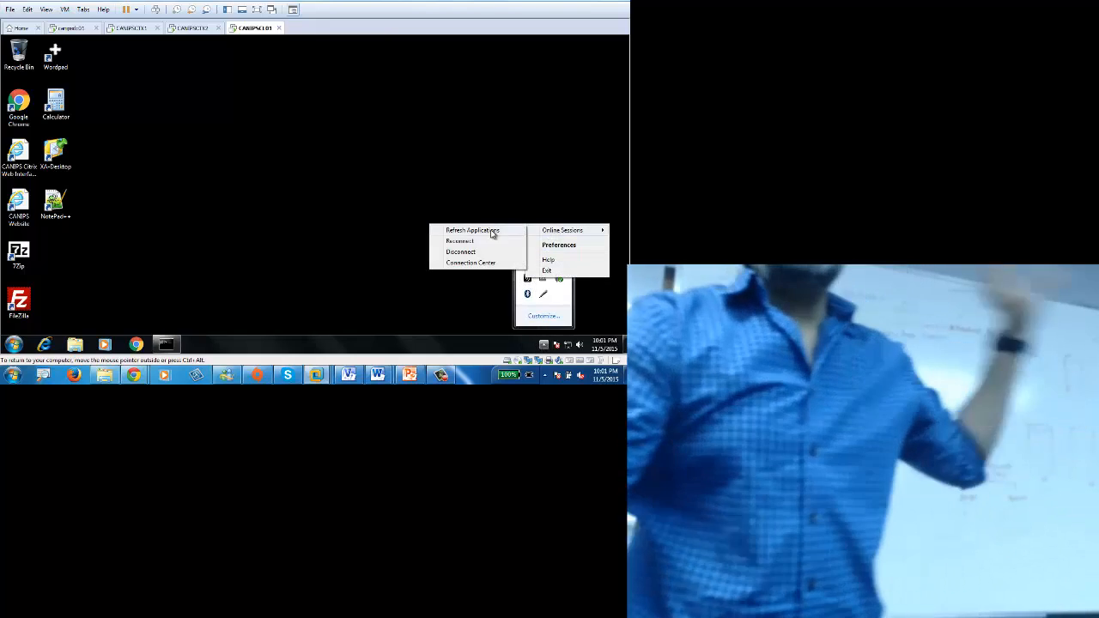
left_click(474, 260)
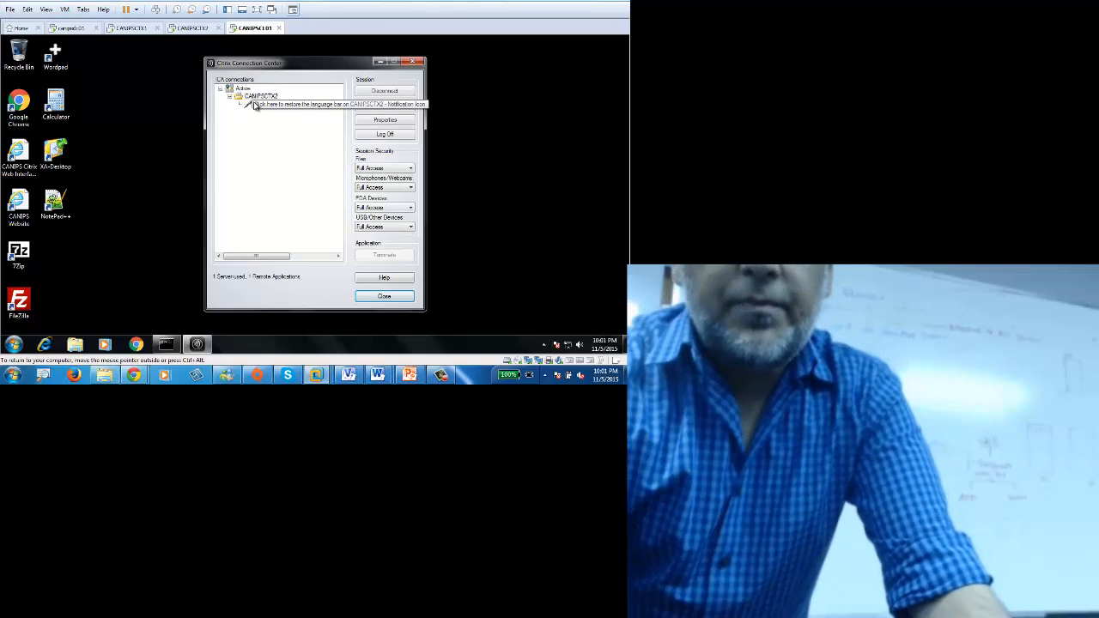
left_click(386, 134)
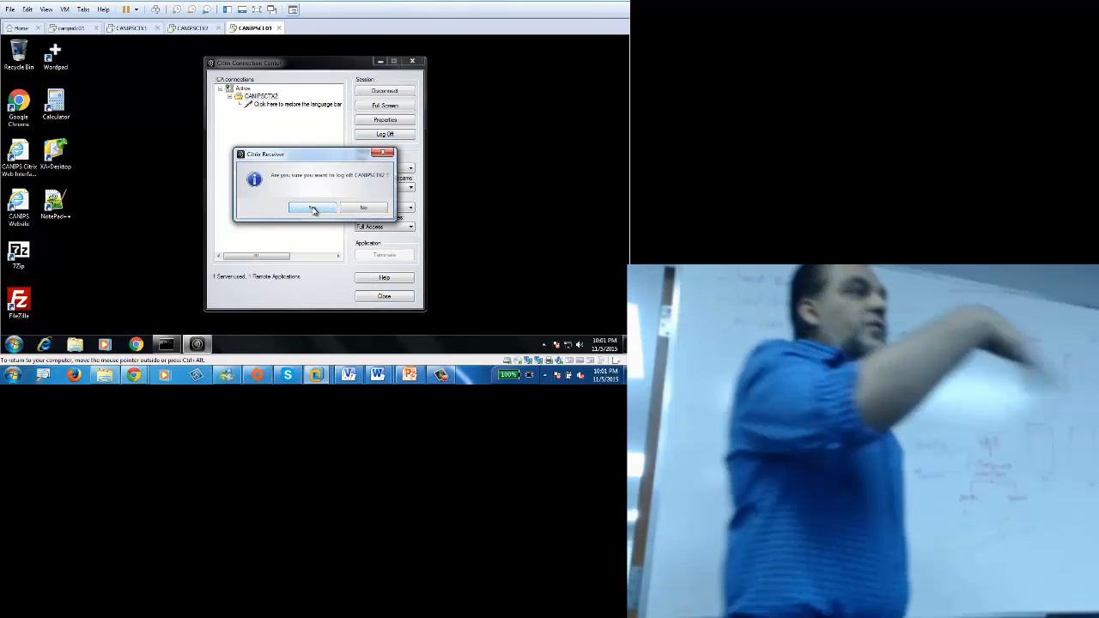
left_click(314, 209)
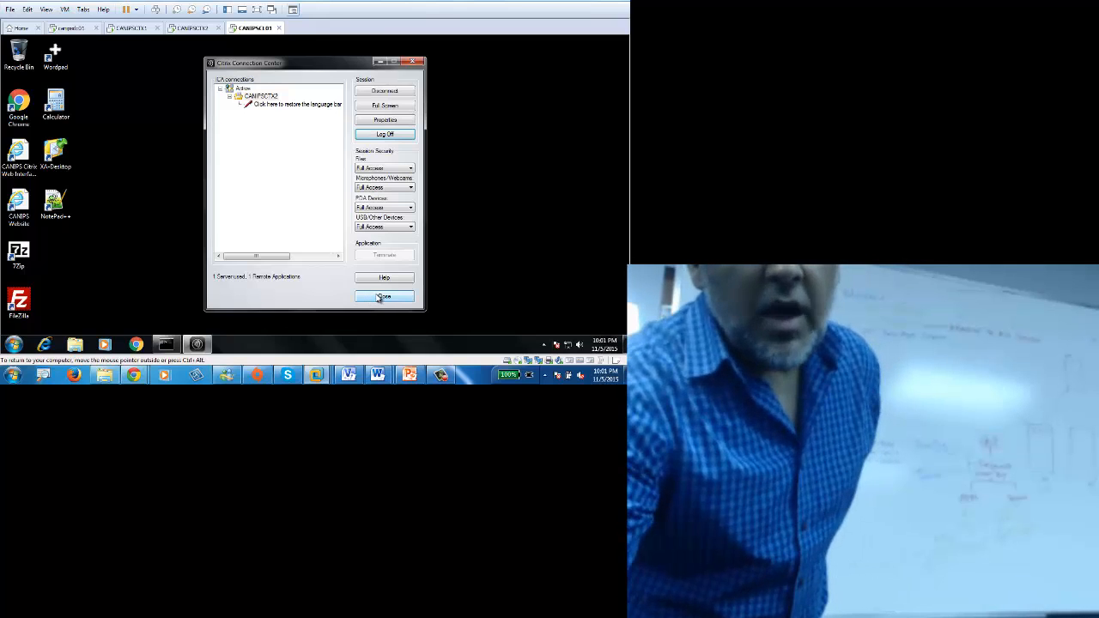
Step: Rerun qfarm /load on CANIPSCTX1 while checking the client as it logs off
left_click(139, 28)
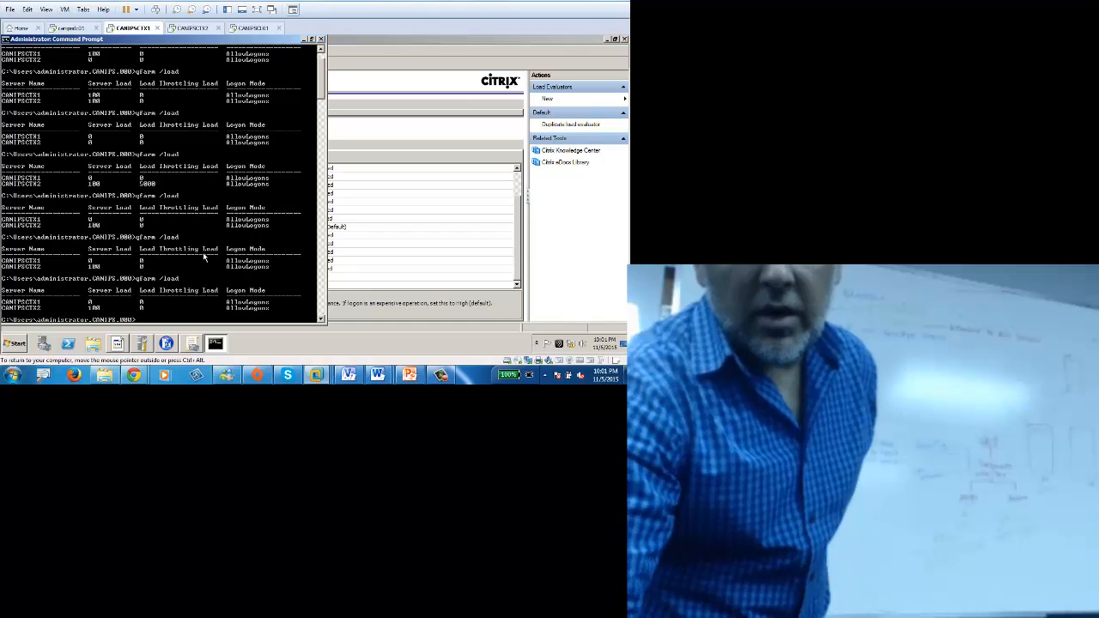
key("Return")
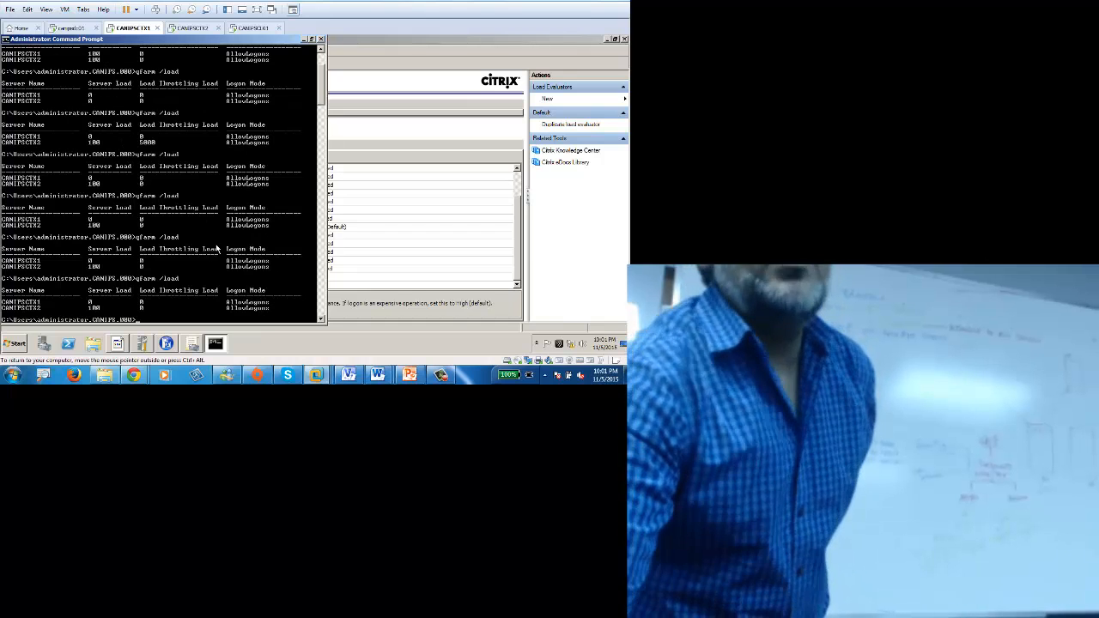
left_click(250, 28)
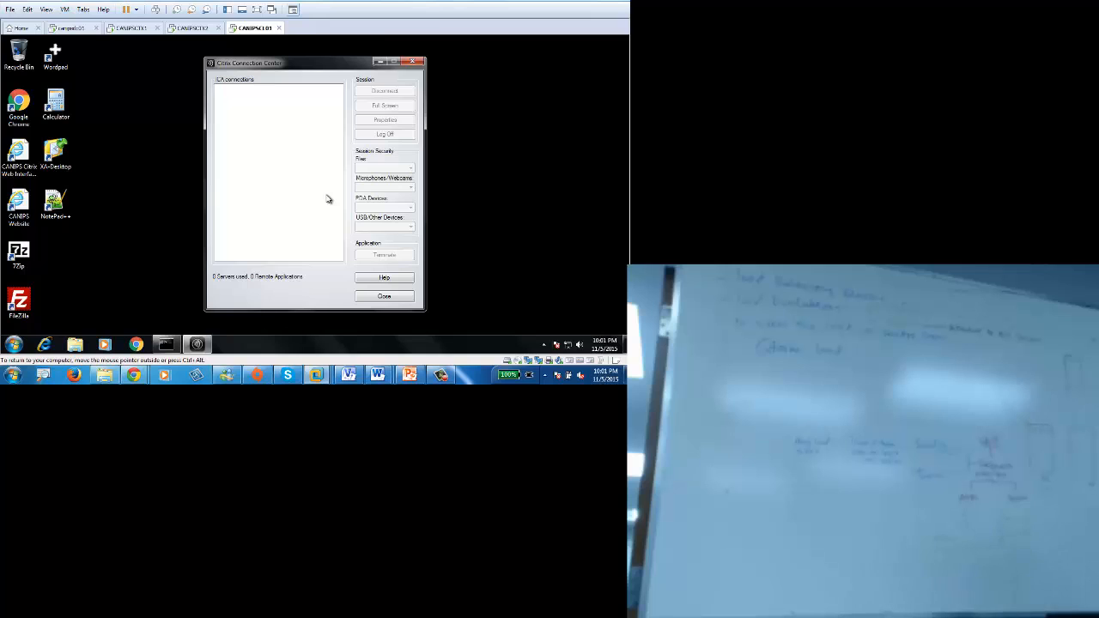
left_click(133, 28)
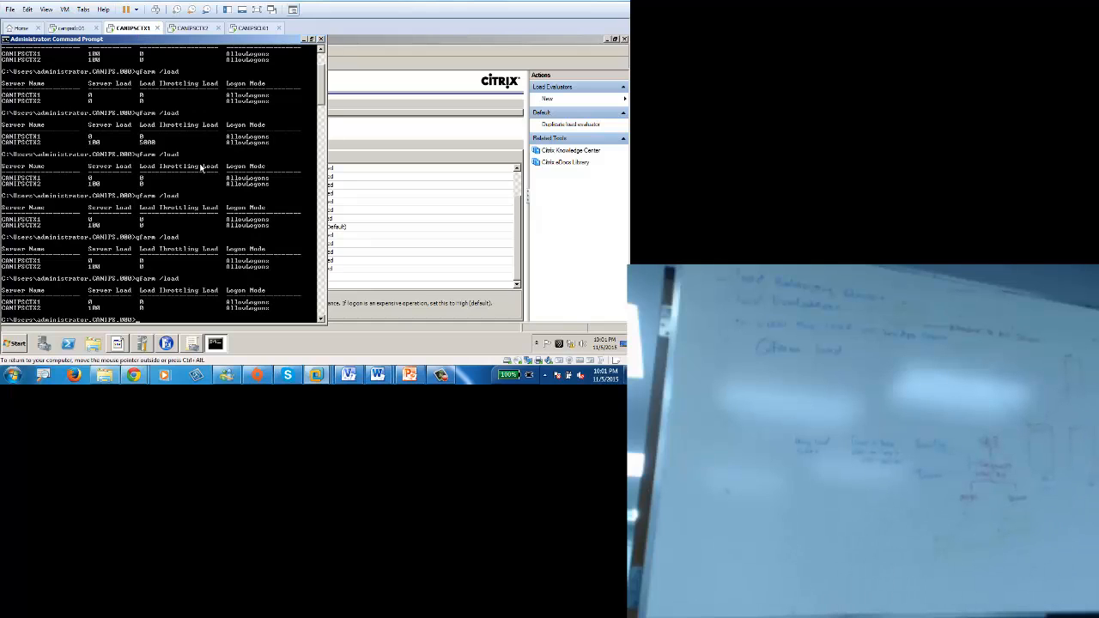
Step: Rerun qfarm /load to confirm load after logoff, then show PowerPoint slide 20, Evaluators – Statics
key("Up")
key("Return")
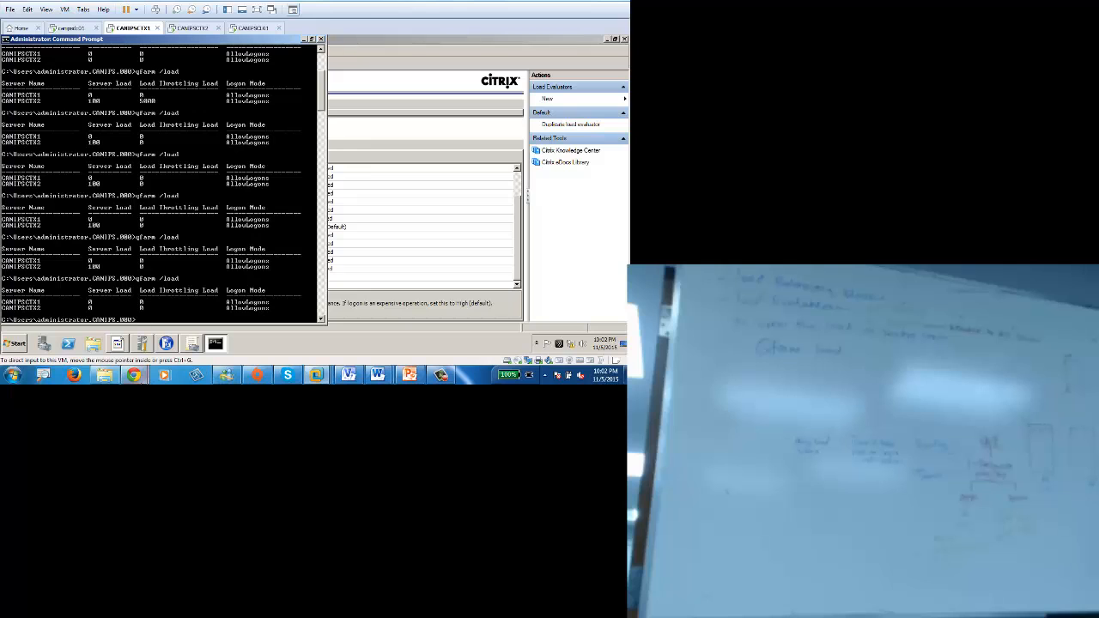
left_click(407, 374)
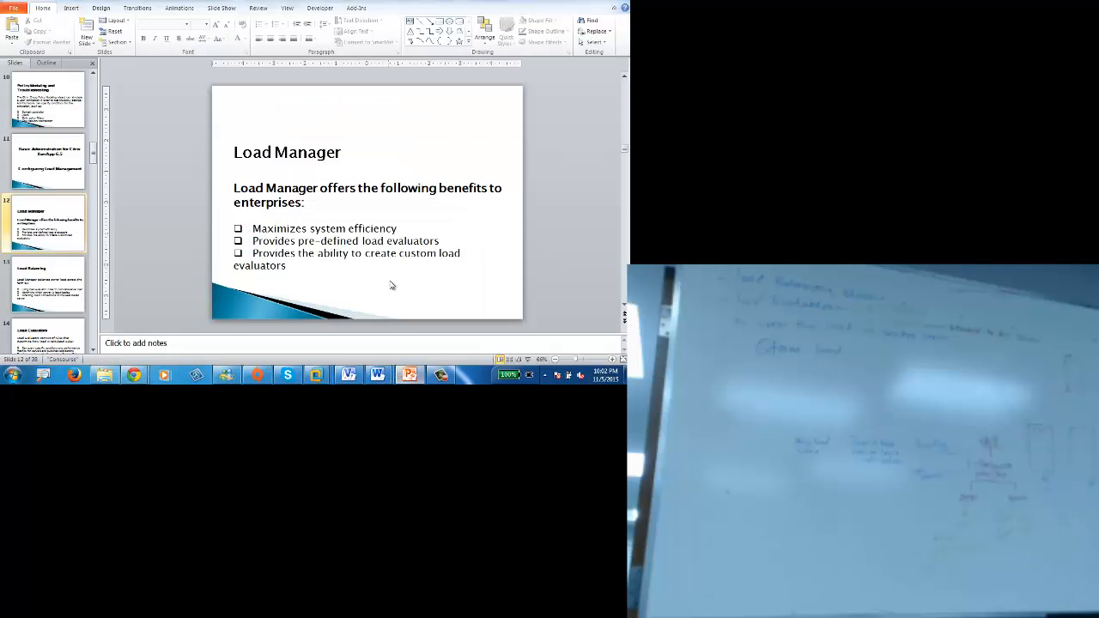
scroll(401, 269, "down", 5)
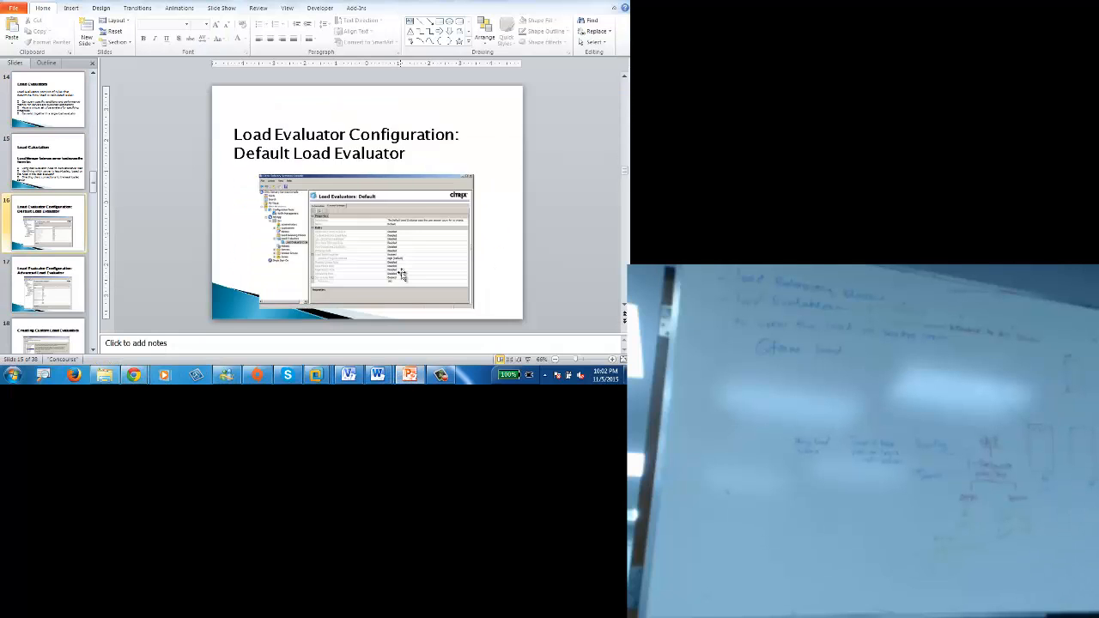
scroll(401, 276, "down", 3)
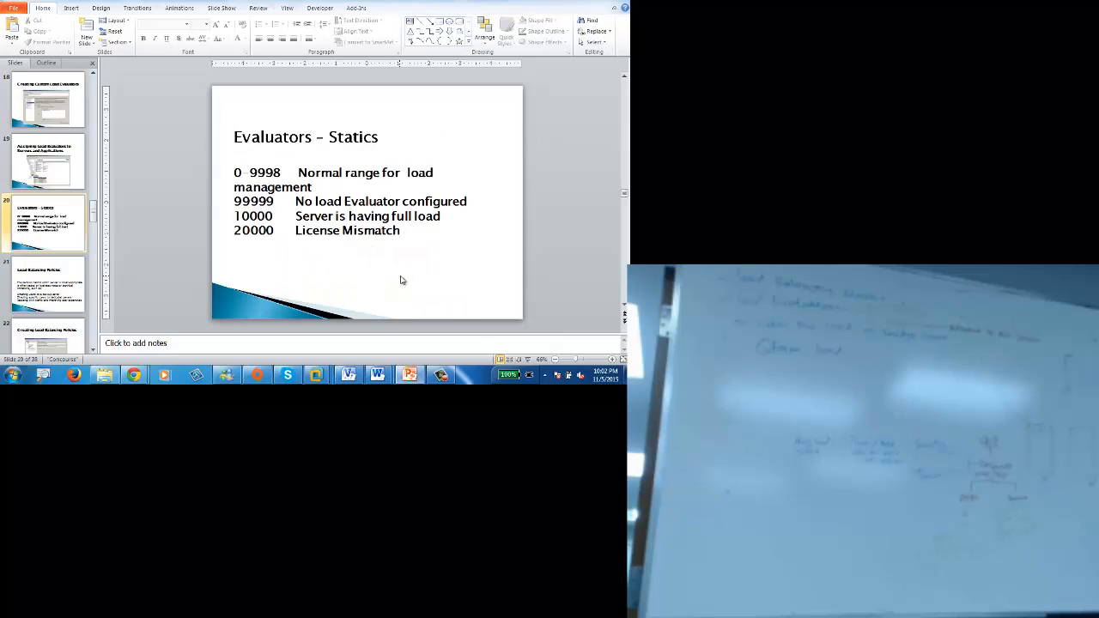
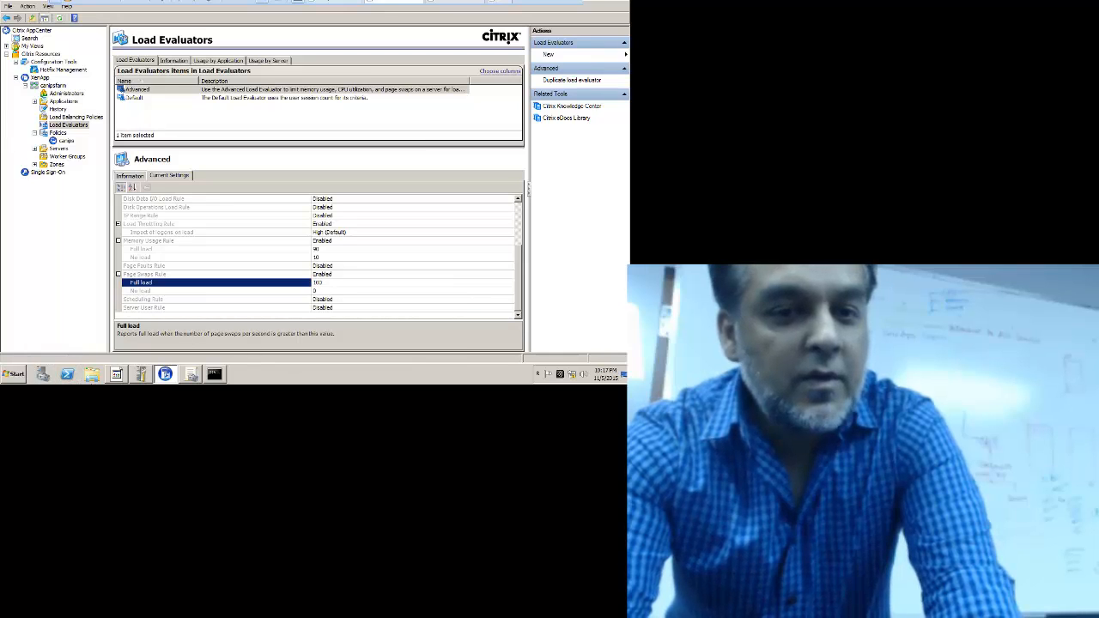
Step: Open Windows Explorer from the taskbar to show the Libraries window
left_click(92, 374)
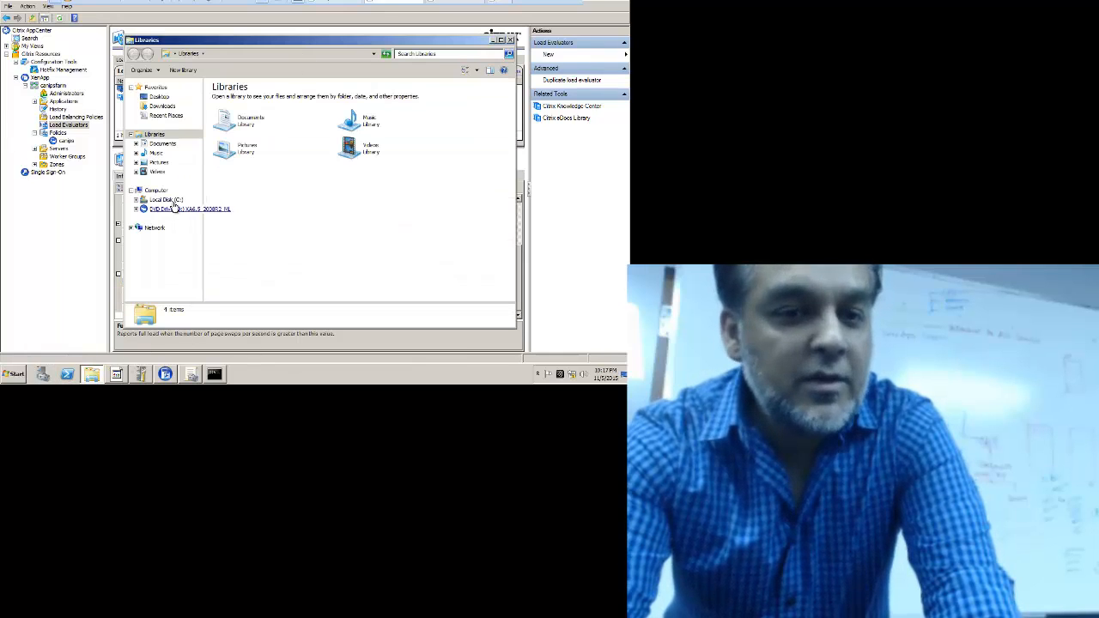
Step: Show the 11 items of Local Disk (C:) in a maximized Explorer window and open Organize
left_click(165, 200)
double_click(363, 40)
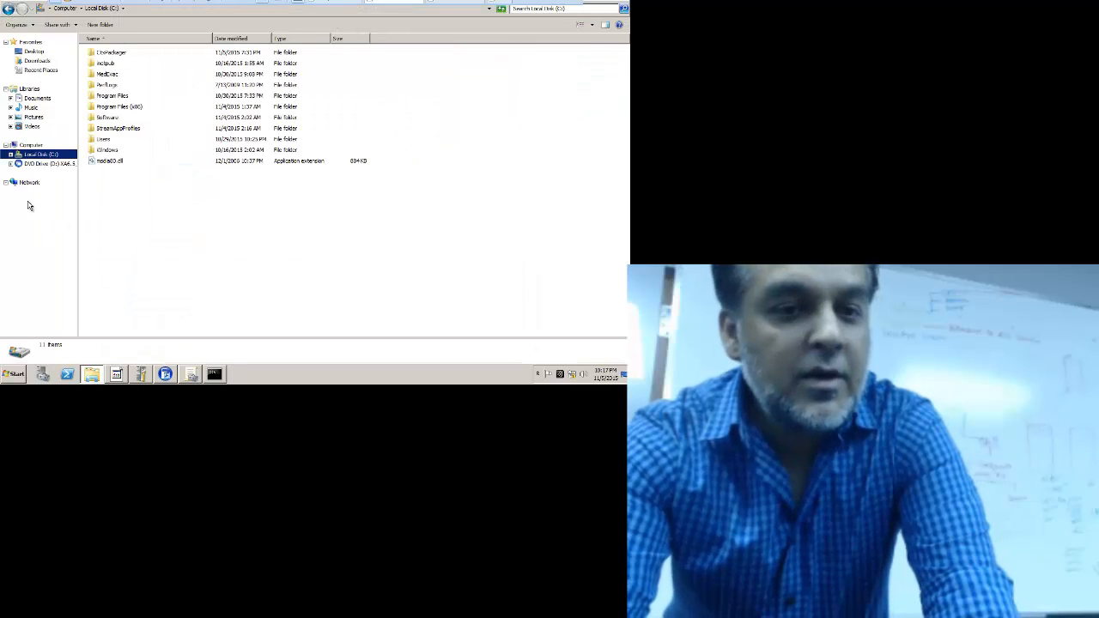
left_click(115, 188)
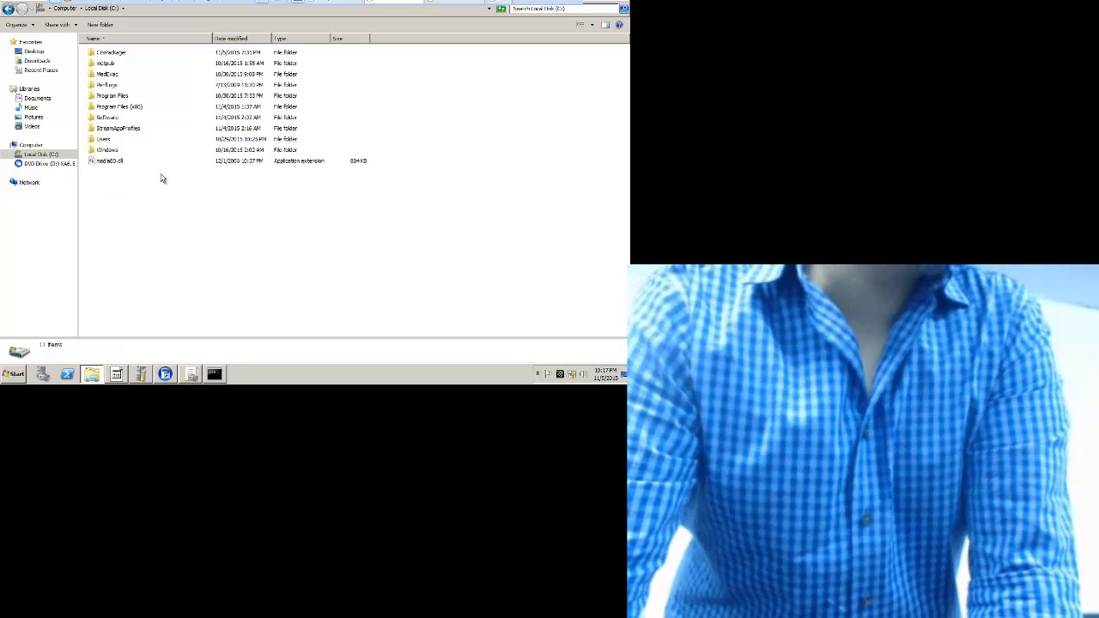
left_click_drag(160, 170, 375, 206)
left_click_drag(90, 171, 370, 238)
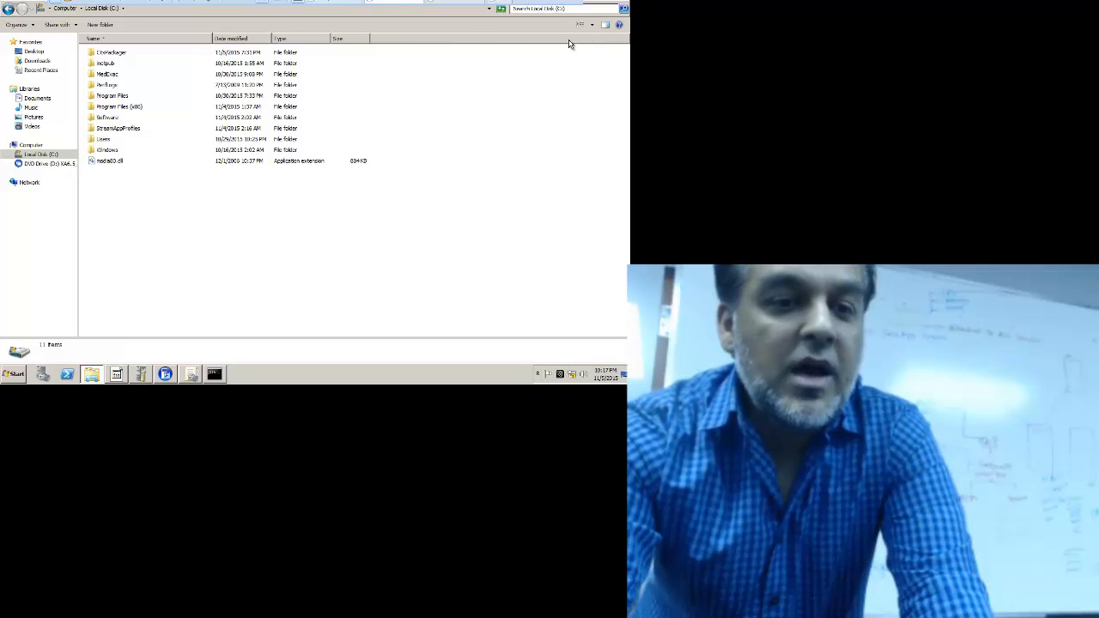
left_click(32, 26)
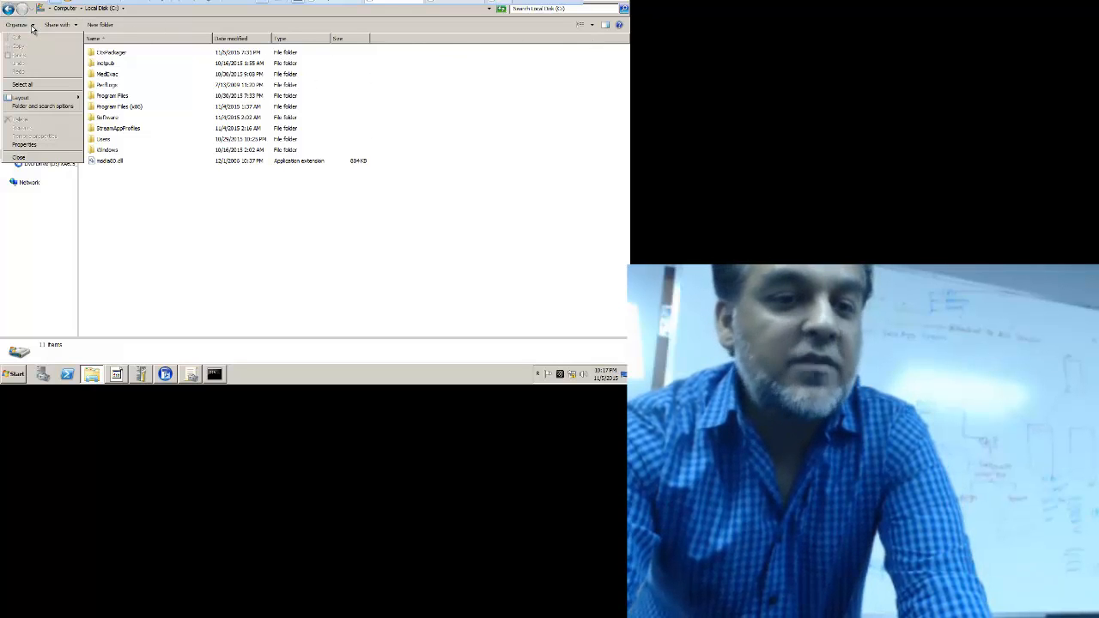
Step: In Folder Options, show hidden files and stop hiding protected operating system files
left_click(44, 107)
left_click(47, 47)
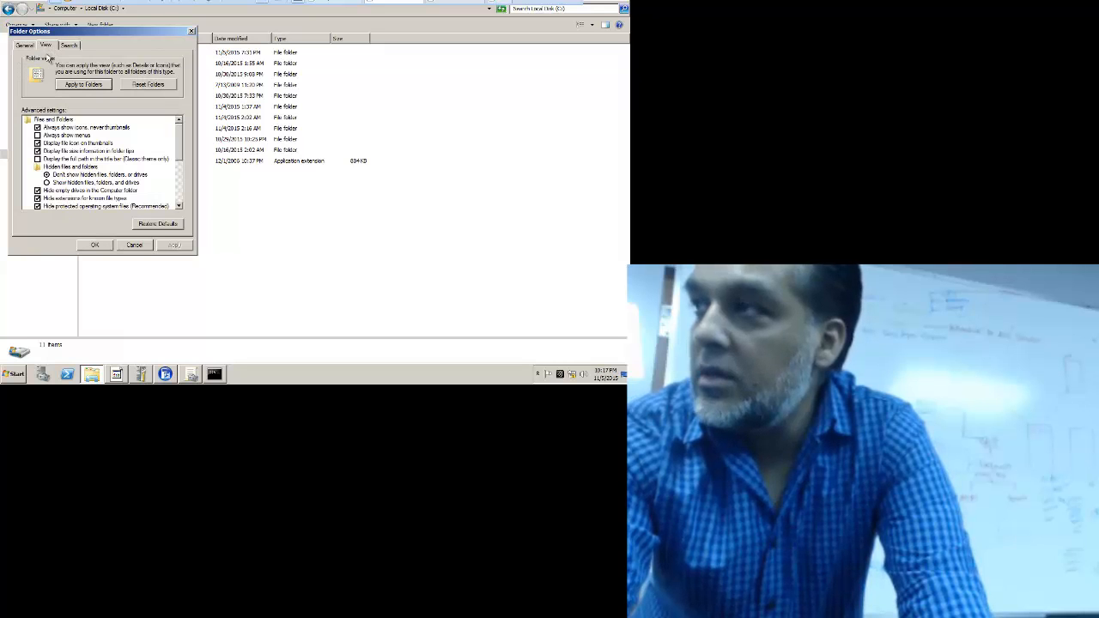
left_click(48, 182)
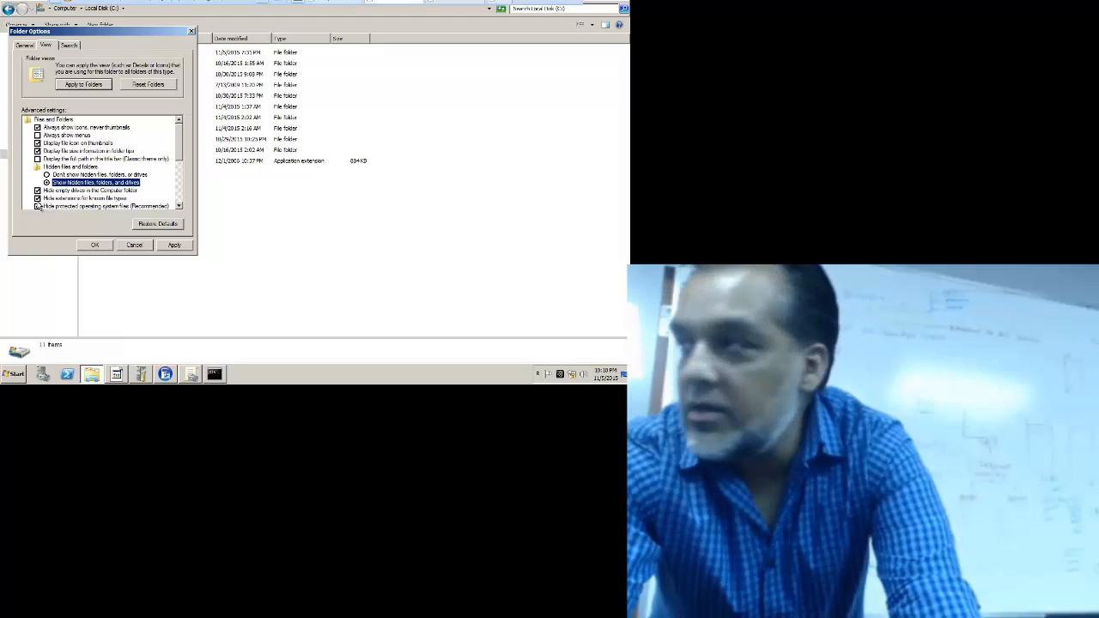
left_click(37, 207)
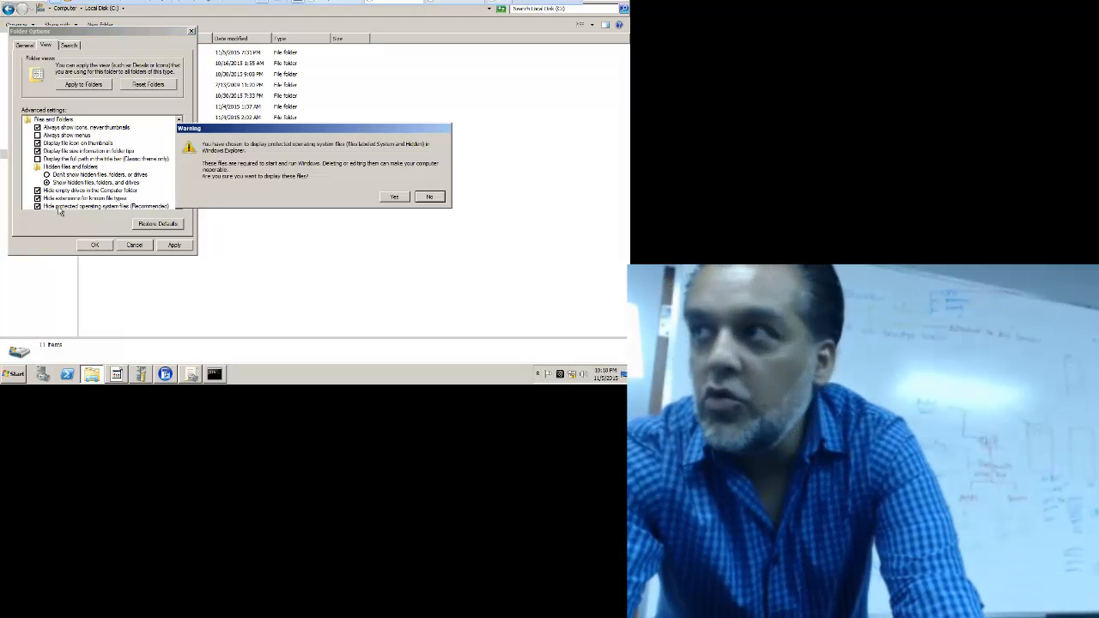
left_click(396, 200)
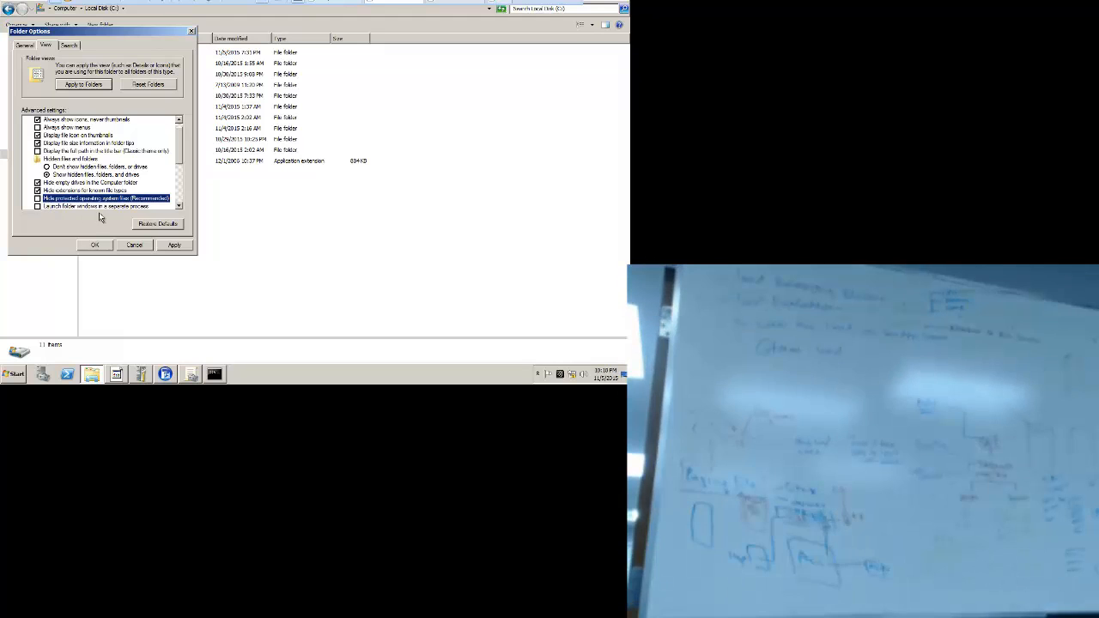
left_click(96, 245)
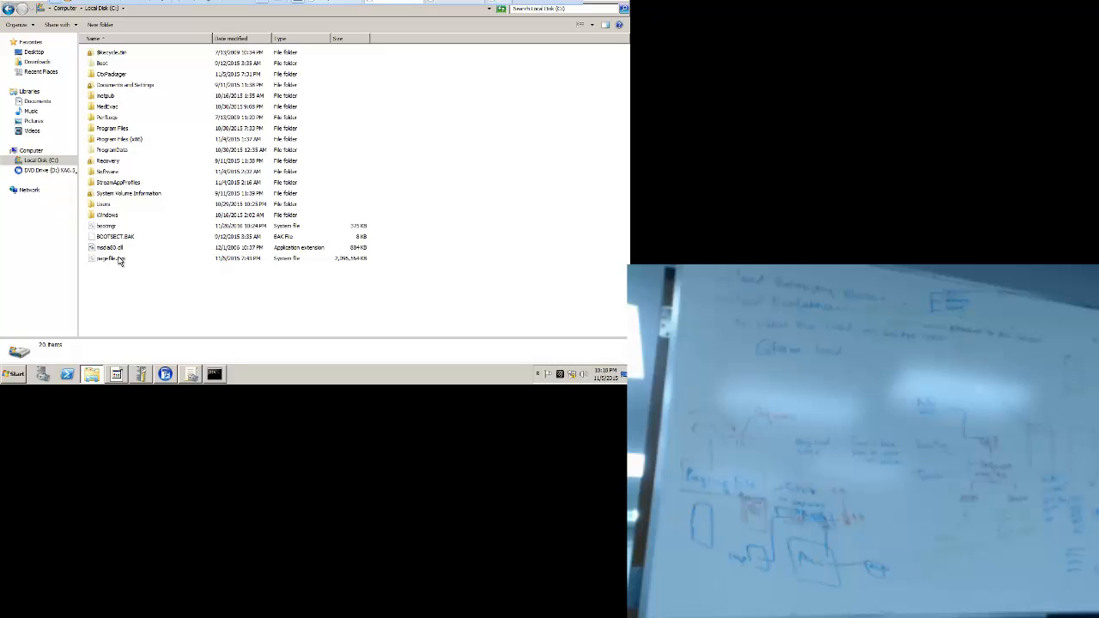
Step: Select pagefile.sys to show its details as a 1.99 GB system file
left_click(118, 260)
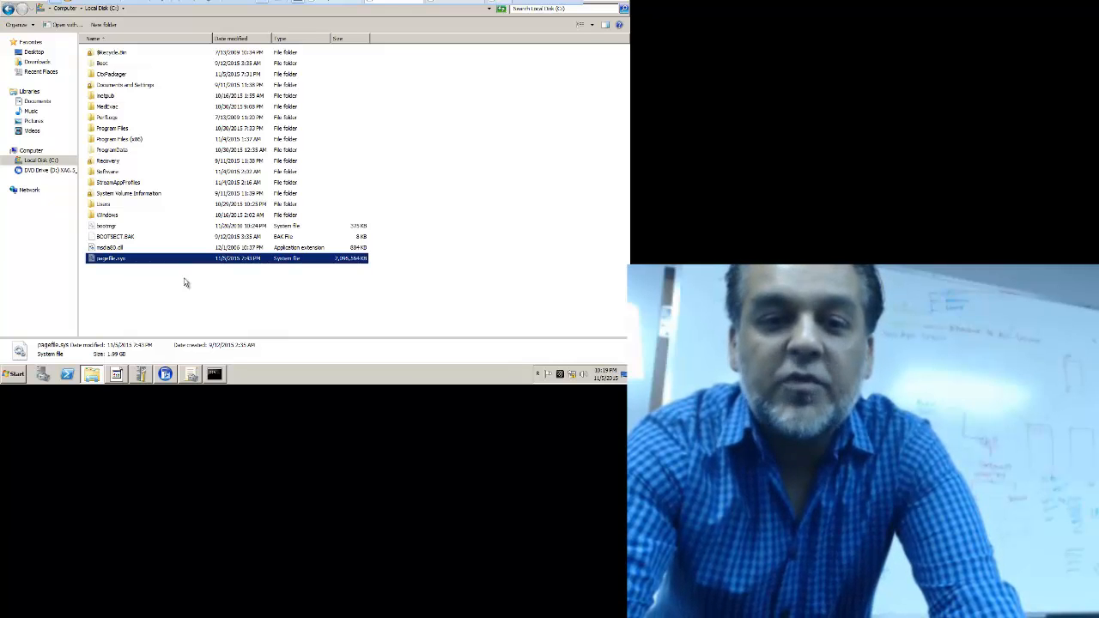
Step: Launch Performance Monitor from Administrative Tools and show its live % Processor Time graph
left_click(10, 380)
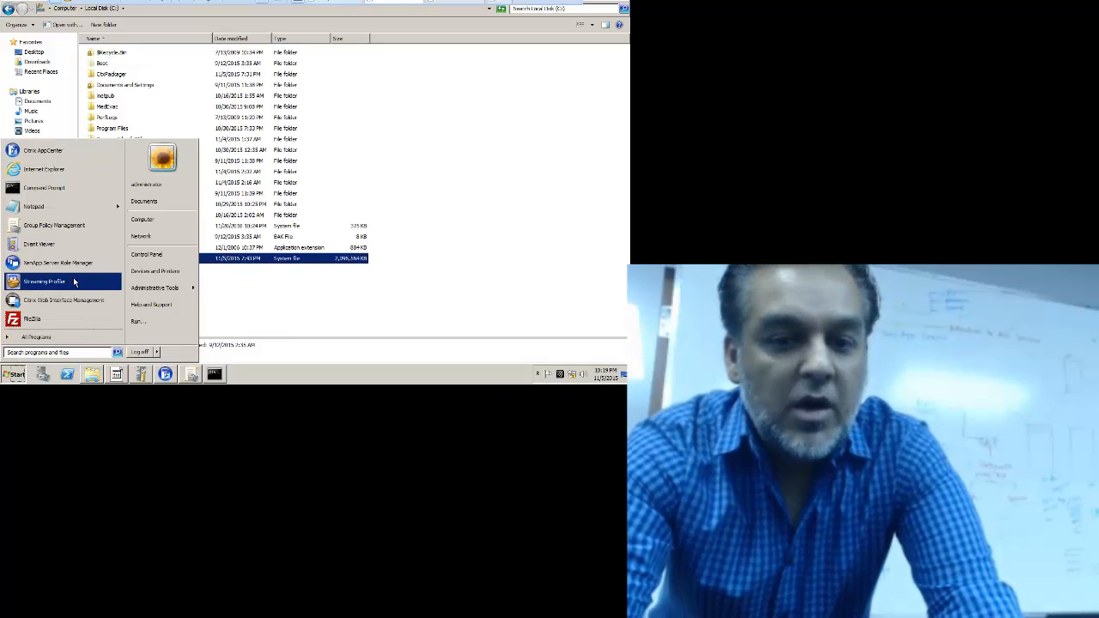
mouse_move(166, 292)
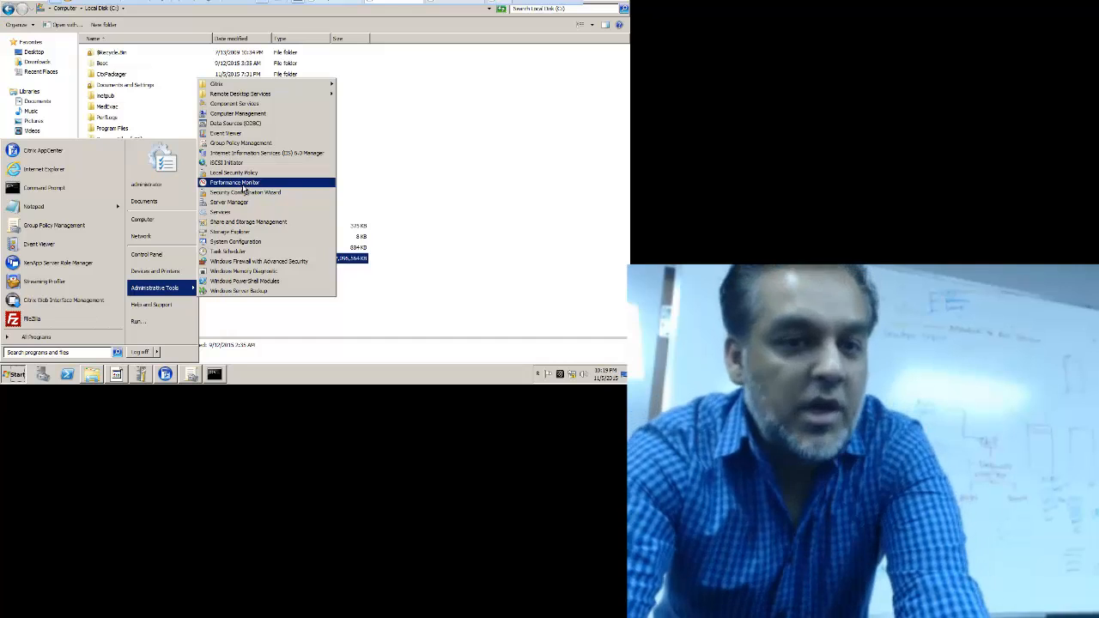
left_click(243, 184)
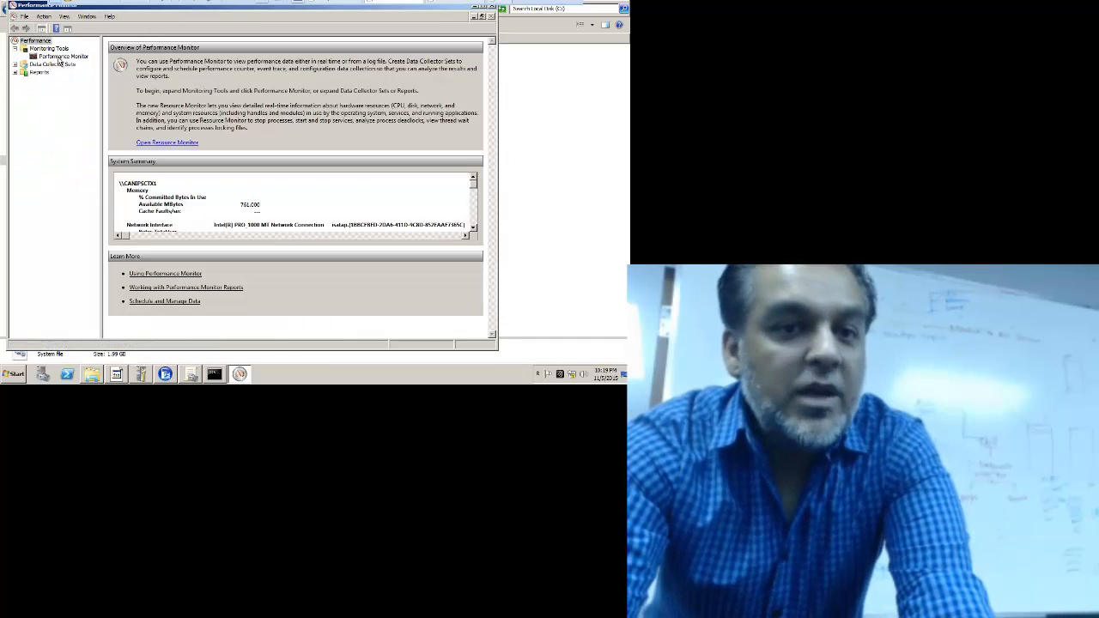
left_click(60, 57)
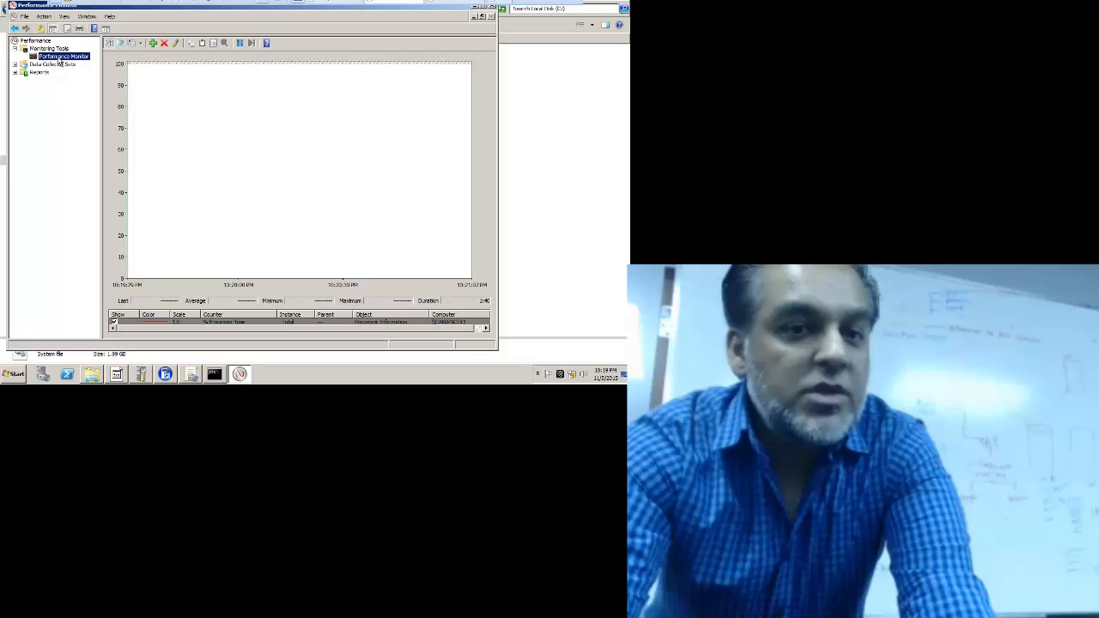
Step: Maximize Performance Monitor and add the Paging File % Usage and % Usage Peak counters
double_click(268, 9)
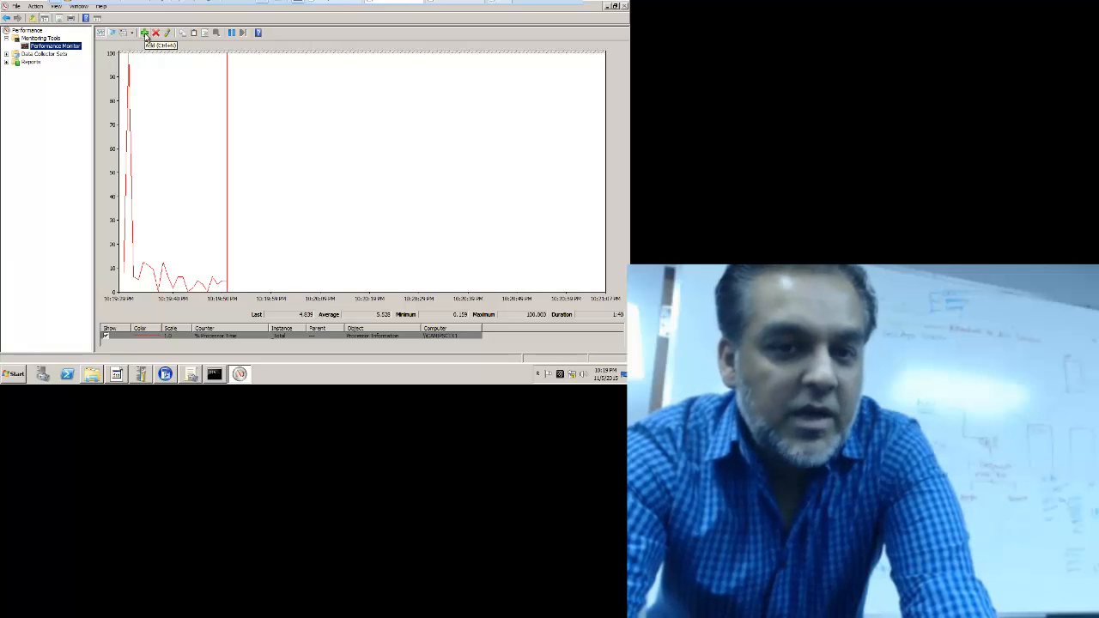
left_click(144, 33)
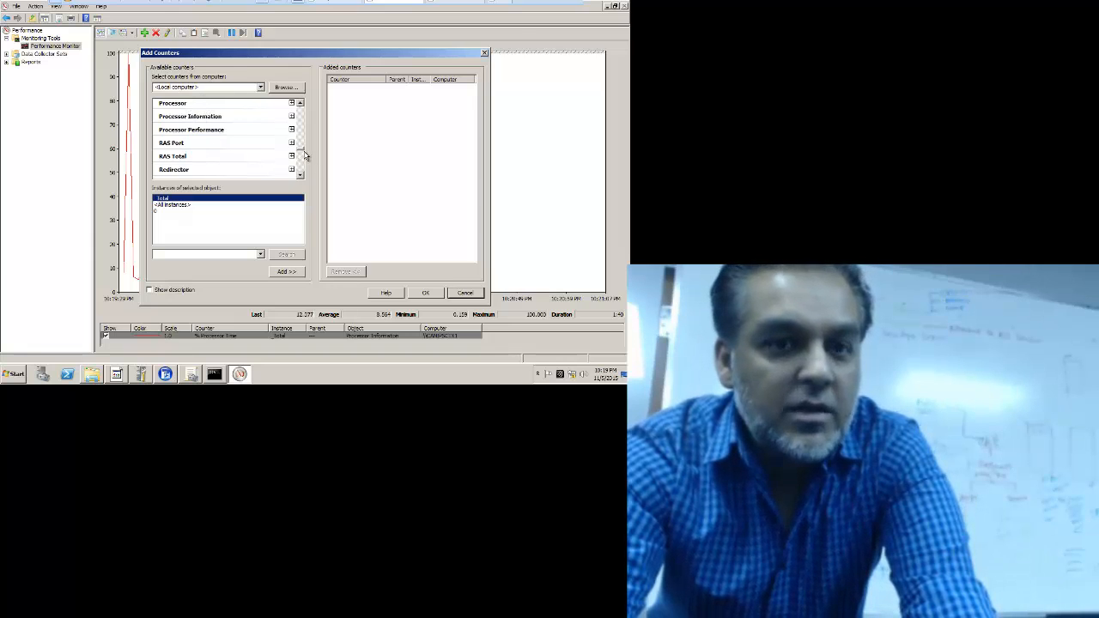
scroll(303, 151, "up", 2)
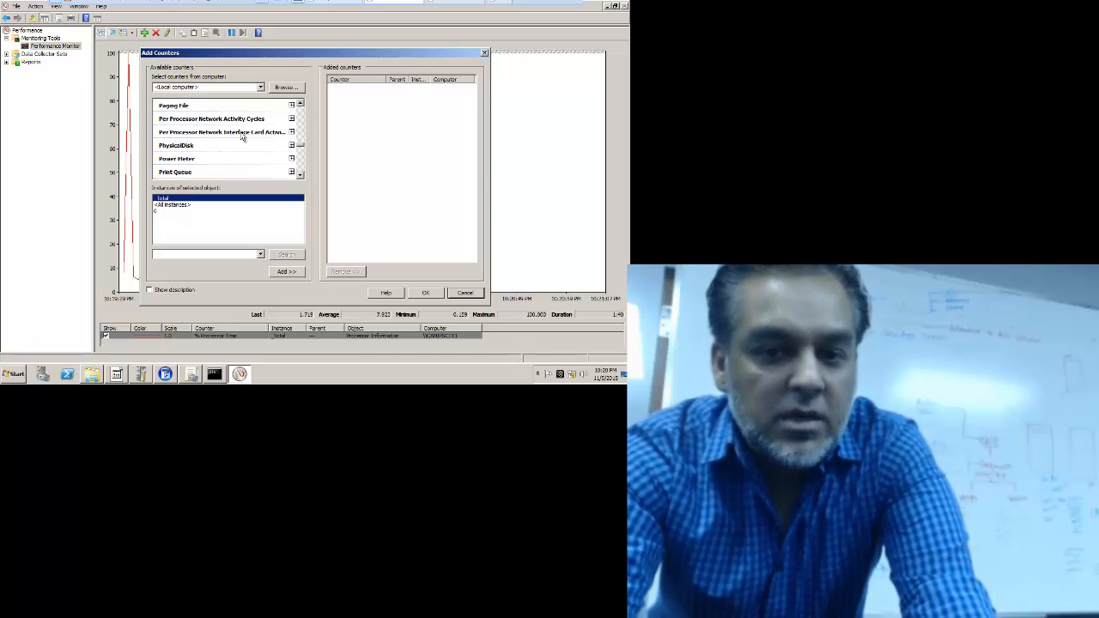
left_click(184, 106)
left_click(292, 106)
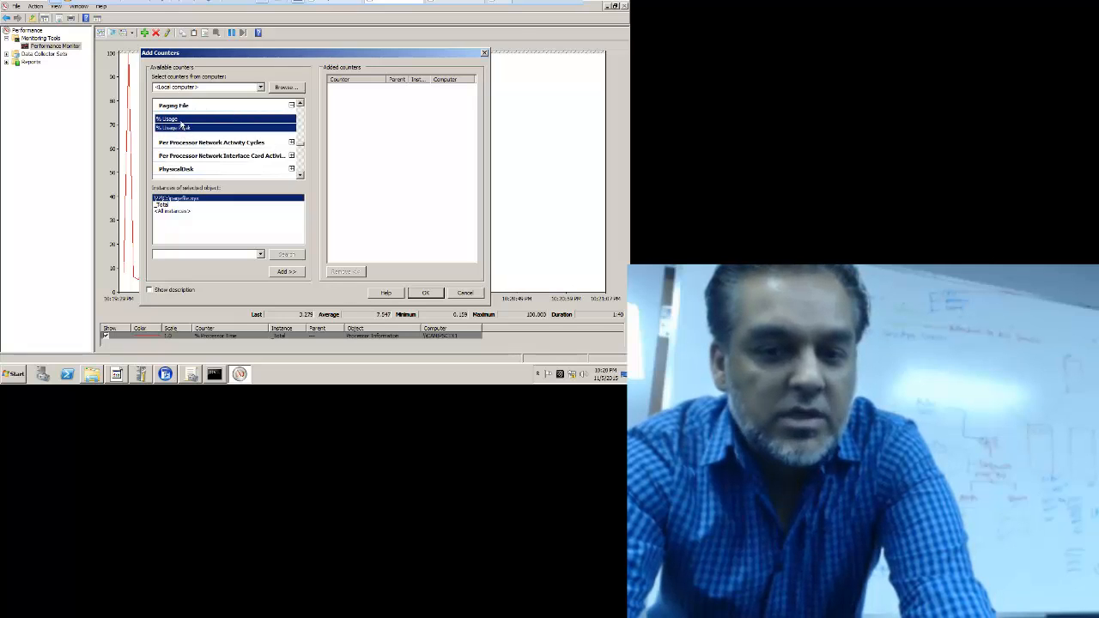
left_click(286, 271)
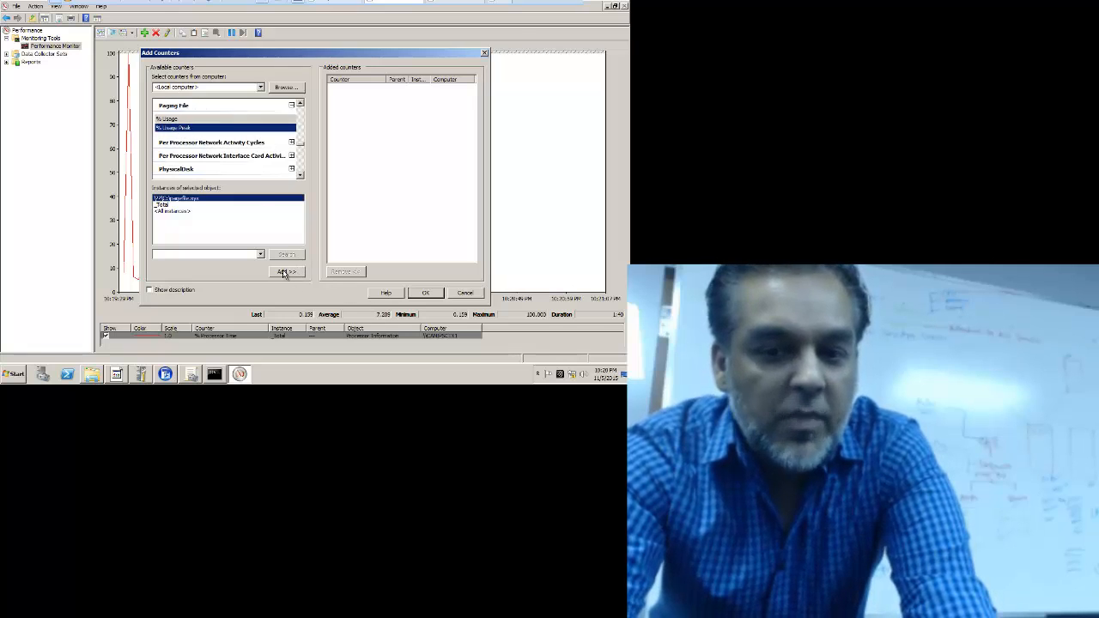
left_click(189, 107)
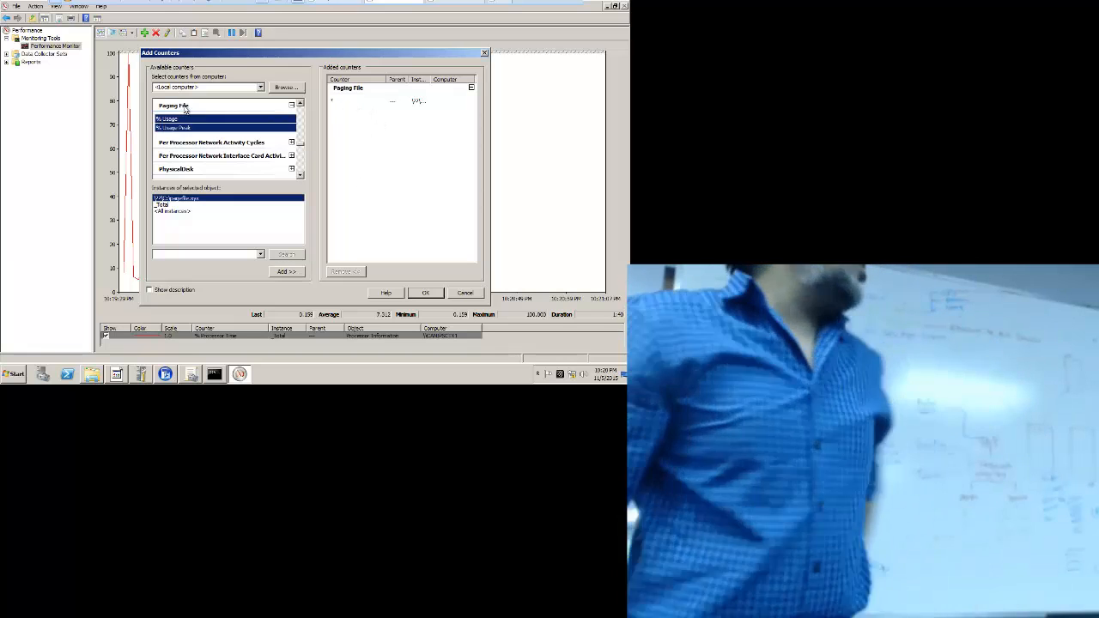
double_click(185, 109)
double_click(186, 109)
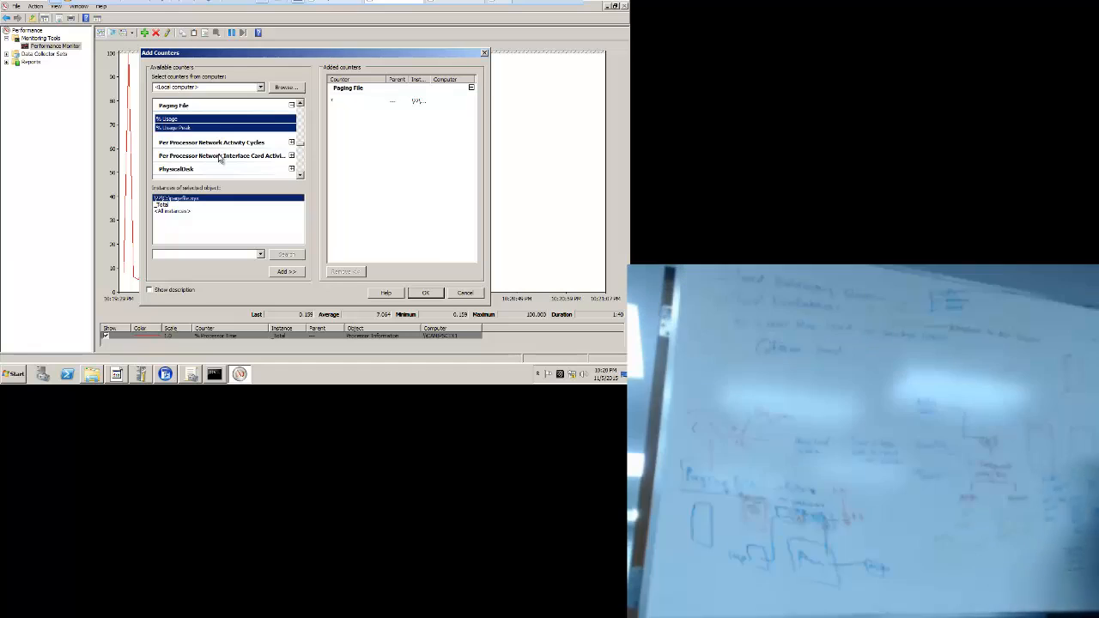
left_click(425, 293)
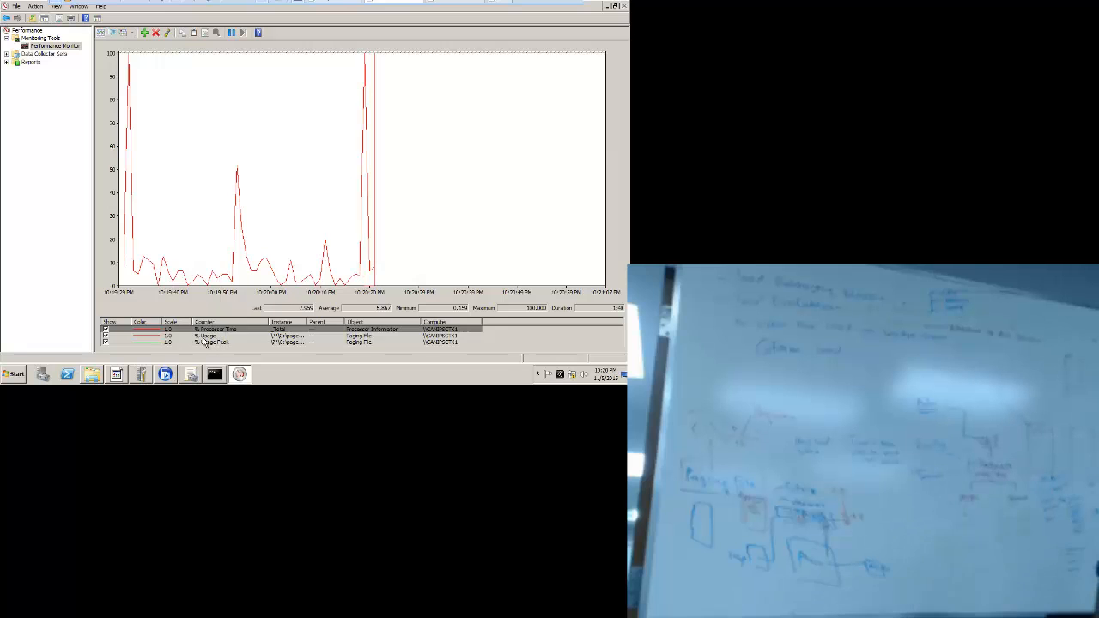
left_click(220, 335)
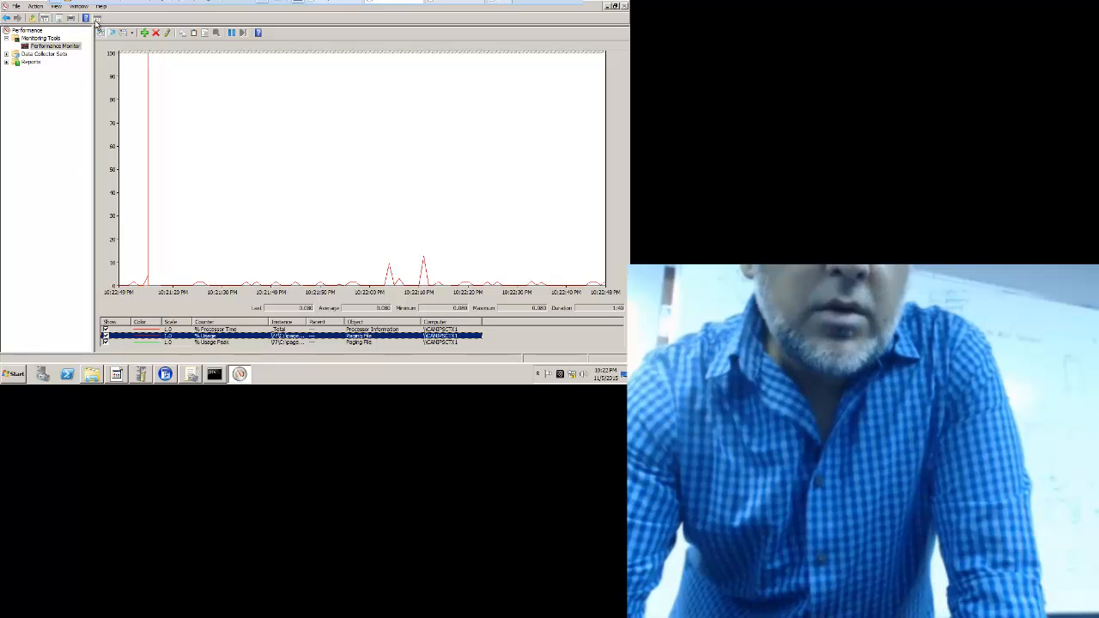
Step: Set the chart's Graph view to Histogram bar in Properties and apply it
left_click(131, 32)
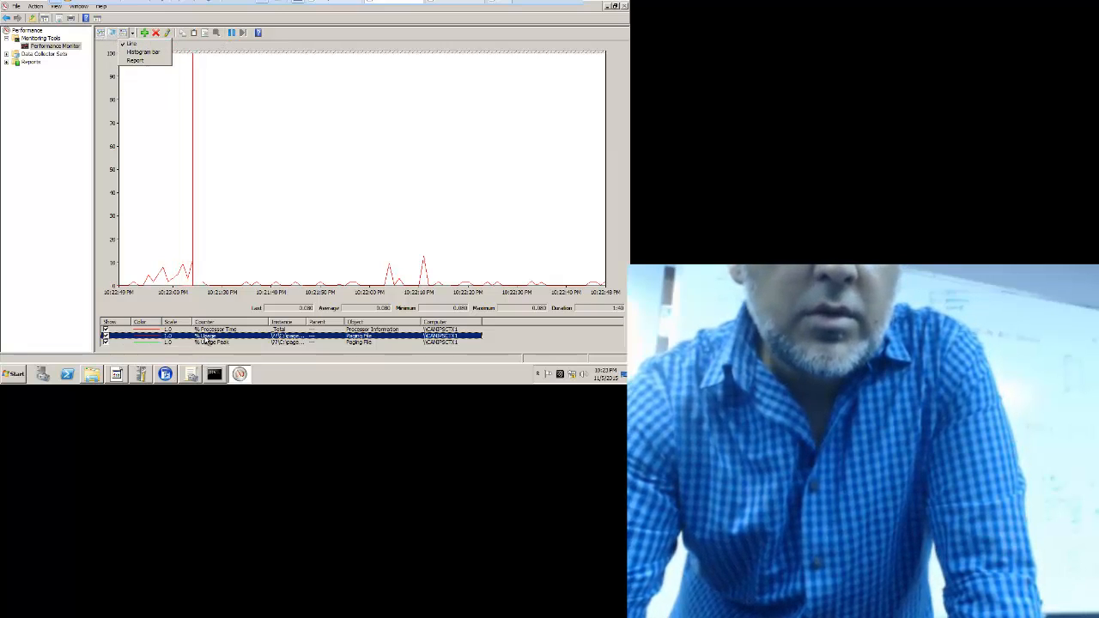
left_click(205, 337)
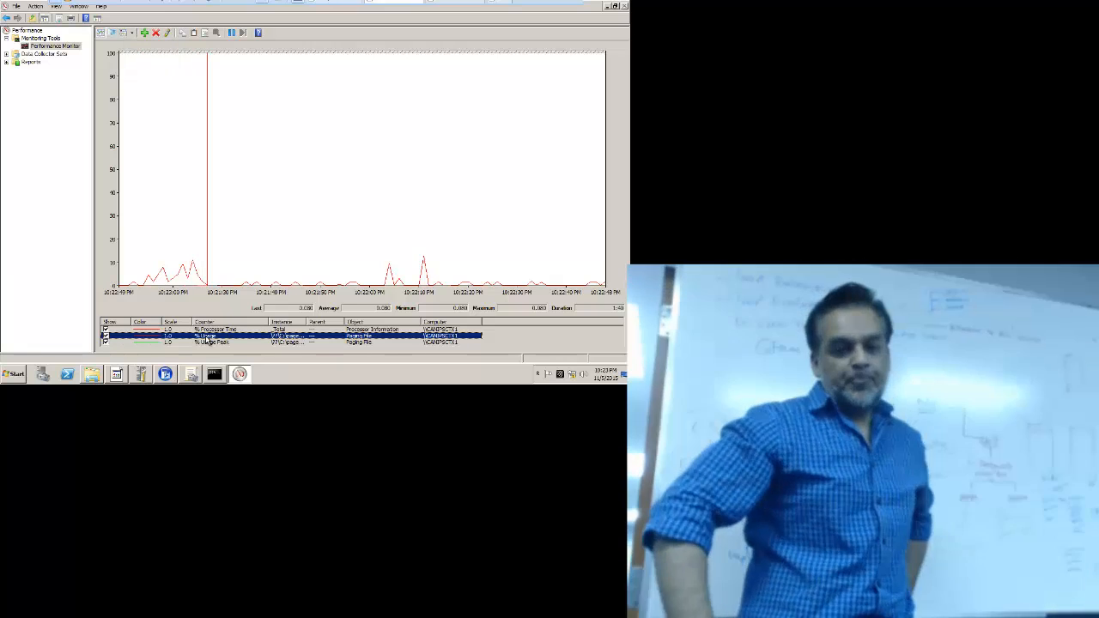
double_click(205, 339)
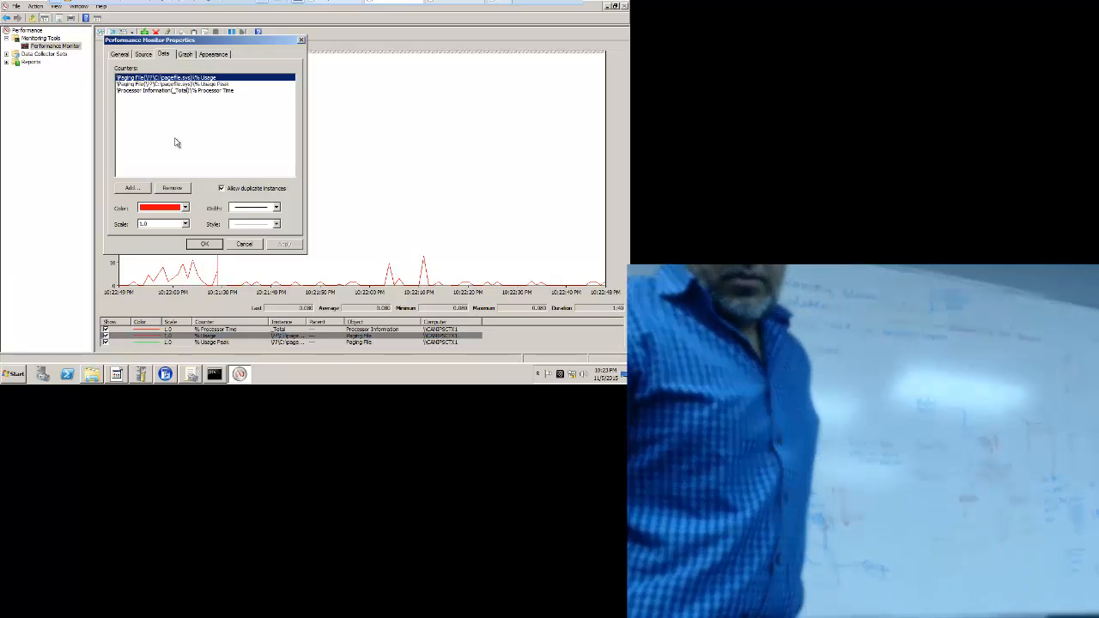
left_click(143, 55)
left_click(120, 54)
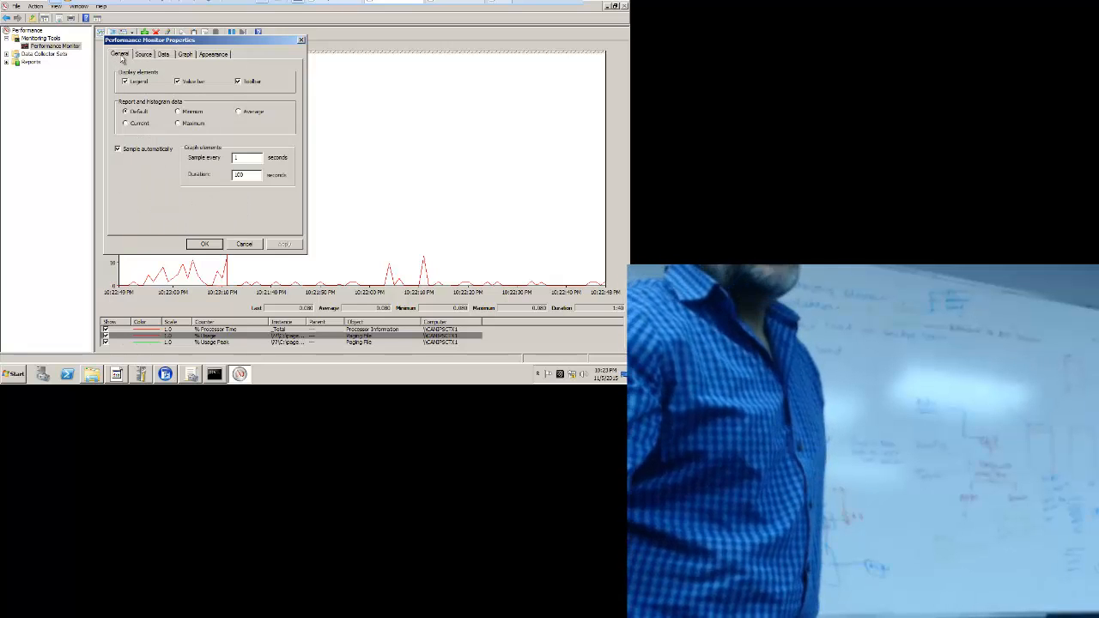
left_click(185, 55)
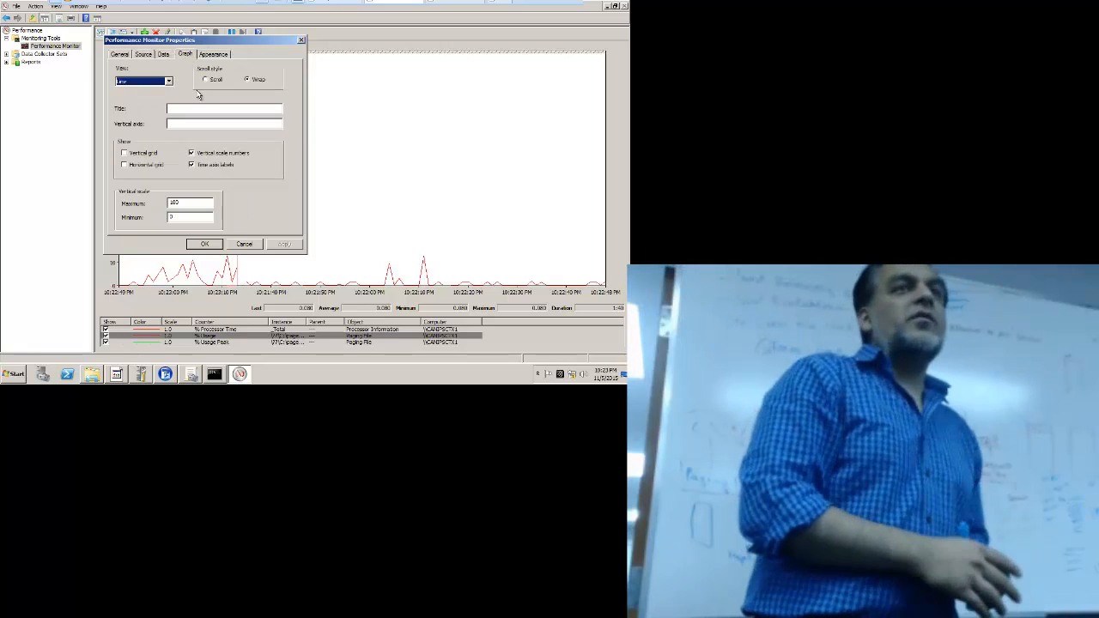
left_click(144, 81)
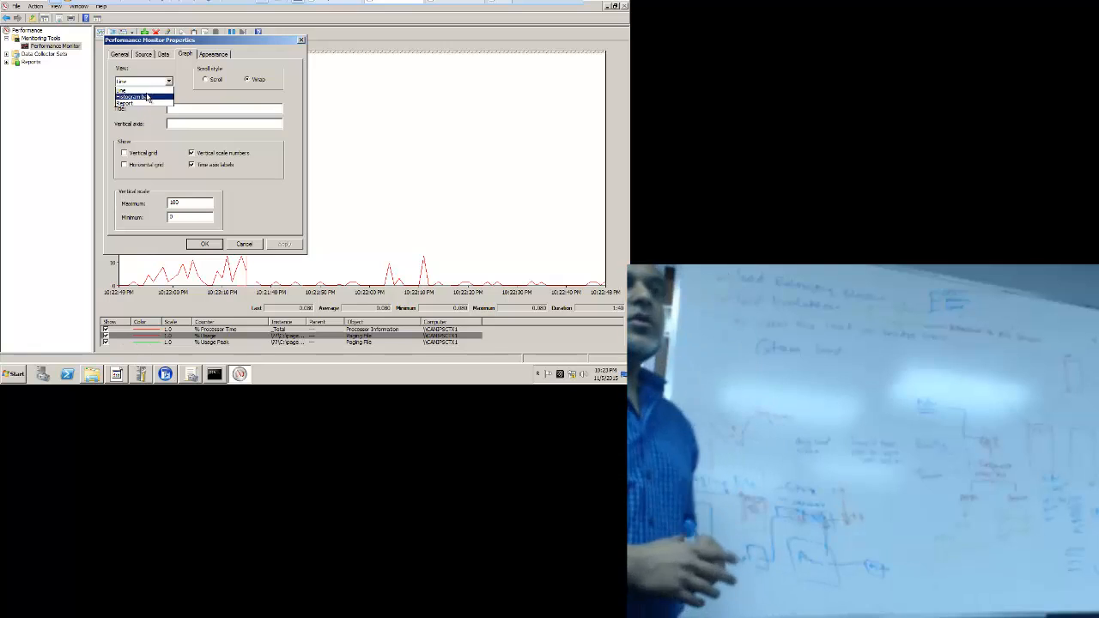
left_click(147, 96)
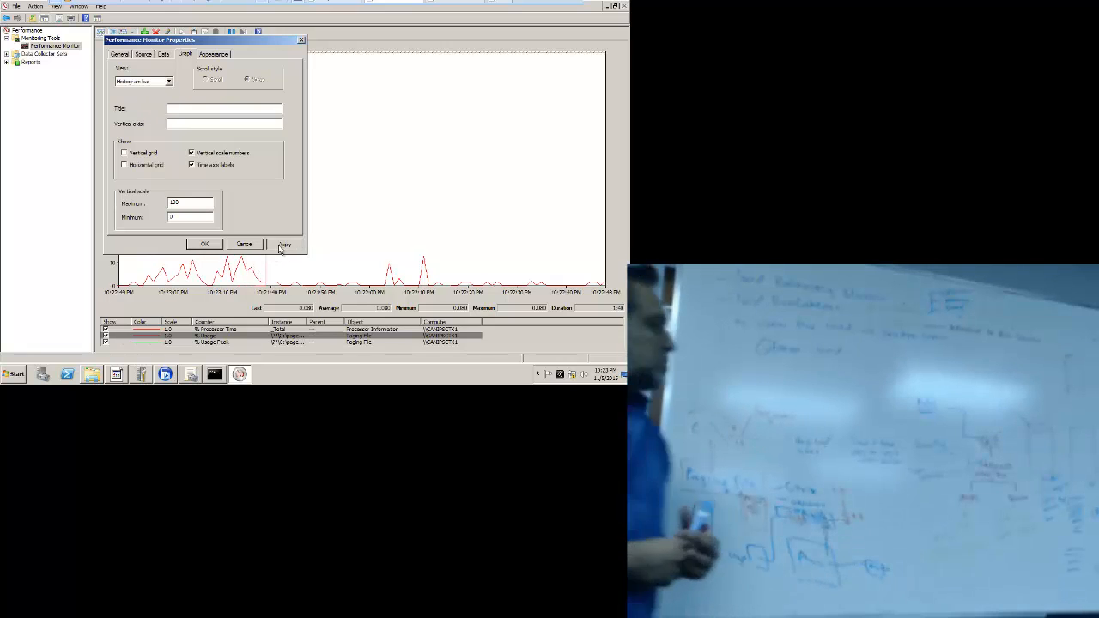
left_click(284, 246)
Step: Close Properties to view the three counters as a histogram, Paging File % Usage near 5%
left_click(207, 245)
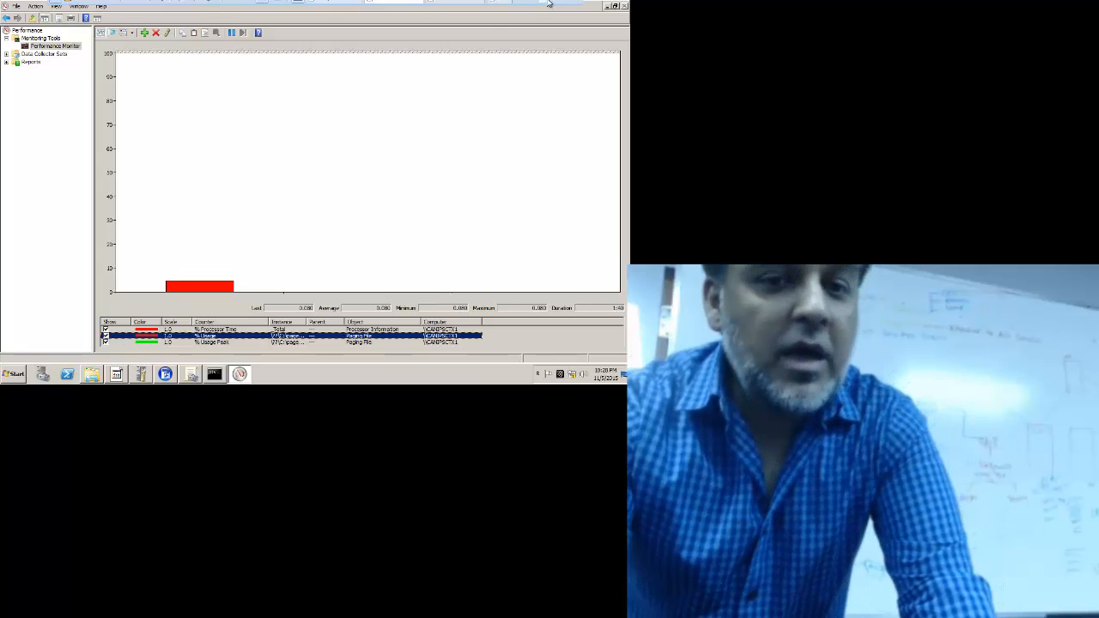
Step: Exit the virtual machine's full-screen view so VMware tabs and the host taskbar appear
left_click(564, 2)
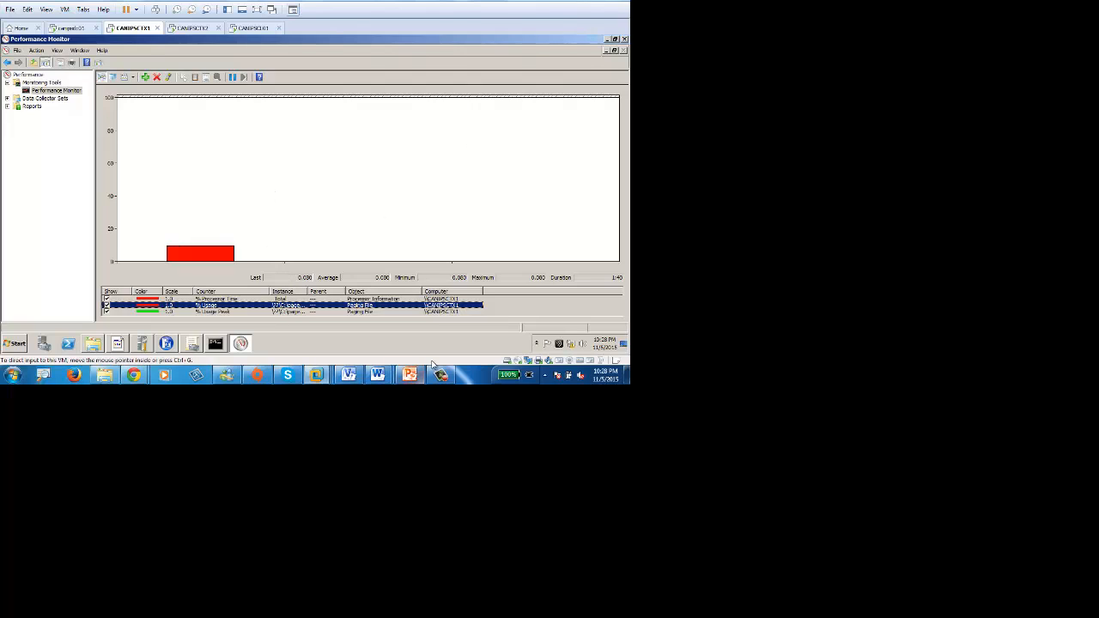
left_click(440, 375)
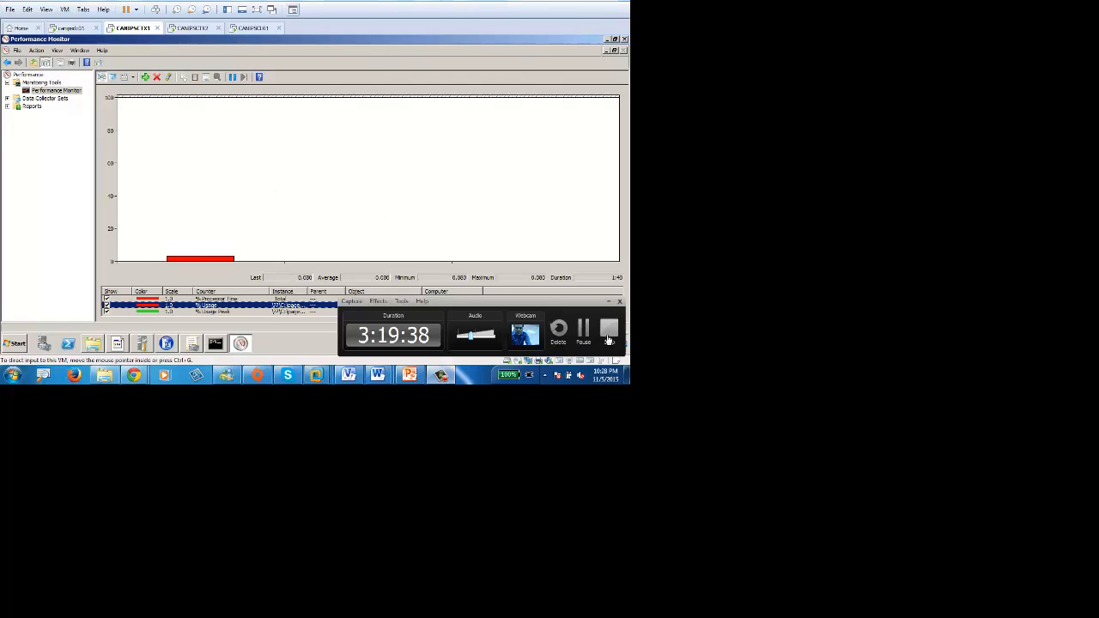